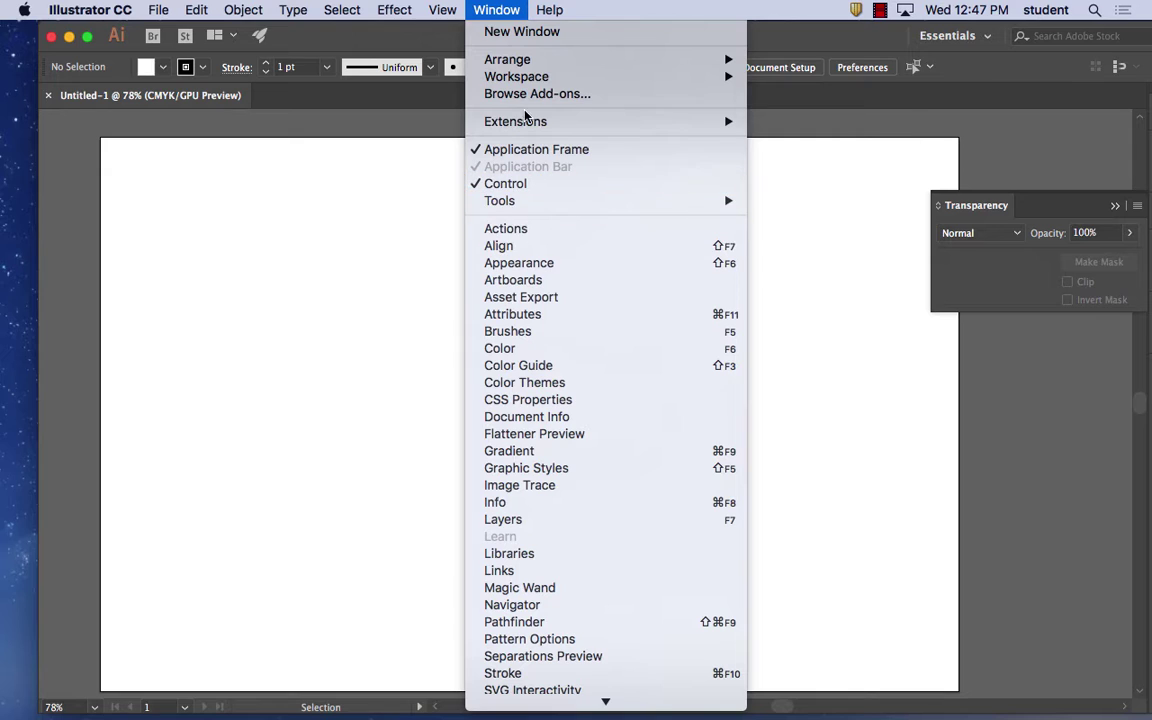
# - Reset the Essentials workspace and activate the Pencil tool
pyautogui.moveTo(535, 63)
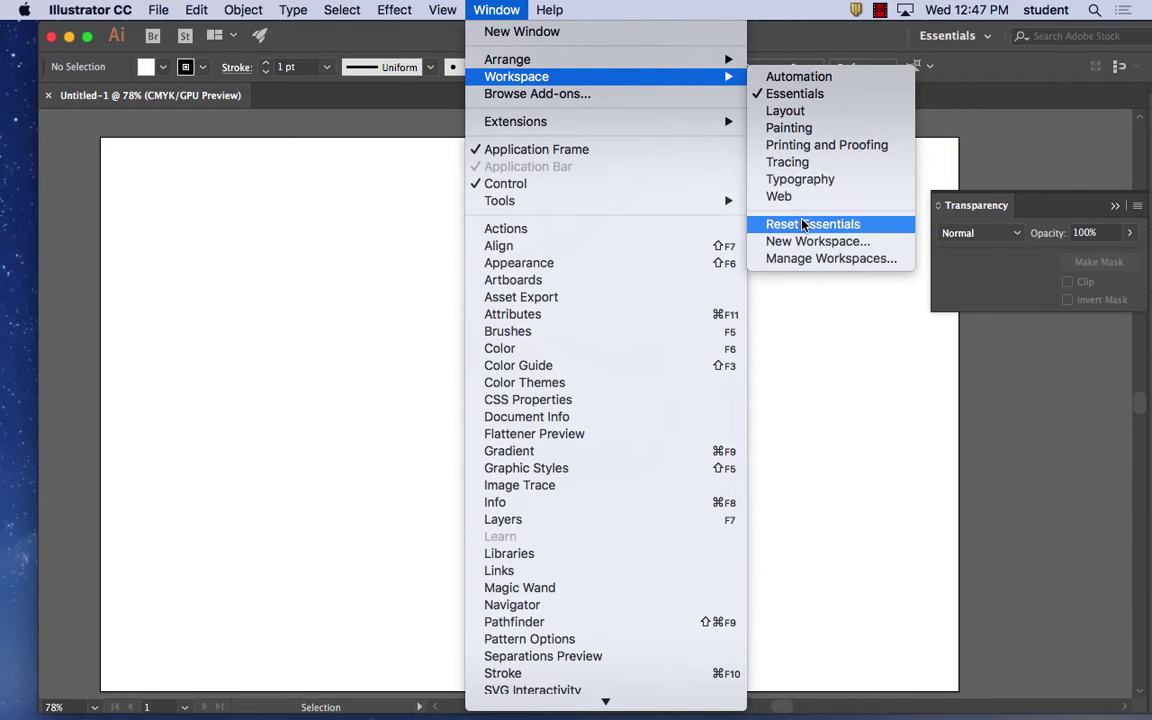
pyautogui.click(806, 224)
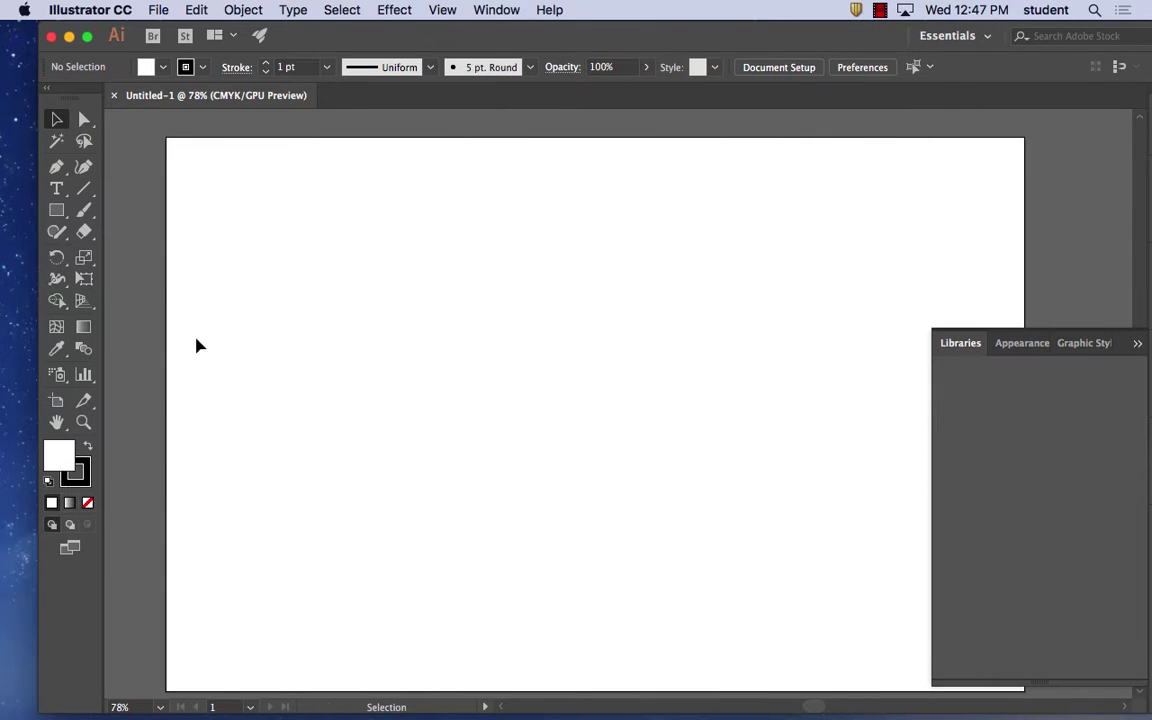
pyautogui.click(57, 192)
pyautogui.click(57, 213)
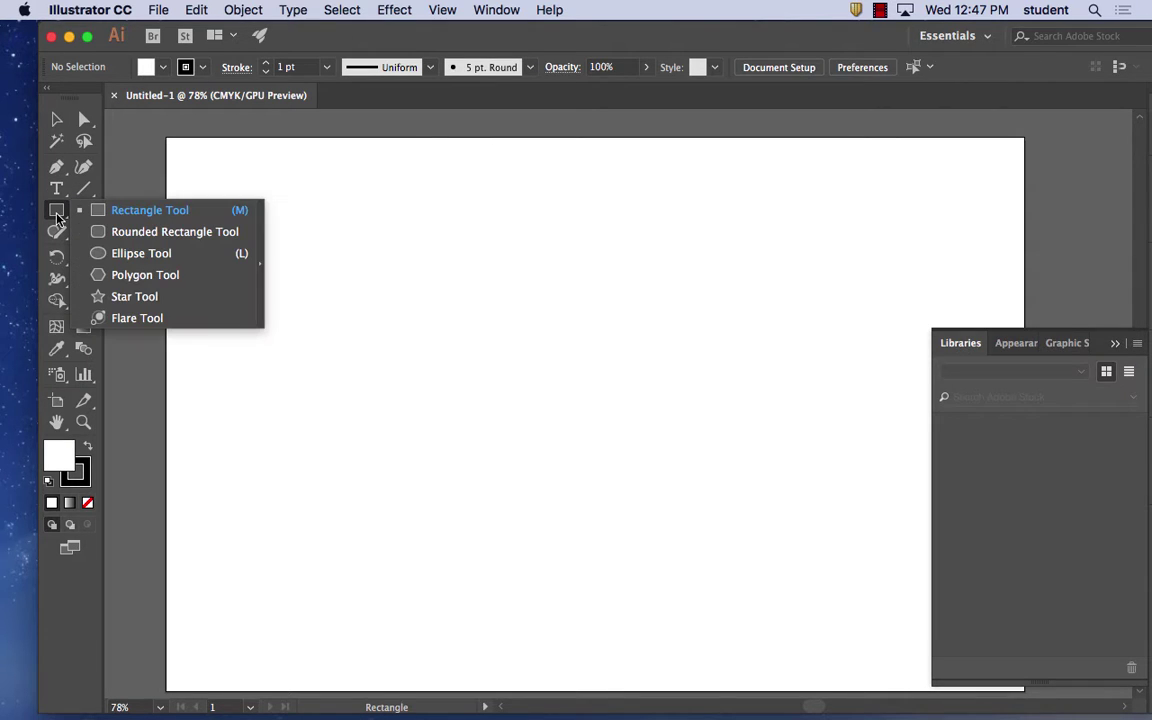
pyautogui.click(56, 232)
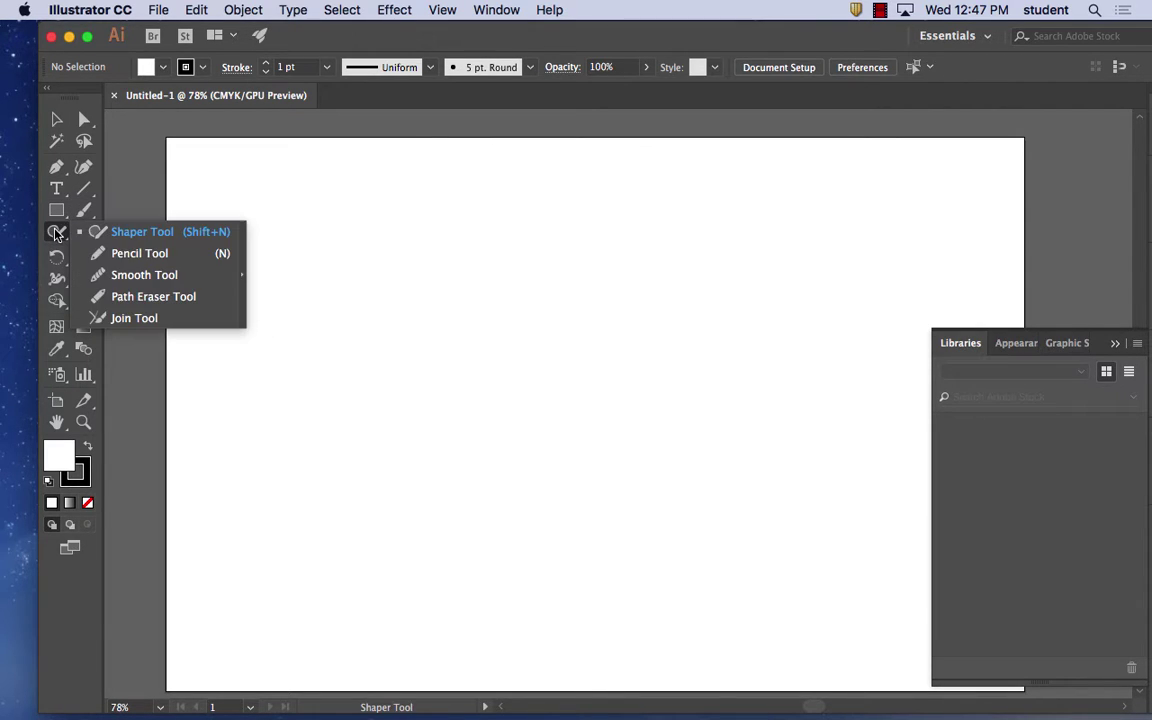
pyautogui.click(125, 253)
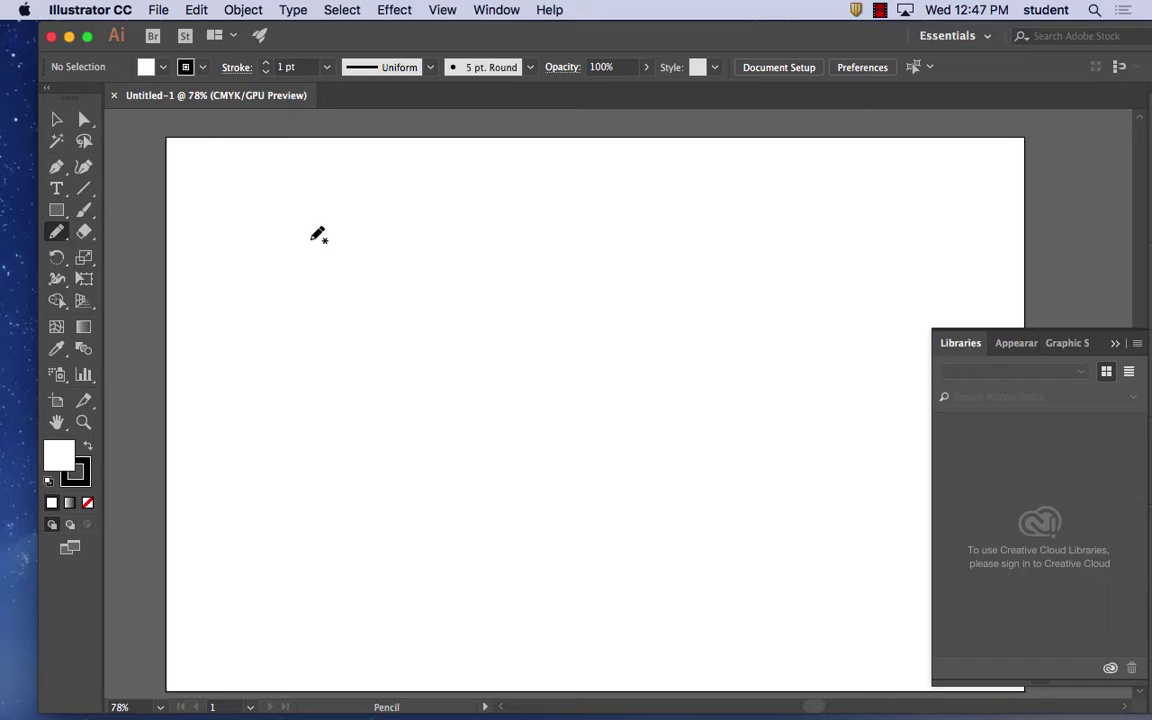
# - Draw two slightly wavy vertical pencil strokes close together in the upper-left area of the artboard
pyautogui.moveTo(302, 216); pyautogui.dragTo(297, 341)
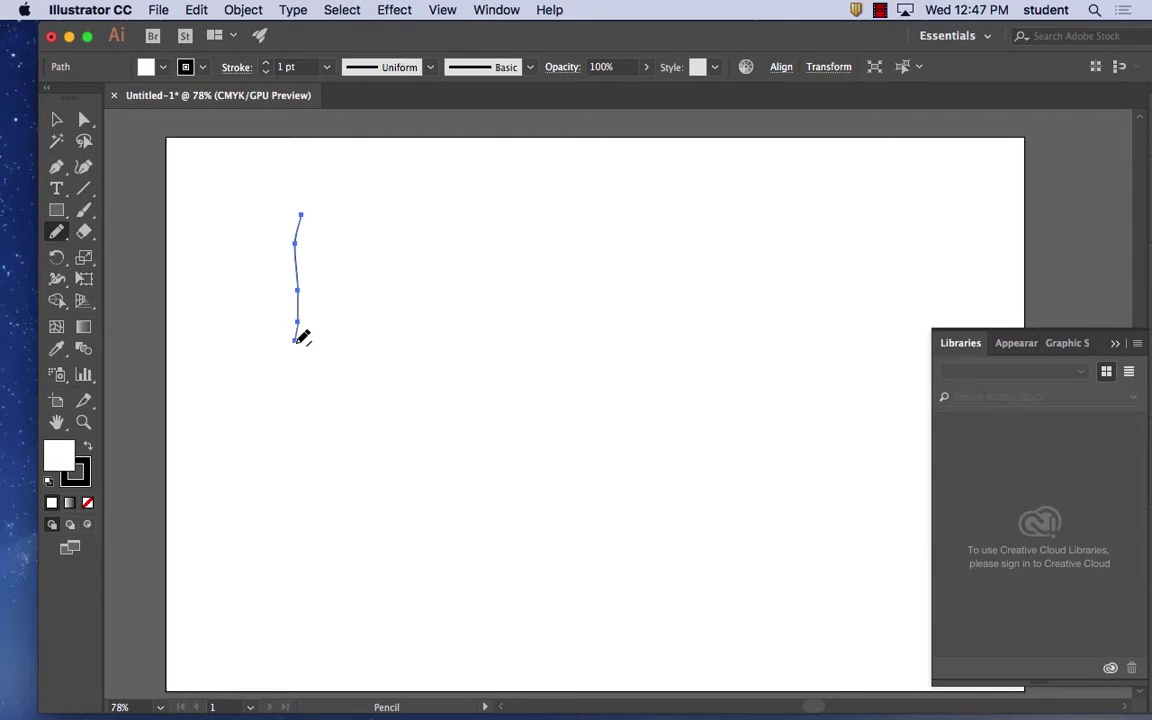
pyautogui.moveTo(296, 216); pyautogui.dragTo(307, 290)
pyautogui.moveTo(308, 337); pyautogui.dragTo(308, 338)
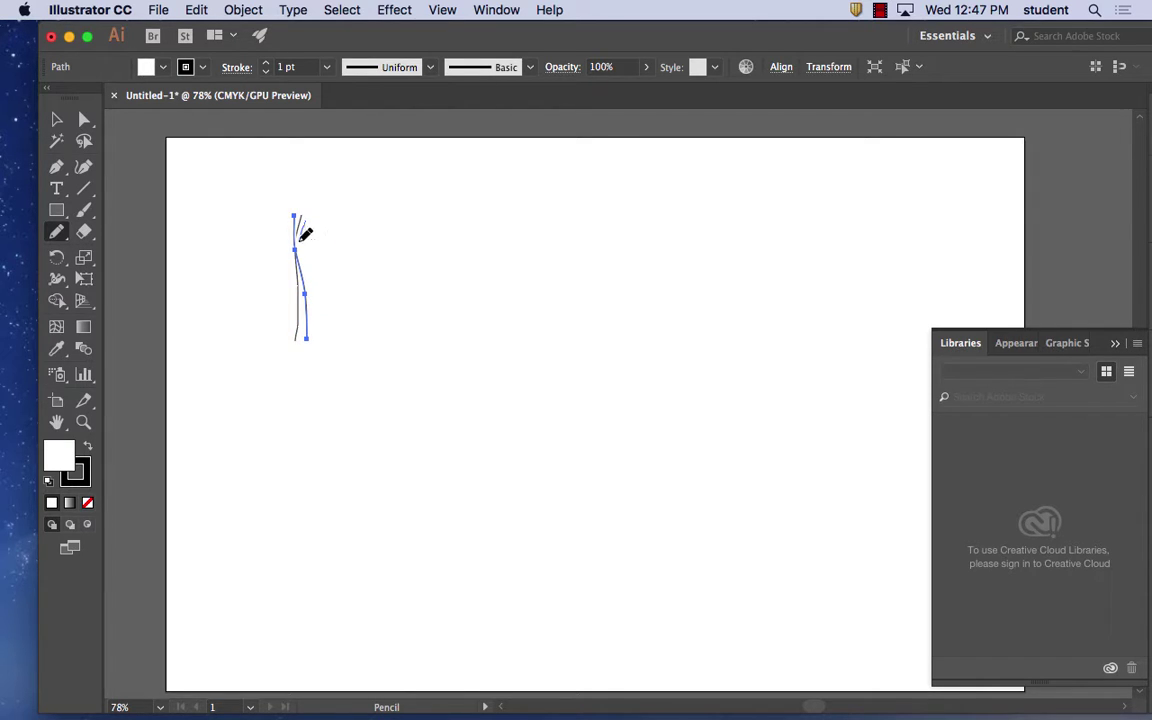
pyautogui.moveTo(301, 239)
pyautogui.mouseDown()
pyautogui.moveTo(303, 339)
pyautogui.moveTo(313, 344)
pyautogui.mouseUp()
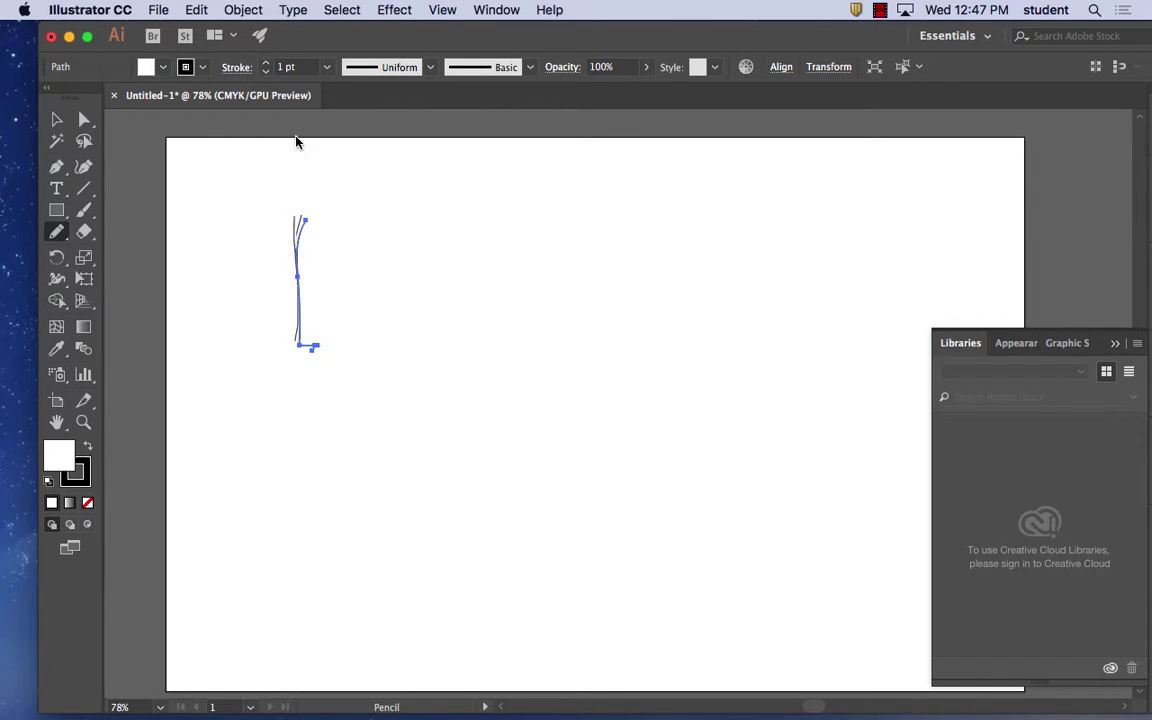
pyautogui.click(196, 9)
pyautogui.click(231, 31)
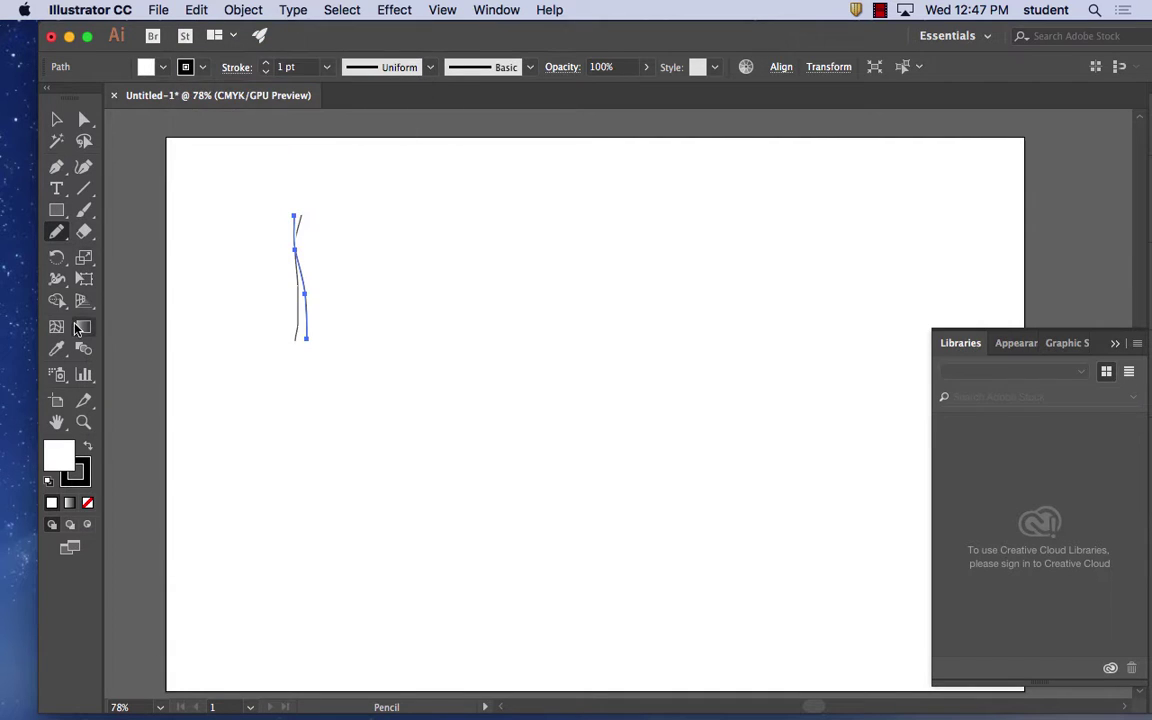
# - Turn off Keep selected in the Pencil tool options
pyautogui.doubleClick(57, 232)
pyautogui.click(563, 296)
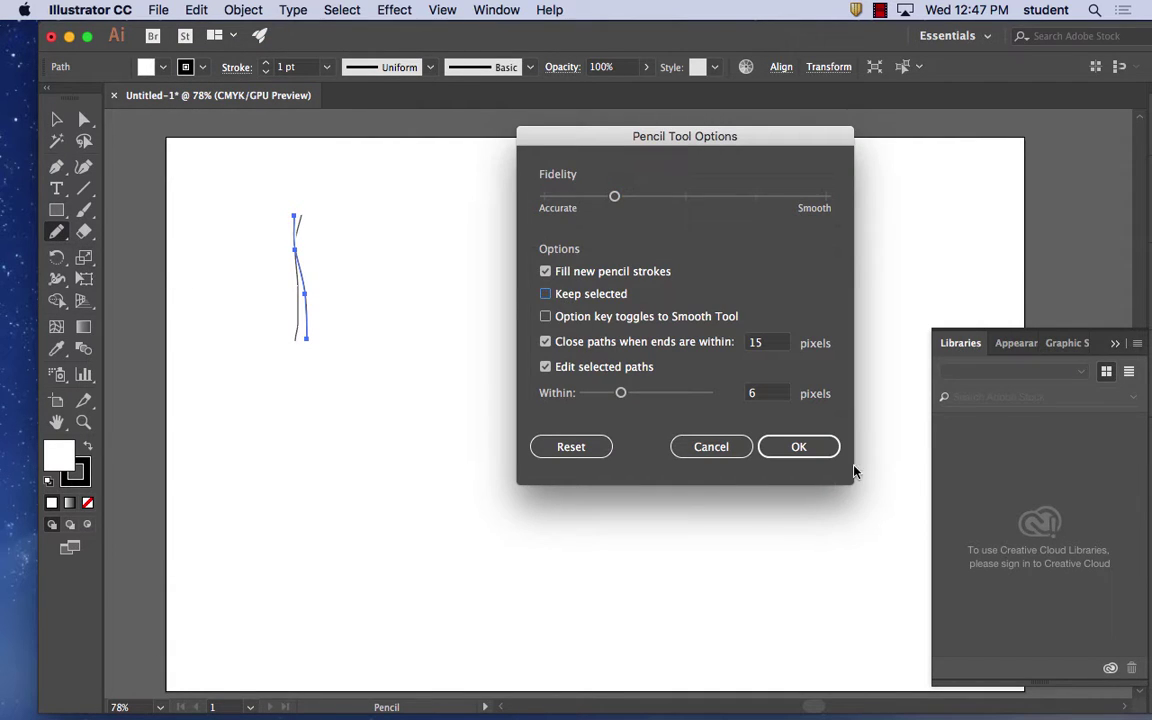
pyautogui.click(798, 446)
# - Draw several more overlapping, slightly wavy vertical pencil strokes over the first ones to build a narrow bundle
pyautogui.moveTo(304, 231); pyautogui.dragTo(306, 339)
pyautogui.moveTo(298, 230)
pyautogui.mouseDown()
pyautogui.moveTo(306, 356)
pyautogui.moveTo(301, 282)
pyautogui.moveTo(305, 355)
pyautogui.mouseUp()
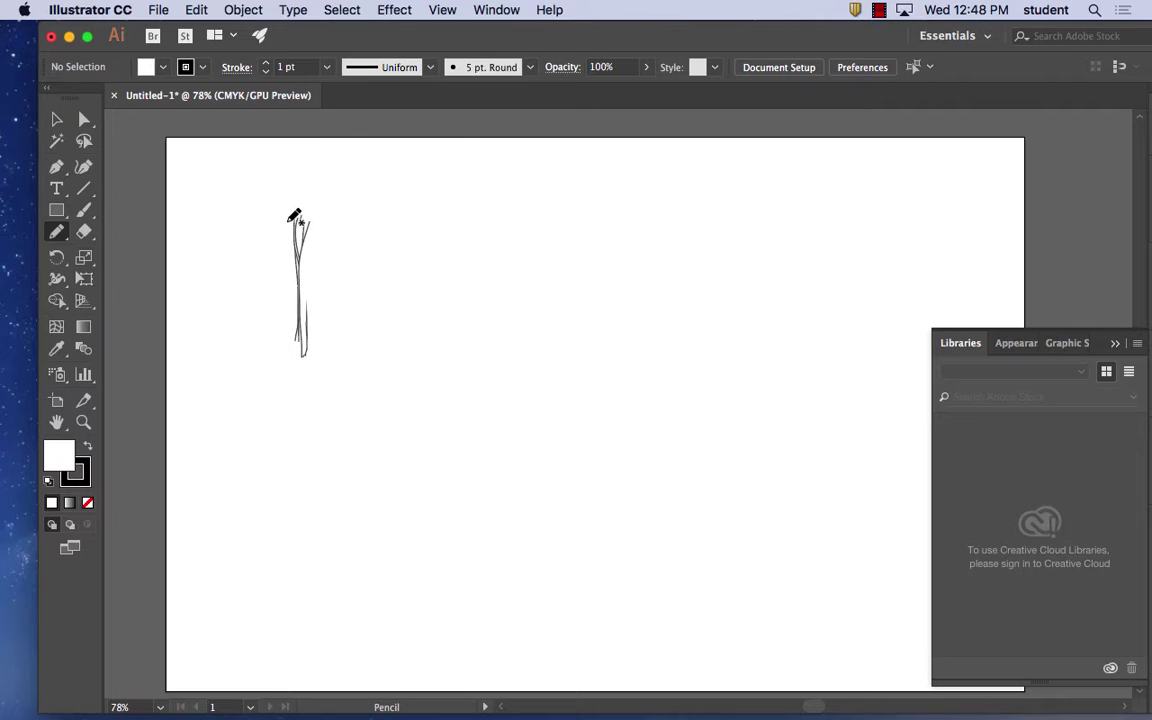
pyautogui.moveTo(302, 225)
pyautogui.mouseDown()
pyautogui.moveTo(302, 347)
pyautogui.moveTo(305, 260)
pyautogui.moveTo(306, 365)
pyautogui.mouseUp()
pyautogui.moveTo(298, 218)
pyautogui.mouseDown()
pyautogui.moveTo(300, 358)
pyautogui.moveTo(314, 331)
pyautogui.moveTo(313, 373)
pyautogui.mouseUp()
pyautogui.scroll(1, 304, 268)
pyautogui.moveTo(308, 254); pyautogui.dragTo(312, 365)
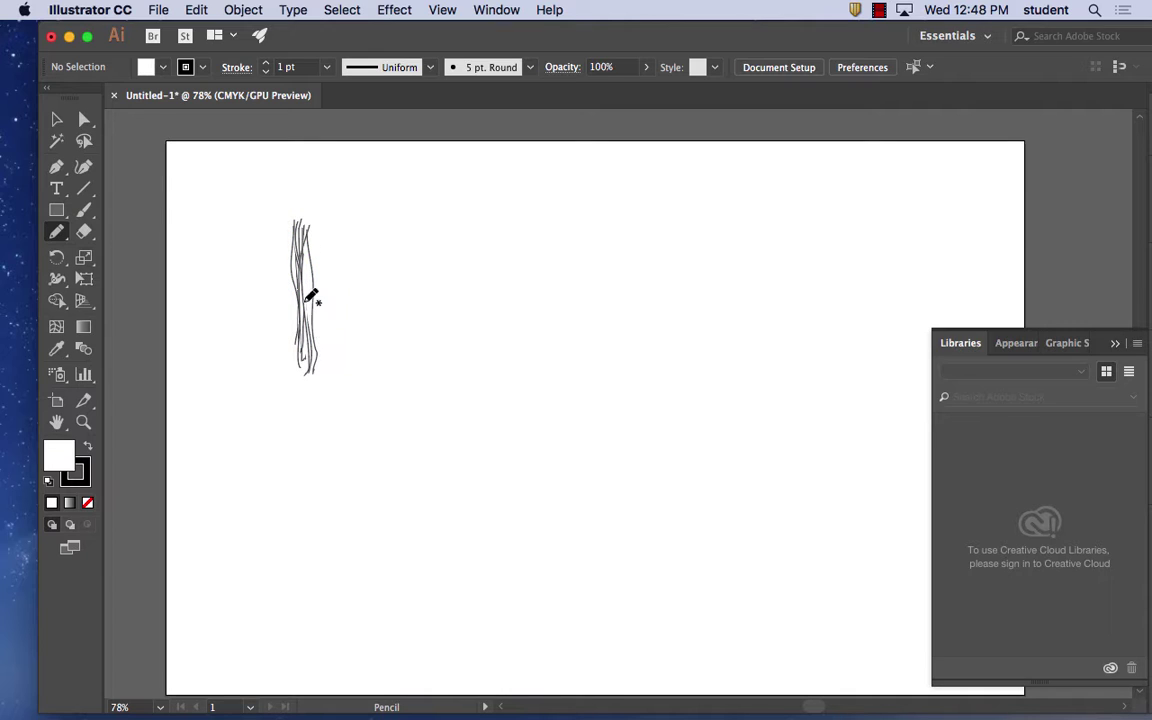
pyautogui.moveTo(309, 240)
pyautogui.mouseDown()
pyautogui.moveTo(309, 370)
pyautogui.moveTo(310, 291)
pyautogui.moveTo(307, 373)
pyautogui.mouseUp()
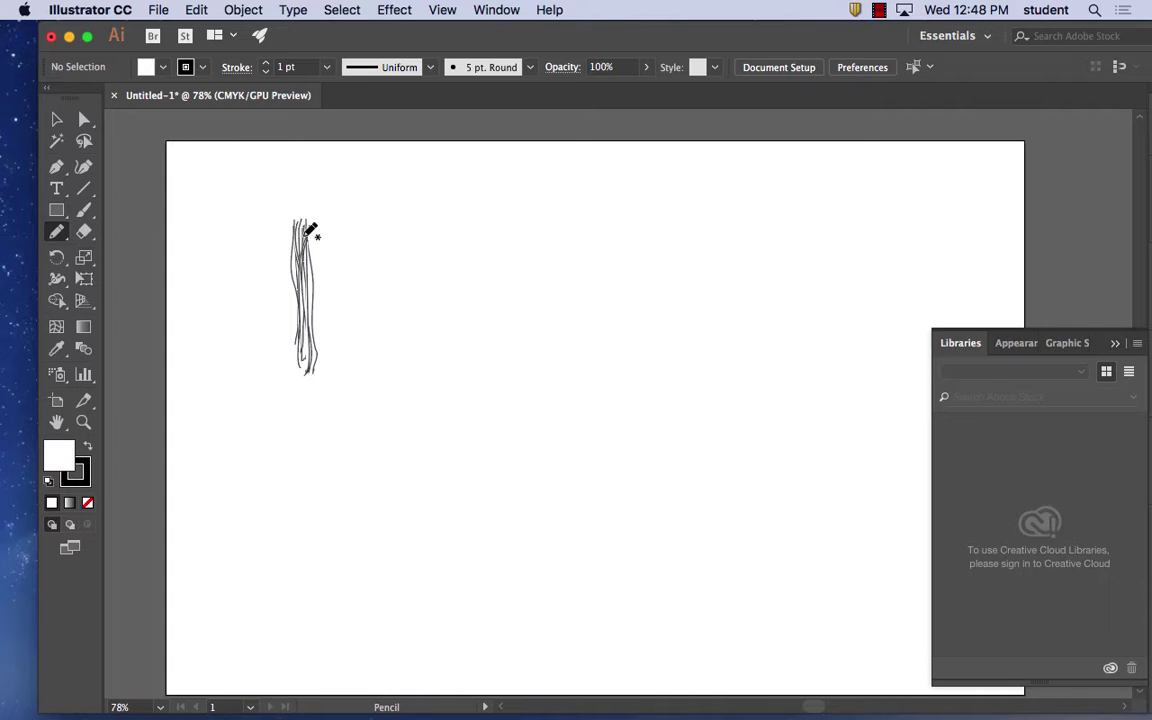
pyautogui.moveTo(306, 234); pyautogui.dragTo(316, 342)
pyautogui.moveTo(309, 263); pyautogui.dragTo(317, 362)
# - Select all the pencil strokes in the bundle and set their fill to None
pyautogui.press('super+equal')
pyautogui.press('super+equal')
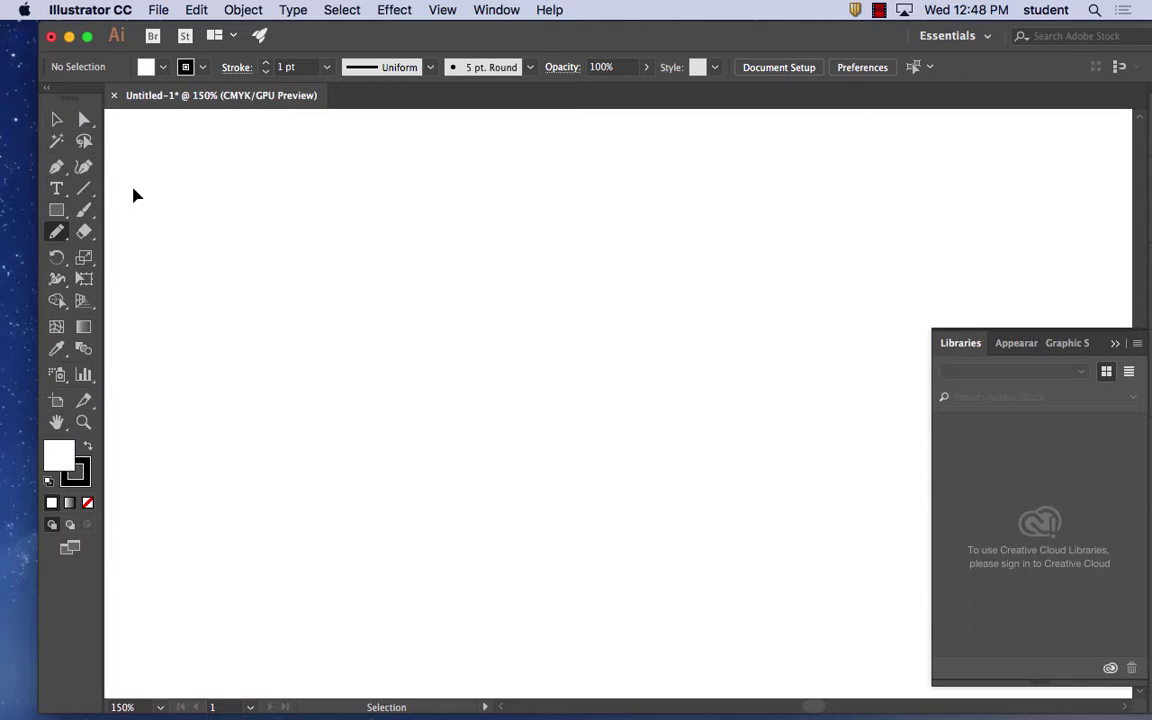
pyautogui.press('super+equal')
pyautogui.moveTo(154, 180); pyautogui.dragTo(555, 330)
pyautogui.moveTo(324, 255)
pyautogui.mouseDown()
pyautogui.moveTo(424, 332)
pyautogui.moveTo(531, 376)
pyautogui.mouseUp()
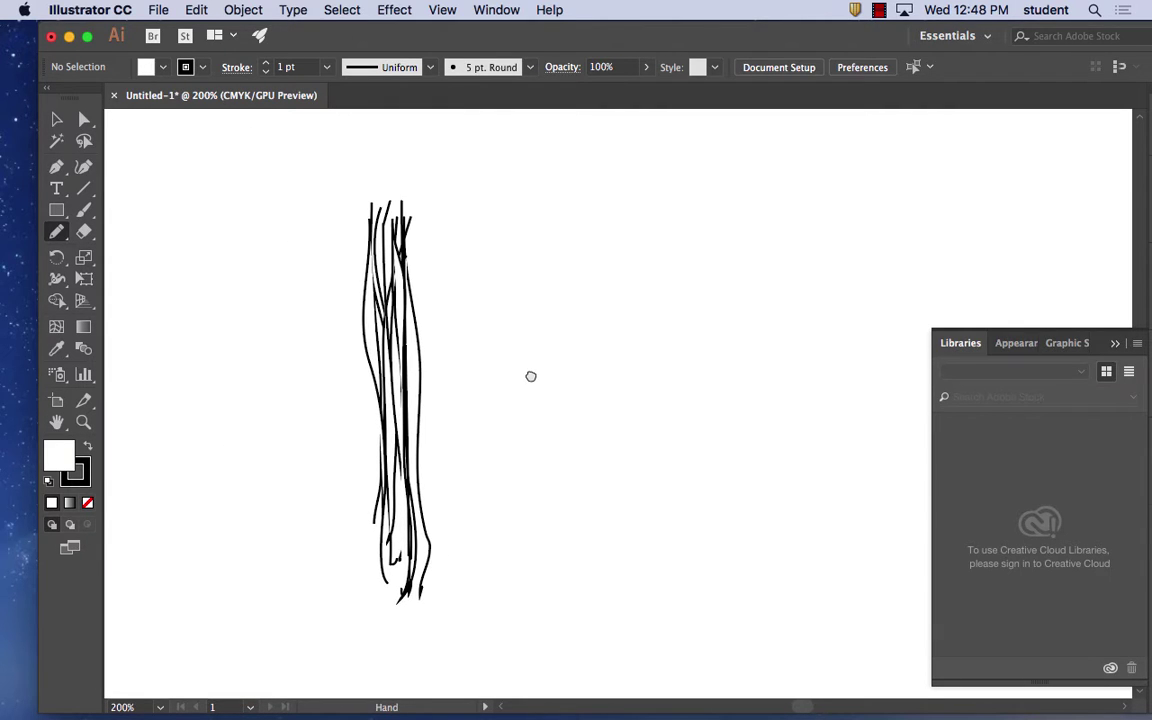
pyautogui.click(57, 119)
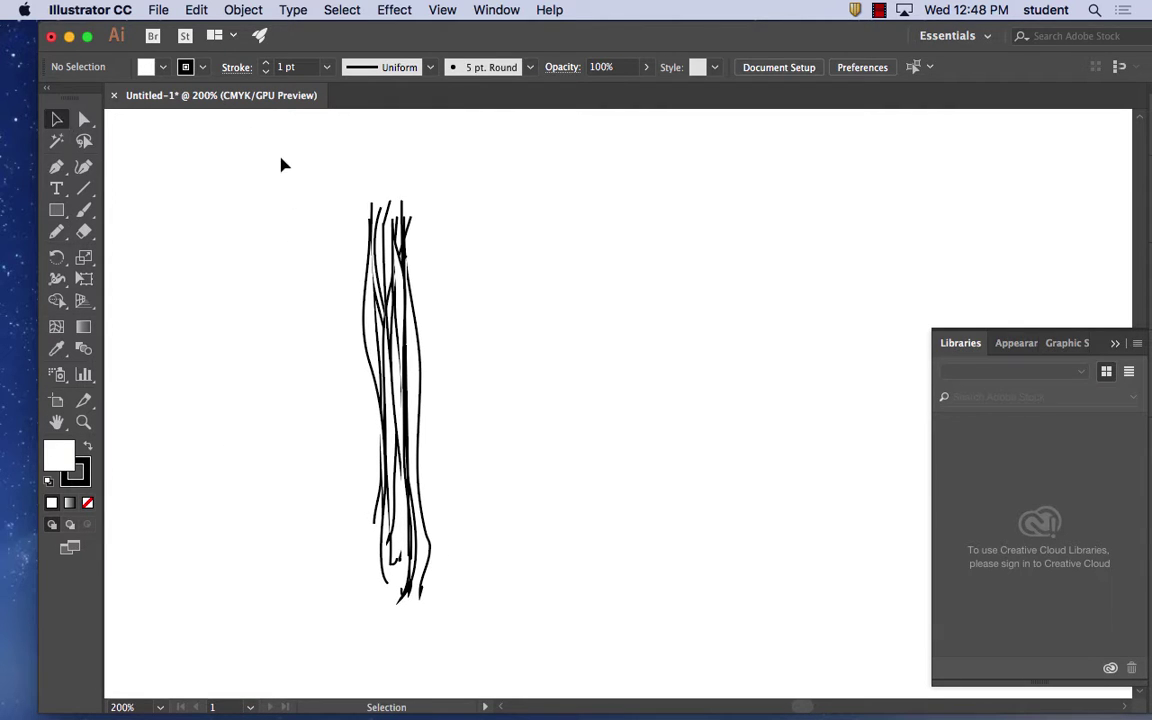
pyautogui.scroll(-5, 491, 592)
pyautogui.moveTo(491, 585); pyautogui.dragTo(475, 482)
pyautogui.moveTo(491, 342); pyautogui.dragTo(443, 523)
pyautogui.click(87, 503)
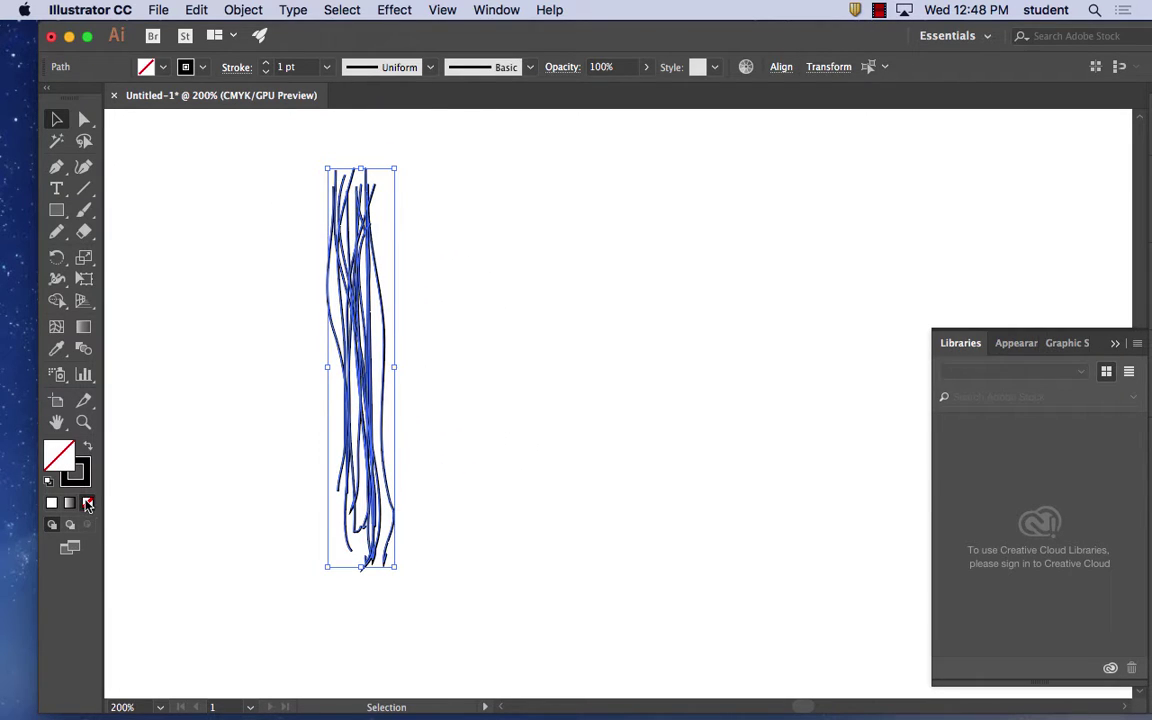
pyautogui.click(275, 303)
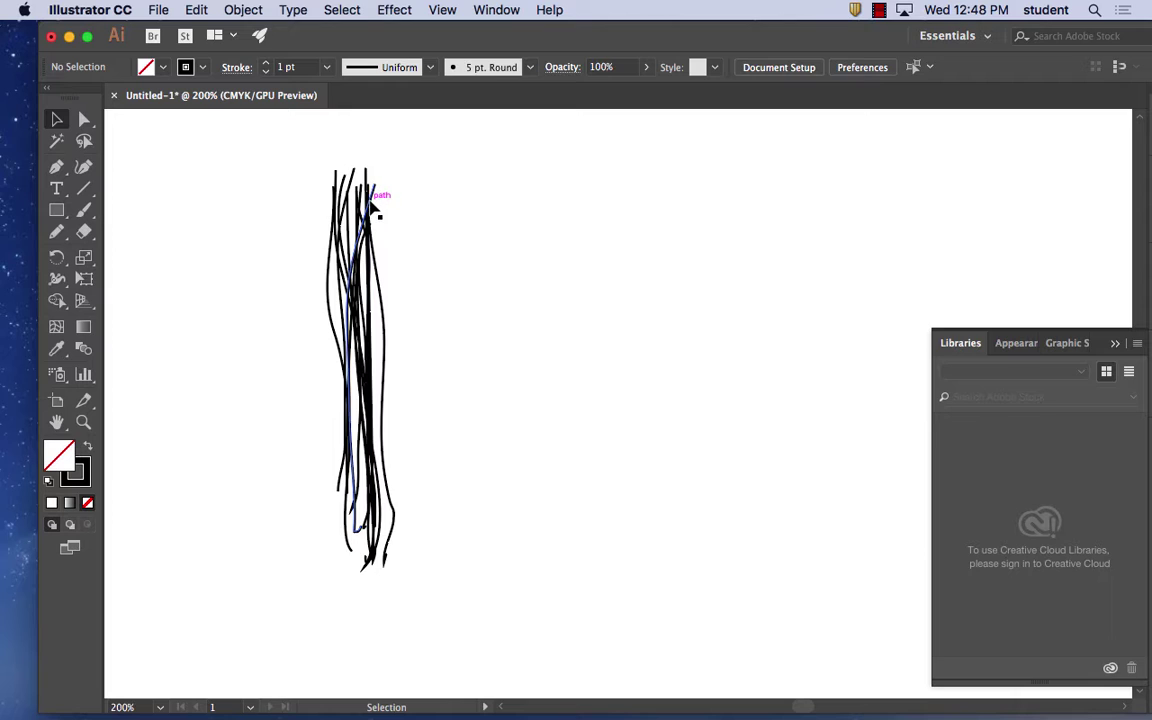
# - Select the outer left stroke, the outer right stroke and one inner stroke, and set their stroke colour to a light orange-brown
pyautogui.click(373, 206)
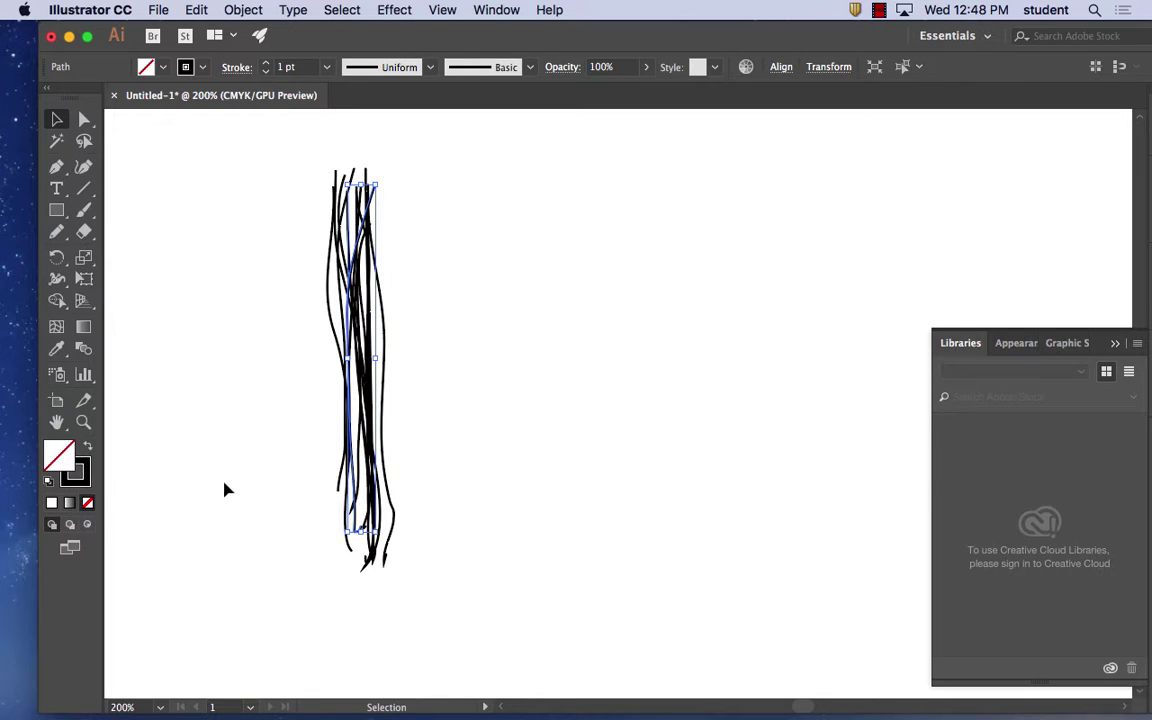
pyautogui.keyDown('shift'); pyautogui.click(397, 527); pyautogui.keyUp('shift')
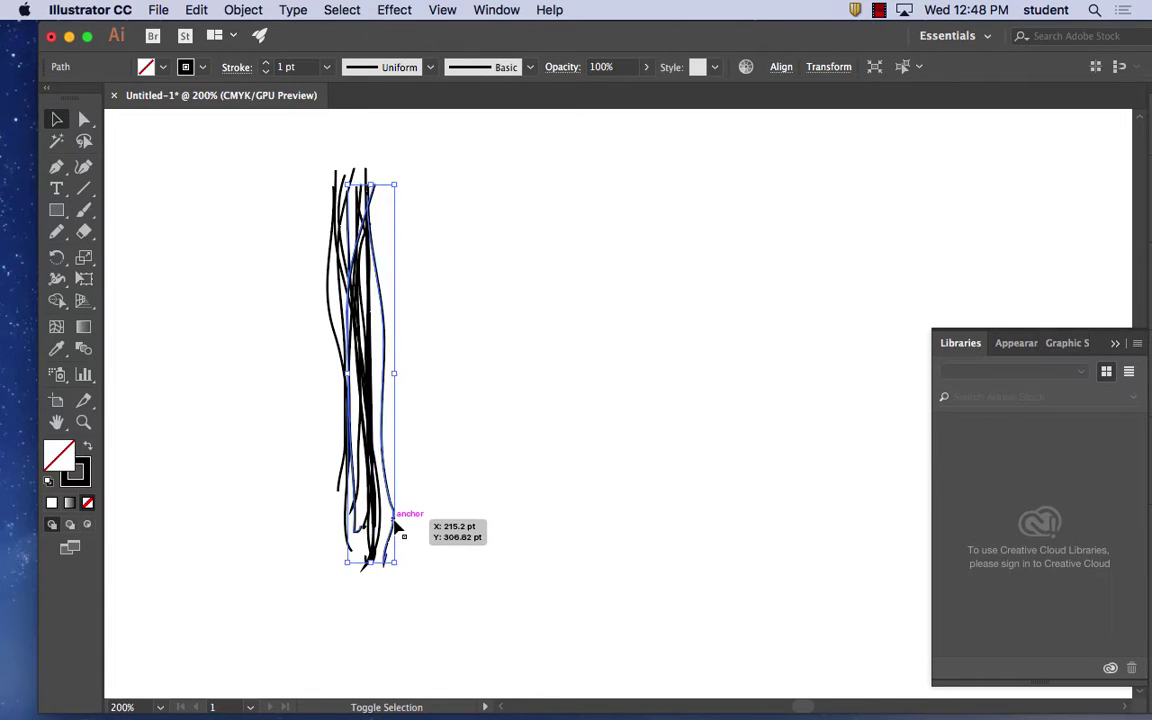
pyautogui.keyDown('shift'); pyautogui.click(333, 298); pyautogui.keyUp('shift')
pyautogui.doubleClick(76, 471)
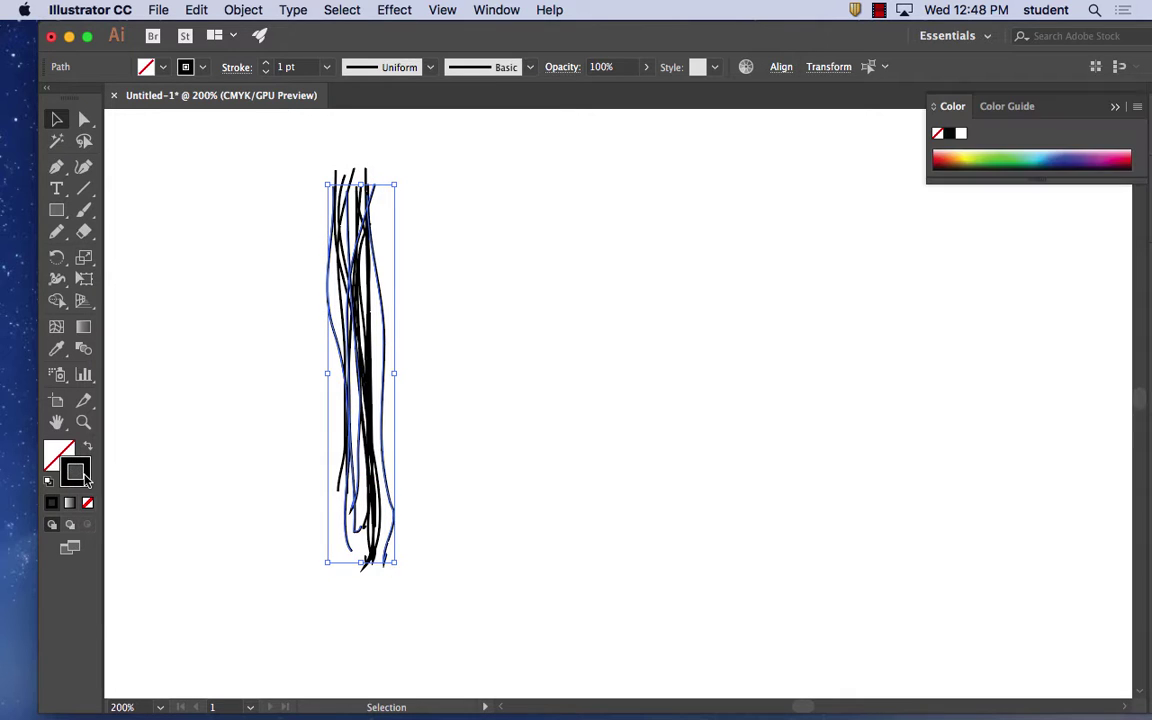
pyautogui.click(795, 453)
pyautogui.click(687, 288)
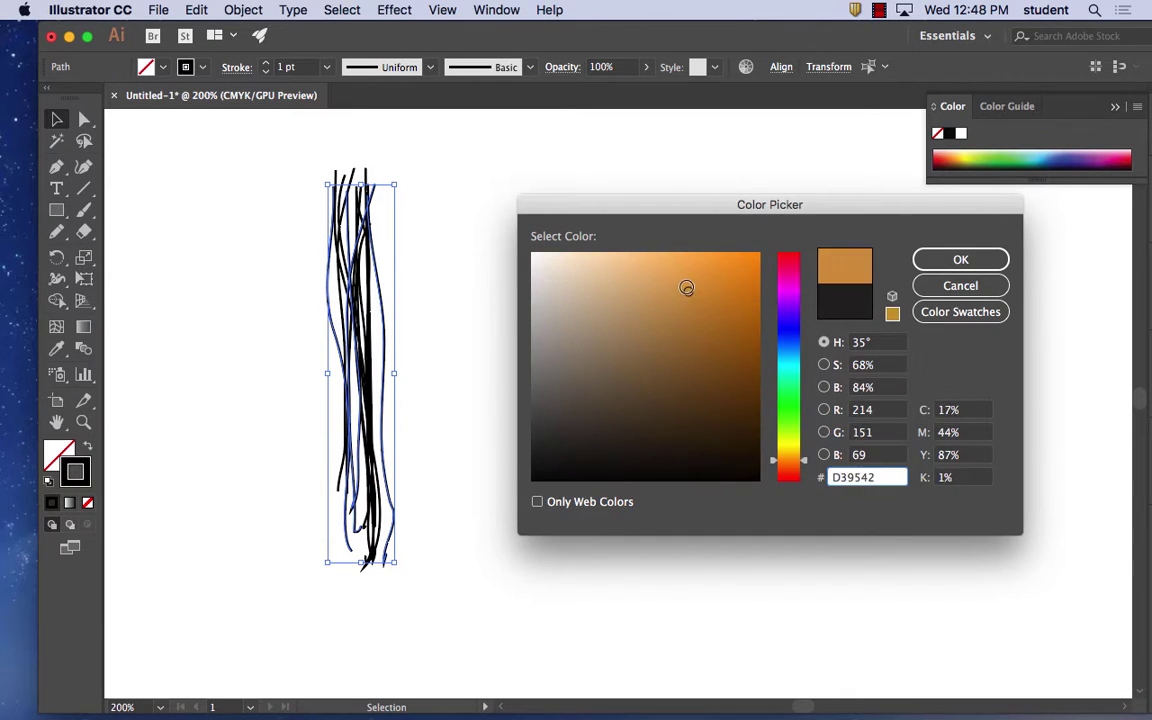
pyautogui.click(960, 259)
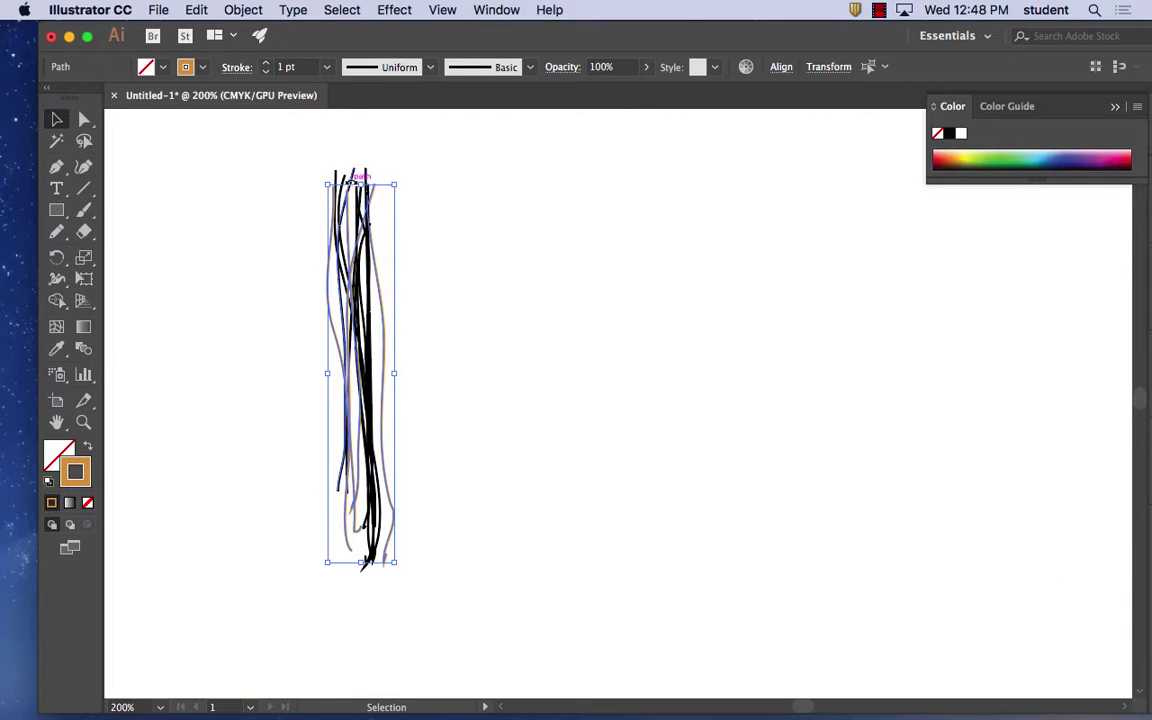
# - Select two of the tallest black strokes and set their stroke colour to dark brown 3F2D18
pyautogui.click(358, 173)
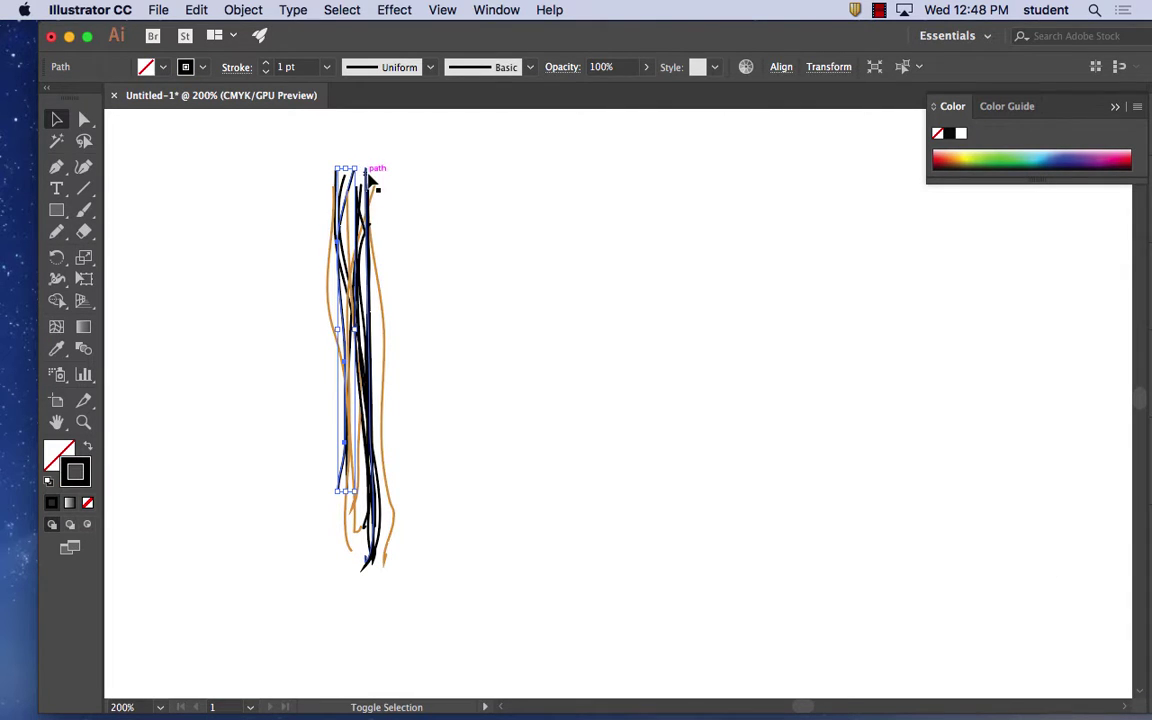
pyautogui.keyDown('shift'); pyautogui.click(370, 178); pyautogui.keyUp('shift')
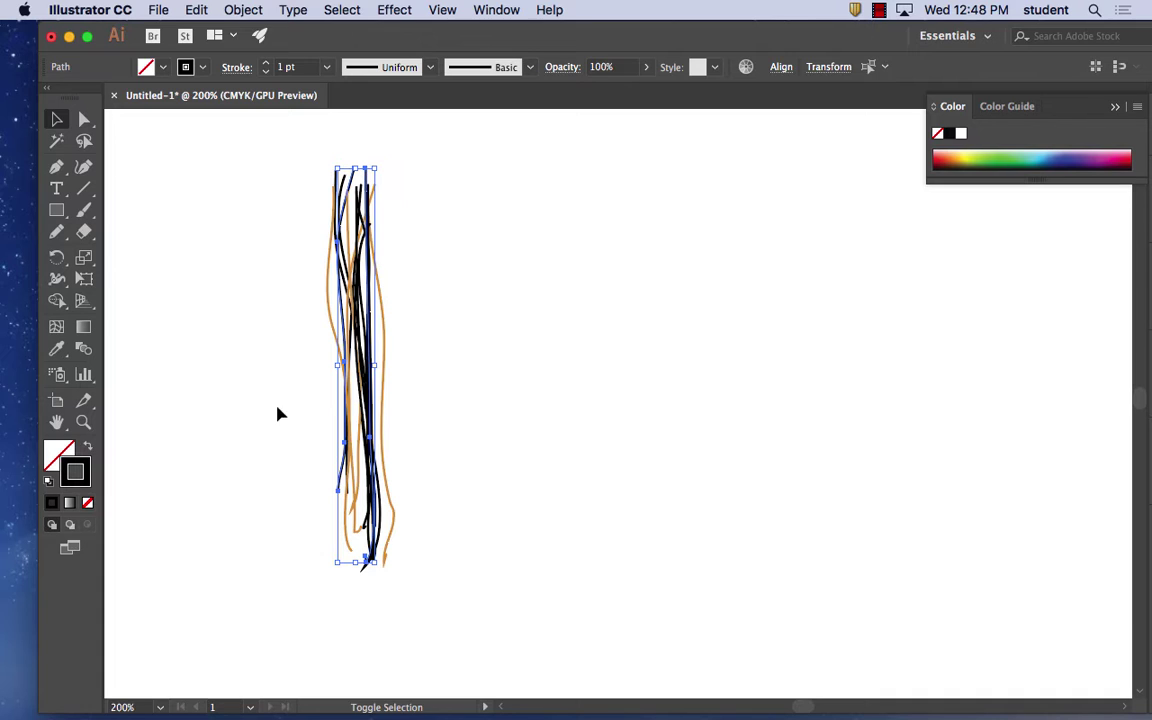
pyautogui.doubleClick(75, 471)
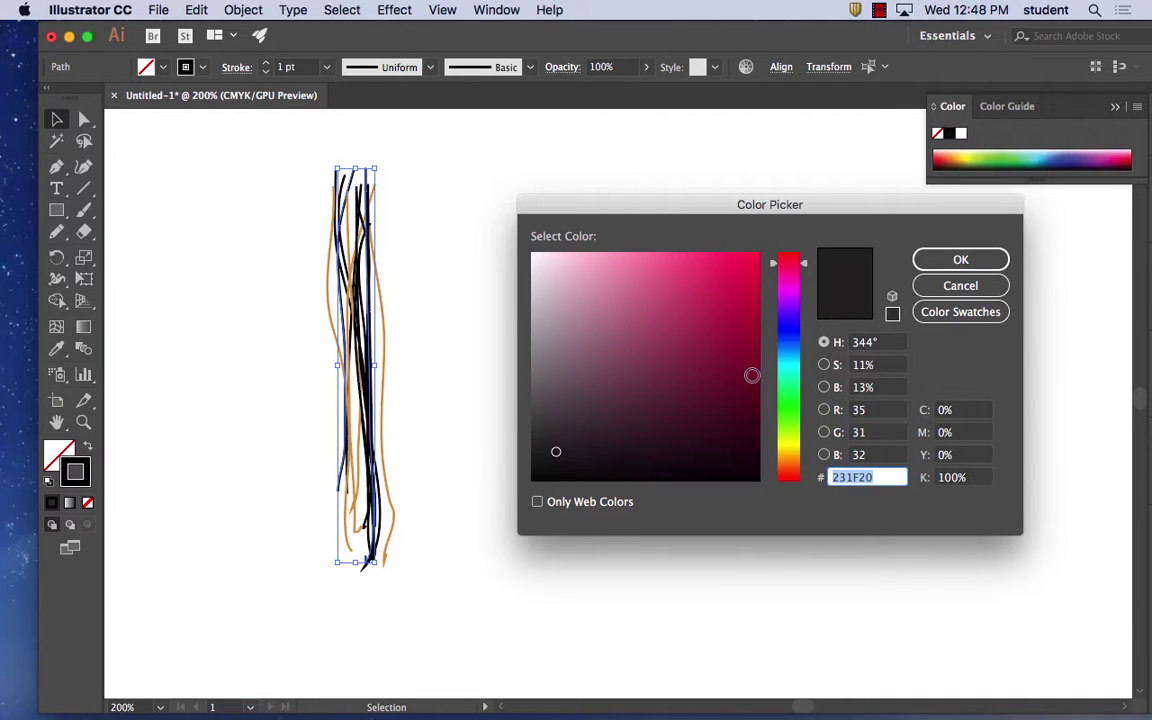
pyautogui.click(784, 460)
pyautogui.click(673, 422)
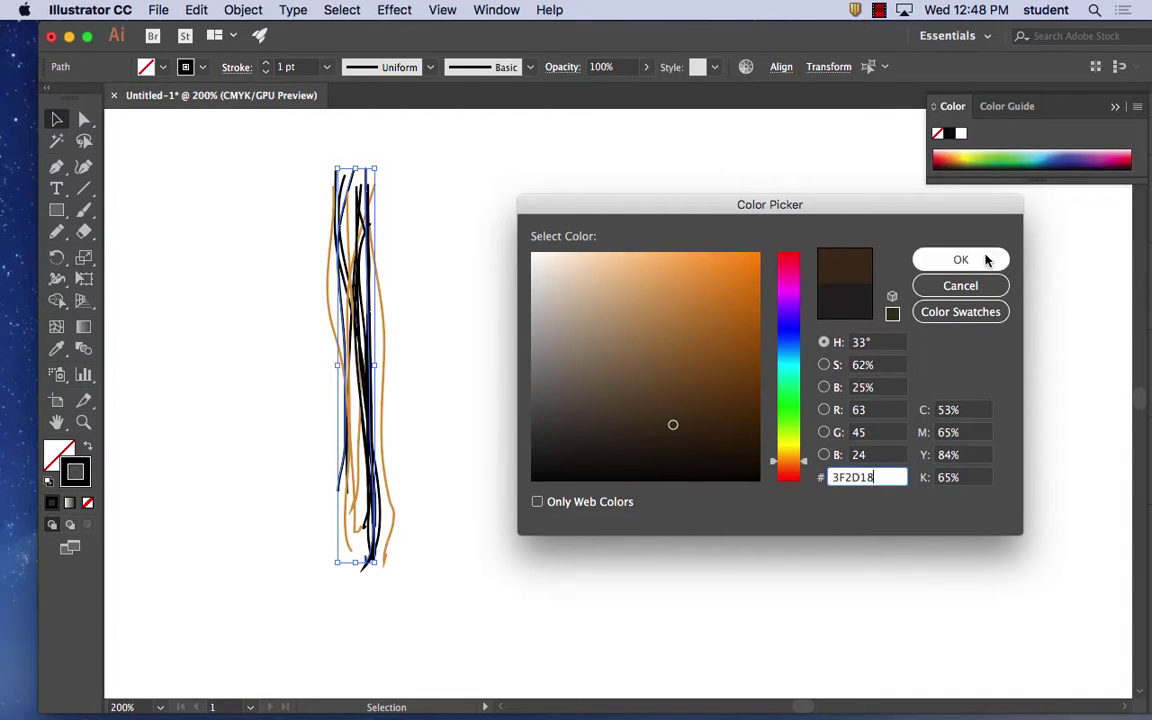
pyautogui.click(920, 259)
# - Select the two black strokes that cross near the bundle's upper middle and set their stroke colour to a medium brown
pyautogui.click(363, 232)
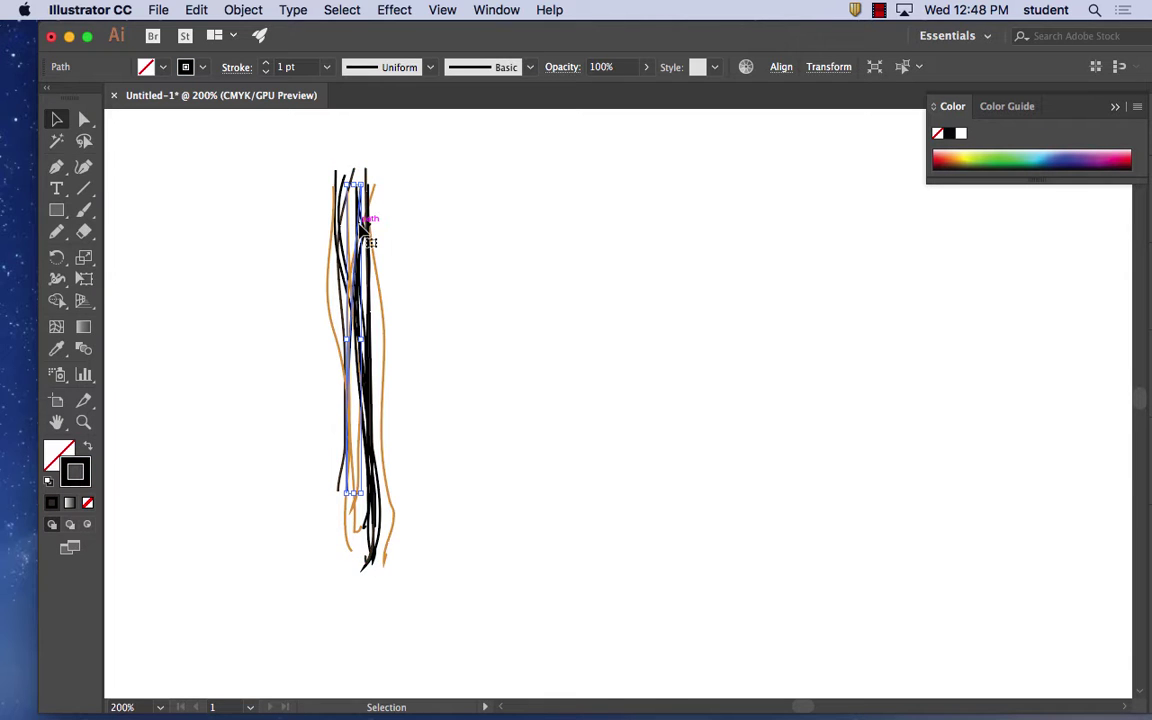
pyautogui.press('super+equal')
pyautogui.press('super+equal')
pyautogui.press('super+equal')
pyautogui.moveTo(650, 234); pyautogui.dragTo(416, 441)
pyautogui.moveTo(477, 261); pyautogui.dragTo(456, 301)
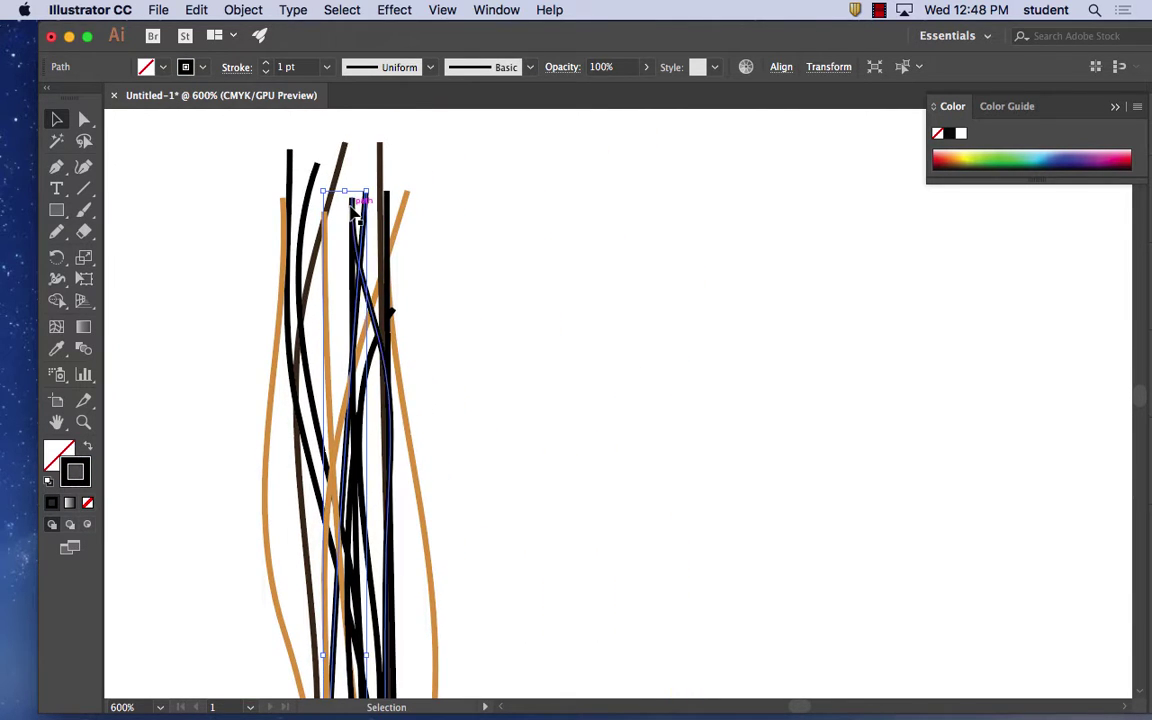
pyautogui.keyDown('shift'); pyautogui.click(351, 207); pyautogui.keyUp('shift')
pyautogui.doubleClick(82, 478)
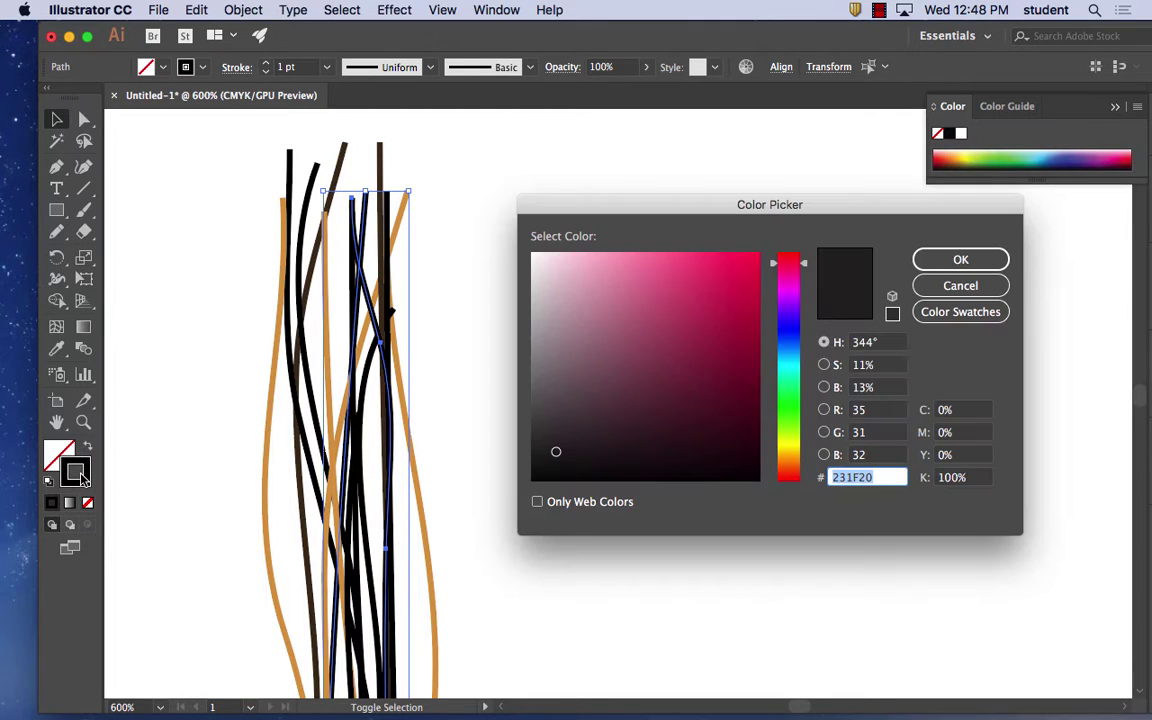
pyautogui.click(787, 459)
pyautogui.moveTo(700, 338); pyautogui.dragTo(739, 376)
pyautogui.click(740, 339)
pyautogui.click(960, 259)
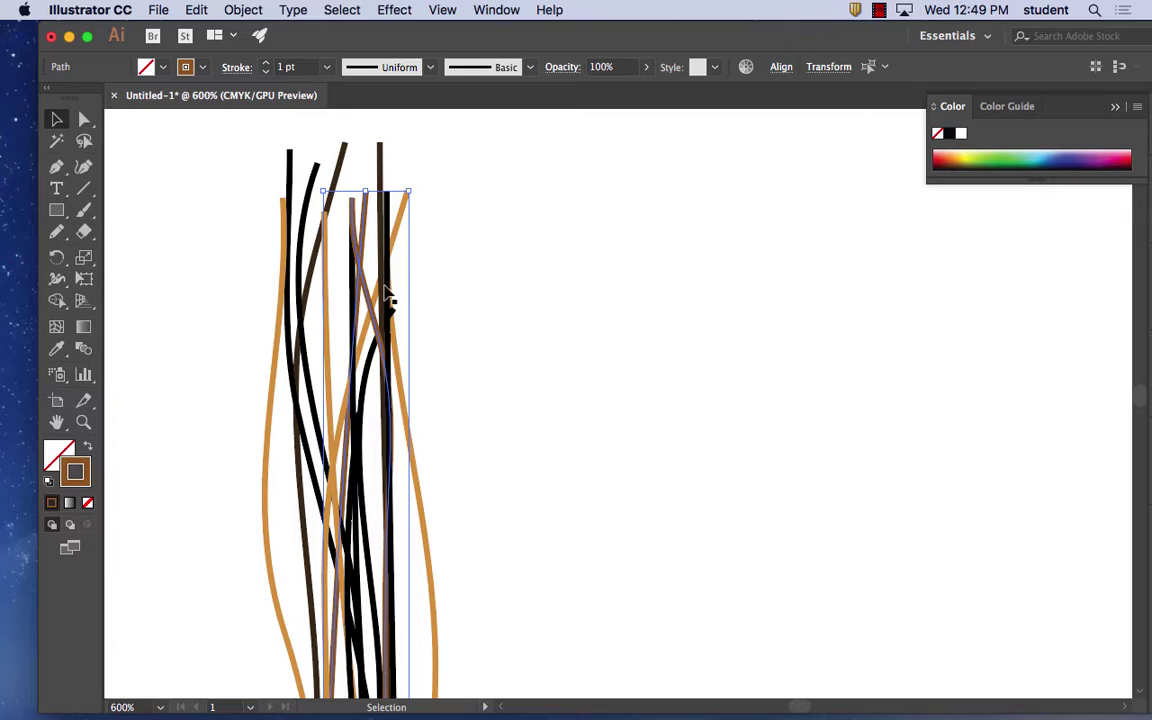
pyautogui.click(312, 178)
pyautogui.keyDown('shift'); pyautogui.click(295, 168); pyautogui.keyUp('shift')
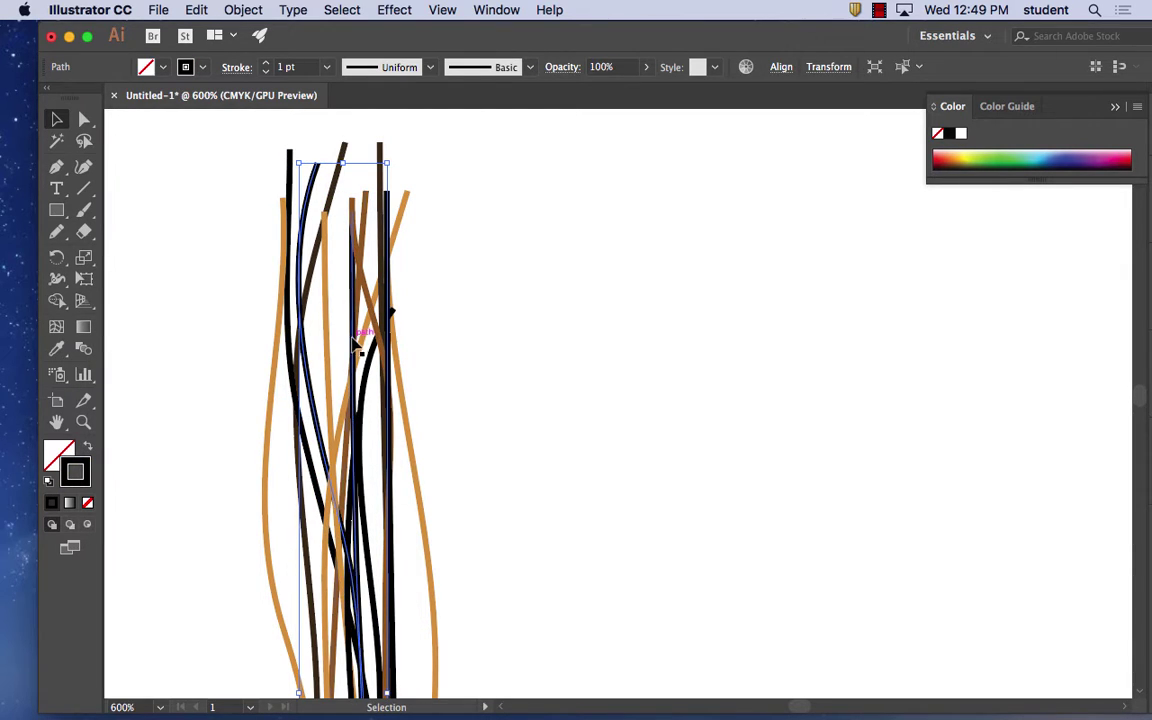
pyautogui.keyDown('super'); pyautogui.click(354, 339); pyautogui.keyUp('super')
pyautogui.keyDown('super'); pyautogui.click(305, 241); pyautogui.keyUp('super')
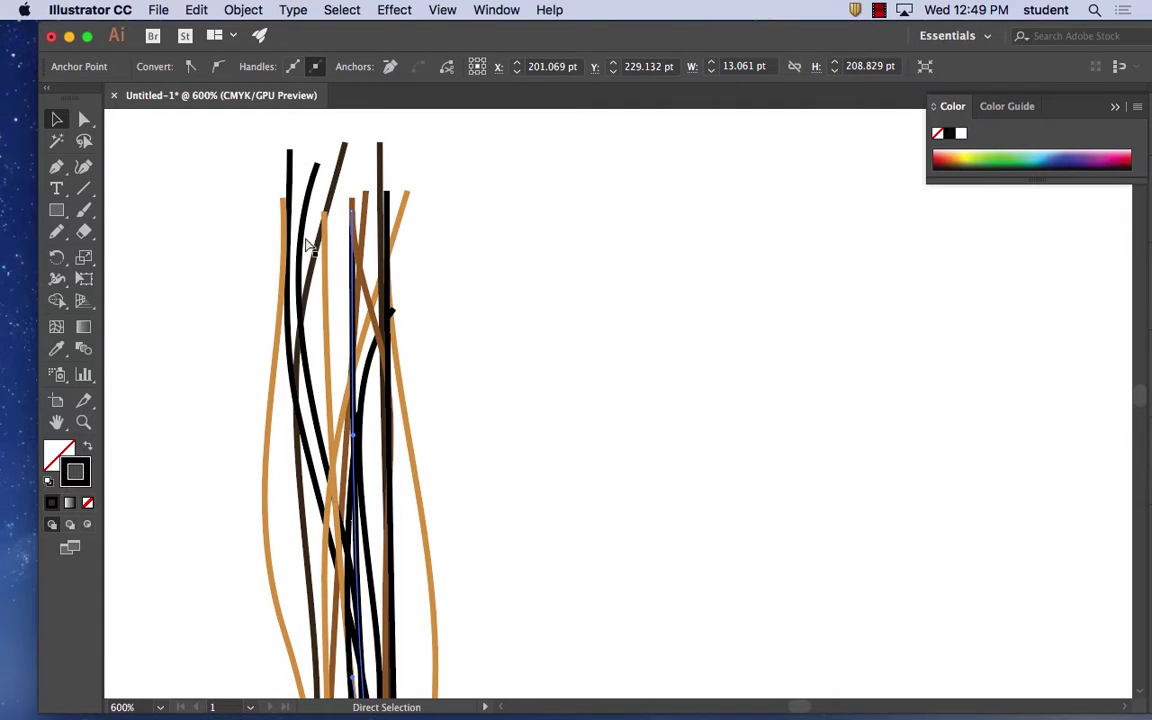
pyautogui.press('v')
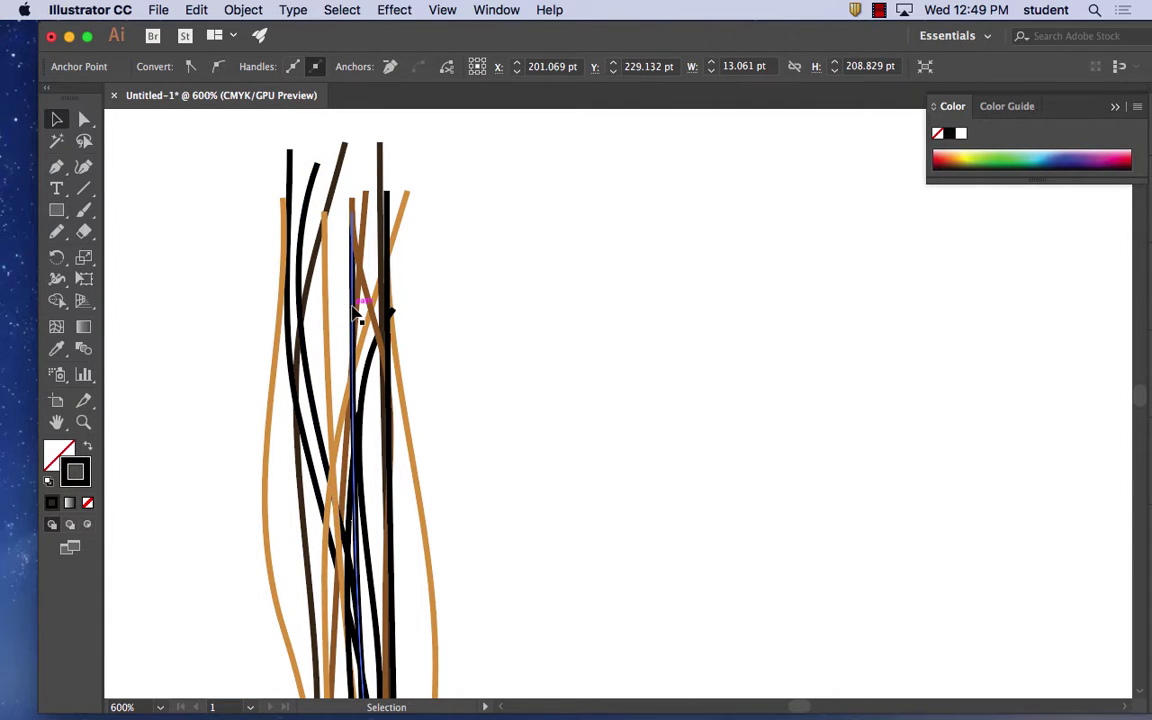
# - Select the curved black stroke near the bundle's left side and the straight central one, and set their stroke colour to light tan E5BD7F
pyautogui.click(356, 312)
pyautogui.keyDown('super'); pyautogui.click(299, 262); pyautogui.keyUp('super')
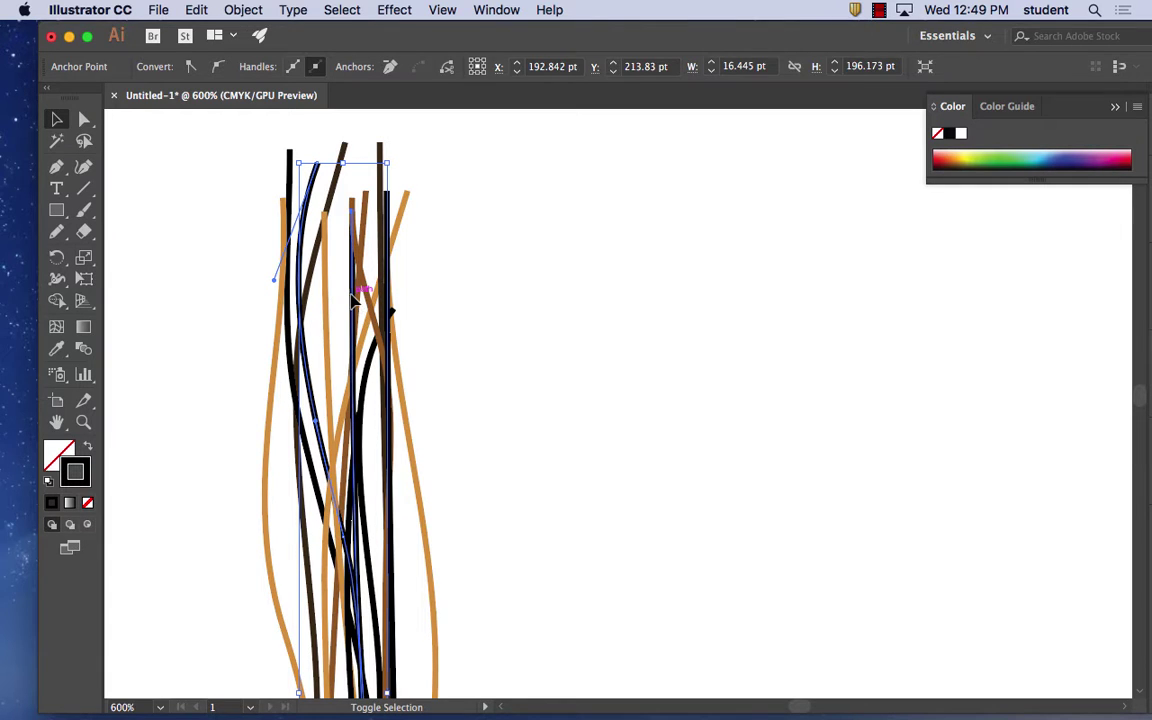
pyautogui.keyDown('shift'); pyautogui.click(361, 305); pyautogui.keyUp('shift')
pyautogui.doubleClick(80, 476)
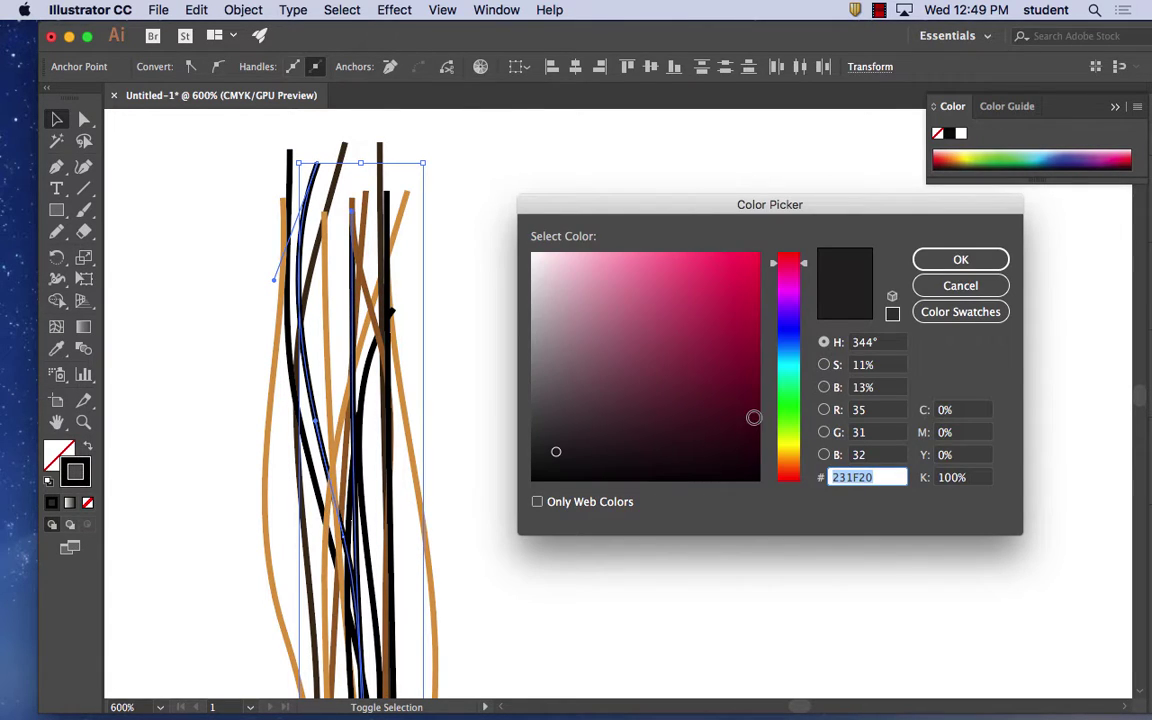
pyautogui.moveTo(788, 461)
pyautogui.mouseDown()
pyautogui.moveTo(785, 471)
pyautogui.moveTo(789, 458)
pyautogui.mouseUp()
pyautogui.click(747, 463)
pyautogui.click(707, 426)
pyautogui.moveTo(666, 288); pyautogui.dragTo(633, 275)
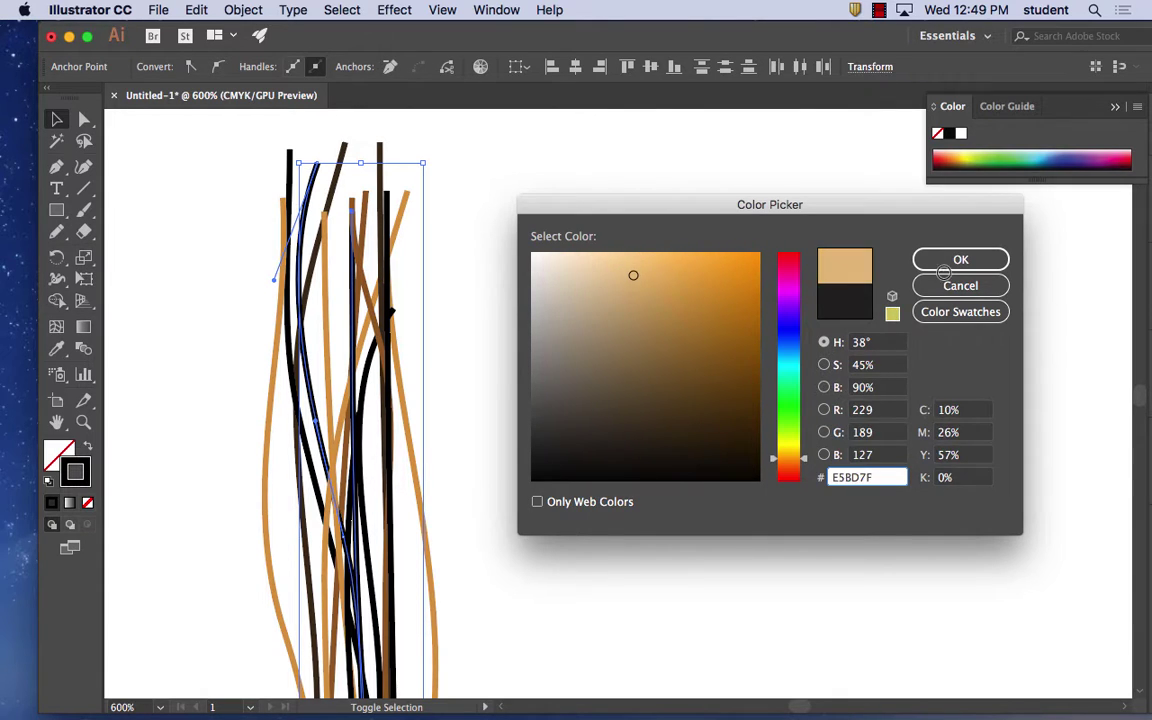
pyautogui.click(944, 265)
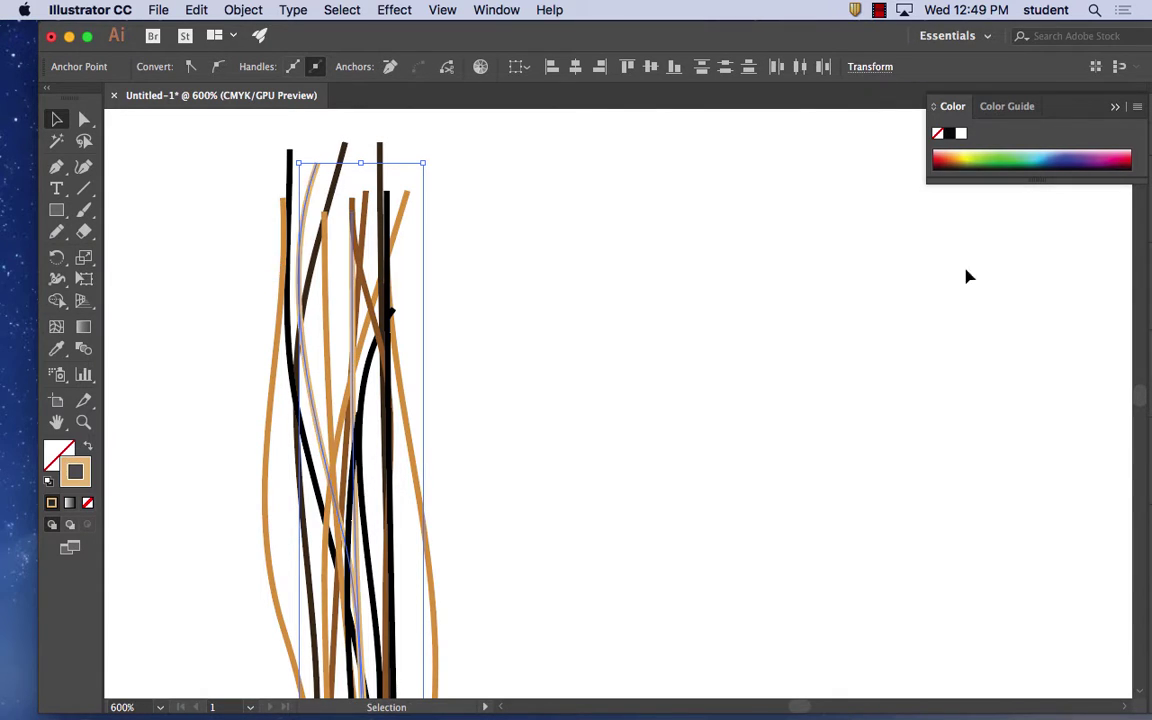
# - Select the tall leftmost black stroke and one black stroke in the middle, set their stroke colour to brown 75481A, and deselect them
pyautogui.click(290, 160)
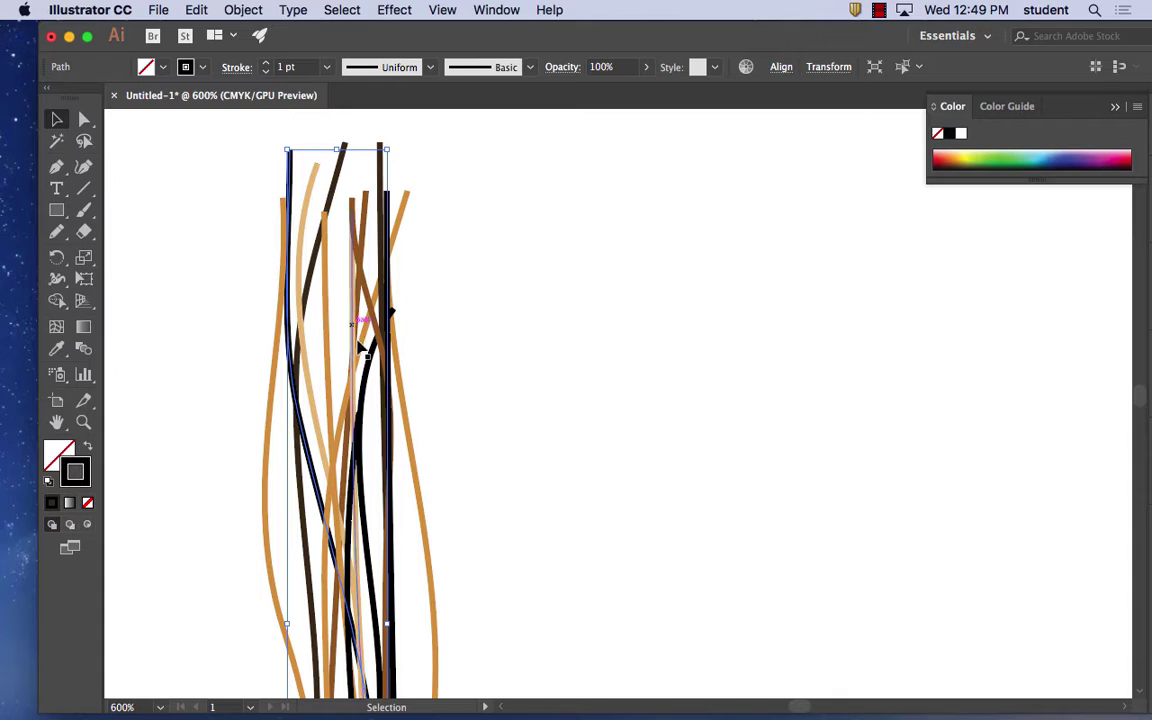
pyautogui.keyDown('shift'); pyautogui.click(357, 414); pyautogui.keyUp('shift')
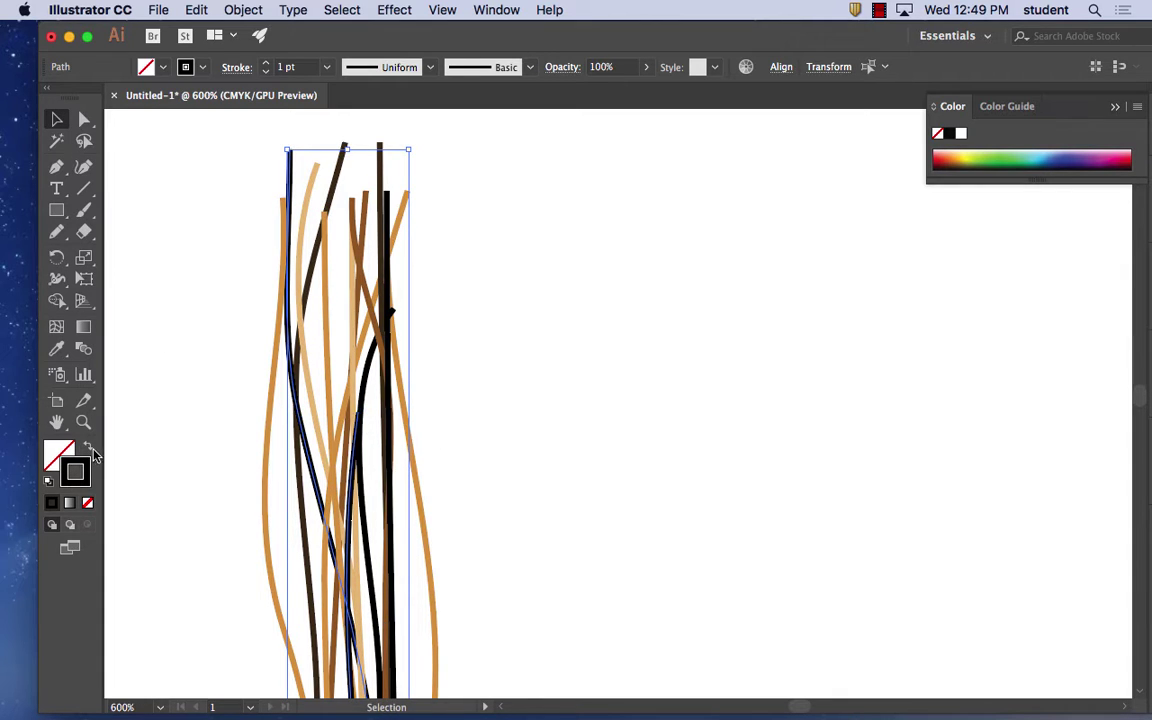
pyautogui.doubleClick(76, 476)
pyautogui.click(786, 464)
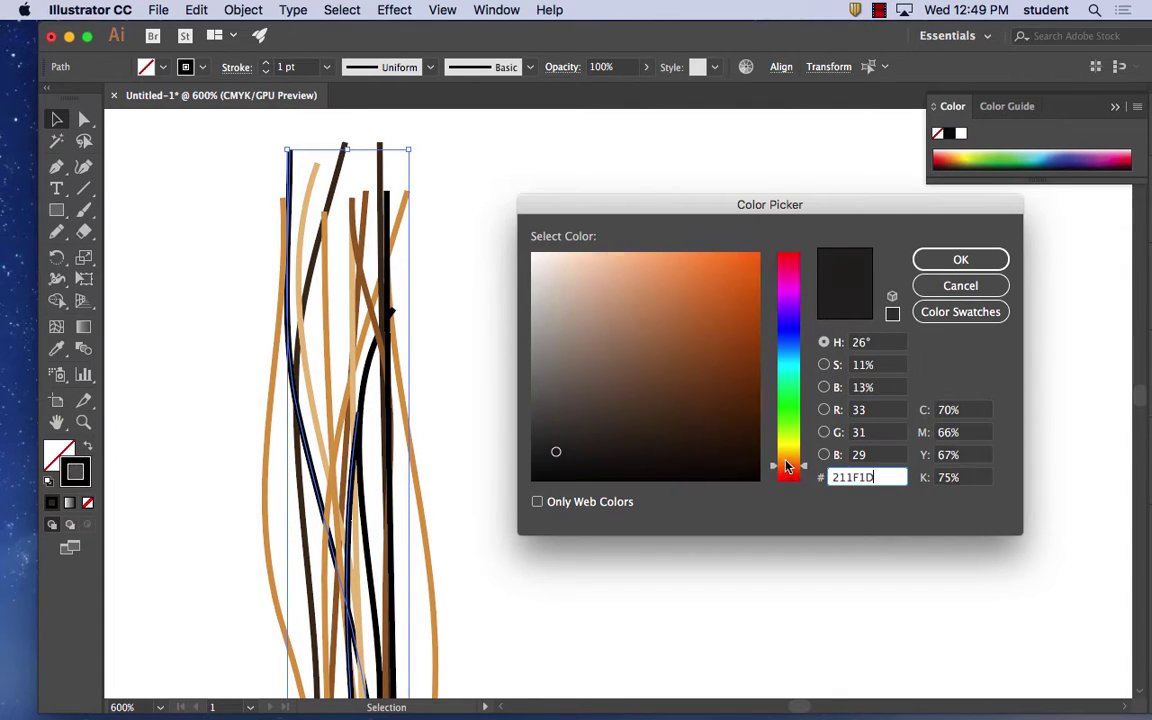
pyautogui.click(712, 345)
pyautogui.click(710, 376)
pyautogui.click(979, 265)
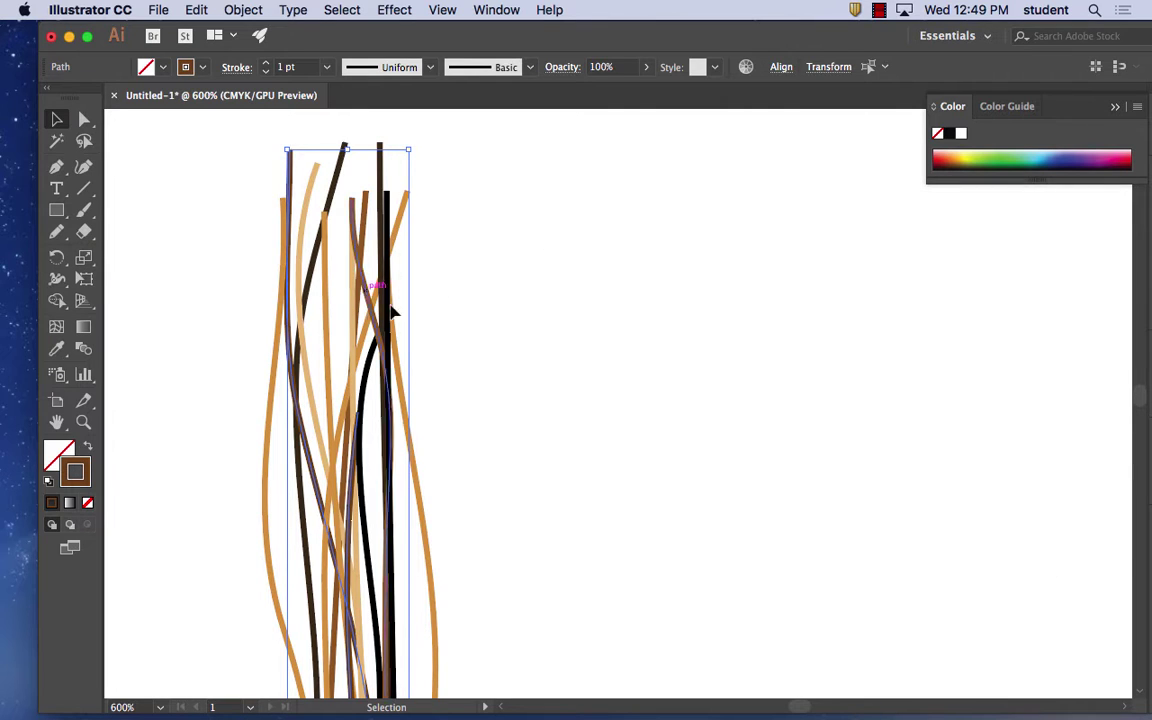
pyautogui.click(527, 249)
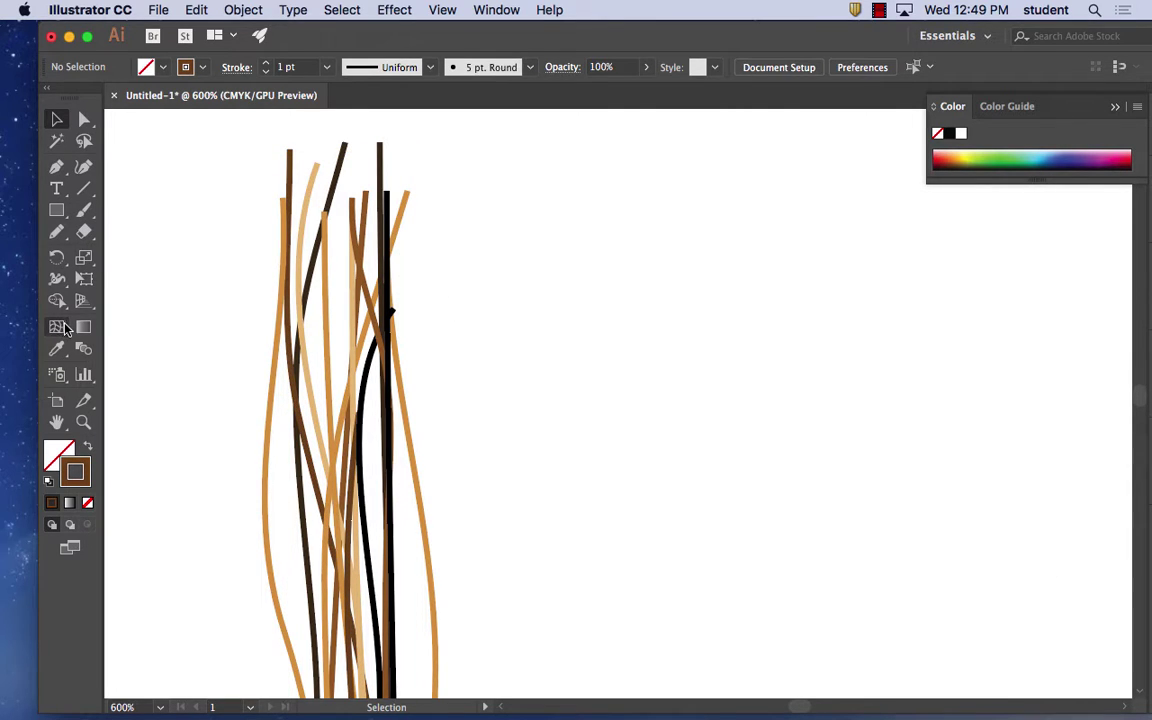
# - Draw six more long brown strokes down the length of the bundle with the Pencil tool
pyautogui.click(56, 231)
pyautogui.press('super+minus')
pyautogui.press('super+minus')
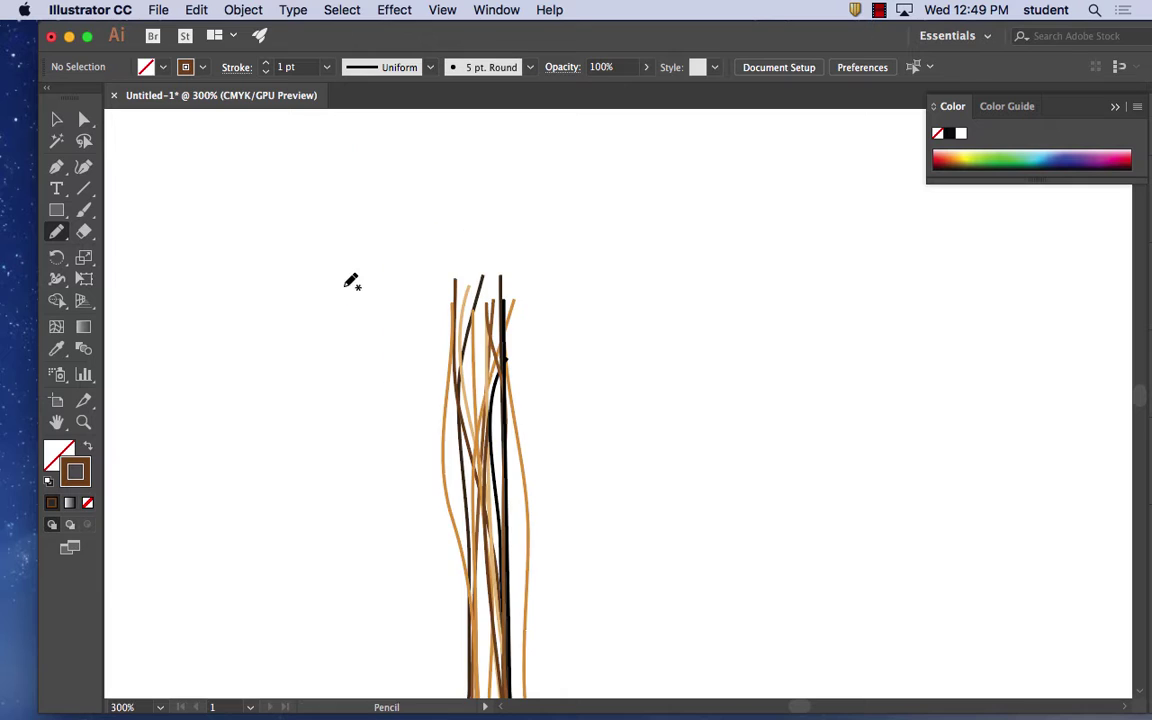
pyautogui.moveTo(681, 468); pyautogui.dragTo(473, 294)
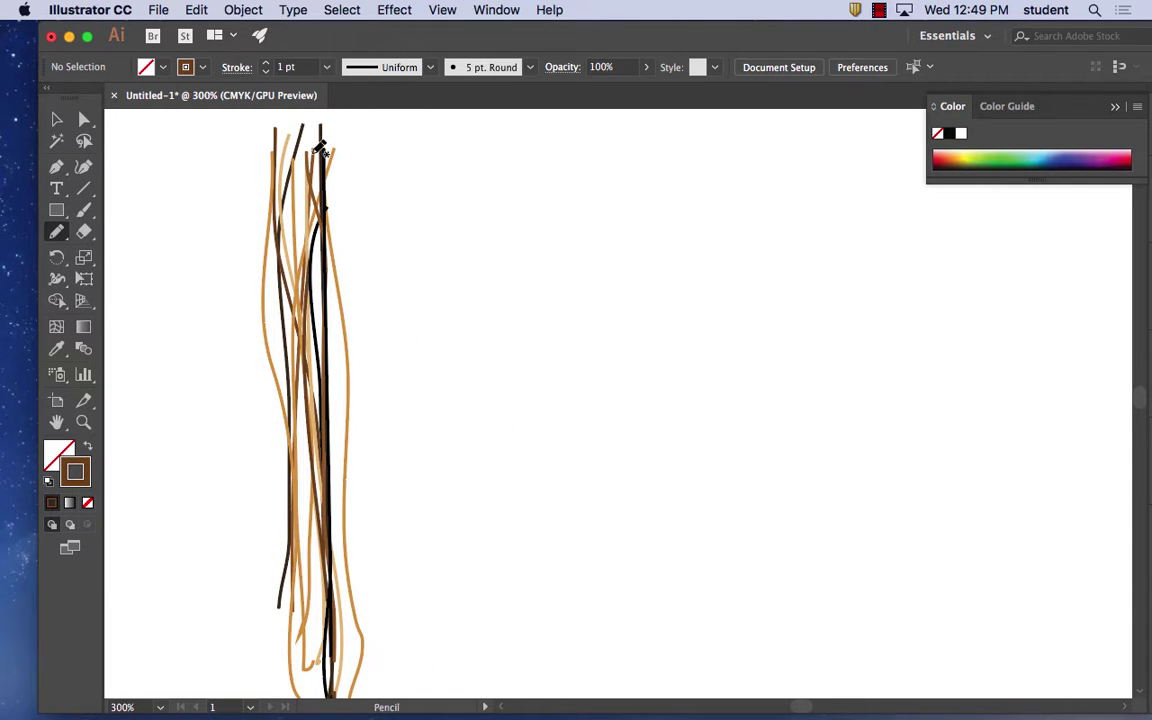
pyautogui.moveTo(272, 132)
pyautogui.mouseDown()
pyautogui.moveTo(258, 305)
pyautogui.moveTo(284, 602)
pyautogui.mouseUp()
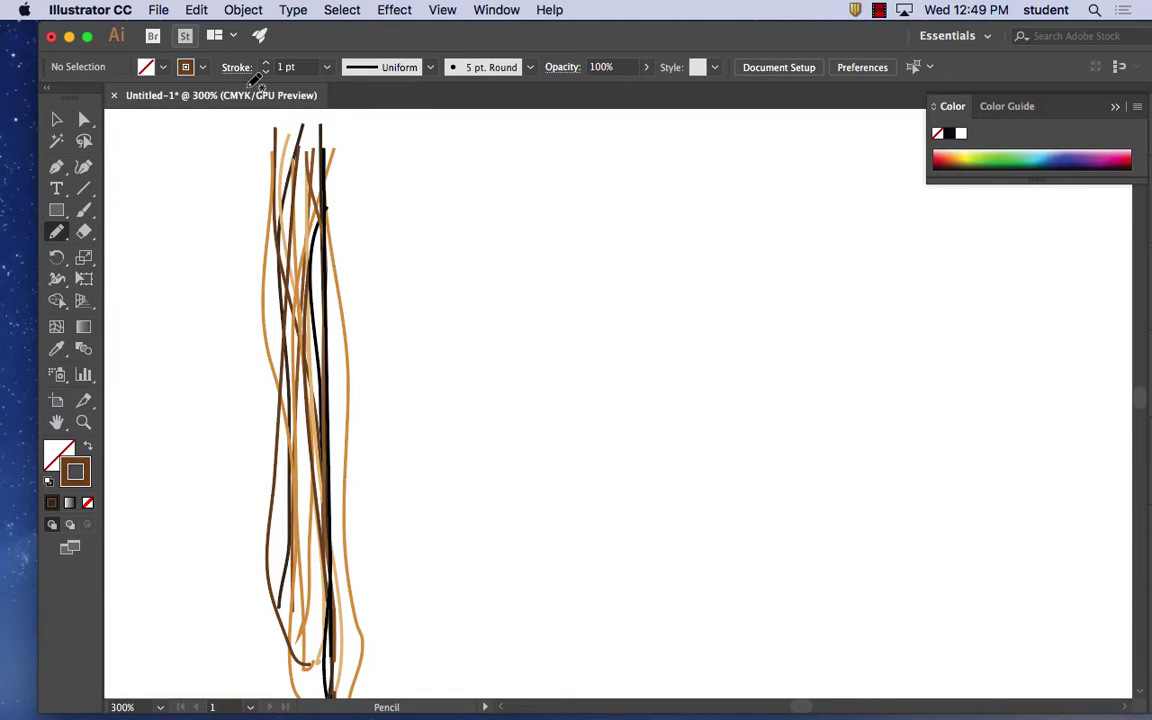
pyautogui.moveTo(278, 139)
pyautogui.mouseDown()
pyautogui.moveTo(358, 528)
pyautogui.moveTo(367, 645)
pyautogui.mouseUp()
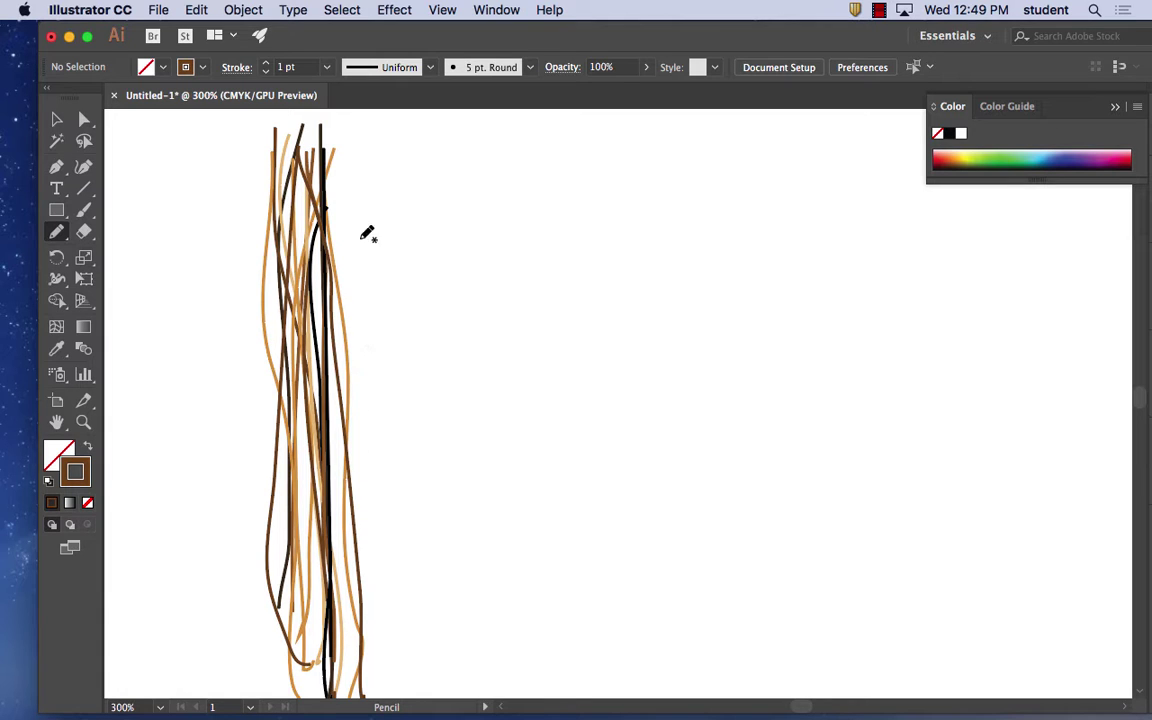
pyautogui.moveTo(333, 180)
pyautogui.mouseDown()
pyautogui.moveTo(350, 600)
pyautogui.moveTo(330, 596)
pyautogui.mouseUp()
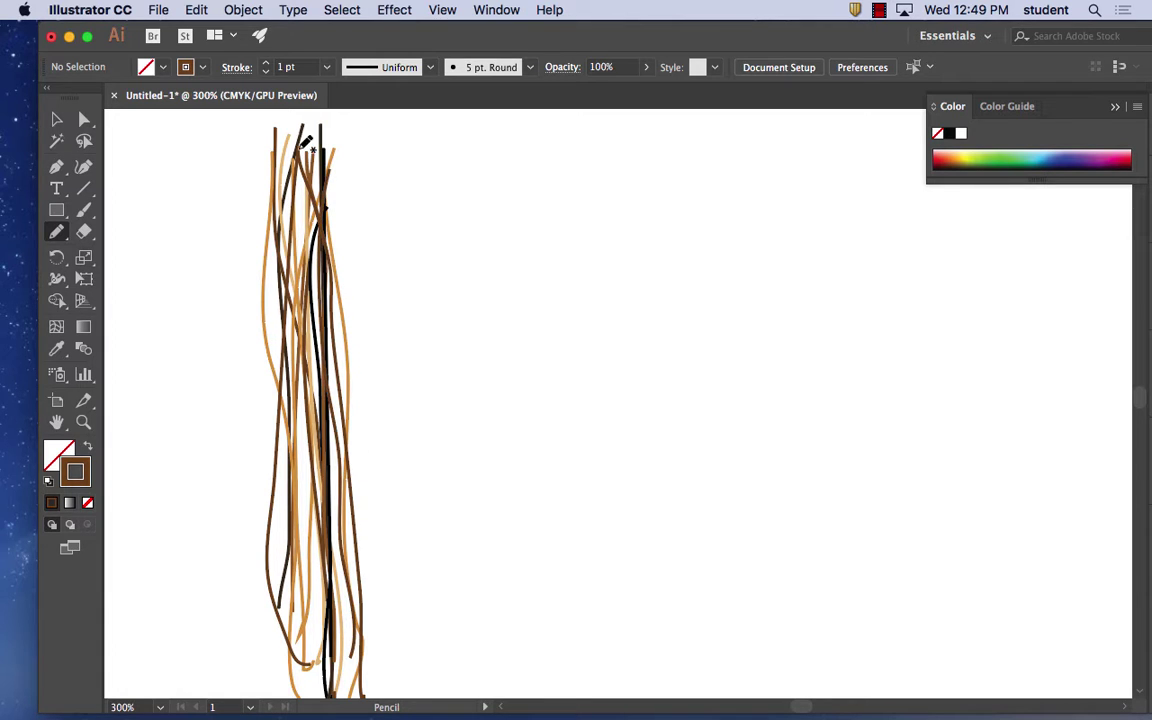
pyautogui.moveTo(307, 143); pyautogui.dragTo(334, 656)
pyautogui.moveTo(322, 108)
pyautogui.mouseDown()
pyautogui.moveTo(305, 252)
pyautogui.moveTo(330, 631)
pyautogui.mouseUp()
pyautogui.moveTo(321, 134)
pyautogui.mouseDown()
pyautogui.moveTo(308, 545)
pyautogui.moveTo(314, 662)
pyautogui.mouseUp()
# - Thicken the bundle with six further brown Pencil strokes, filling its left side, centre and right side
pyautogui.scroll(-5, 343, 308)
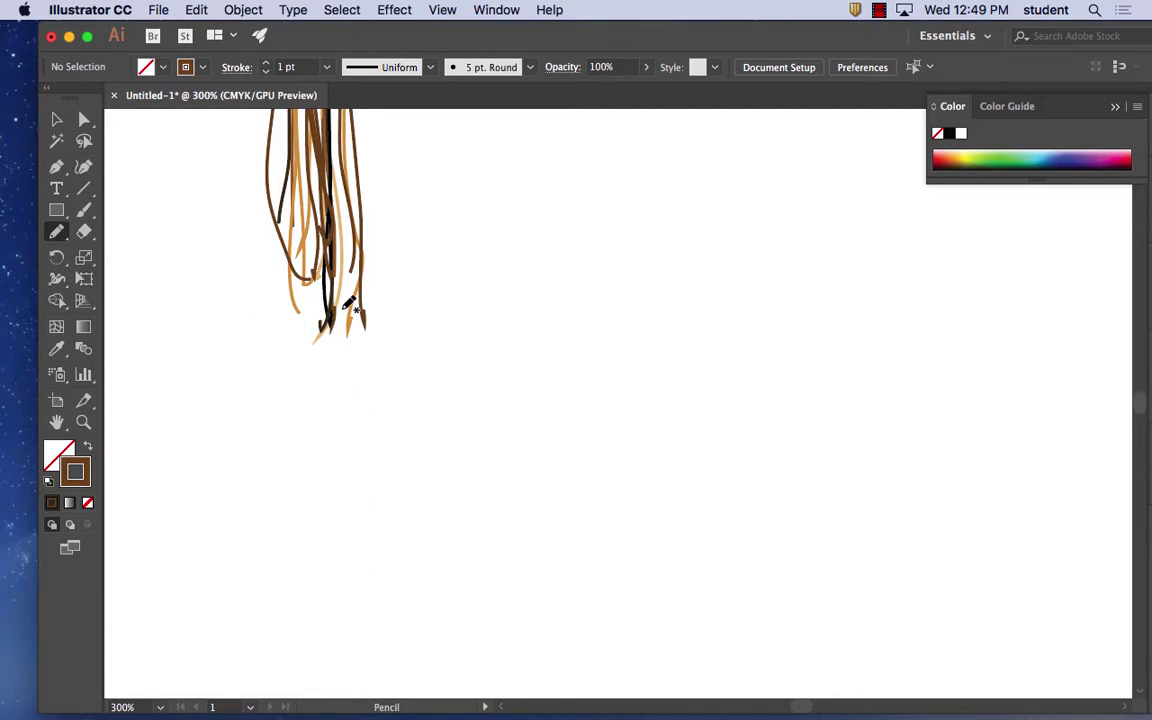
pyautogui.scroll(3, 373, 334)
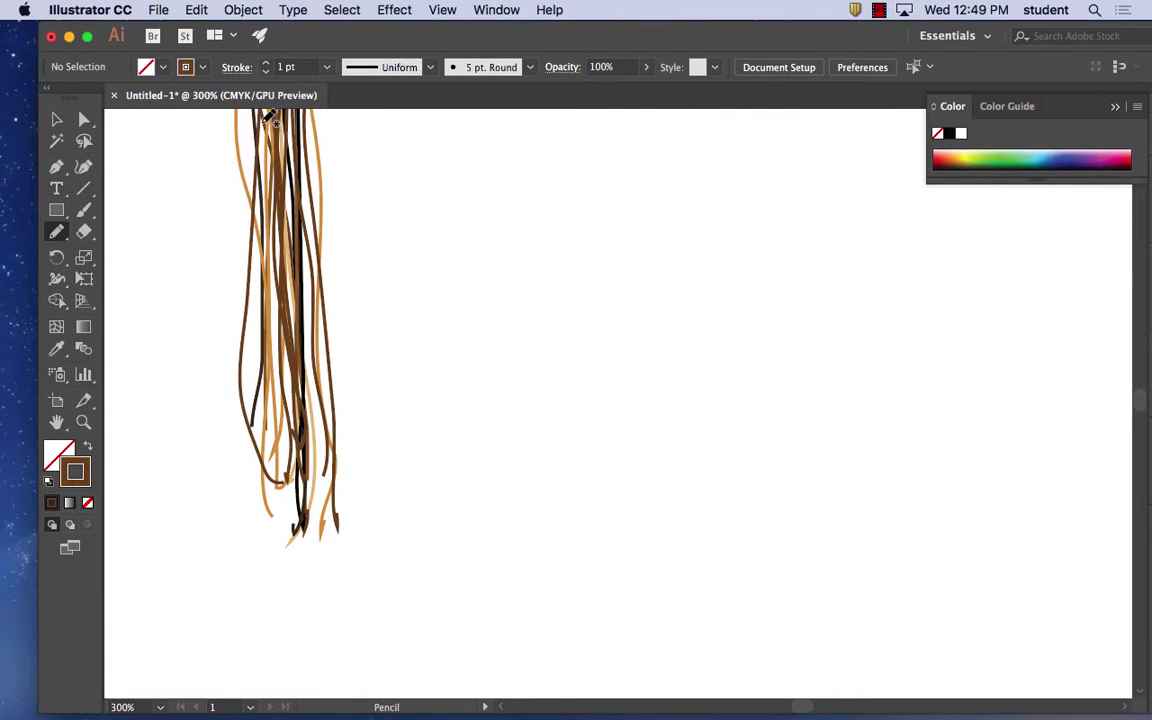
pyautogui.moveTo(245, 115)
pyautogui.mouseDown()
pyautogui.moveTo(251, 403)
pyautogui.moveTo(262, 458)
pyautogui.mouseUp()
pyautogui.moveTo(305, 158)
pyautogui.mouseDown()
pyautogui.moveTo(296, 464)
pyautogui.moveTo(294, 295)
pyautogui.mouseUp()
pyautogui.scroll(1, 308, 155)
pyautogui.press('space')
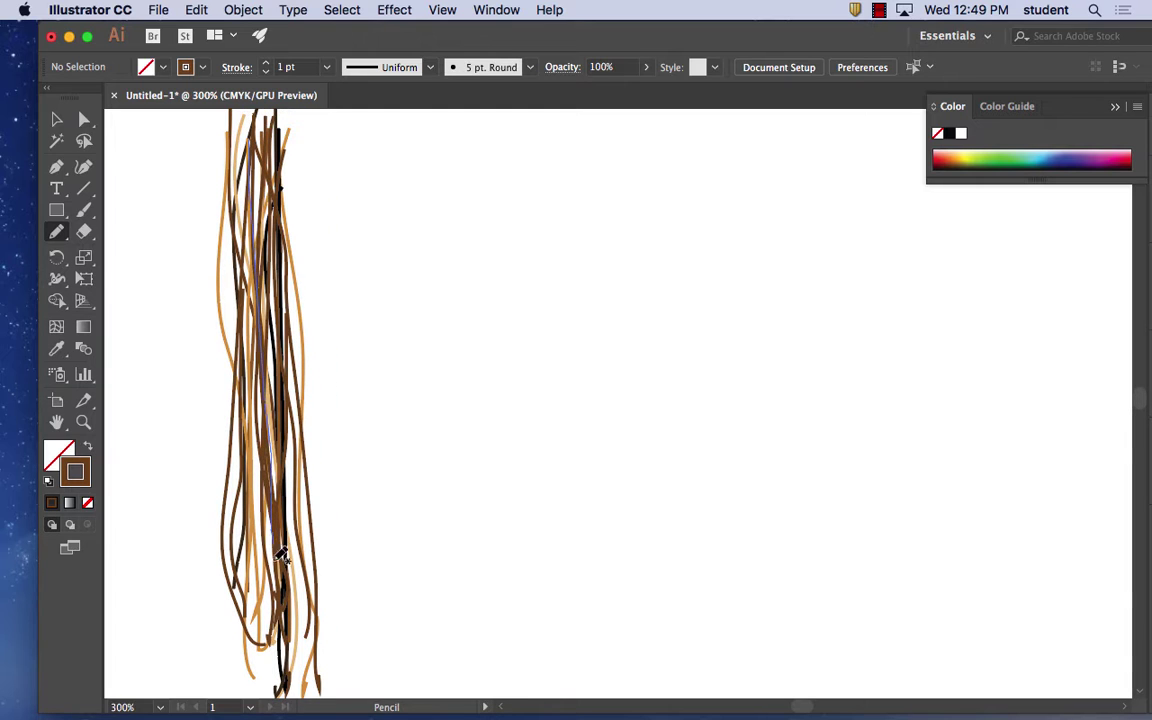
pyautogui.moveTo(278, 172)
pyautogui.mouseDown()
pyautogui.moveTo(270, 394)
pyautogui.moveTo(290, 663)
pyautogui.mouseUp()
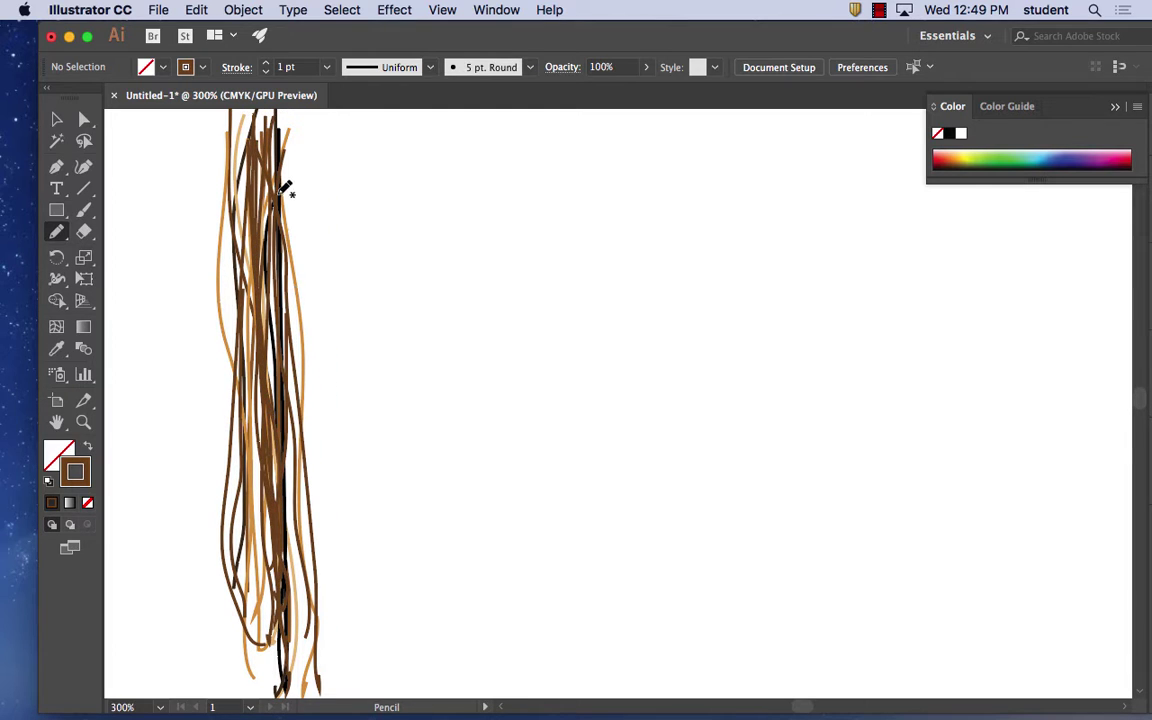
pyautogui.moveTo(285, 188); pyautogui.dragTo(288, 594)
pyautogui.moveTo(250, 135); pyautogui.dragTo(228, 625)
pyautogui.moveTo(252, 142)
pyautogui.mouseDown()
pyautogui.moveTo(205, 455)
pyautogui.moveTo(223, 567)
pyautogui.mouseUp()
# - Undo the last pencil stroke and draw two more brown strokes starting at the bundle's upper left edge
pyautogui.click(198, 9)
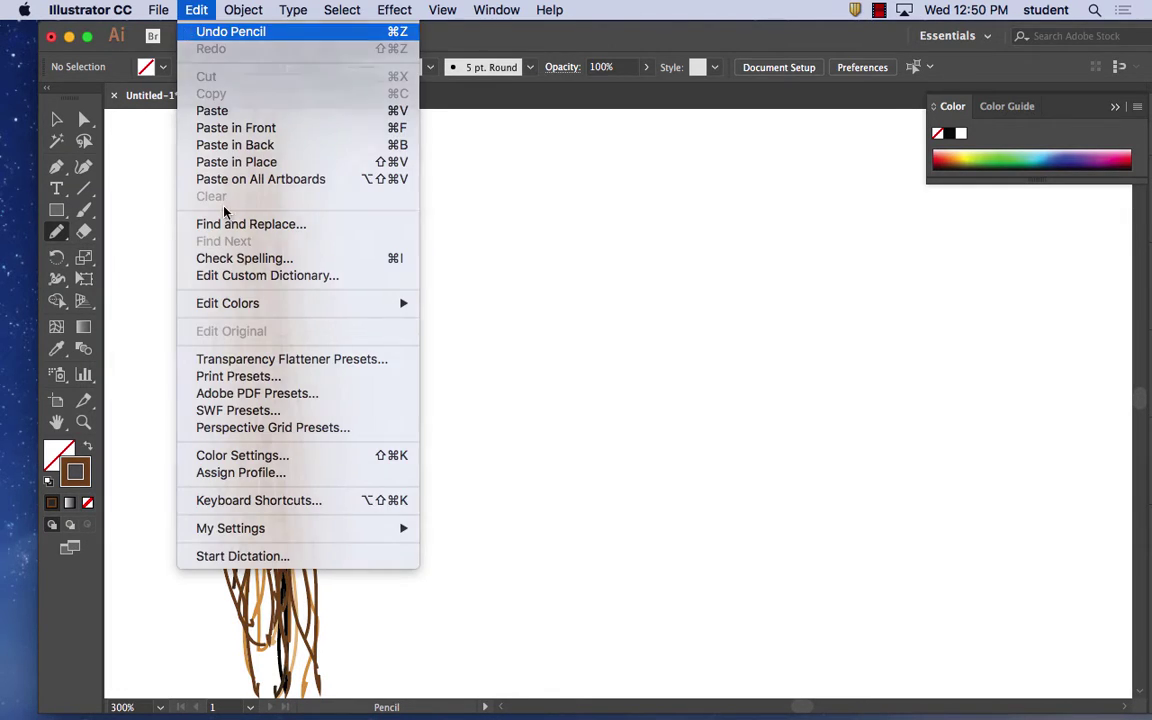
pyautogui.click(210, 31)
pyautogui.moveTo(223, 190); pyautogui.dragTo(269, 537)
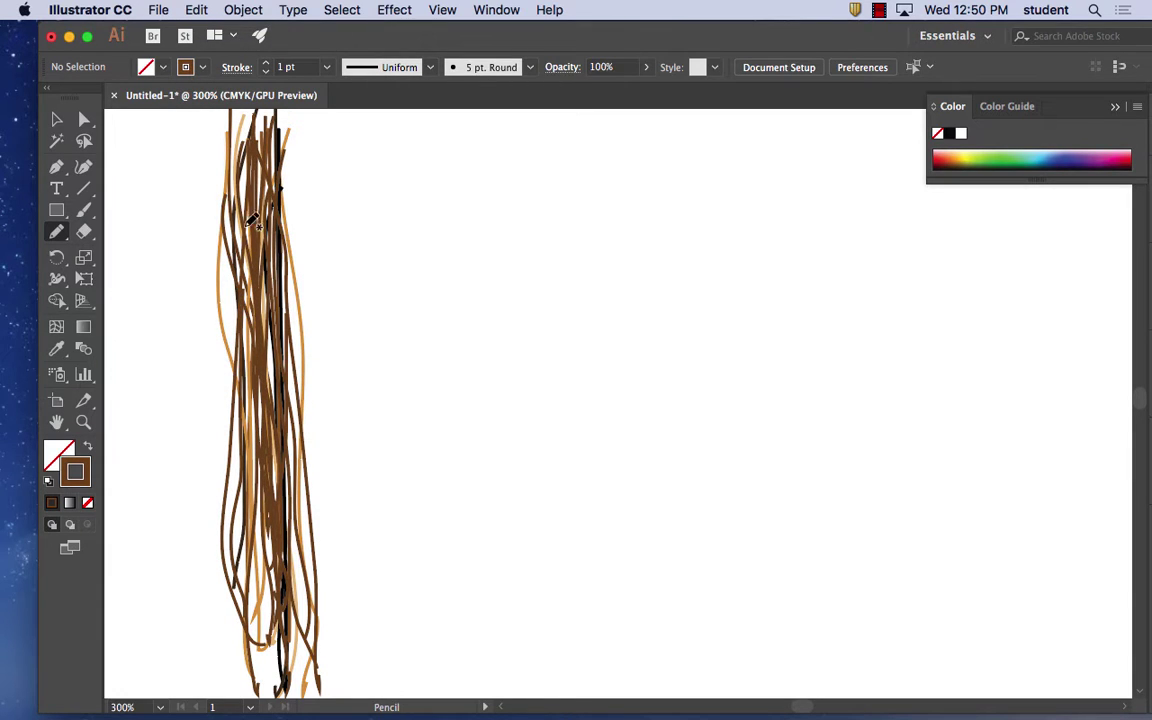
pyautogui.moveTo(233, 211)
pyautogui.mouseDown()
pyautogui.moveTo(222, 280)
pyautogui.moveTo(230, 526)
pyautogui.mouseUp()
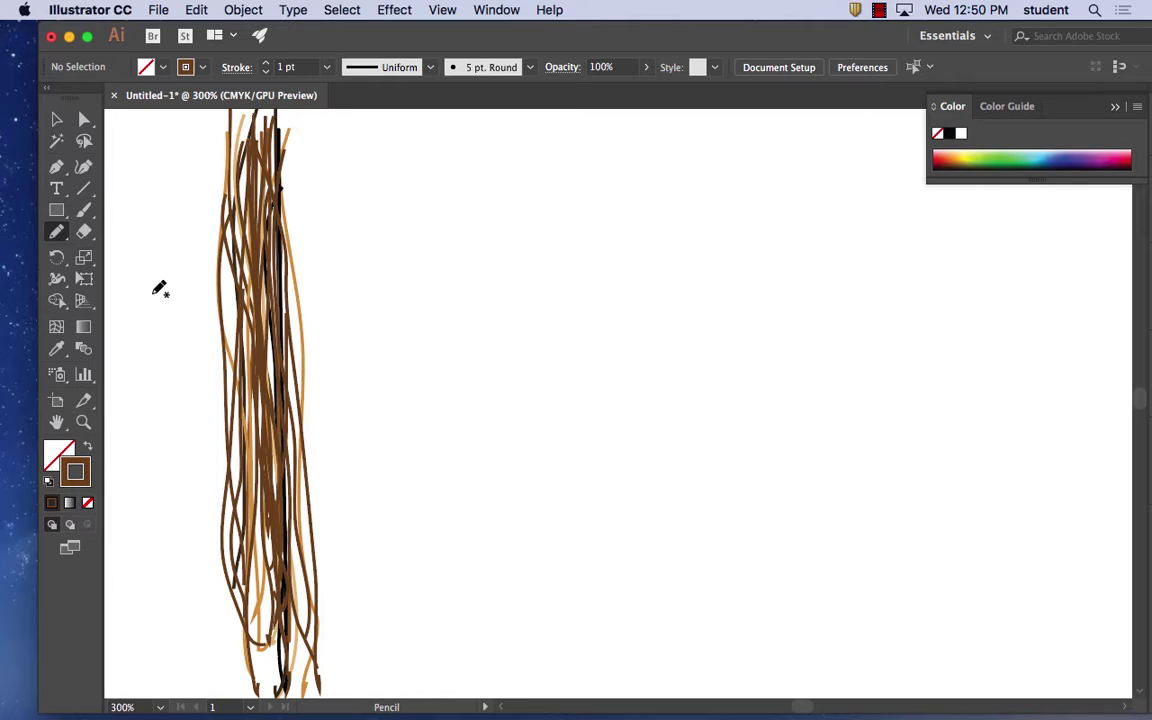
# - Select one dark brown stroke in the middle of the bundle and set its stroke colour to a lighter brown
pyautogui.press('super+minus')
pyautogui.press('super+minus')
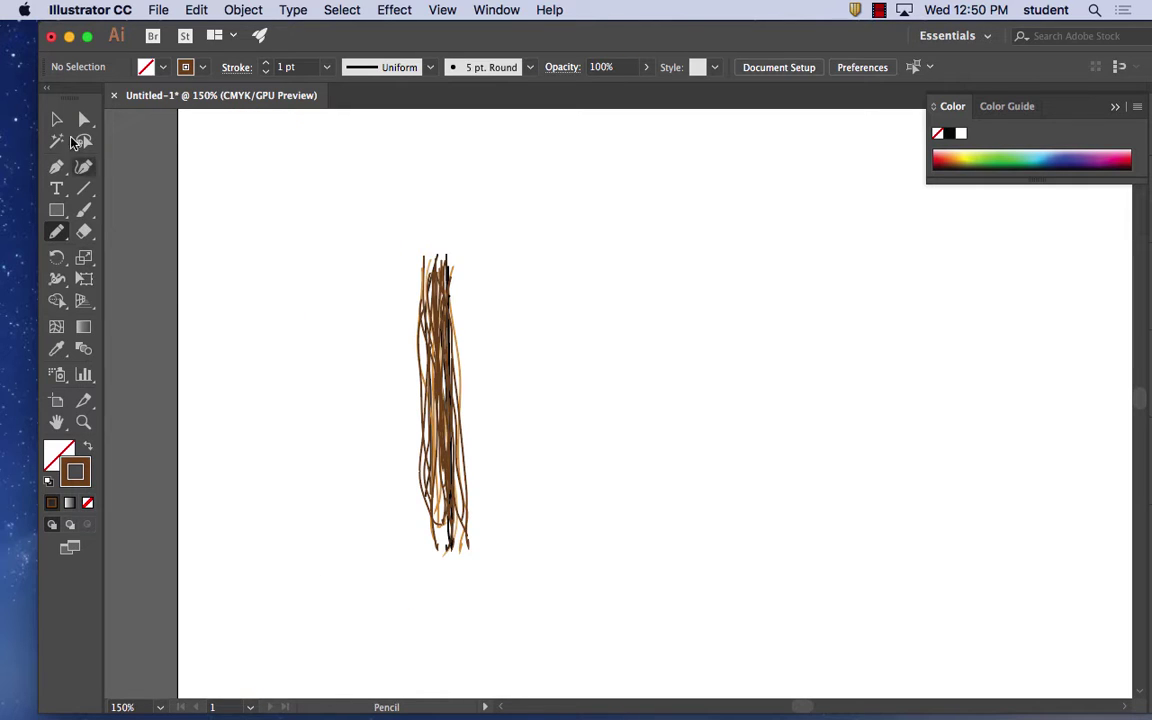
pyautogui.click(57, 119)
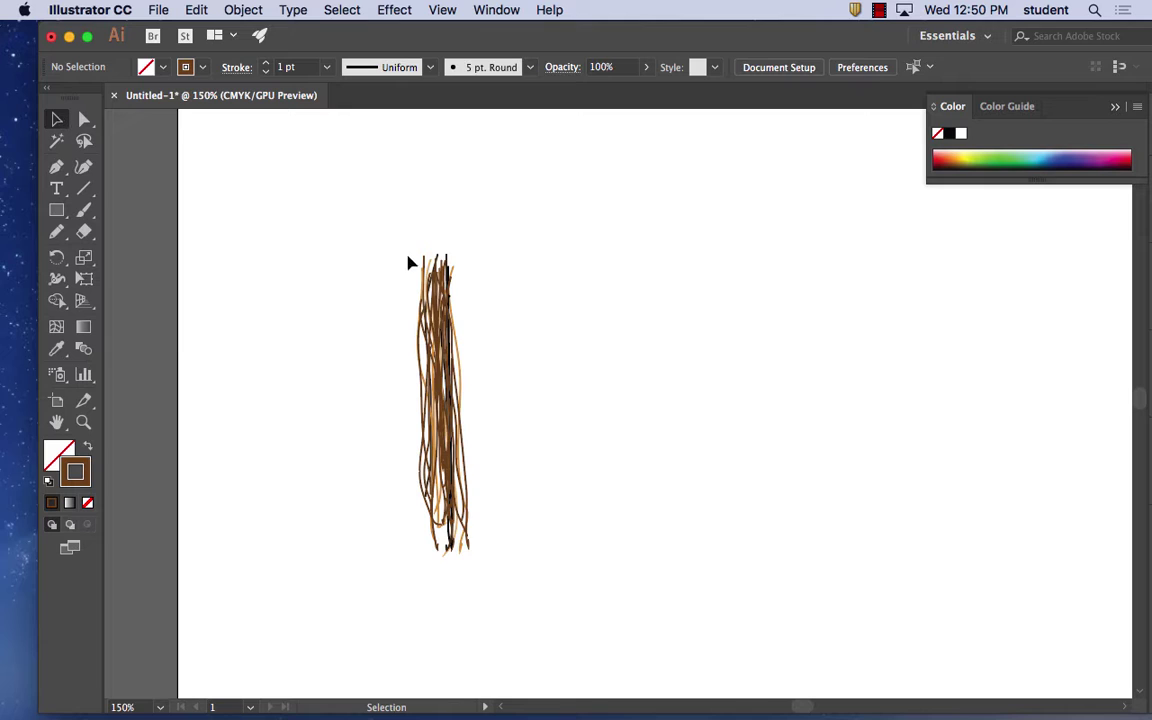
pyautogui.click(437, 333)
pyautogui.doubleClick(84, 477)
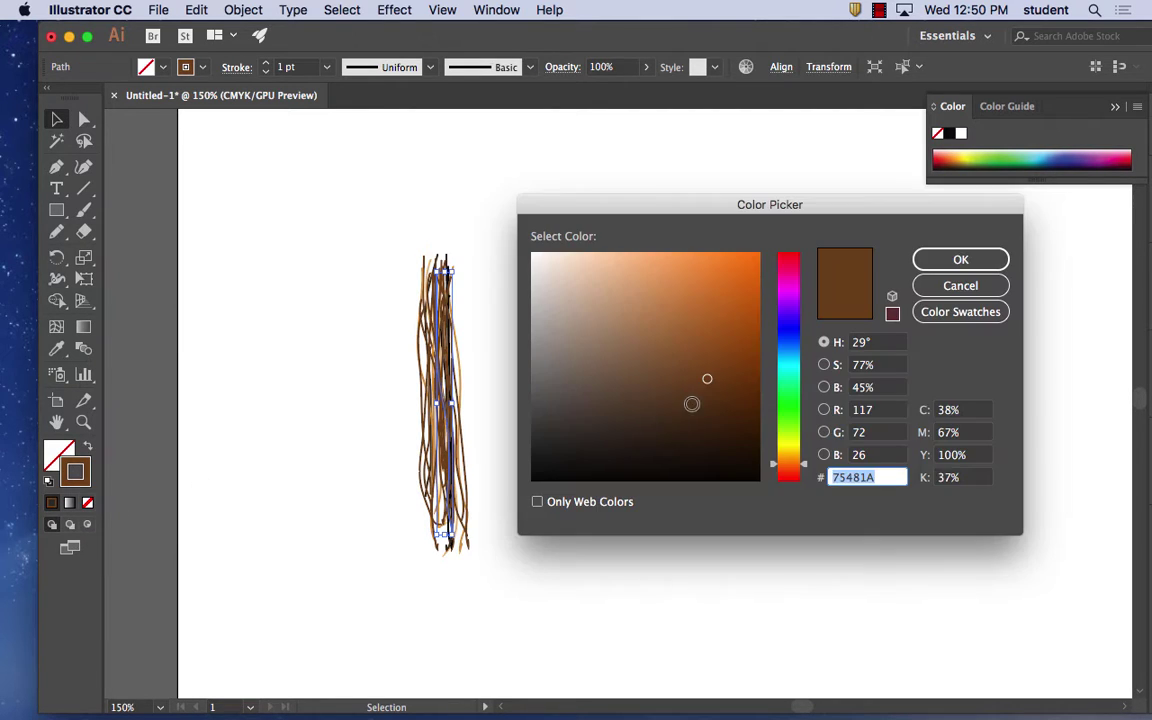
pyautogui.click(702, 327)
pyautogui.click(958, 260)
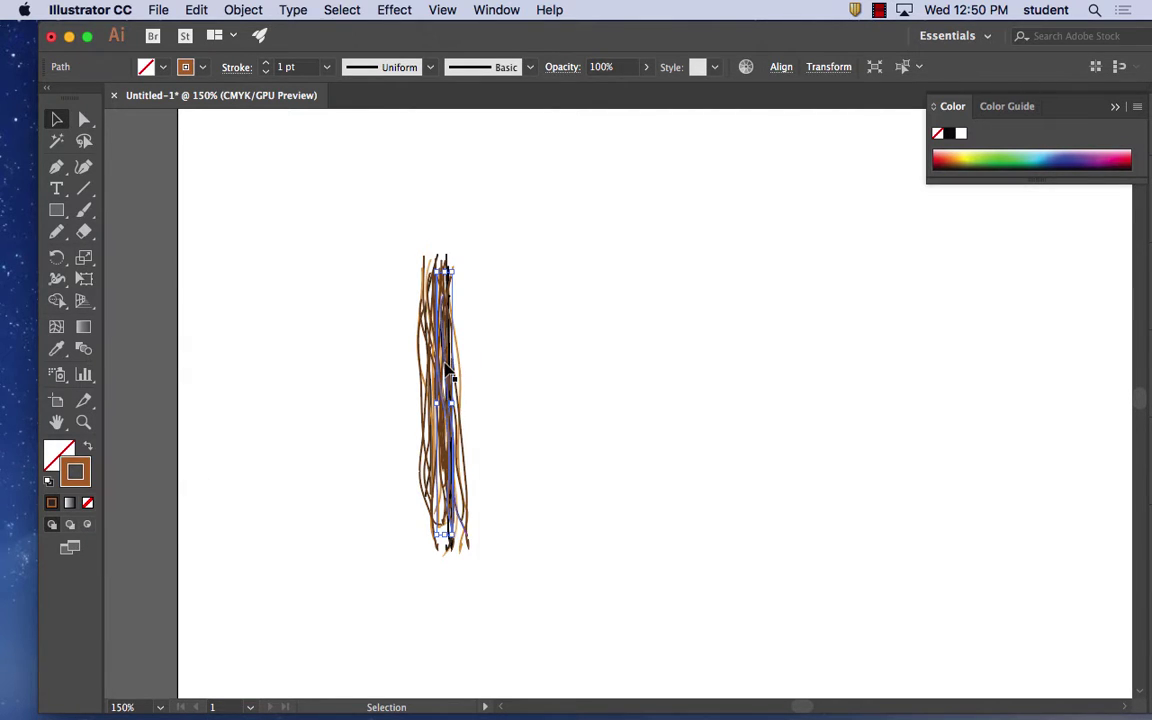
# - Select a brown stroke right of the bundle's centre, set its stroke colour to a bright orange-brown, and deselect it
pyautogui.click(452, 372)
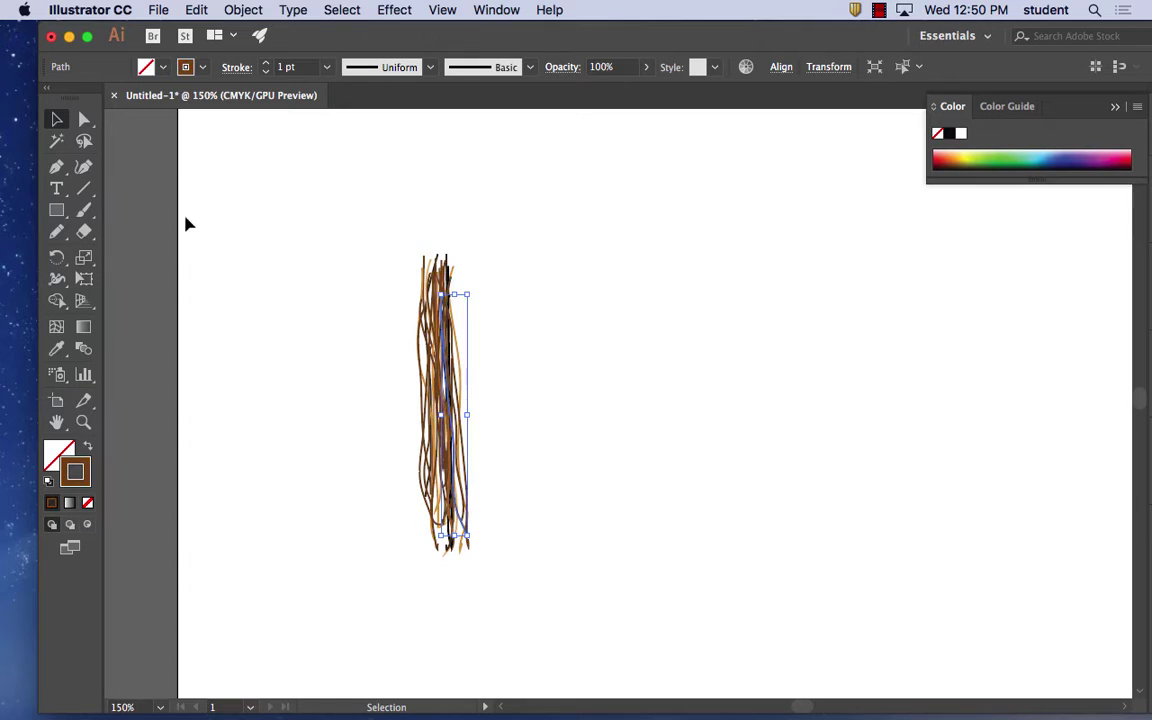
pyautogui.doubleClick(75, 476)
pyautogui.click(697, 280)
pyautogui.click(956, 257)
pyautogui.click(409, 176)
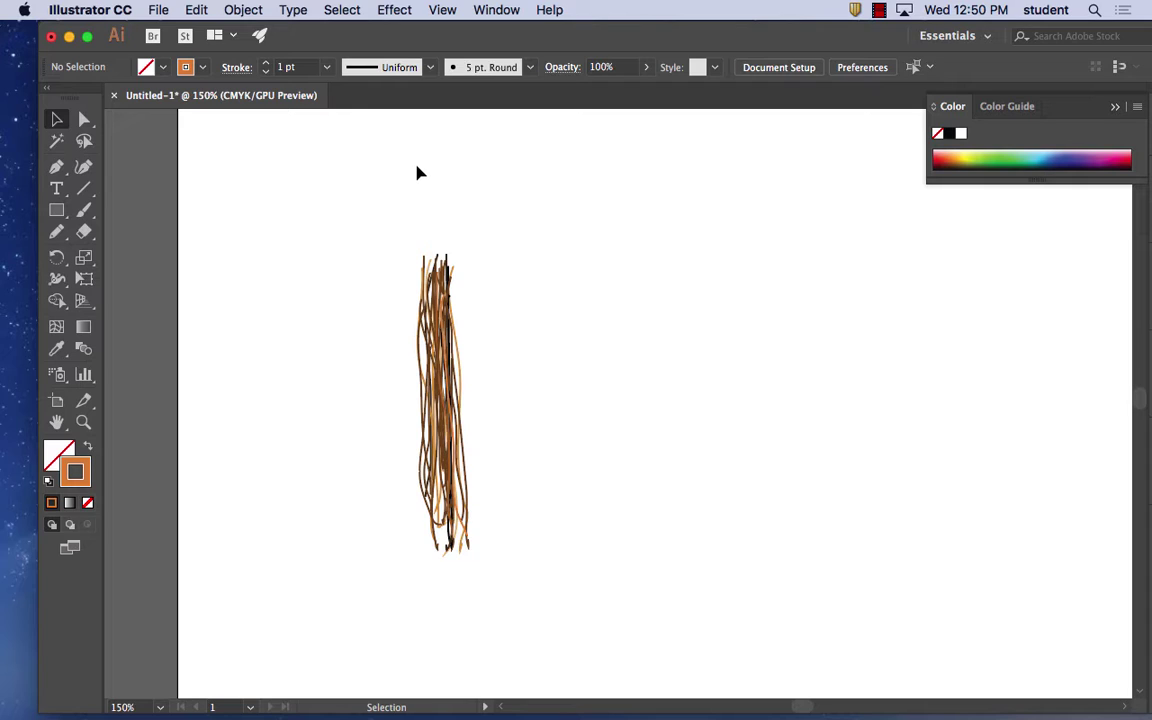
# - Open the recent file mark.ai and look over the face drawing and its portrait photos
pyautogui.press('space')
pyautogui.moveTo(581, 391); pyautogui.dragTo(458, 350)
pyautogui.click(160, 10)
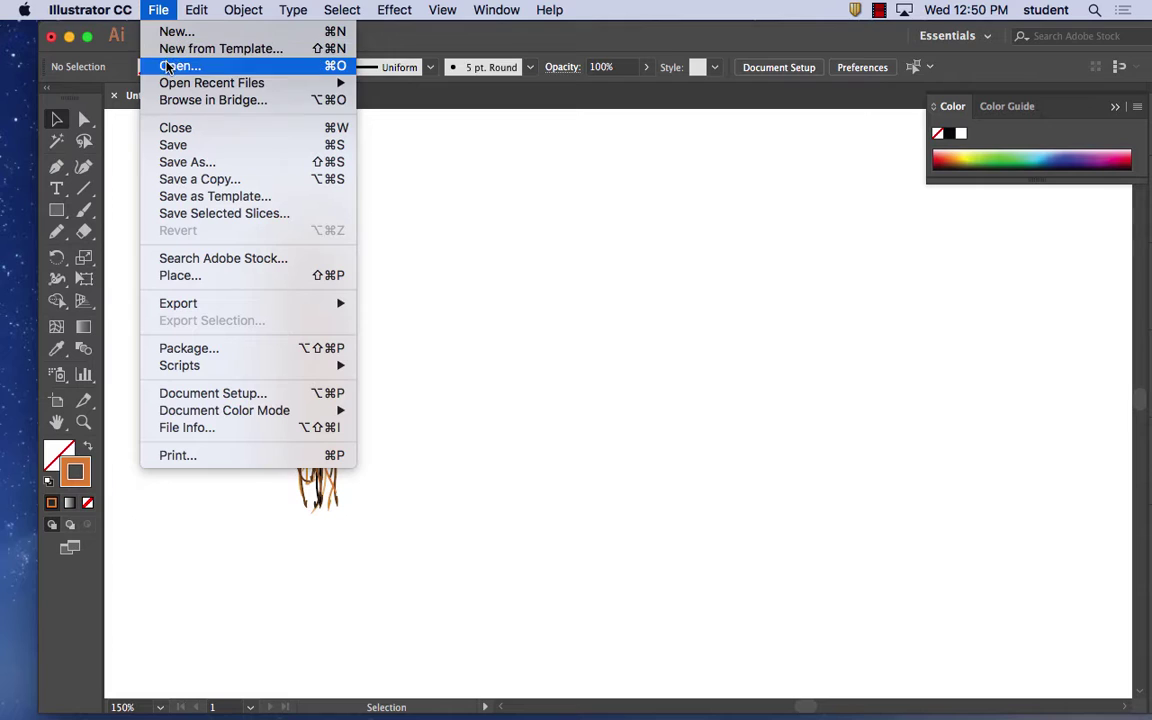
pyautogui.moveTo(172, 80)
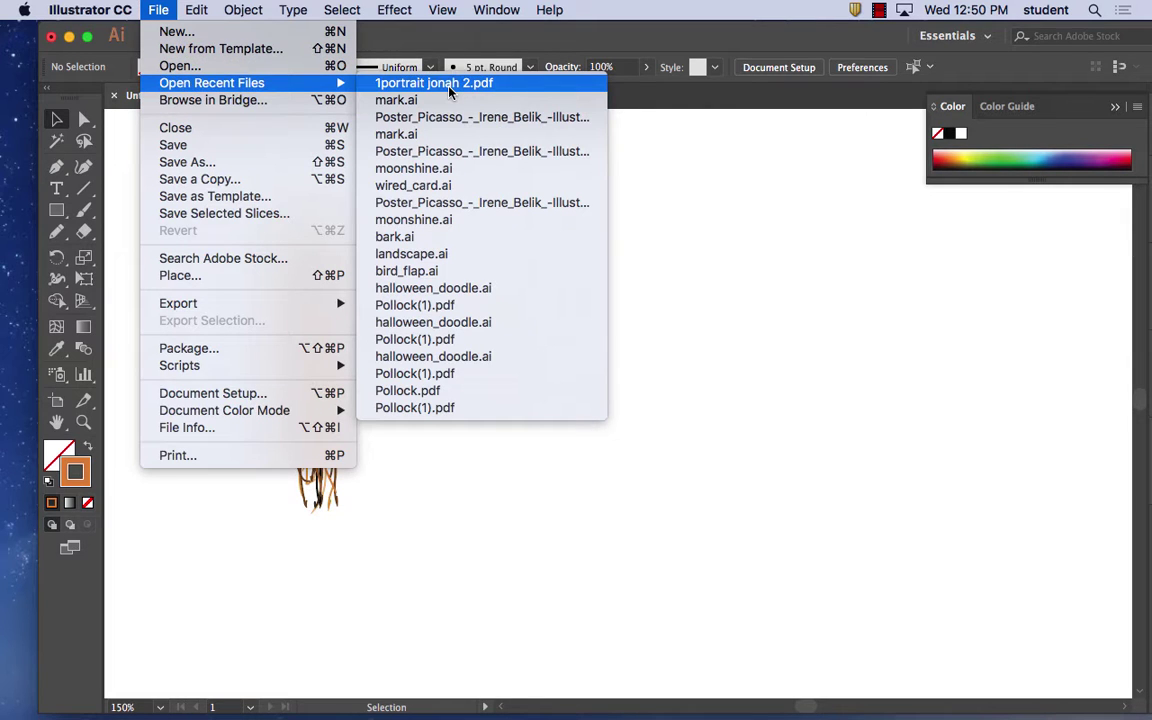
pyautogui.click(445, 101)
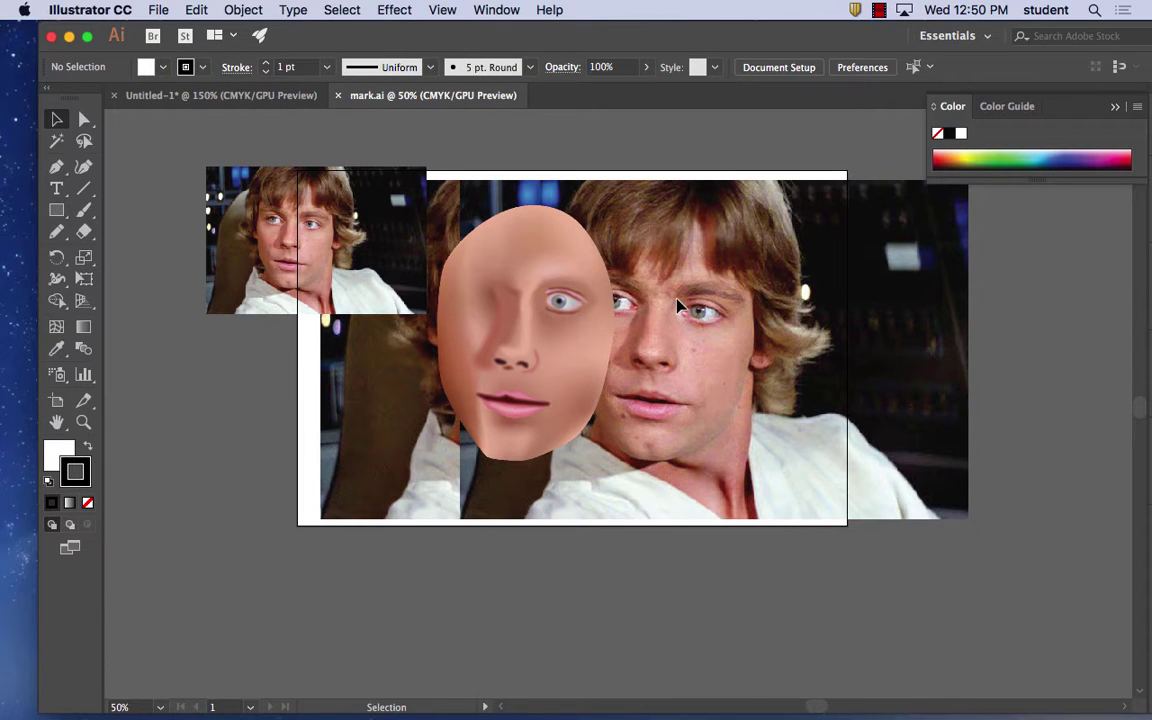
pyautogui.press('space')
pyautogui.moveTo(643, 318); pyautogui.dragTo(643, 314)
pyautogui.moveTo(544, 343); pyautogui.dragTo(732, 321)
# - Return to the untitled hair drawing and save it to the Desktop as hair.ai in Illustrator CC format
pyautogui.click(230, 96)
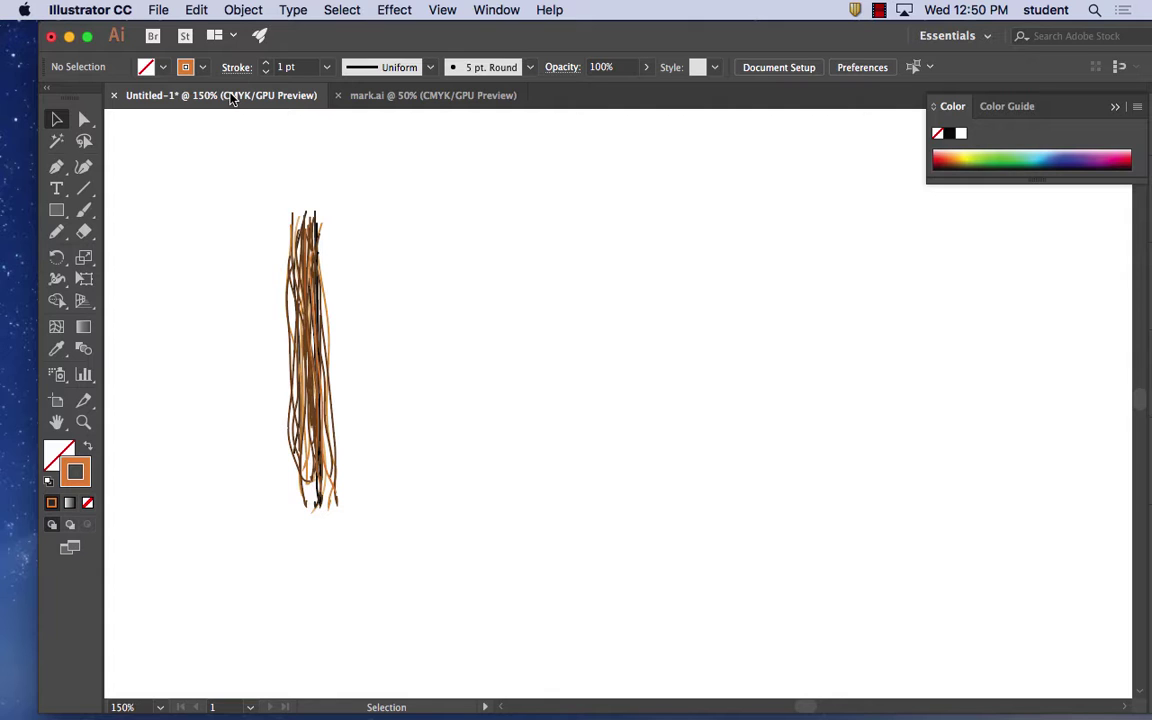
pyautogui.click(159, 9)
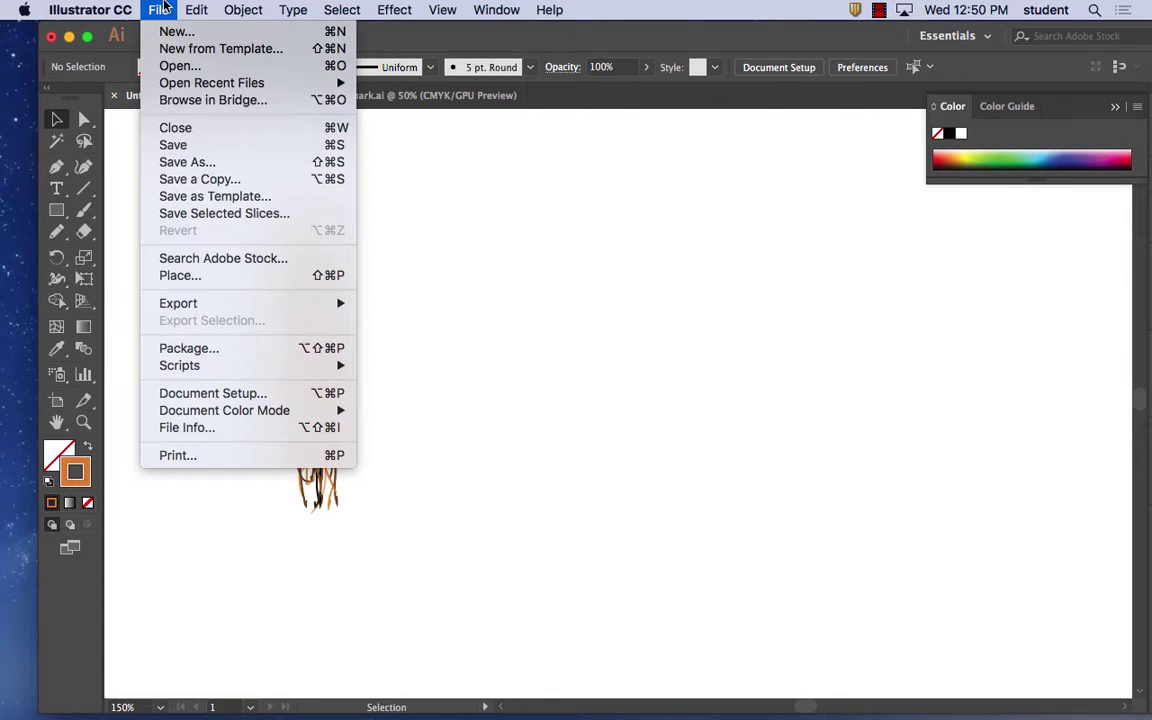
pyautogui.click(165, 159)
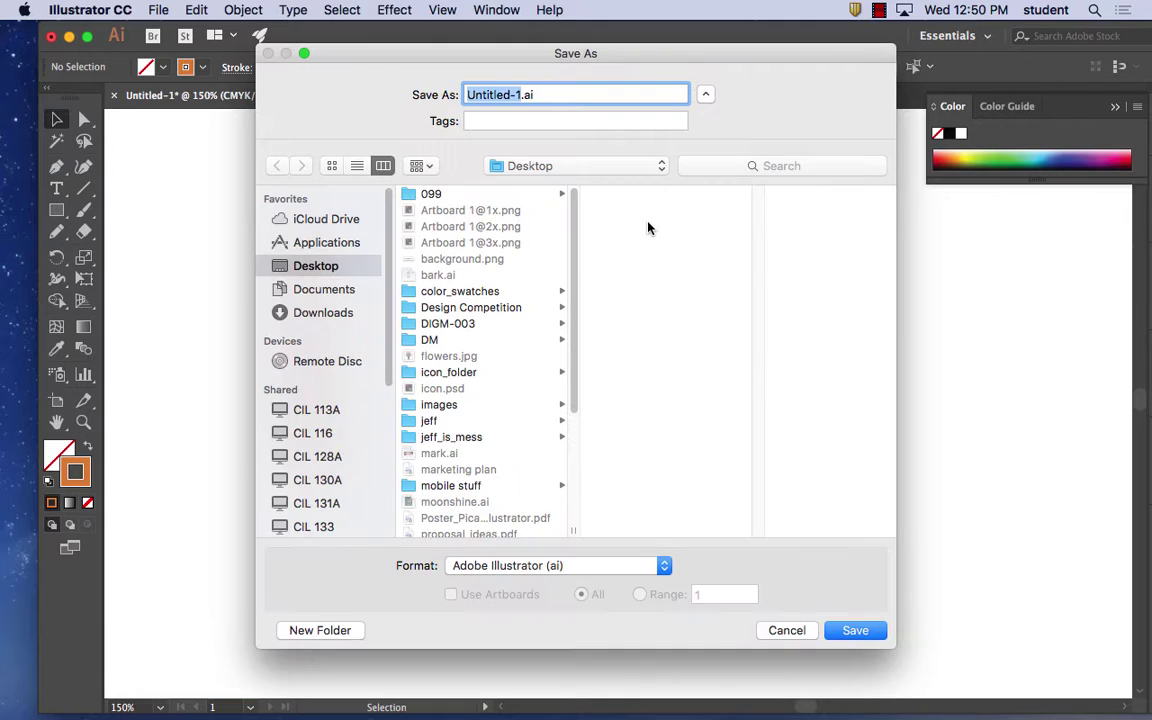
pyautogui.write('hair')
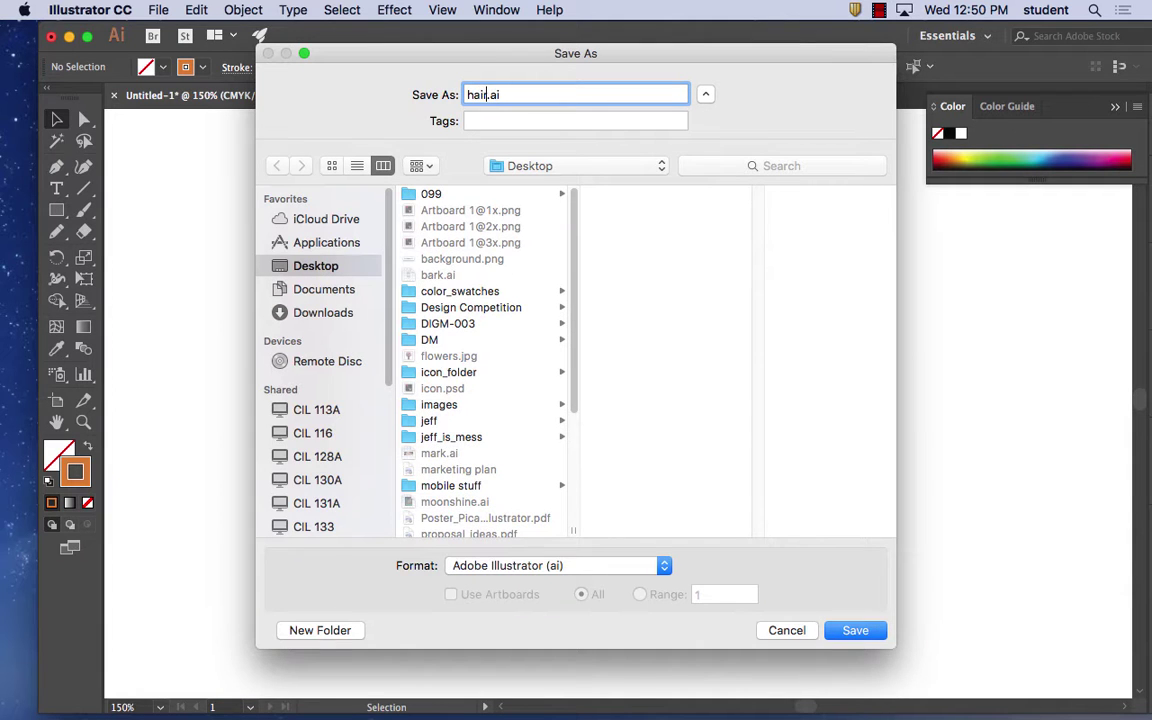
pyautogui.click(856, 631)
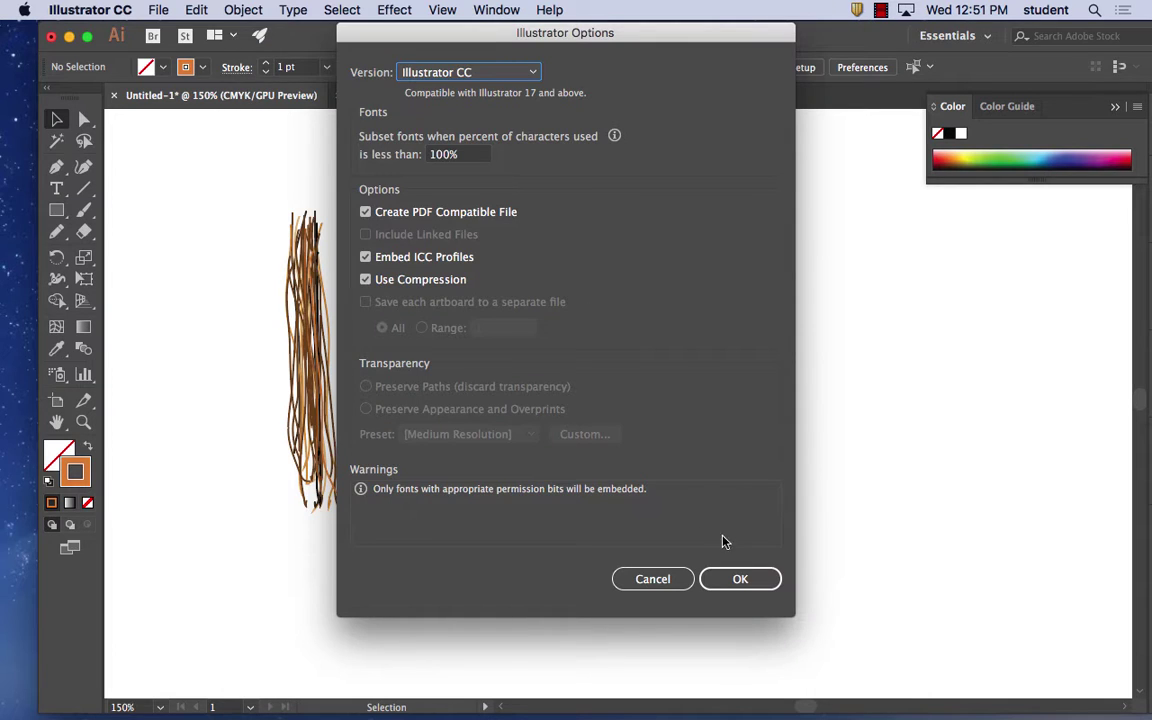
pyautogui.click(740, 578)
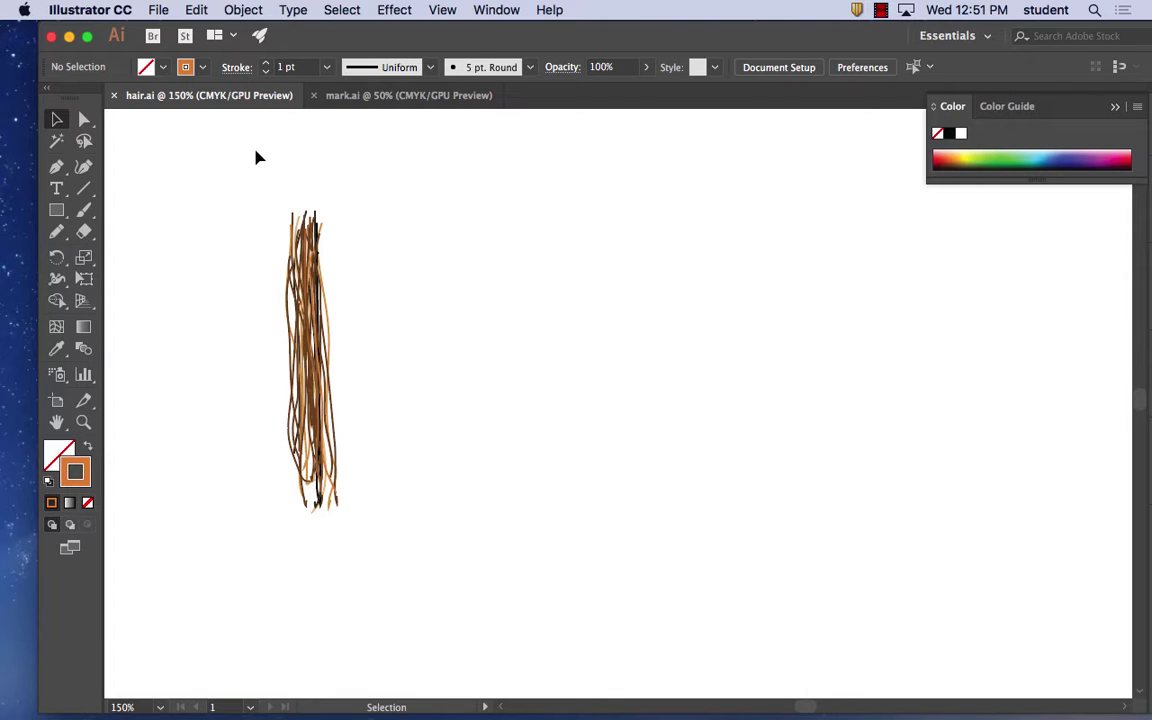
# - Copy the whole hair bundle into mark.ai, place it on the empty canvas left of the artboard, and deselect it
pyautogui.moveTo(255, 157)
pyautogui.mouseDown()
pyautogui.moveTo(366, 545)
pyautogui.moveTo(474, 429)
pyautogui.mouseUp()
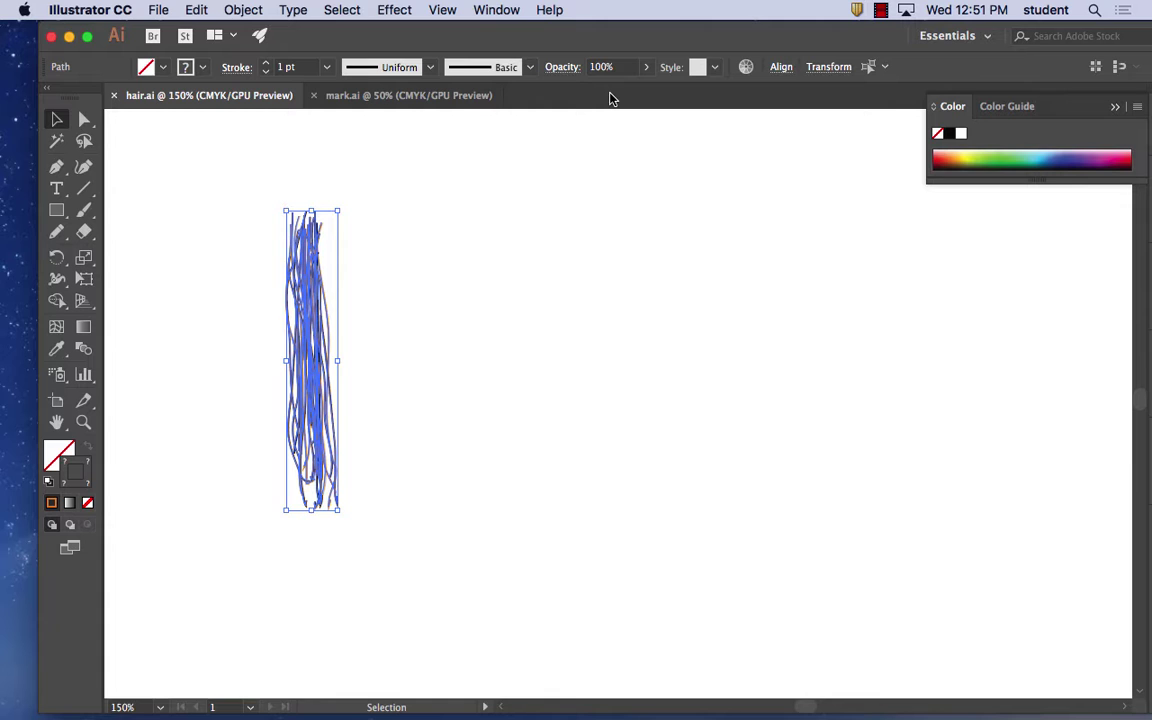
pyautogui.click(341, 95)
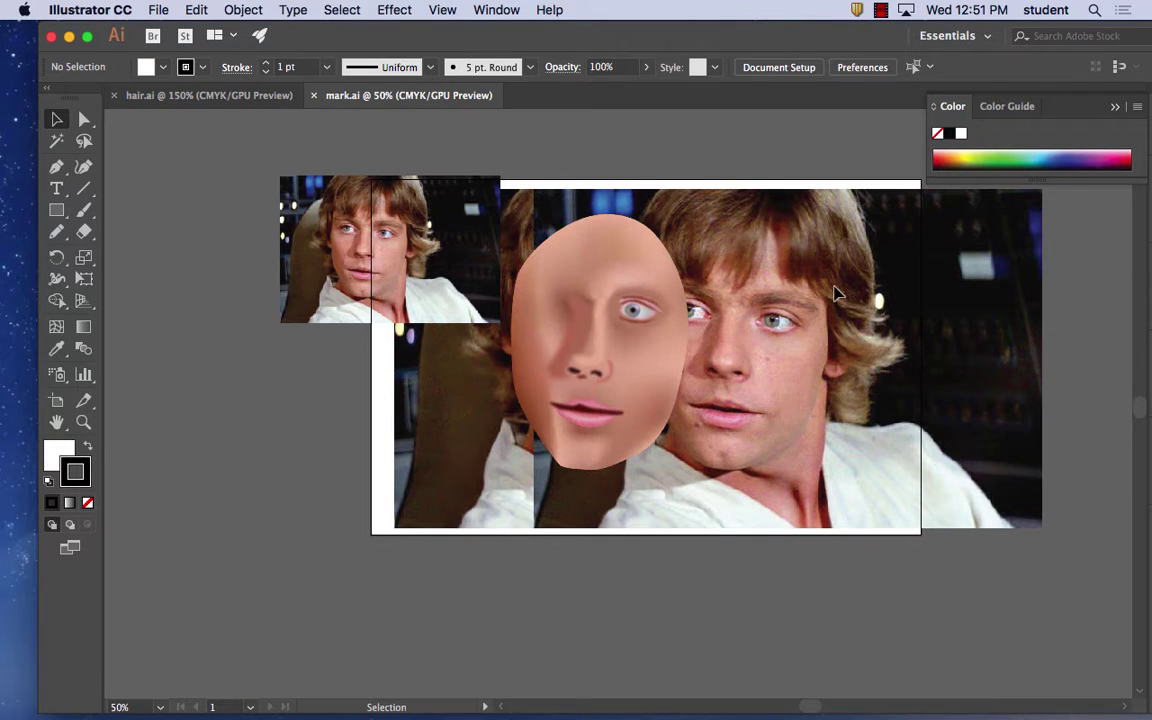
pyautogui.press('super+v')
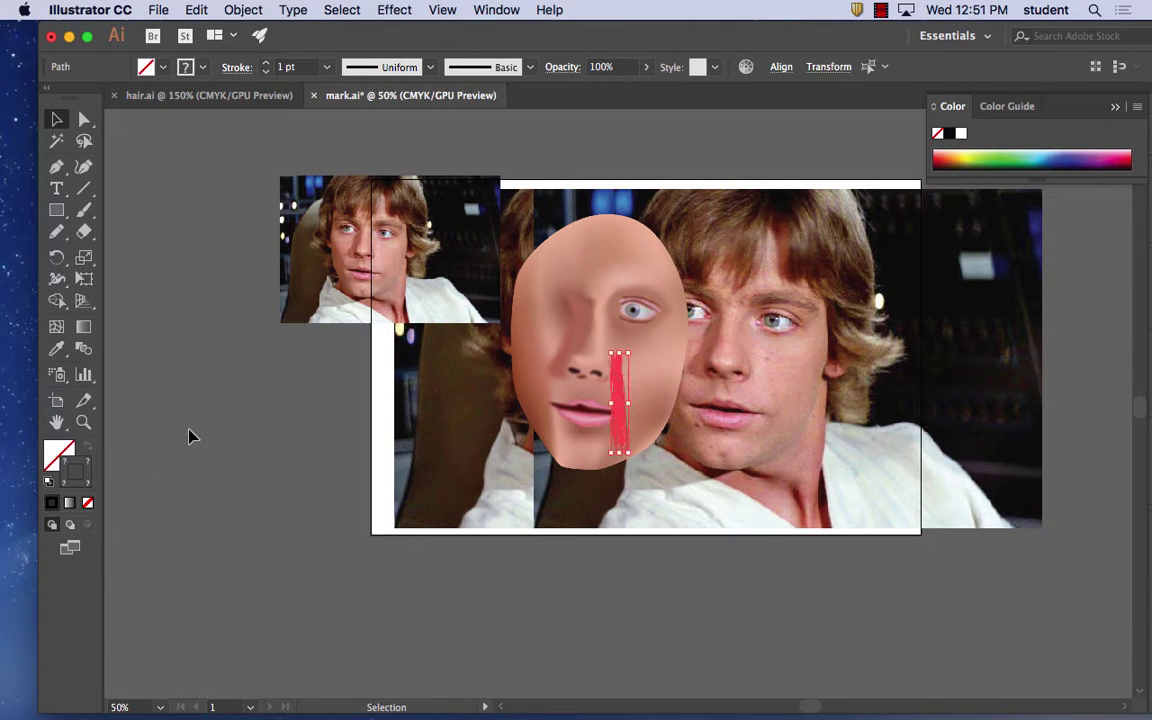
pyautogui.moveTo(622, 400); pyautogui.dragTo(255, 410)
pyautogui.click(310, 402)
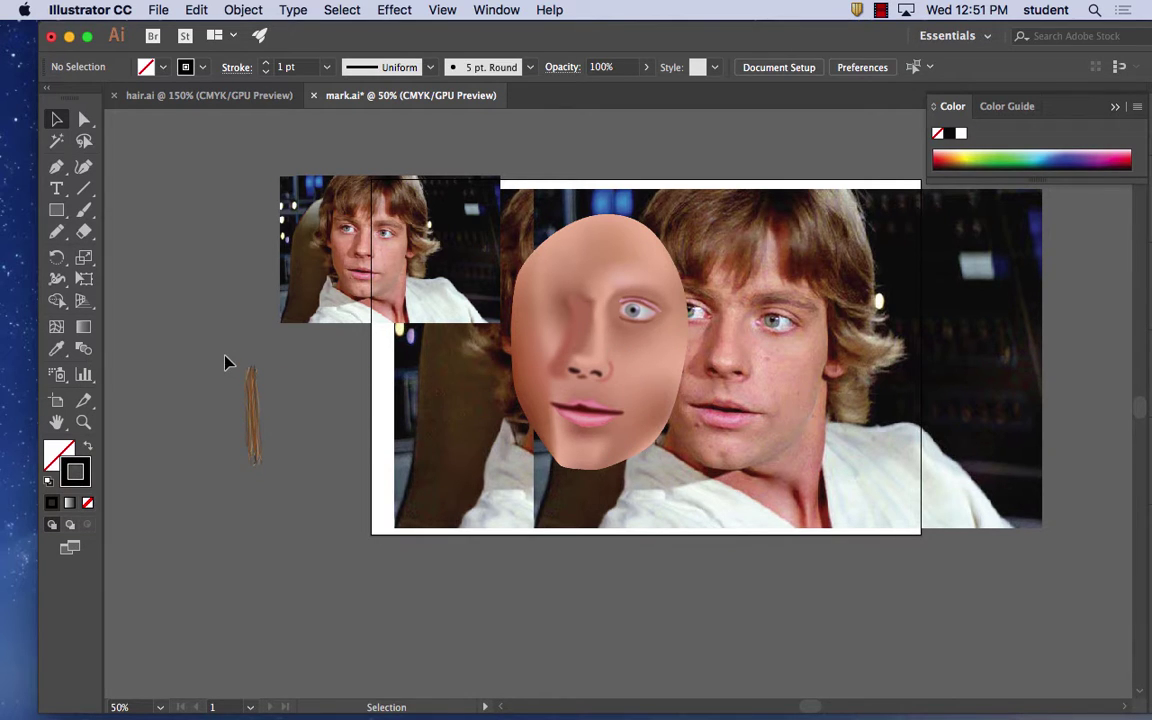
# - Select all strokes of the pasted hair bundle and display the document's brushes above it
pyautogui.moveTo(221, 357); pyautogui.dragTo(285, 501)
pyautogui.scroll(-1, 283, 499)
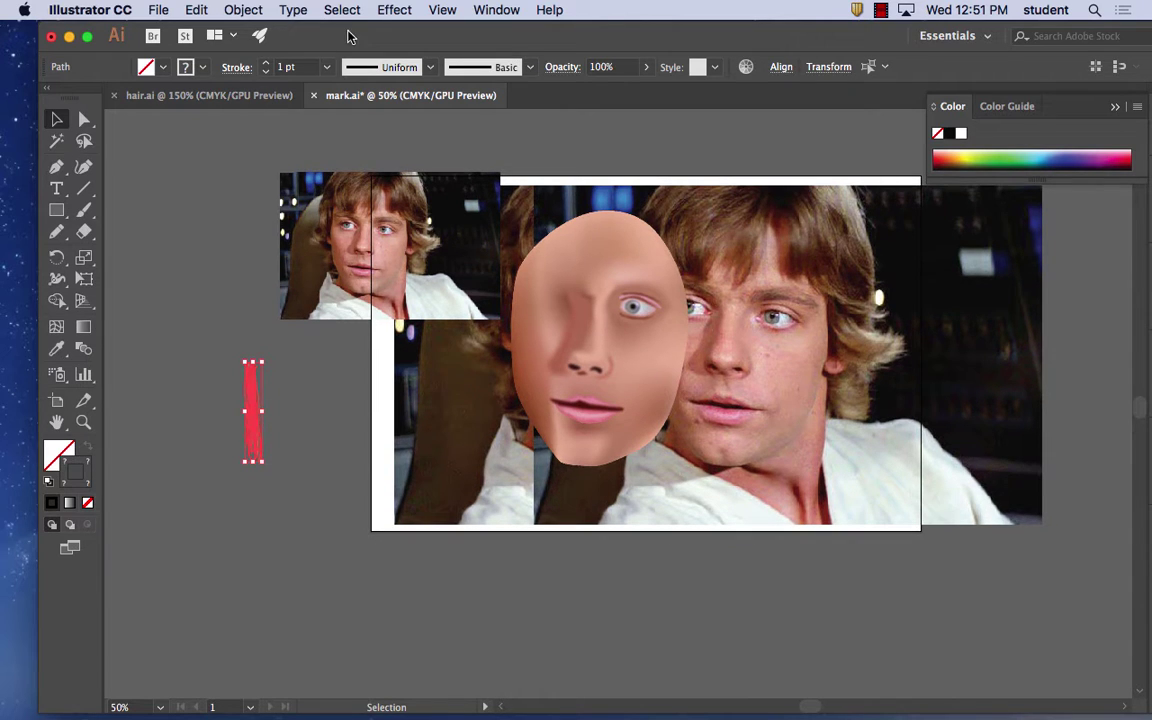
pyautogui.click(243, 10)
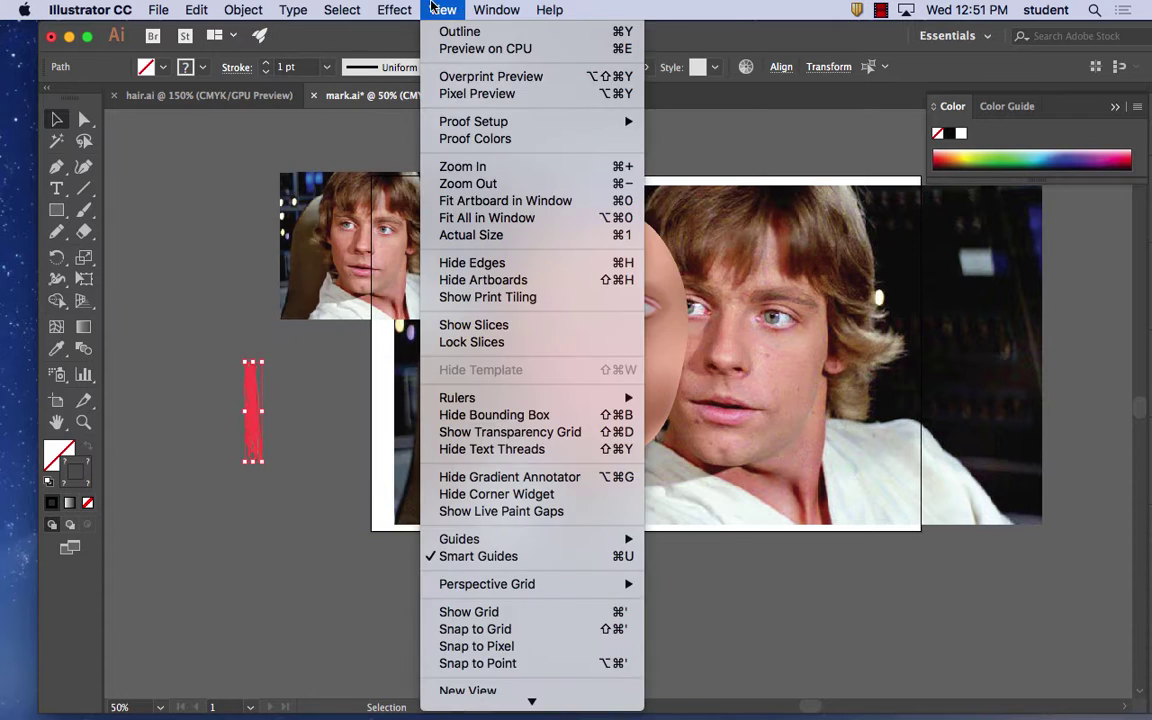
pyautogui.moveTo(492, 10)
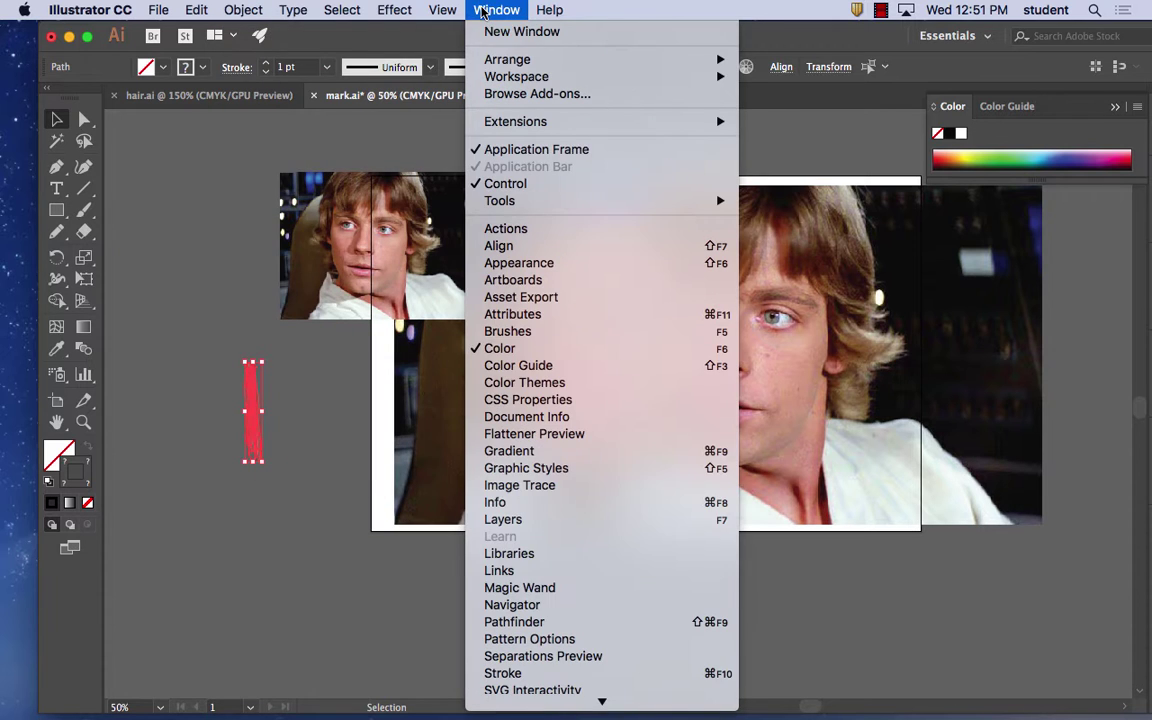
pyautogui.click(543, 331)
pyautogui.moveTo(998, 170)
pyautogui.mouseDown()
pyautogui.moveTo(72, 168)
pyautogui.moveTo(158, 130)
pyautogui.mouseUp()
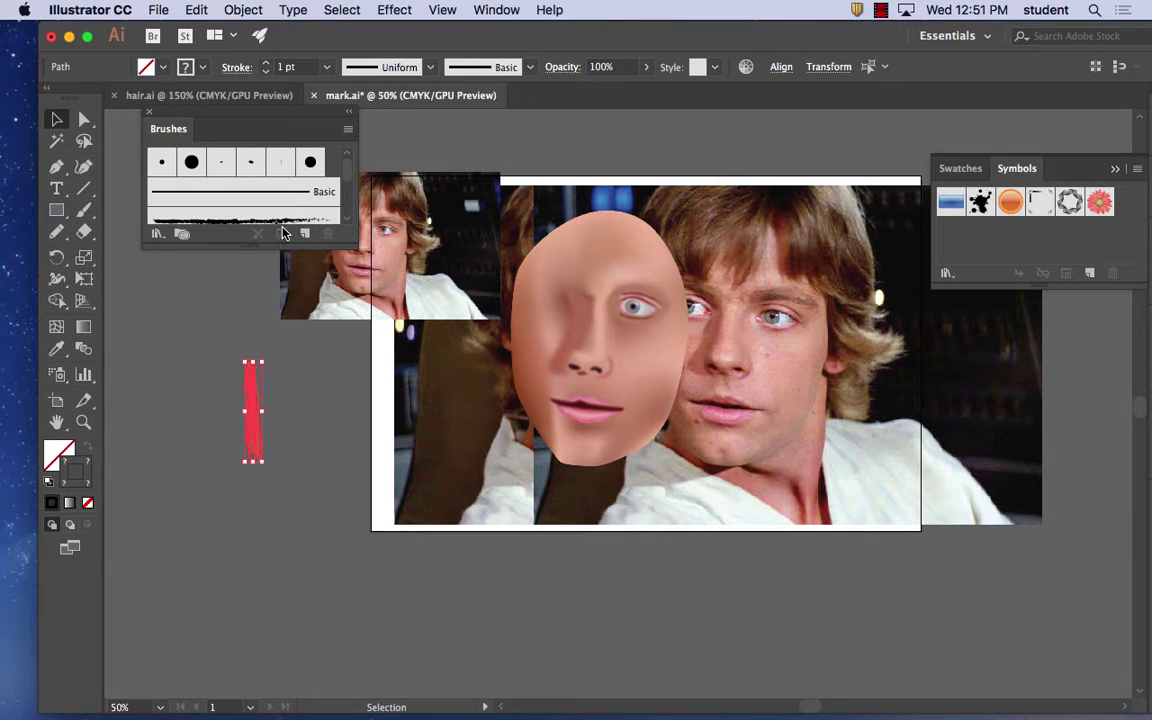
# - Create a new art brush from the selected bundle, named "hair brush", keeping the default brush options
pyautogui.click(348, 129)
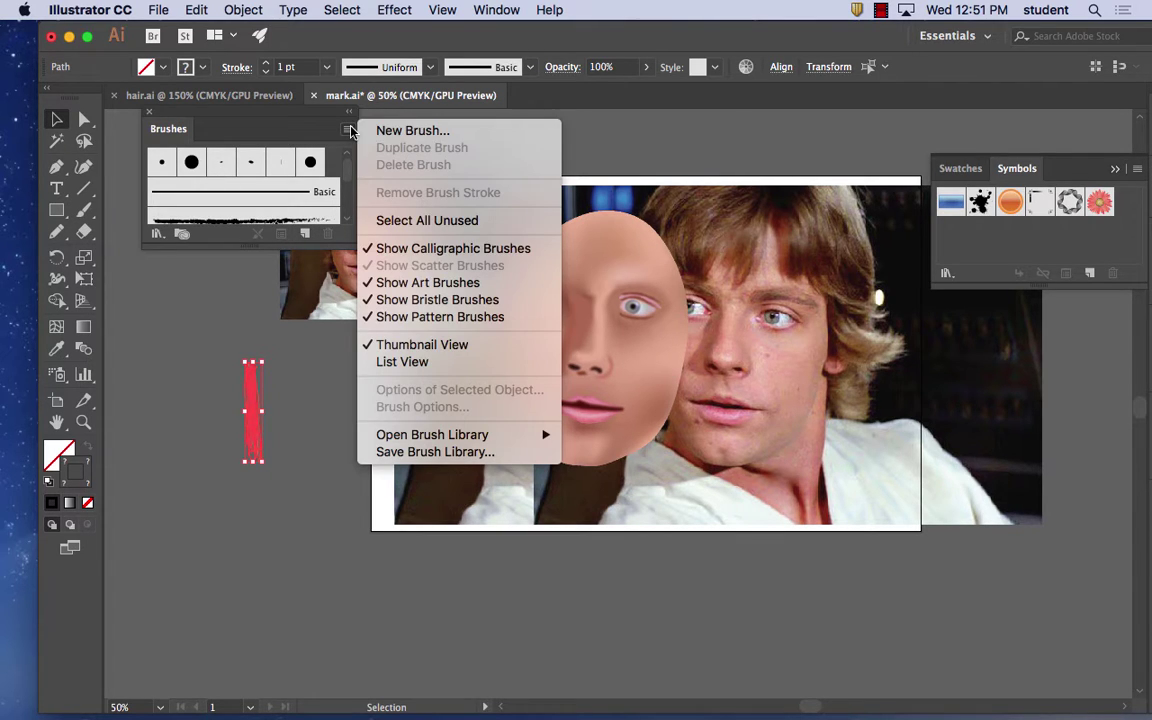
pyautogui.click(408, 131)
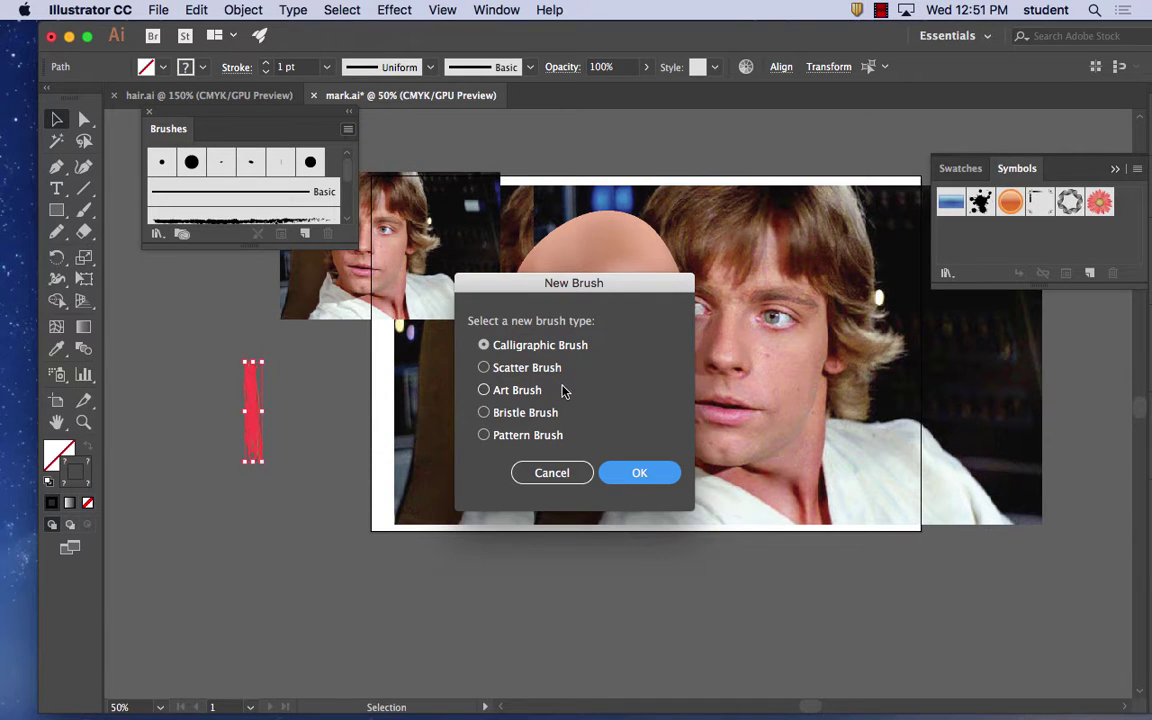
pyautogui.click(516, 392)
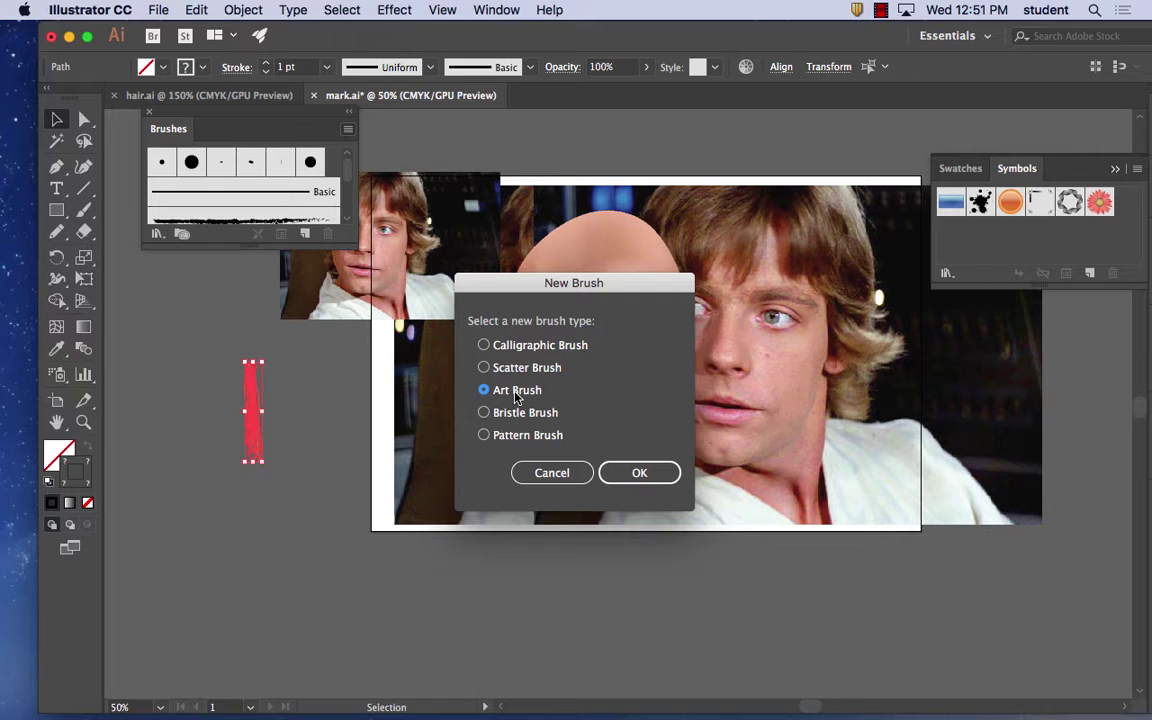
pyautogui.click(641, 474)
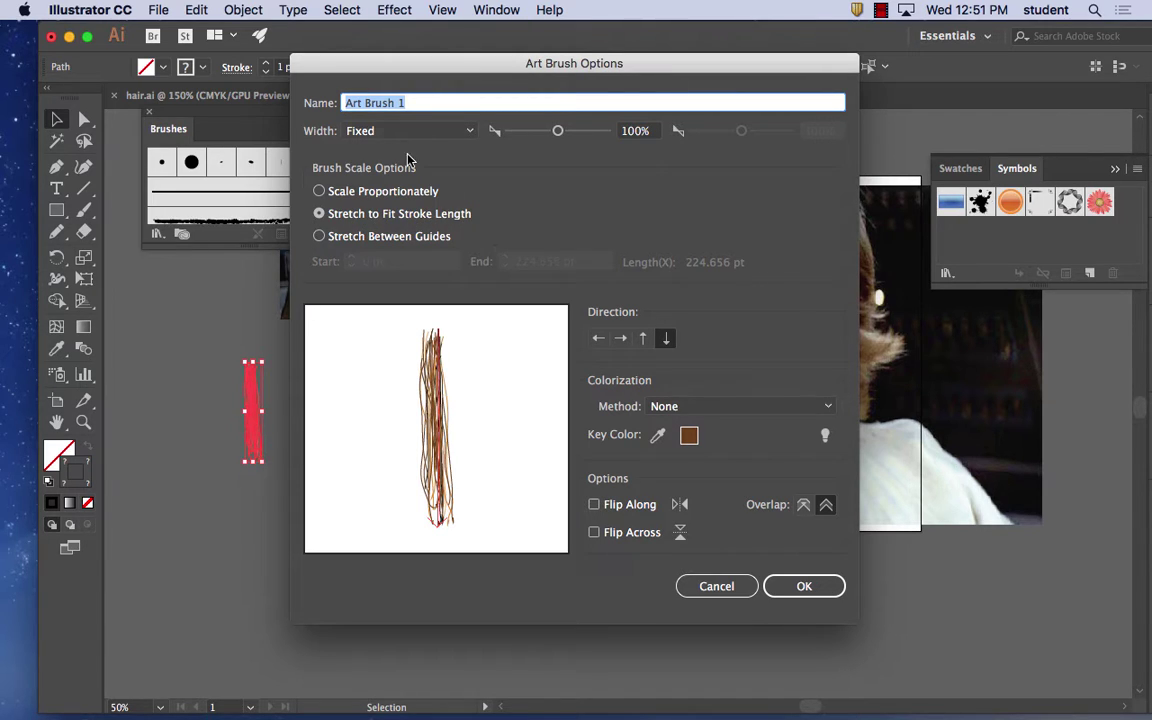
pyautogui.write('hair')
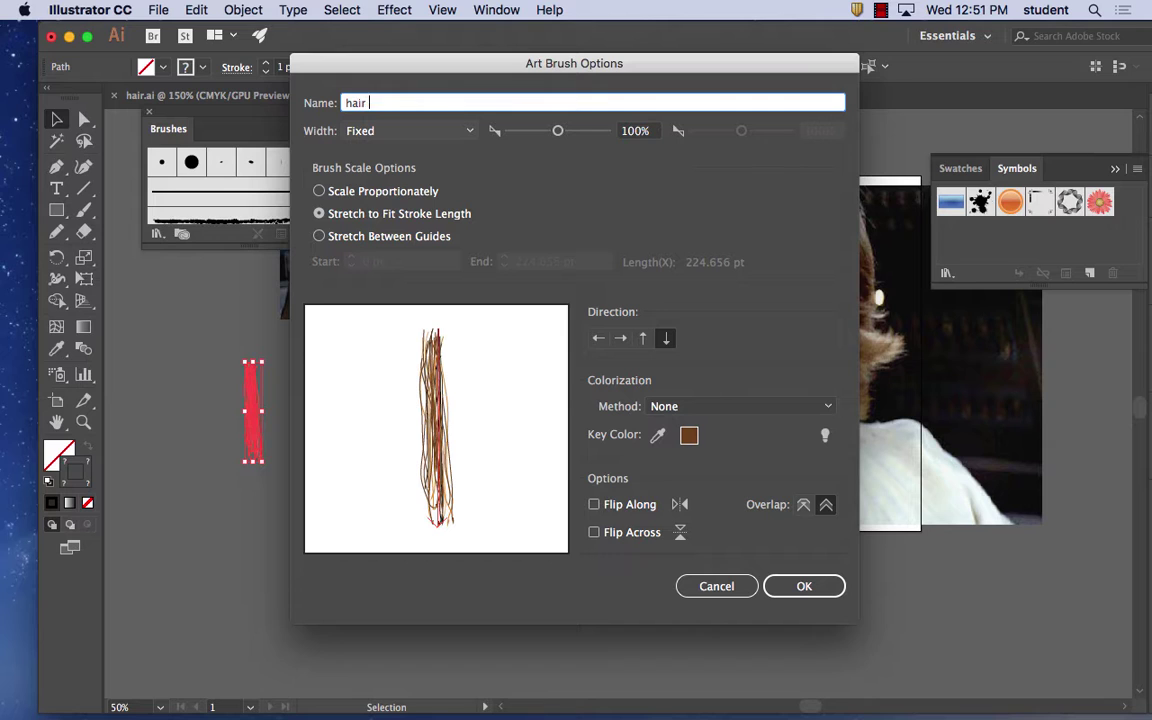
pyautogui.write(' brush')
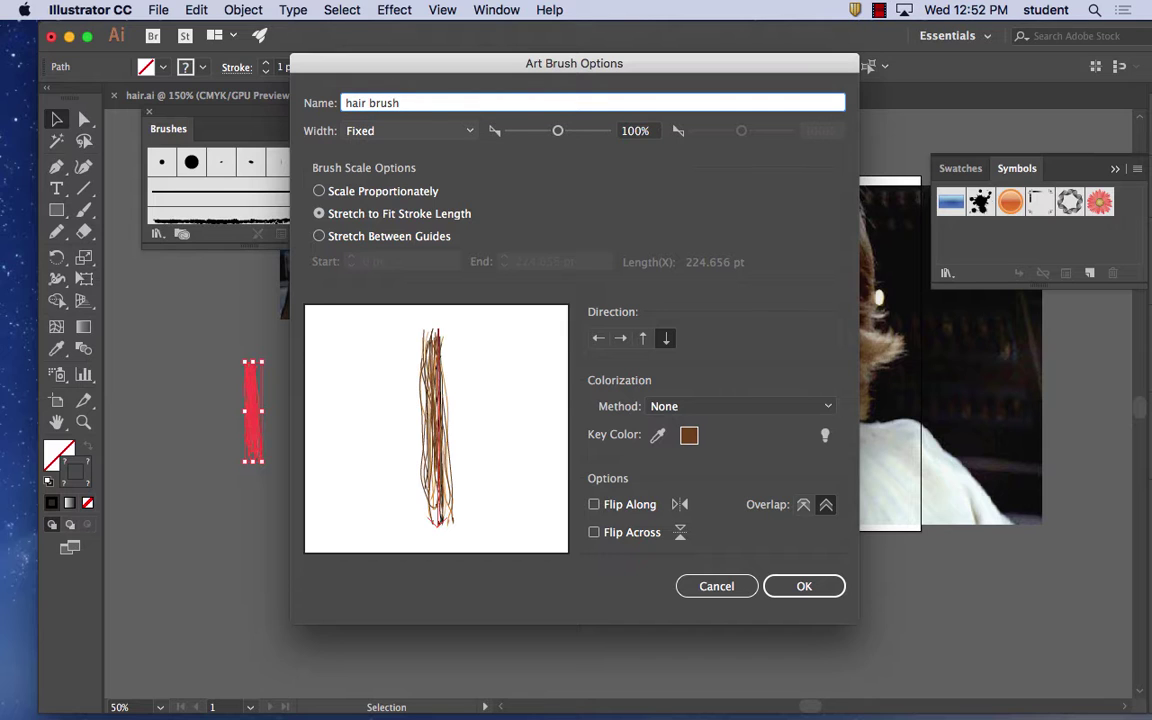
pyautogui.click(806, 586)
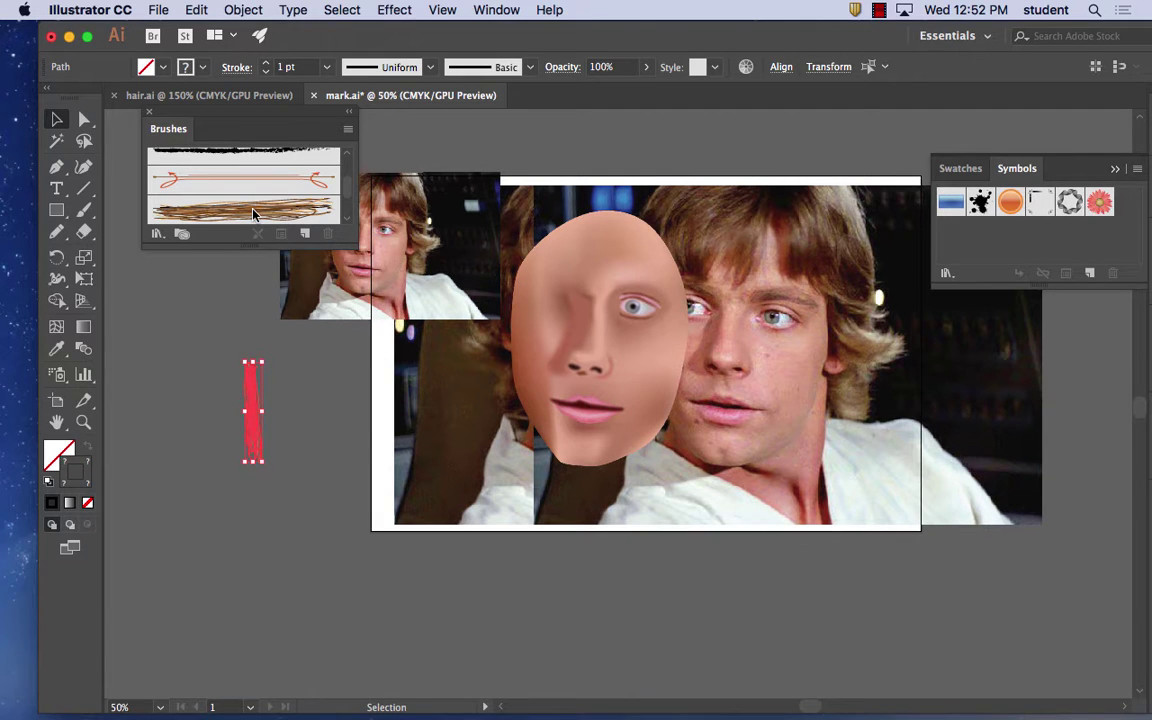
# - Deselect the hair bundle and ready the Paintbrush tool with the new hair brush
pyautogui.click(85, 211)
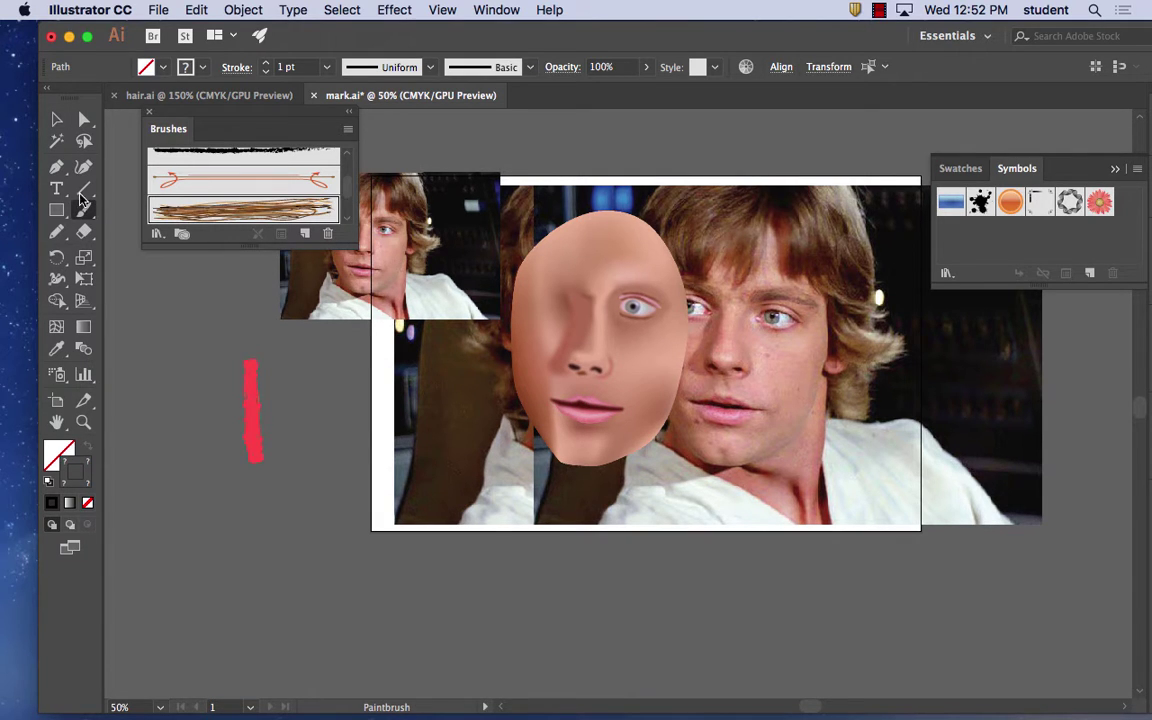
pyautogui.click(57, 119)
pyautogui.click(147, 307)
pyautogui.click(212, 216)
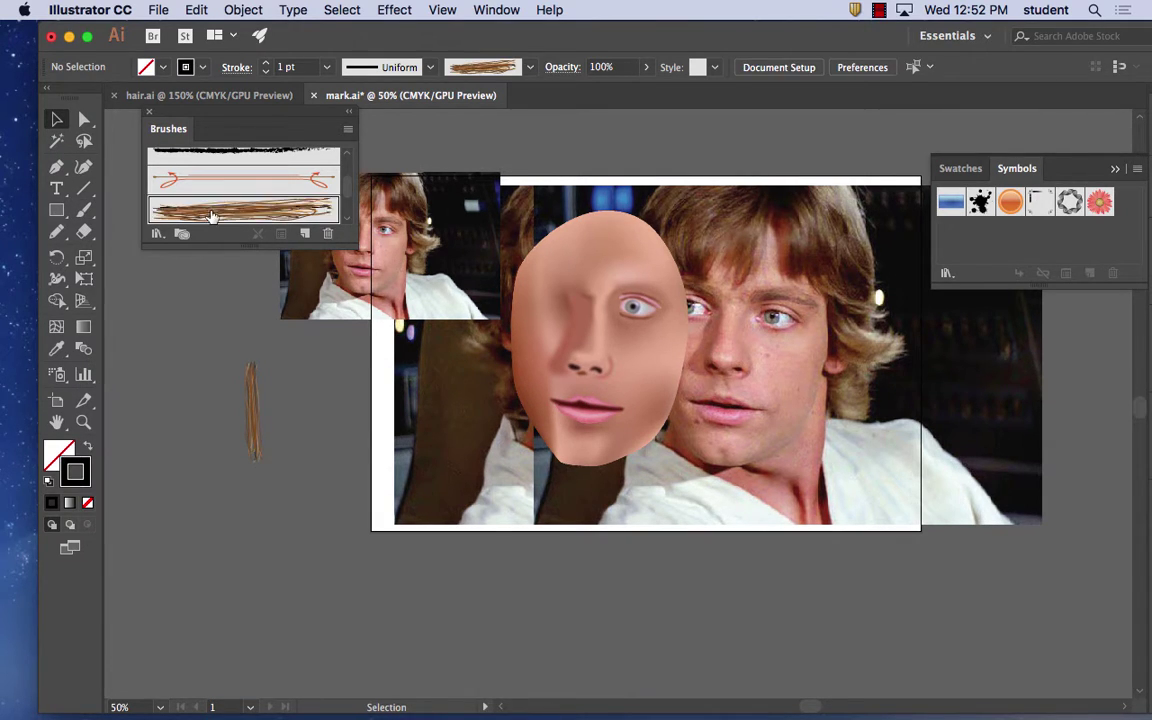
pyautogui.click(85, 211)
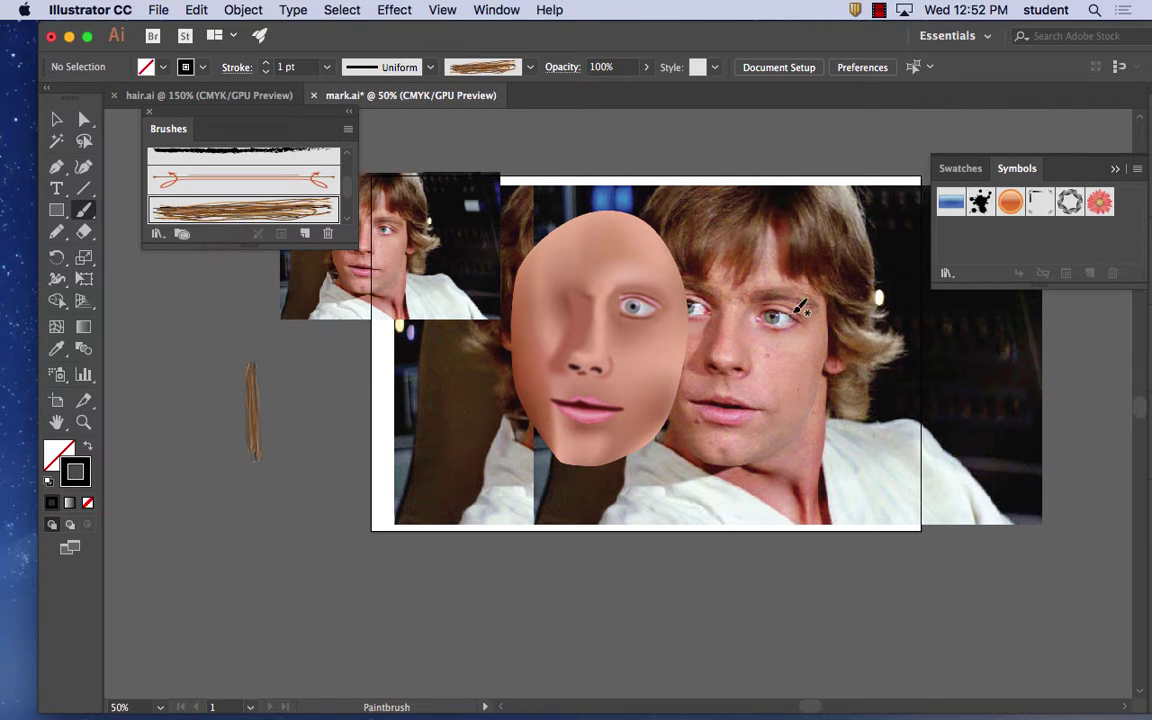
# - Paint overlapping curved hair strokes over the large photo, from the crown down the right side of the hair to ear level
pyautogui.press('space')
pyautogui.moveTo(808, 288)
pyautogui.mouseDown()
pyautogui.moveTo(632, 392)
pyautogui.moveTo(657, 354)
pyautogui.mouseUp()
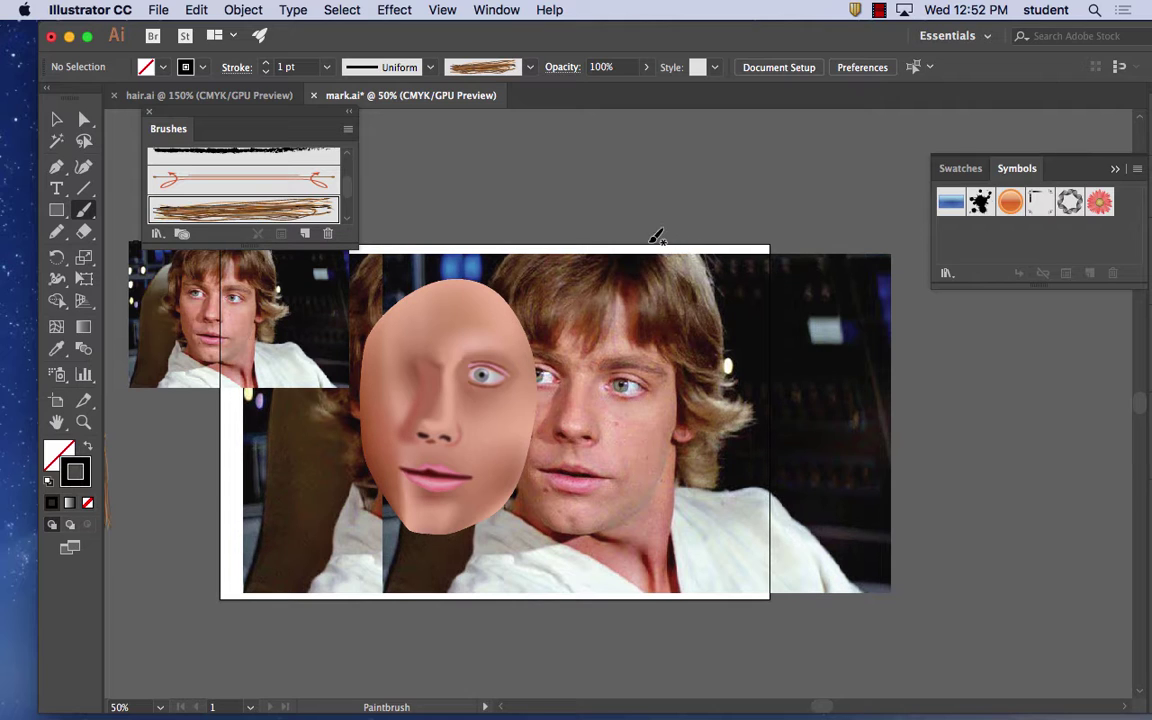
pyautogui.moveTo(628, 255)
pyautogui.mouseDown()
pyautogui.moveTo(670, 254)
pyautogui.moveTo(686, 362)
pyautogui.moveTo(730, 405)
pyautogui.moveTo(708, 385)
pyautogui.mouseUp()
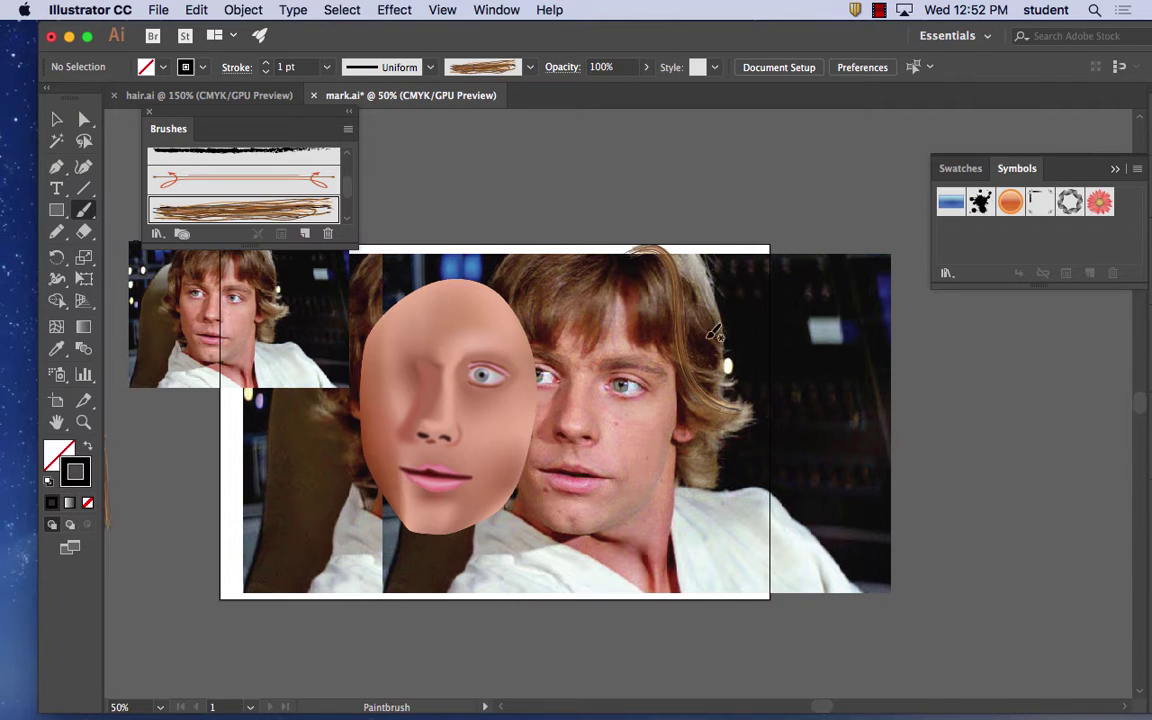
pyautogui.moveTo(628, 258); pyautogui.dragTo(733, 378)
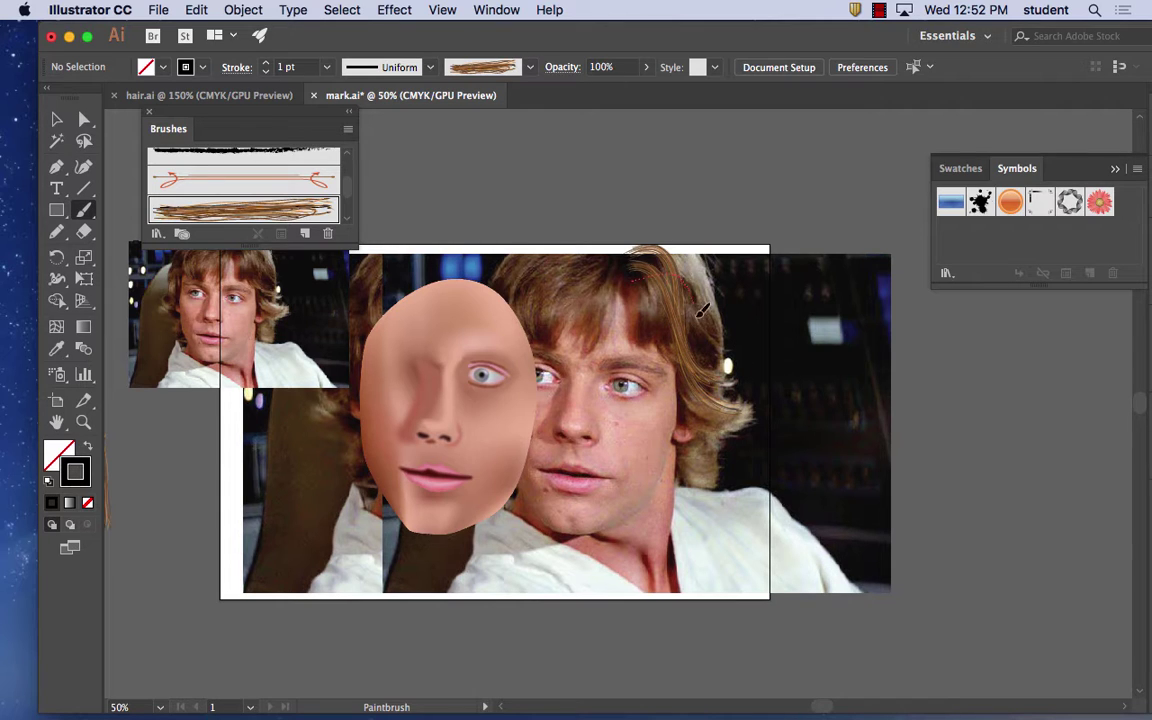
pyautogui.moveTo(697, 317); pyautogui.dragTo(725, 369)
pyautogui.moveTo(632, 274)
pyautogui.mouseDown()
pyautogui.moveTo(667, 255)
pyautogui.moveTo(702, 301)
pyautogui.moveTo(705, 343)
pyautogui.moveTo(732, 376)
pyautogui.mouseUp()
pyautogui.moveTo(633, 269)
pyautogui.mouseDown()
pyautogui.moveTo(654, 240)
pyautogui.moveTo(702, 251)
pyautogui.moveTo(729, 356)
pyautogui.mouseUp()
pyautogui.moveTo(630, 270)
pyautogui.mouseDown()
pyautogui.moveTo(672, 254)
pyautogui.moveTo(691, 292)
pyautogui.moveTo(694, 413)
pyautogui.moveTo(743, 426)
pyautogui.mouseUp()
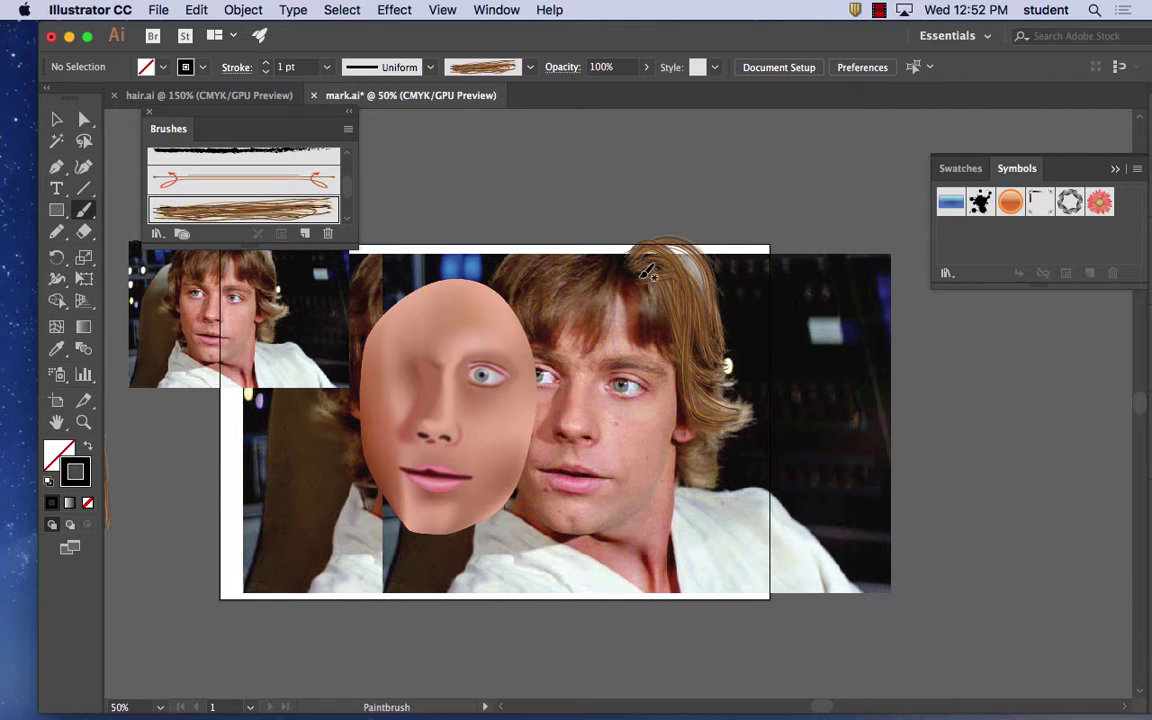
pyautogui.moveTo(633, 290)
pyautogui.mouseDown()
pyautogui.moveTo(674, 323)
pyautogui.moveTo(674, 376)
pyautogui.moveTo(738, 410)
pyautogui.mouseUp()
pyautogui.scroll(1, 709, 315)
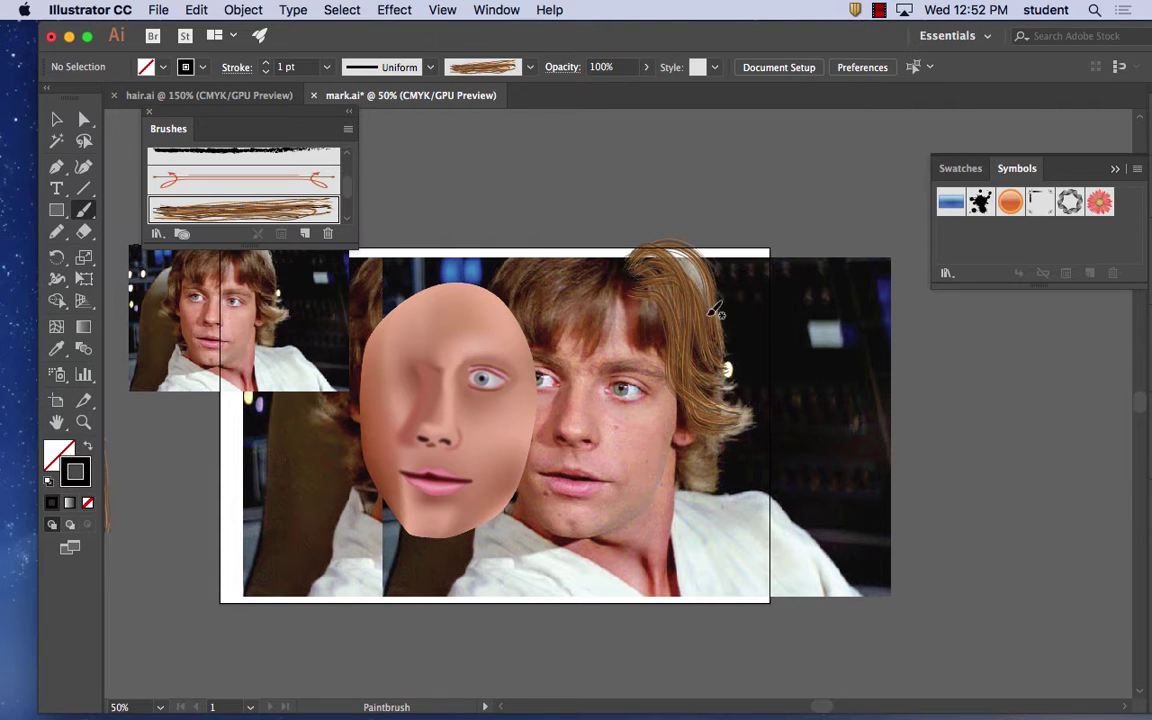
# - Select all the painted hair strokes and move them onto the upper right side of the drawn face
pyautogui.click(56, 120)
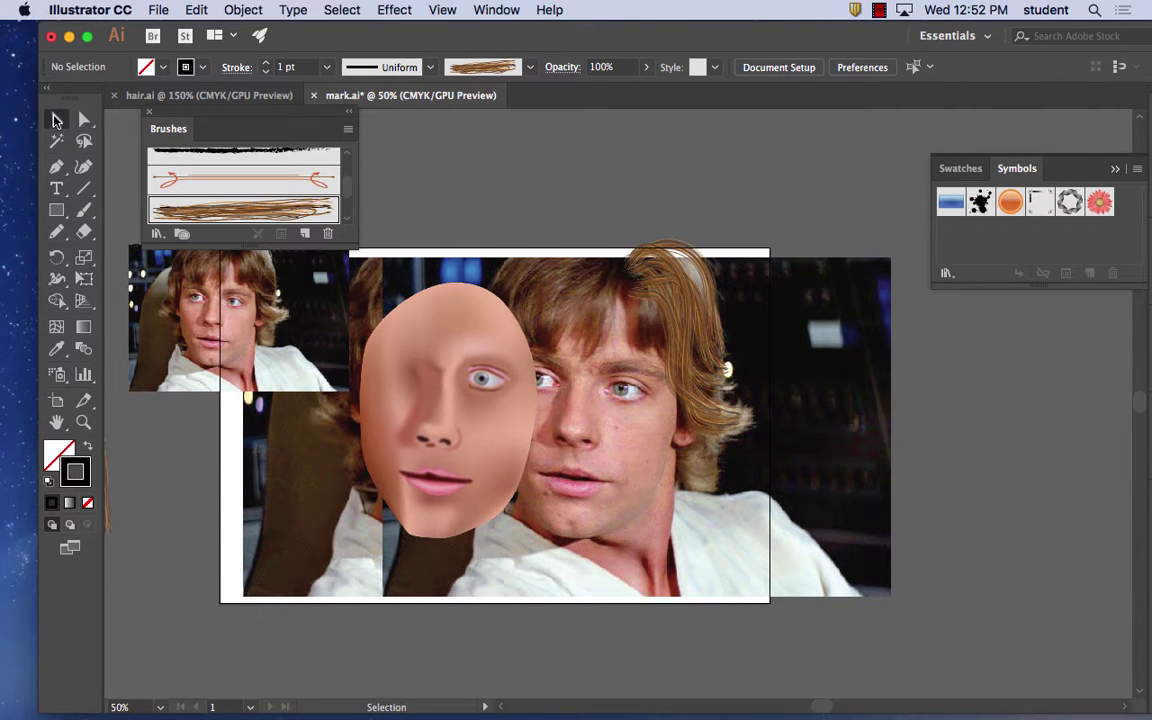
pyautogui.moveTo(633, 189)
pyautogui.mouseDown()
pyautogui.moveTo(739, 436)
pyautogui.moveTo(722, 394)
pyautogui.mouseUp()
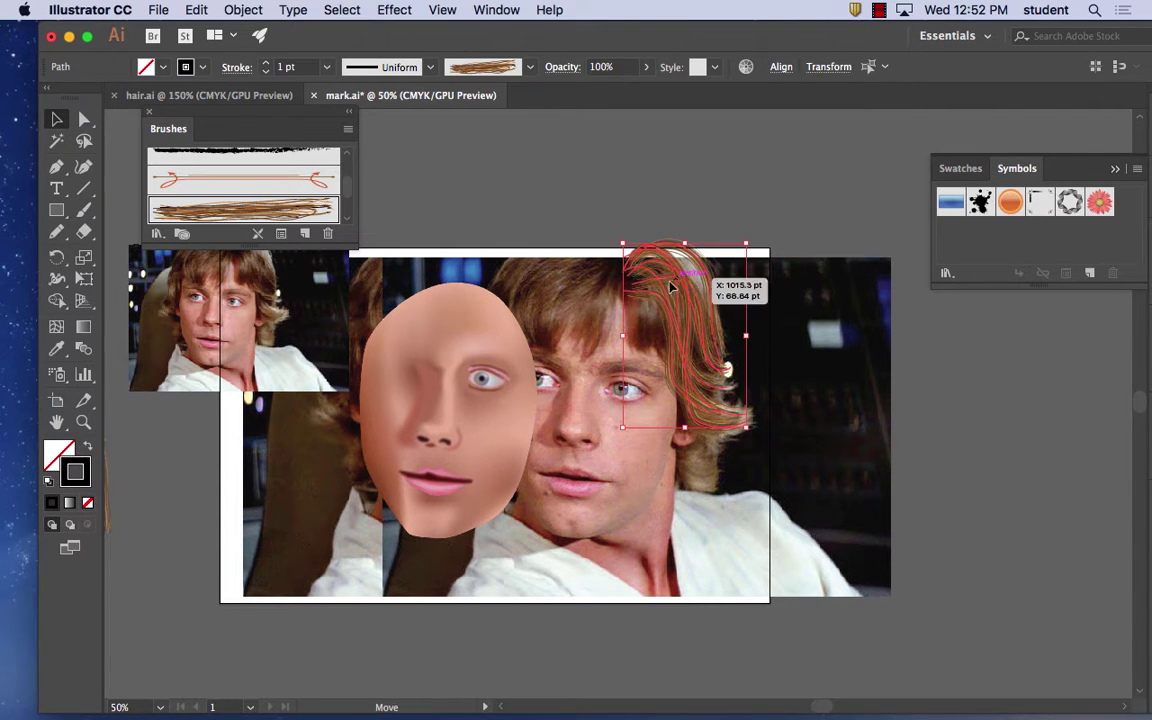
pyautogui.moveTo(672, 287)
pyautogui.mouseDown()
pyautogui.moveTo(505, 328)
pyautogui.moveTo(534, 320)
pyautogui.mouseUp()
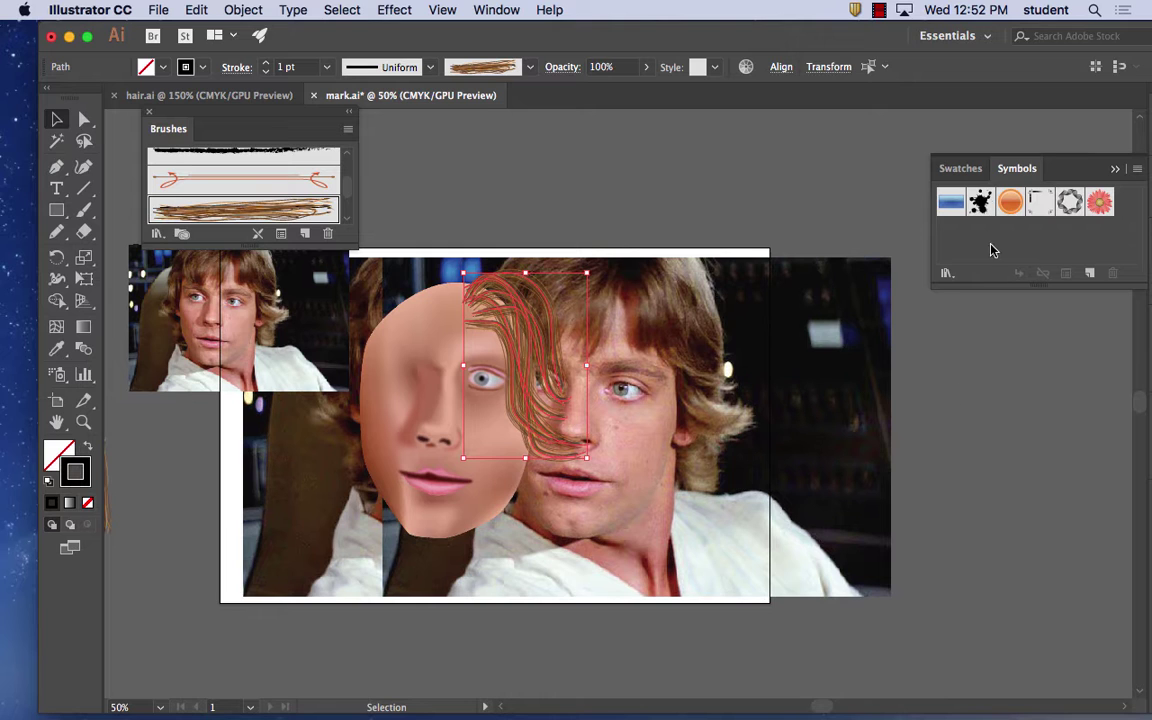
# - Show the document's layers and hide Layer 1 with the portrait photos
pyautogui.click(519, 8)
pyautogui.scroll(-5, 550, 675)
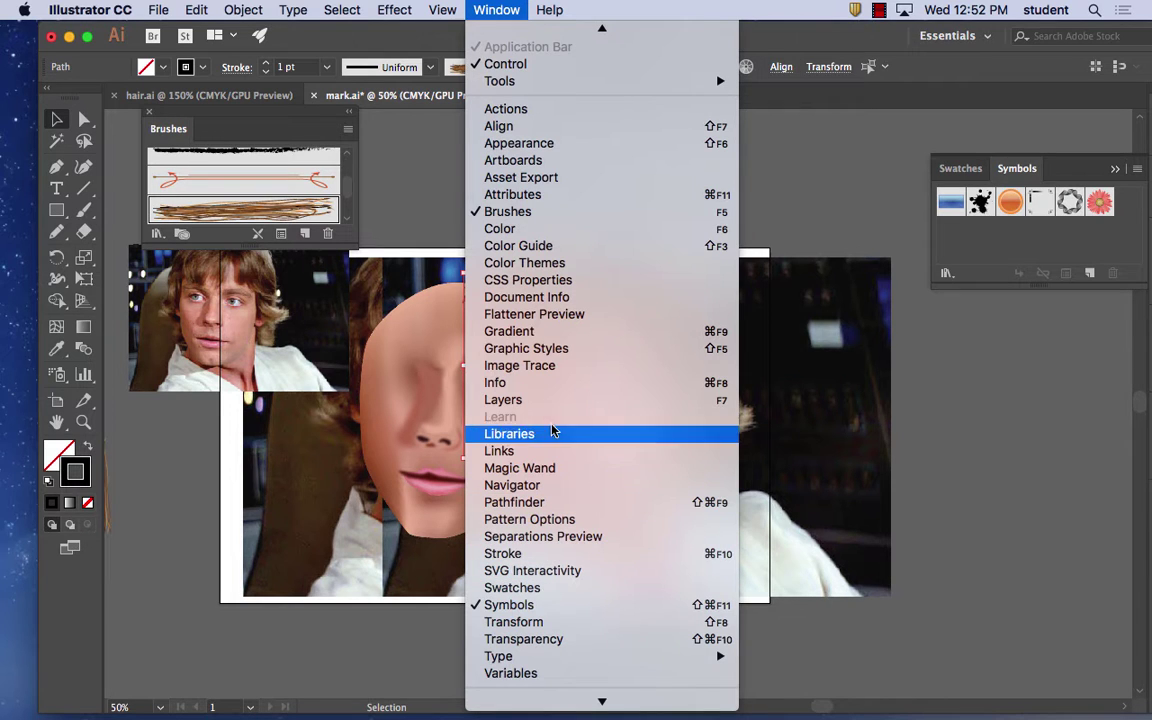
pyautogui.click(540, 399)
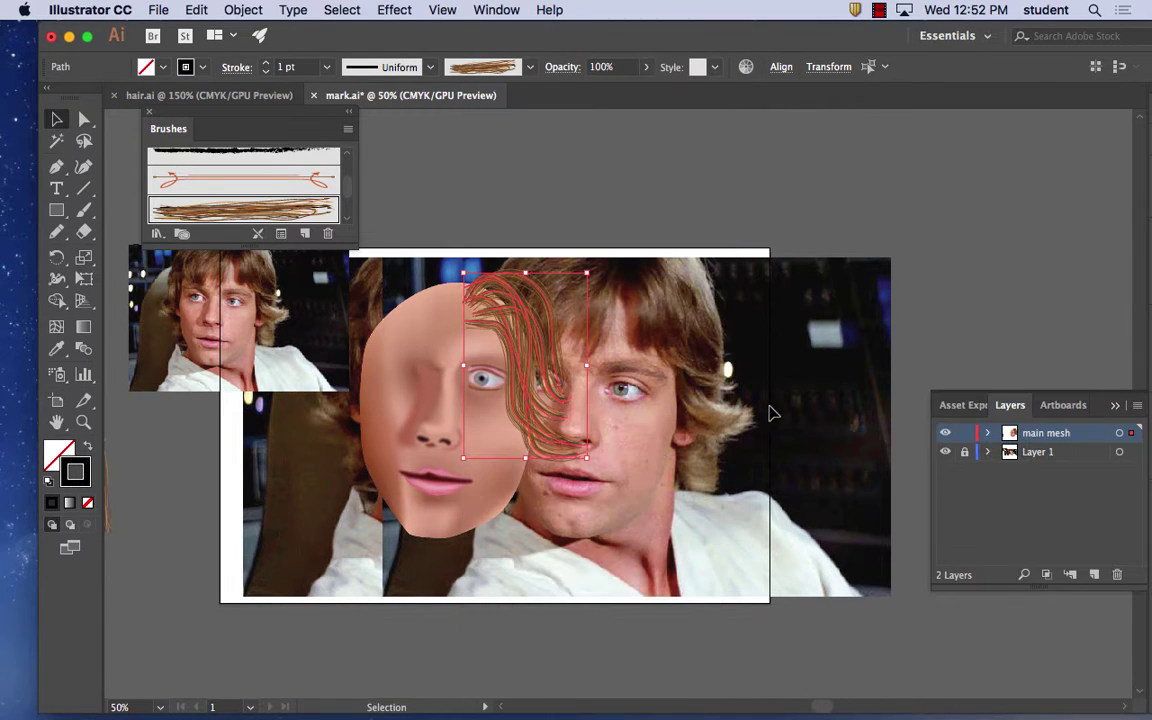
pyautogui.click(946, 454)
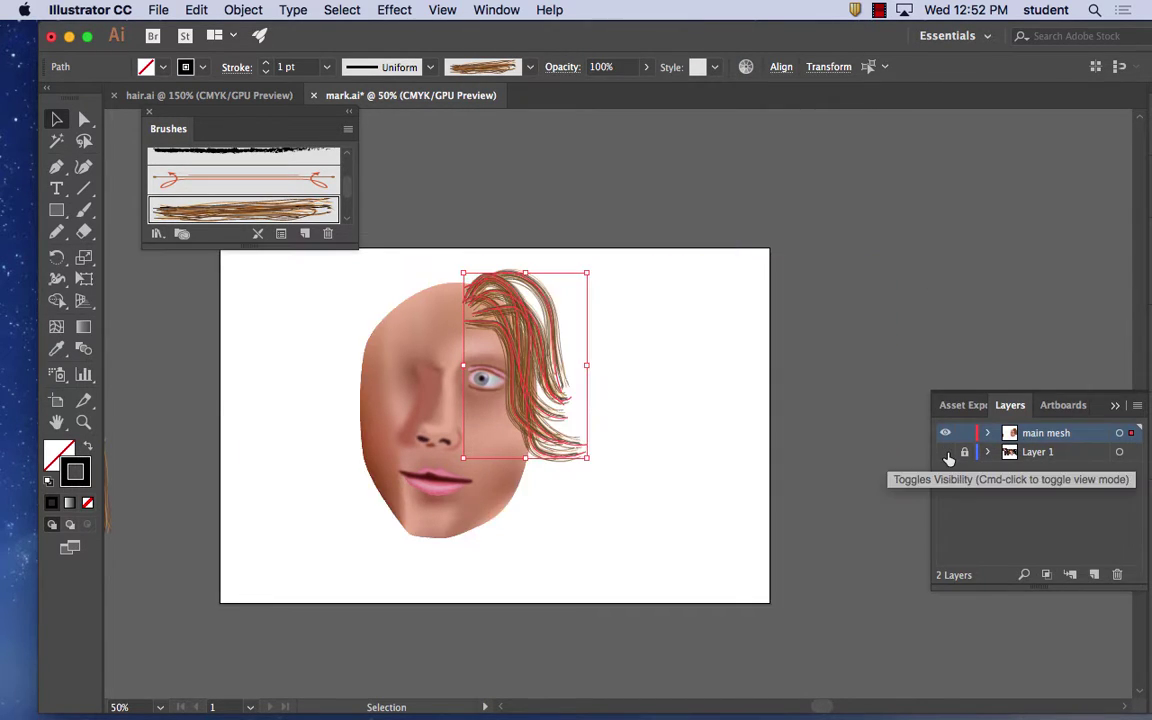
# - Deselect the moved hair and paint another curved hair strand from the parting down the right side of the head
pyautogui.click(728, 301)
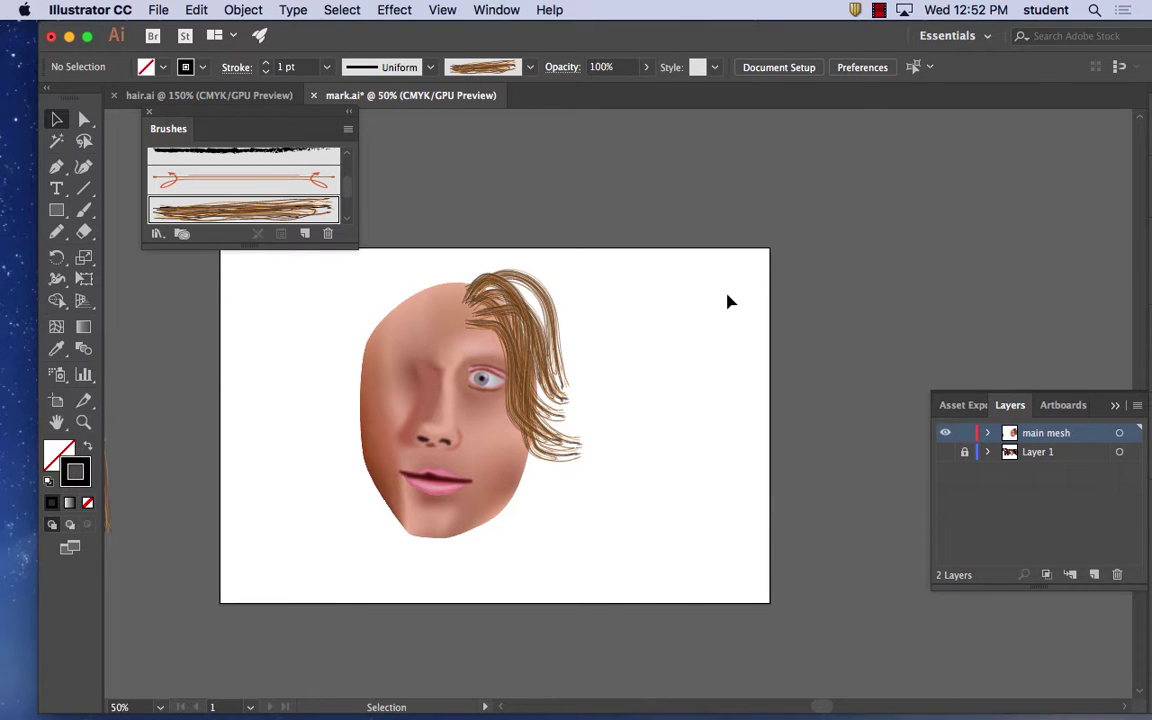
pyautogui.press('super+equal')
pyautogui.press('super+equal')
pyautogui.press('super+equal')
pyautogui.press('super+equal')
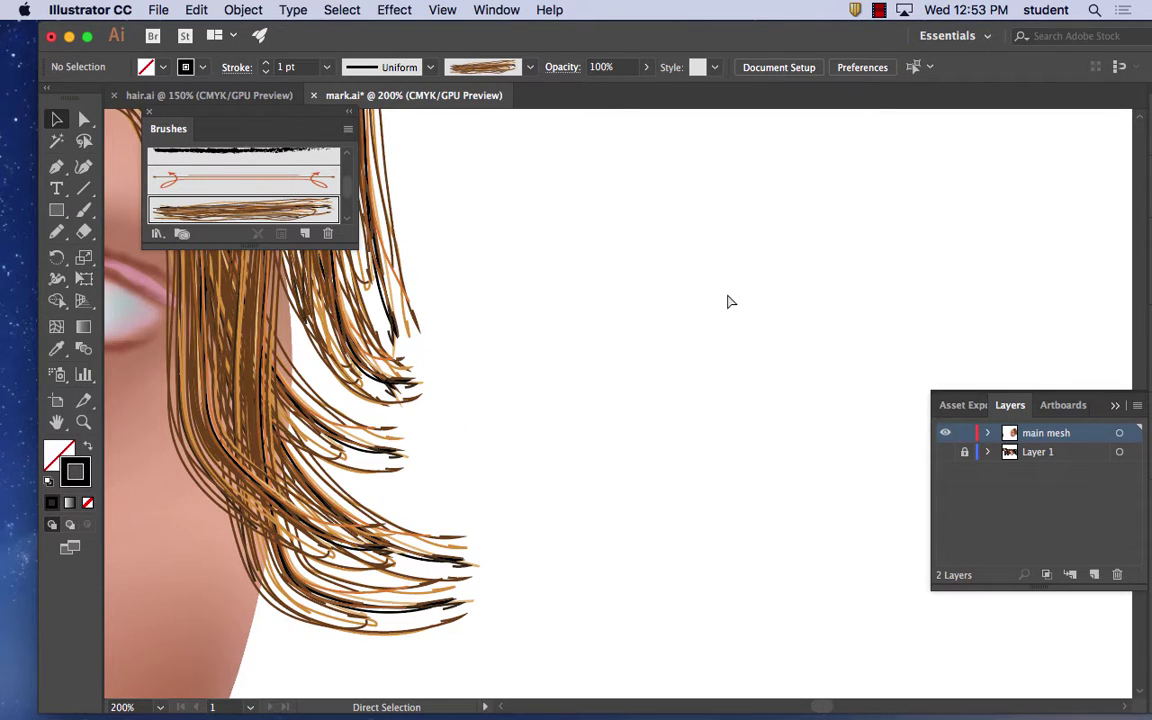
pyautogui.press('super+minus')
pyautogui.press('super+minus')
pyautogui.moveTo(556, 246); pyautogui.dragTo(692, 306)
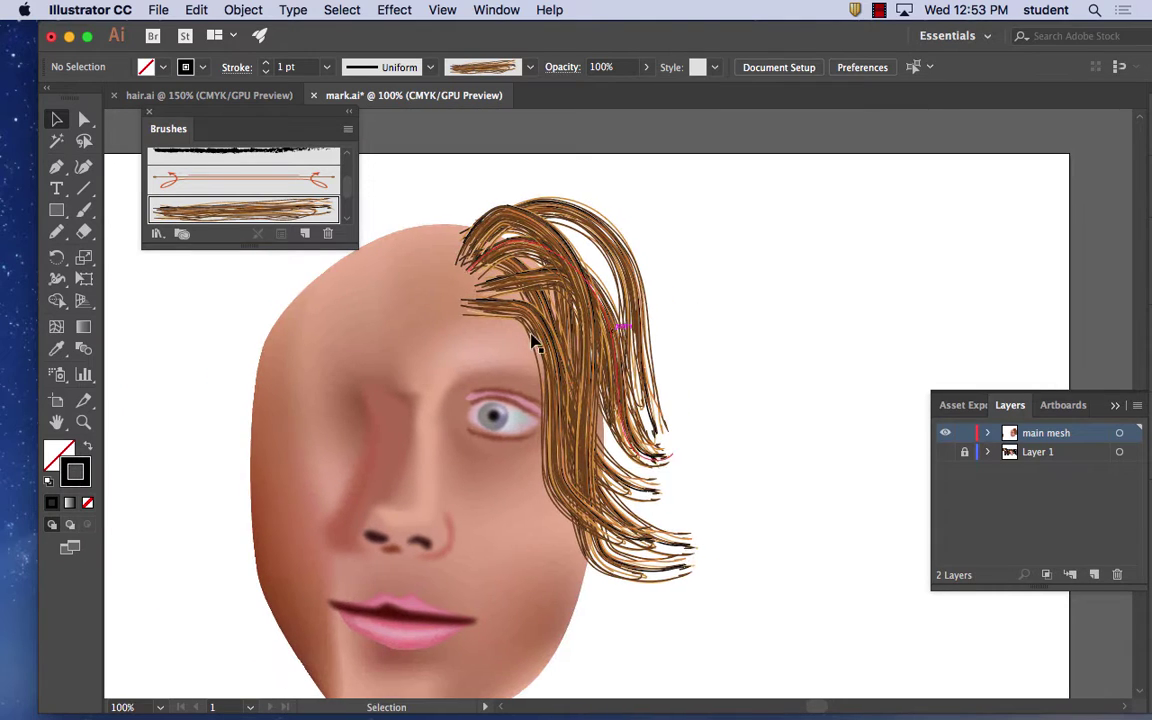
pyautogui.click(85, 210)
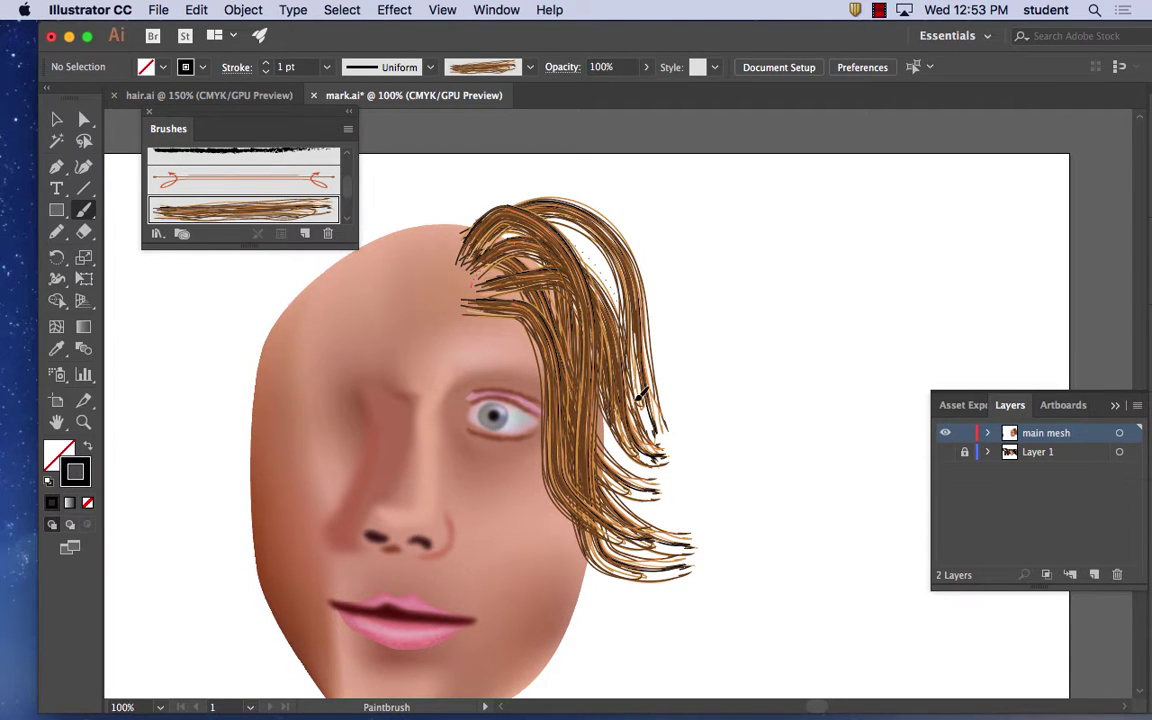
pyautogui.moveTo(637, 400); pyautogui.dragTo(640, 405)
# - Paint overlapping hair strokes from the parting across the top and down the left side of the face, flaring the ends outward
pyautogui.moveTo(462, 243)
pyautogui.mouseDown()
pyautogui.moveTo(421, 210)
pyautogui.moveTo(436, 200)
pyautogui.moveTo(442, 235)
pyautogui.moveTo(366, 243)
pyautogui.mouseUp()
pyautogui.moveTo(453, 260)
pyautogui.mouseDown()
pyautogui.moveTo(282, 323)
pyautogui.moveTo(216, 488)
pyautogui.moveTo(204, 622)
pyautogui.mouseUp()
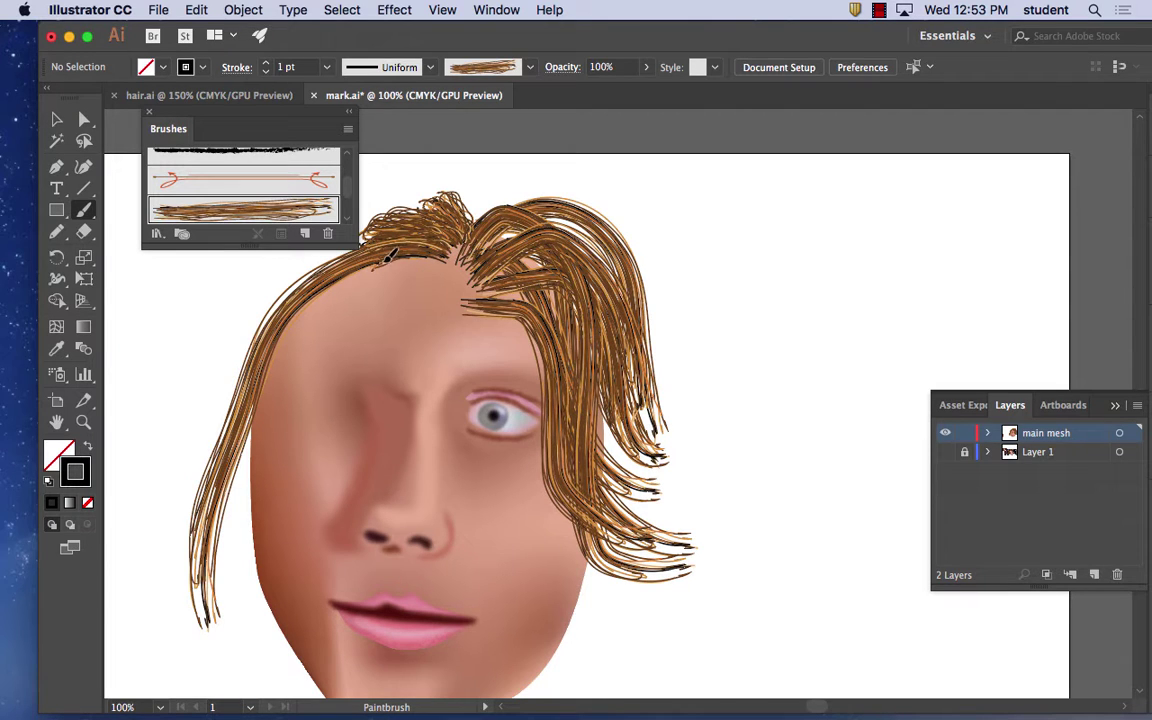
pyautogui.moveTo(352, 229)
pyautogui.mouseDown()
pyautogui.moveTo(216, 447)
pyautogui.moveTo(165, 570)
pyautogui.mouseUp()
pyautogui.moveTo(364, 215)
pyautogui.mouseDown()
pyautogui.moveTo(190, 440)
pyautogui.moveTo(145, 385)
pyautogui.moveTo(322, 222)
pyautogui.moveTo(160, 465)
pyautogui.moveTo(163, 433)
pyautogui.mouseUp()
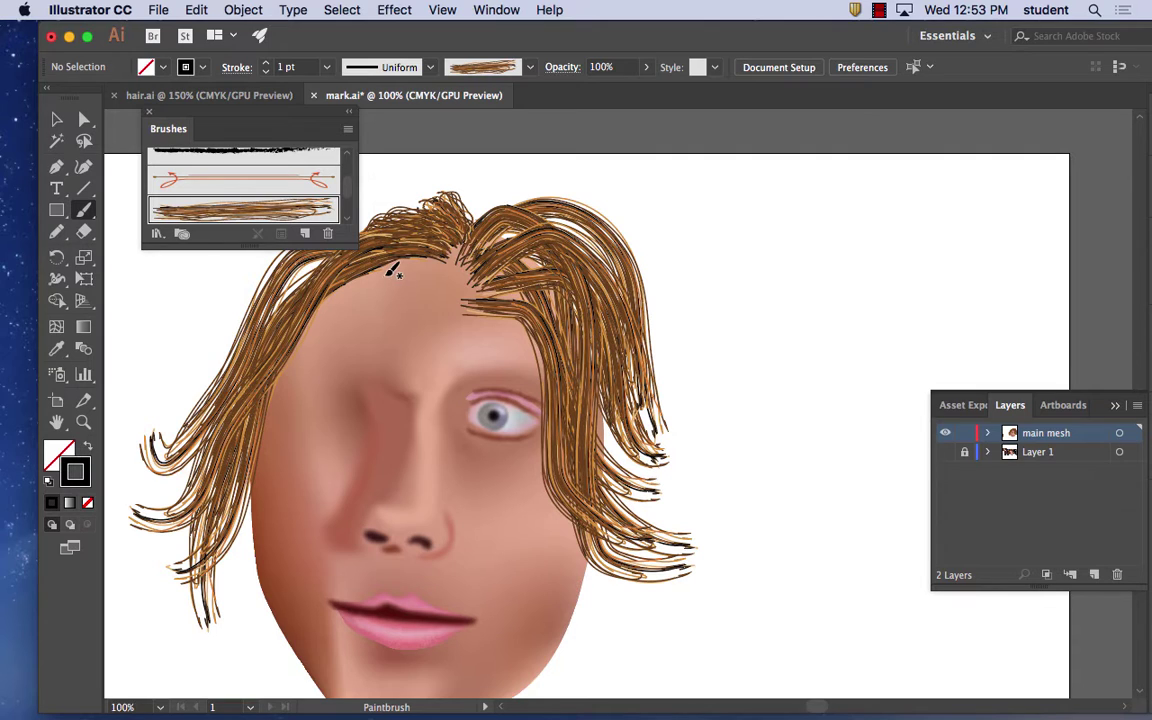
pyautogui.moveTo(340, 220)
pyautogui.mouseDown()
pyautogui.moveTo(165, 452)
pyautogui.moveTo(129, 400)
pyautogui.mouseUp()
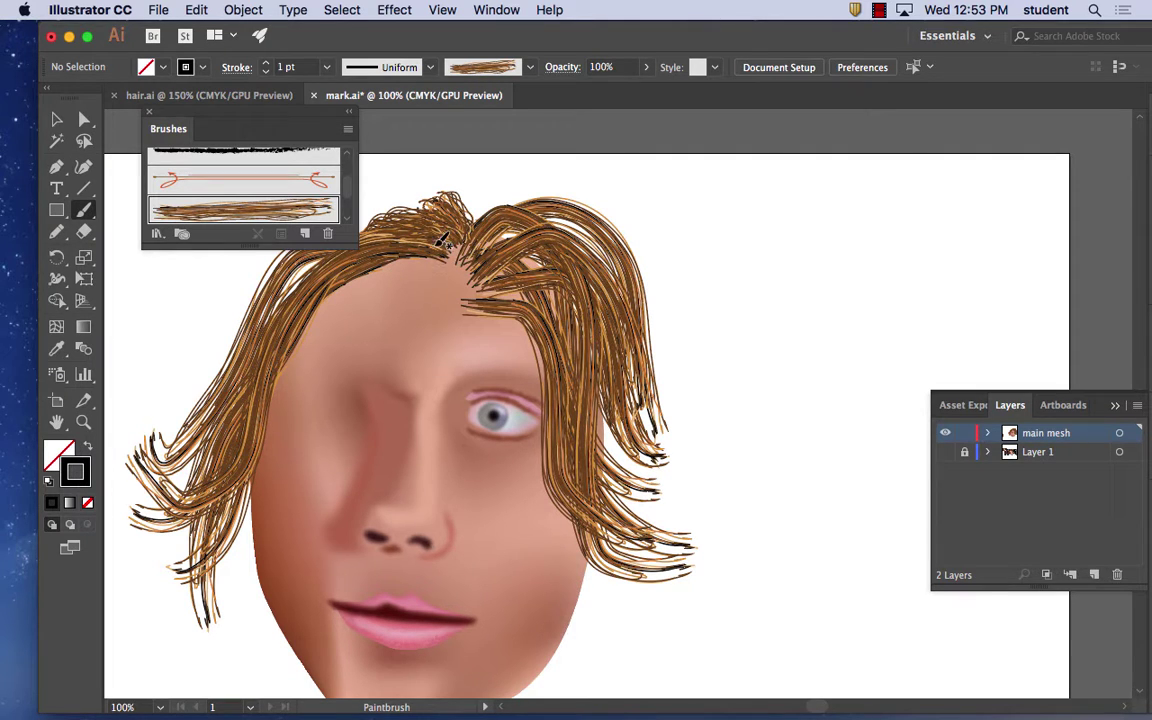
pyautogui.moveTo(328, 224)
pyautogui.mouseDown()
pyautogui.moveTo(212, 425)
pyautogui.moveTo(181, 340)
pyautogui.mouseUp()
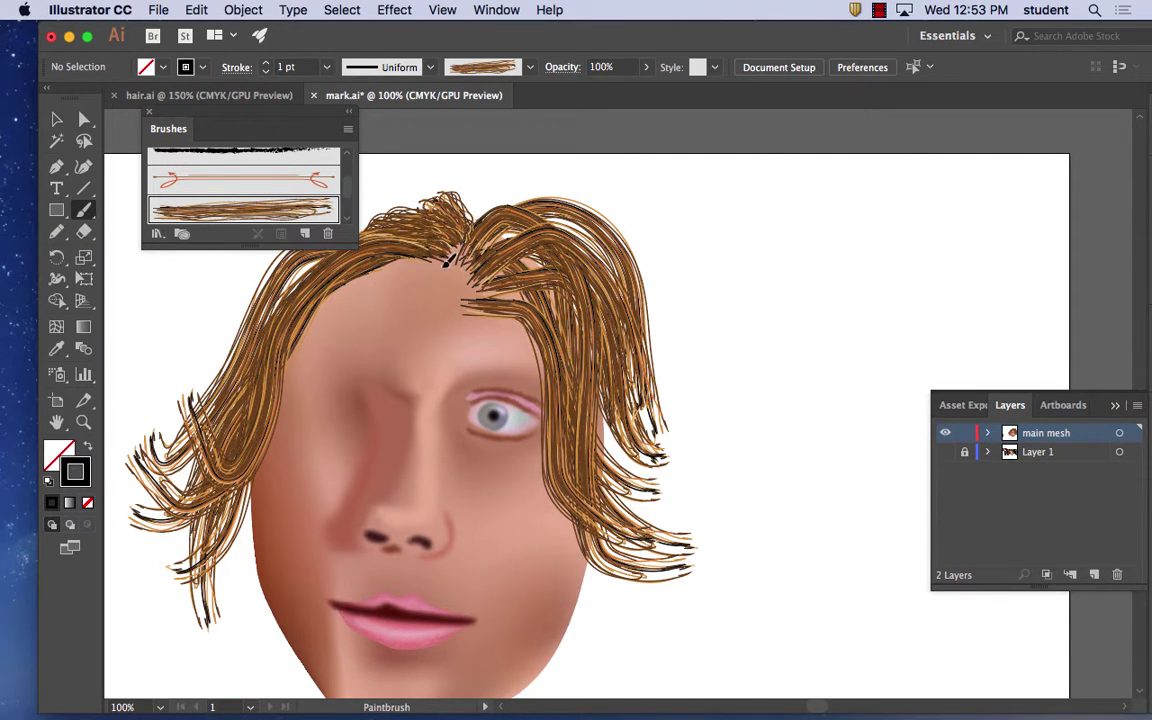
pyautogui.moveTo(330, 216)
pyautogui.mouseDown()
pyautogui.moveTo(240, 284)
pyautogui.moveTo(195, 258)
pyautogui.mouseUp()
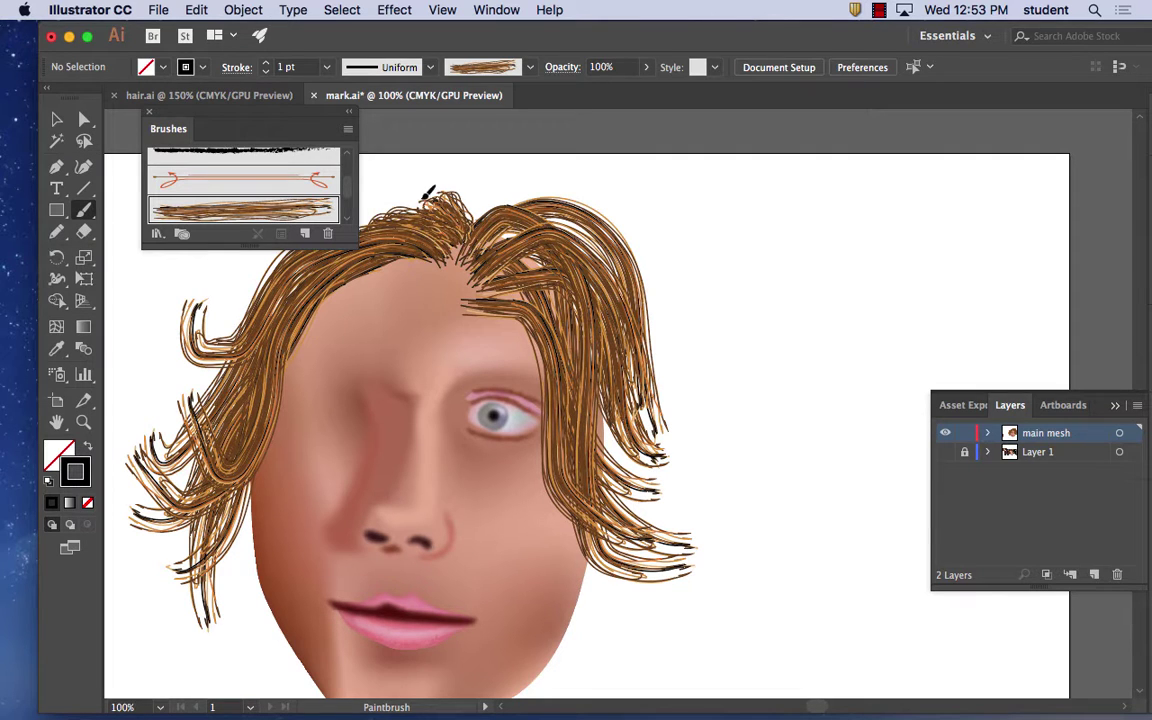
# - Thicken the hair with extra strokes over the crown on both sides of the parting and along the left hairline
pyautogui.moveTo(426, 195); pyautogui.dragTo(340, 184)
pyautogui.moveTo(428, 195); pyautogui.dragTo(556, 222)
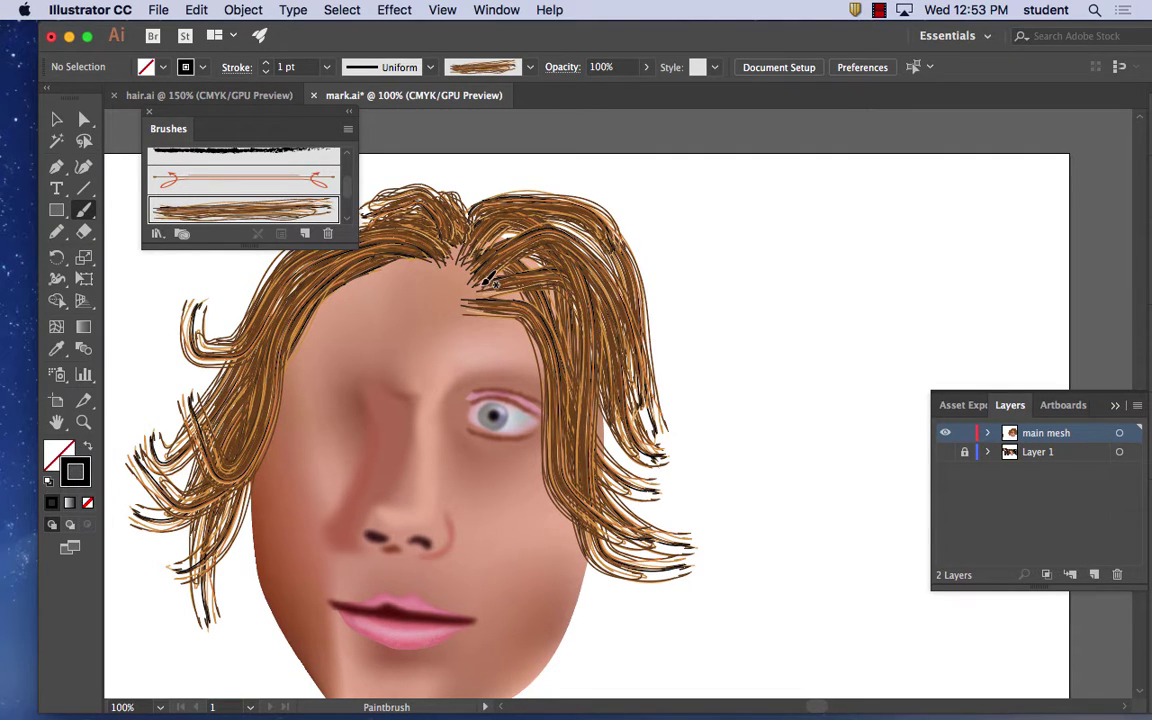
pyautogui.moveTo(405, 224); pyautogui.dragTo(229, 368)
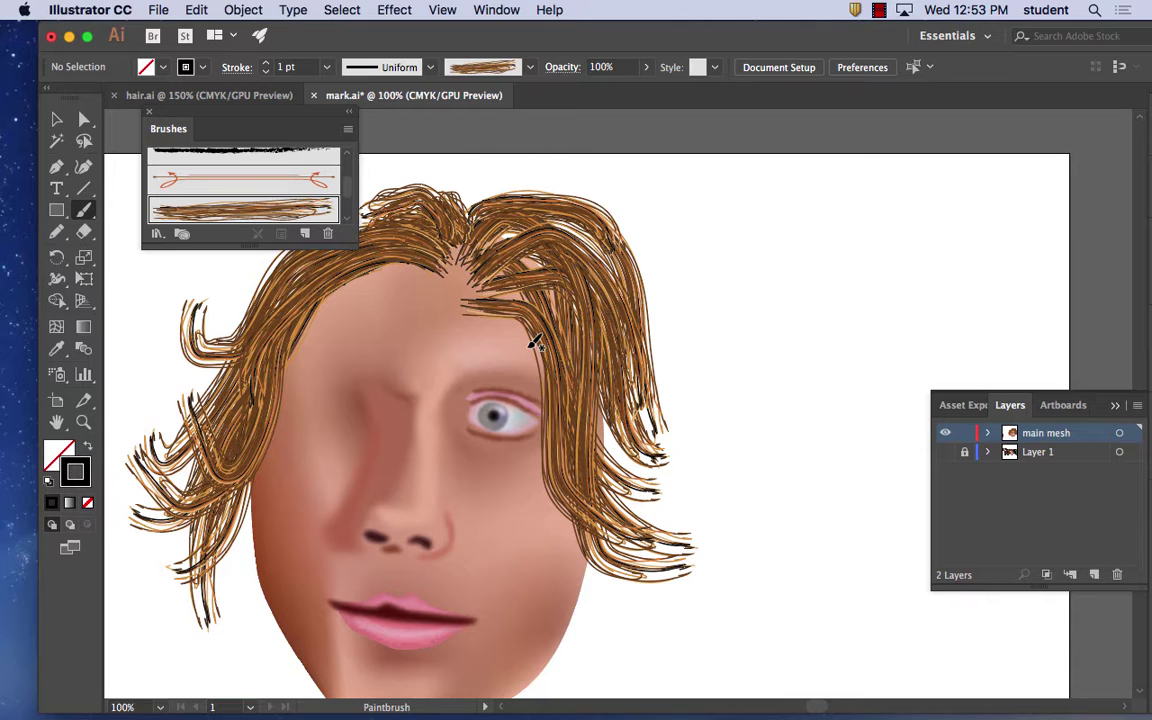
# - Draw a tiny circle with the Ellipse tool on the blank area right of the face, with black fill and no stroke
pyautogui.moveTo(694, 283)
pyautogui.mouseDown()
pyautogui.moveTo(625, 309)
pyautogui.moveTo(536, 291)
pyautogui.mouseUp()
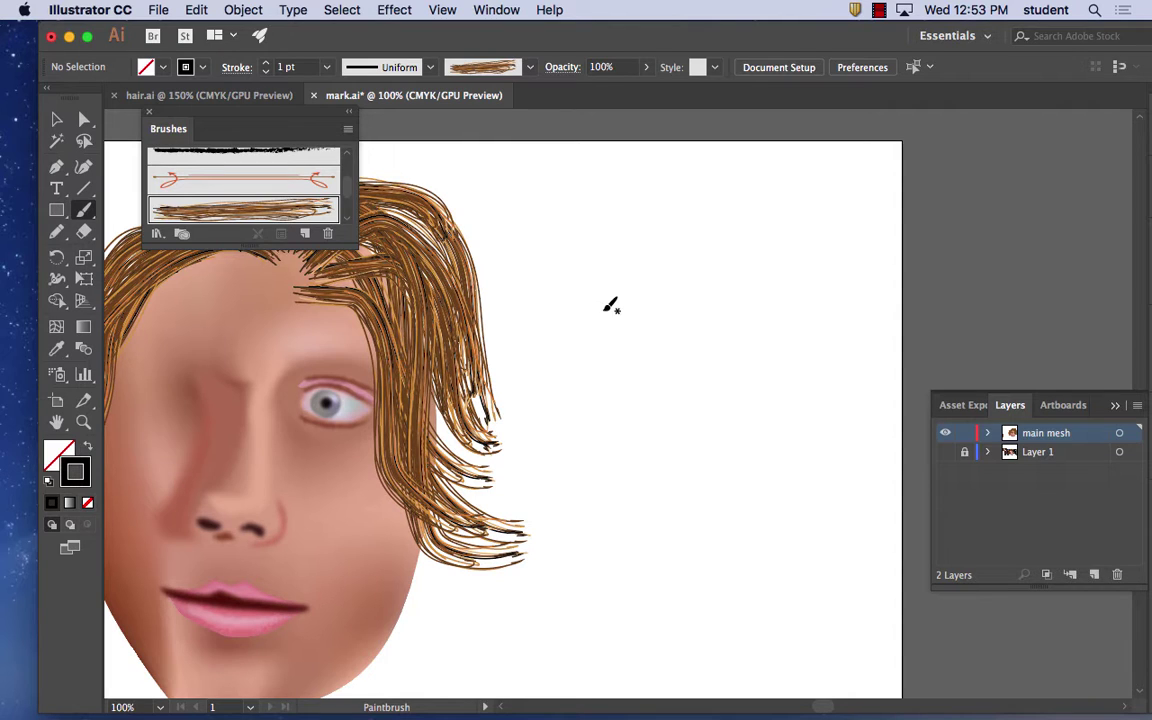
pyautogui.click(58, 120)
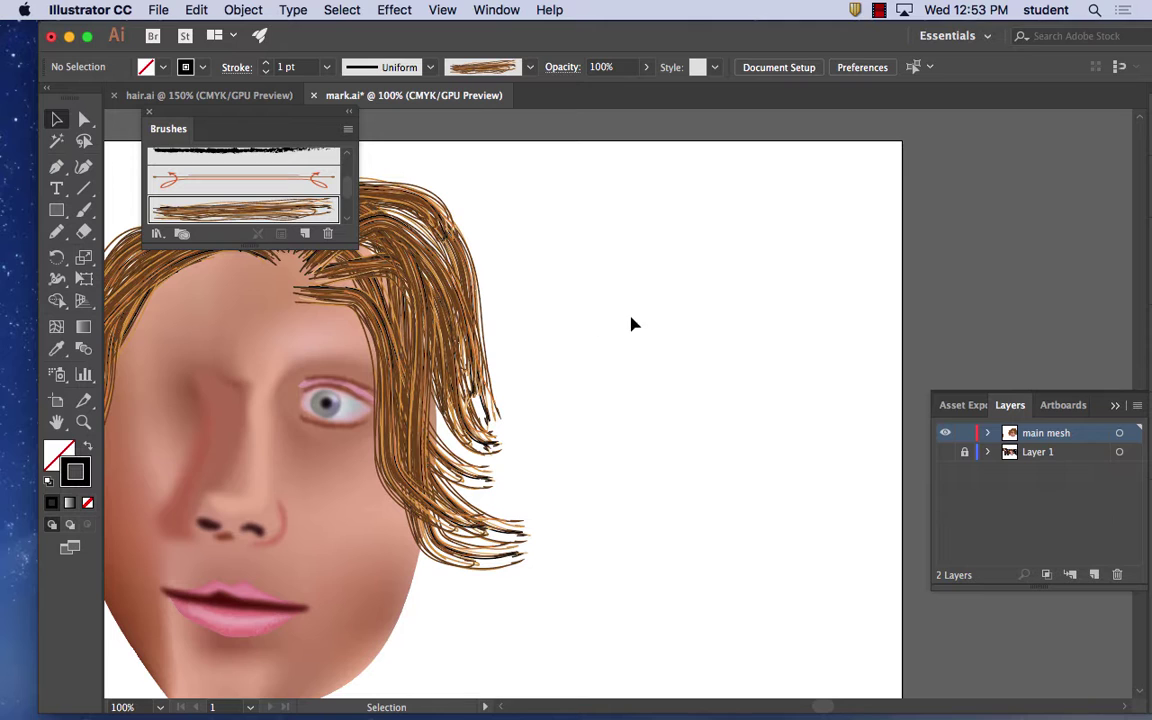
pyautogui.moveTo(632, 324); pyautogui.dragTo(501, 309)
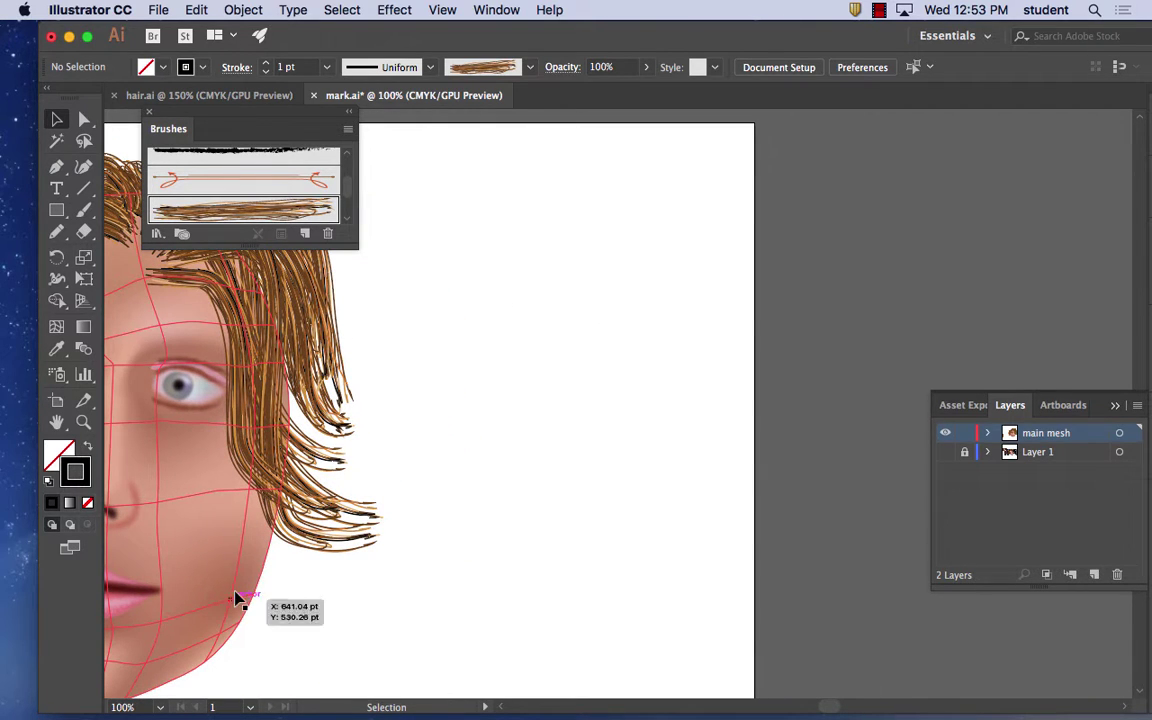
pyautogui.click(57, 210)
pyautogui.click(140, 253)
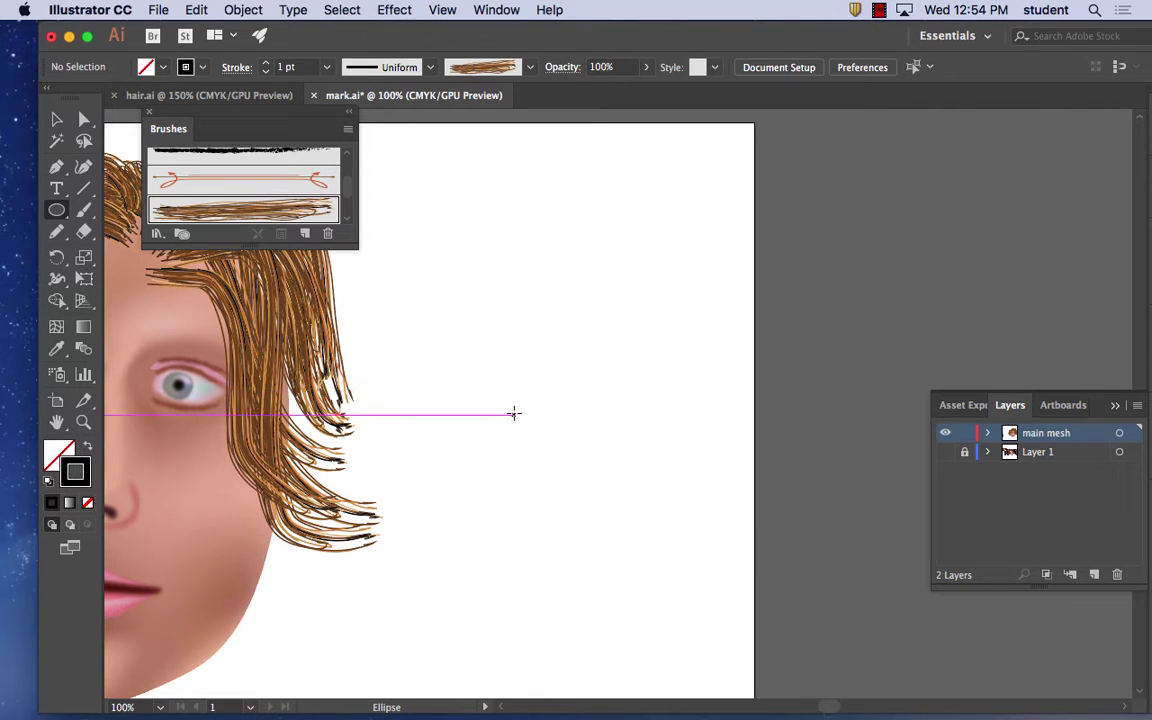
pyautogui.moveTo(528, 430); pyautogui.dragTo(527, 426)
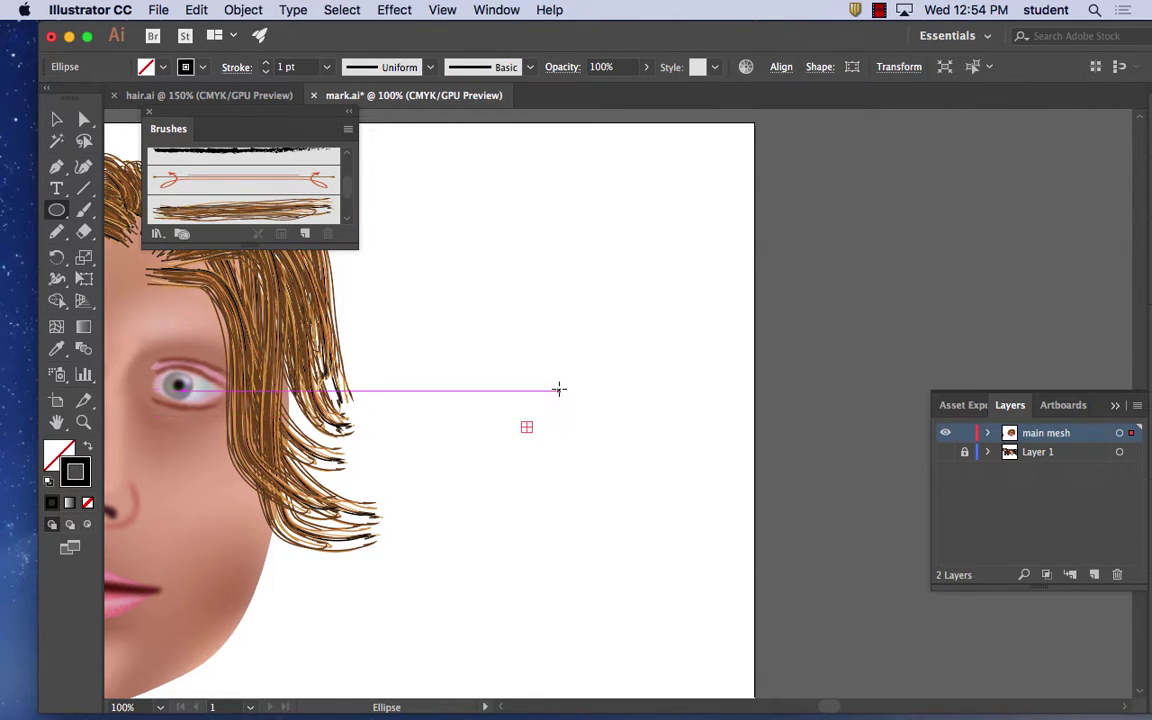
pyautogui.press('super+equal')
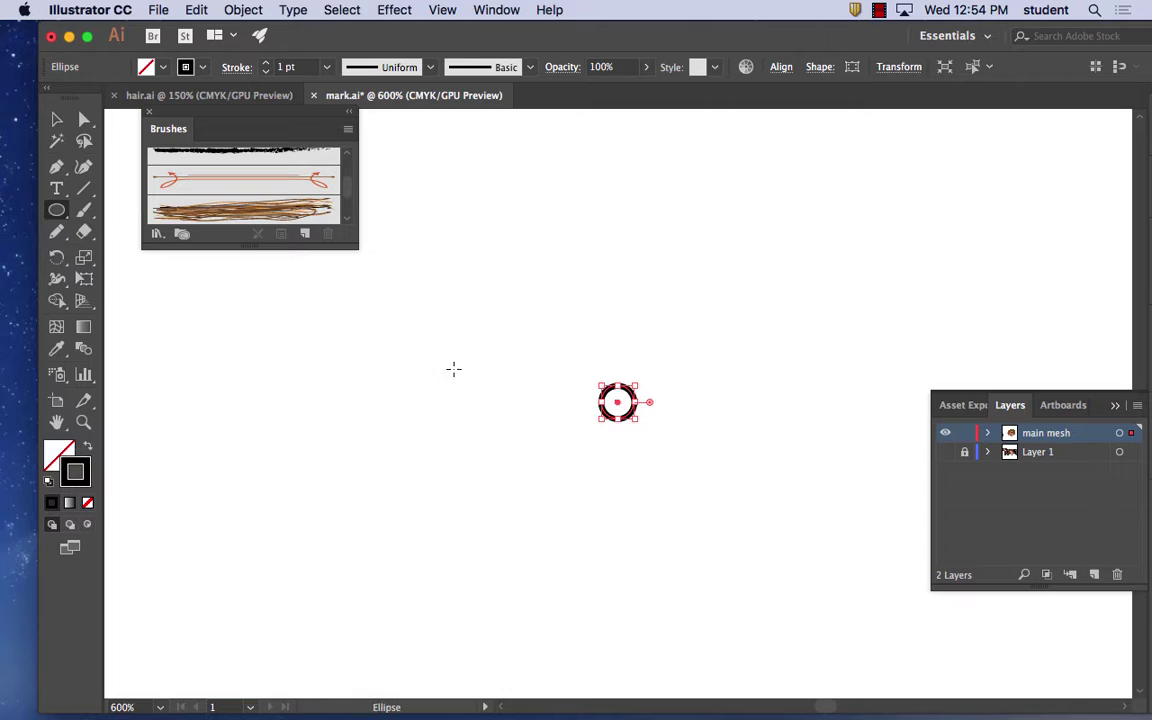
pyautogui.click(89, 448)
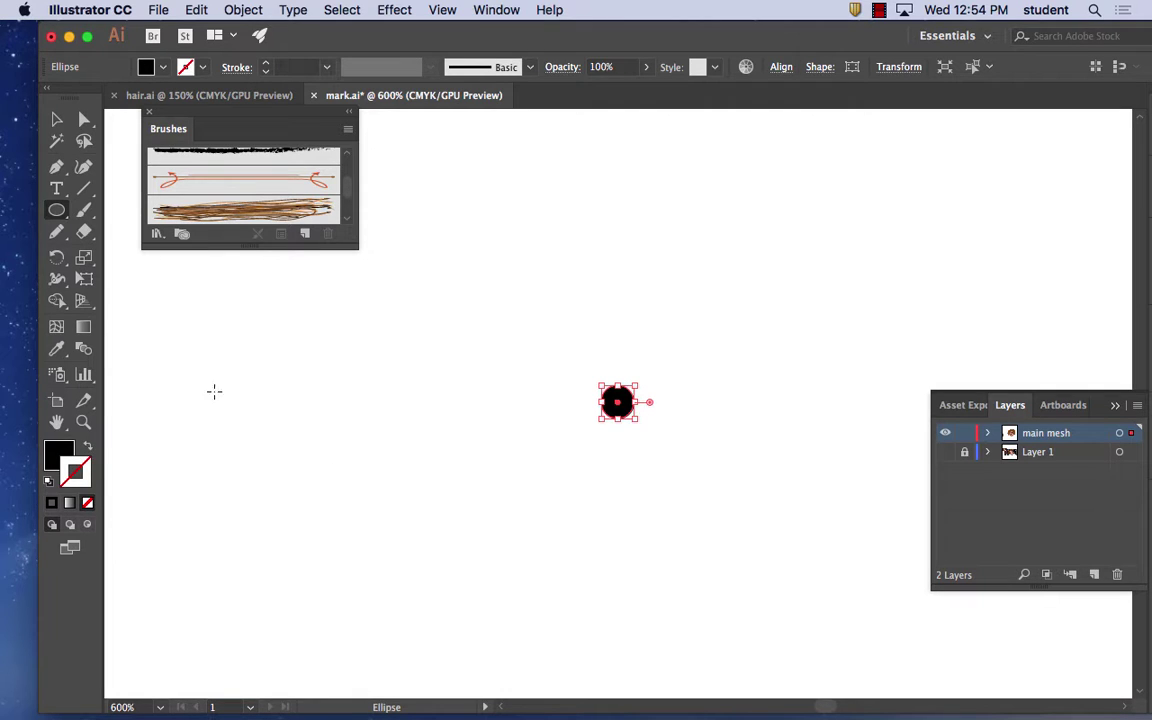
pyautogui.click(56, 119)
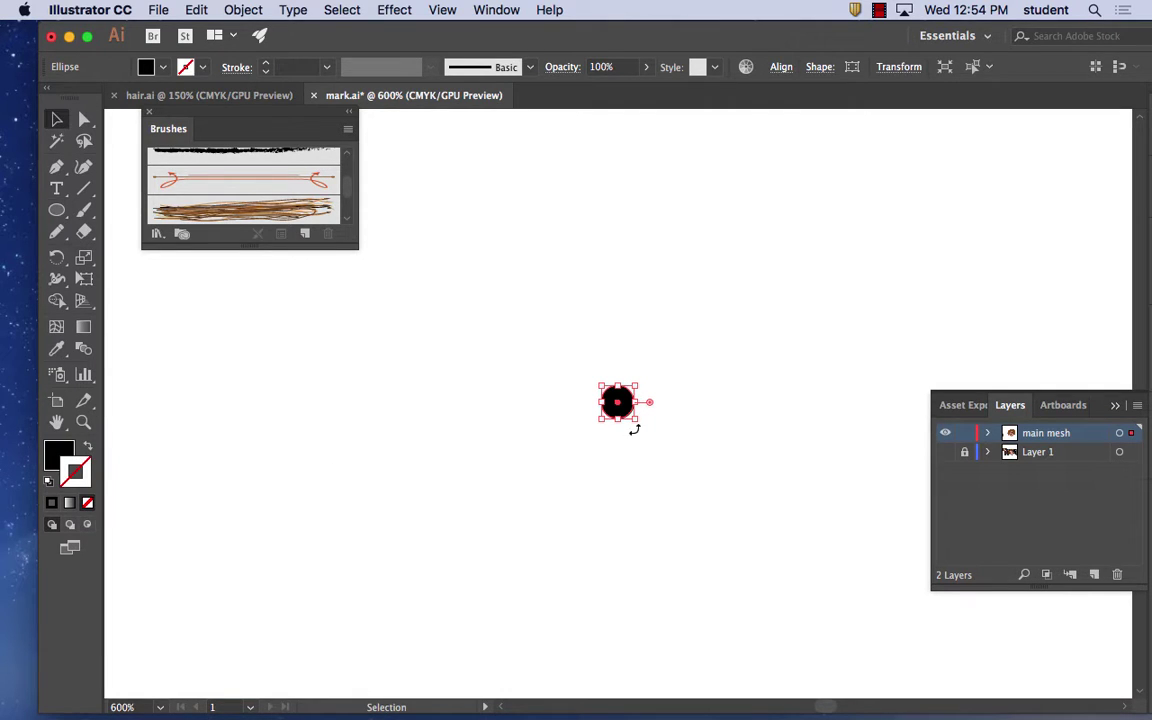
pyautogui.click(697, 428)
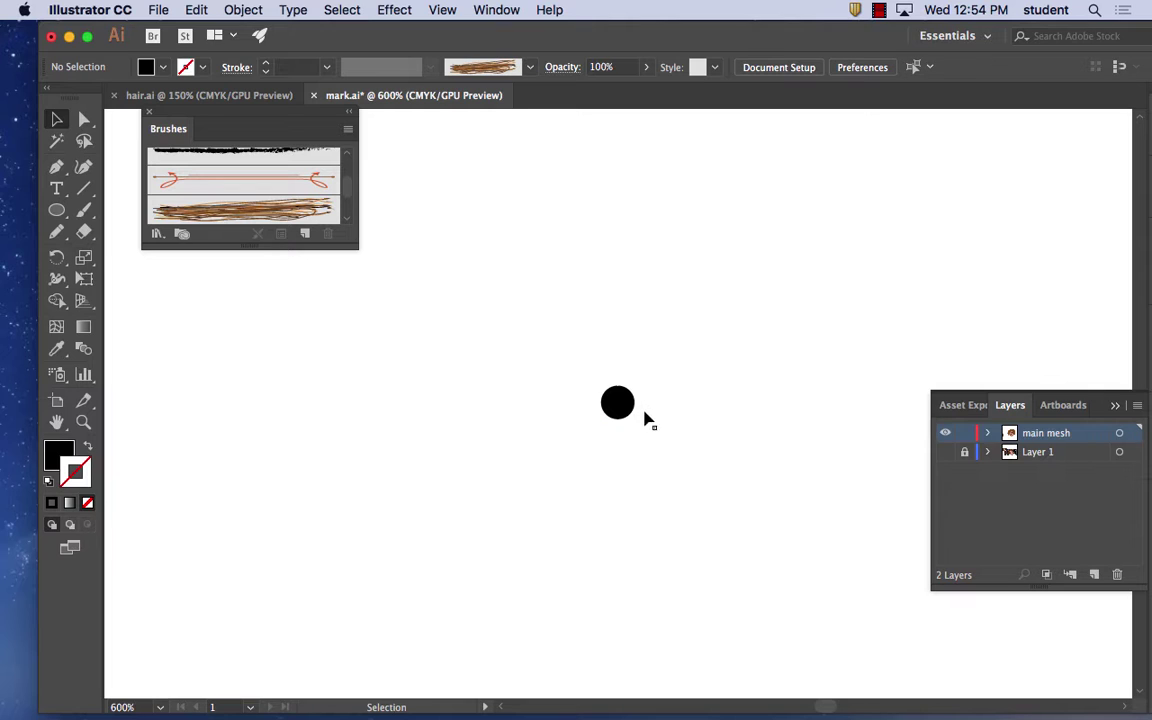
# - Duplicate the black dot into a loose, scattered cluster of nine dots, making several copies smaller
pyautogui.moveTo(625, 405); pyautogui.dragTo(600, 315)
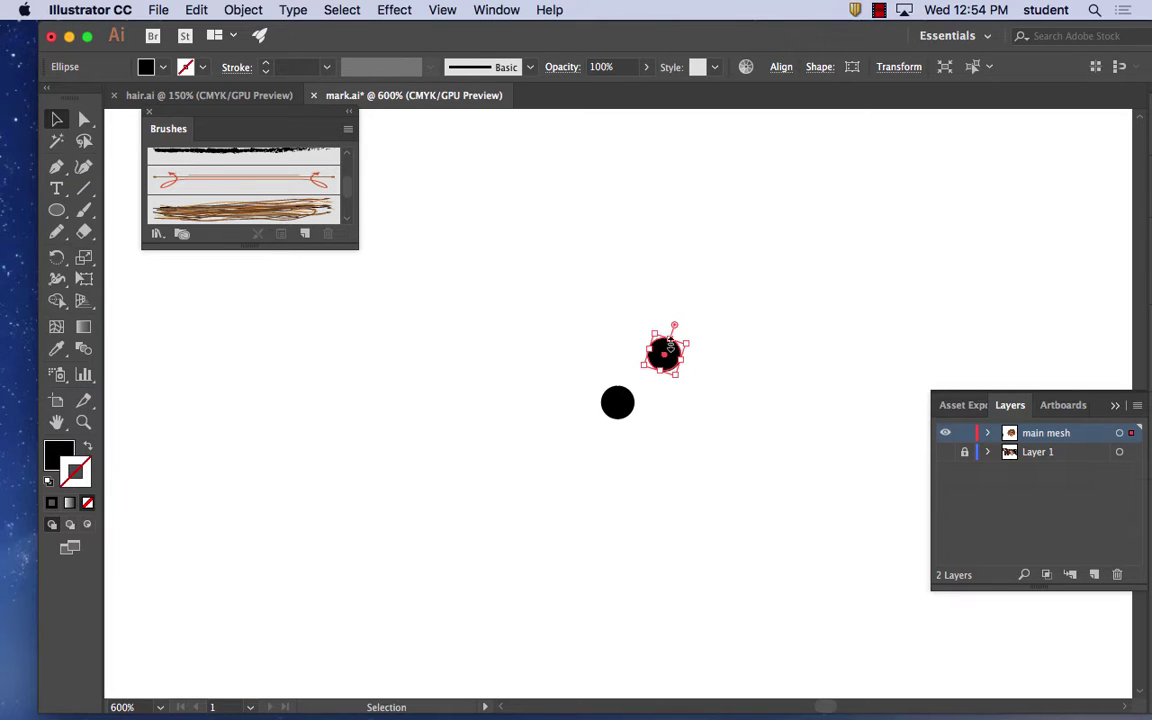
pyautogui.click(658, 391)
pyautogui.moveTo(625, 405); pyautogui.dragTo(562, 340)
pyautogui.click(622, 403)
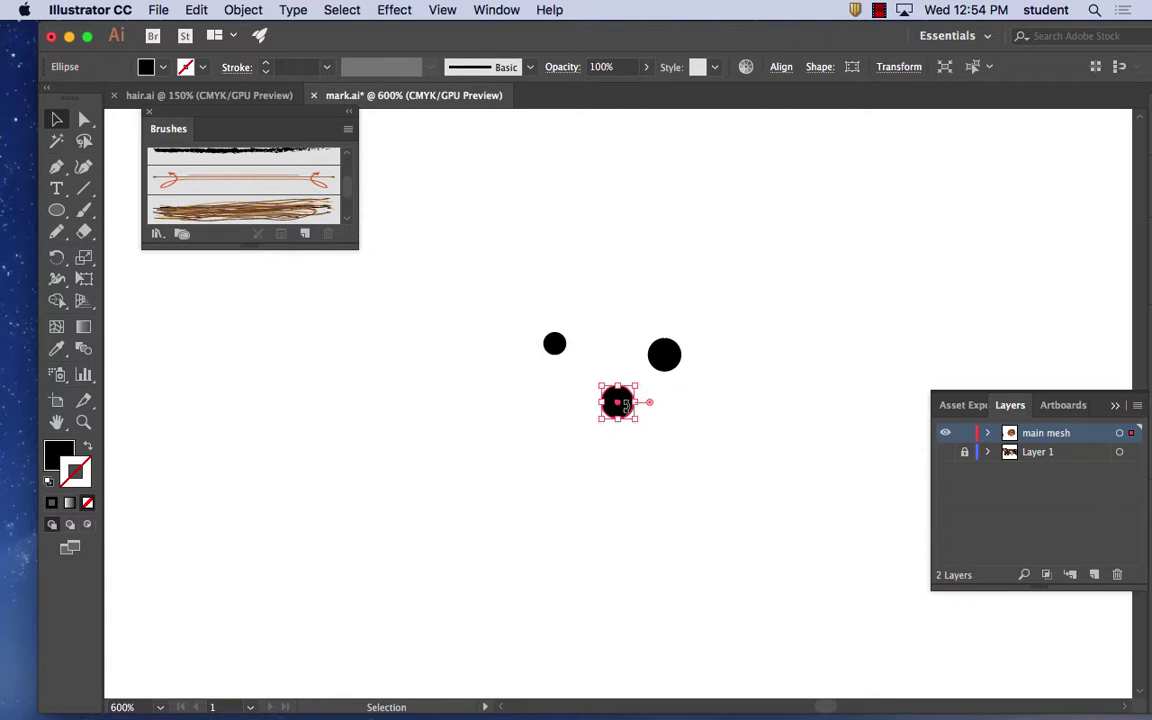
pyautogui.moveTo(674, 369); pyautogui.dragTo(576, 429)
pyautogui.click(670, 361)
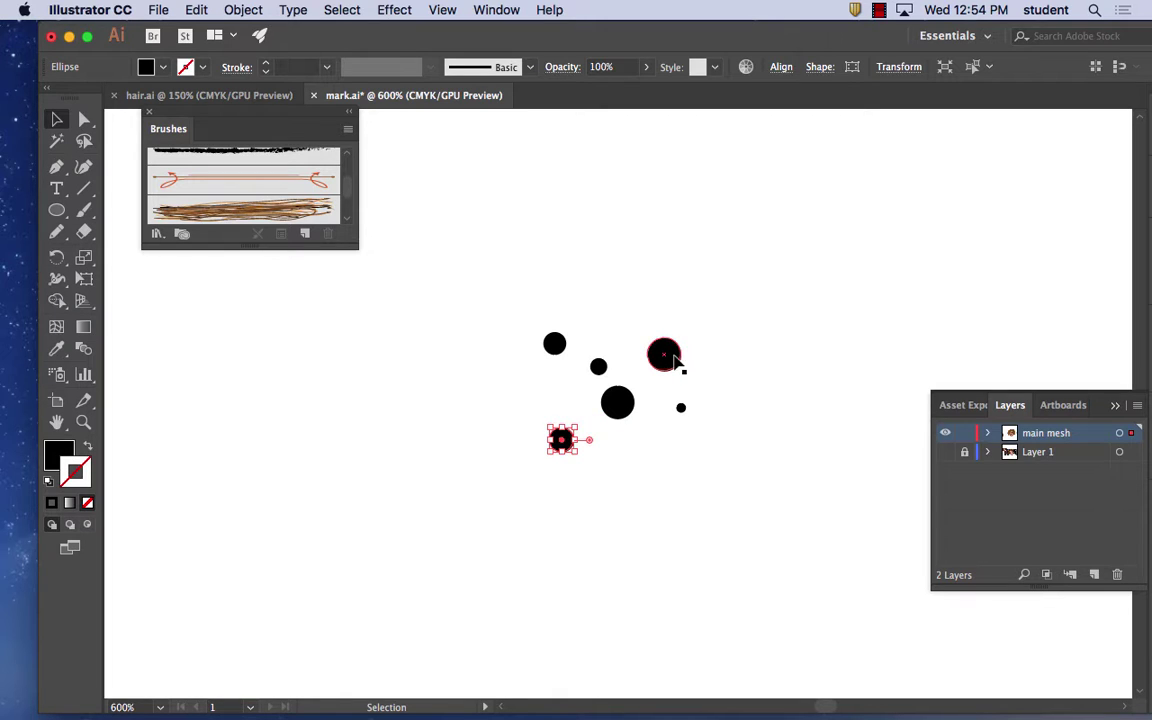
pyautogui.moveTo(675, 362); pyautogui.dragTo(577, 385)
pyautogui.click(736, 411)
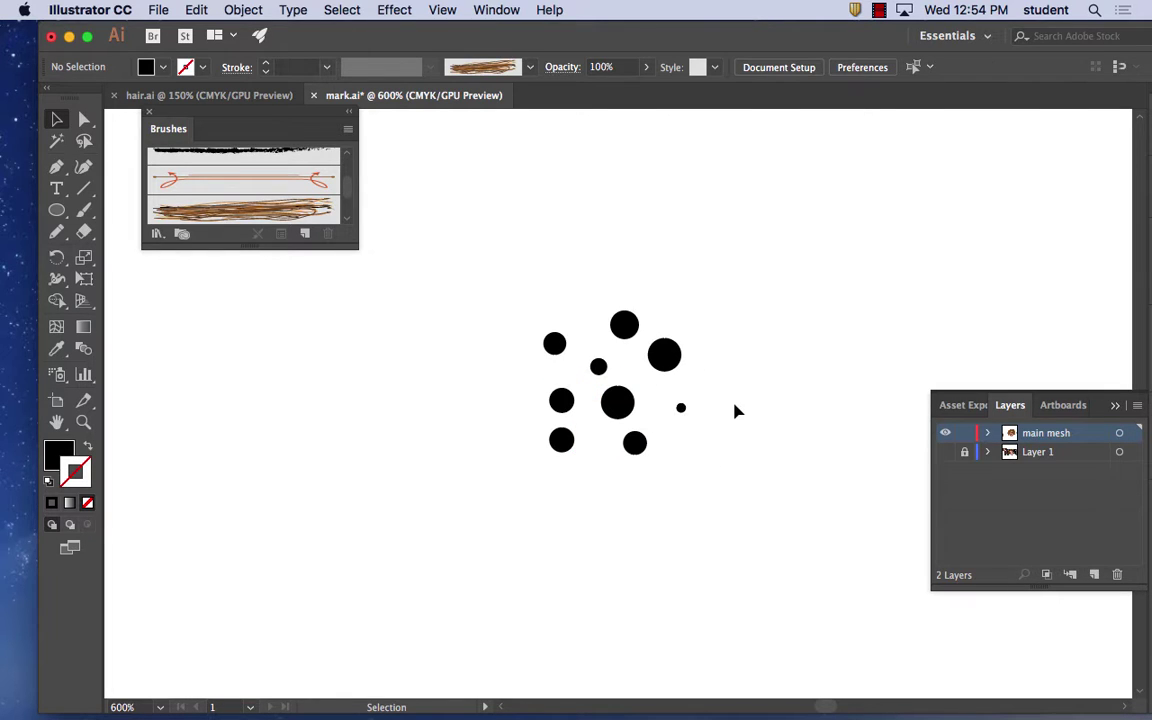
# - Recolor the large dot at the cluster's upper right with a dark gray fill
pyautogui.click(663, 354)
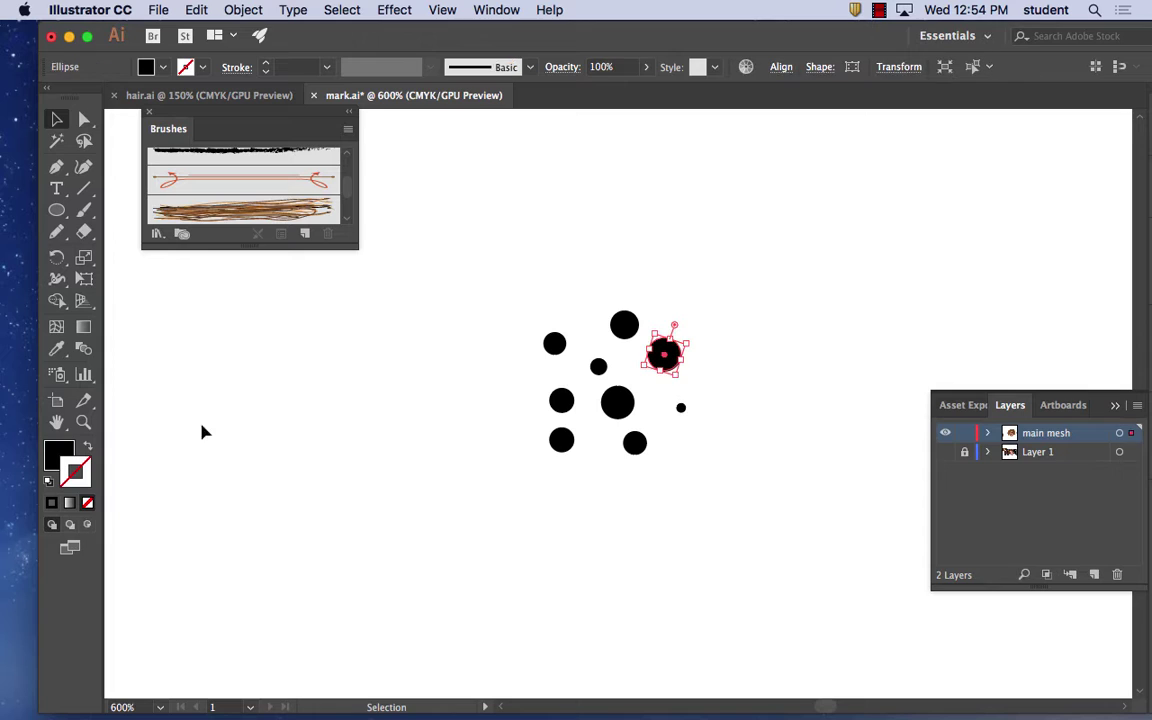
pyautogui.doubleClick(74, 465)
pyautogui.moveTo(556, 451); pyautogui.dragTo(586, 447)
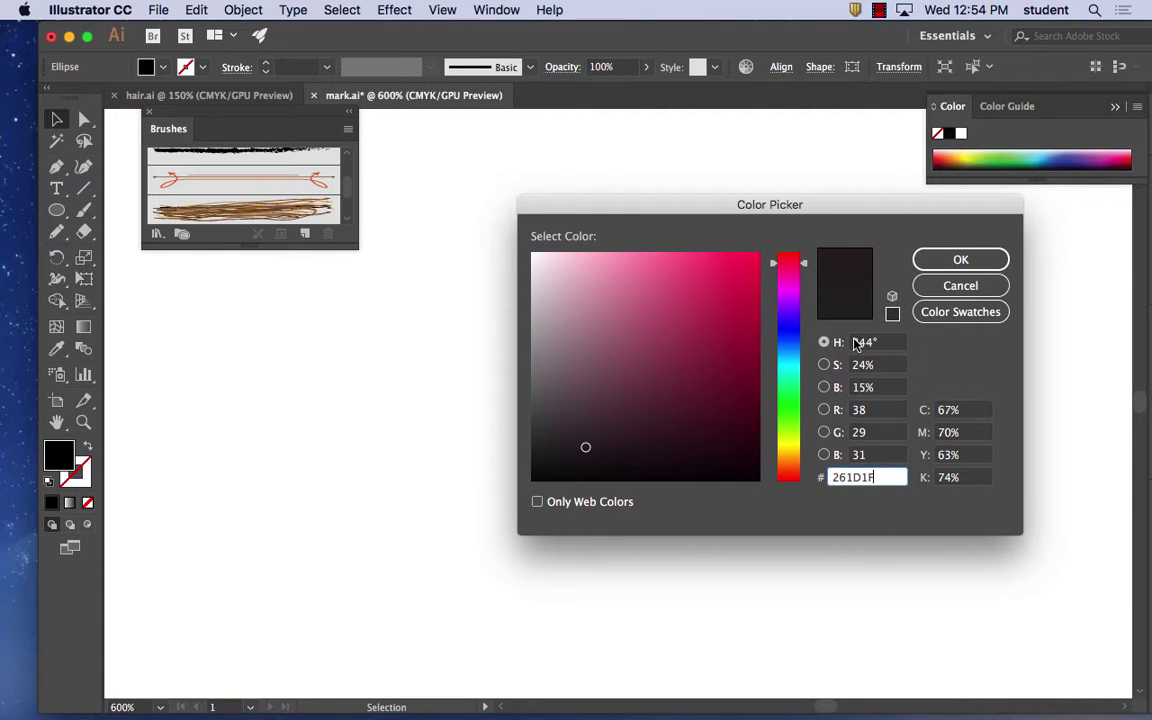
pyautogui.click(540, 372)
pyautogui.click(542, 401)
pyautogui.click(960, 259)
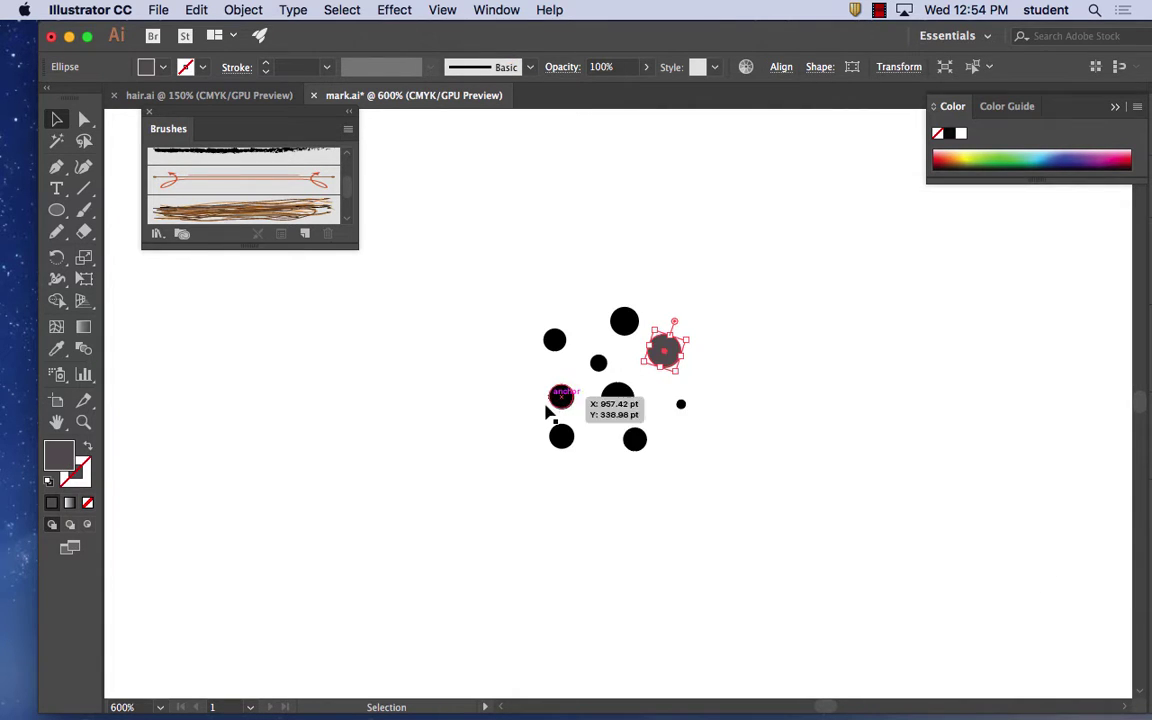
# - Change the fill of the dot at the middle left of the cluster to dark gray
pyautogui.click(562, 400)
pyautogui.doubleClick(57, 456)
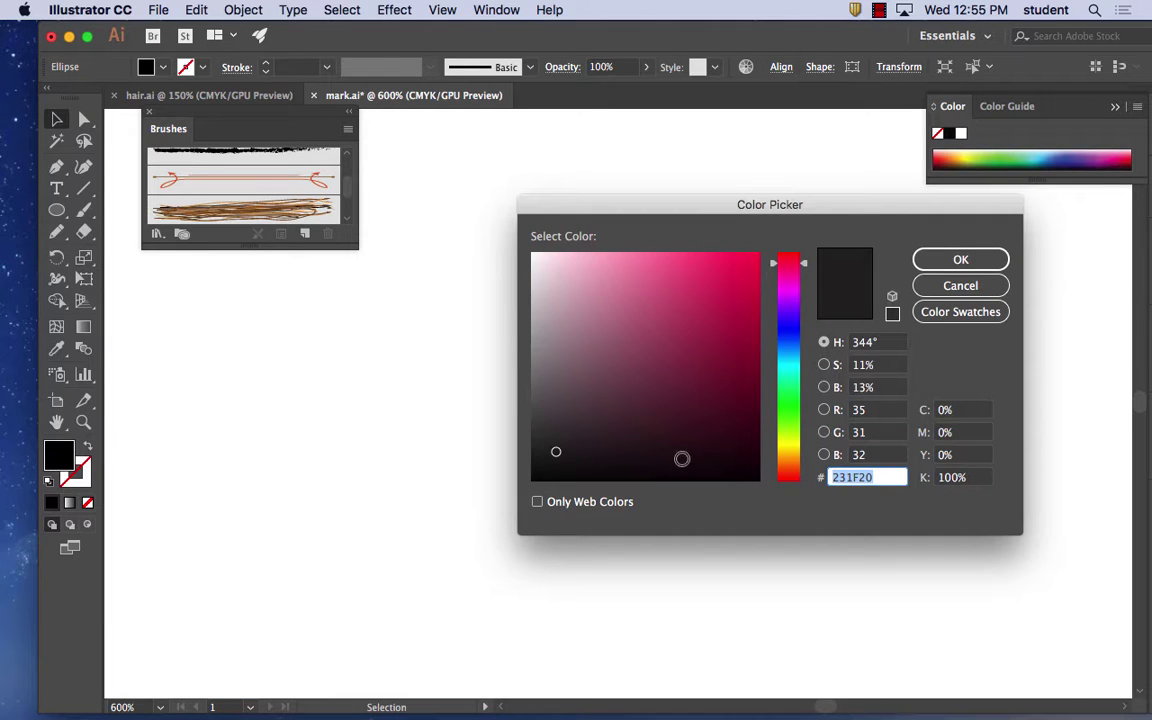
pyautogui.click(542, 403)
pyautogui.click(536, 407)
pyautogui.click(960, 259)
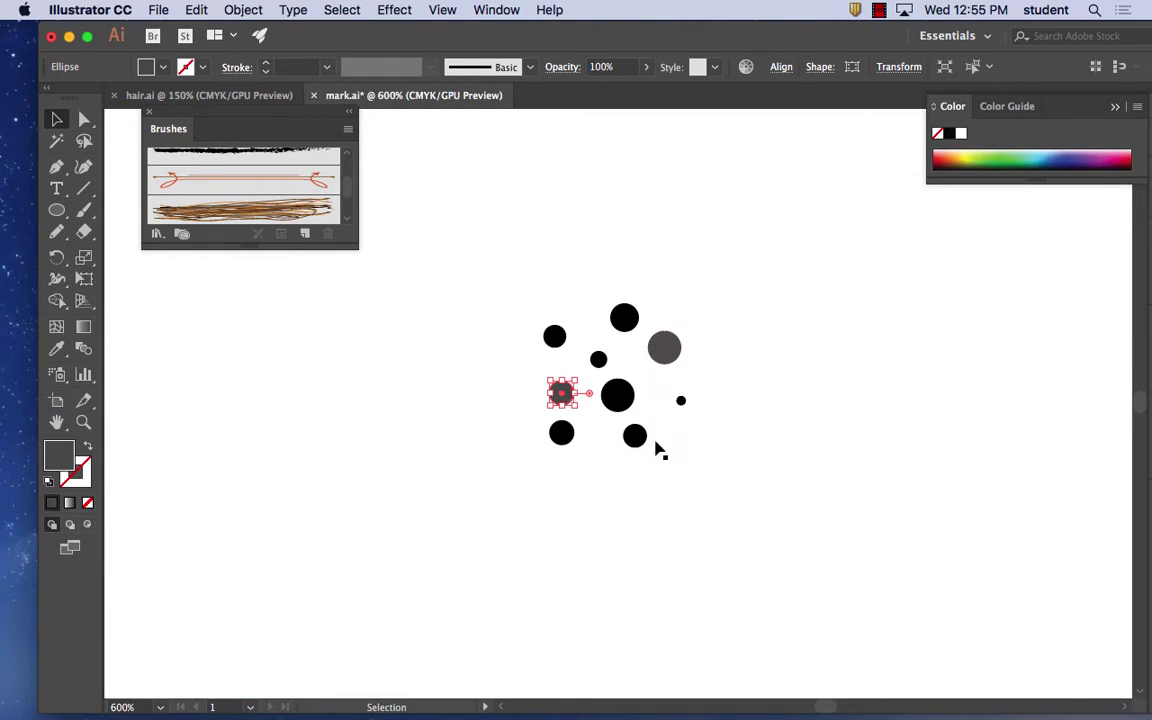
# - Give the dot at the cluster's lower right a medium-dark gray fill and deselect it
pyautogui.click(645, 437)
pyautogui.doubleClick(57, 456)
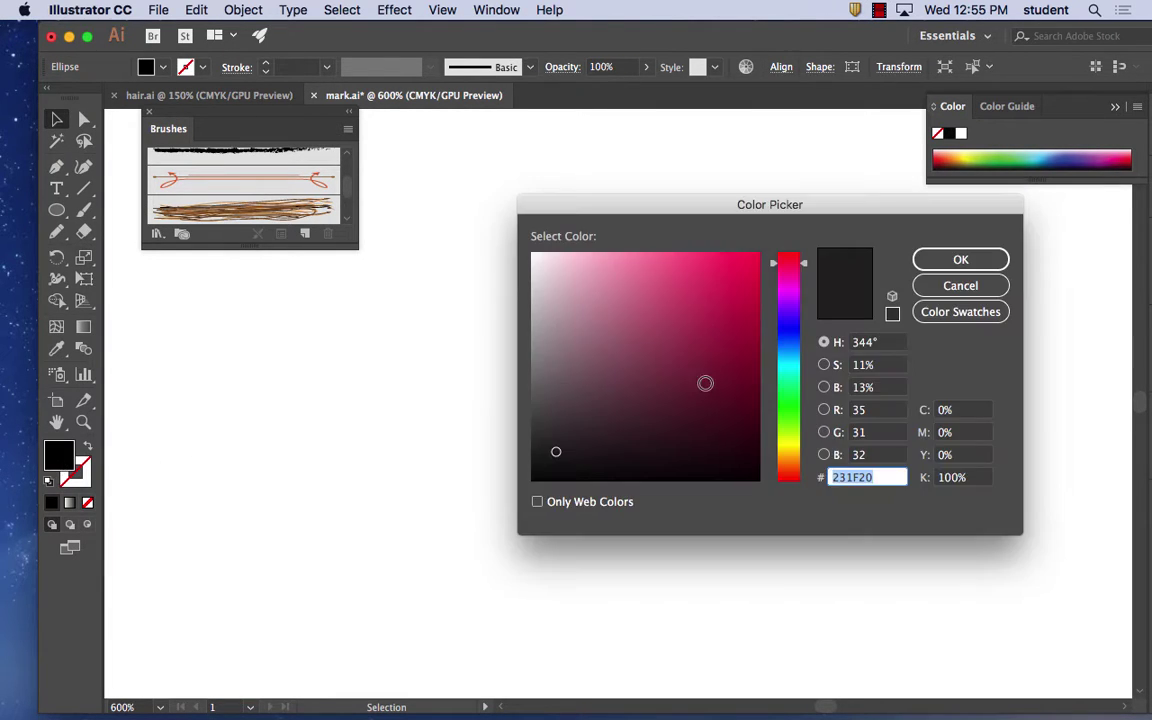
pyautogui.click(568, 396)
pyautogui.click(545, 388)
pyautogui.click(959, 258)
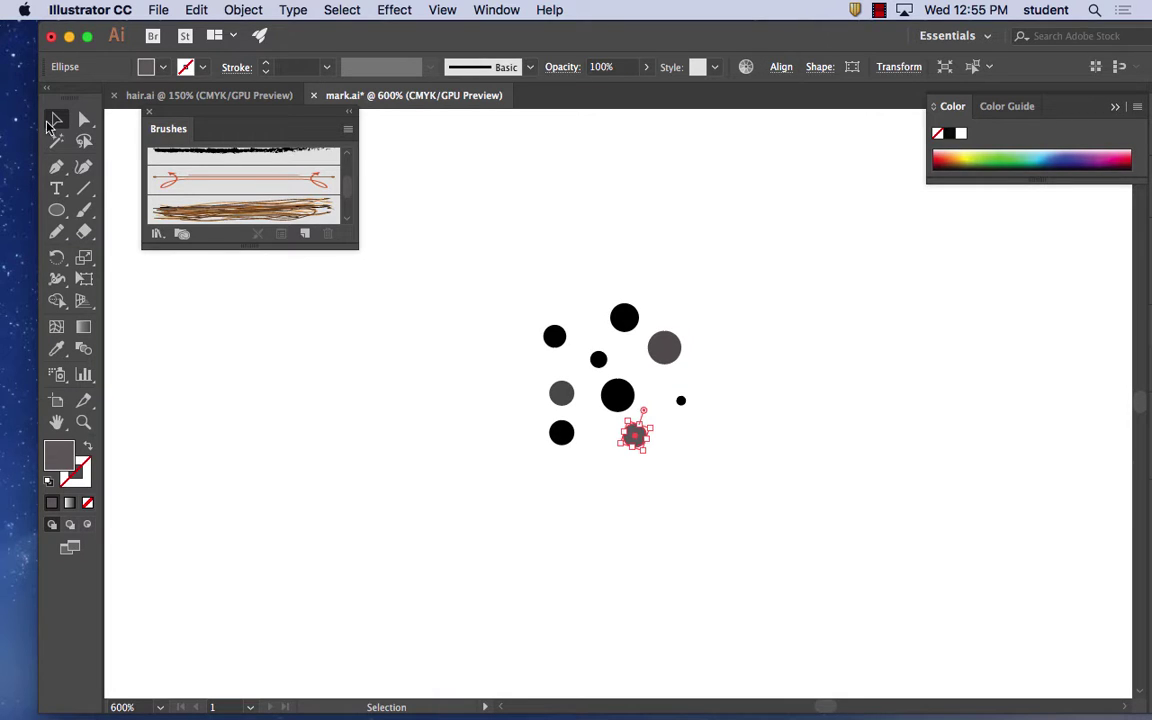
pyautogui.click(351, 383)
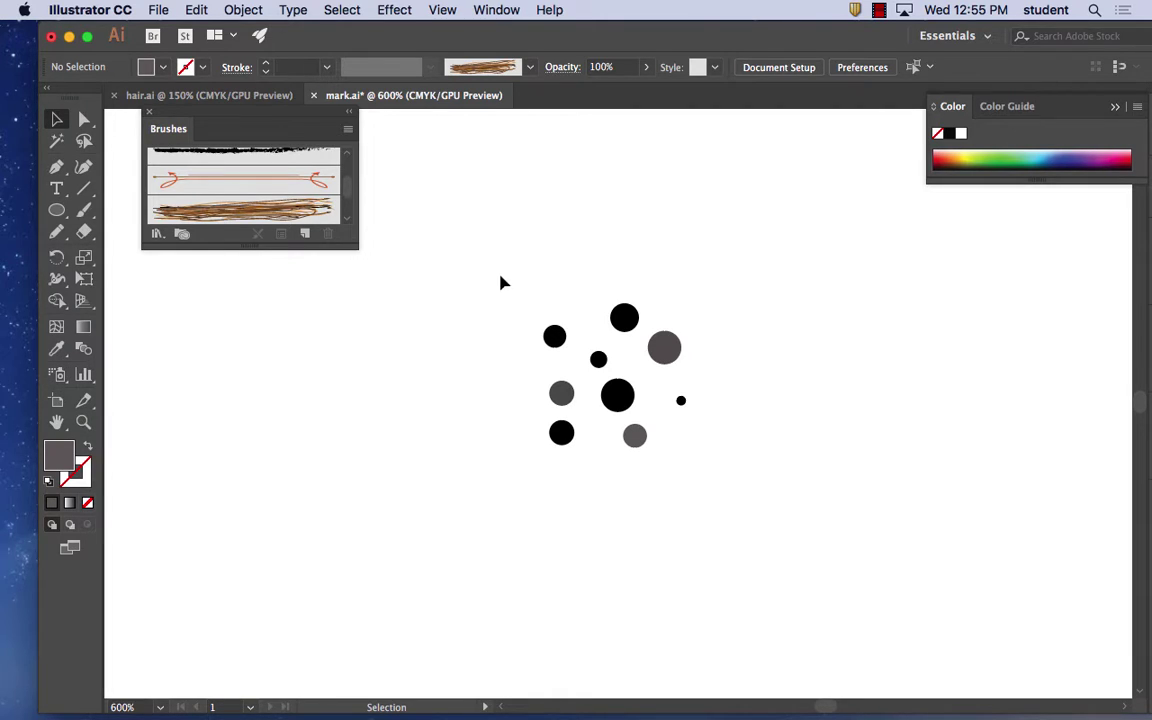
# - Select all nine dots of the cluster and show the document's symbols
pyautogui.moveTo(503, 283); pyautogui.dragTo(705, 477)
pyautogui.click(496, 9)
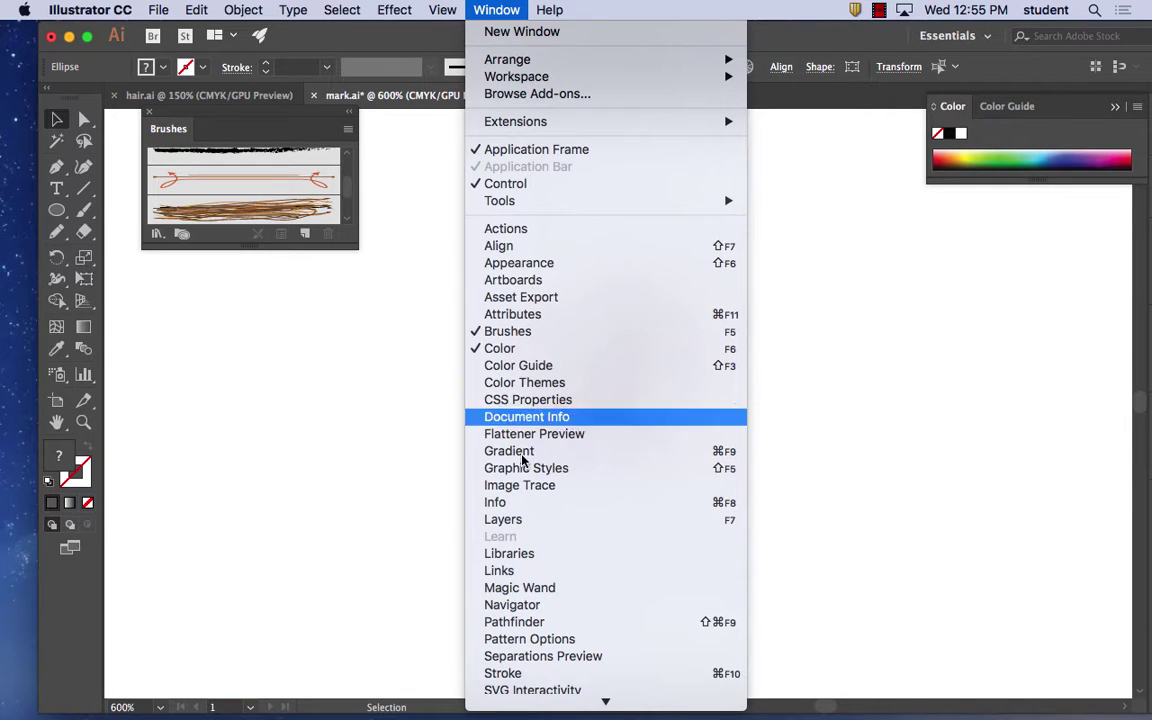
pyautogui.moveTo(559, 708)
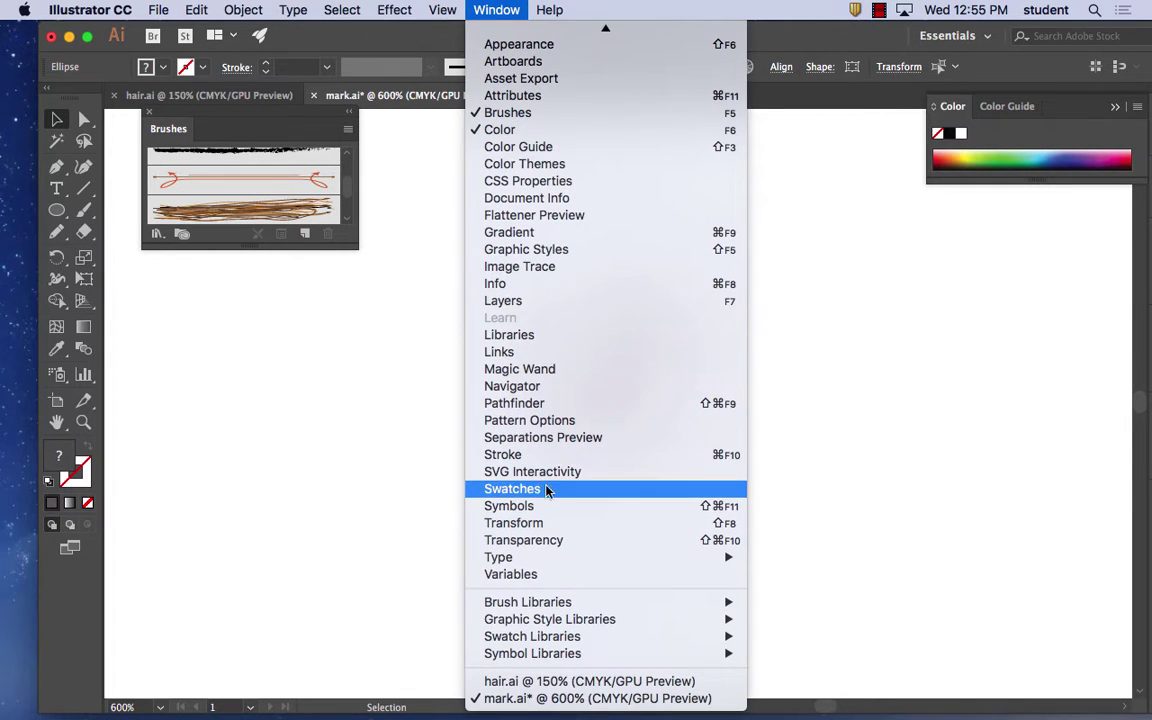
pyautogui.click(524, 507)
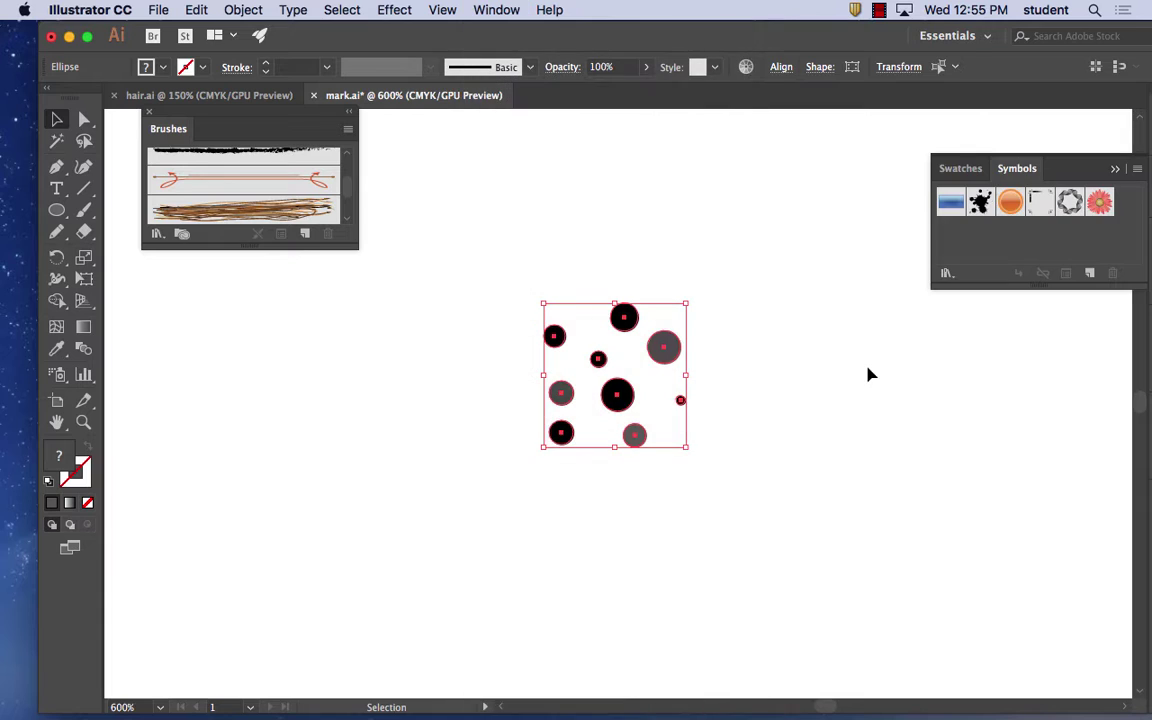
# - Turn the nine selected dots into a dynamic symbol named "stubble" and deselect the cluster
pyautogui.moveTo(679, 355); pyautogui.dragTo(991, 246)
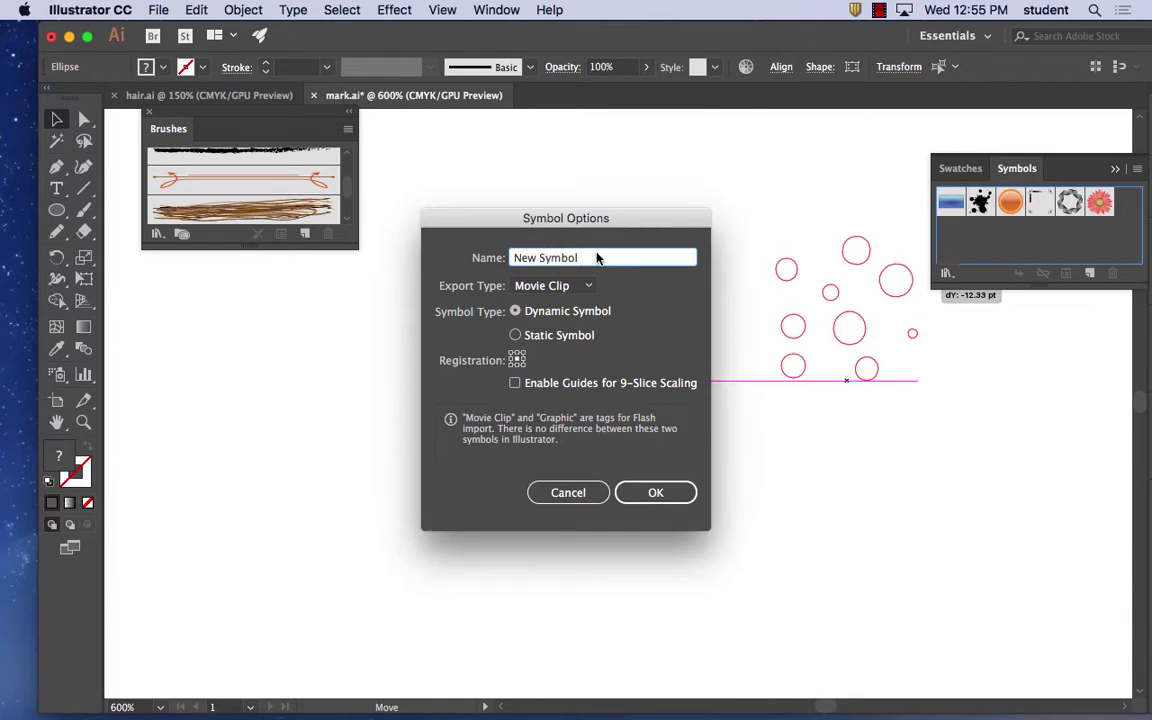
pyautogui.press('BackSpace')
pyautogui.click(663, 493)
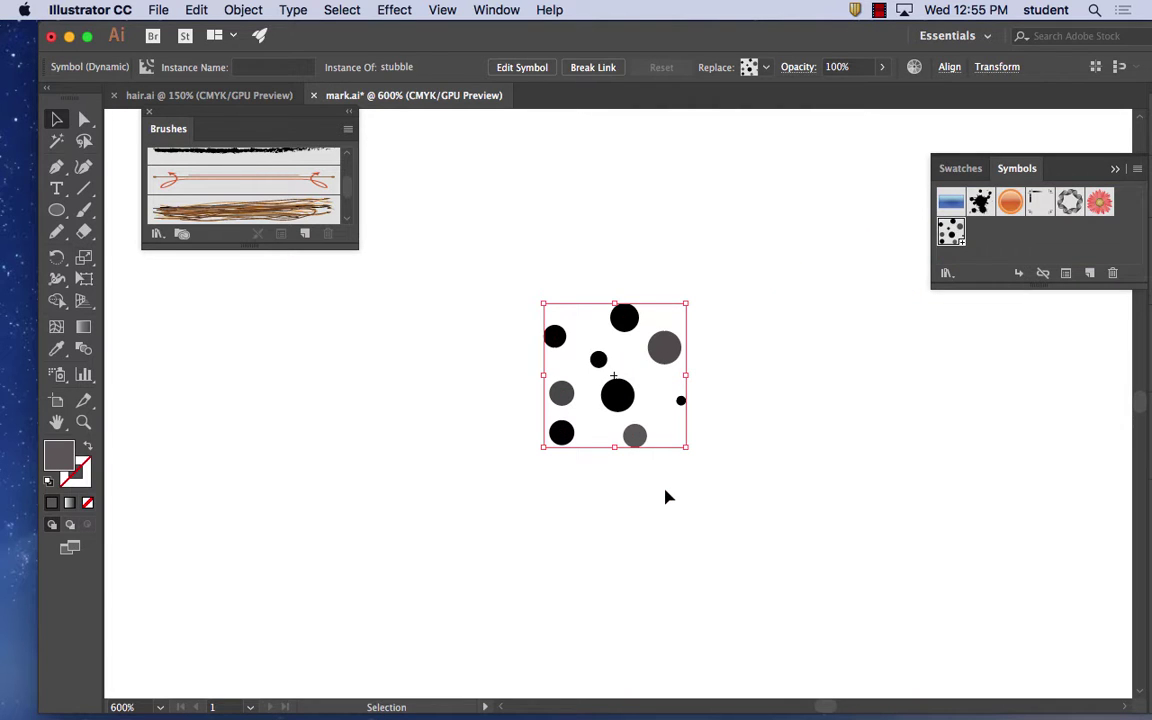
pyautogui.click(460, 357)
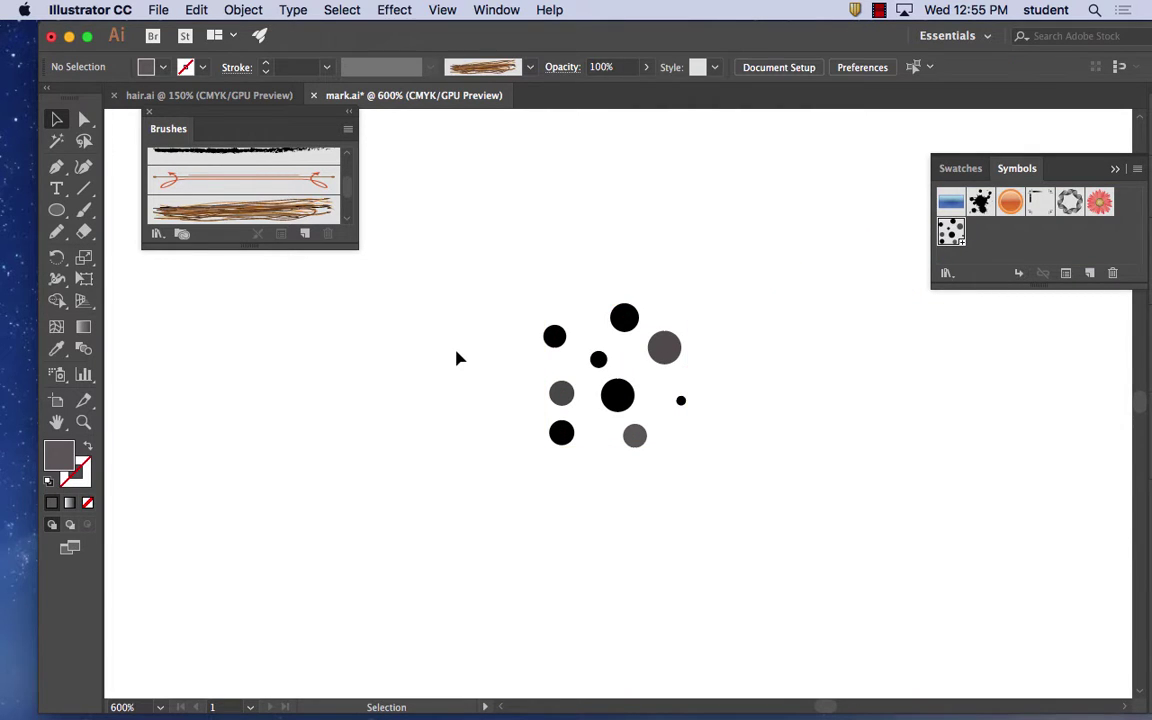
# - Spray the stubble symbol over the face's cheek and jaw beside the mouth with the Symbol Sprayer
pyautogui.press('super+minus')
pyautogui.press('super+minus')
pyautogui.press('super+minus')
pyautogui.press('super+minus')
pyautogui.press('super+minus')
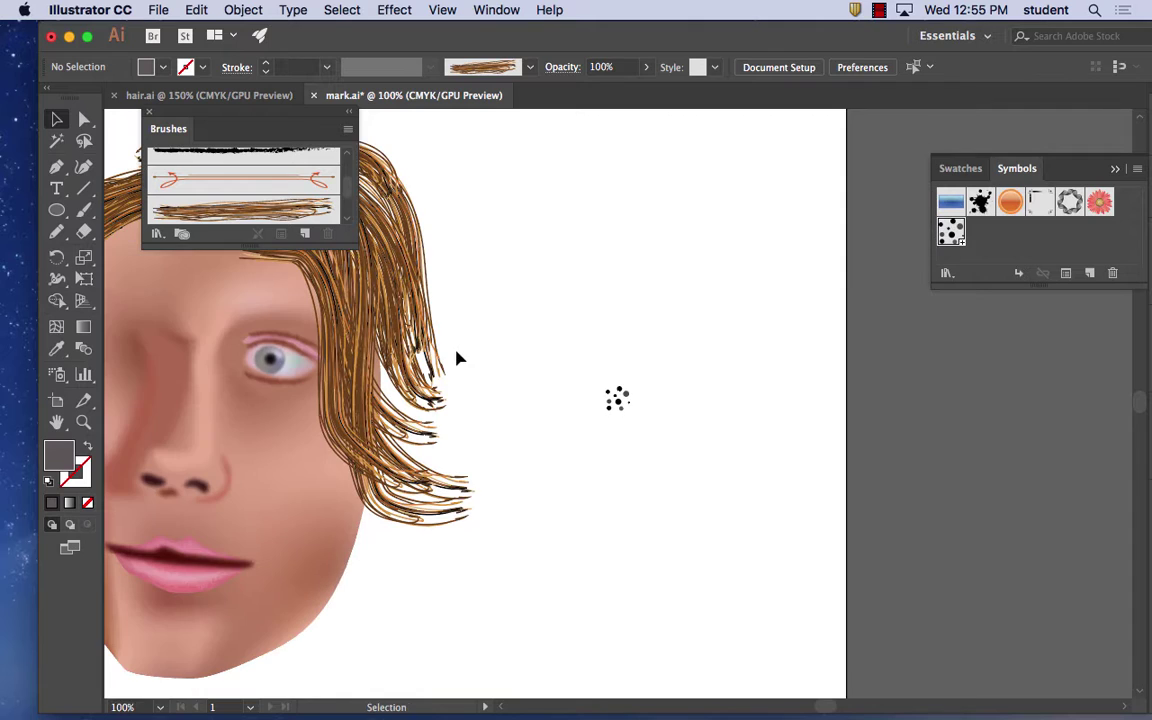
pyautogui.press('space')
pyautogui.moveTo(469, 437); pyautogui.dragTo(589, 345)
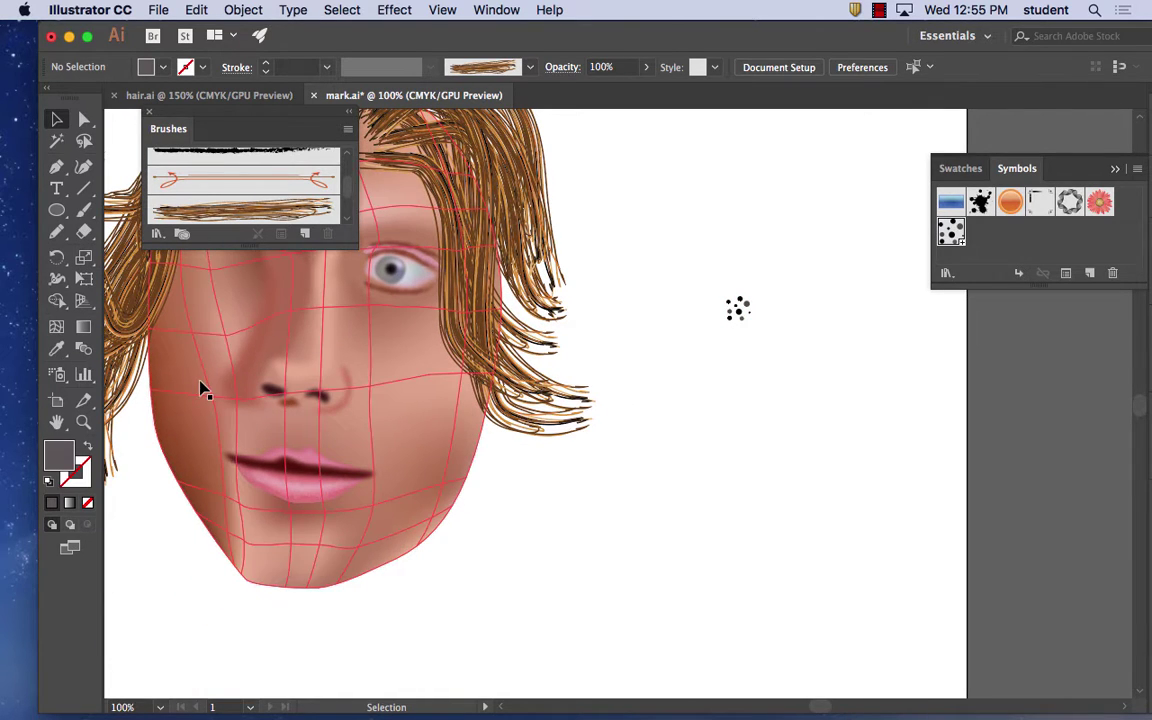
pyautogui.click(57, 379)
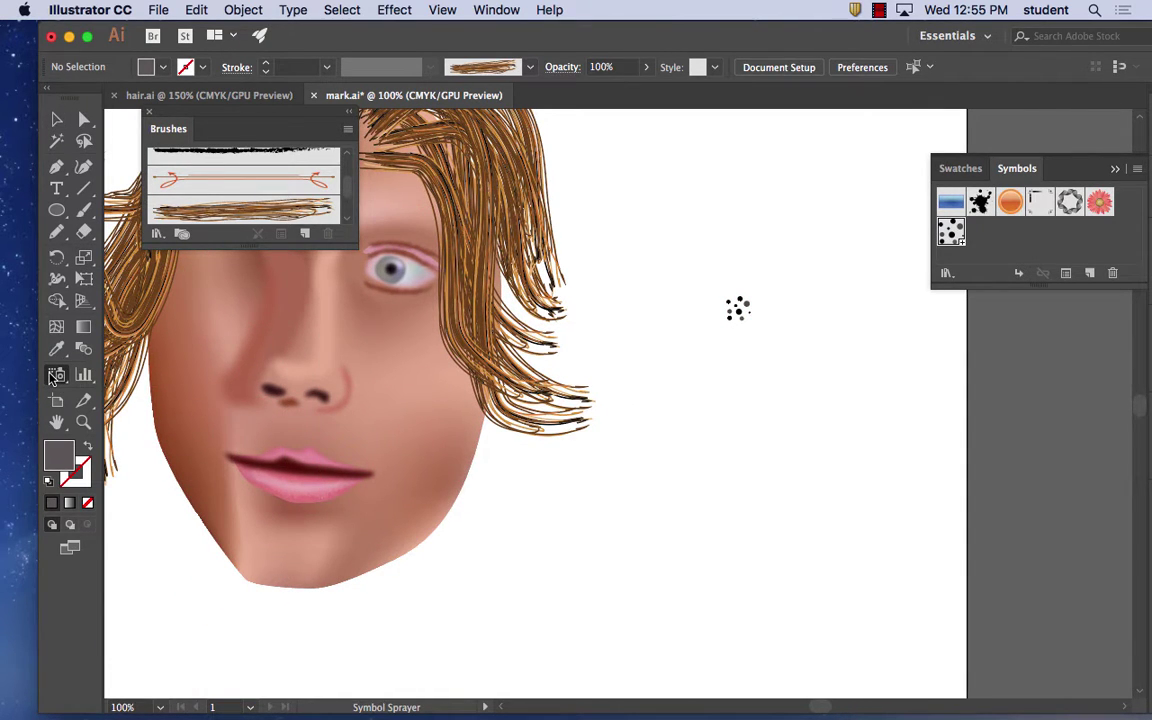
pyautogui.moveTo(53, 378); pyautogui.dragTo(143, 384)
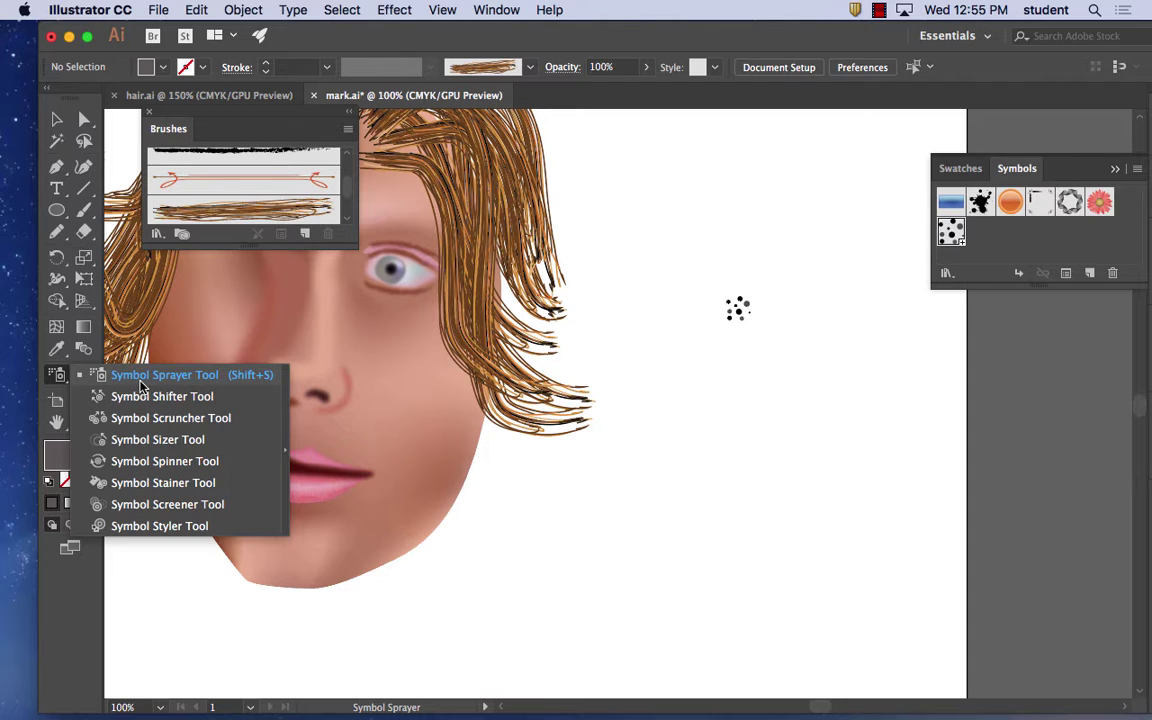
pyautogui.moveTo(141, 385); pyautogui.dragTo(143, 385)
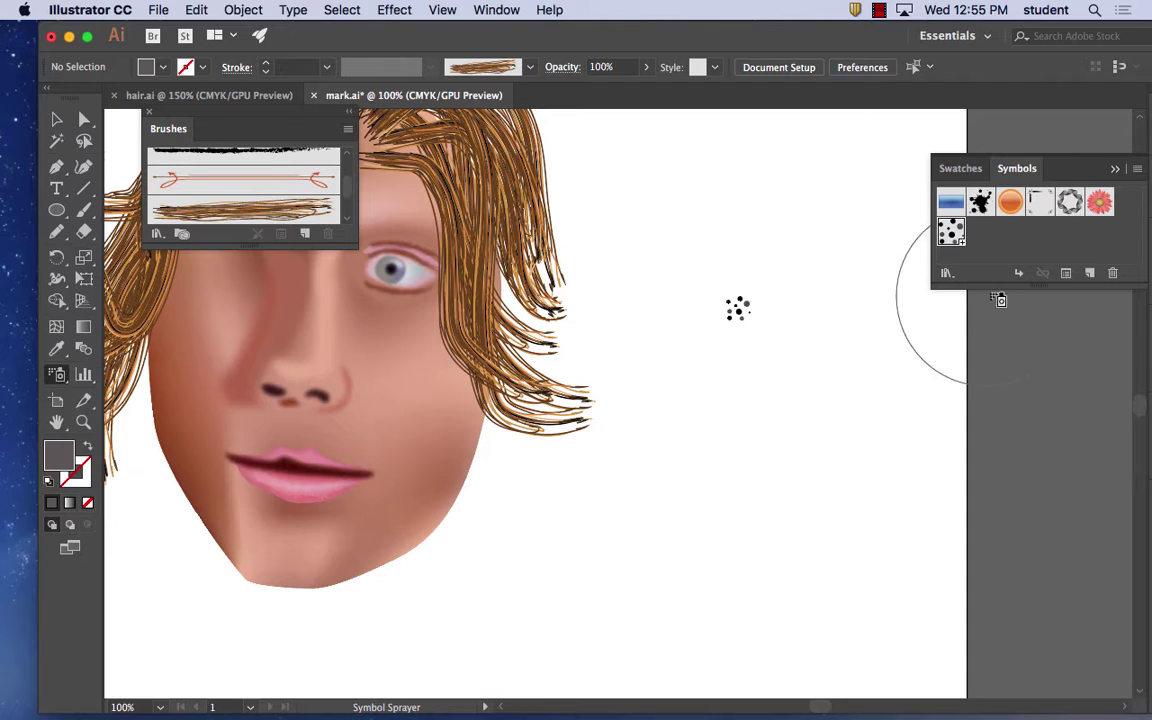
pyautogui.moveTo(450, 449)
pyautogui.mouseDown()
pyautogui.moveTo(411, 515)
pyautogui.moveTo(437, 455)
pyautogui.moveTo(419, 545)
pyautogui.mouseUp()
pyautogui.moveTo(385, 482)
pyautogui.mouseDown()
pyautogui.moveTo(439, 483)
pyautogui.moveTo(455, 425)
pyautogui.mouseUp()
pyautogui.moveTo(441, 376)
pyautogui.mouseDown()
pyautogui.moveTo(449, 412)
pyautogui.moveTo(419, 463)
pyautogui.moveTo(437, 458)
pyautogui.moveTo(427, 446)
pyautogui.mouseUp()
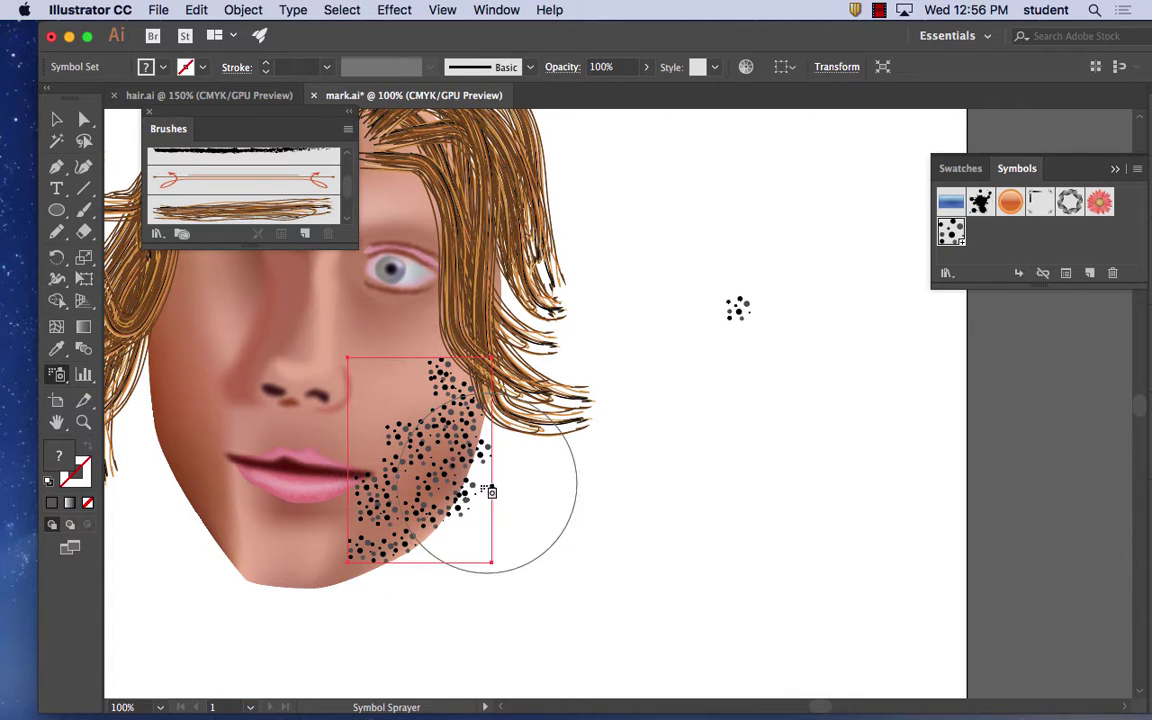
# - Pull the sprayed stubble closer together along the cheek with the Symbol Scruncher
pyautogui.click(57, 376)
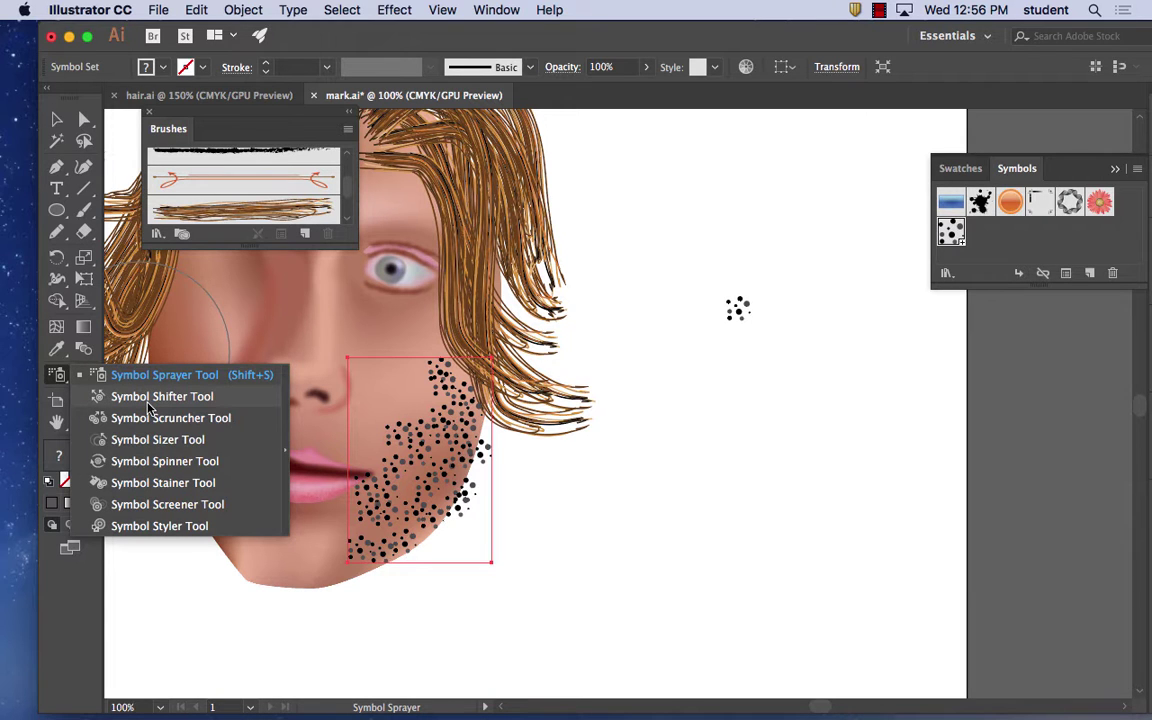
pyautogui.click(148, 424)
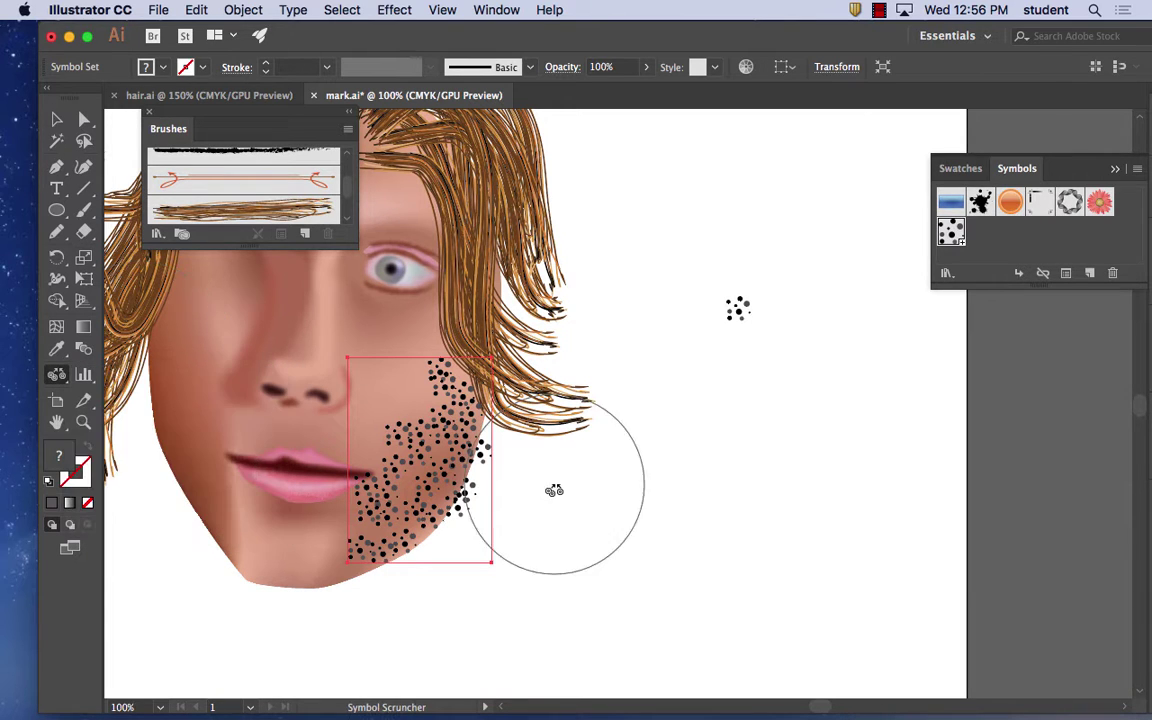
pyautogui.moveTo(425, 465)
pyautogui.mouseDown()
pyautogui.moveTo(442, 458)
pyautogui.moveTo(463, 411)
pyautogui.mouseUp()
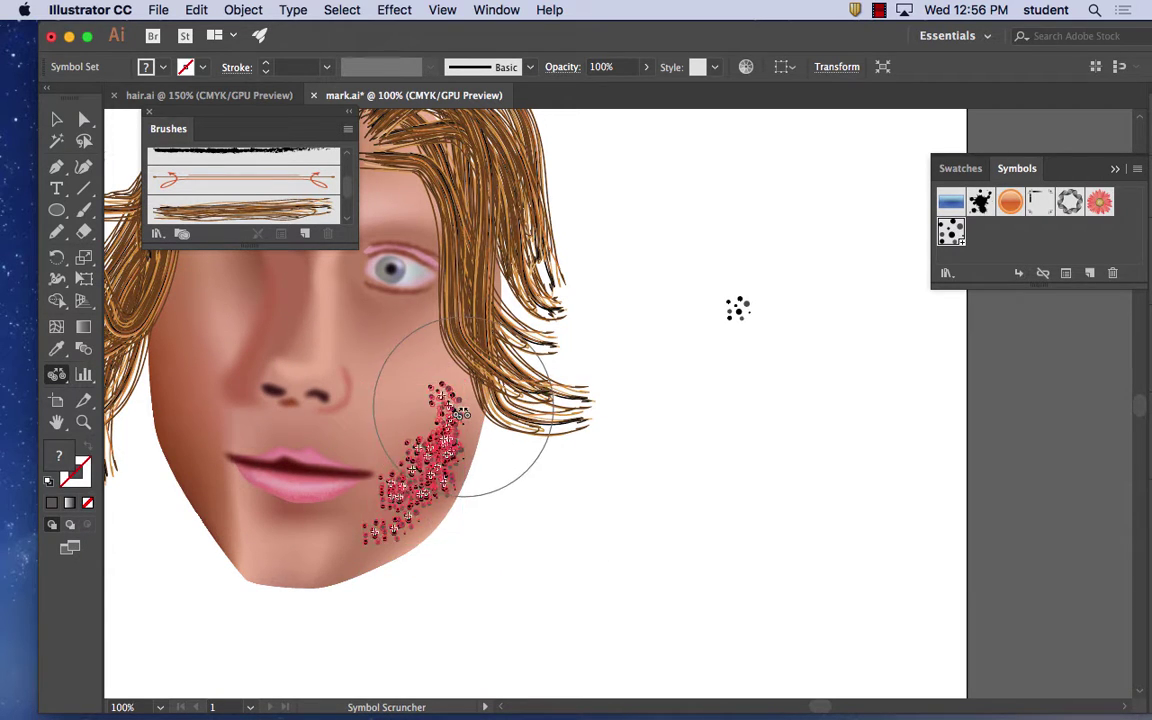
# - Try enlarging the stubble dots on the cheek with the Symbol Sizer and undo the sizing
pyautogui.click(57, 374)
pyautogui.click(158, 443)
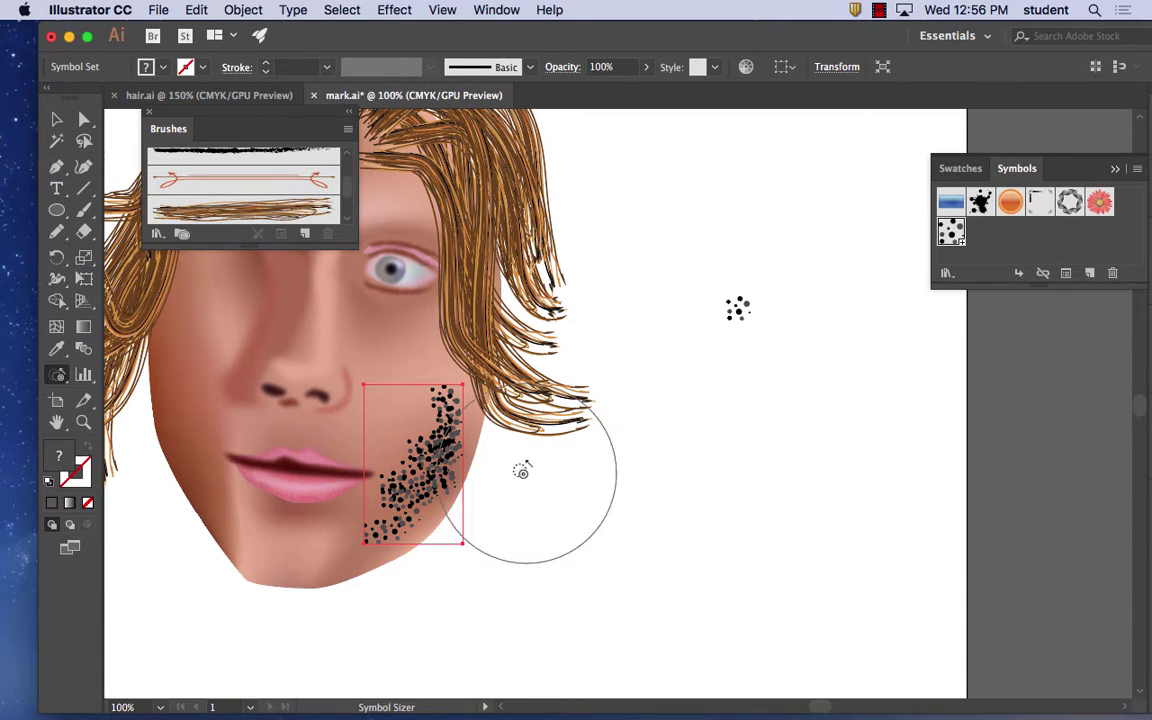
pyautogui.moveTo(522, 470)
pyautogui.mouseDown()
pyautogui.moveTo(437, 483)
pyautogui.moveTo(450, 400)
pyautogui.mouseUp()
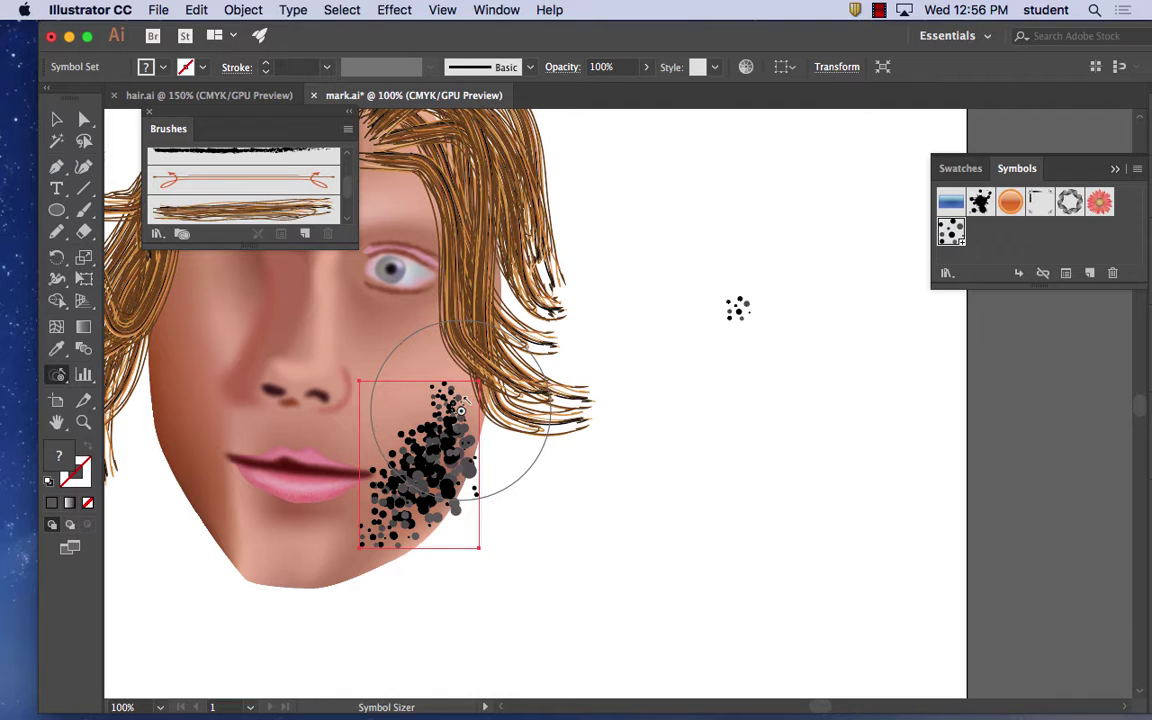
pyautogui.click(197, 10)
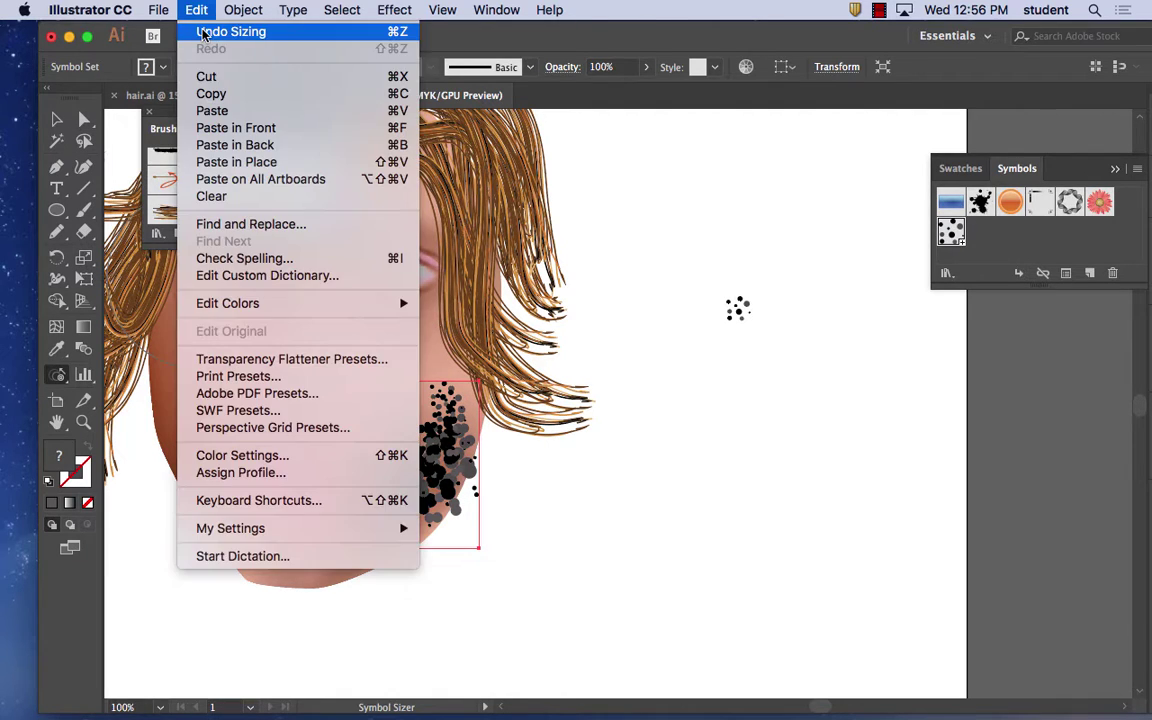
pyautogui.click(230, 32)
# - Make the cheek stubble semi-transparent with the Symbol Screener, undoing the overly strong first pass and applying a lighter one
pyautogui.click(58, 374)
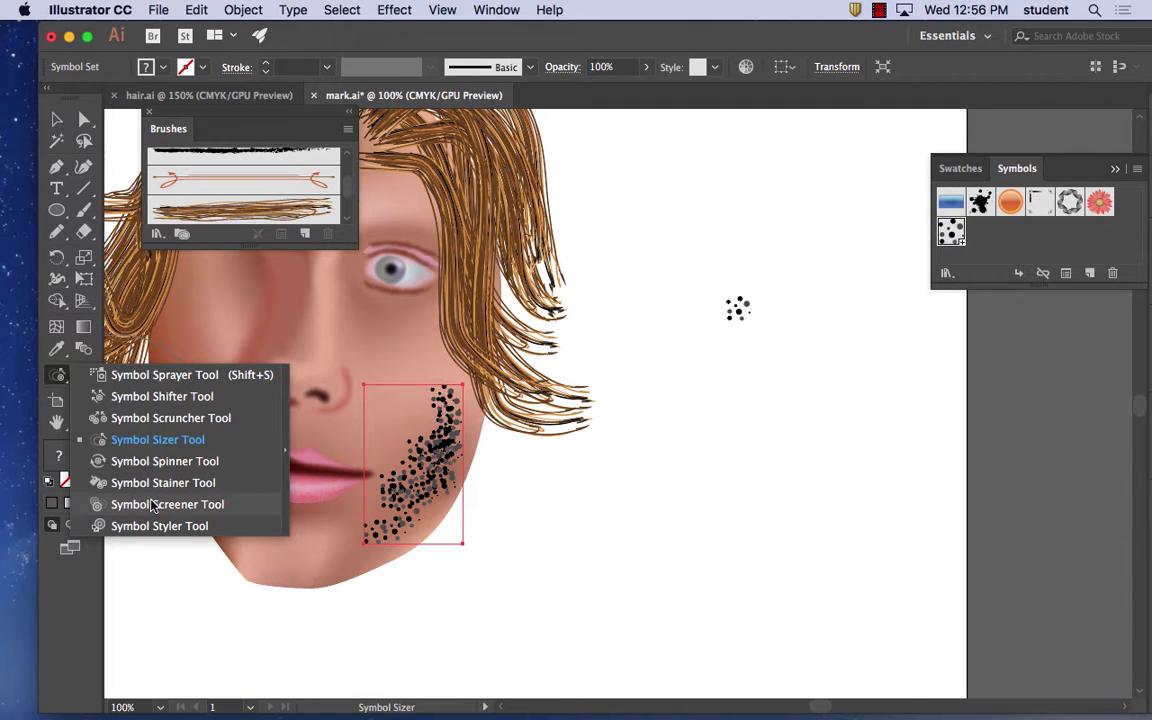
pyautogui.click(152, 505)
pyautogui.moveTo(457, 501)
pyautogui.mouseDown()
pyautogui.moveTo(418, 486)
pyautogui.moveTo(411, 501)
pyautogui.moveTo(450, 461)
pyautogui.moveTo(458, 425)
pyautogui.mouseUp()
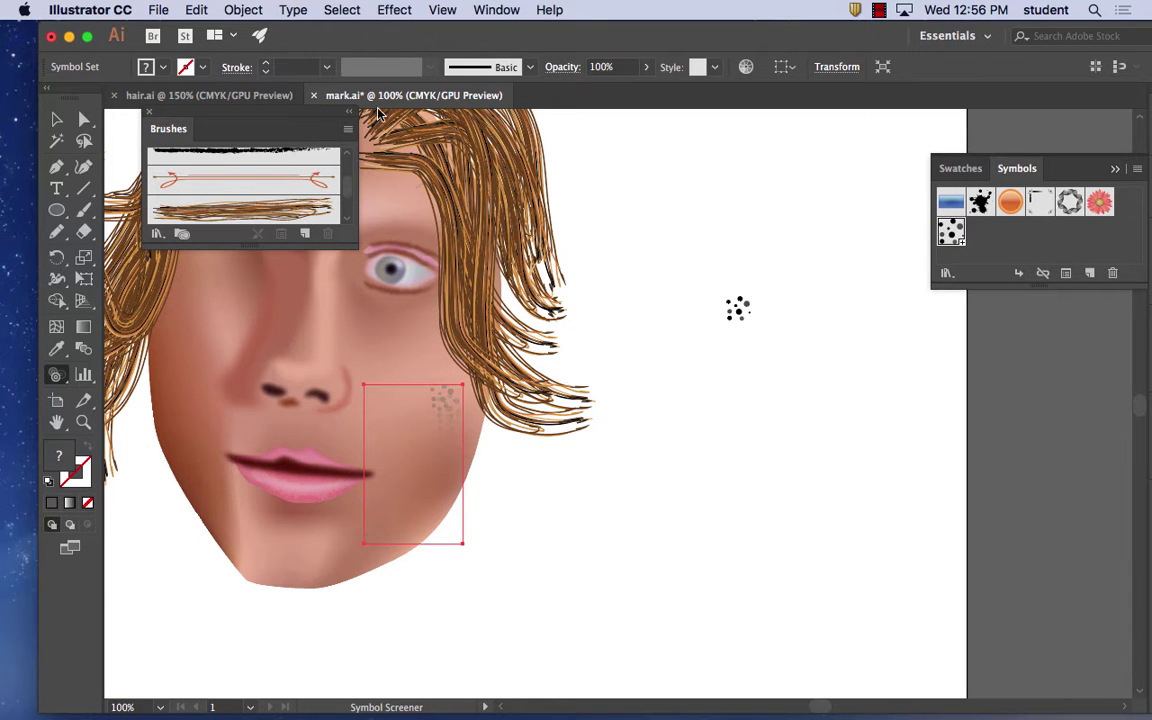
pyautogui.click(192, 10)
pyautogui.click(204, 33)
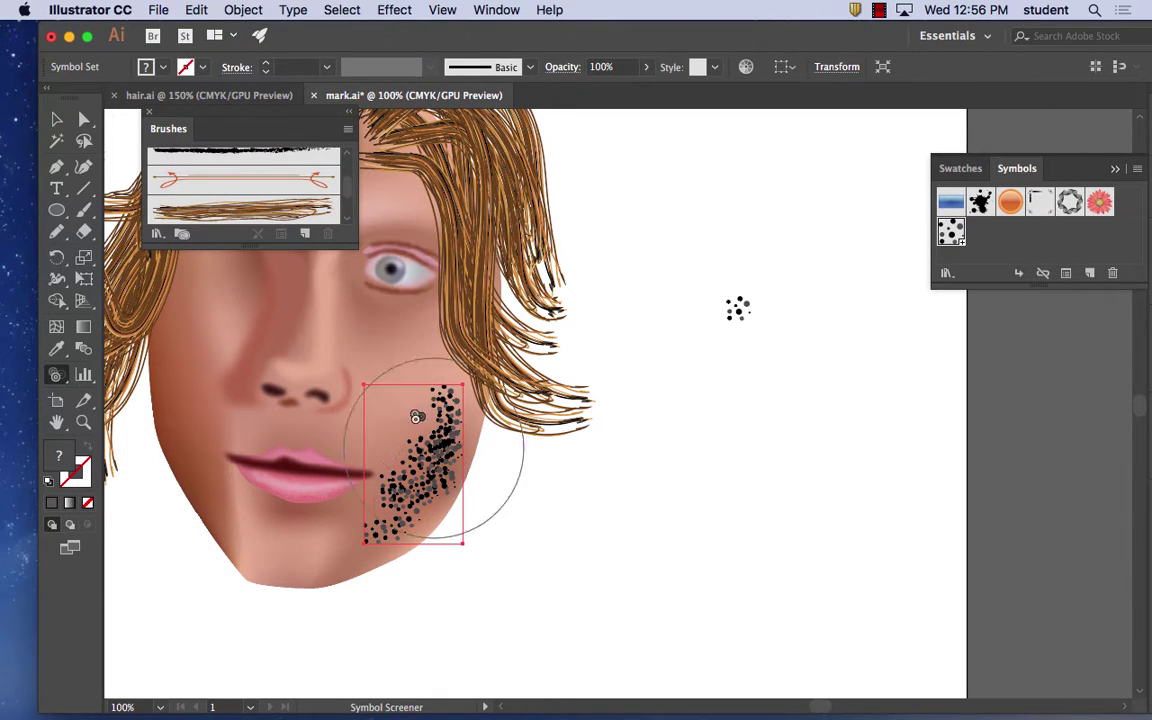
pyautogui.moveTo(417, 411)
pyautogui.mouseDown()
pyautogui.moveTo(381, 554)
pyautogui.moveTo(327, 587)
pyautogui.mouseUp()
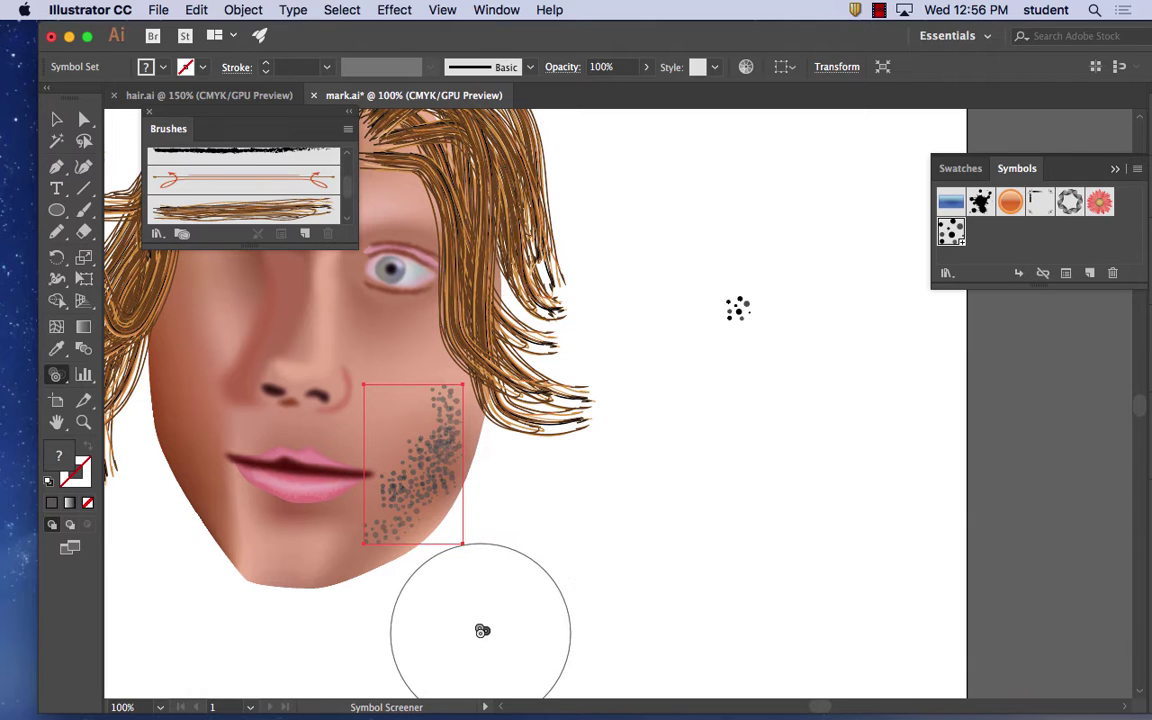
pyautogui.press('super+equal')
pyautogui.press('super+equal')
pyautogui.press('super+equal')
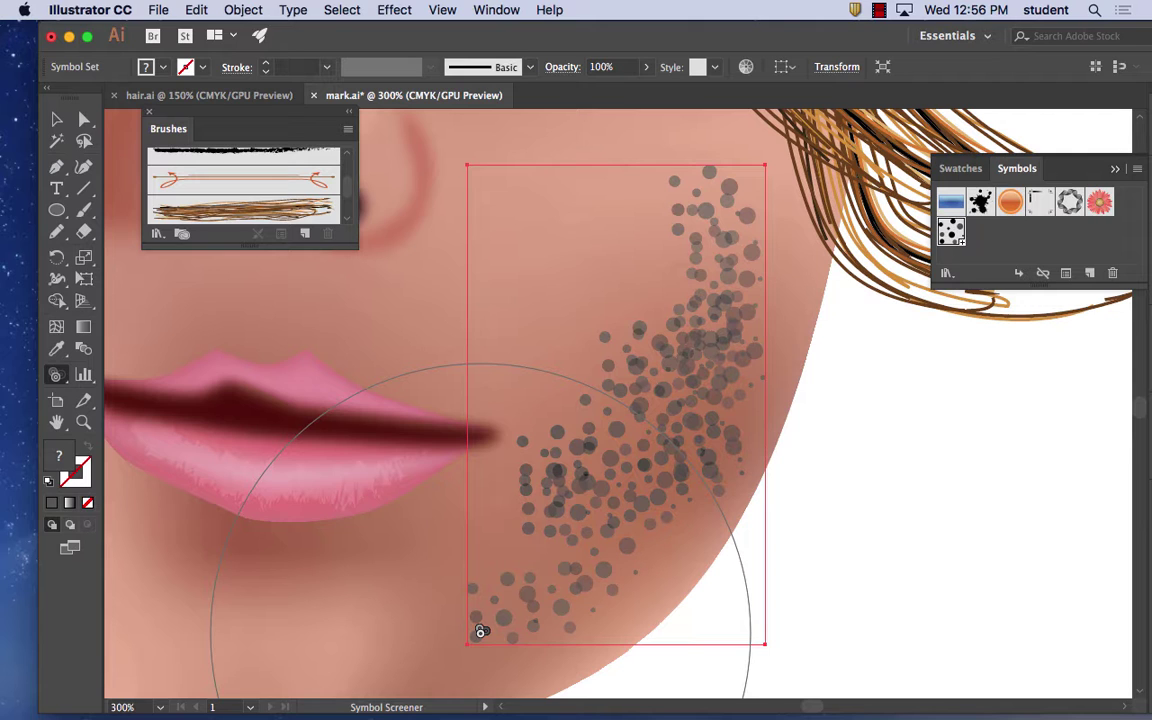
pyautogui.press('super+minus')
pyautogui.press('super+minus')
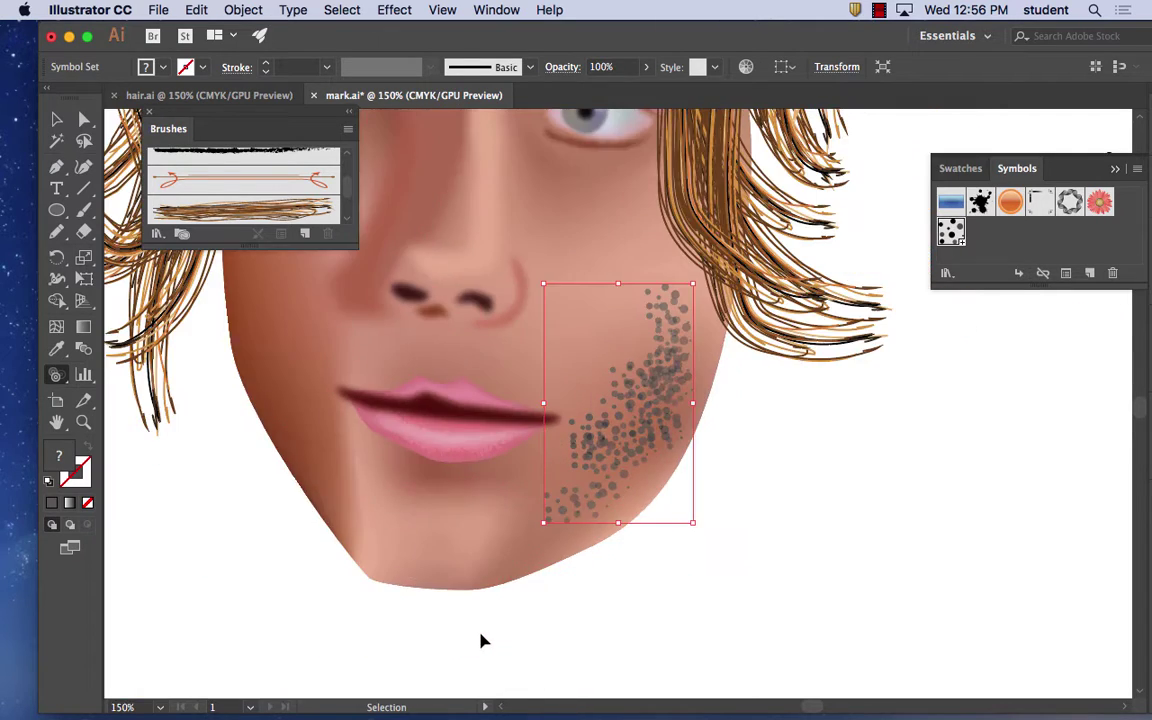
pyautogui.moveTo(784, 386); pyautogui.dragTo(441, 435)
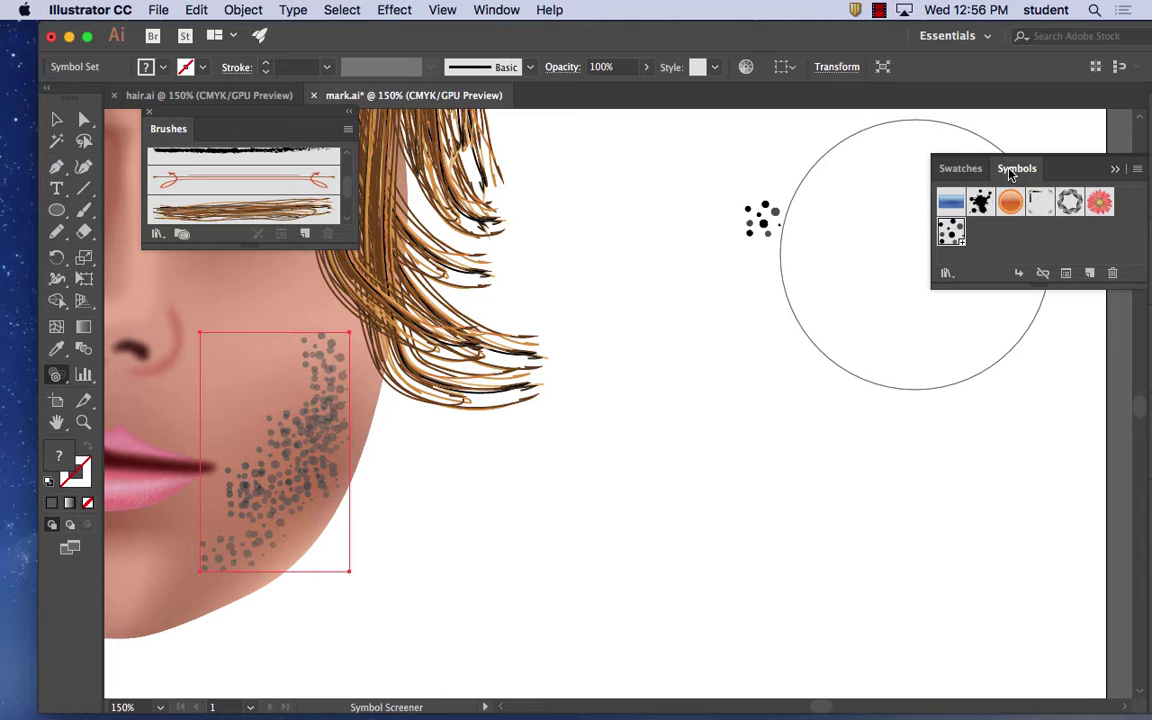
pyautogui.click(55, 377)
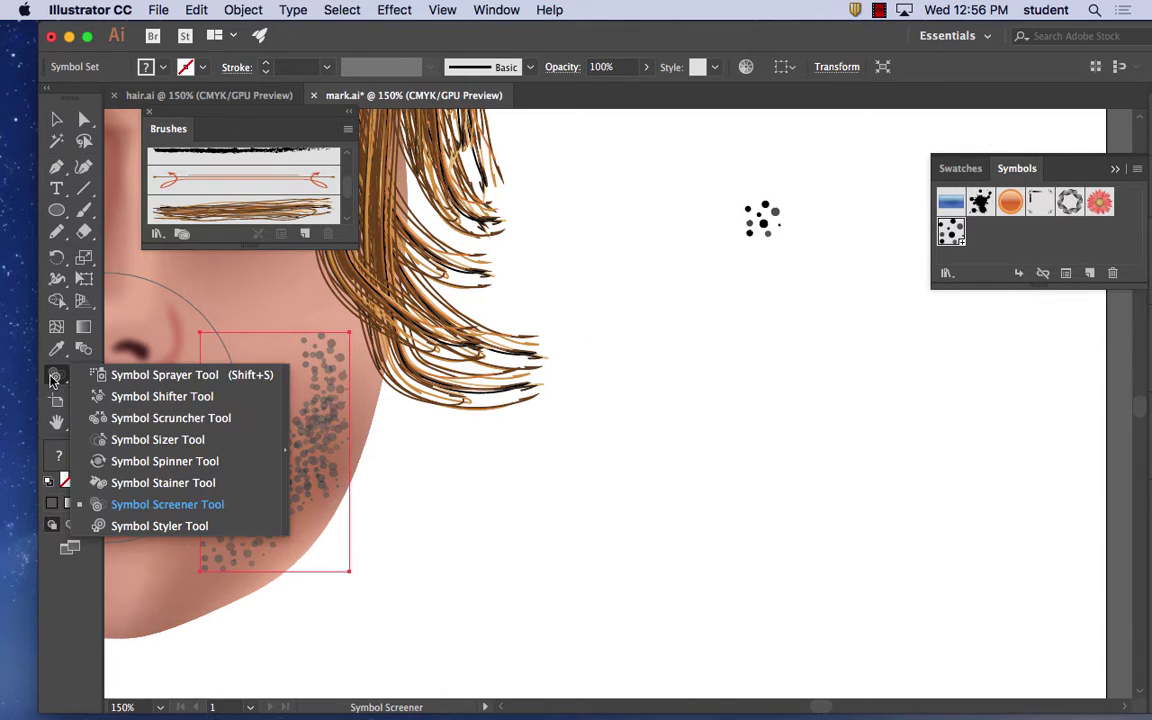
pyautogui.click(130, 378)
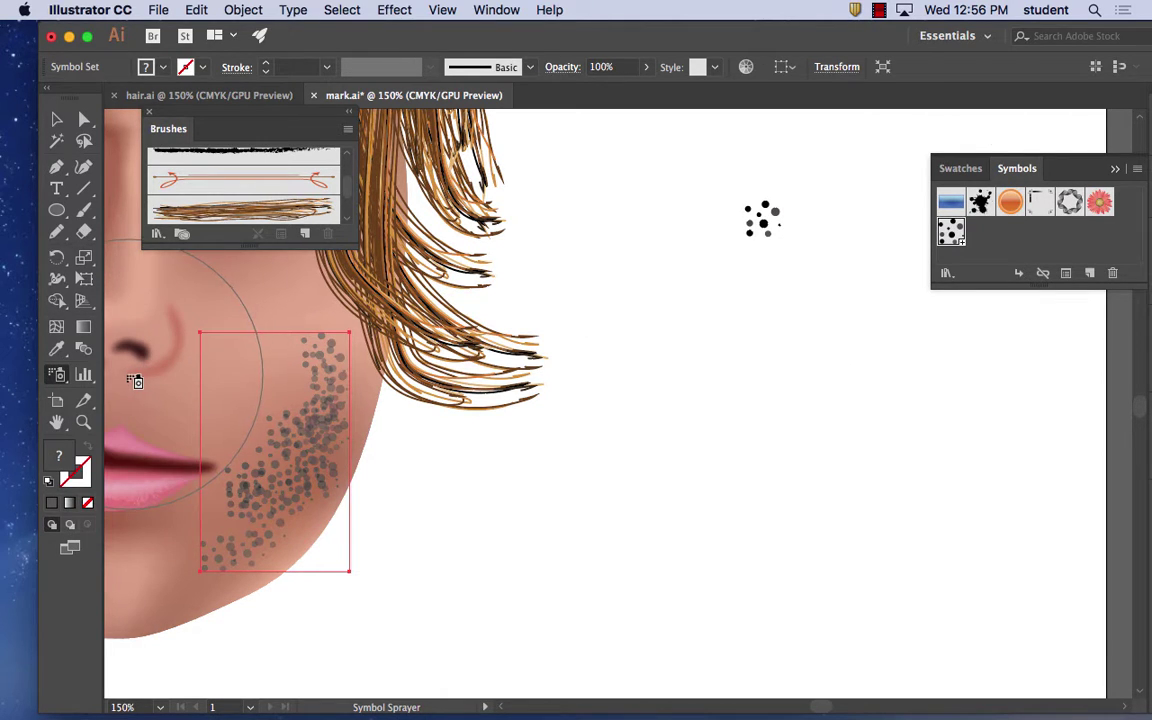
pyautogui.click(57, 376)
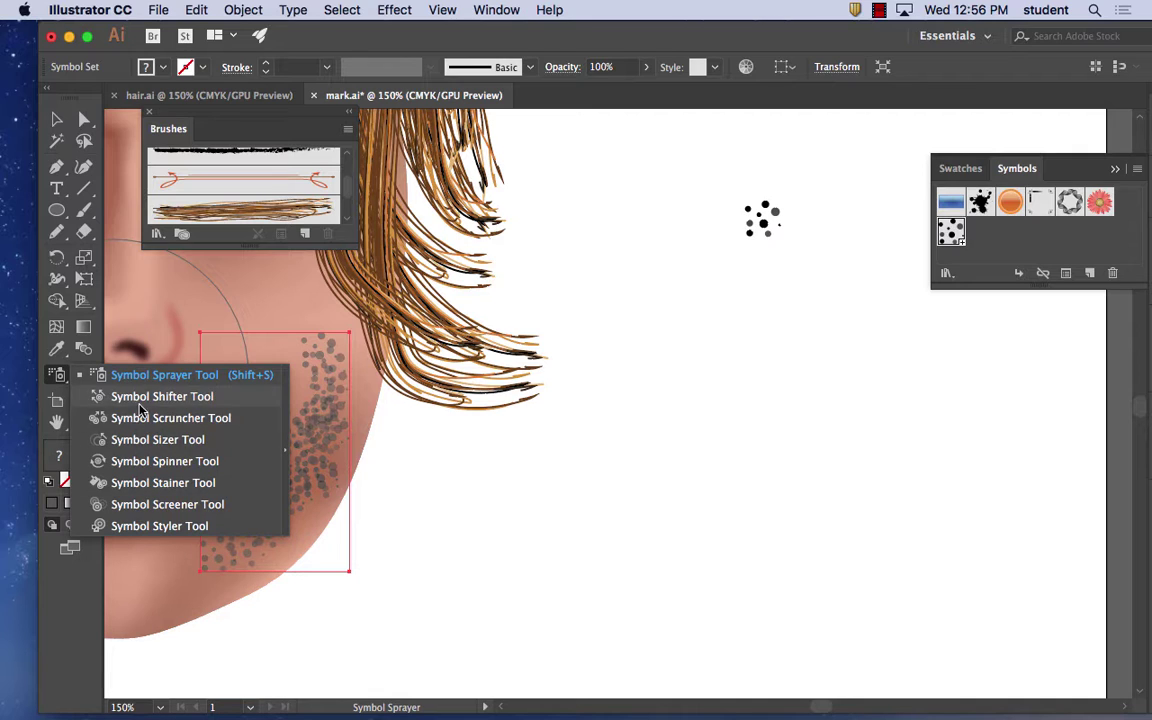
pyautogui.click(140, 378)
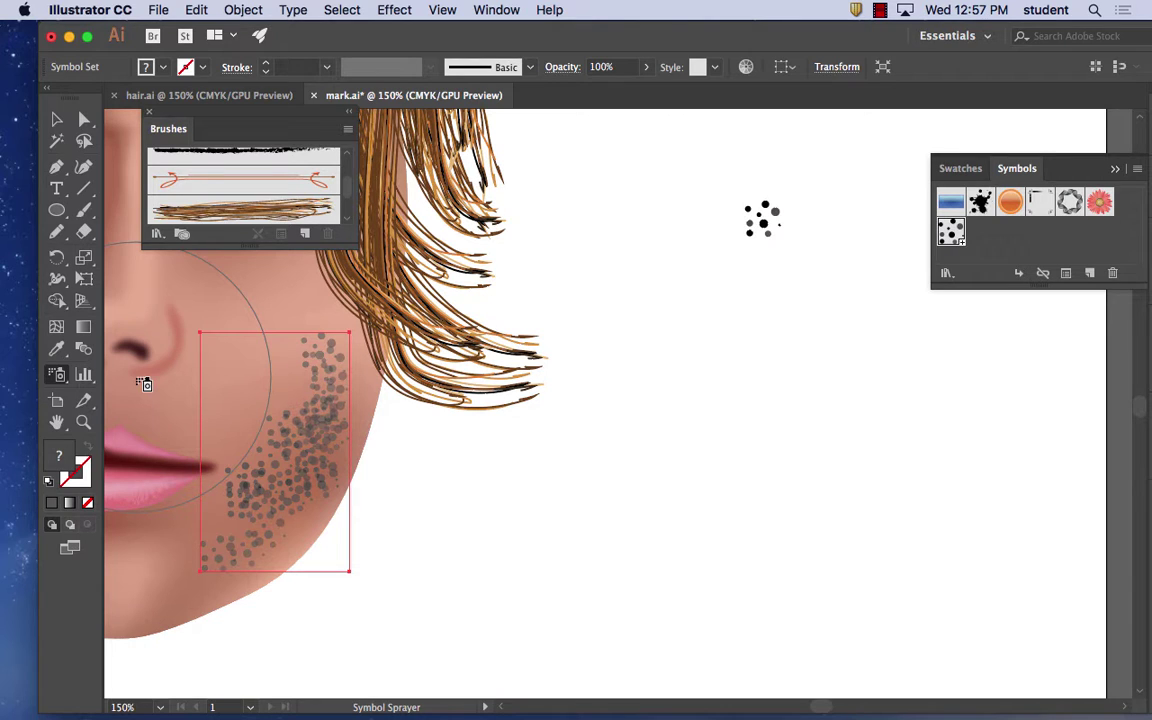
# - Select the stubble dot cluster beside the face and place the enlarged brush collection just below it
pyautogui.click(57, 119)
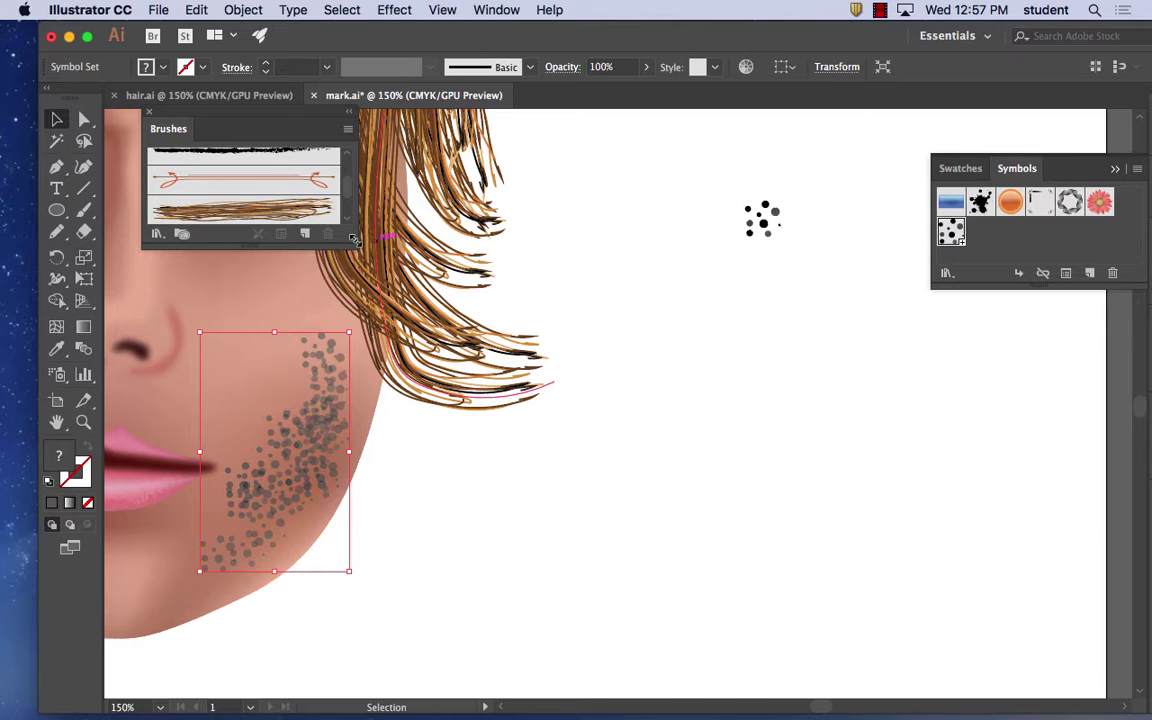
pyautogui.click(724, 190)
pyautogui.moveTo(738, 203); pyautogui.dragTo(740, 205)
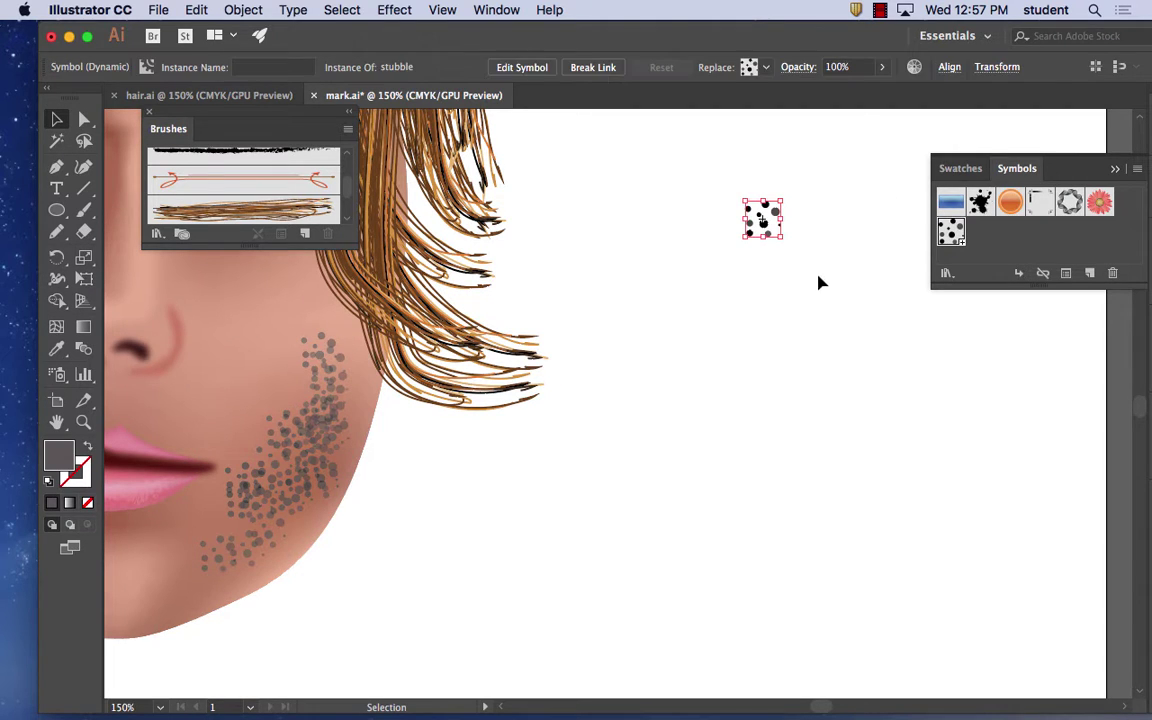
pyautogui.click(515, 12)
pyautogui.click(180, 126)
pyautogui.moveTo(180, 128)
pyautogui.mouseDown()
pyautogui.moveTo(731, 298)
pyautogui.moveTo(706, 322)
pyautogui.mouseUp()
pyautogui.moveTo(880, 432); pyautogui.dragTo(933, 543)
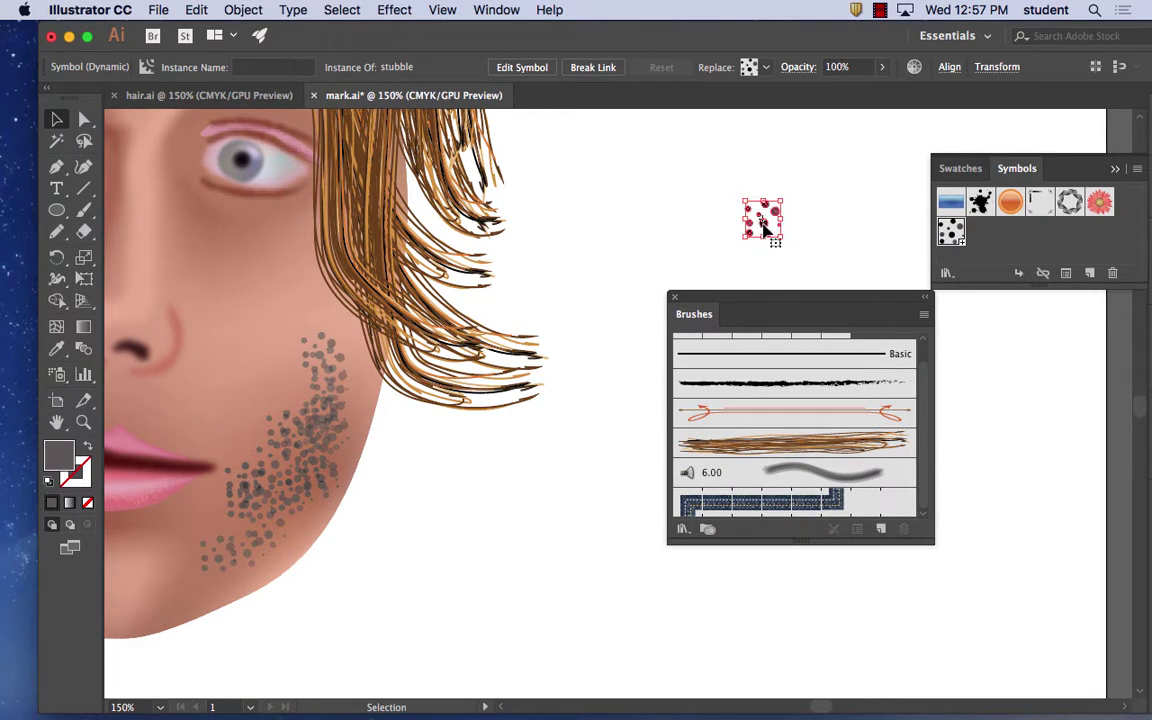
# - Create a scatter brush from the dot cluster with random scatter and random size ranging from 86% to 100%
pyautogui.moveTo(768, 232)
pyautogui.mouseDown()
pyautogui.moveTo(822, 380)
pyautogui.moveTo(918, 393)
pyautogui.moveTo(877, 355)
pyautogui.mouseUp()
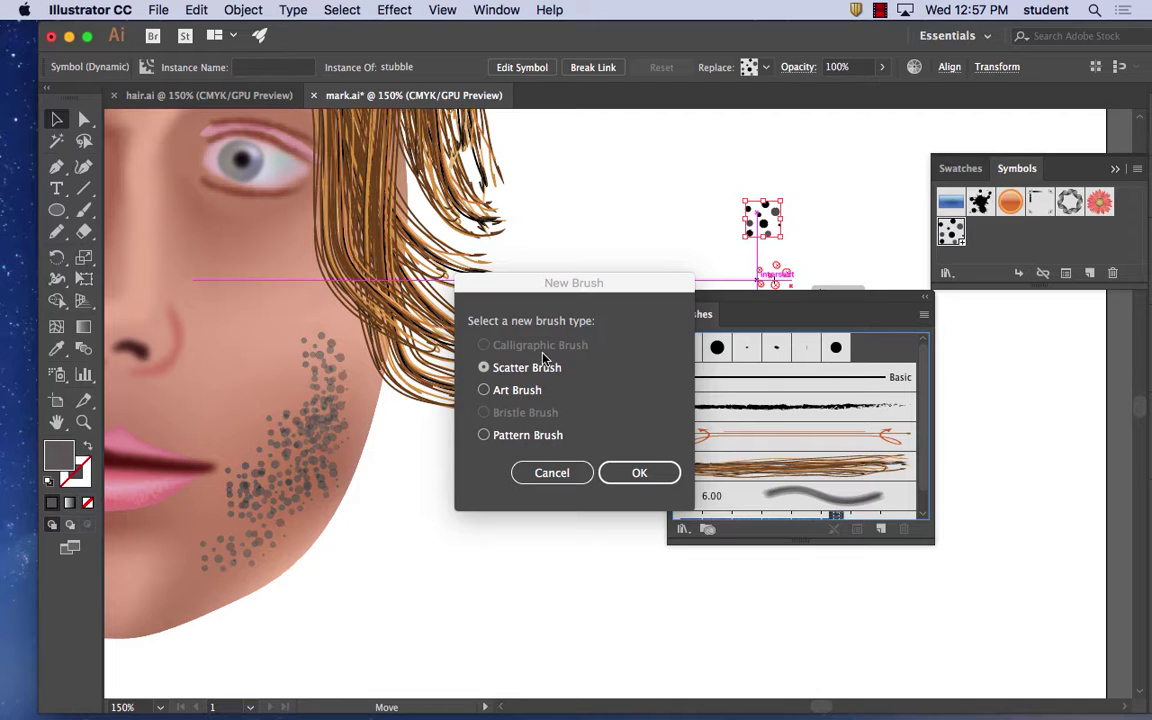
pyautogui.click(636, 473)
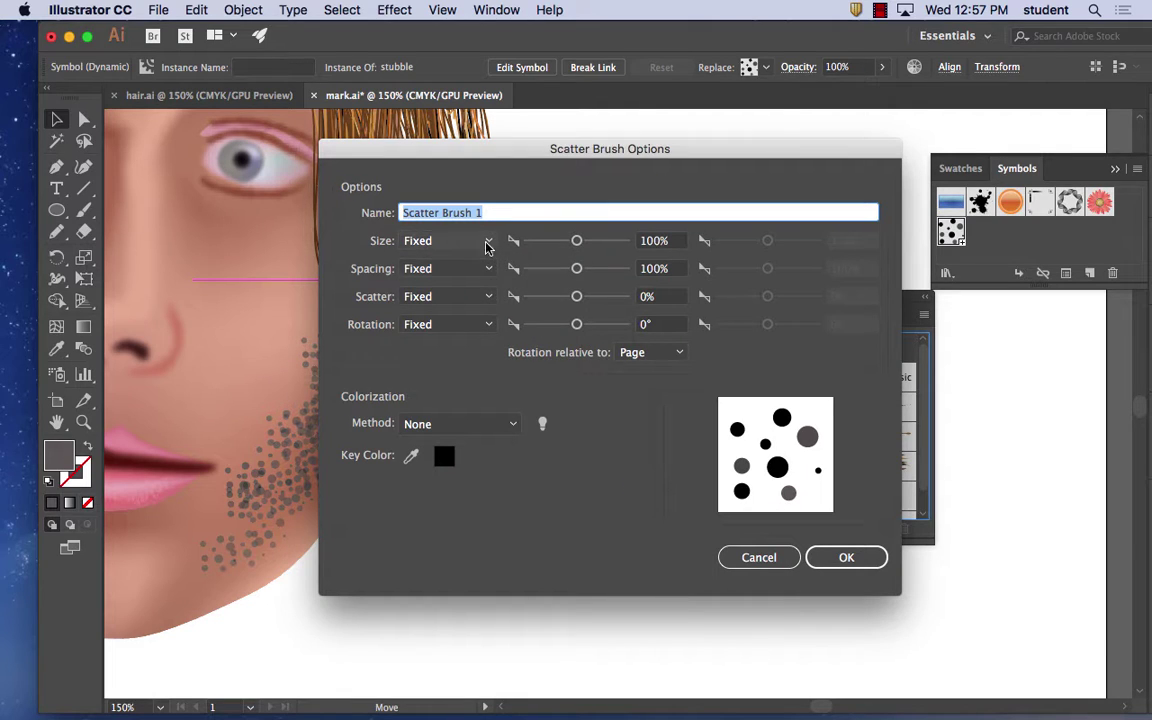
pyautogui.click(483, 297)
pyautogui.click(461, 337)
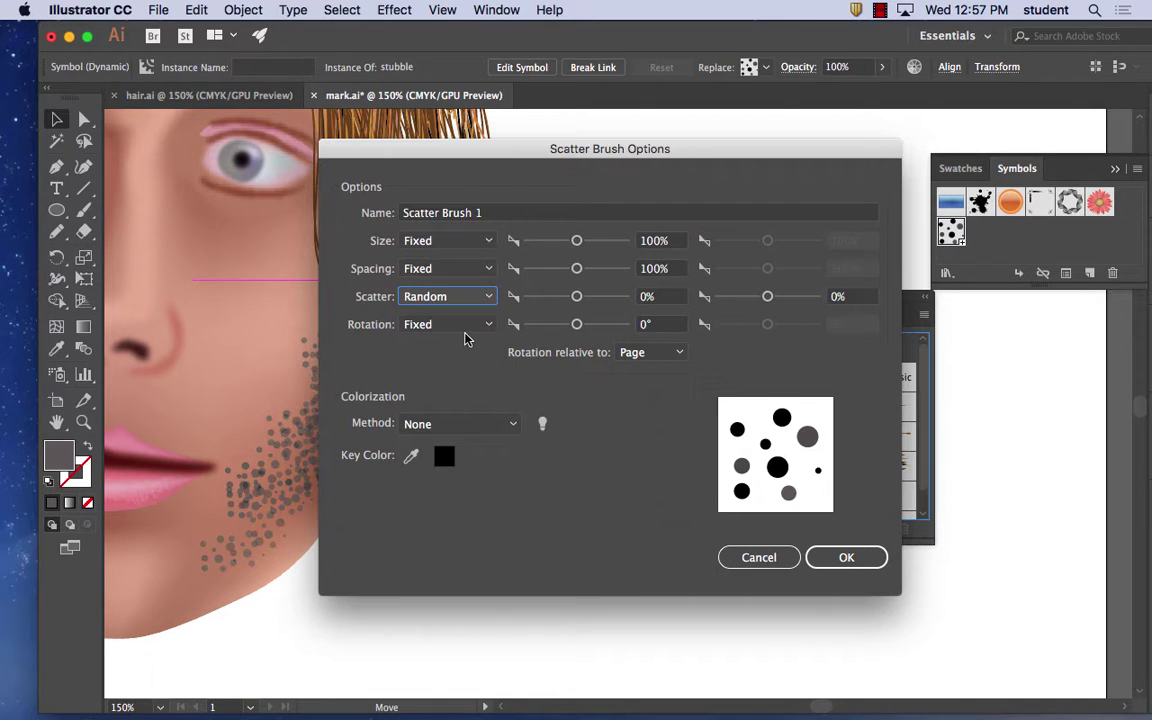
pyautogui.click(445, 241)
pyautogui.click(462, 282)
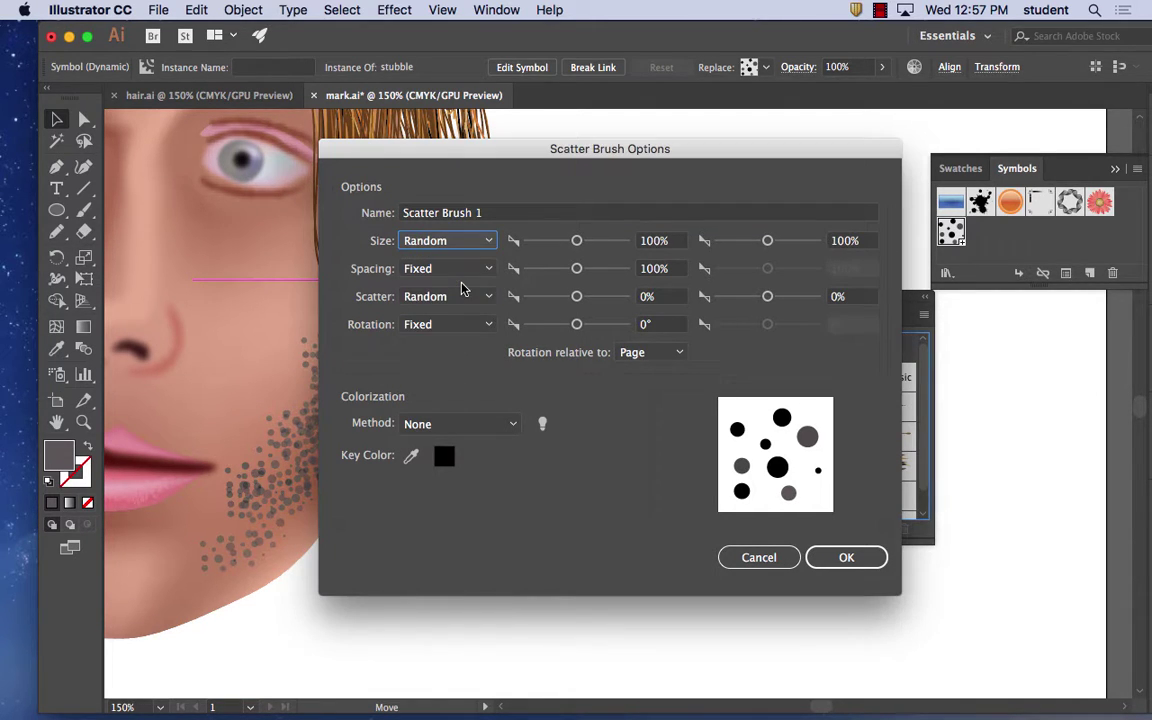
pyautogui.moveTo(576, 241)
pyautogui.mouseDown()
pyautogui.moveTo(593, 243)
pyautogui.moveTo(570, 244)
pyautogui.mouseUp()
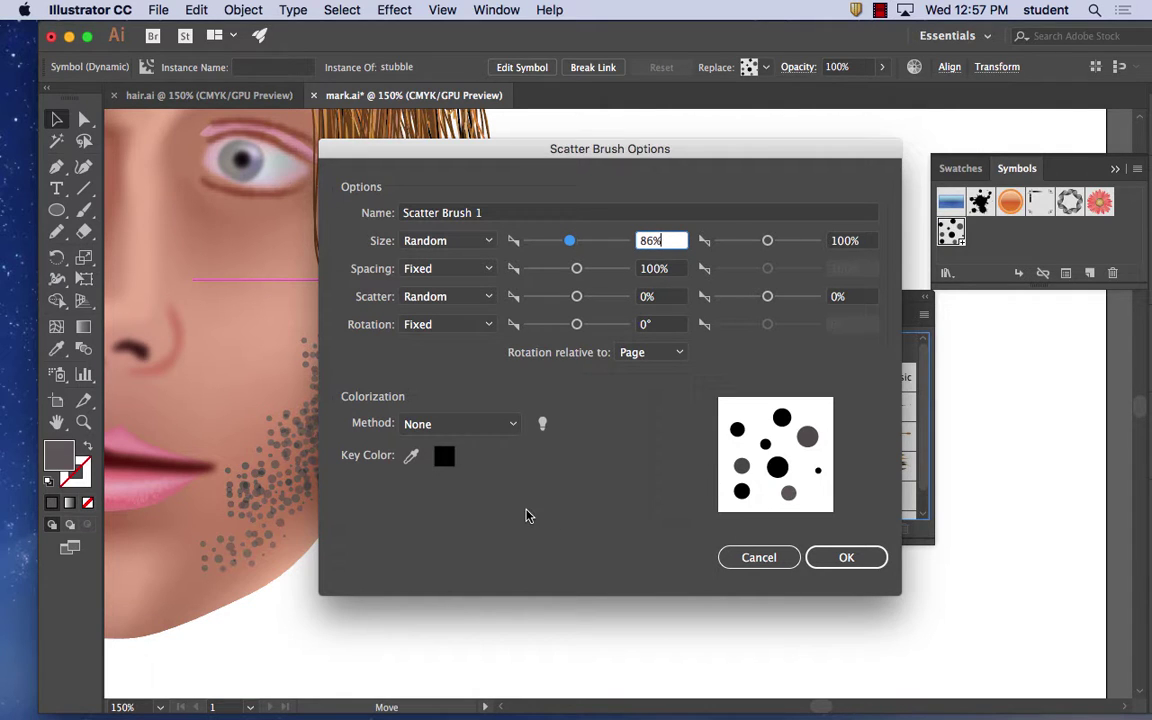
pyautogui.click(845, 558)
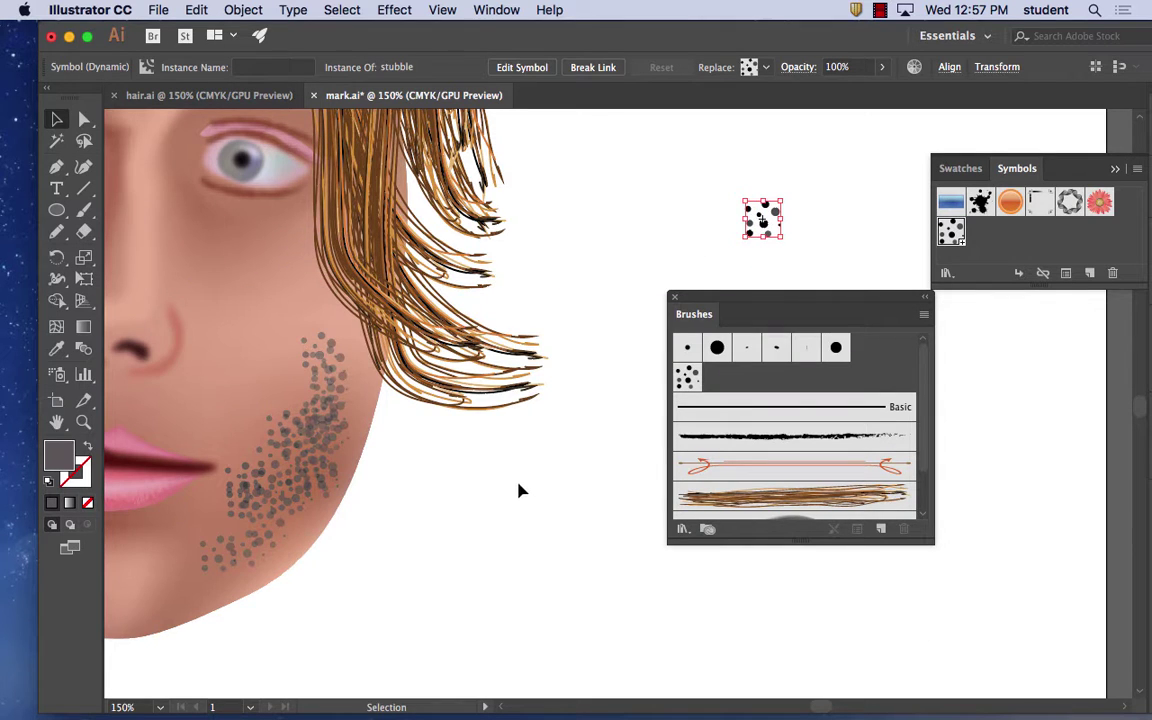
# - Paint dense stubble down the cheek and jaw opposite the sprayed stubble, using the Paintbrush with the new scatter brush
pyautogui.press('space')
pyautogui.moveTo(519, 484); pyautogui.dragTo(687, 405)
pyautogui.moveTo(471, 398); pyautogui.dragTo(553, 360)
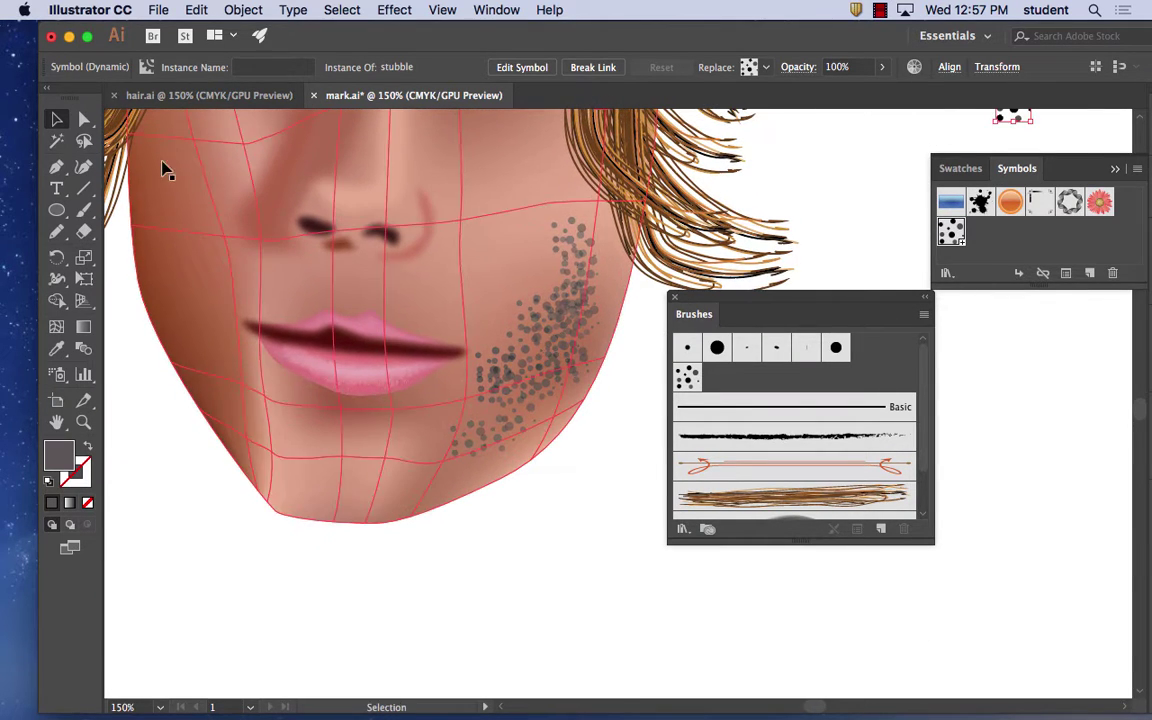
pyautogui.click(84, 210)
pyautogui.moveTo(162, 228); pyautogui.dragTo(207, 352)
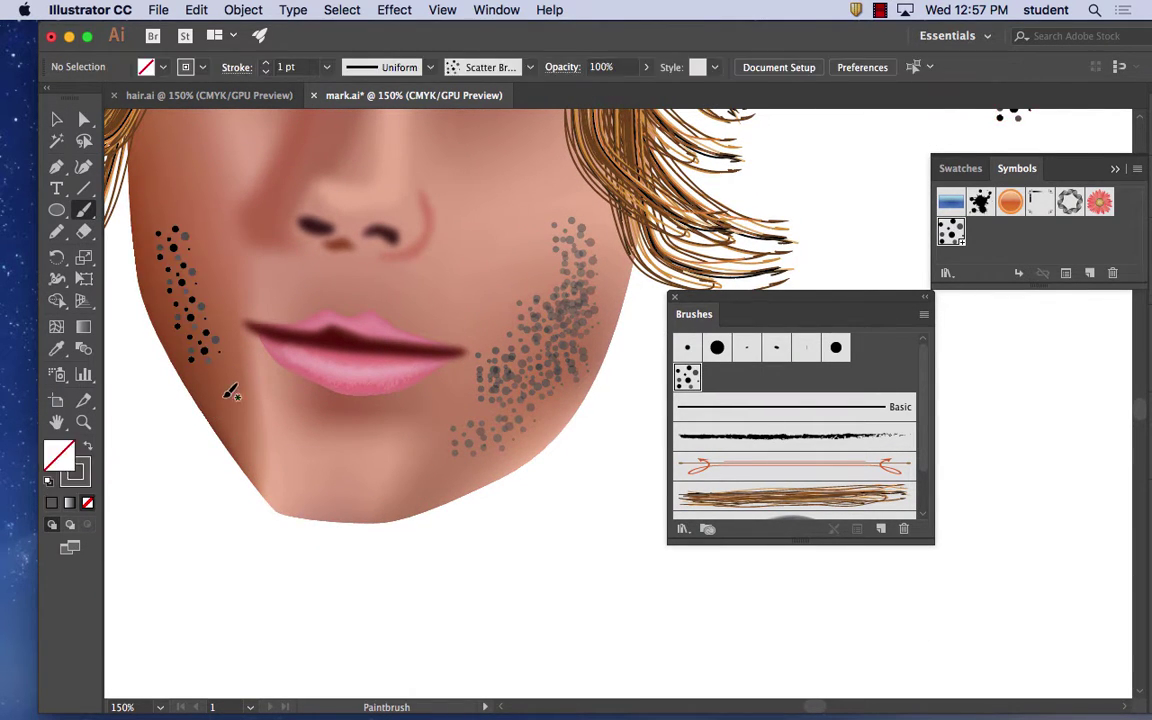
pyautogui.moveTo(165, 178)
pyautogui.mouseDown()
pyautogui.moveTo(160, 277)
pyautogui.moveTo(172, 304)
pyautogui.moveTo(200, 319)
pyautogui.moveTo(204, 214)
pyautogui.moveTo(201, 288)
pyautogui.moveTo(212, 330)
pyautogui.mouseUp()
pyautogui.moveTo(155, 165); pyautogui.dragTo(198, 340)
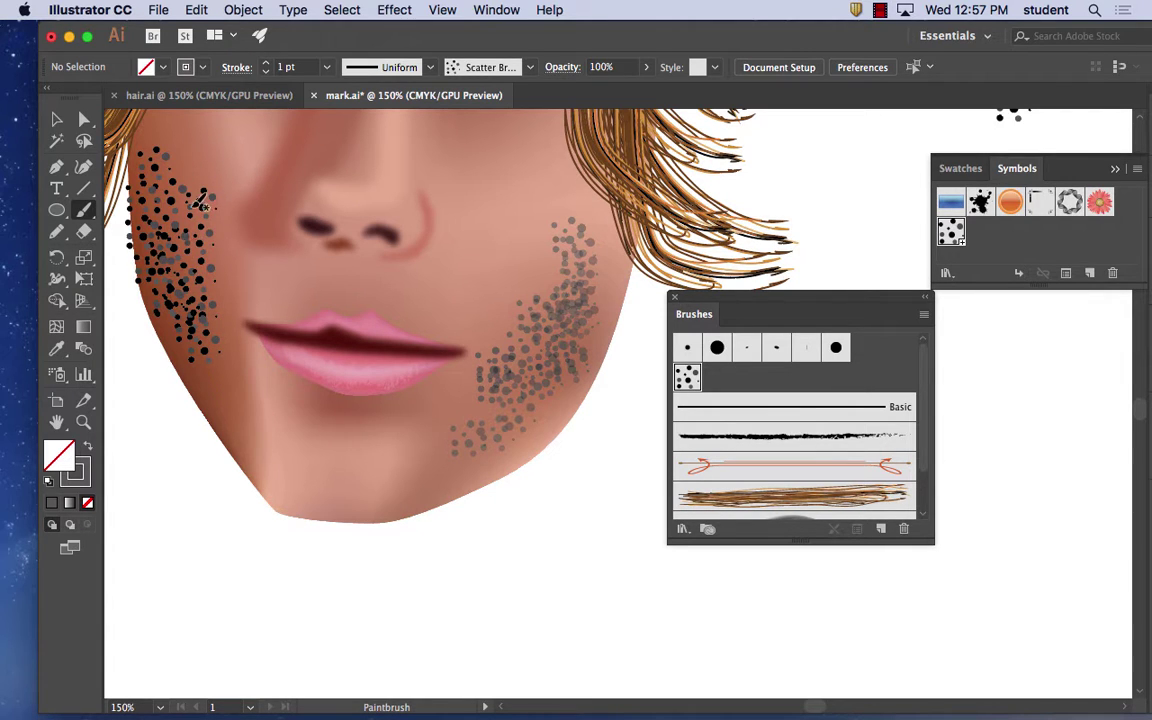
pyautogui.moveTo(200, 200)
pyautogui.mouseDown()
pyautogui.moveTo(222, 345)
pyautogui.moveTo(178, 310)
pyautogui.moveTo(235, 360)
pyautogui.moveTo(295, 457)
pyautogui.moveTo(208, 211)
pyautogui.moveTo(215, 334)
pyautogui.moveTo(235, 373)
pyautogui.mouseUp()
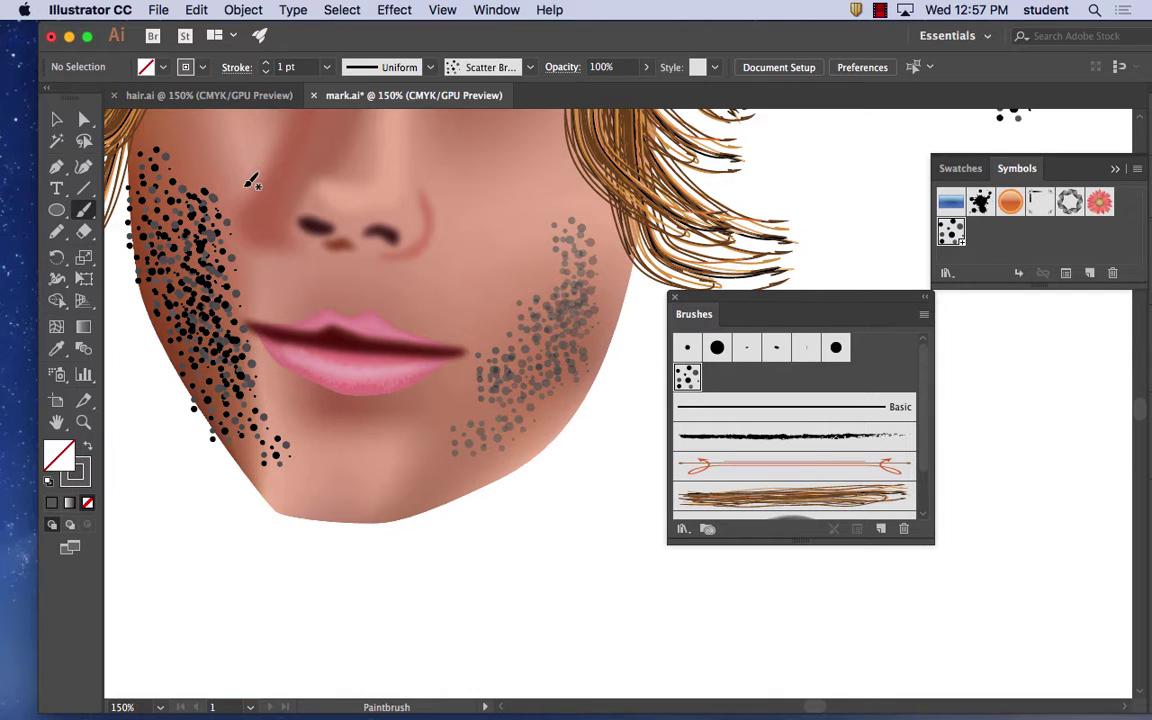
# - Try scatter-brush strokes around and across the nose, and delete both strokes
pyautogui.moveTo(248, 189)
pyautogui.mouseDown()
pyautogui.moveTo(264, 239)
pyautogui.moveTo(236, 184)
pyautogui.moveTo(314, 225)
pyautogui.mouseUp()
pyautogui.moveTo(230, 154)
pyautogui.mouseDown()
pyautogui.moveTo(268, 131)
pyautogui.moveTo(249, 154)
pyautogui.moveTo(404, 193)
pyautogui.mouseUp()
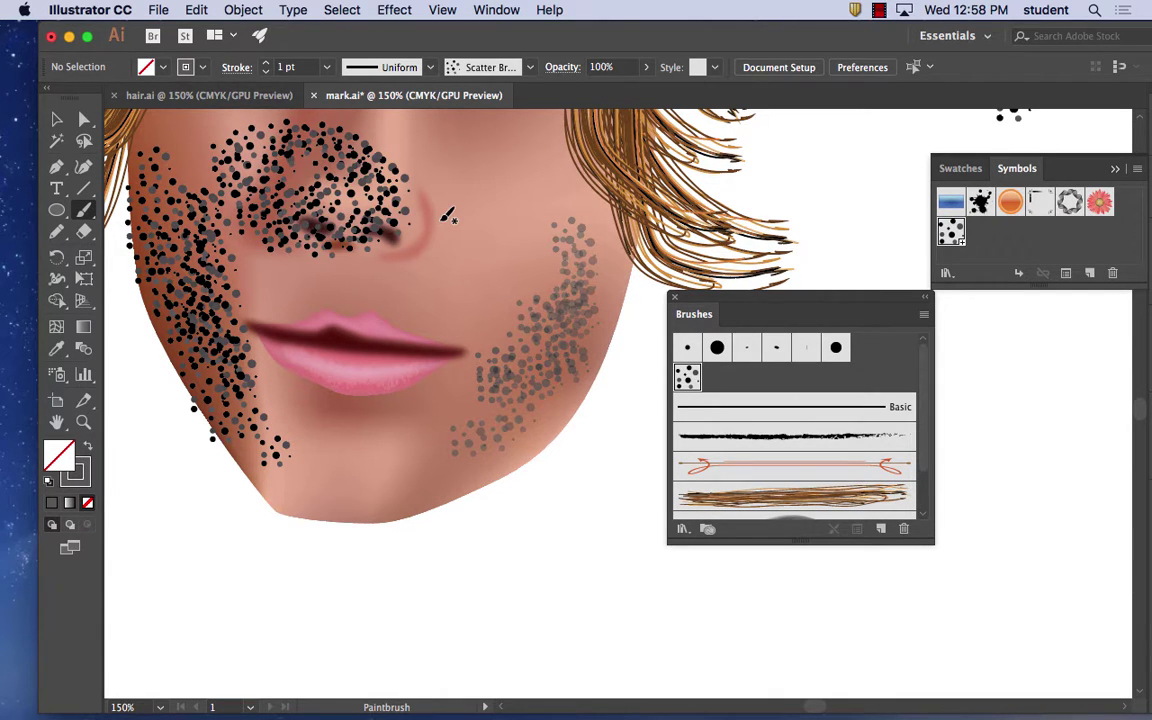
pyautogui.click(57, 119)
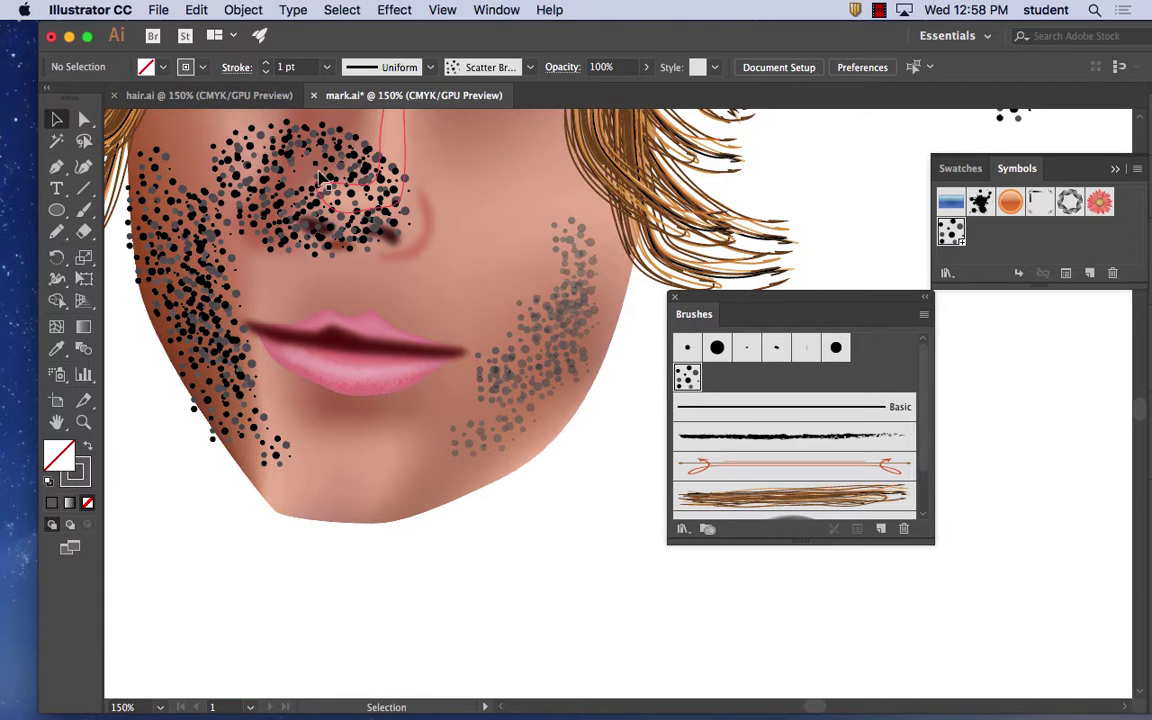
pyautogui.click(352, 196)
pyautogui.press('Delete')
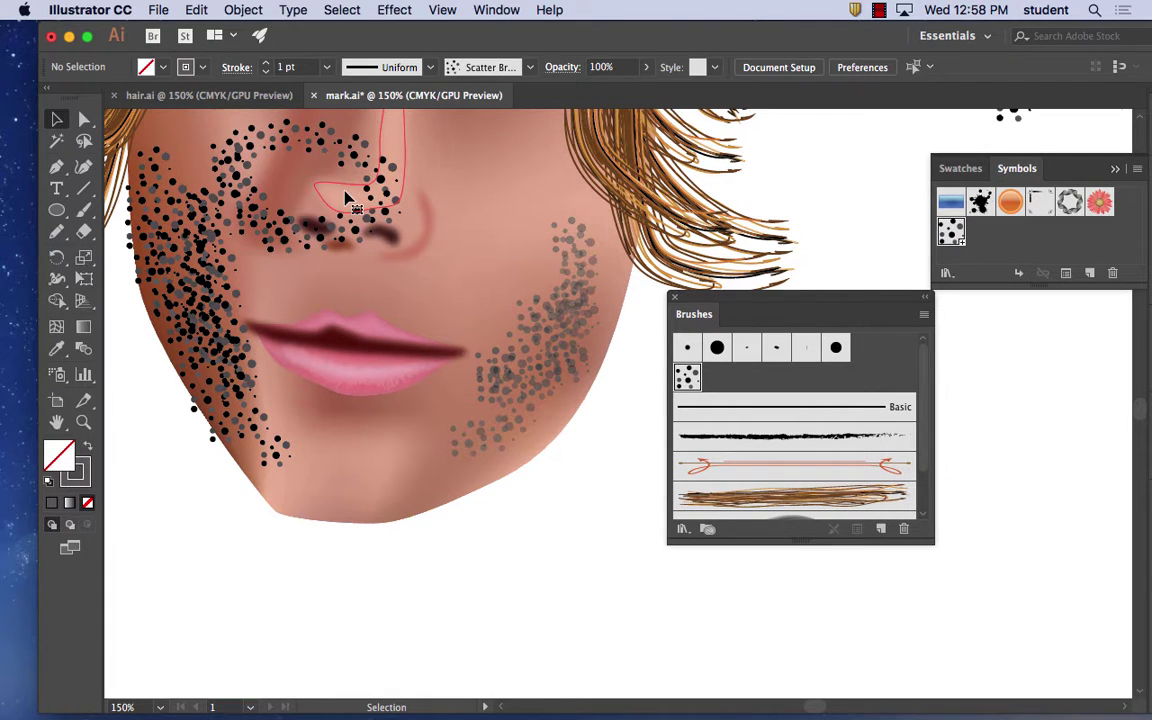
pyautogui.click(272, 137)
pyautogui.press('Delete')
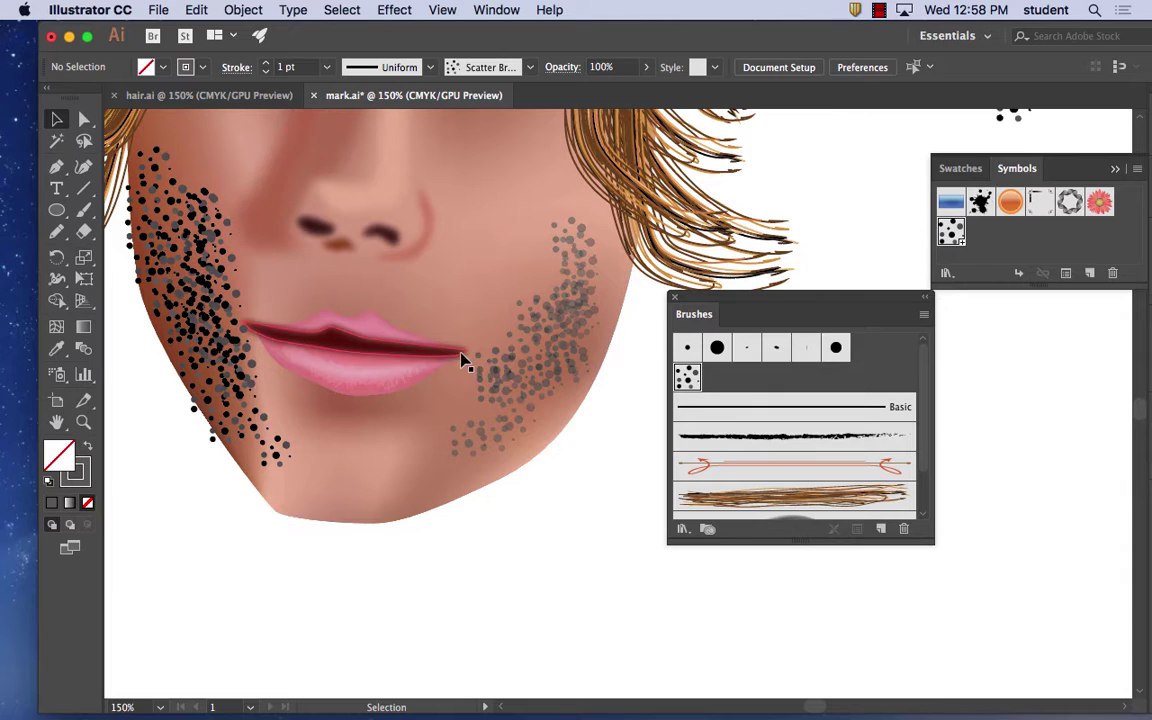
# - Move the brush collection down beside the chin
pyautogui.press('space')
pyautogui.moveTo(270, 360)
pyautogui.mouseDown()
pyautogui.moveTo(262, 419)
pyautogui.moveTo(280, 501)
pyautogui.moveTo(315, 373)
pyautogui.moveTo(266, 316)
pyautogui.moveTo(225, 310)
pyautogui.mouseUp()
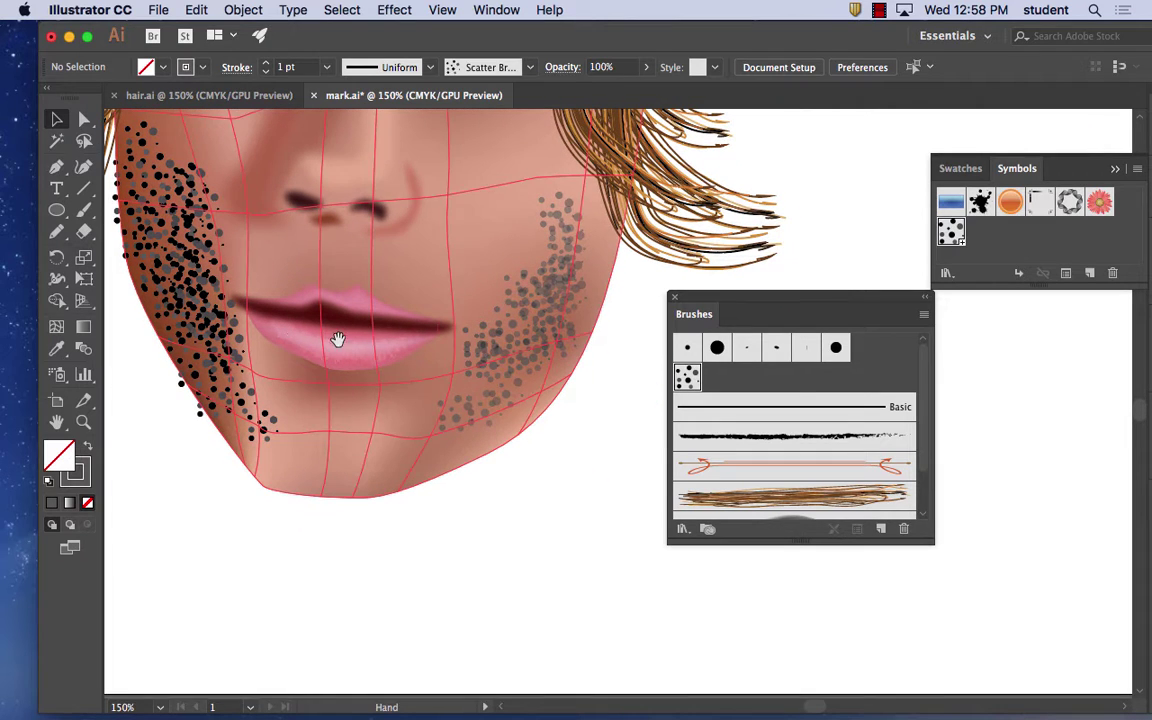
pyautogui.moveTo(810, 305); pyautogui.dragTo(697, 383)
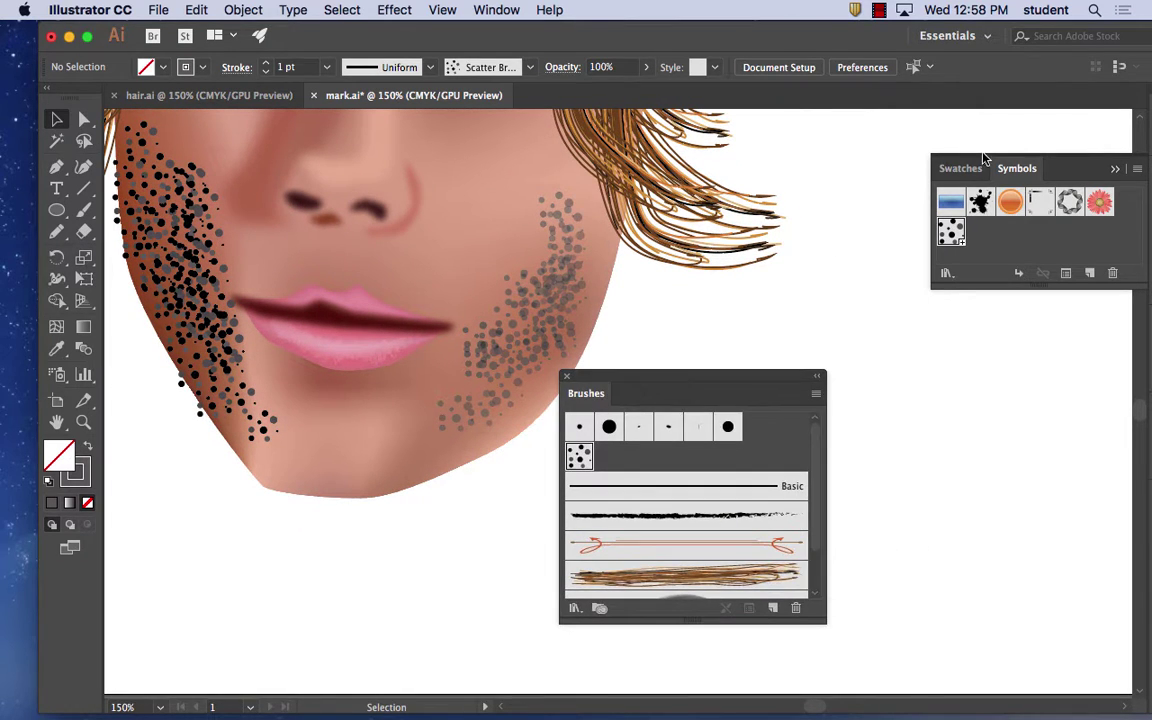
pyautogui.moveTo(874, 244); pyautogui.dragTo(598, 371)
pyautogui.click(710, 220)
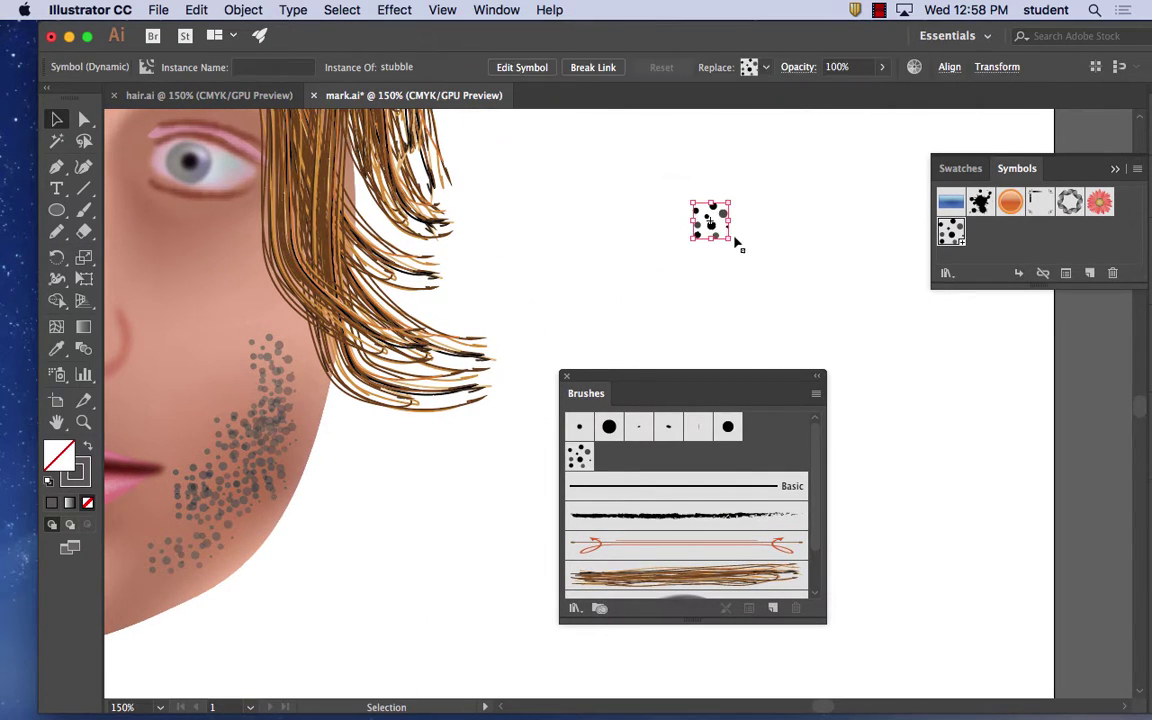
pyautogui.moveTo(712, 228); pyautogui.dragTo(783, 420)
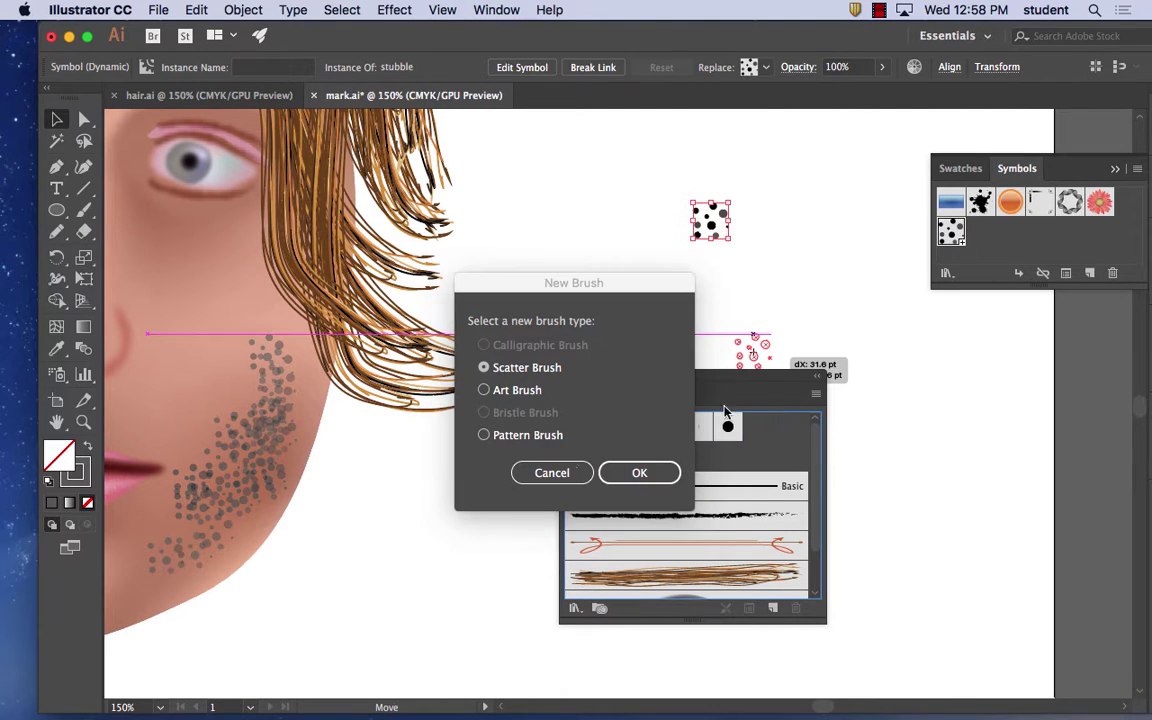
pyautogui.click(529, 436)
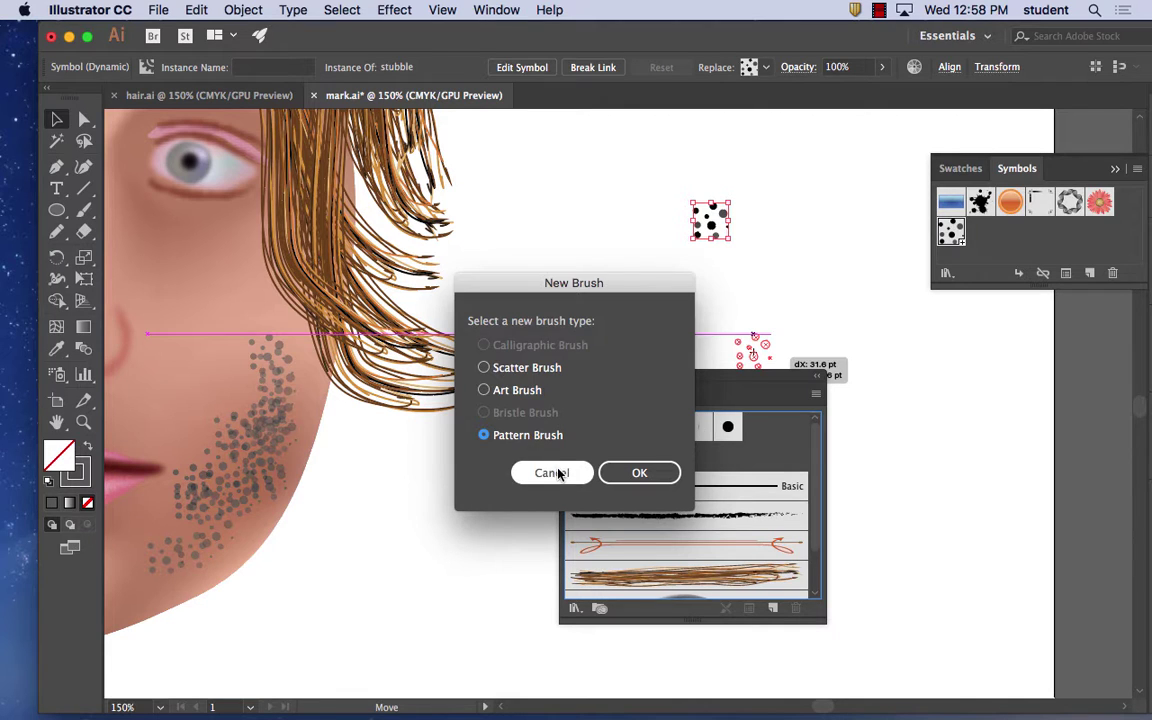
pyautogui.click(551, 472)
# - Set the stroke weight of one scatter-brush stubble stroke on the cheek beside the mouth to 0.5 pt
pyautogui.moveTo(548, 473); pyautogui.dragTo(913, 413)
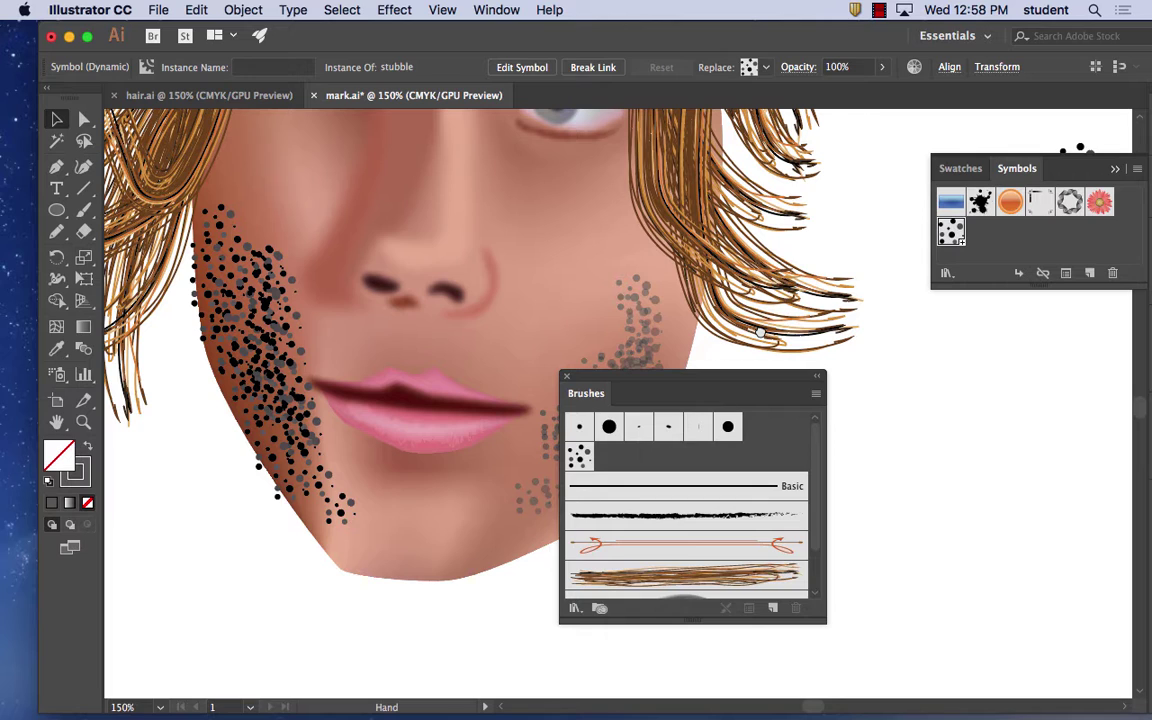
pyautogui.click(250, 335)
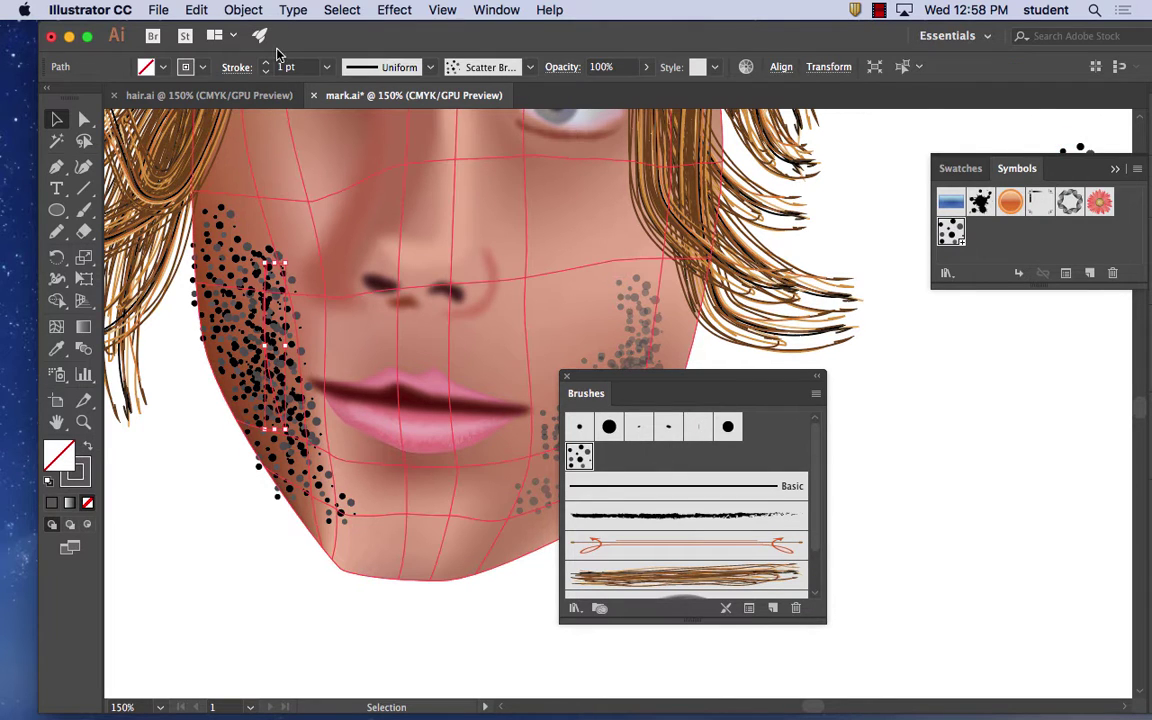
pyautogui.click(326, 67)
pyautogui.click(350, 106)
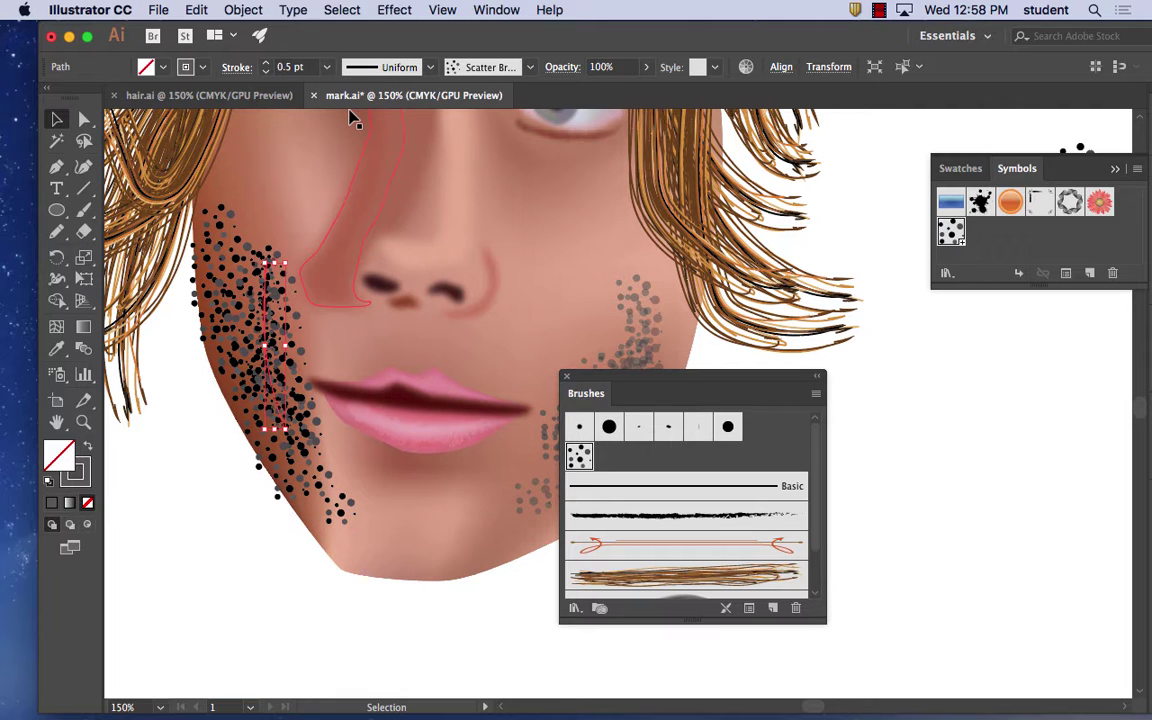
# - Move one scatter-brush stubble stroke off the face beside the jaw and set its stroke weight to 0.5 pt
pyautogui.click(268, 345)
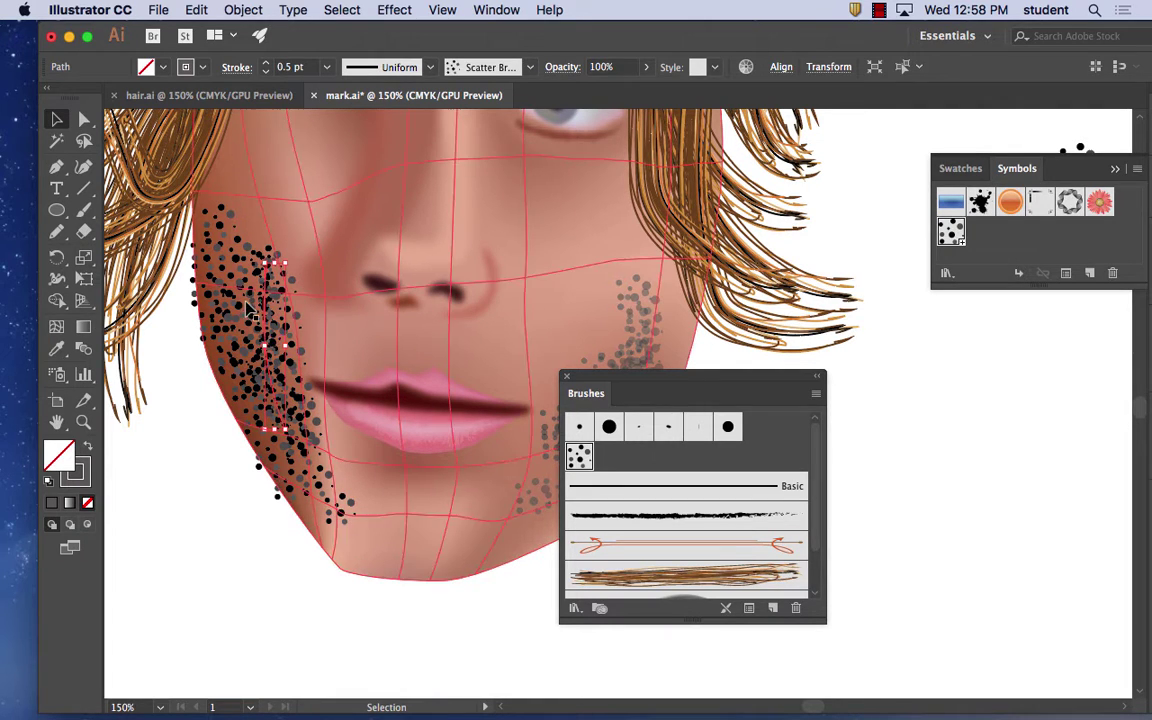
pyautogui.click(219, 303)
pyautogui.moveTo(219, 303); pyautogui.dragTo(176, 520)
pyautogui.click(250, 430)
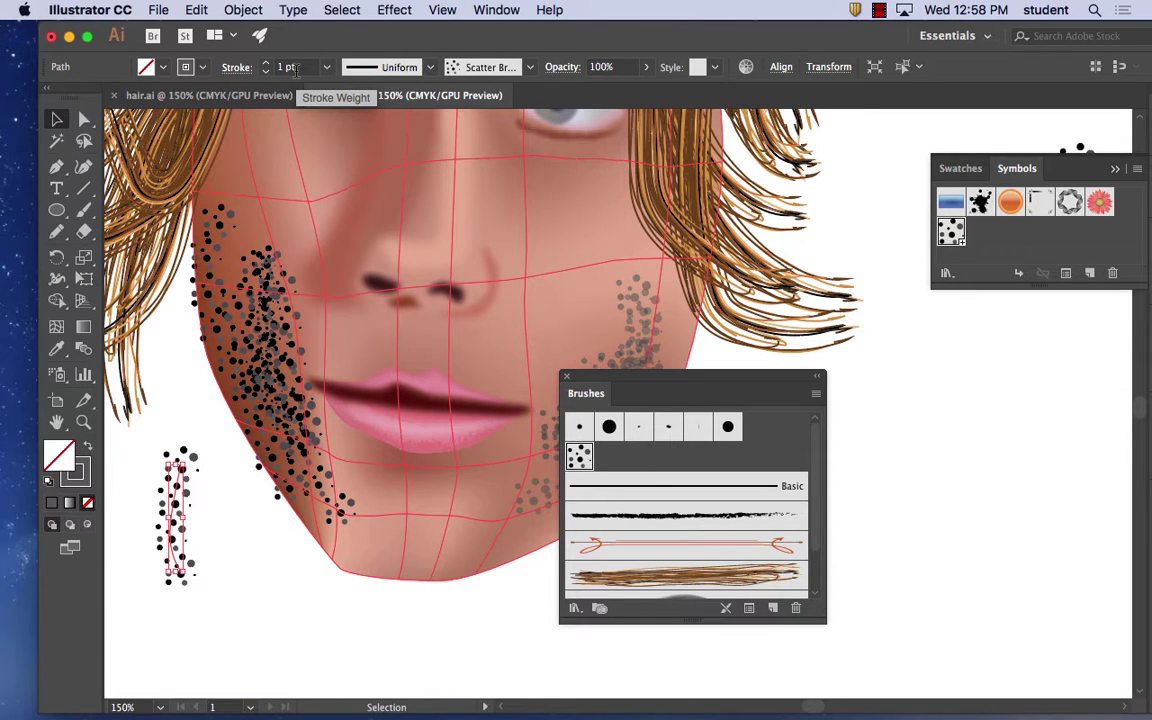
pyautogui.click(328, 67)
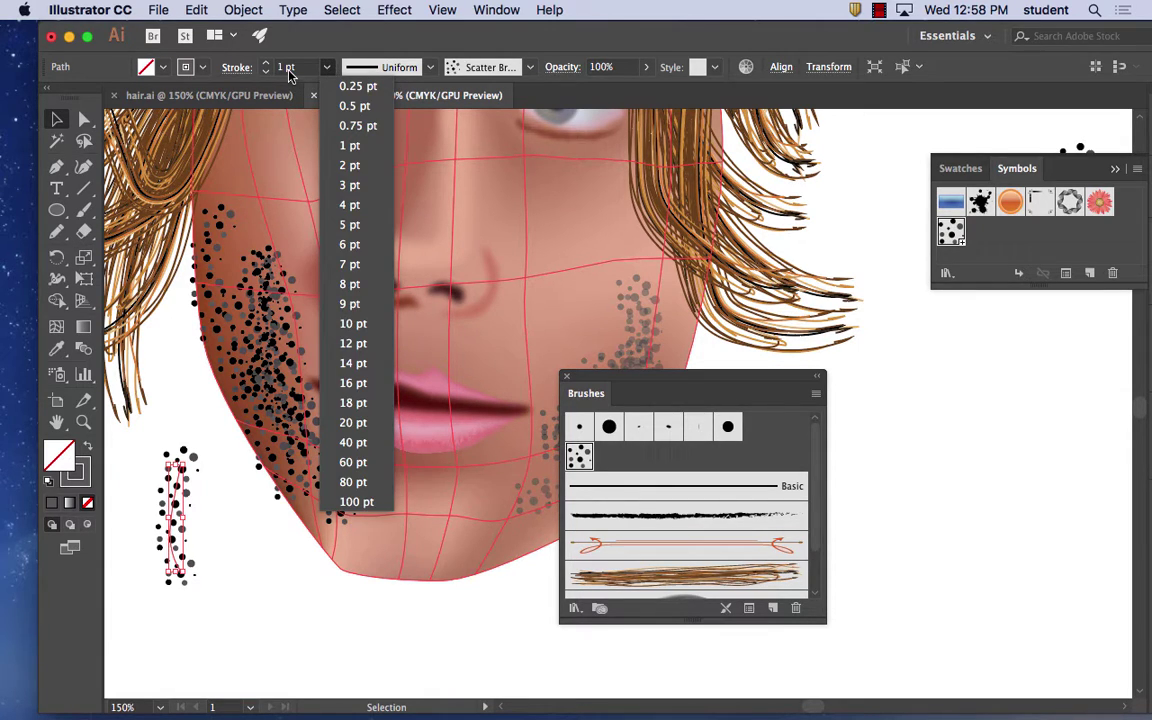
pyautogui.click(352, 106)
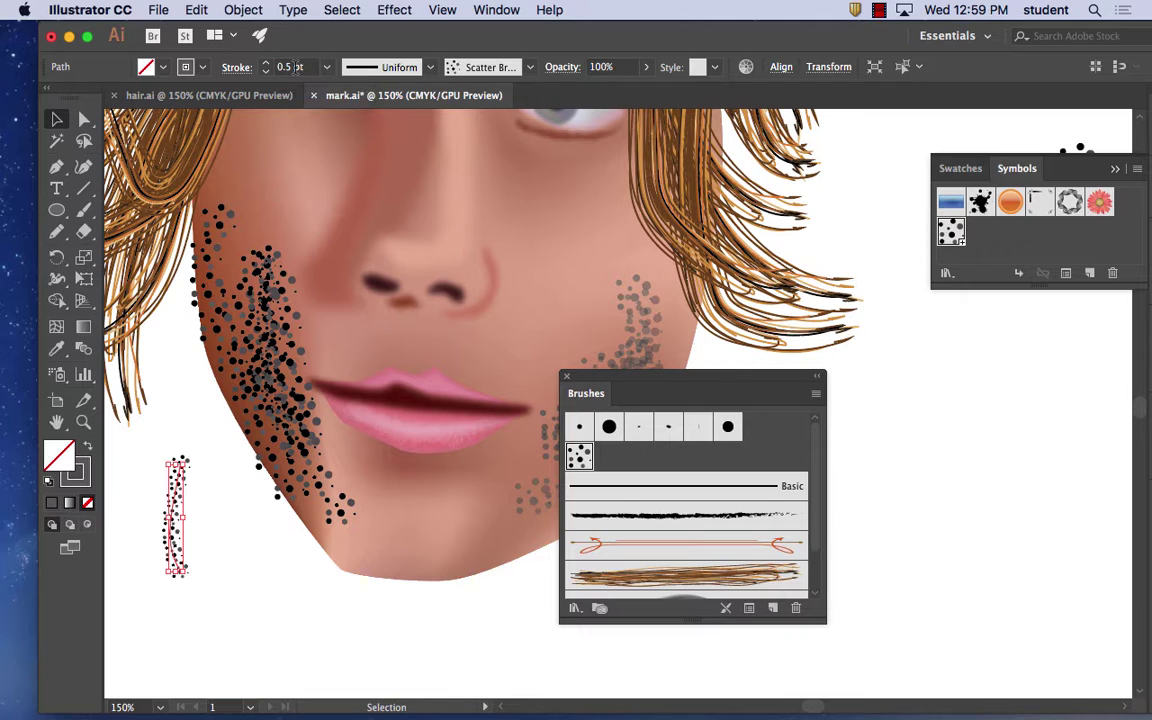
# - Scale the stubble dot cluster beside the face down to roughly half its size
pyautogui.moveTo(879, 216); pyautogui.dragTo(537, 285)
pyautogui.click(710, 255)
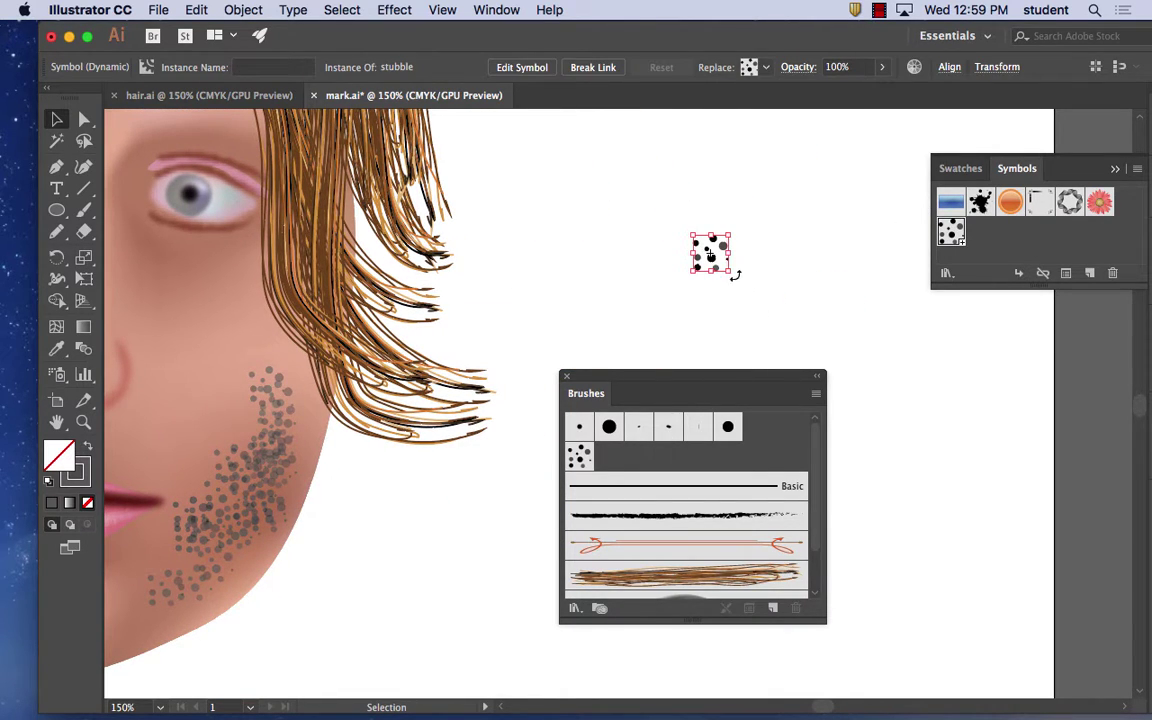
pyautogui.moveTo(732, 269); pyautogui.dragTo(714, 257)
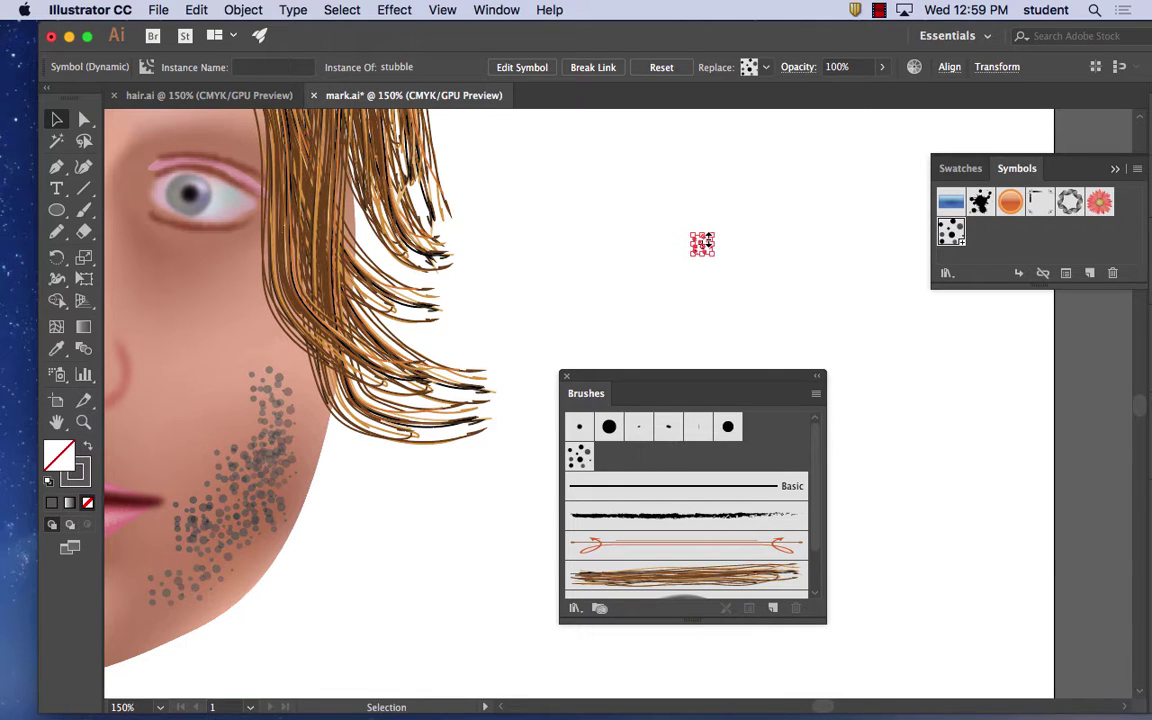
# - Create a pattern brush from the reduced dot cluster with the default options
pyautogui.click(817, 393)
pyautogui.click(876, 378)
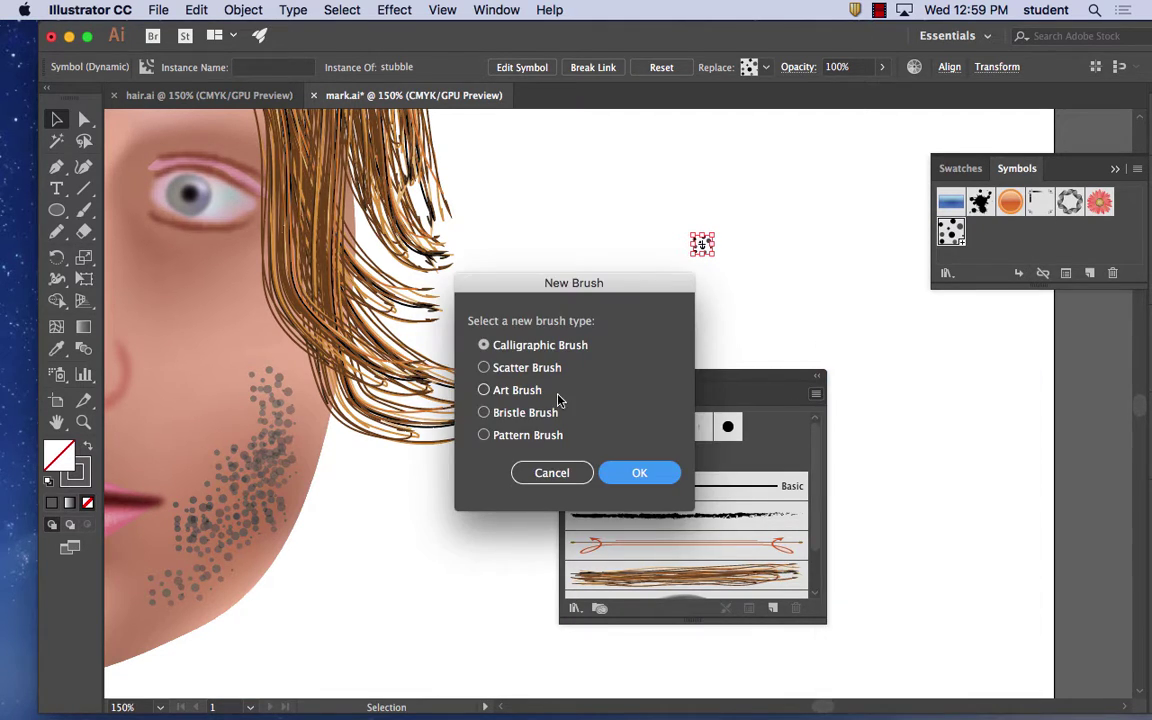
pyautogui.click(485, 435)
pyautogui.click(671, 474)
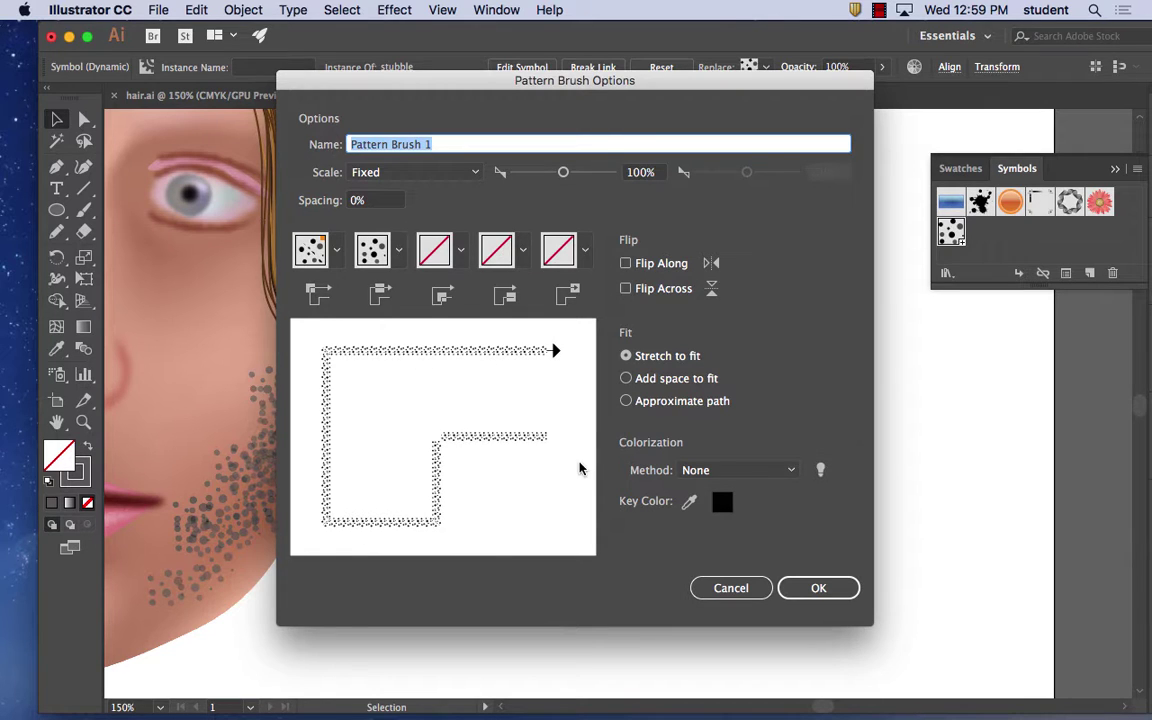
pyautogui.click(820, 590)
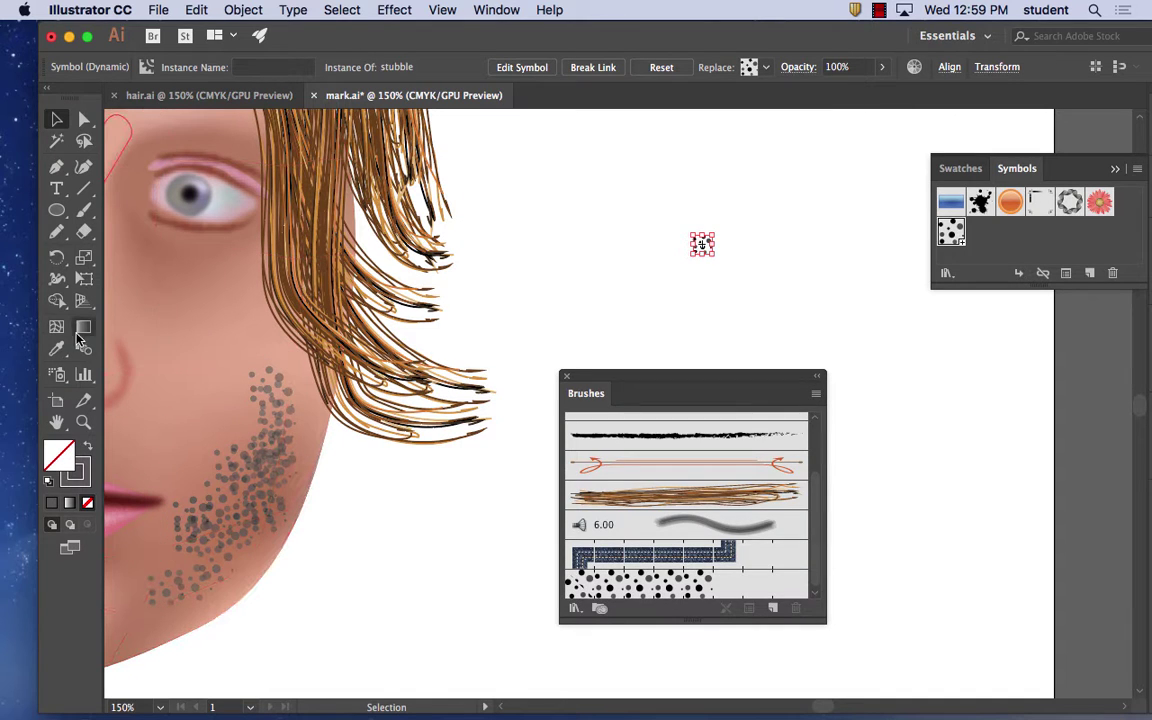
# - Try a pattern-brush stroke down the cheek beside the sprayed stubble and undo it
pyautogui.click(85, 209)
pyautogui.moveTo(205, 307)
pyautogui.mouseDown()
pyautogui.moveTo(212, 436)
pyautogui.moveTo(228, 478)
pyautogui.mouseUp()
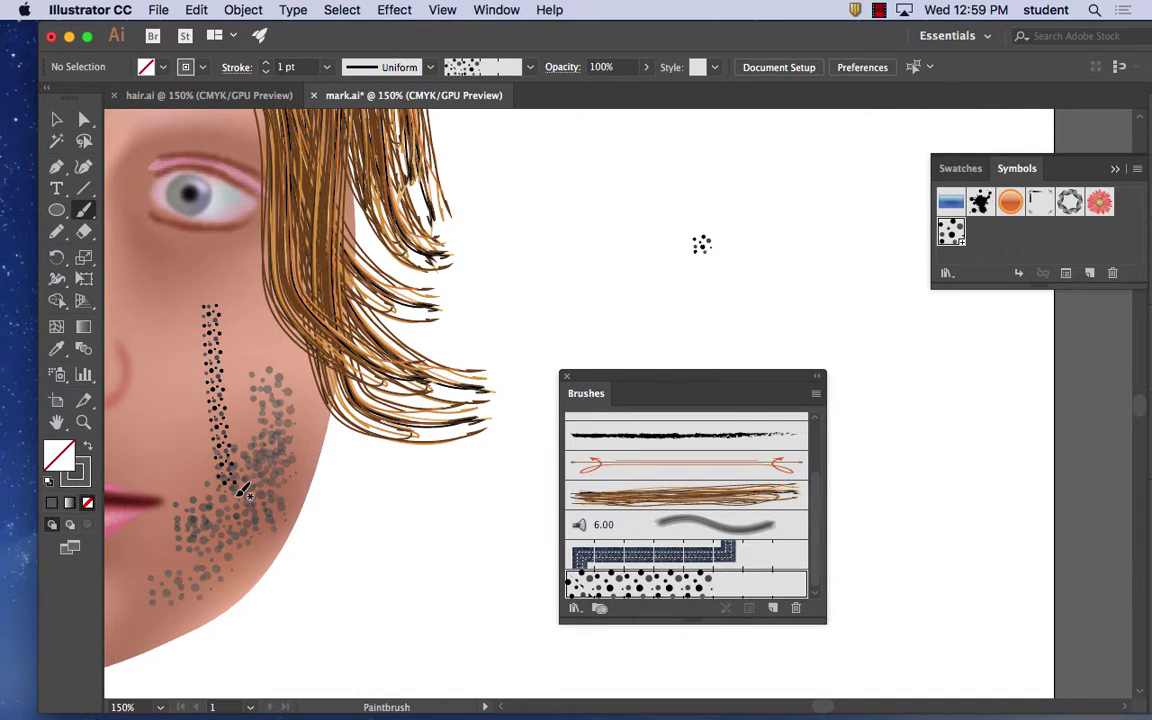
pyautogui.click(196, 10)
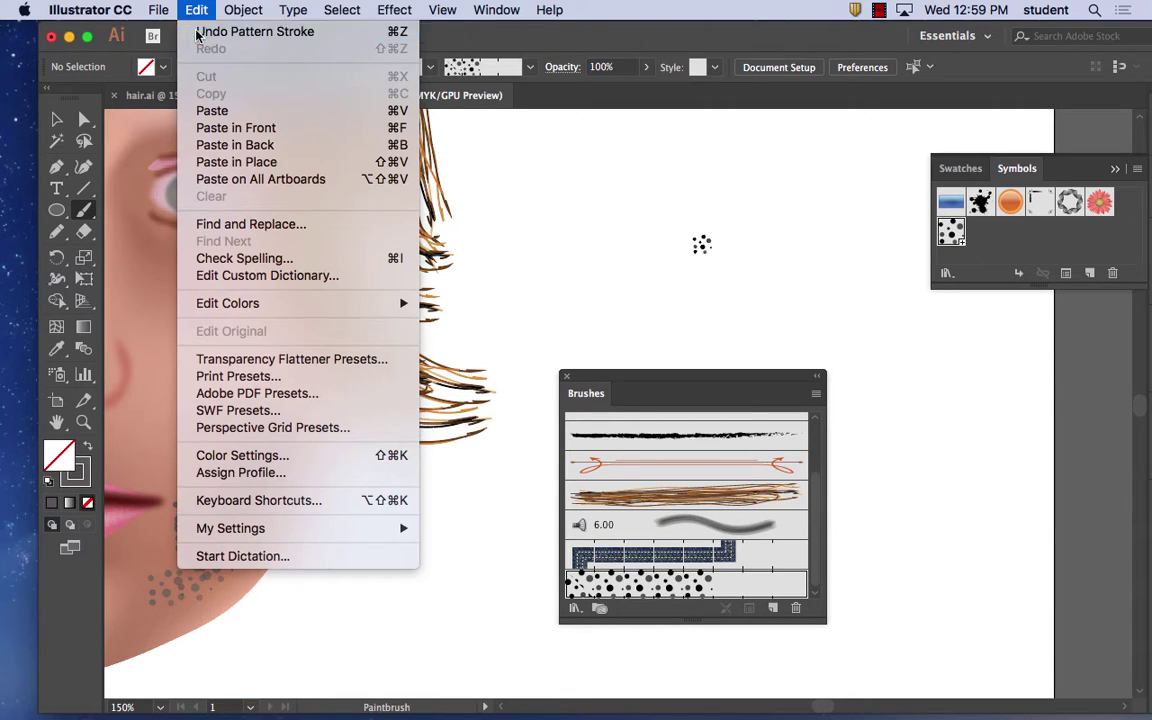
pyautogui.click(197, 36)
pyautogui.press('v')
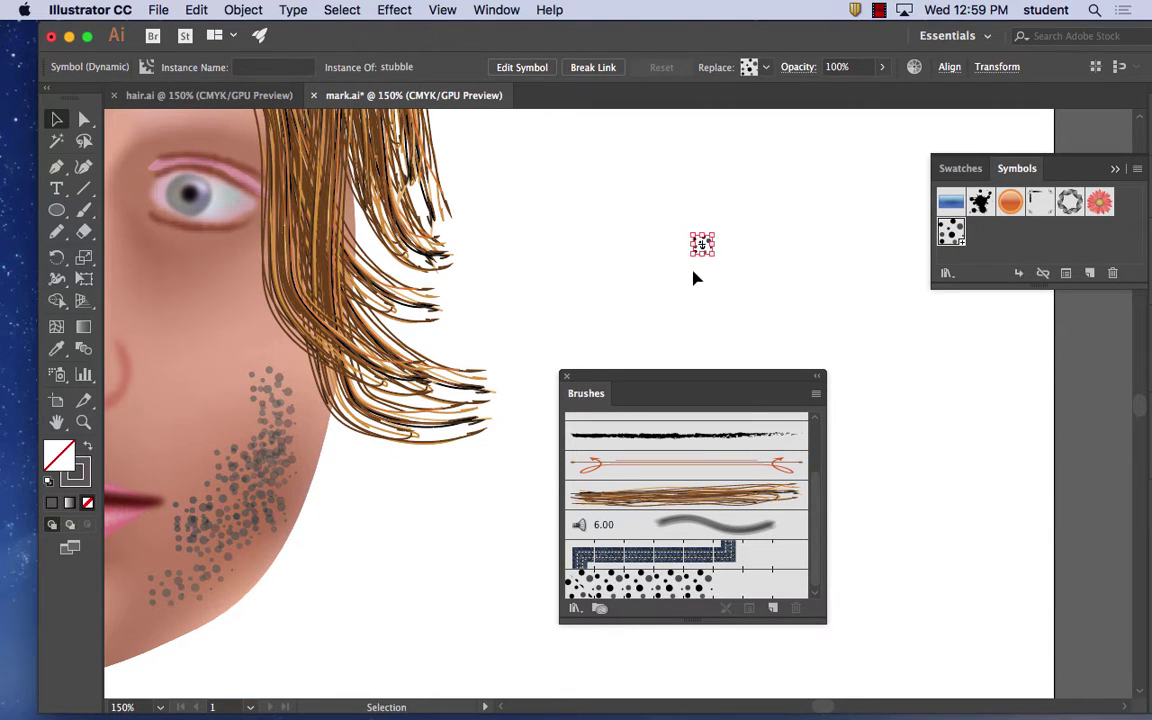
# - Create a new bristle brush with the default Round Point shape and 3 mm size
pyautogui.click(697, 278)
pyautogui.click(700, 243)
pyautogui.click(816, 394)
pyautogui.click(880, 378)
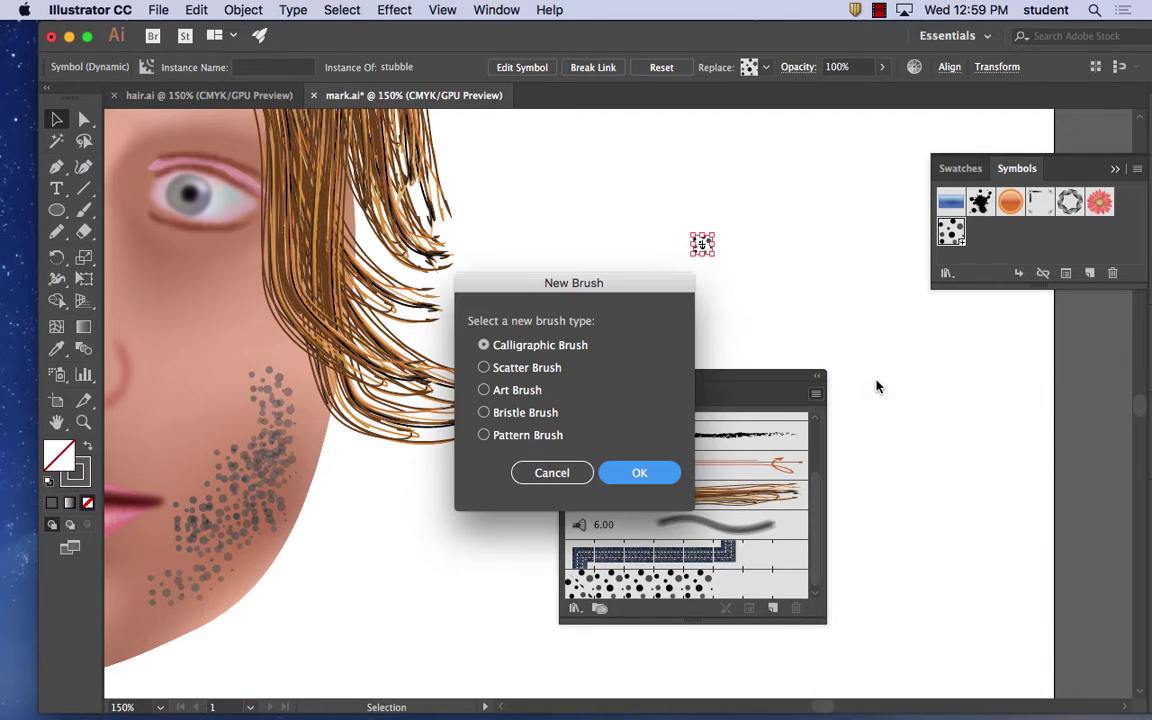
pyautogui.click(529, 418)
pyautogui.click(645, 472)
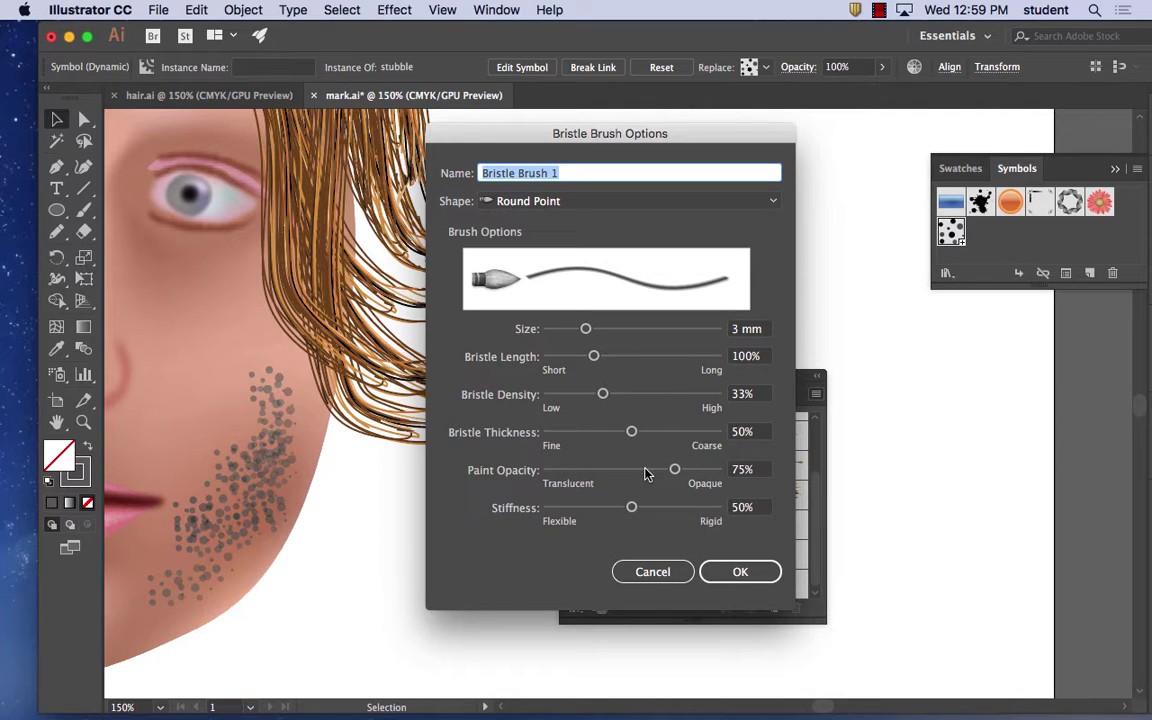
pyautogui.click(740, 572)
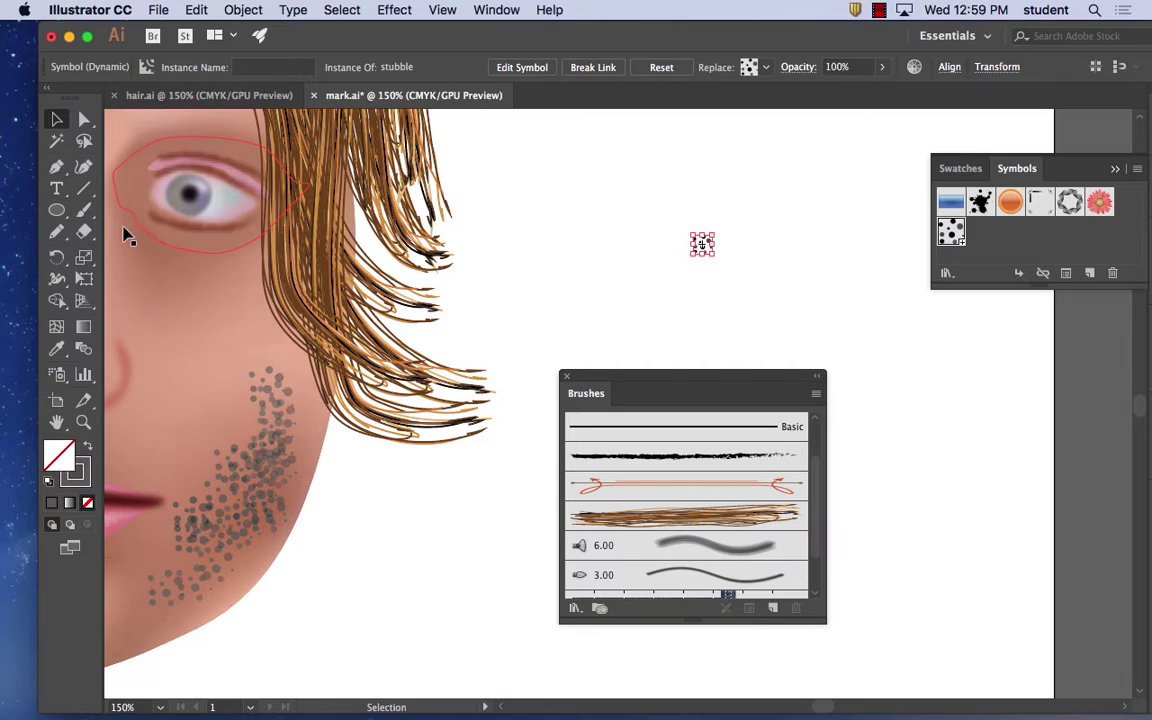
# - Try looping bristle-brush strokes on the cheek above the stubble, undo them and clear the selection
pyautogui.click(84, 210)
pyautogui.moveTo(212, 321)
pyautogui.mouseDown()
pyautogui.moveTo(199, 419)
pyautogui.moveTo(255, 444)
pyautogui.moveTo(220, 341)
pyautogui.moveTo(255, 322)
pyautogui.mouseUp()
pyautogui.moveTo(278, 370)
pyautogui.mouseDown()
pyautogui.moveTo(236, 358)
pyautogui.moveTo(228, 300)
pyautogui.mouseUp()
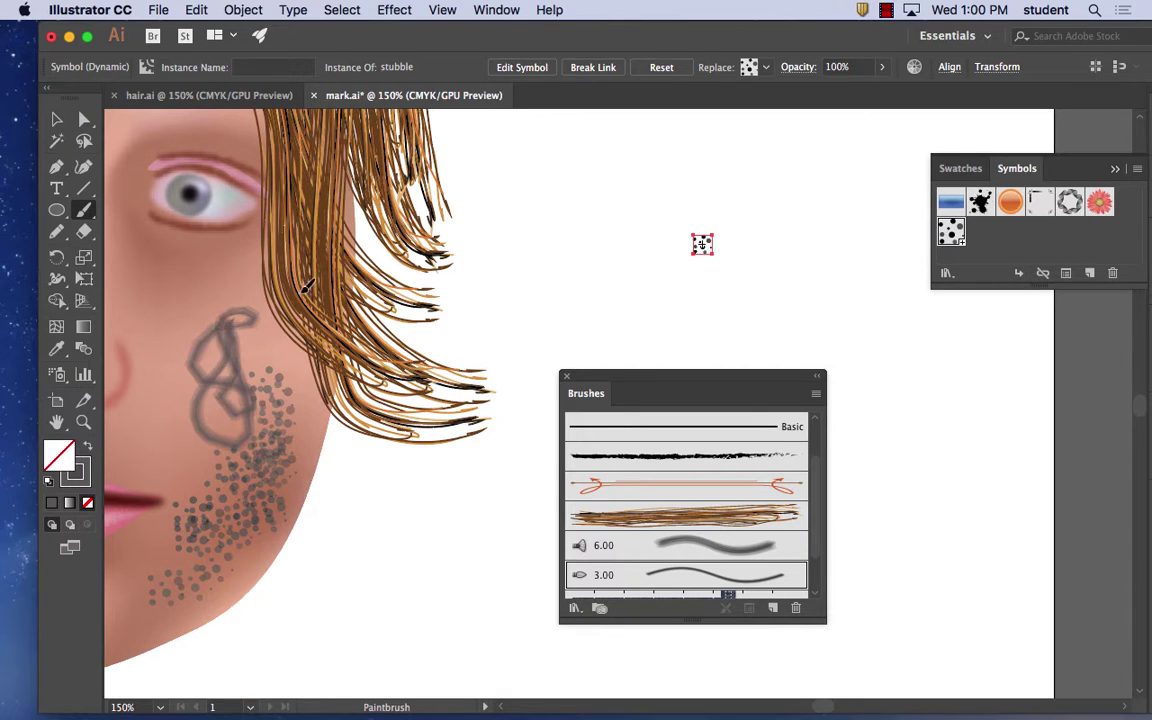
pyautogui.click(196, 10)
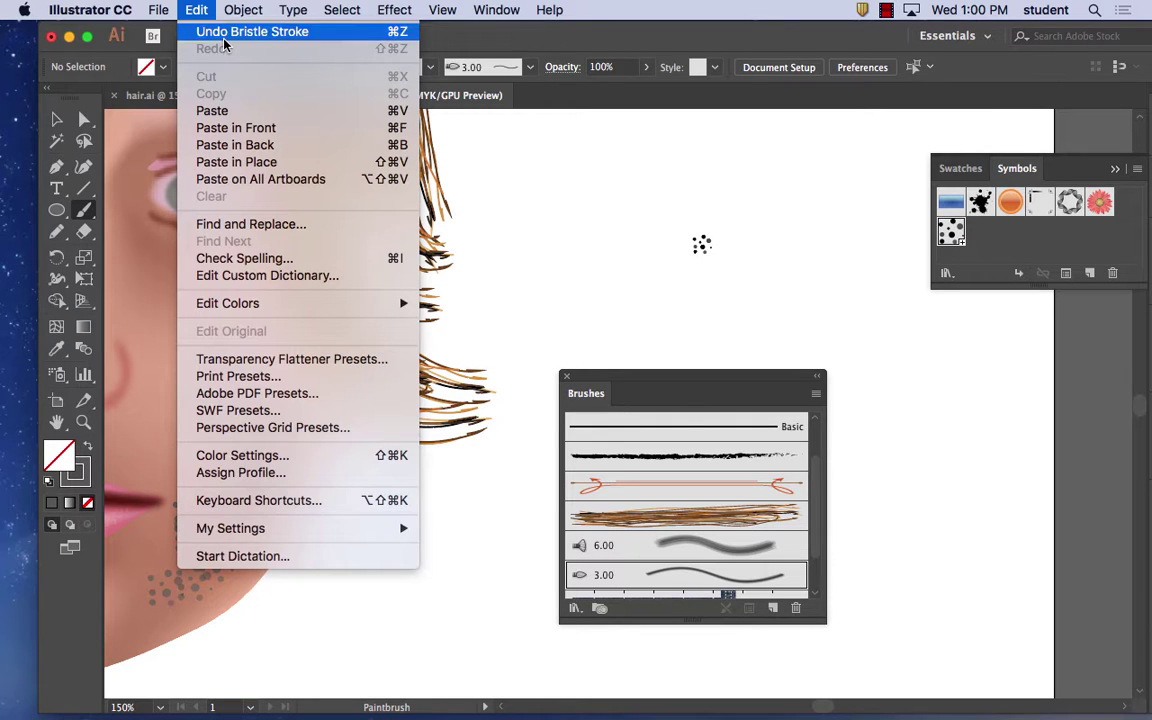
pyautogui.click(218, 44)
pyautogui.click(57, 119)
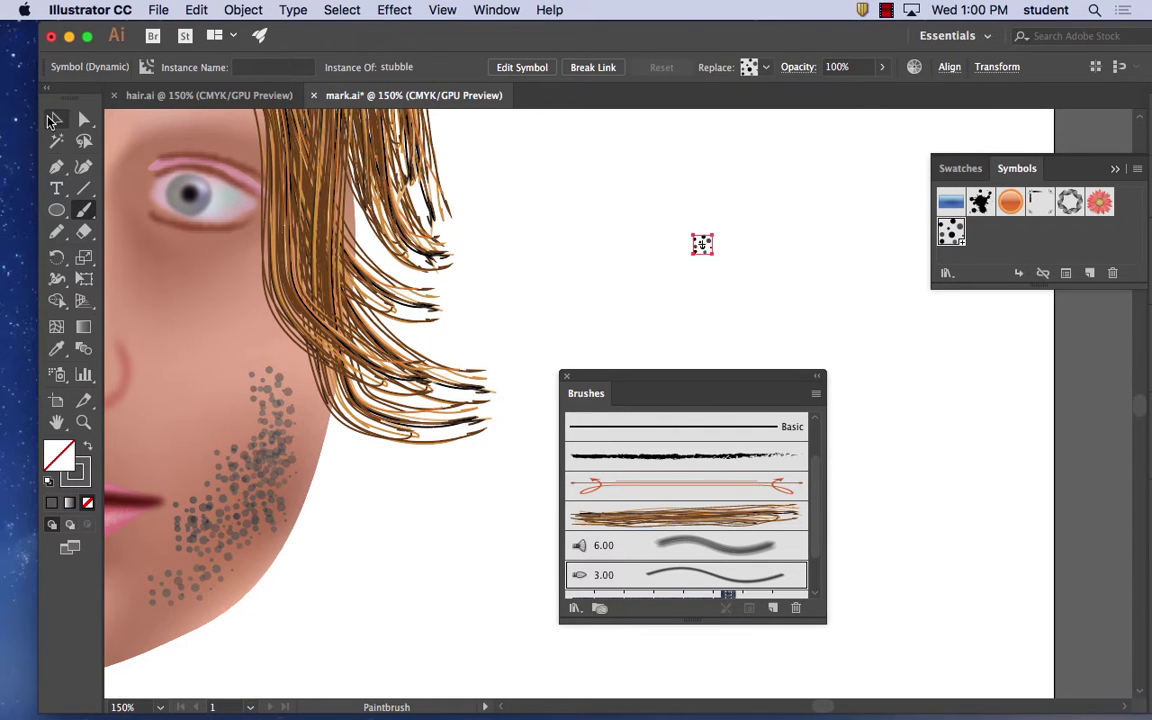
pyautogui.click(538, 268)
pyautogui.moveTo(538, 268); pyautogui.dragTo(763, 211)
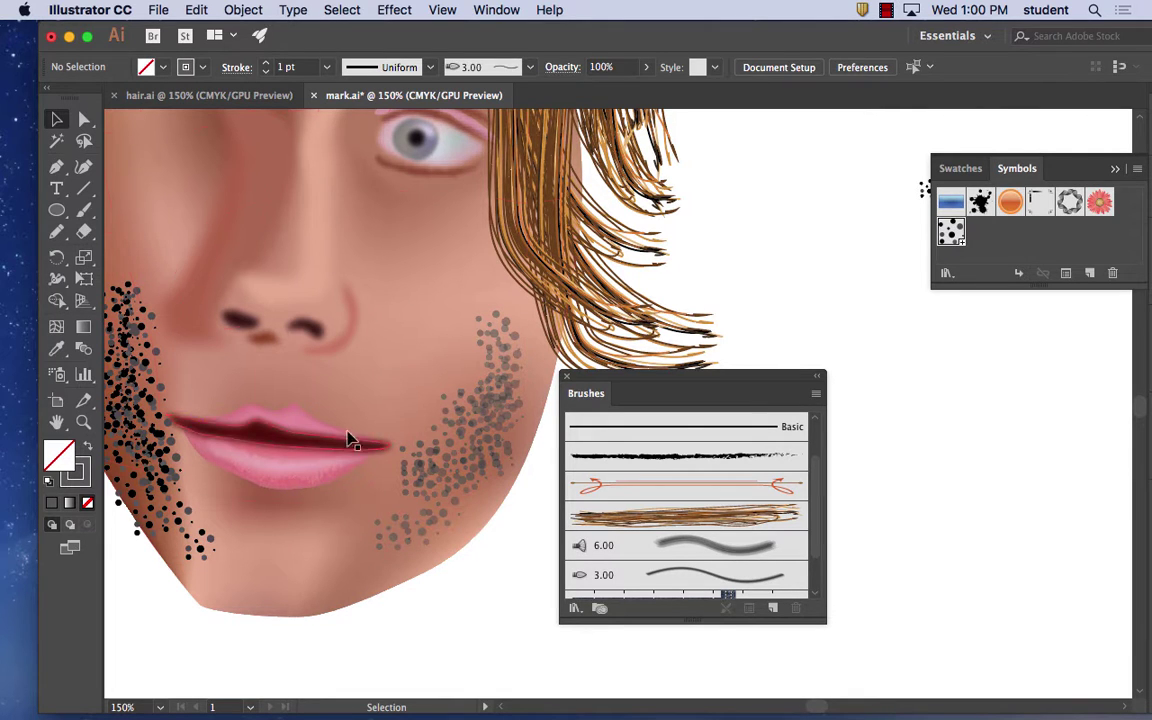
# - Draw a small patch of short, roughly vertical Pencil strokes on the blank canvas just below the dot cluster
pyautogui.moveTo(476, 405); pyautogui.dragTo(396, 349)
pyautogui.press('super+0')
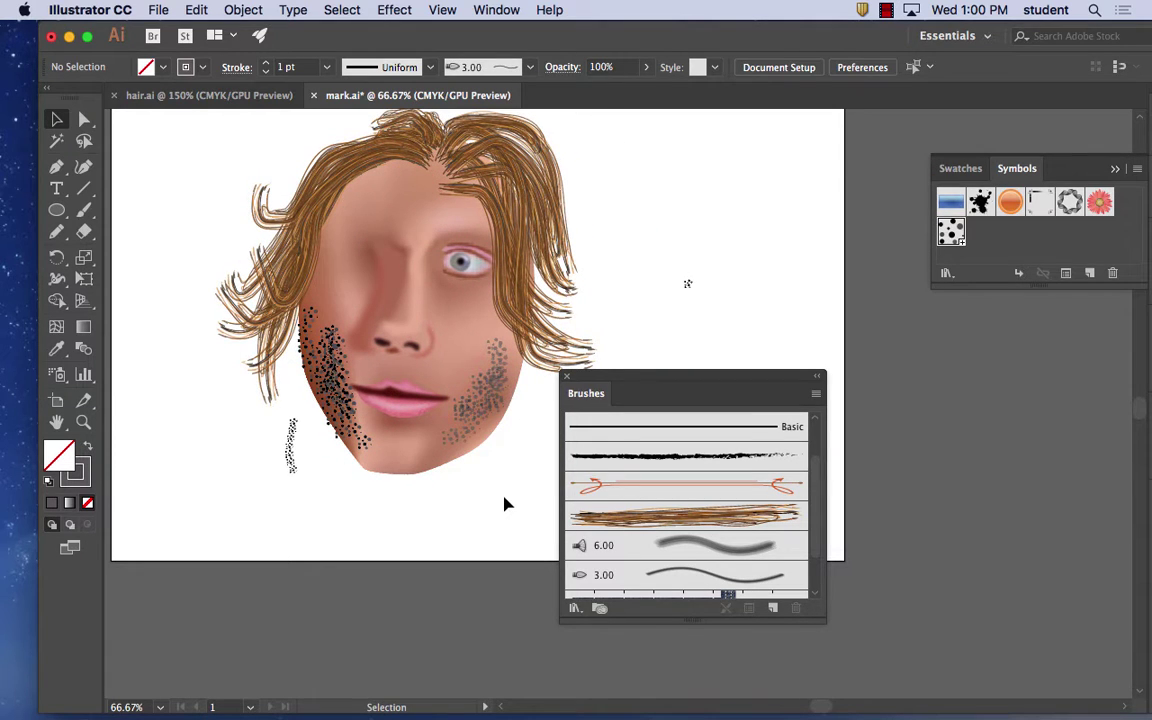
pyautogui.moveTo(653, 211); pyautogui.dragTo(557, 257)
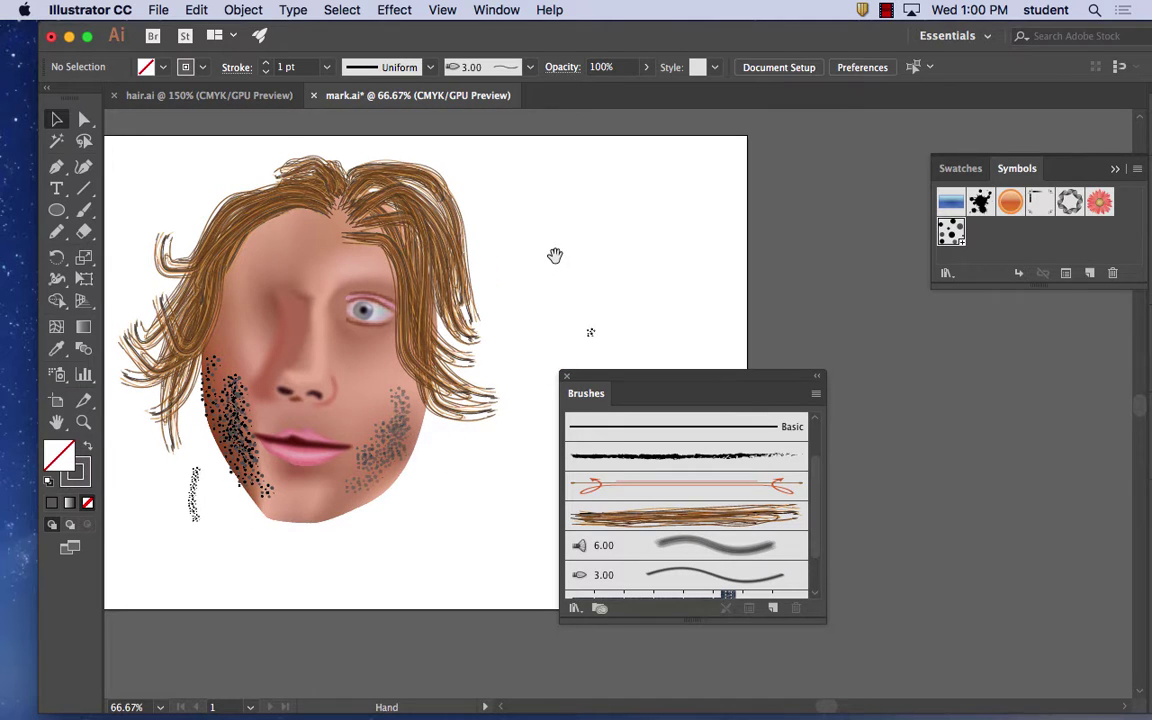
pyautogui.press('super+plus')
pyautogui.press('super+plus')
pyautogui.press('super+plus')
pyautogui.moveTo(439, 261); pyautogui.dragTo(426, 235)
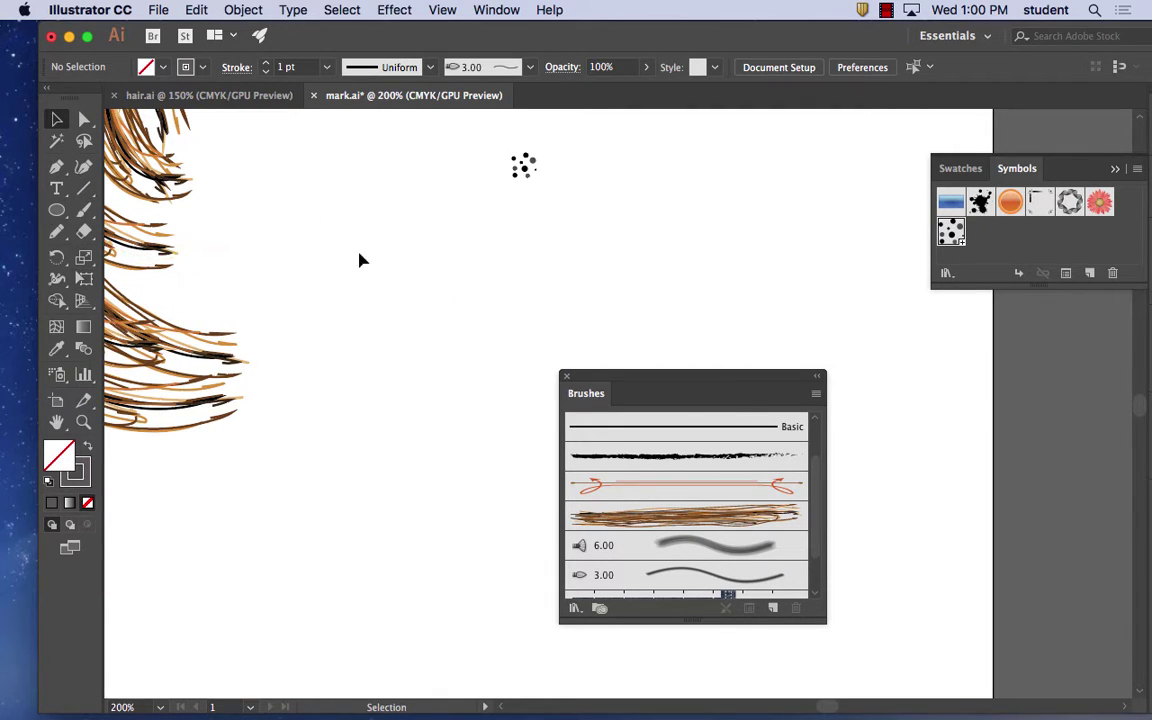
pyautogui.click(57, 231)
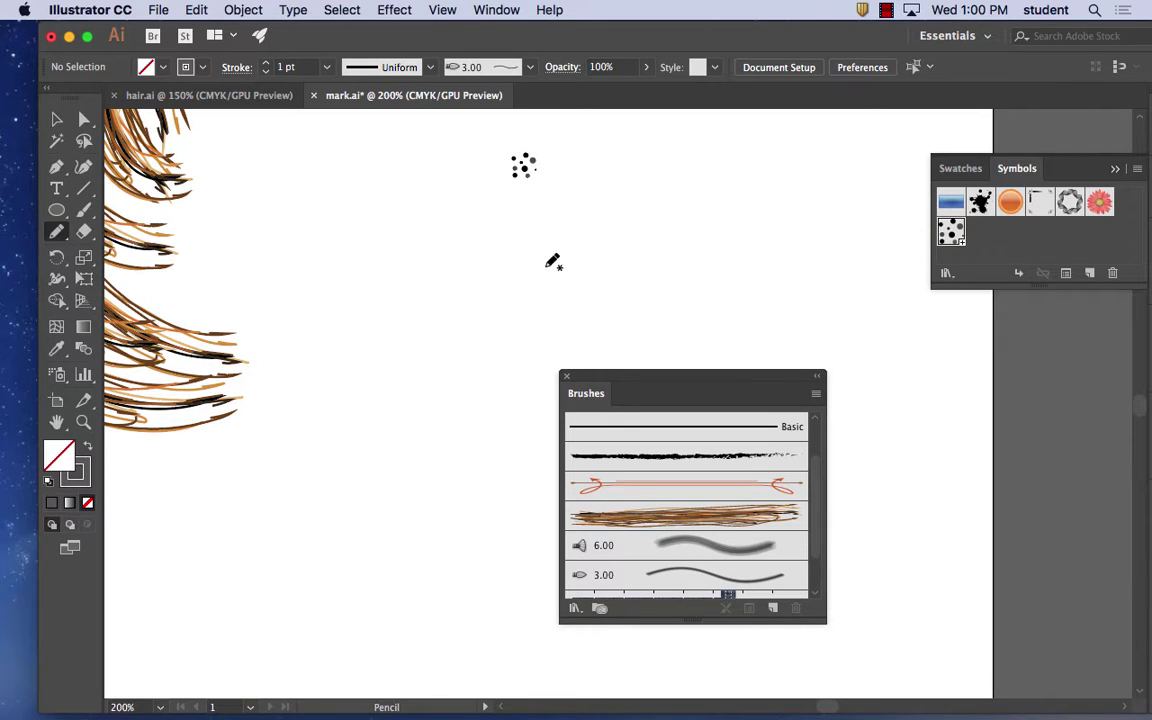
pyautogui.moveTo(545, 276)
pyautogui.mouseDown()
pyautogui.moveTo(547, 258)
pyautogui.moveTo(548, 271)
pyautogui.moveTo(554, 257)
pyautogui.moveTo(562, 270)
pyautogui.moveTo(540, 266)
pyautogui.mouseUp()
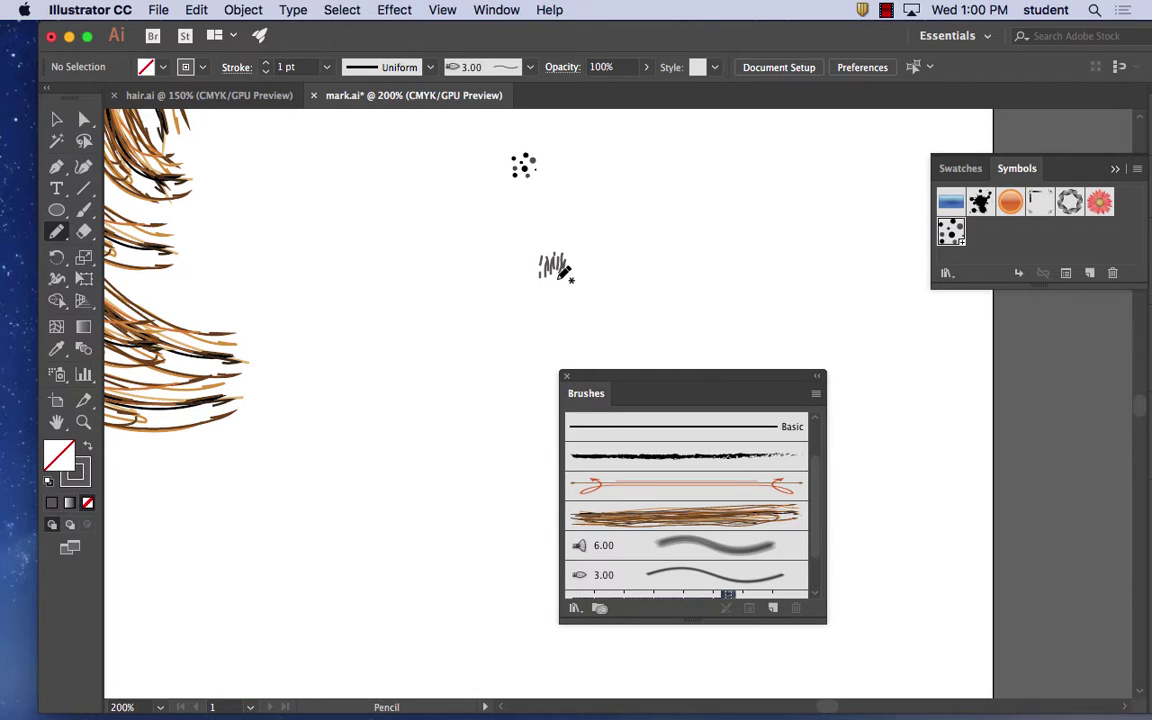
# - Select all the short pencil strokes in the new patch
pyautogui.click(57, 121)
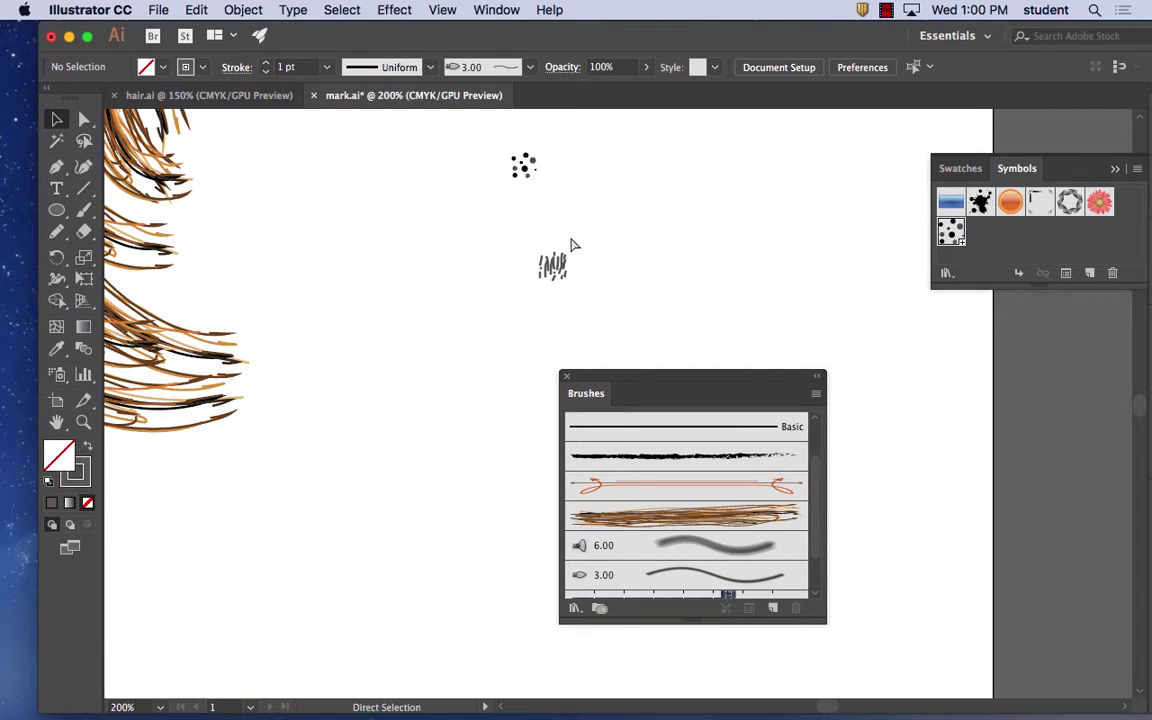
pyautogui.press('super+equal')
pyautogui.press('super+equal')
pyautogui.press('super+equal')
pyautogui.moveTo(571, 236)
pyautogui.mouseDown()
pyautogui.moveTo(476, 432)
pyautogui.moveTo(463, 574)
pyautogui.mouseUp()
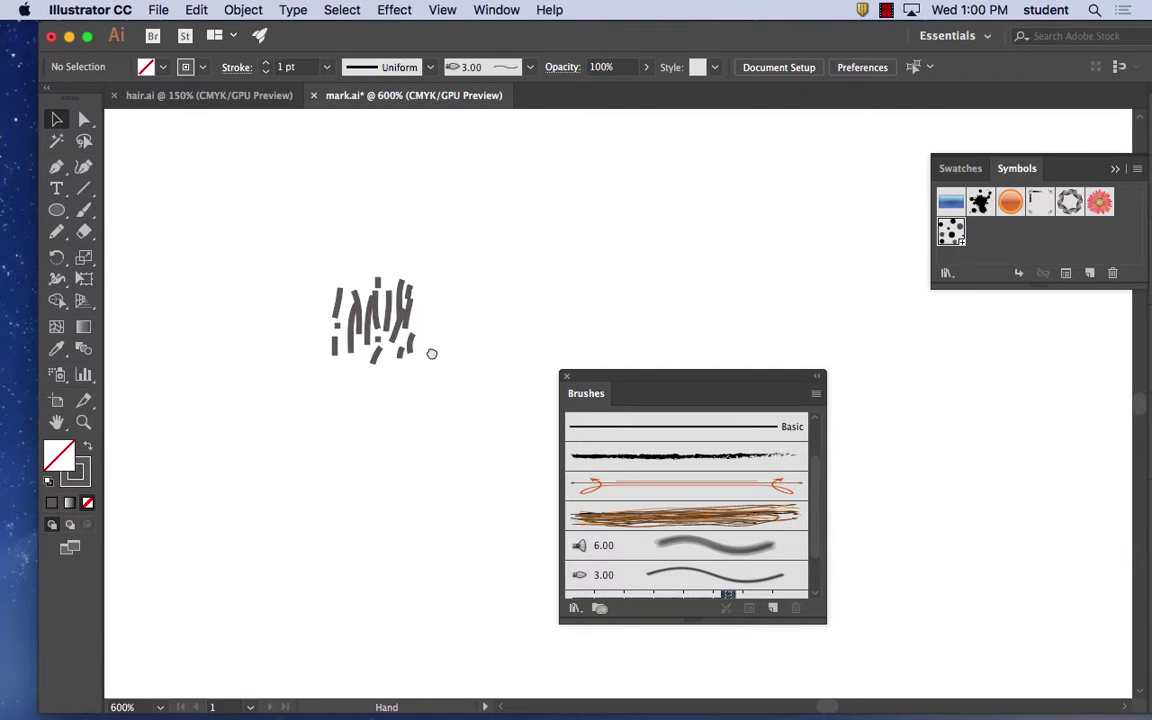
pyautogui.moveTo(283, 247); pyautogui.dragTo(503, 407)
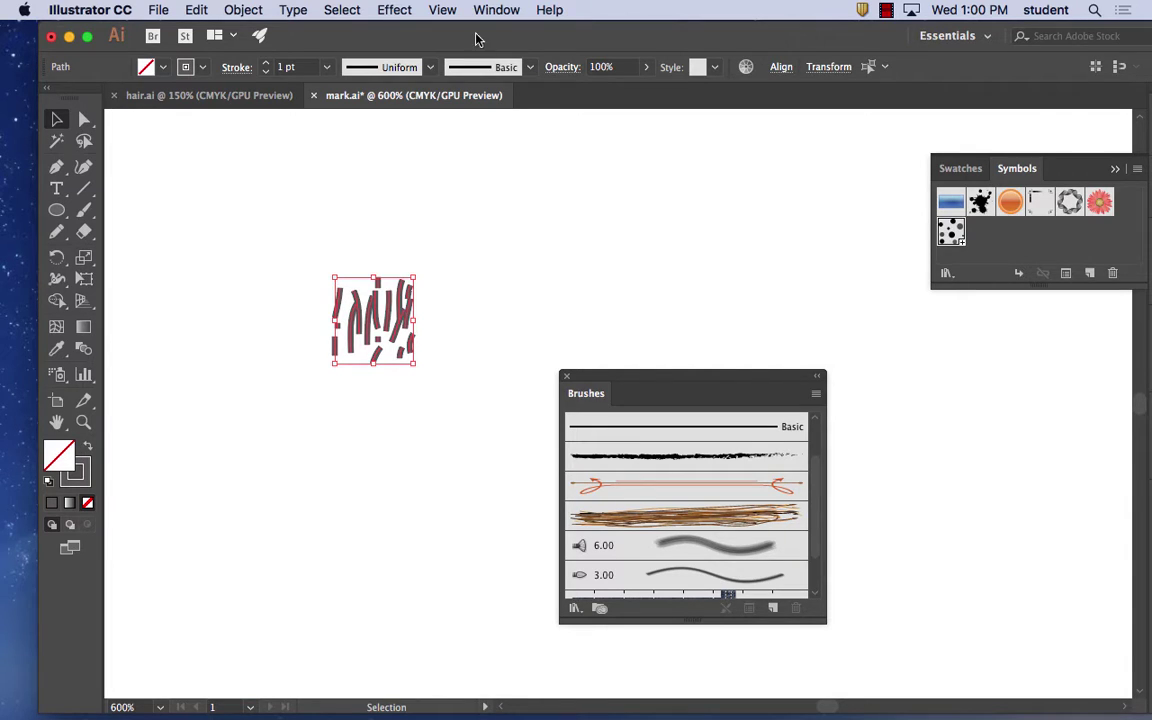
# - Show the full Stroke options and give the selected pencil strokes round caps
pyautogui.click(496, 9)
pyautogui.scroll(-3, 560, 480)
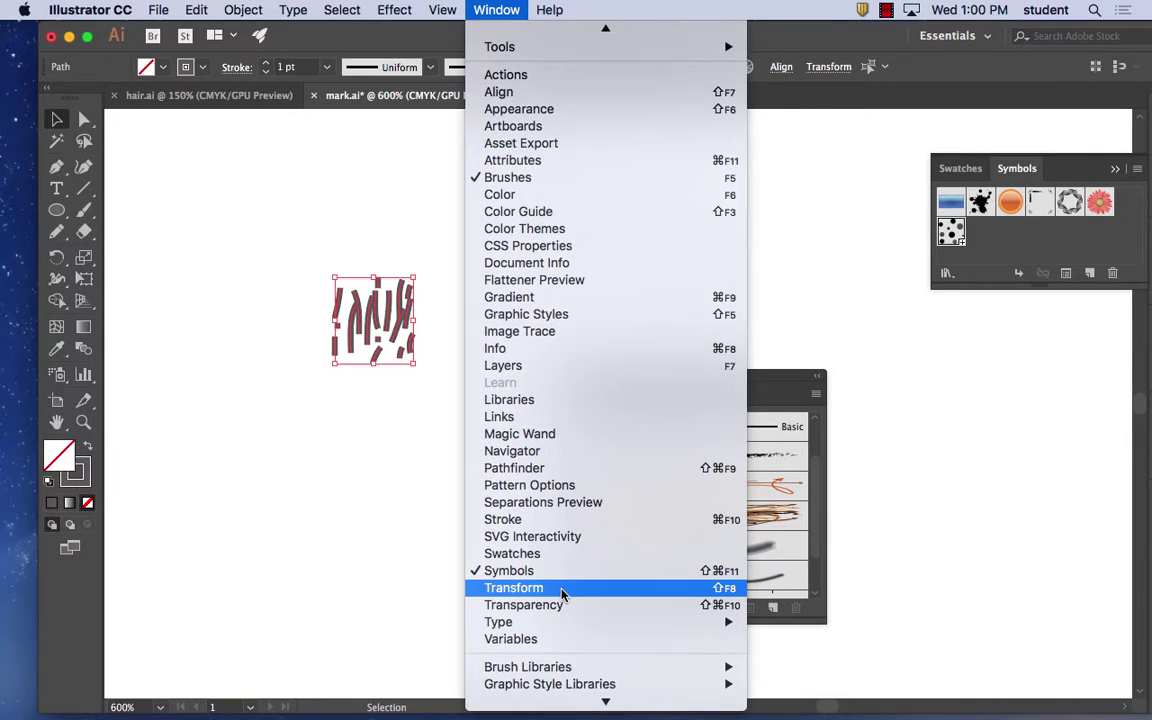
pyautogui.scroll(1, 580, 530)
pyautogui.click(578, 515)
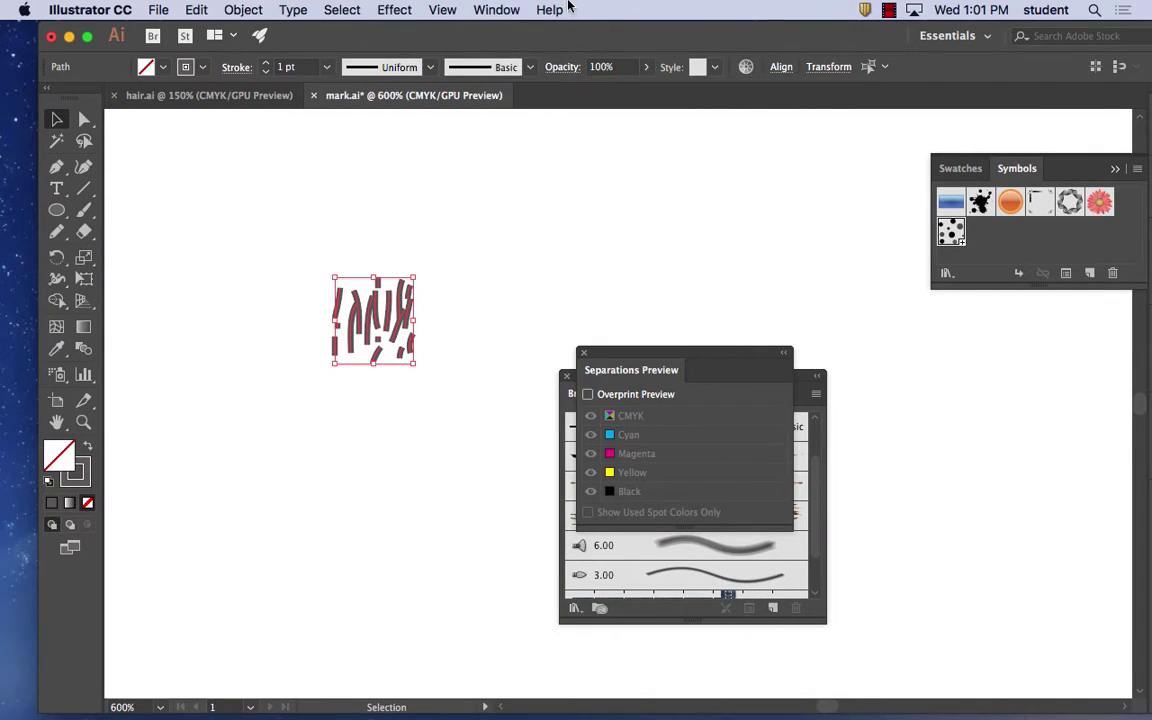
pyautogui.click(496, 9)
pyautogui.scroll(-5, 574, 580)
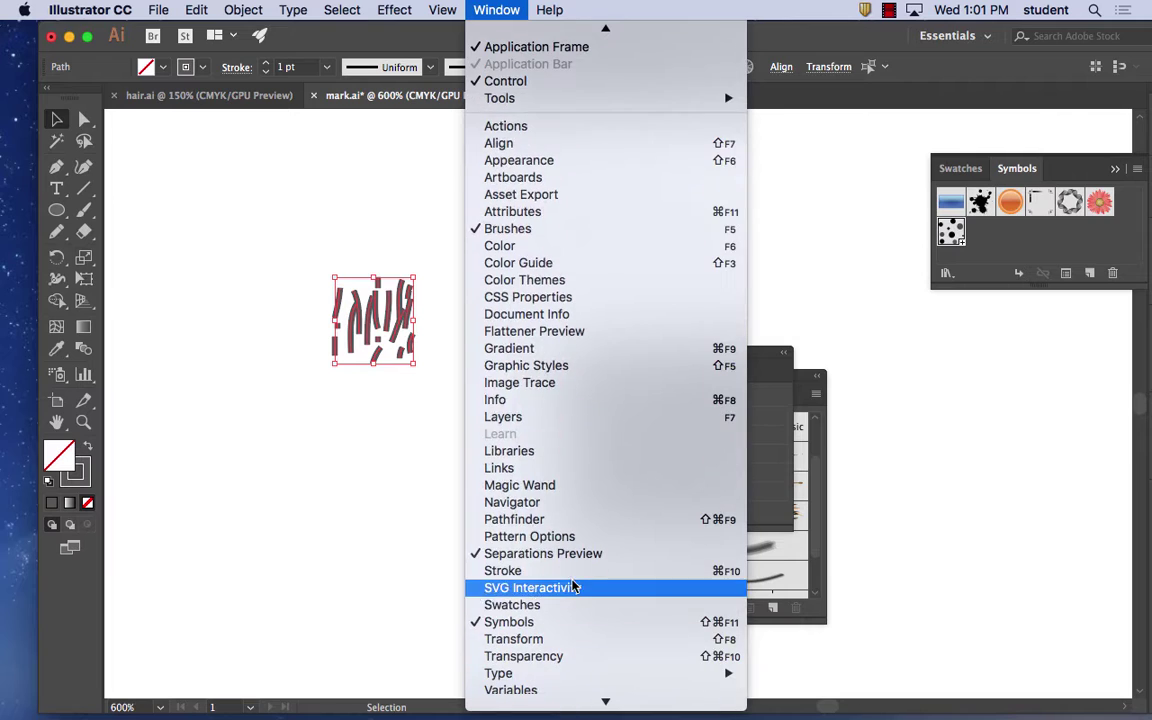
pyautogui.click(576, 572)
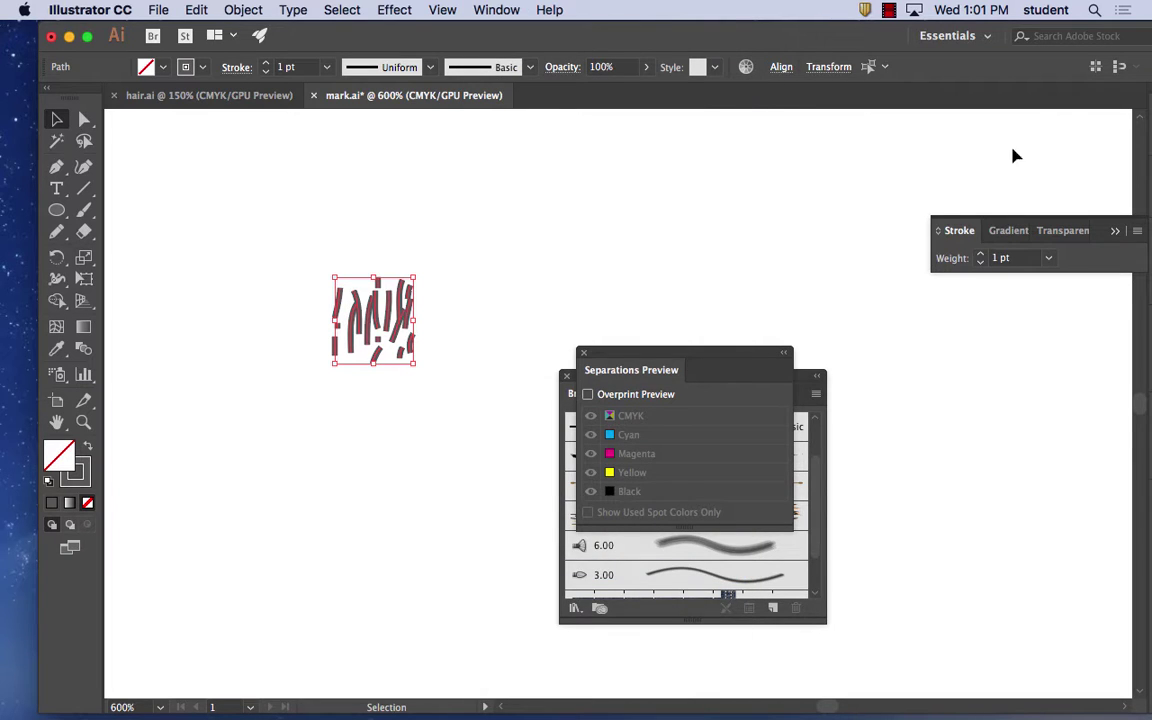
pyautogui.moveTo(960, 230); pyautogui.dragTo(570, 184)
pyautogui.click(747, 187)
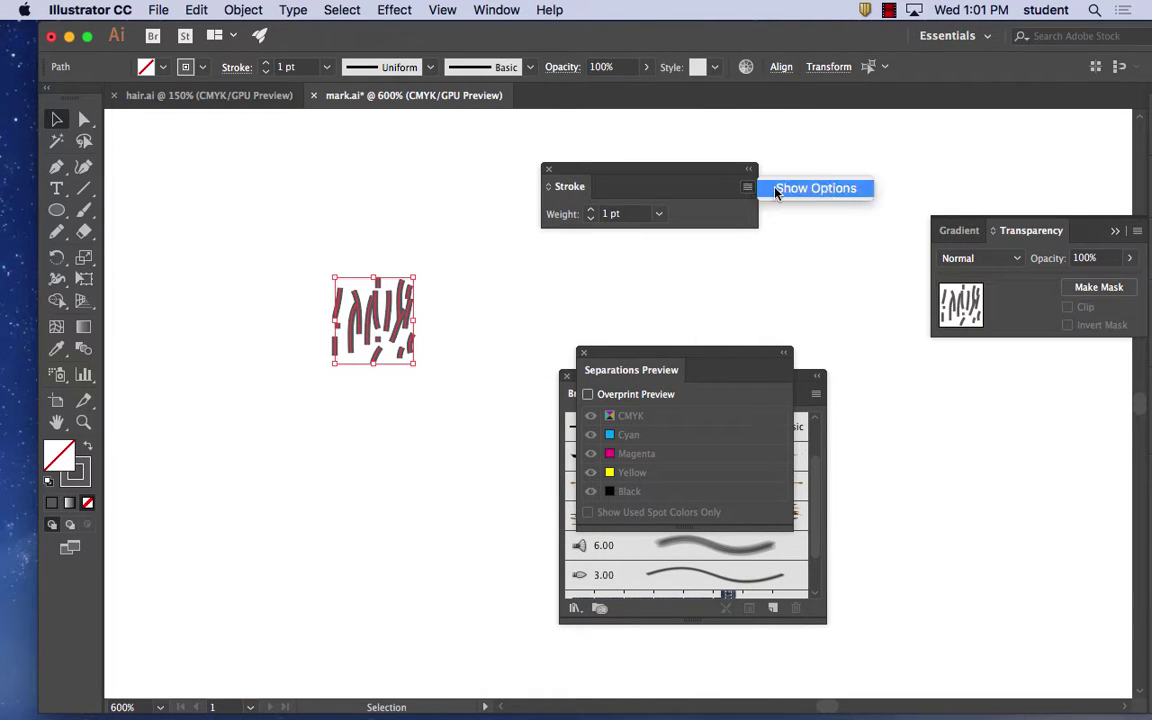
pyautogui.click(816, 189)
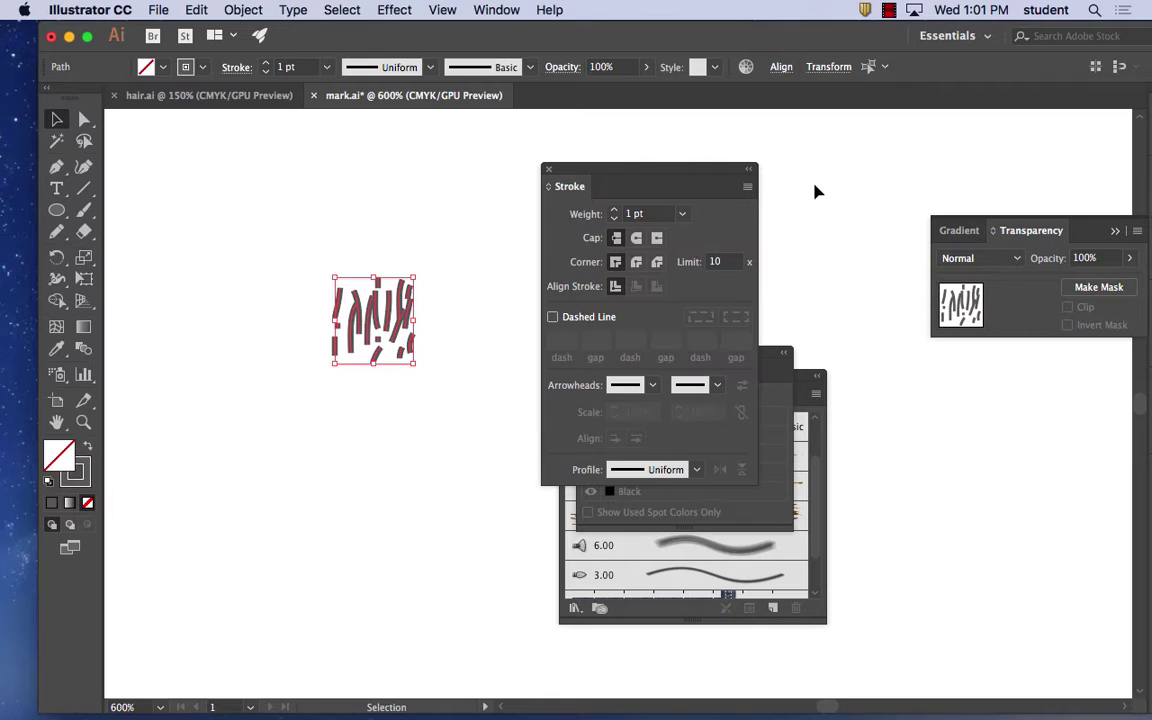
pyautogui.click(638, 239)
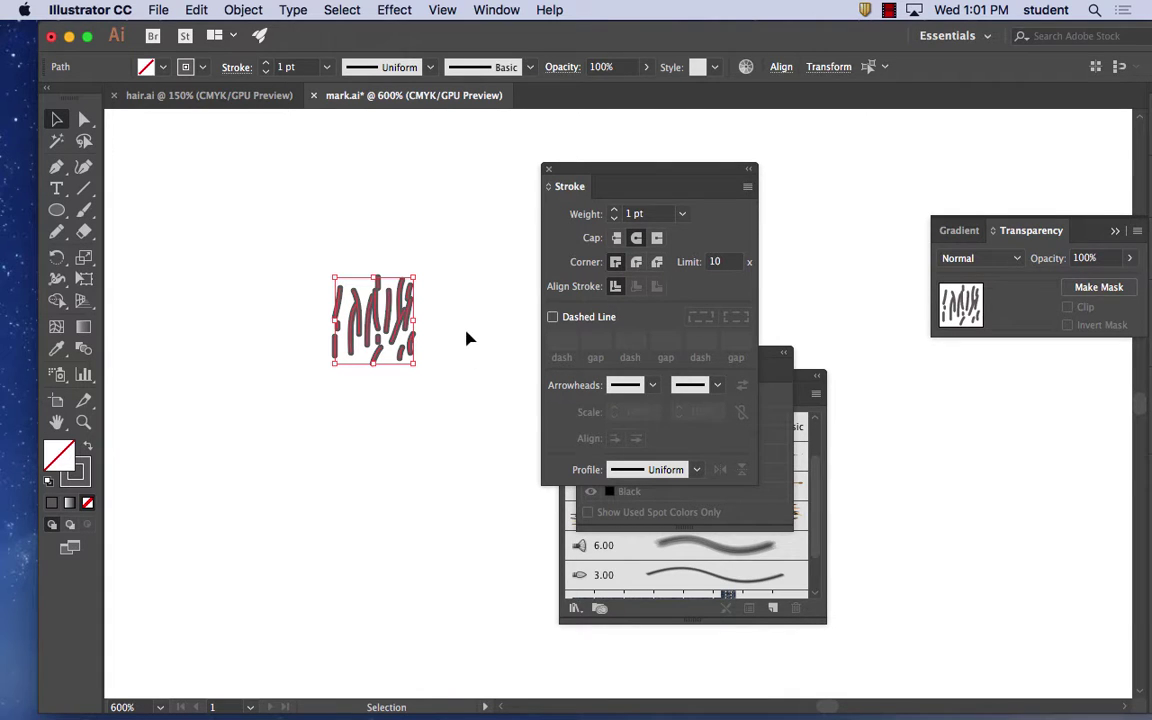
# - Recolor four scattered strokes of the patch, including its lower outer one, to a near-black stroke color
pyautogui.click(407, 330)
pyautogui.click(386, 309)
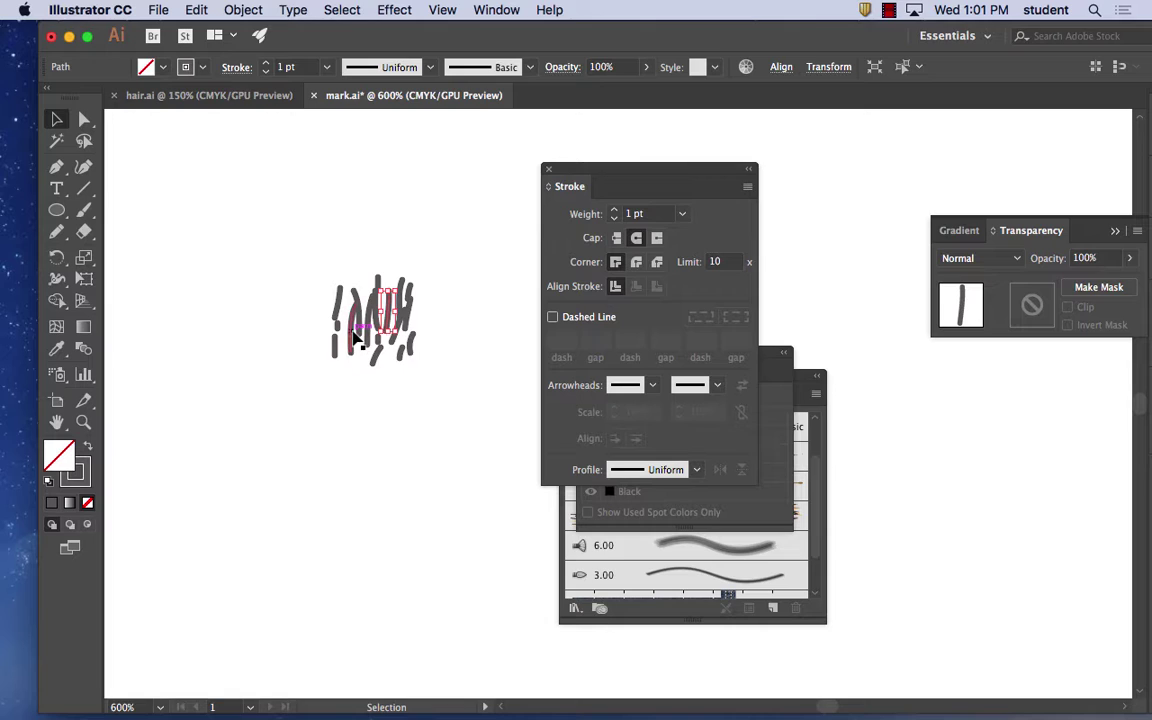
pyautogui.keyDown('shift'); pyautogui.click(355, 340); pyautogui.keyUp('shift')
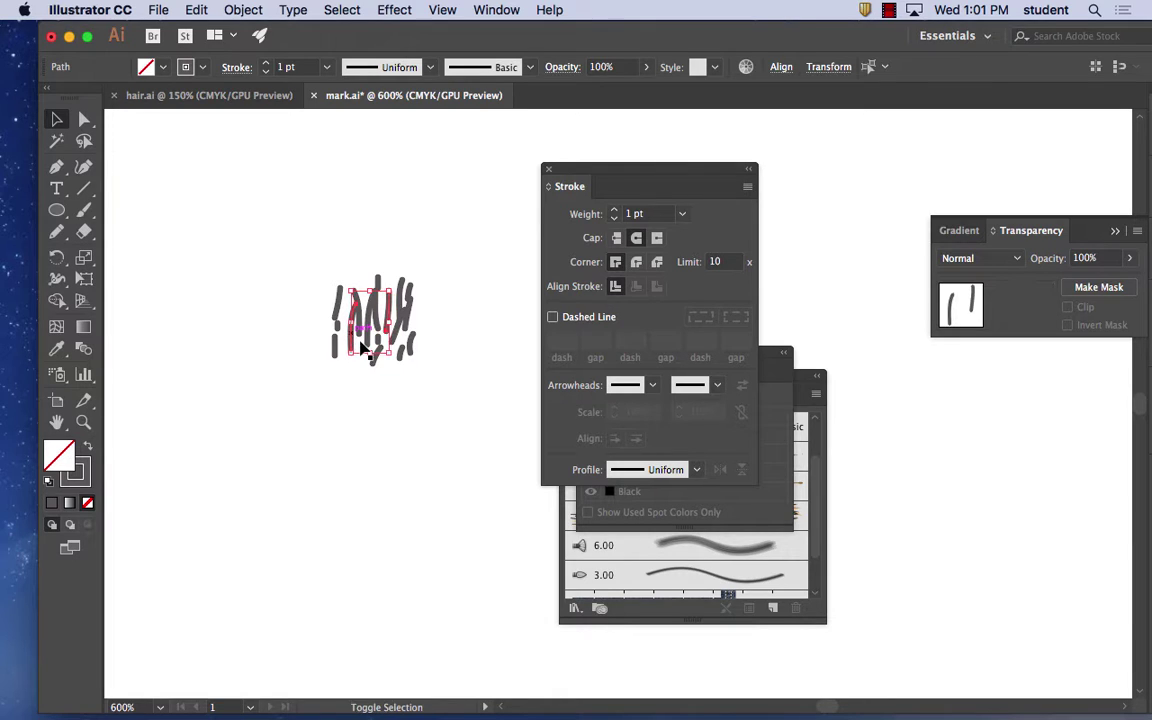
pyautogui.keyDown('shift'); pyautogui.click(411, 320); pyautogui.keyUp('shift')
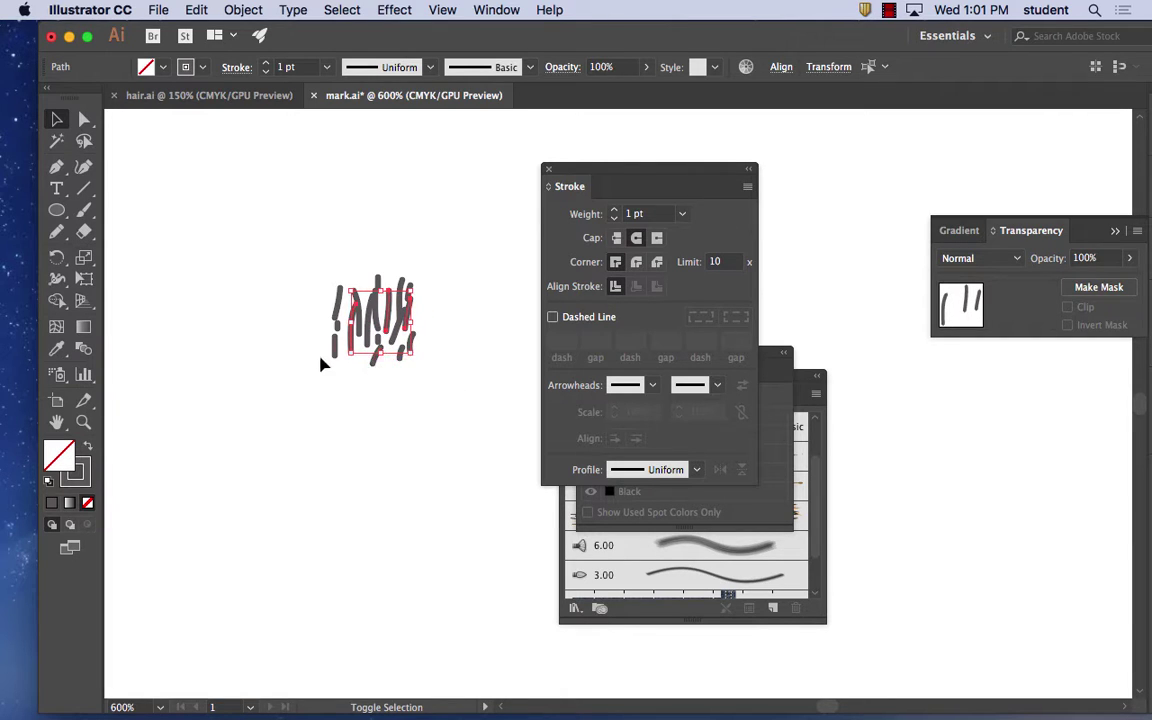
pyautogui.keyDown('shift'); pyautogui.click(337, 352); pyautogui.keyUp('shift')
pyautogui.doubleClick(76, 474)
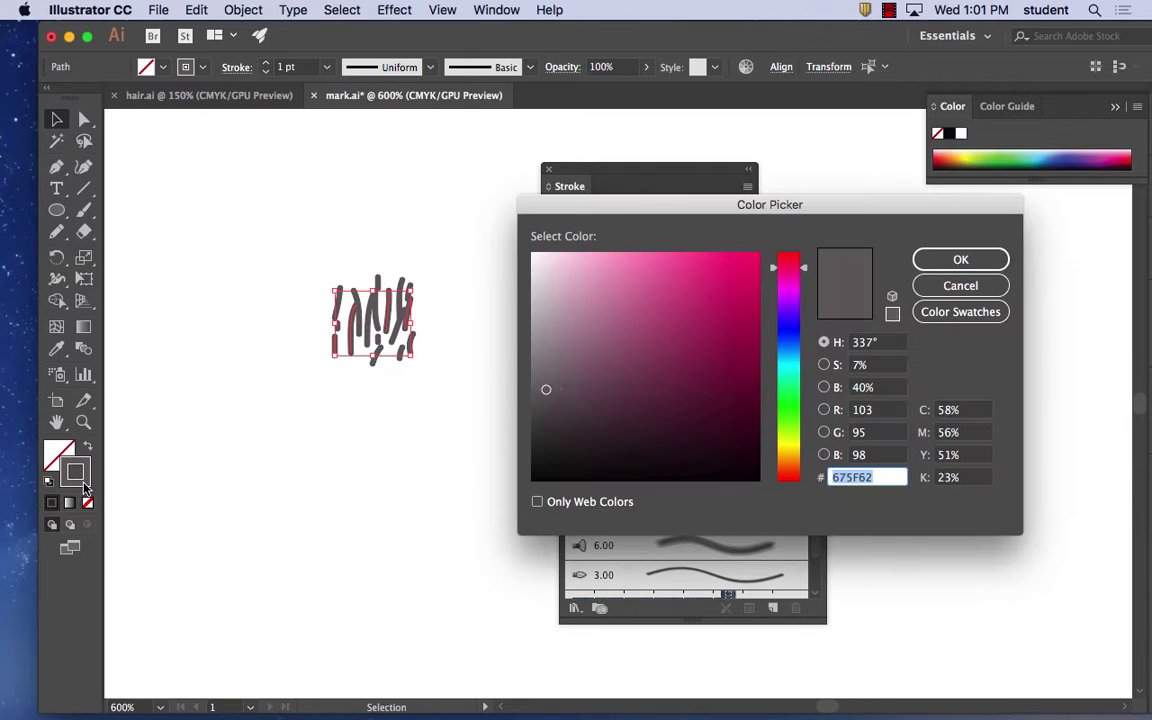
pyautogui.click(574, 437)
pyautogui.click(960, 259)
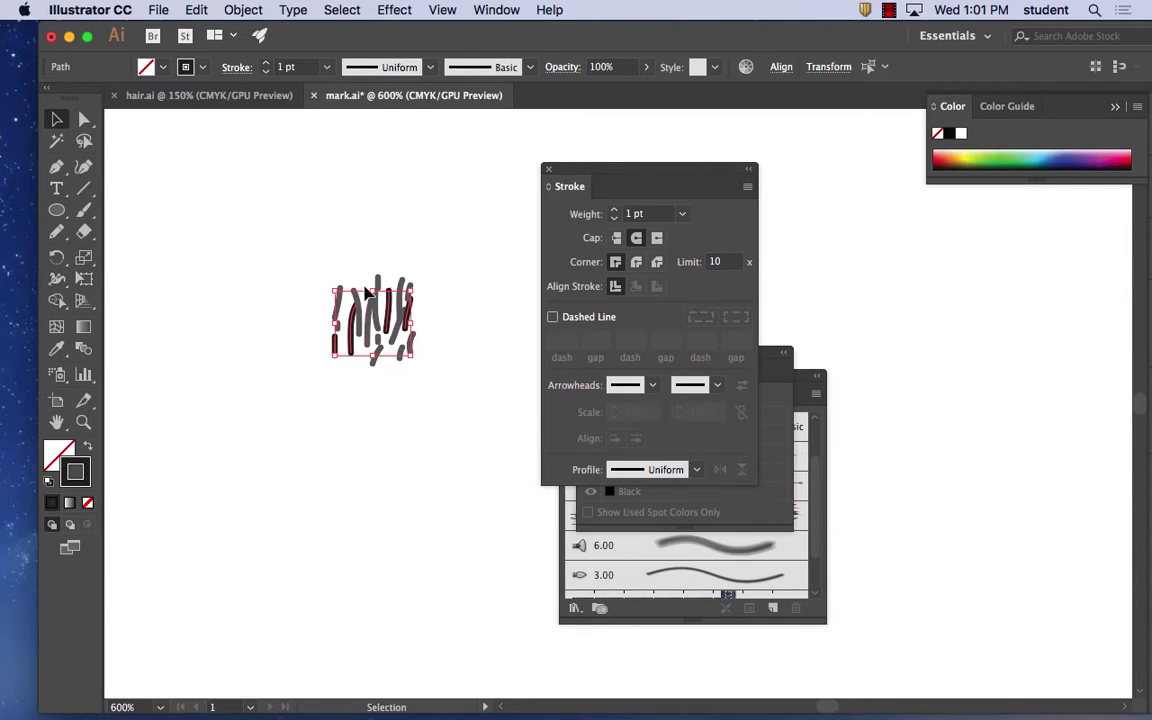
# - Recolor three other strokes of the patch, including a short one at its lower edge, to a light warm gray
pyautogui.click(356, 296)
pyautogui.keyDown('shift'); pyautogui.click(395, 339); pyautogui.keyUp('shift')
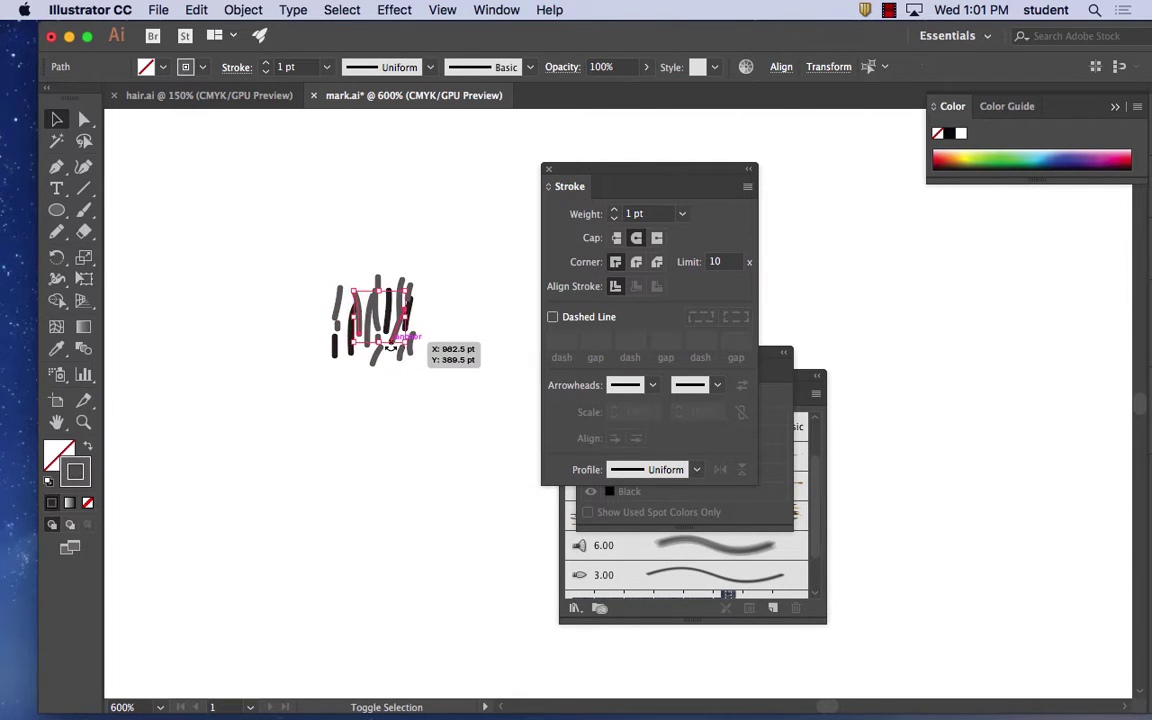
pyautogui.keyDown('shift'); pyautogui.click(378, 366); pyautogui.keyUp('shift')
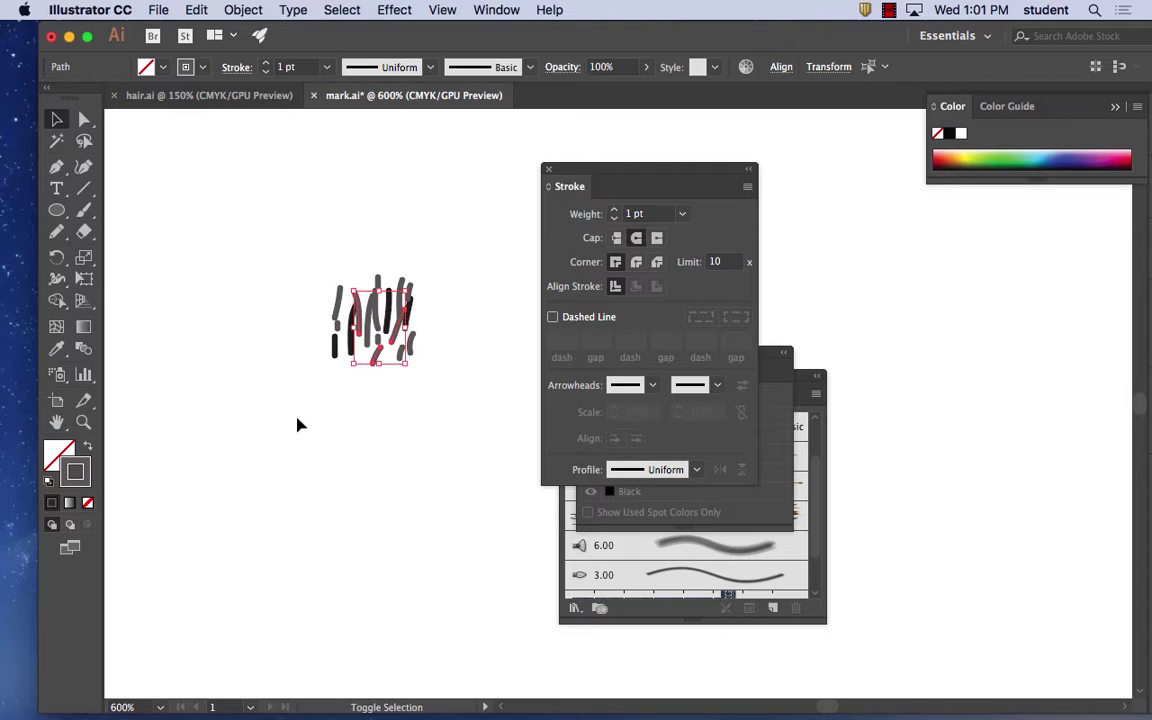
pyautogui.doubleClick(80, 472)
pyautogui.moveTo(568, 329); pyautogui.dragTo(537, 311)
pyautogui.click(956, 259)
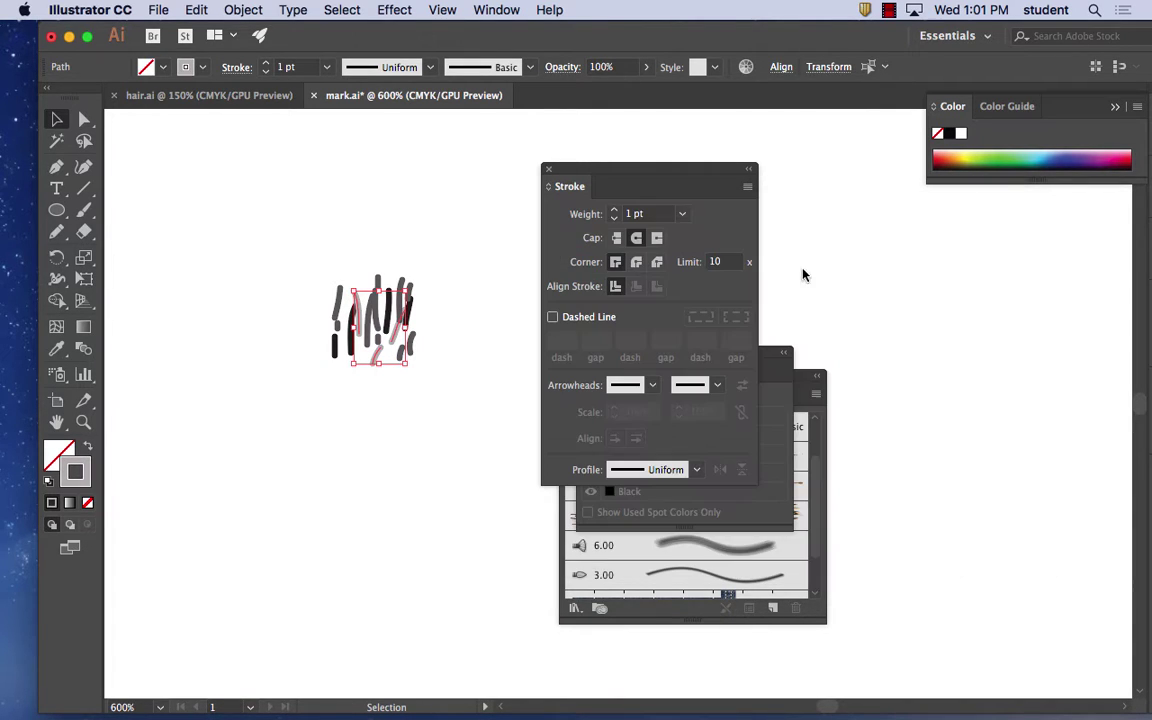
# - Select one of the remaining dark gray strokes in the middle of the patch
pyautogui.click(375, 312)
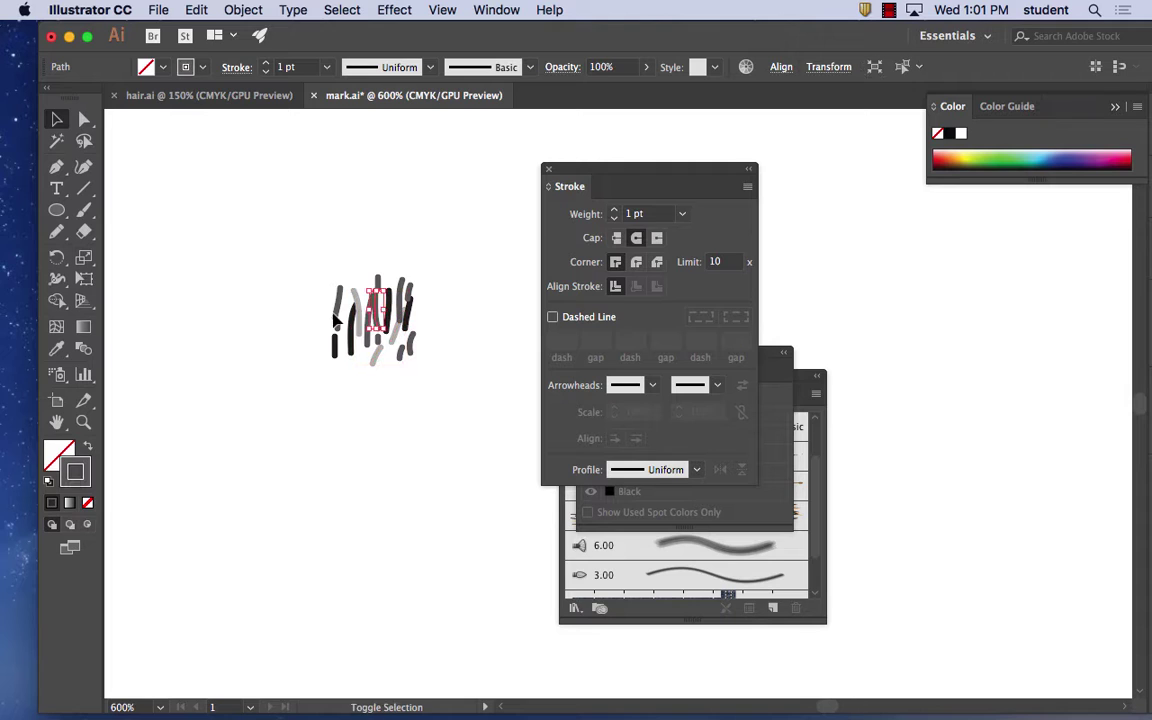
# - Add more of the short strokes to the selection and recolor them a near-black stroke color, leaving nothing selected
pyautogui.keyDown('shift'); pyautogui.click(337, 308); pyautogui.keyUp('shift')
pyautogui.keyDown('shift'); pyautogui.click(406, 307); pyautogui.keyUp('shift')
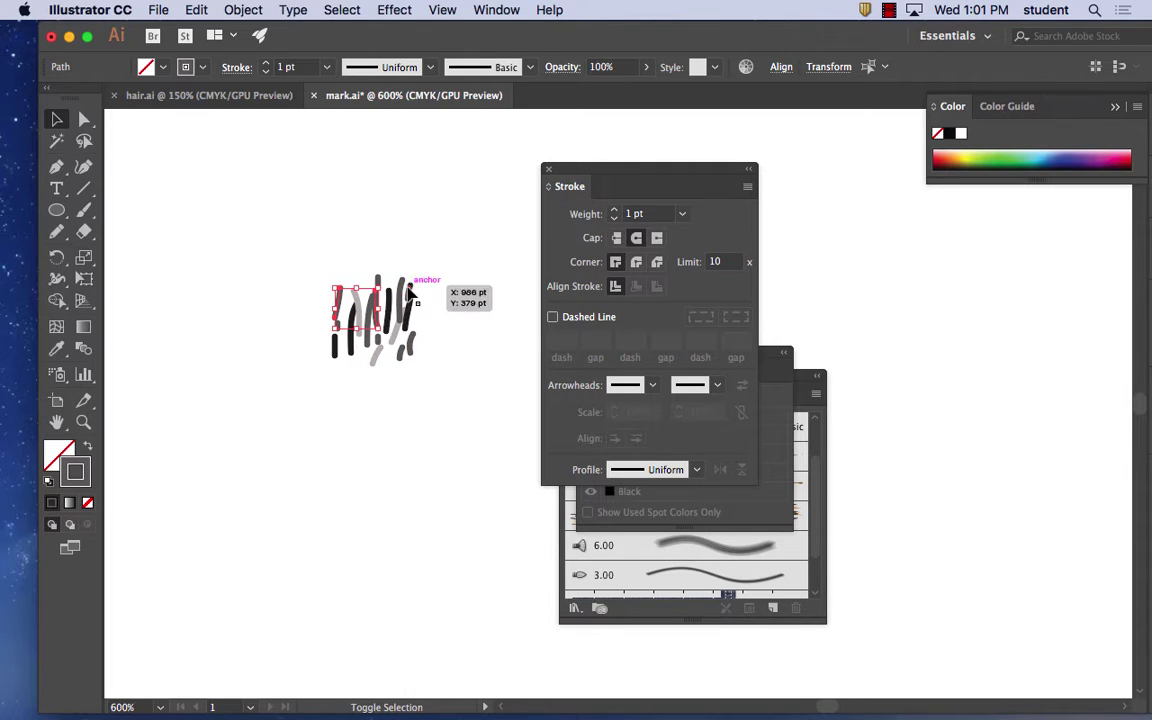
pyautogui.doubleClick(77, 480)
pyautogui.moveTo(558, 406); pyautogui.dragTo(553, 422)
pyautogui.click(961, 262)
pyautogui.click(421, 227)
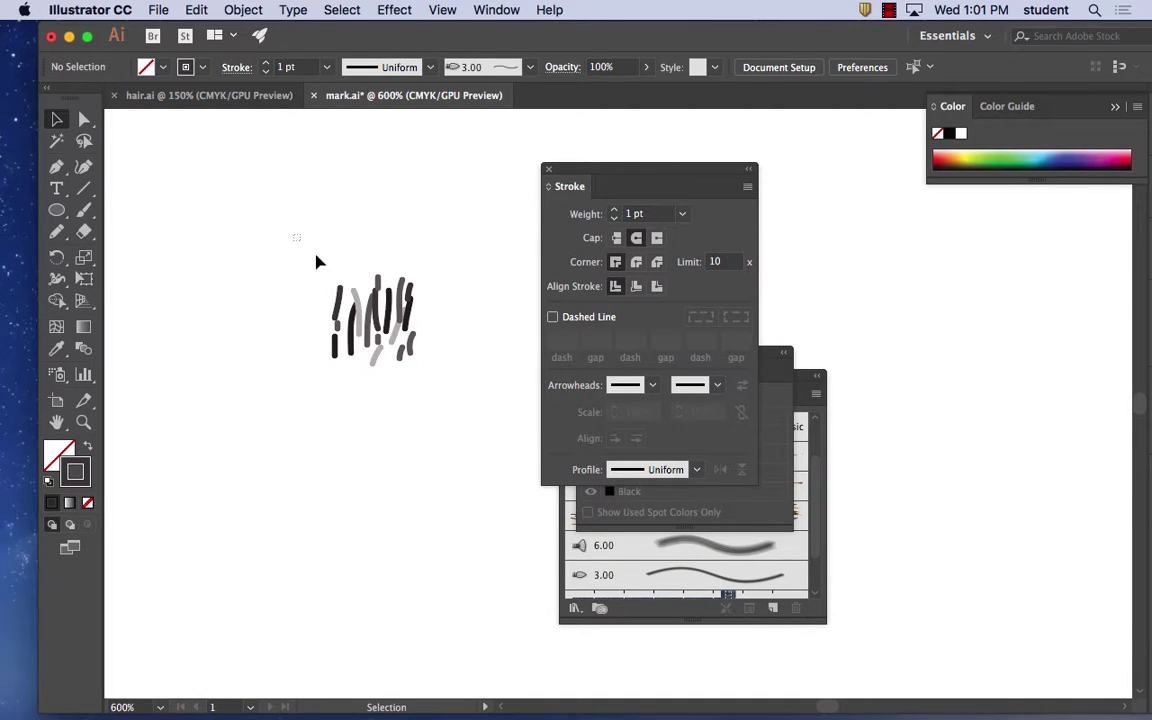
# - Select all the short strokes and make room by closing Separations Preview, moving the Stroke panel aside and enlarging the Brushes panel
pyautogui.moveTo(290, 236); pyautogui.dragTo(470, 413)
pyautogui.moveTo(618, 190)
pyautogui.mouseDown()
pyautogui.moveTo(877, 265)
pyautogui.moveTo(928, 300)
pyautogui.mouseUp()
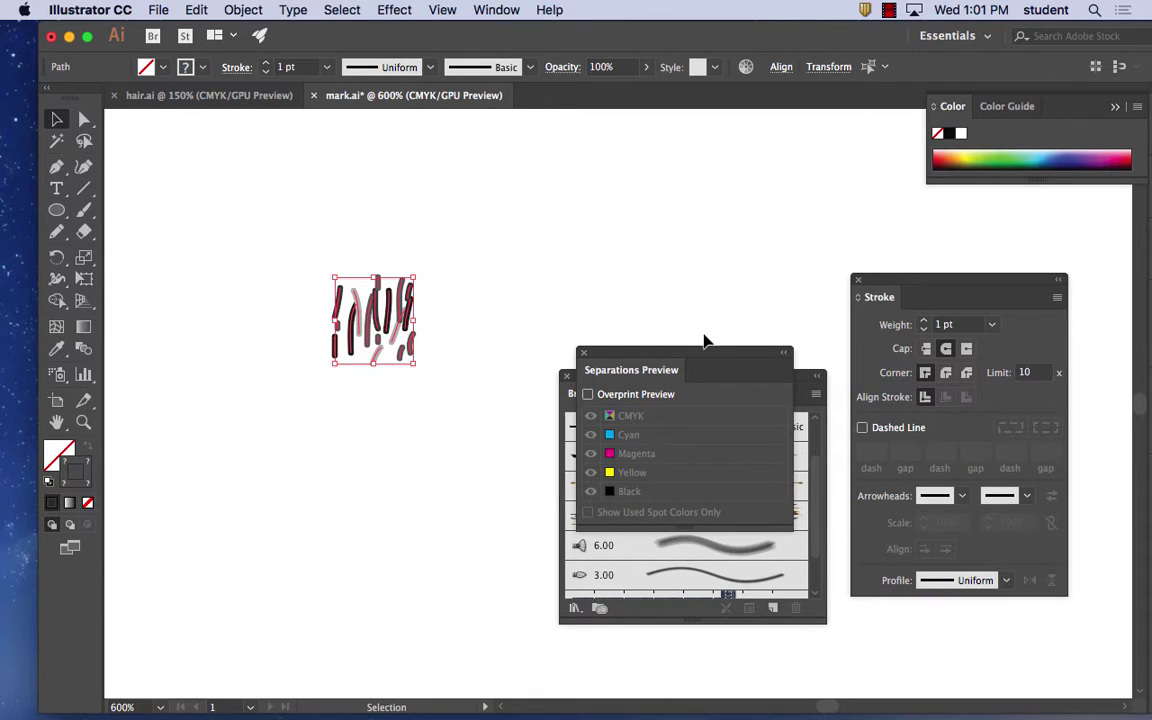
pyautogui.click(585, 353)
pyautogui.moveTo(676, 392)
pyautogui.mouseDown()
pyautogui.moveTo(666, 337)
pyautogui.moveTo(610, 243)
pyautogui.mouseUp()
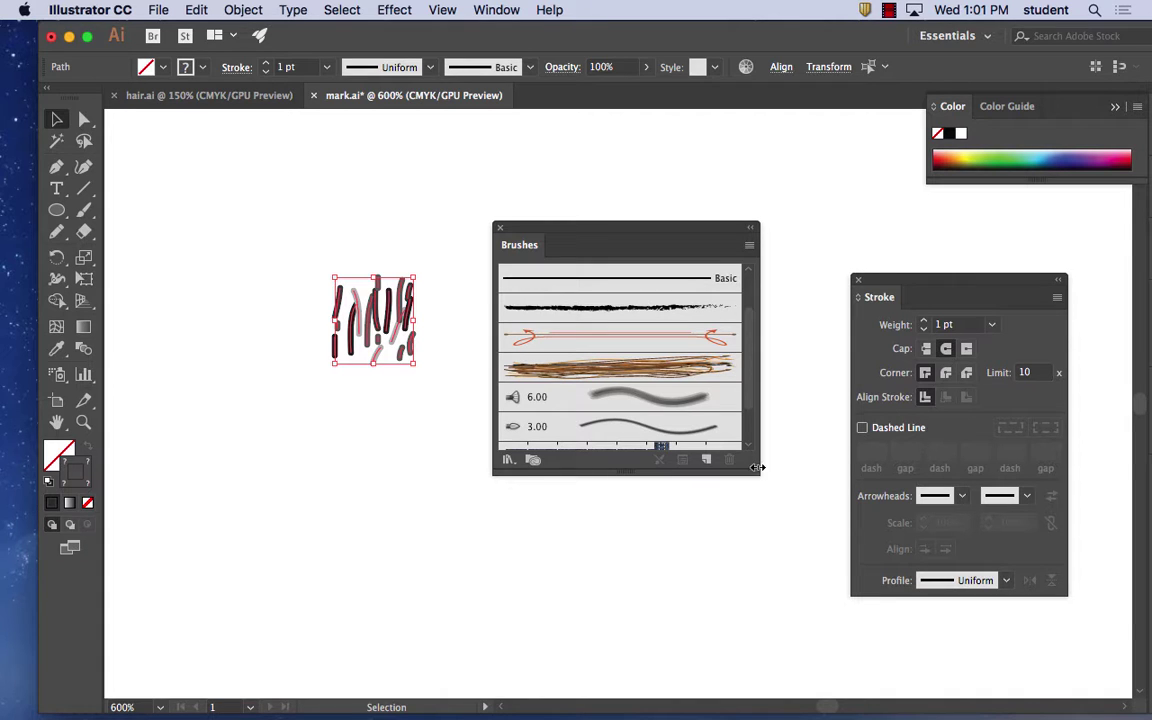
pyautogui.moveTo(755, 484); pyautogui.dragTo(836, 663)
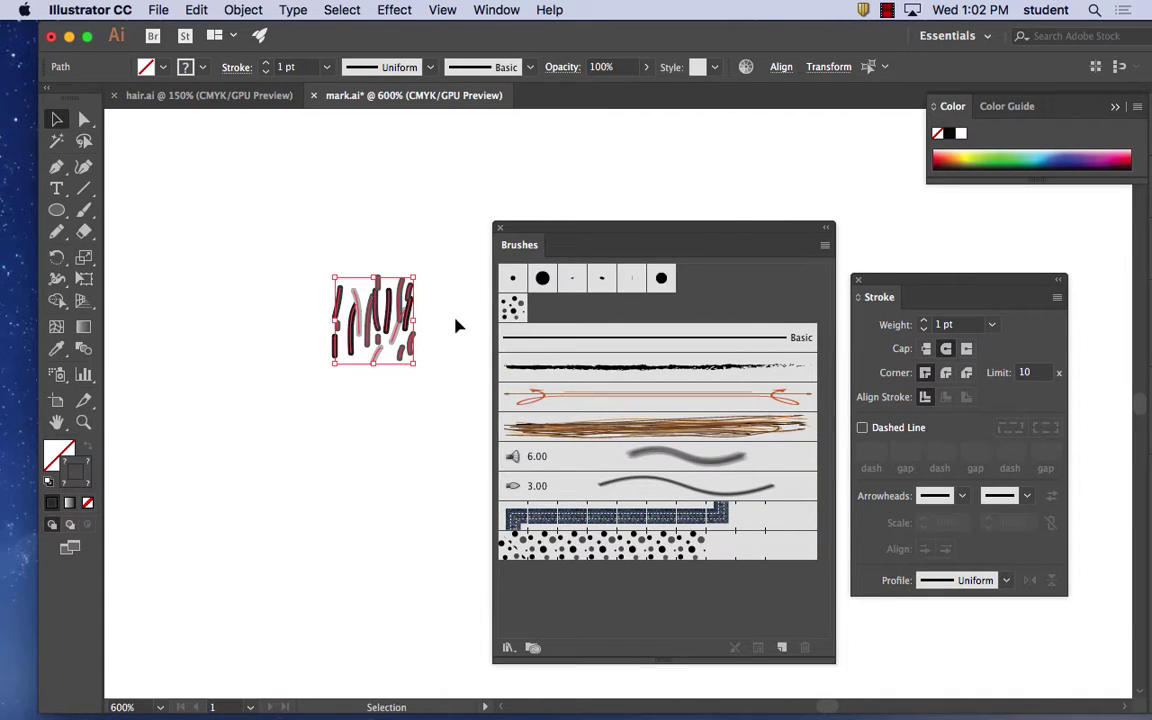
# - Create a new Scatter Brush from the selected strokes and set its size to Random with a first value of 476%
pyautogui.moveTo(398, 322)
pyautogui.mouseDown()
pyautogui.moveTo(468, 496)
pyautogui.moveTo(633, 609)
pyautogui.moveTo(626, 597)
pyautogui.mouseUp()
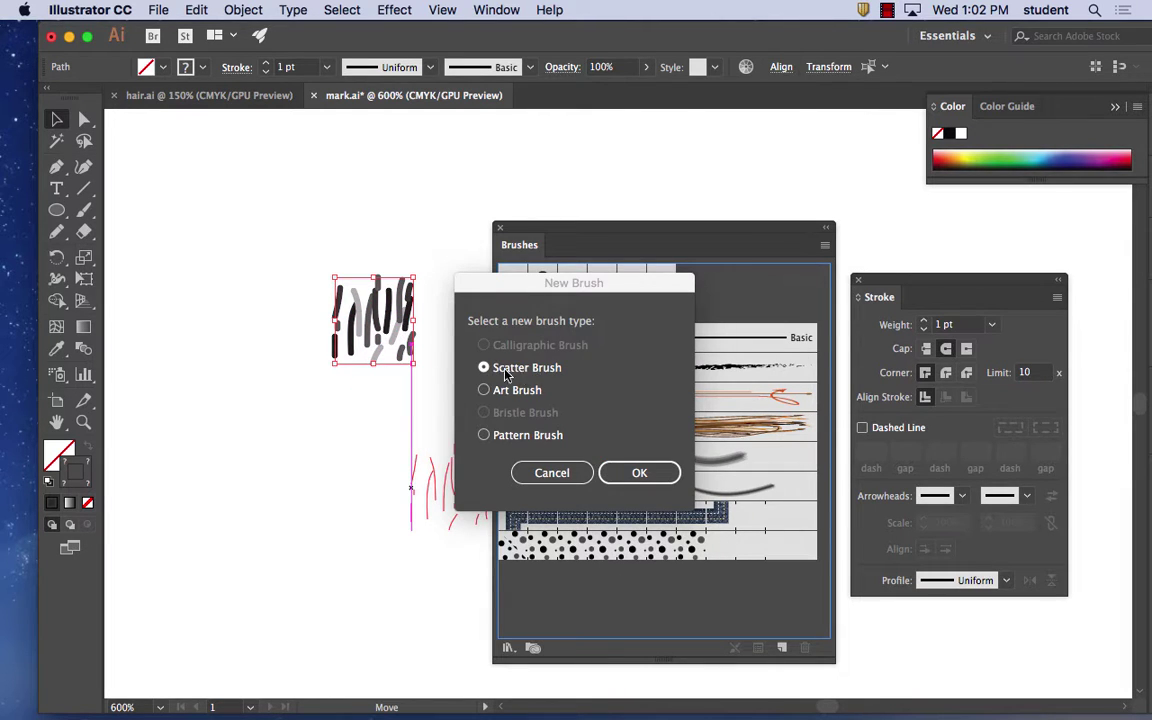
pyautogui.click(640, 473)
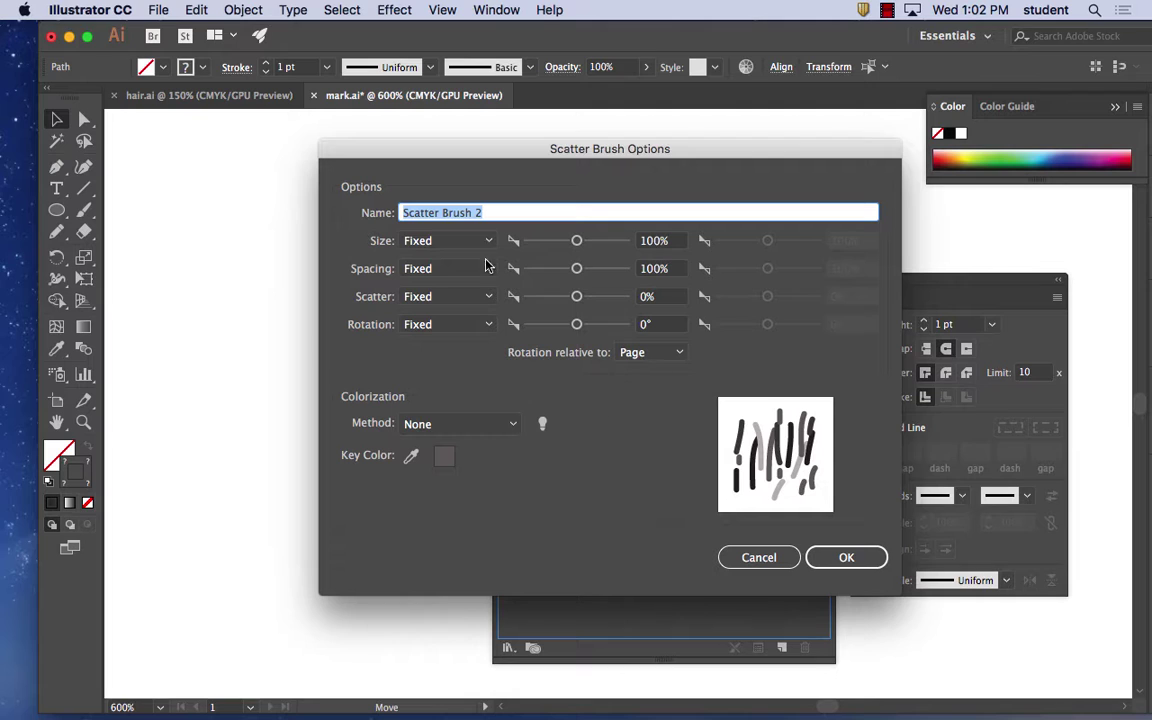
pyautogui.click(435, 242)
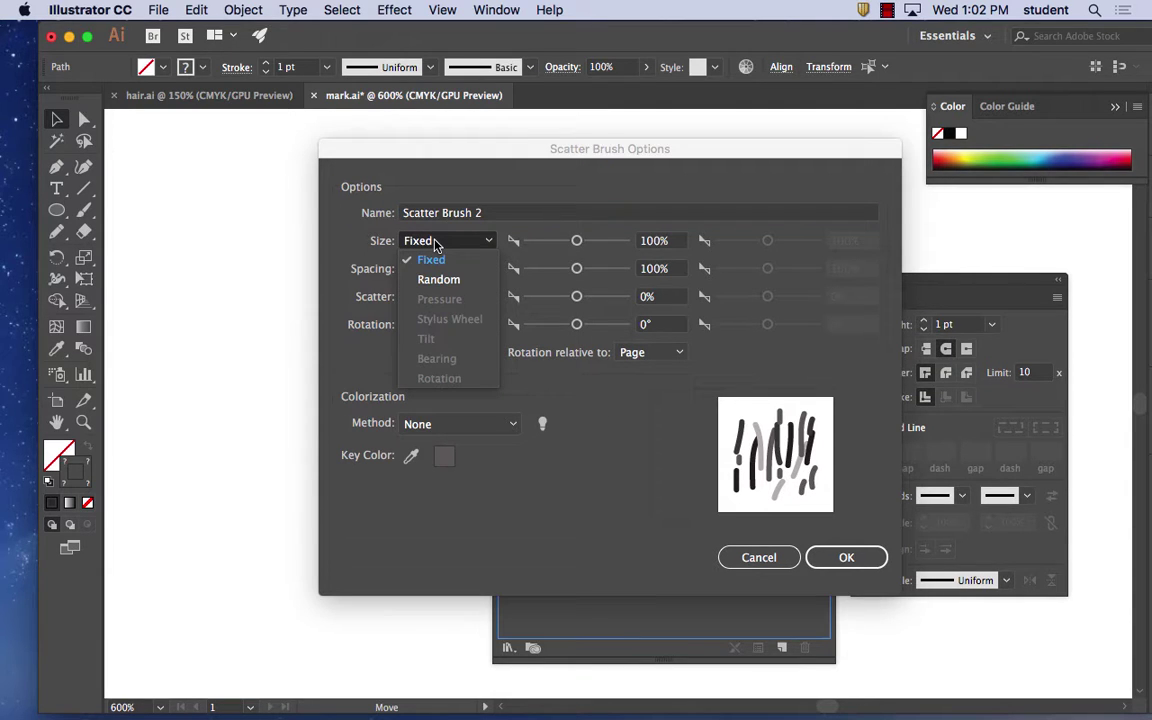
pyautogui.click(440, 280)
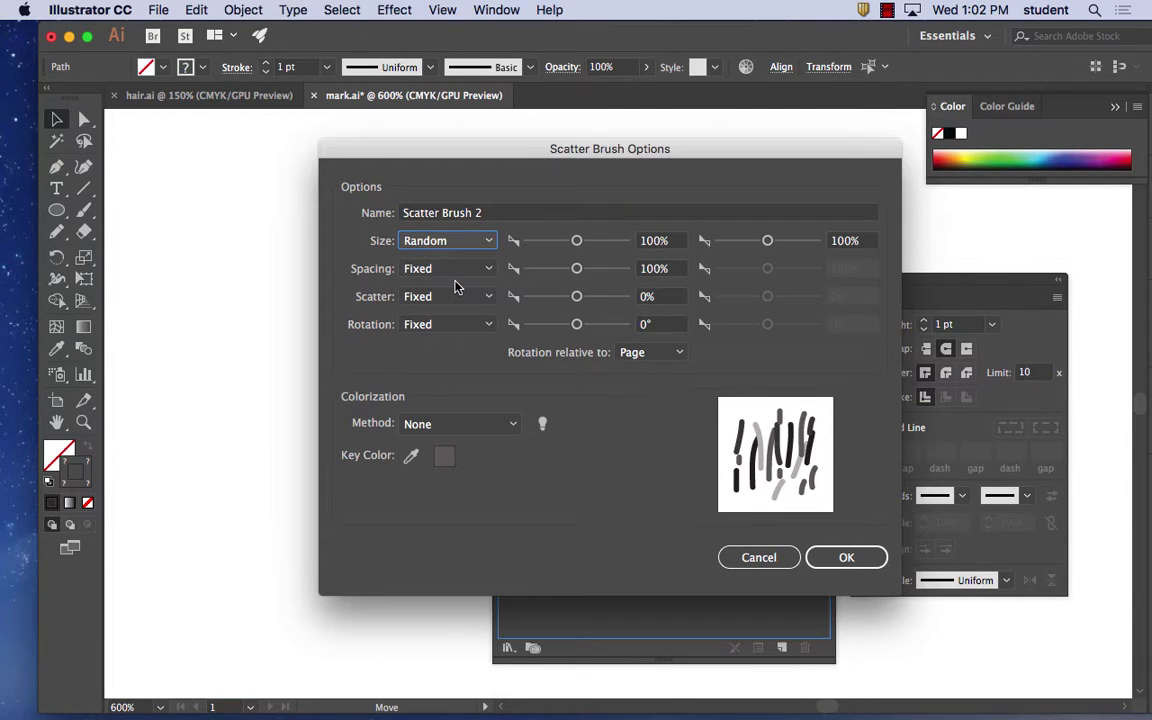
pyautogui.moveTo(576, 241); pyautogui.dragTo(597, 244)
# - Set the scatter brush's spacing to Random with a first value of 78% and its scatter to Random
pyautogui.click(470, 269)
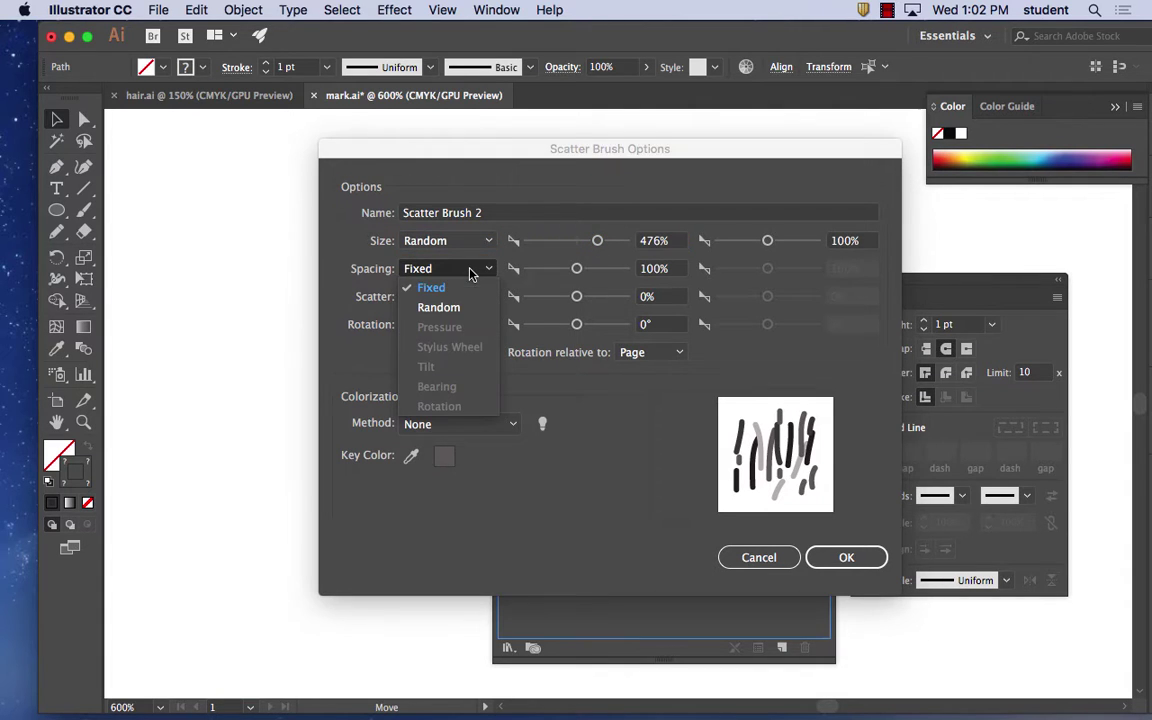
pyautogui.click(440, 308)
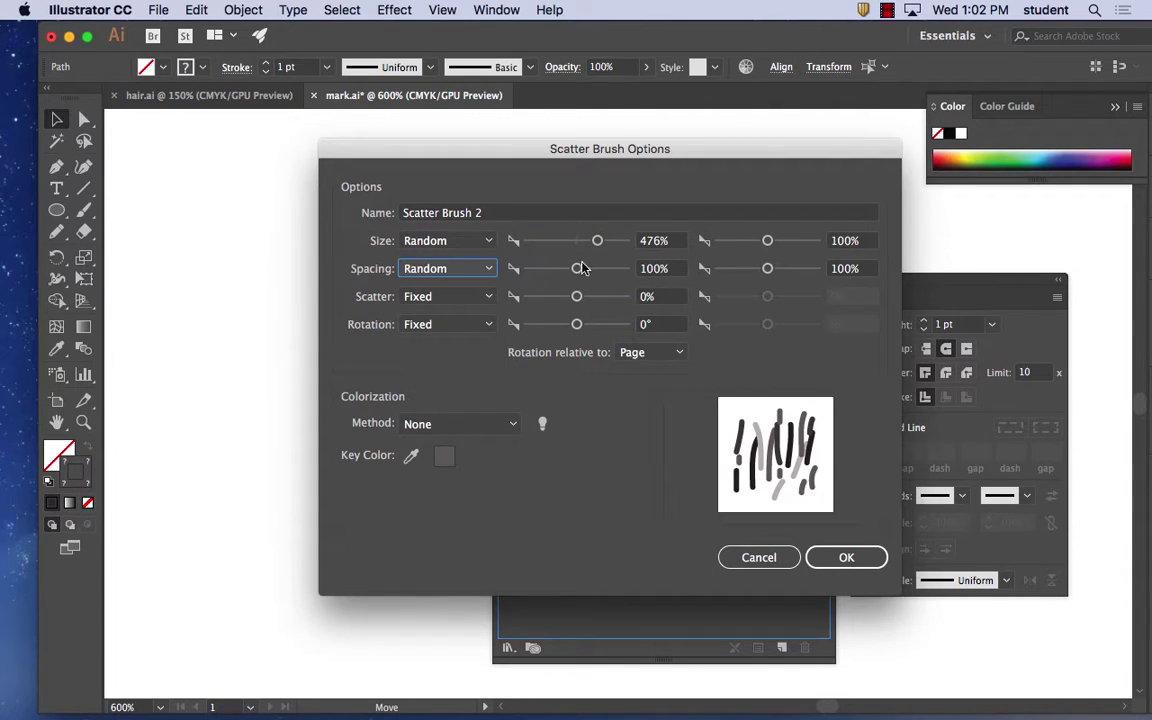
pyautogui.moveTo(578, 270); pyautogui.dragTo(565, 269)
pyautogui.click(466, 298)
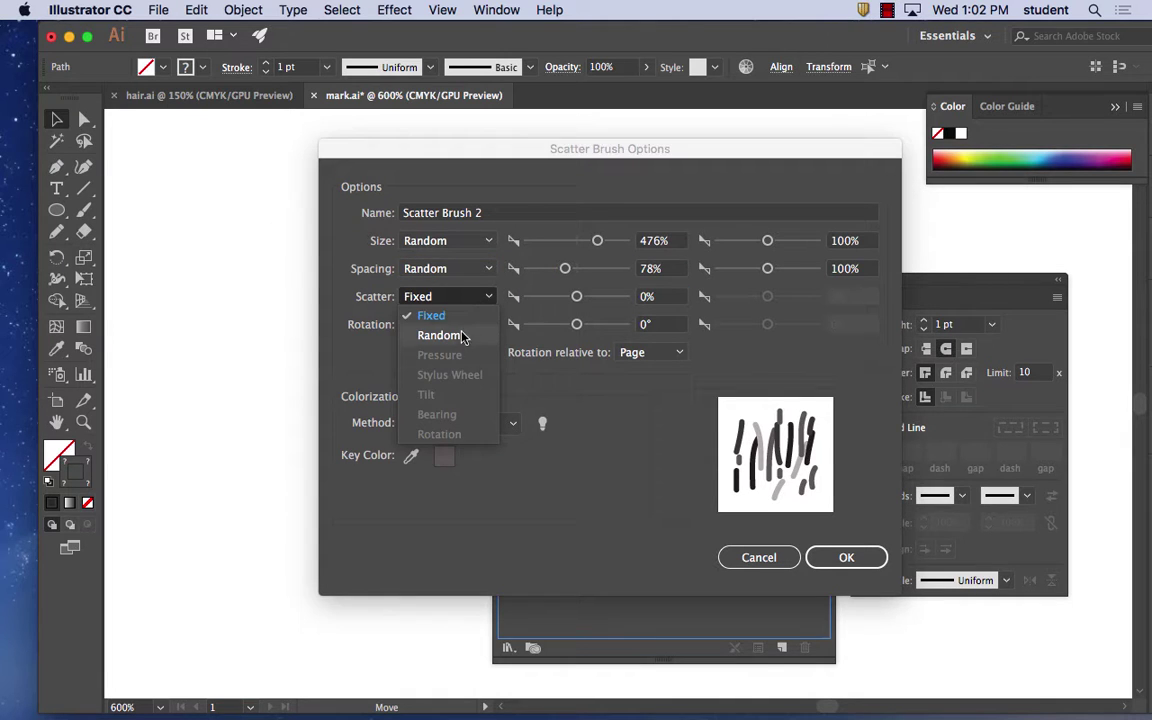
pyautogui.click(460, 337)
# - Set the brush's rotation to Random with a first value of 98°, choose Tints and Shades colorization and accept the brush
pyautogui.click(445, 325)
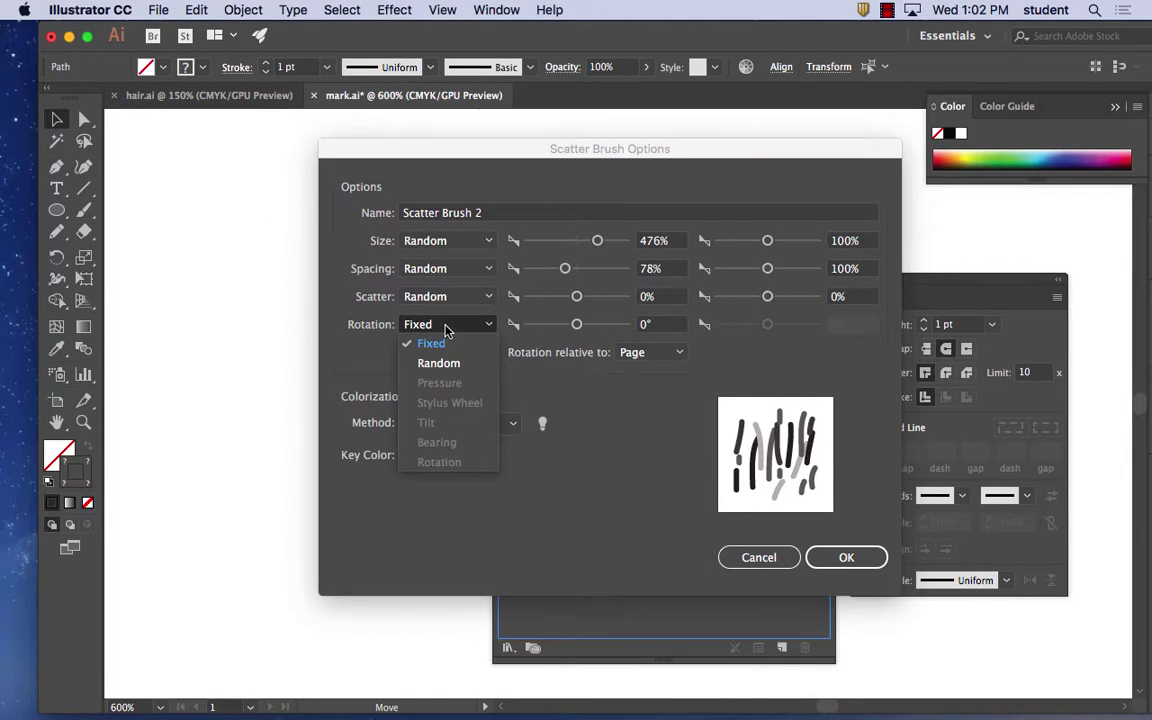
pyautogui.click(456, 364)
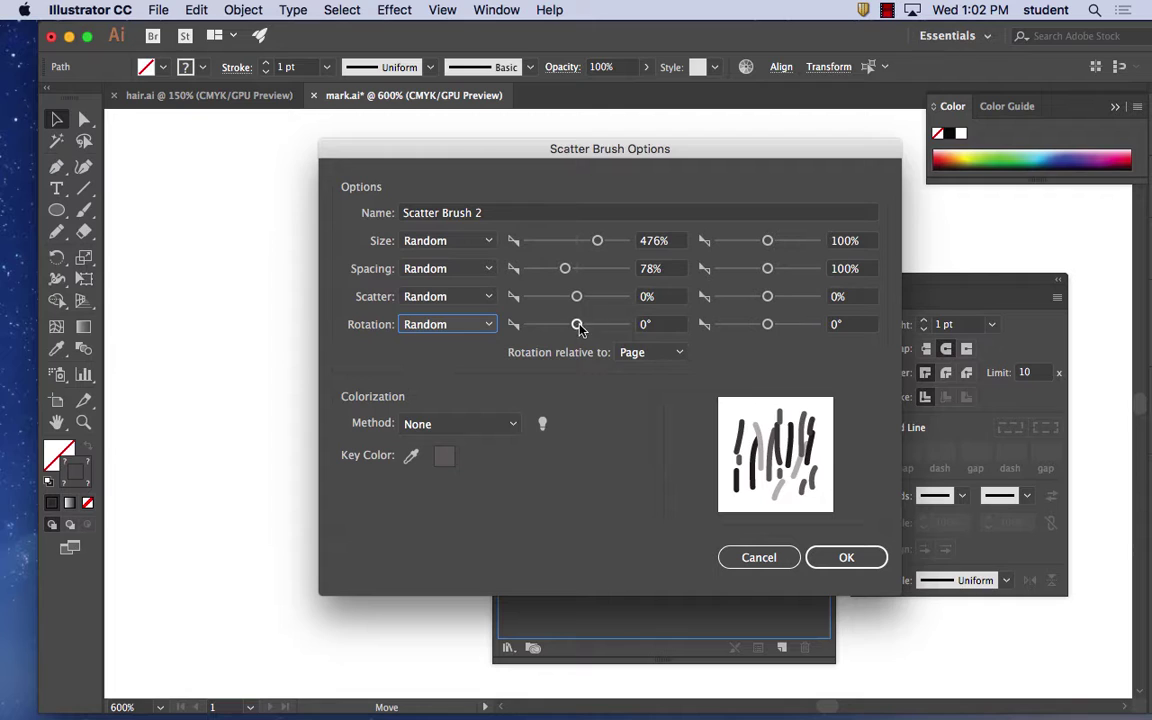
pyautogui.moveTo(576, 324); pyautogui.dragTo(603, 330)
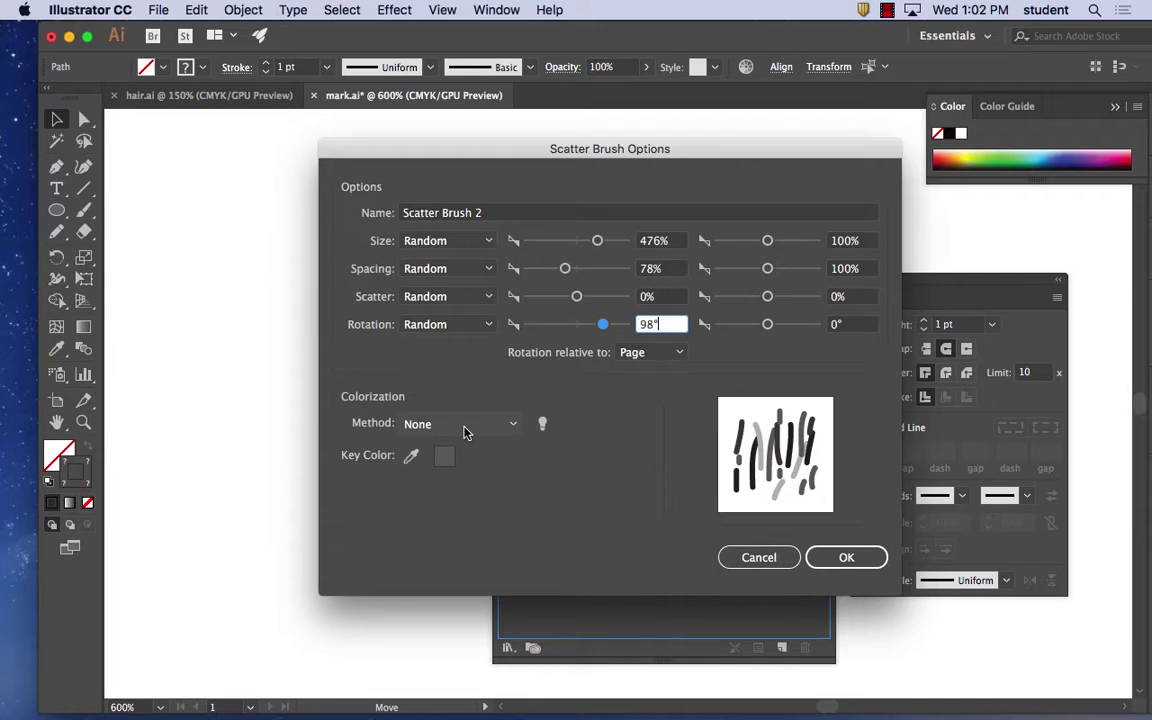
pyautogui.click(509, 424)
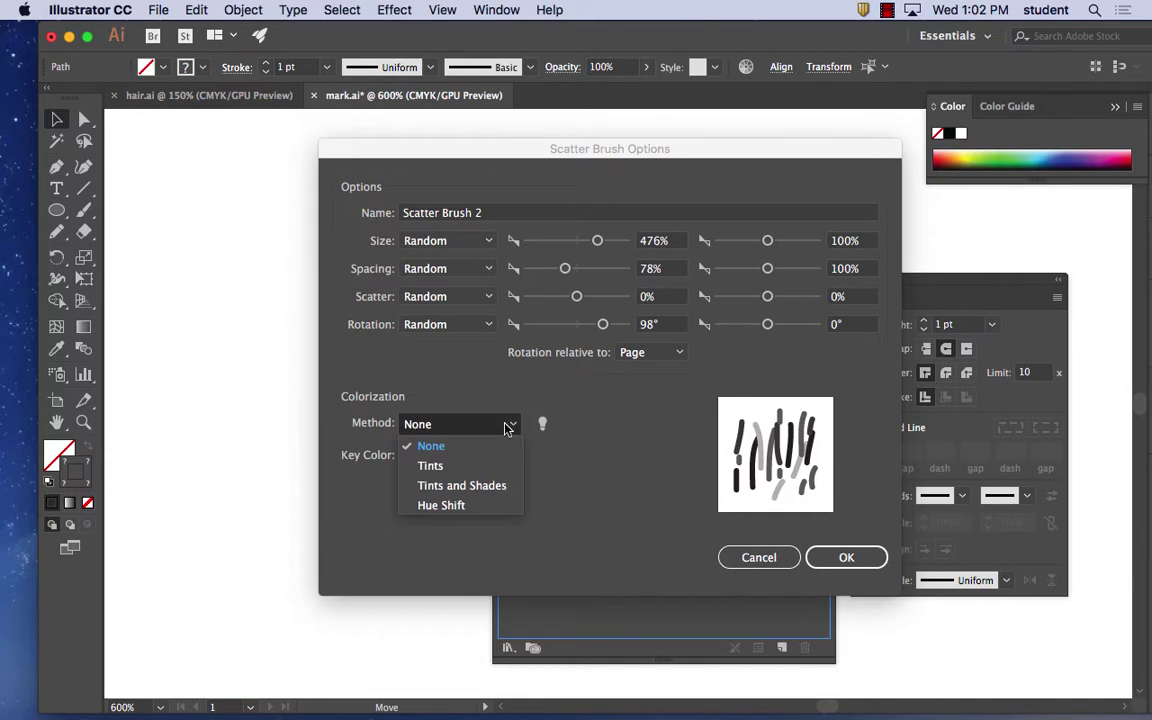
pyautogui.click(474, 485)
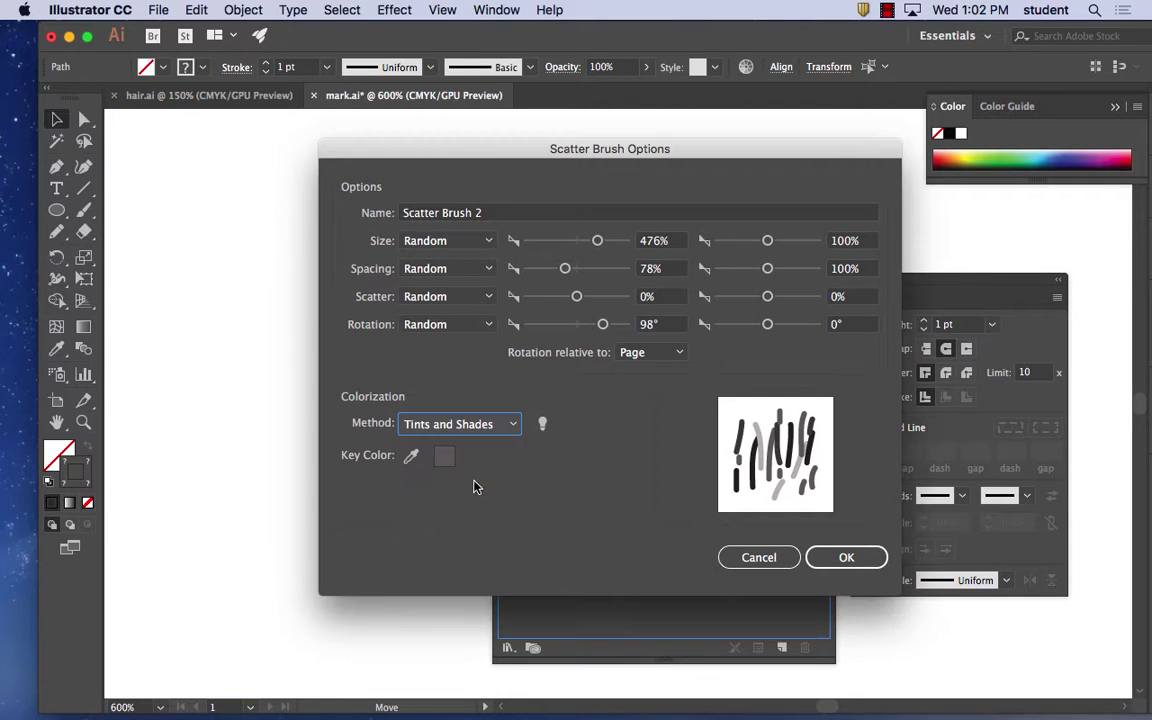
pyautogui.click(845, 557)
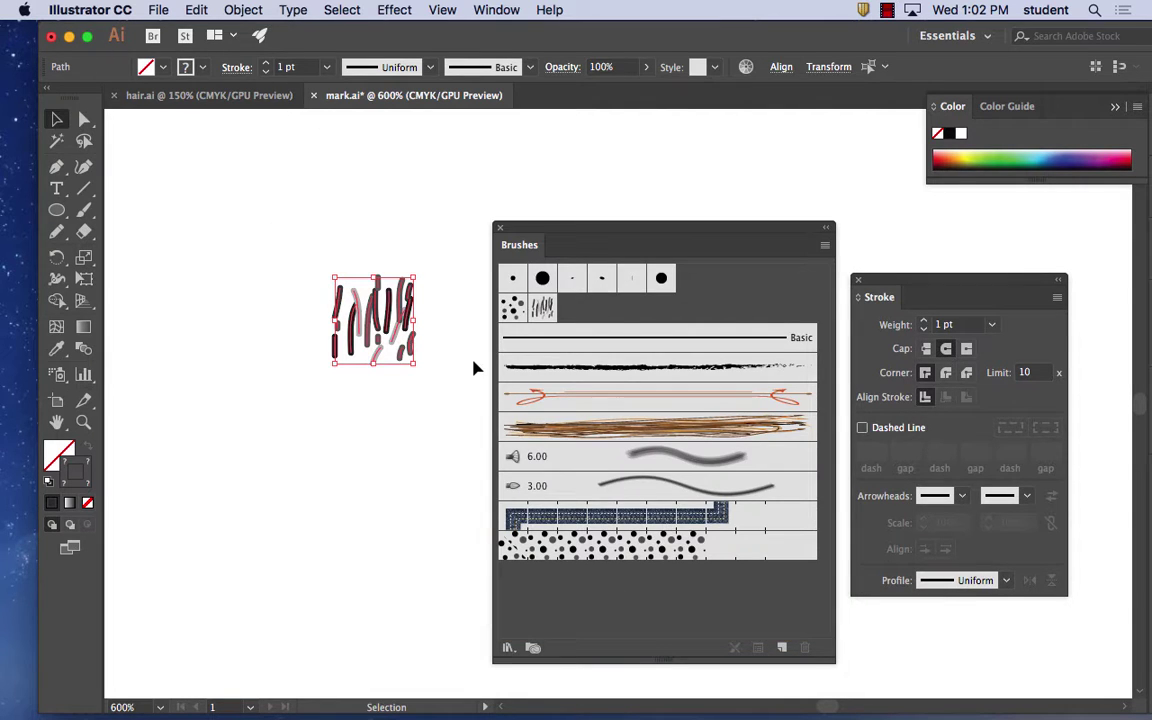
# - Move the Brushes panel clear of the artwork and delete the dotted stubble from the face's cheek and jaw
pyautogui.press('super+minus')
pyautogui.press('super+minus')
pyautogui.press('super+minus')
pyautogui.press('space')
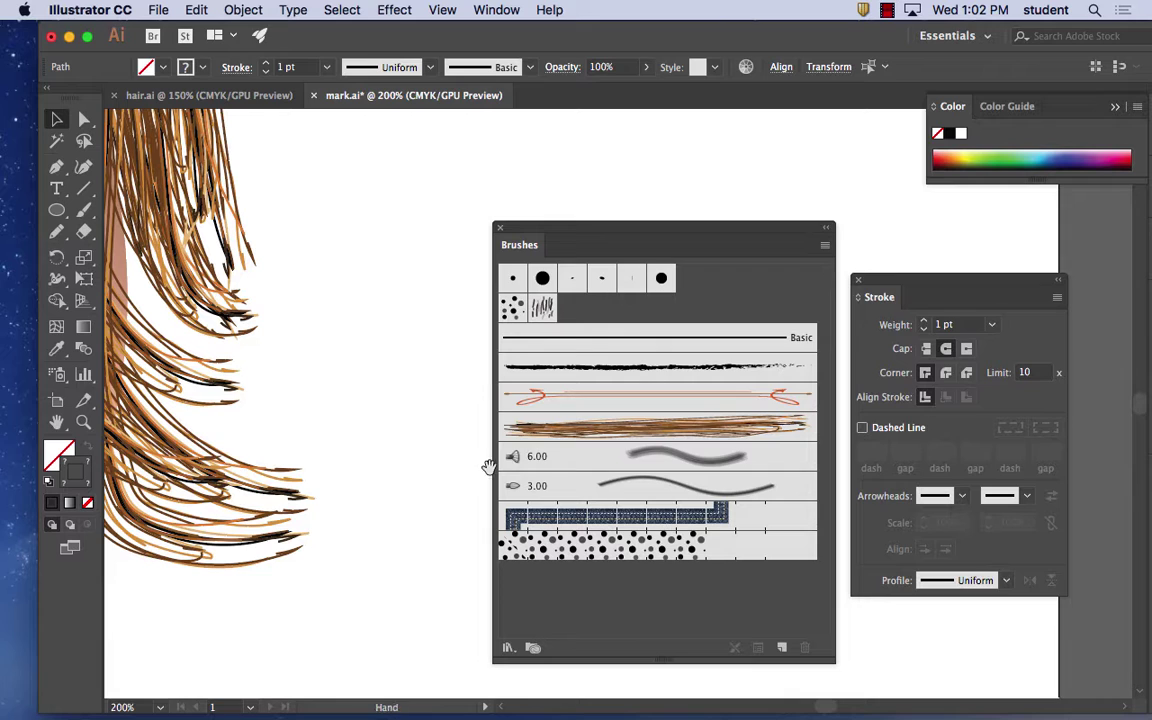
pyautogui.moveTo(488, 467); pyautogui.dragTo(339, 332)
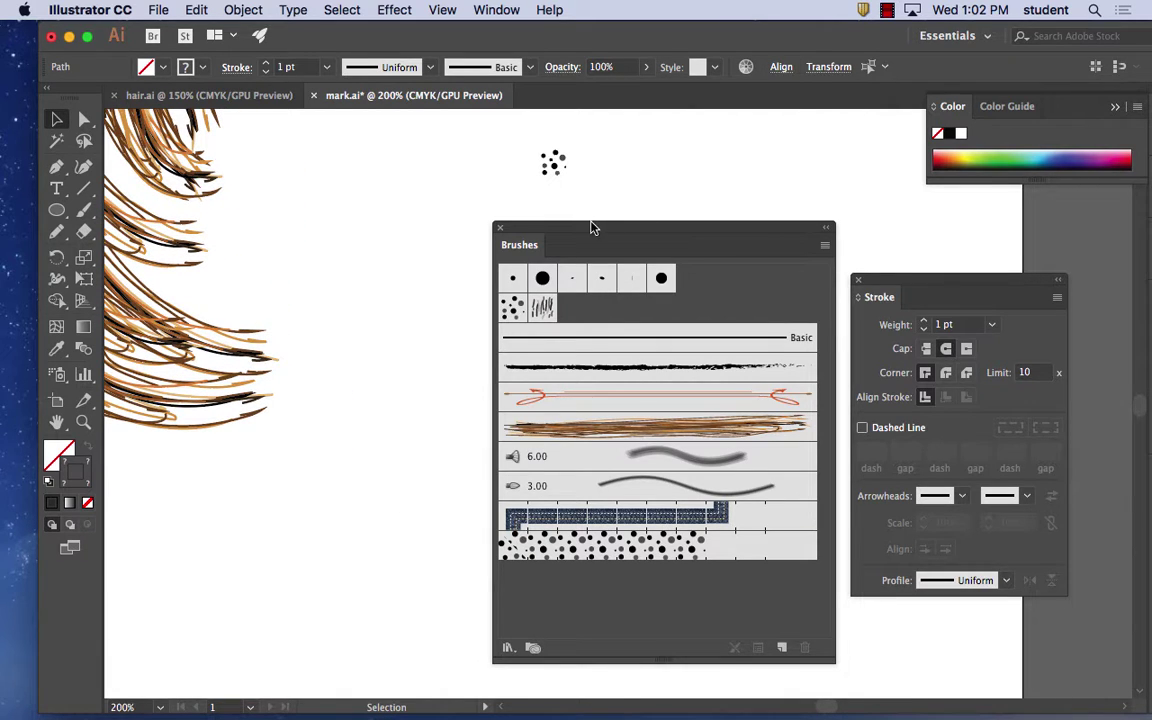
pyautogui.moveTo(591, 228)
pyautogui.mouseDown()
pyautogui.moveTo(775, 185)
pyautogui.moveTo(737, 177)
pyautogui.mouseUp()
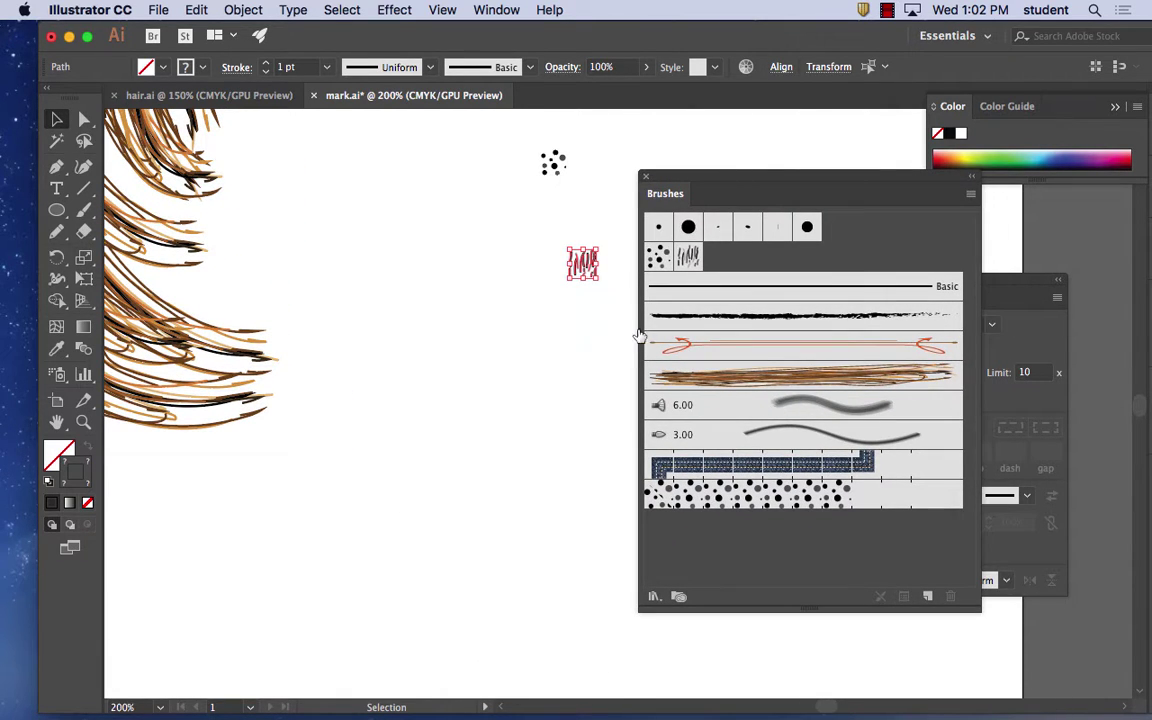
pyautogui.click(414, 346)
pyautogui.press('space')
pyautogui.moveTo(318, 332); pyautogui.dragTo(515, 290)
pyautogui.moveTo(154, 188); pyautogui.dragTo(328, 253)
pyautogui.scroll(-2, 328, 253)
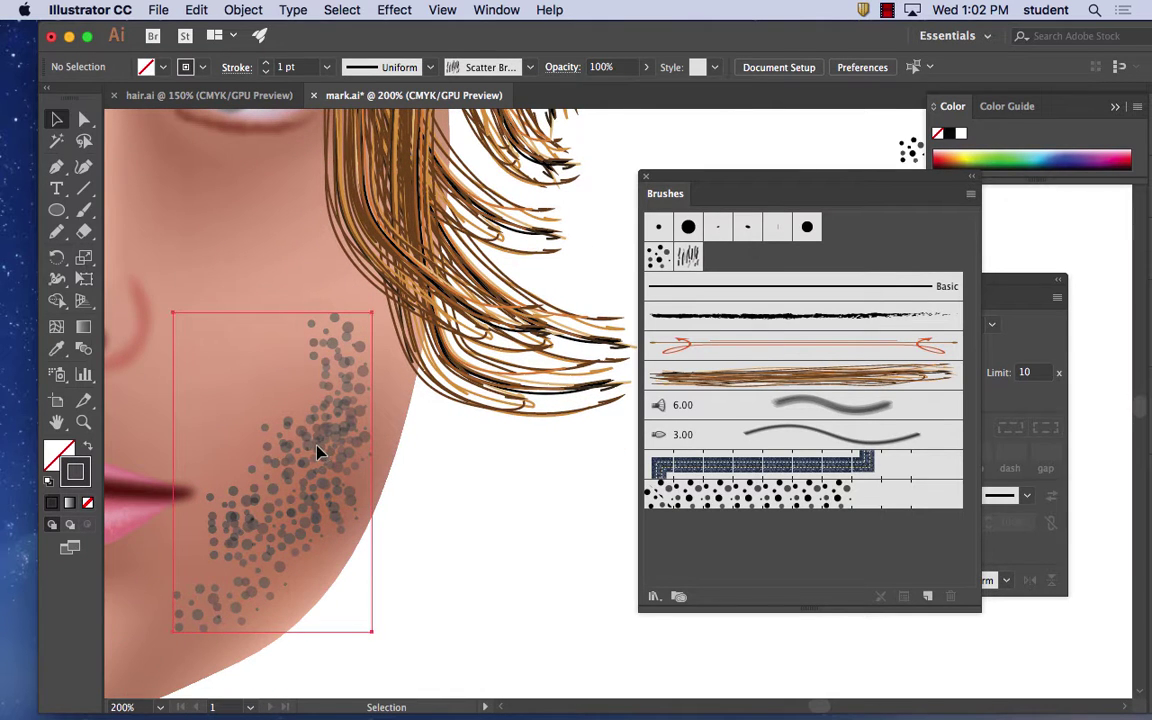
pyautogui.click(319, 455)
pyautogui.press('Delete')
pyautogui.scroll(1, 134, 232)
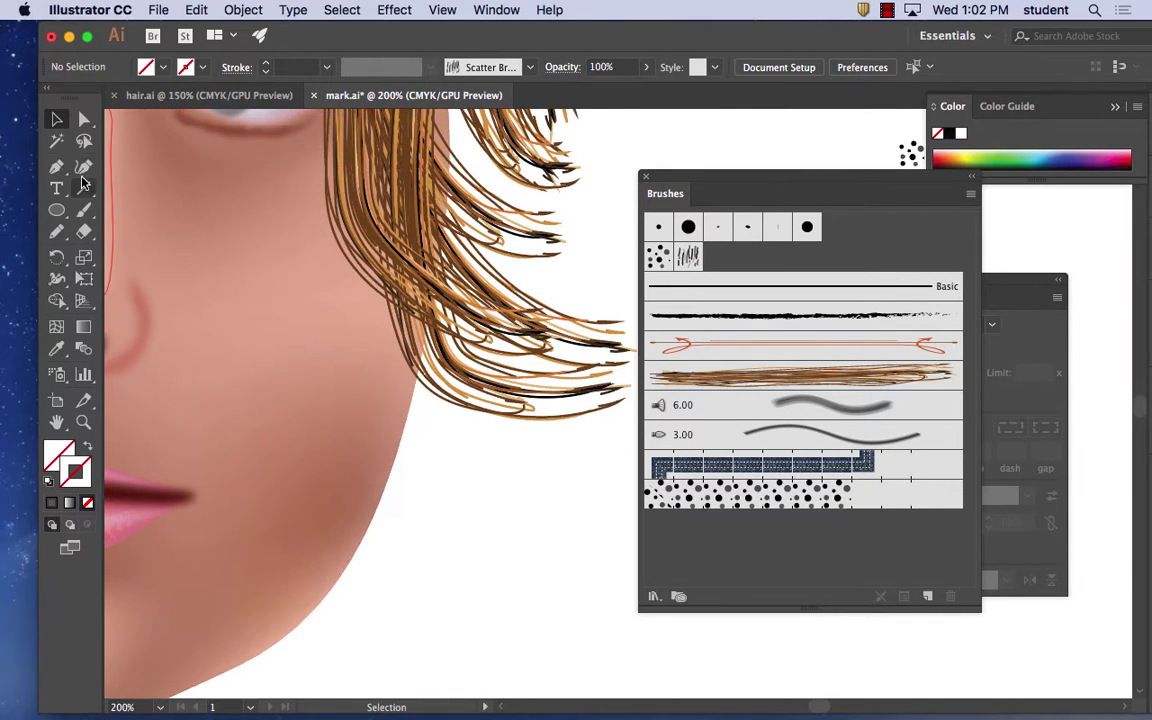
# - Paint a dense beard along the cheek and jawline with the Paintbrush and the new short-stroke scatter brush
pyautogui.click(84, 210)
pyautogui.click(688, 257)
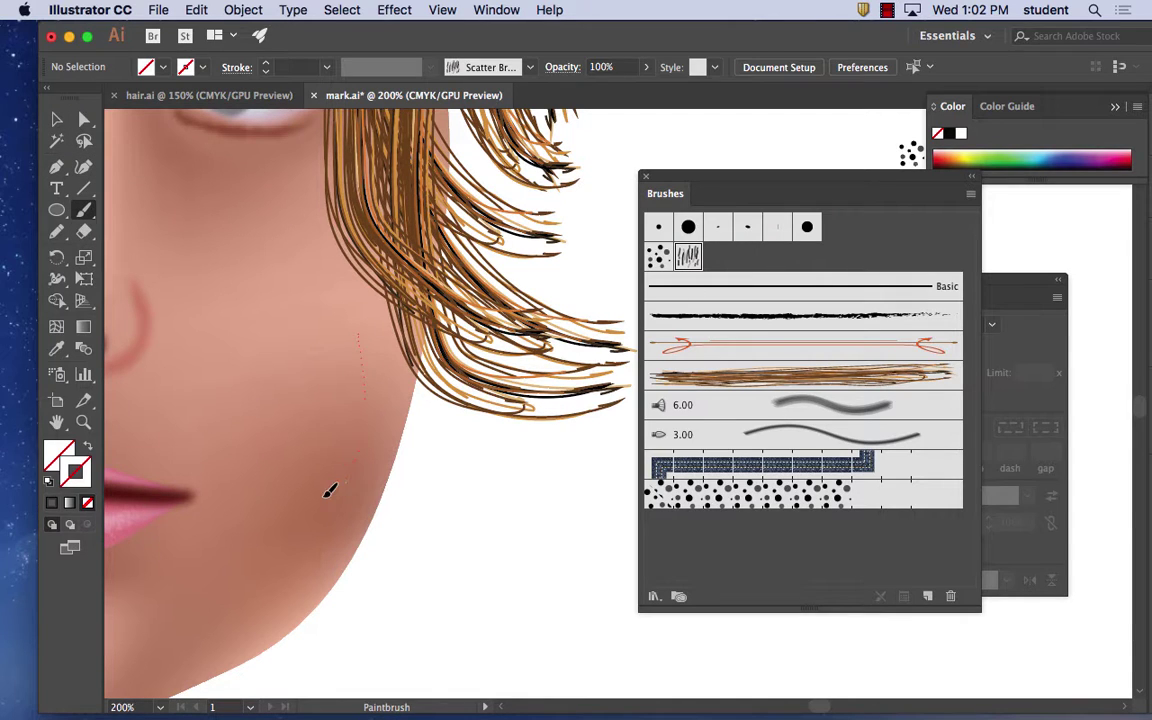
pyautogui.moveTo(330, 490); pyautogui.dragTo(328, 490)
pyautogui.moveTo(248, 570); pyautogui.dragTo(323, 446)
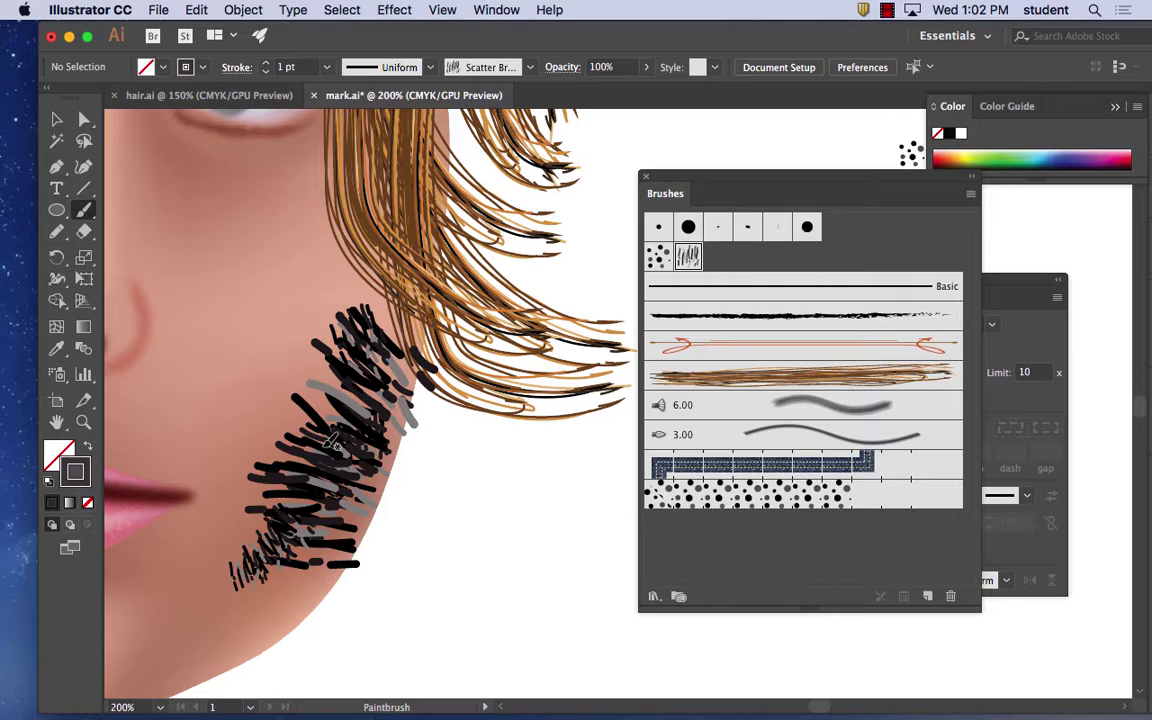
pyautogui.moveTo(278, 390); pyautogui.dragTo(240, 492)
pyautogui.moveTo(307, 361); pyautogui.dragTo(370, 436)
pyautogui.moveTo(298, 508); pyautogui.dragTo(251, 569)
pyautogui.moveTo(175, 637); pyautogui.dragTo(228, 545)
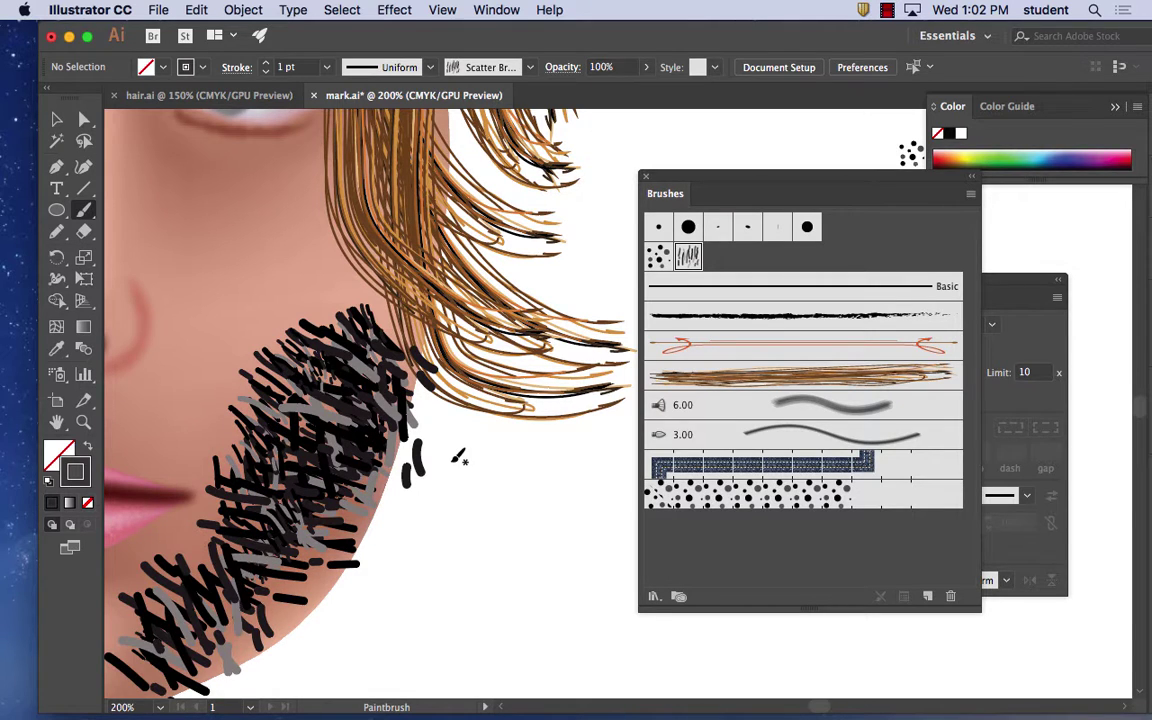
# - Try to select the painted beard strokes one by one without including the face mesh
pyautogui.click(56, 119)
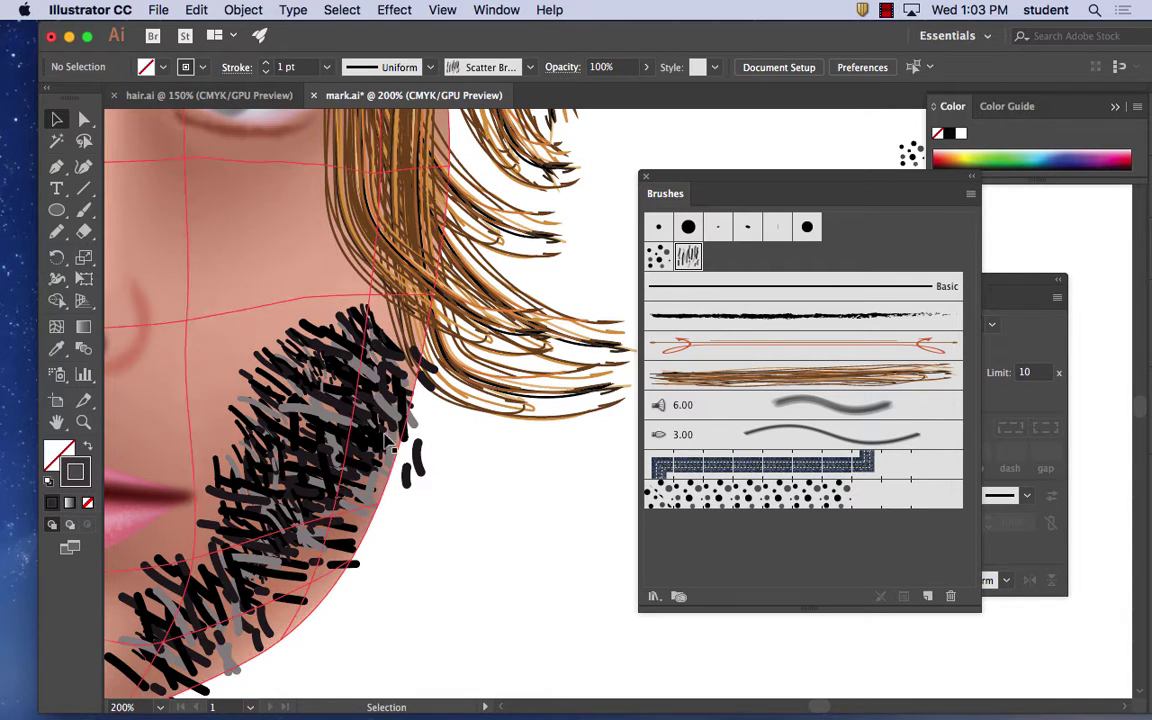
pyautogui.click(350, 440)
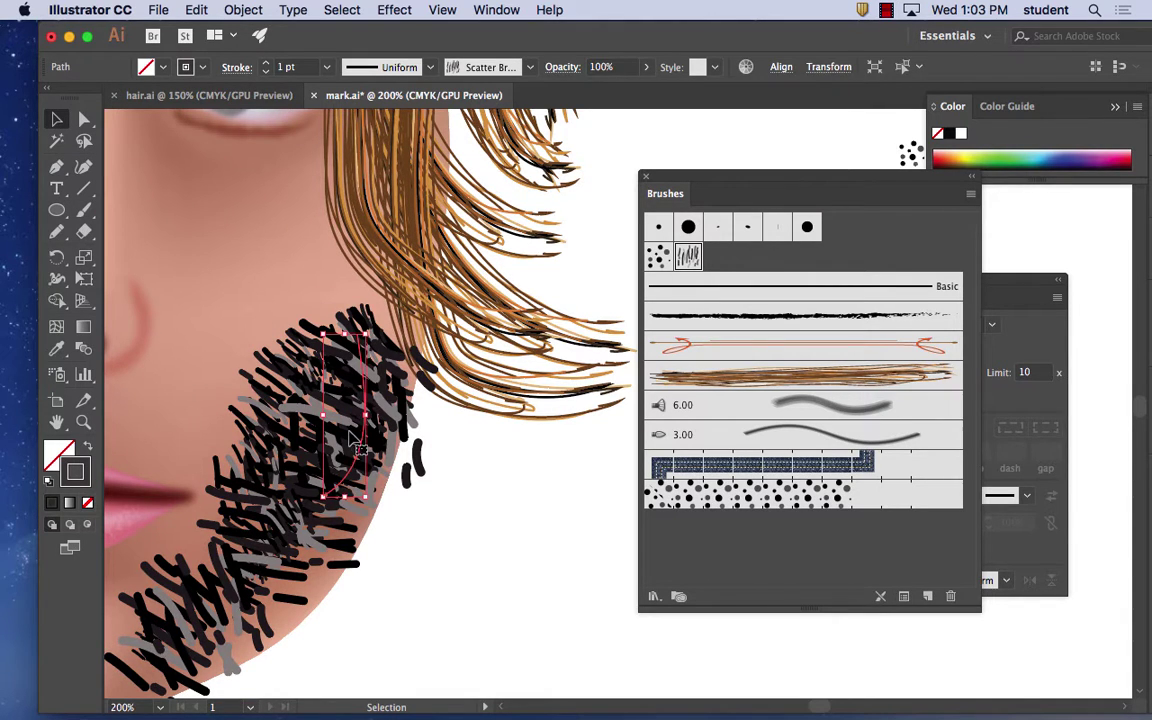
pyautogui.keyDown('shift'); pyautogui.click(300, 505); pyautogui.keyUp('shift')
pyautogui.keyDown('shift'); pyautogui.click(216, 614); pyautogui.keyUp('shift')
pyautogui.keyDown('shift'); pyautogui.click(208, 597); pyautogui.keyUp('shift')
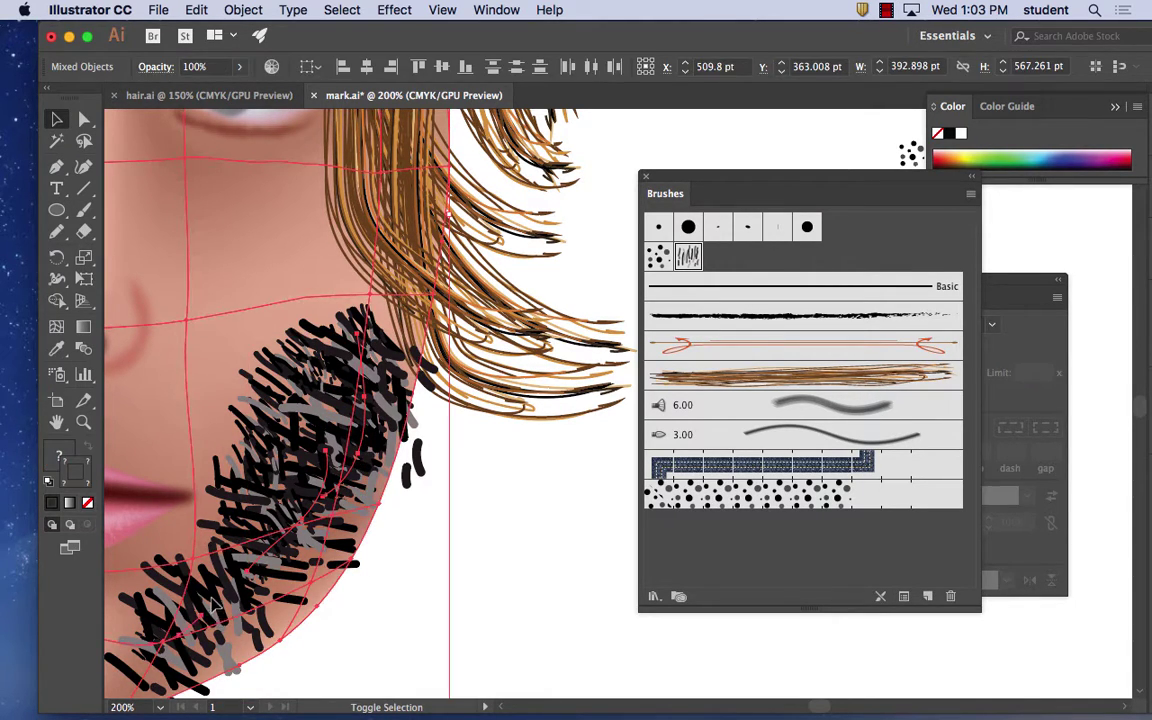
pyautogui.keyDown('shift'); pyautogui.click(183, 402); pyautogui.keyUp('shift')
pyautogui.moveTo(488, 607); pyautogui.dragTo(267, 436)
pyautogui.keyDown('shift'); pyautogui.click(266, 262); pyautogui.keyUp('shift')
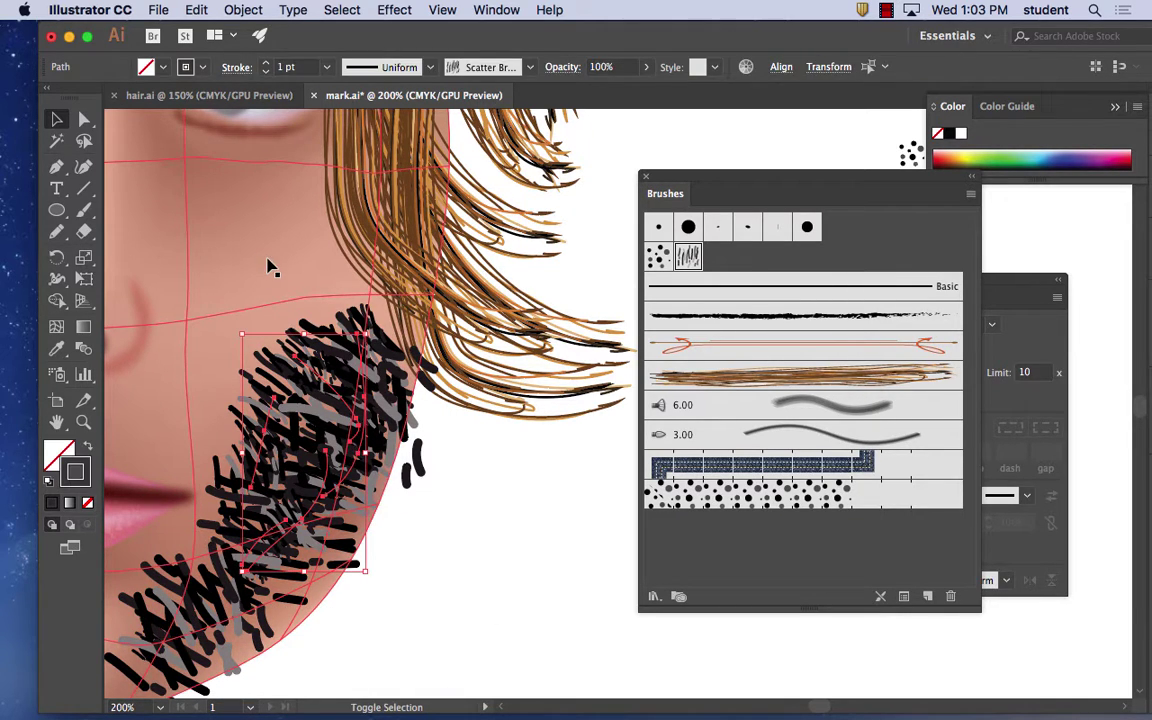
pyautogui.keyDown('shift'); pyautogui.click(277, 276); pyautogui.keyUp('shift')
pyautogui.keyDown('shift'); pyautogui.click(290, 279); pyautogui.keyUp('shift')
pyautogui.keyDown('shift'); pyautogui.click(157, 203); pyautogui.keyUp('shift')
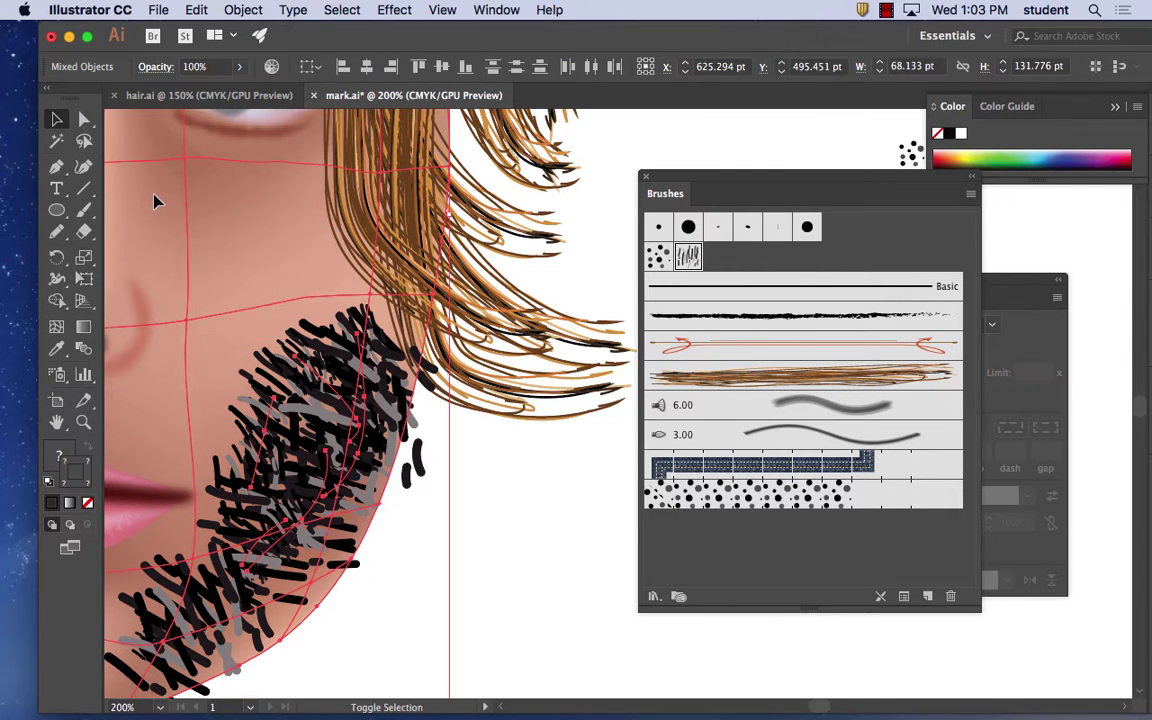
pyautogui.keyDown('shift'); pyautogui.click(157, 203); pyautogui.keyUp('shift')
pyautogui.click(492, 560)
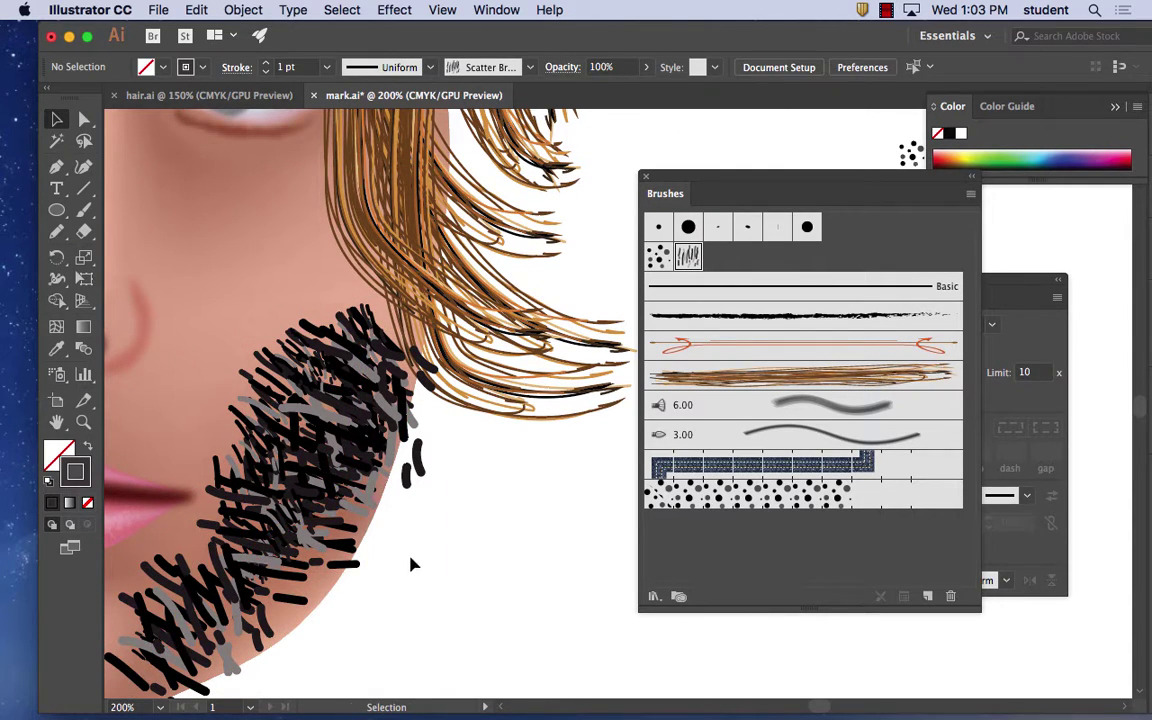
# - Try to marquee-select the beard strokes and drop the face mesh from the selection
pyautogui.moveTo(410, 555); pyautogui.dragTo(239, 378)
pyautogui.click(501, 650)
pyautogui.moveTo(405, 669); pyautogui.dragTo(229, 496)
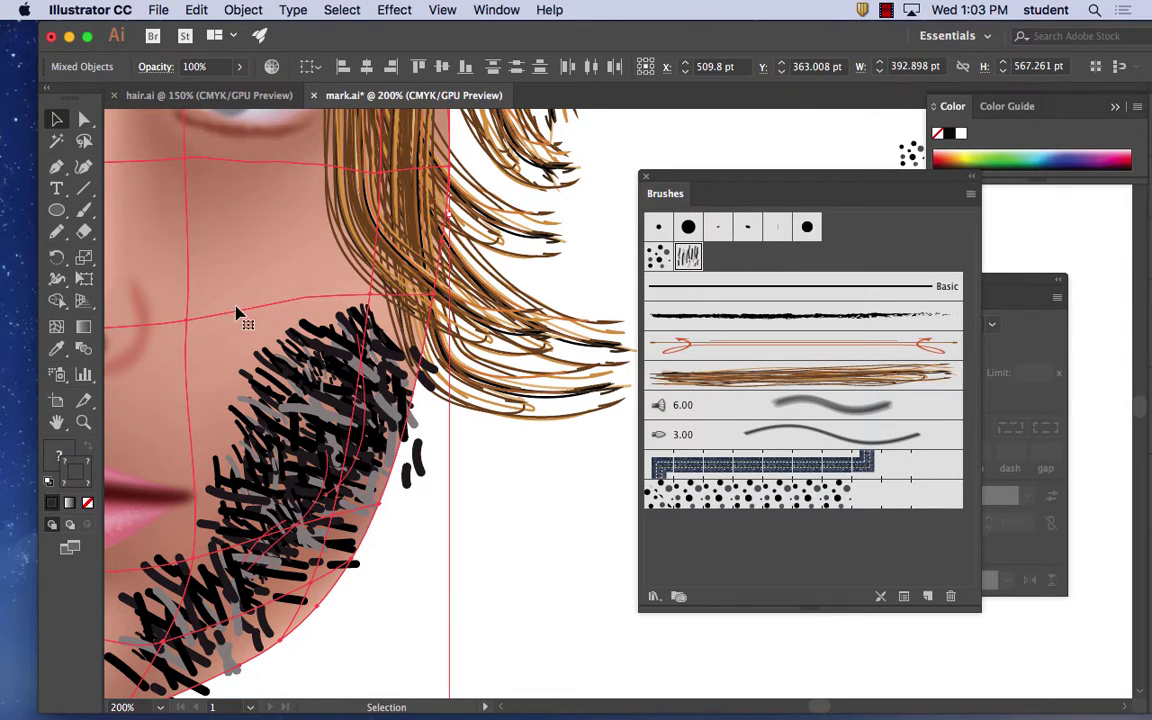
pyautogui.keyDown('shift'); pyautogui.click(222, 258); pyautogui.keyUp('shift')
pyautogui.click(222, 258)
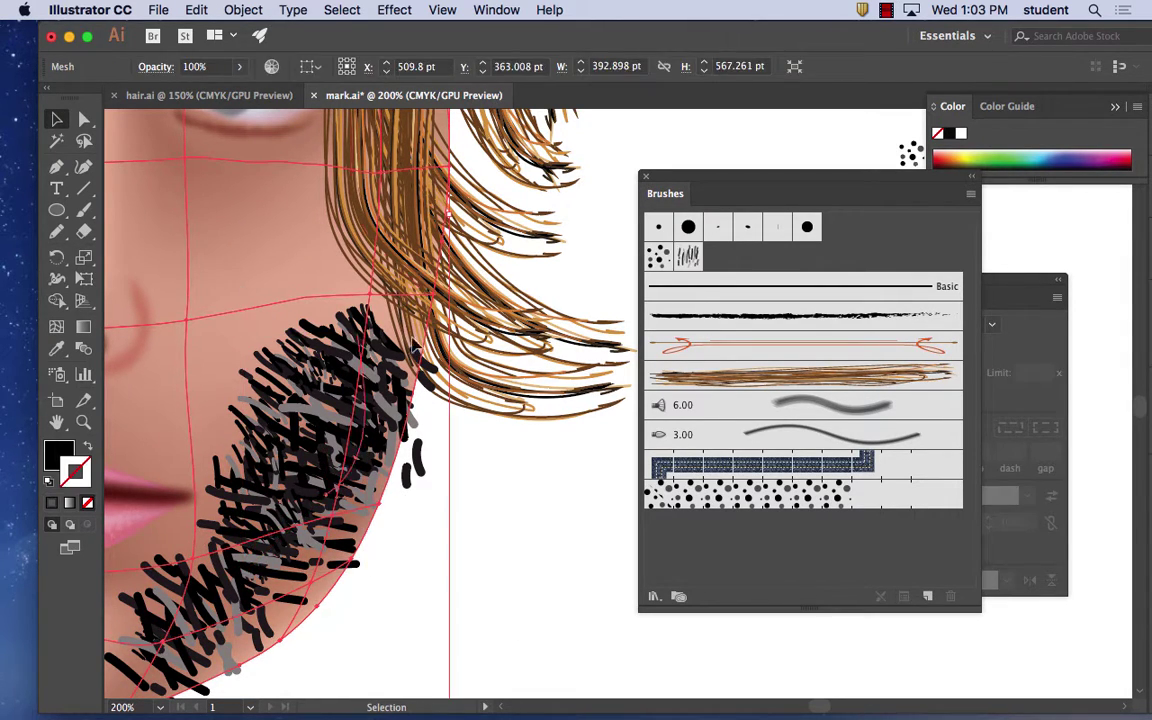
pyautogui.click(530, 568)
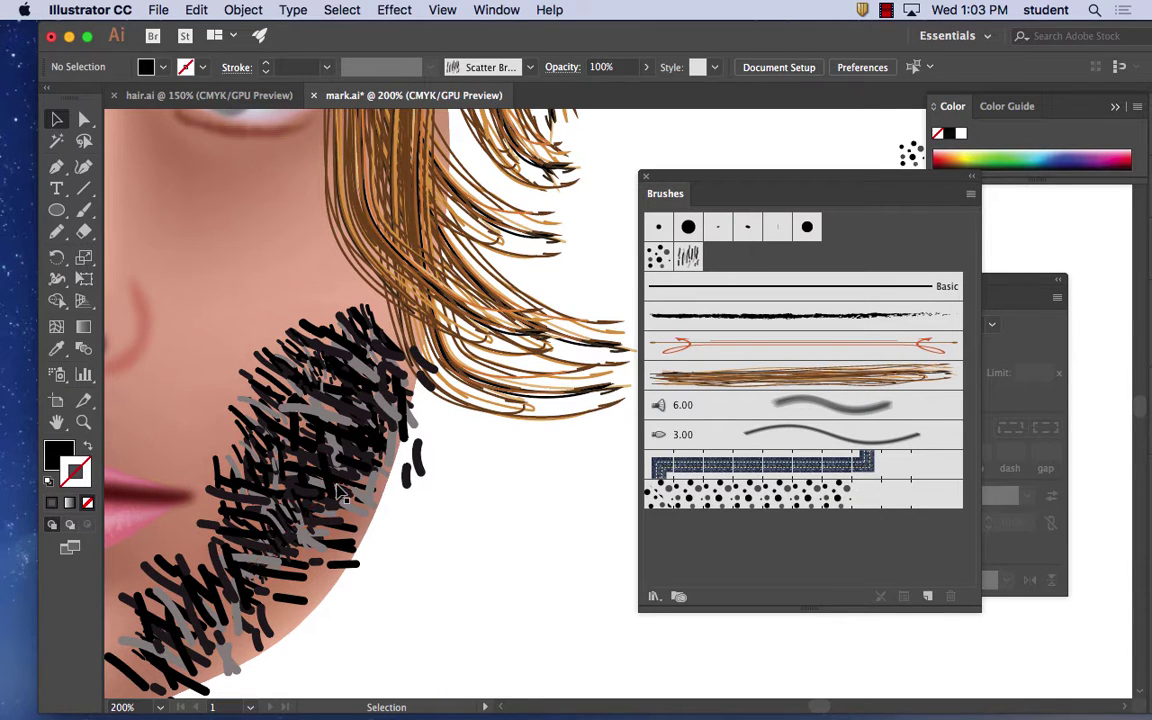
# - Select the beard strokes along the outer cheek and jawline without the face mesh, and show their appearance attributes
pyautogui.click(345, 485)
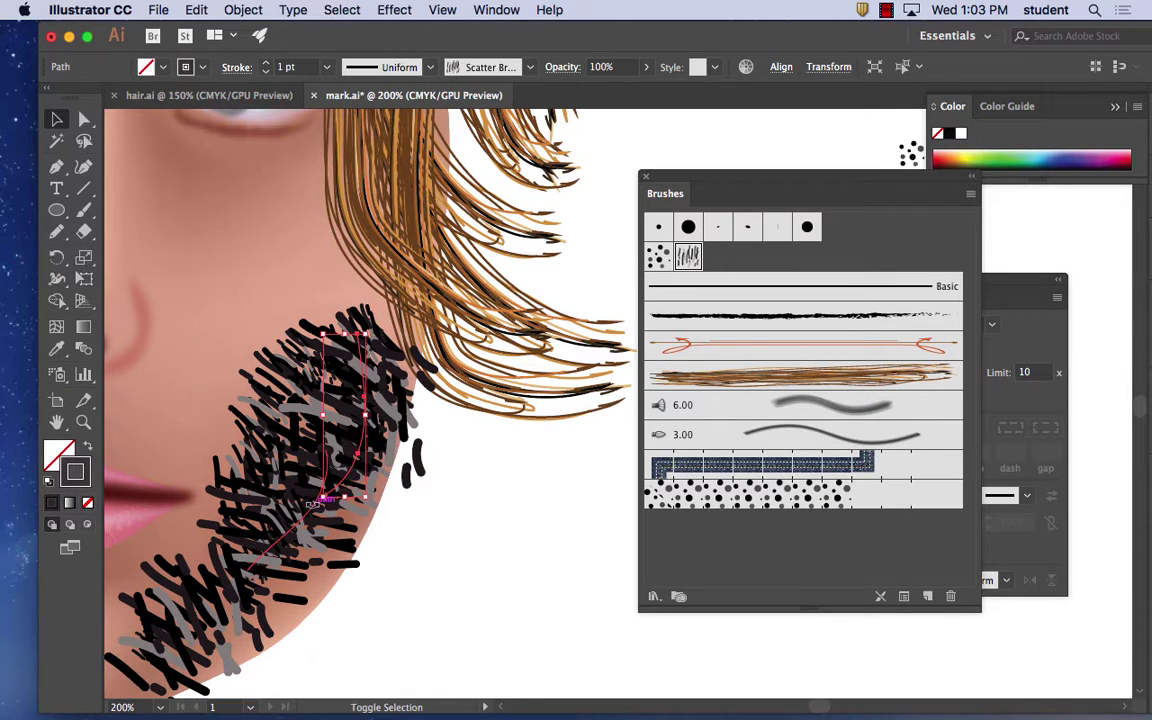
pyautogui.keyDown('shift'); pyautogui.click(291, 525); pyautogui.keyUp('shift')
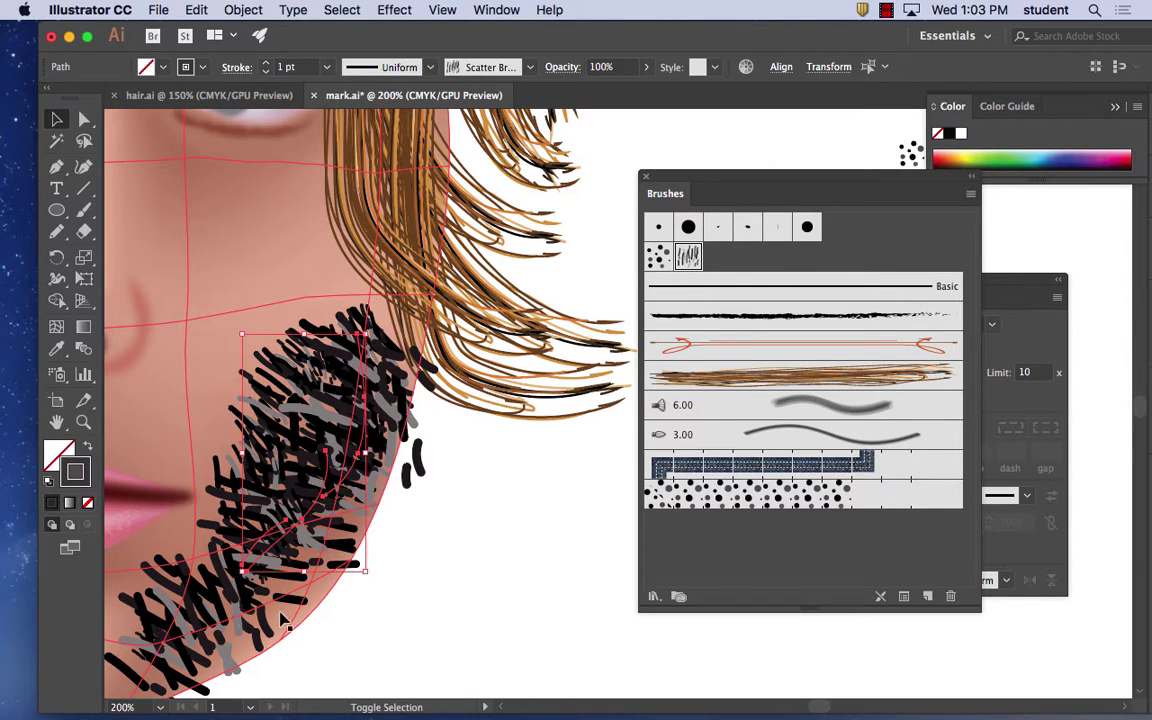
pyautogui.keyDown('shift'); pyautogui.click(203, 612); pyautogui.keyUp('shift')
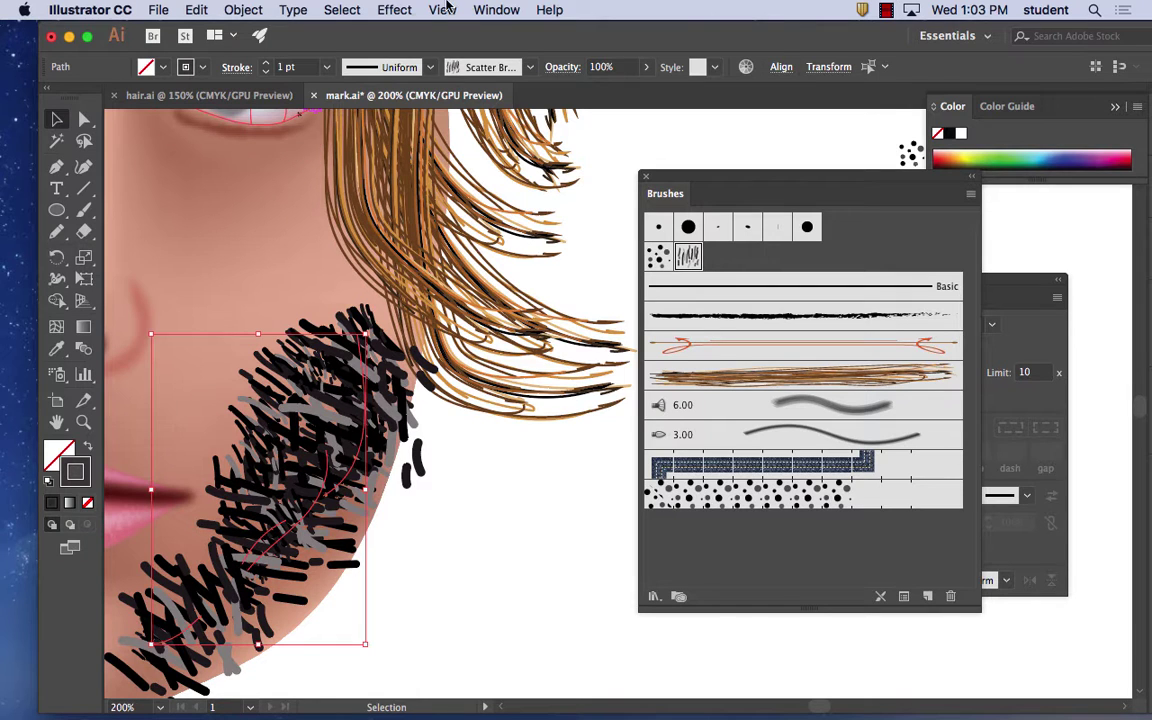
pyautogui.click(394, 10)
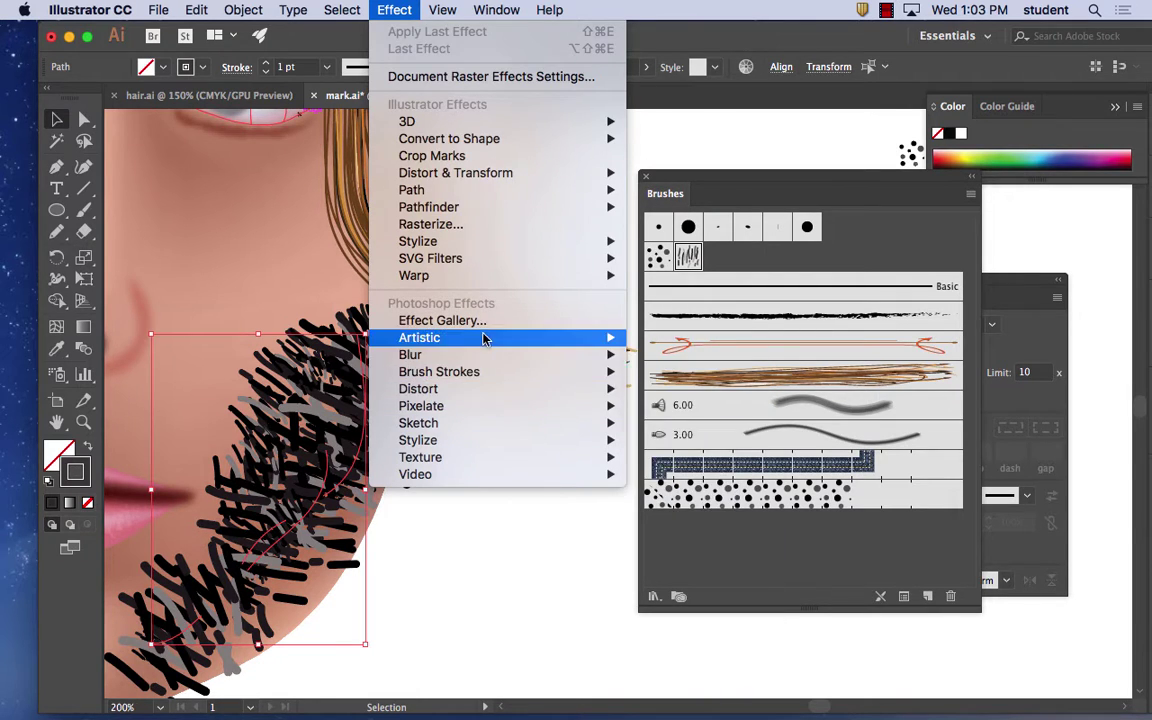
pyautogui.moveTo(482, 340)
pyautogui.moveTo(490, 8)
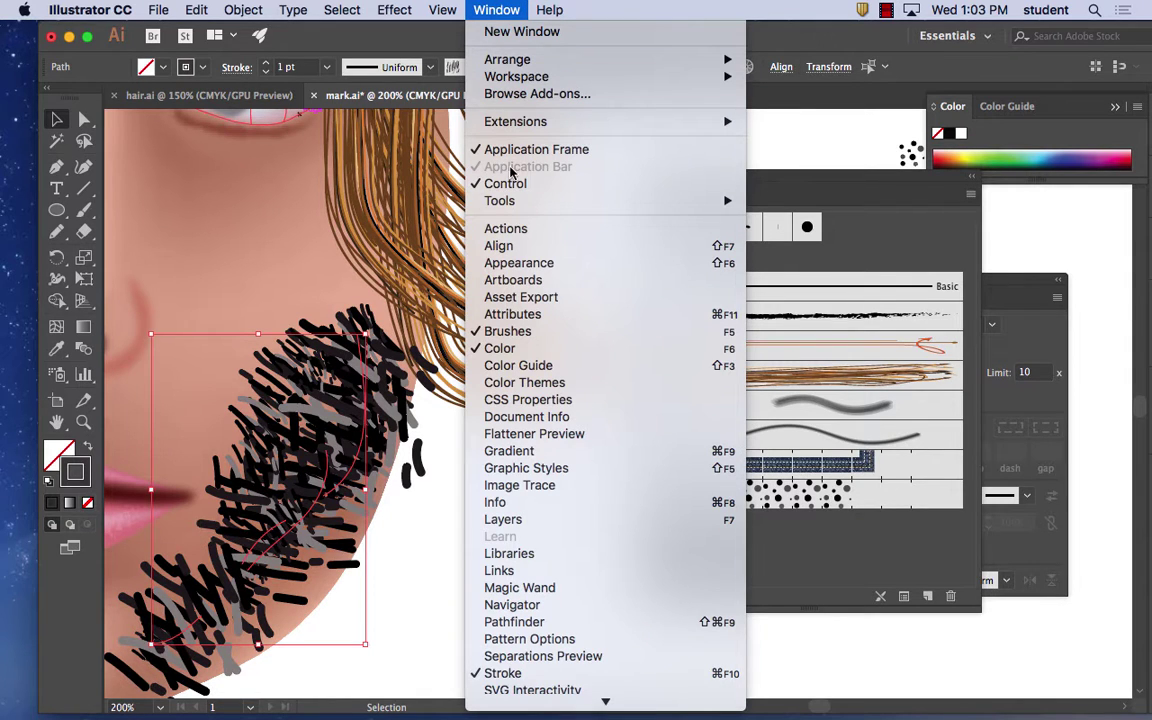
pyautogui.click(520, 263)
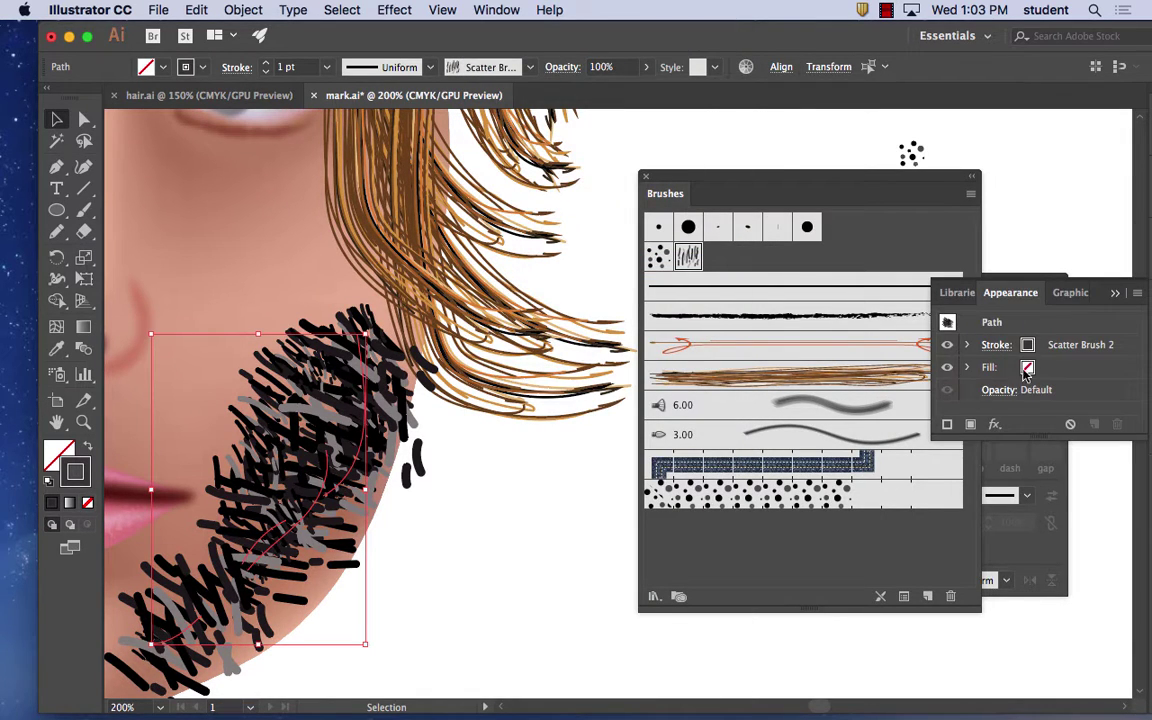
# - Set the opacity of the selected beard strokes to 29% and deselect them
pyautogui.click(1005, 392)
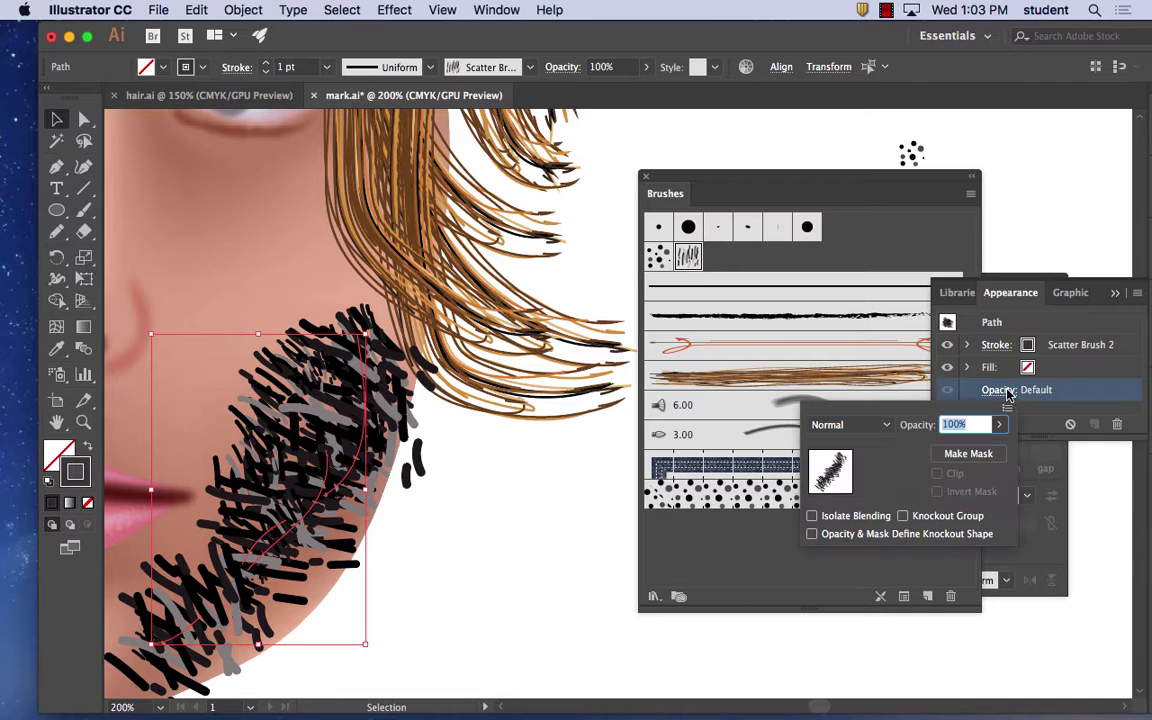
pyautogui.click(998, 424)
pyautogui.moveTo(995, 445); pyautogui.dragTo(951, 449)
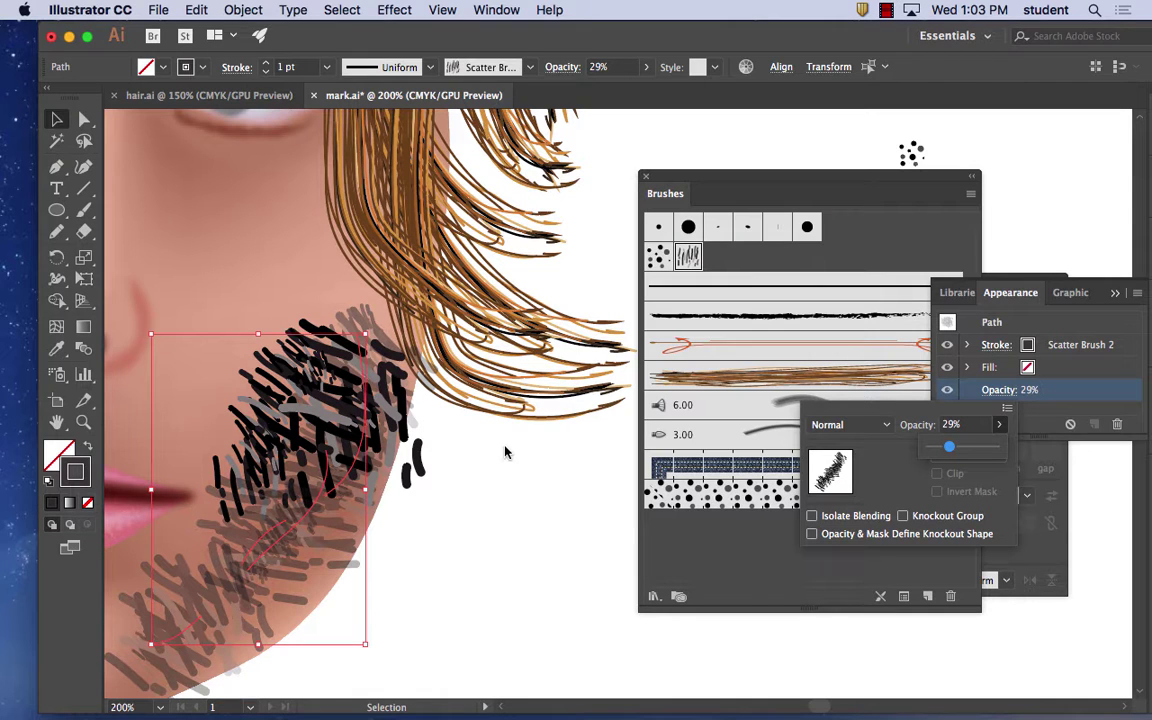
pyautogui.click(534, 435)
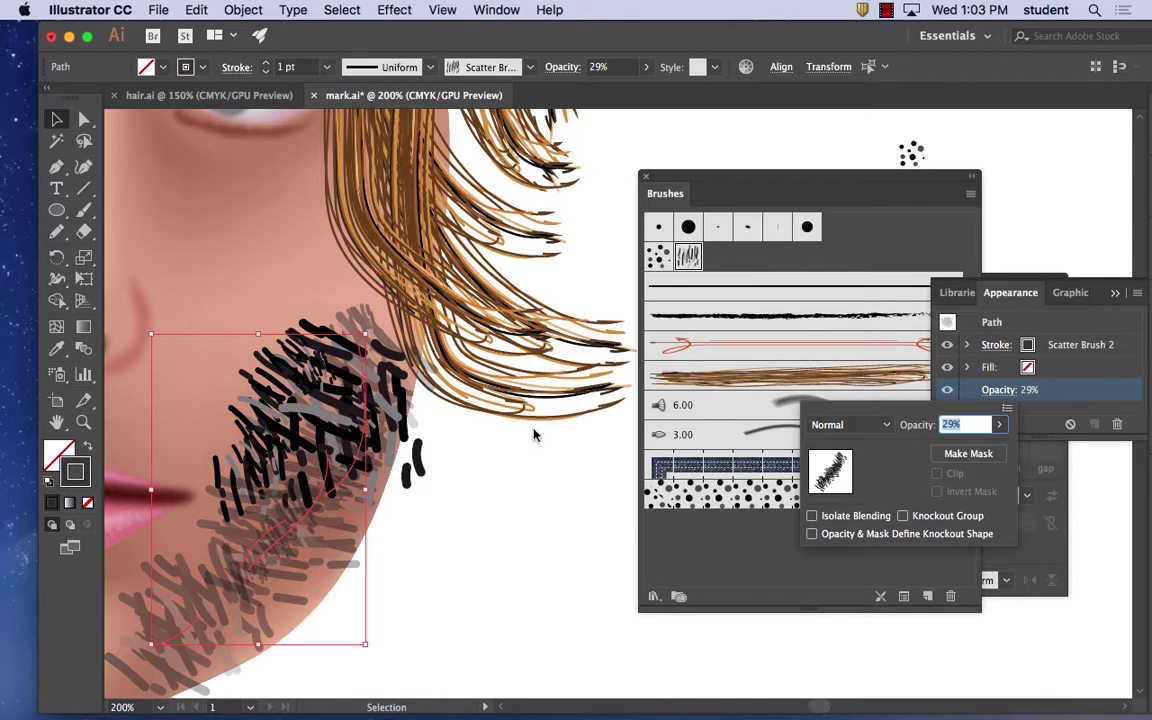
pyautogui.click(393, 9)
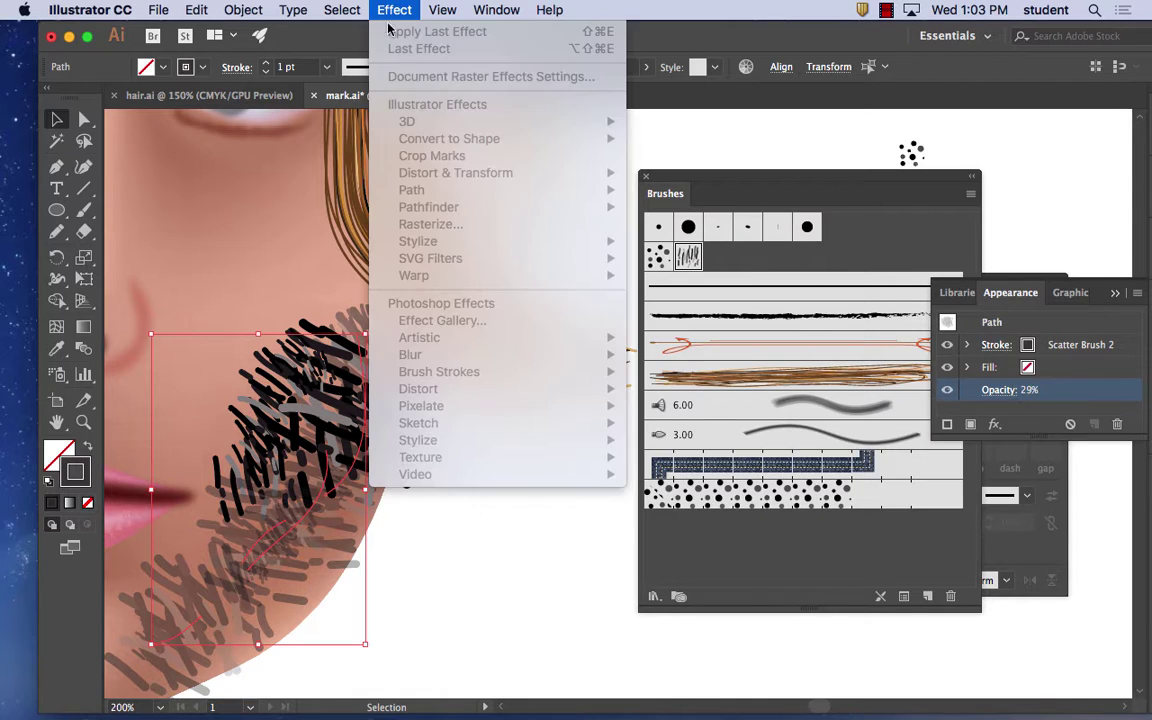
pyautogui.click(1010, 258)
pyautogui.click(790, 146)
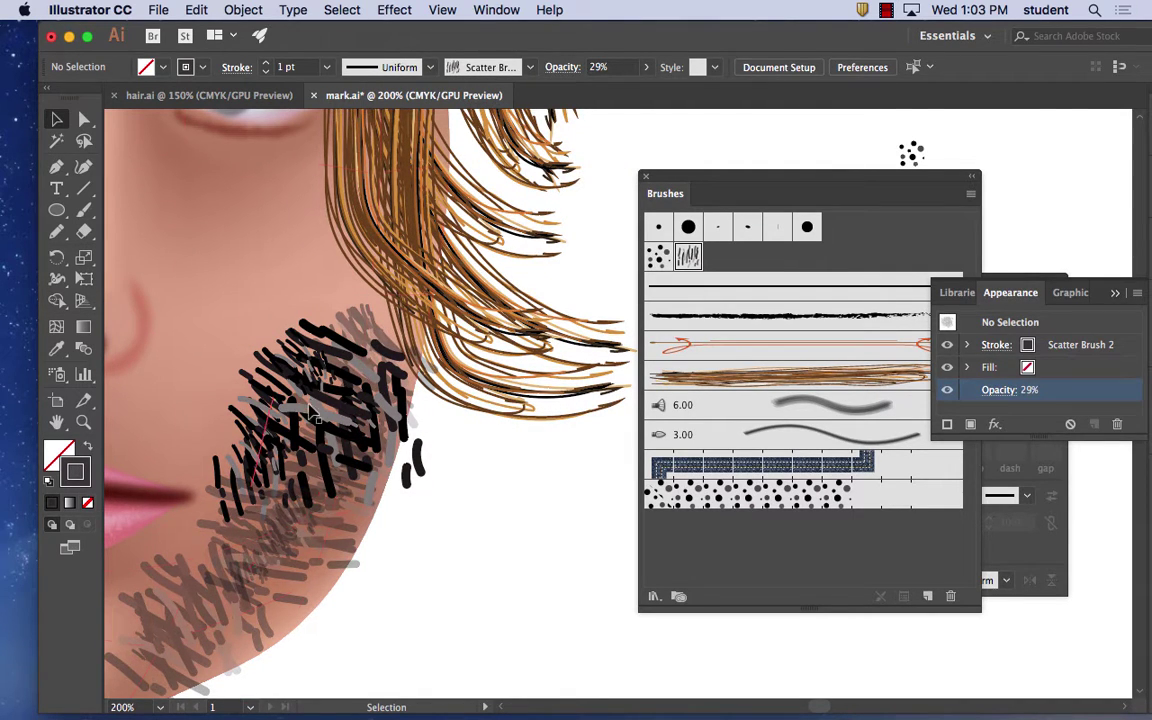
# - Move a dark beard stroke up onto the cheek below the eye and give it a 2.6-pixel Gaussian Blur
pyautogui.click(286, 368)
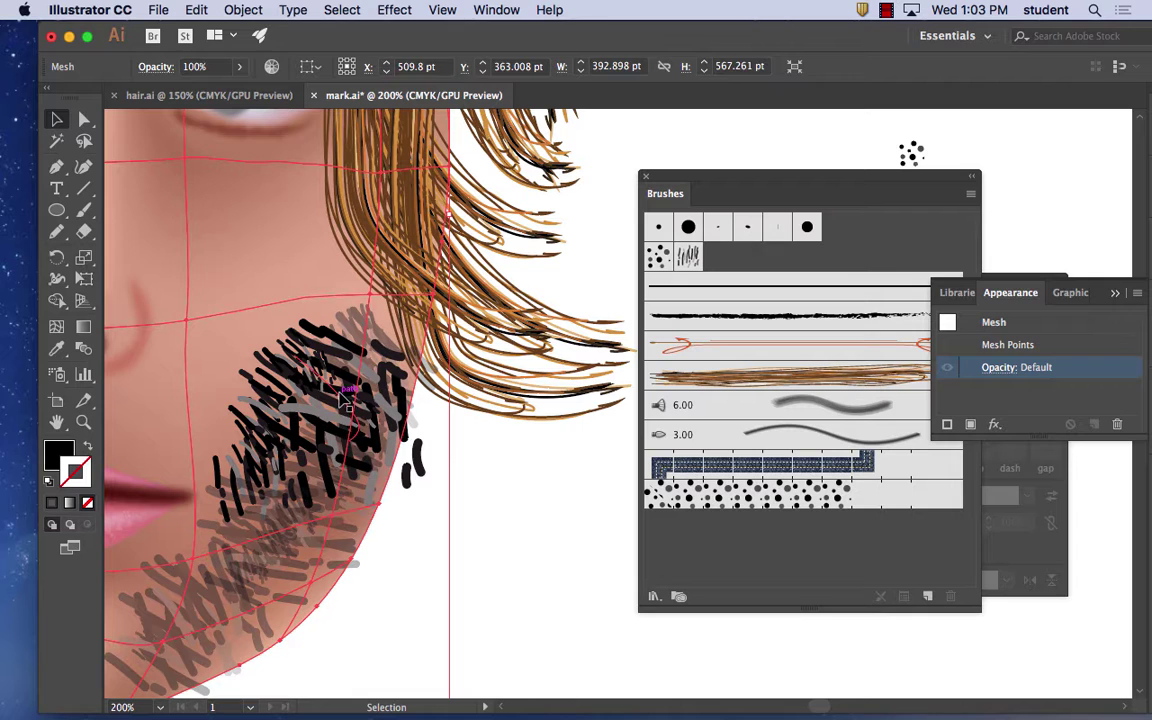
pyautogui.moveTo(358, 428)
pyautogui.mouseDown()
pyautogui.moveTo(250, 262)
pyautogui.moveTo(289, 315)
pyautogui.mouseUp()
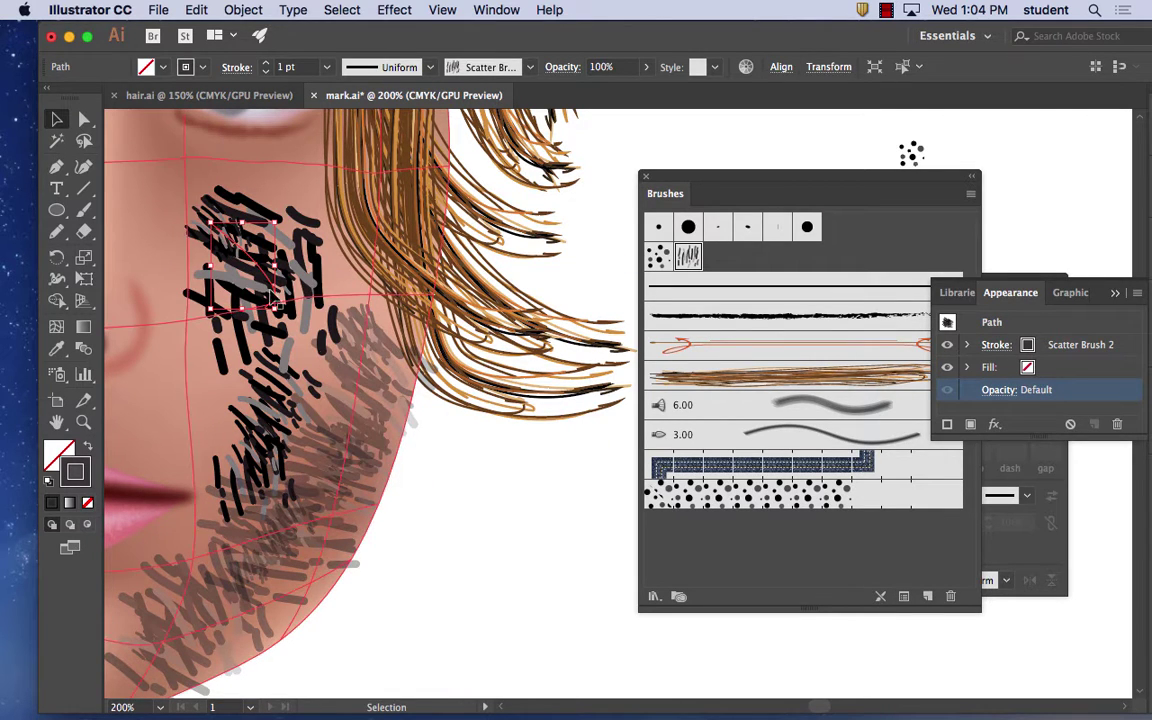
pyautogui.click(396, 9)
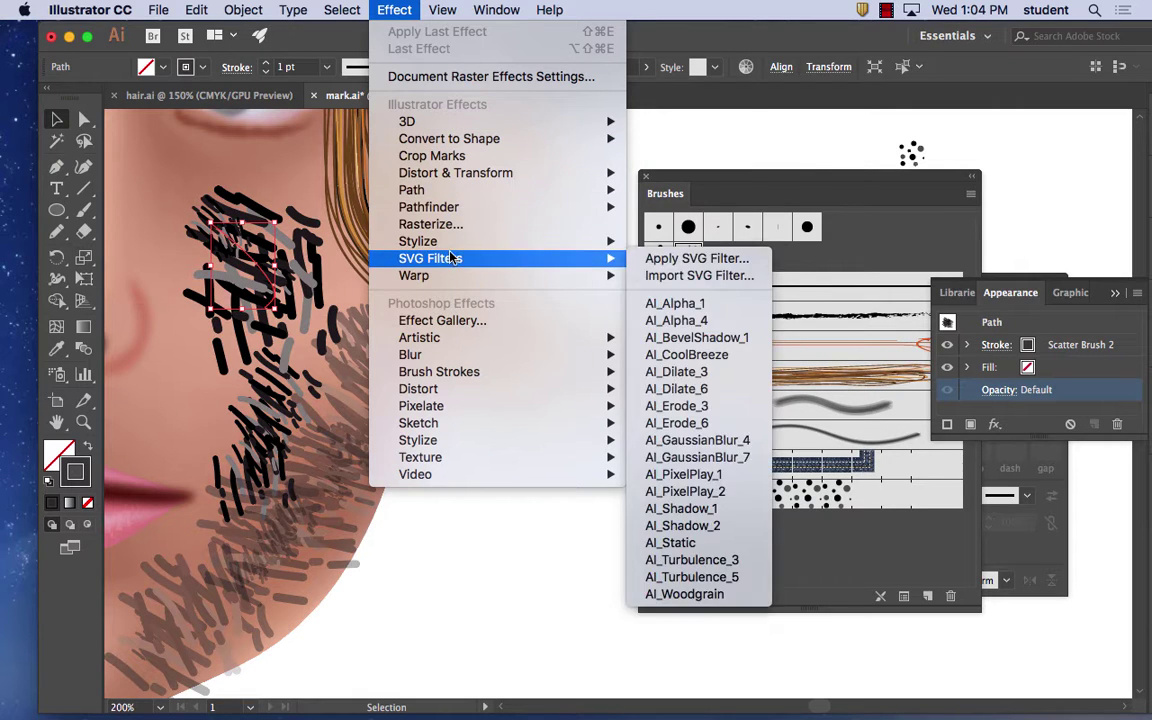
pyautogui.moveTo(448, 356)
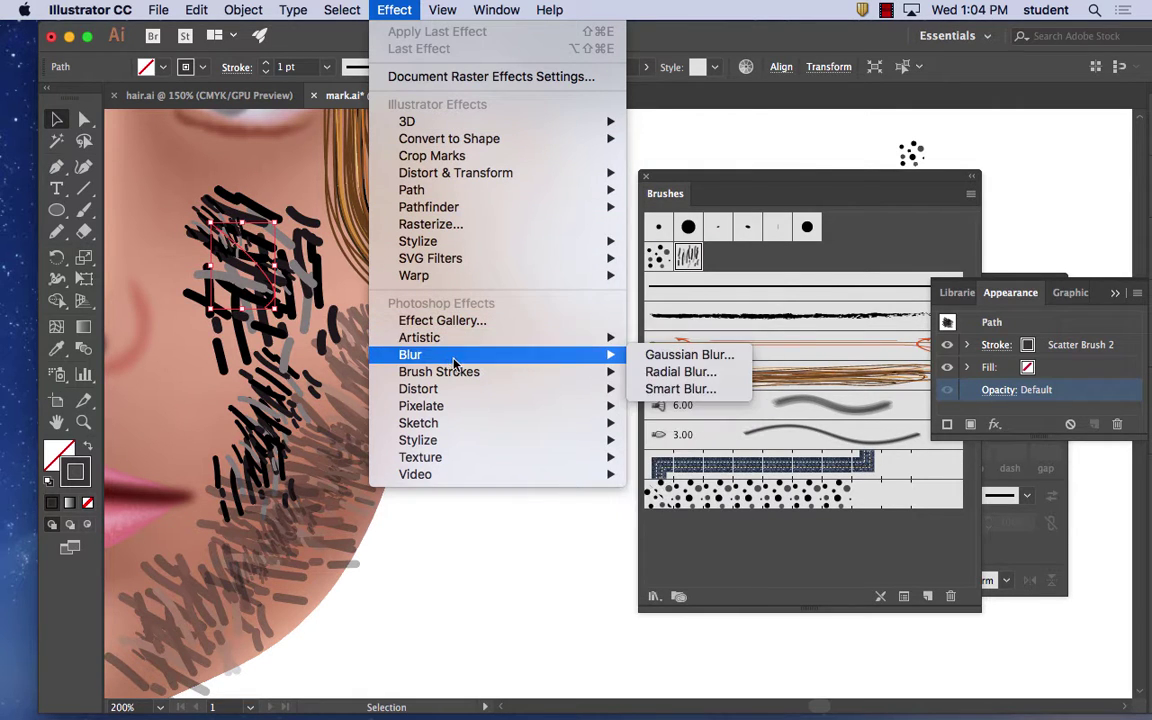
pyautogui.click(664, 358)
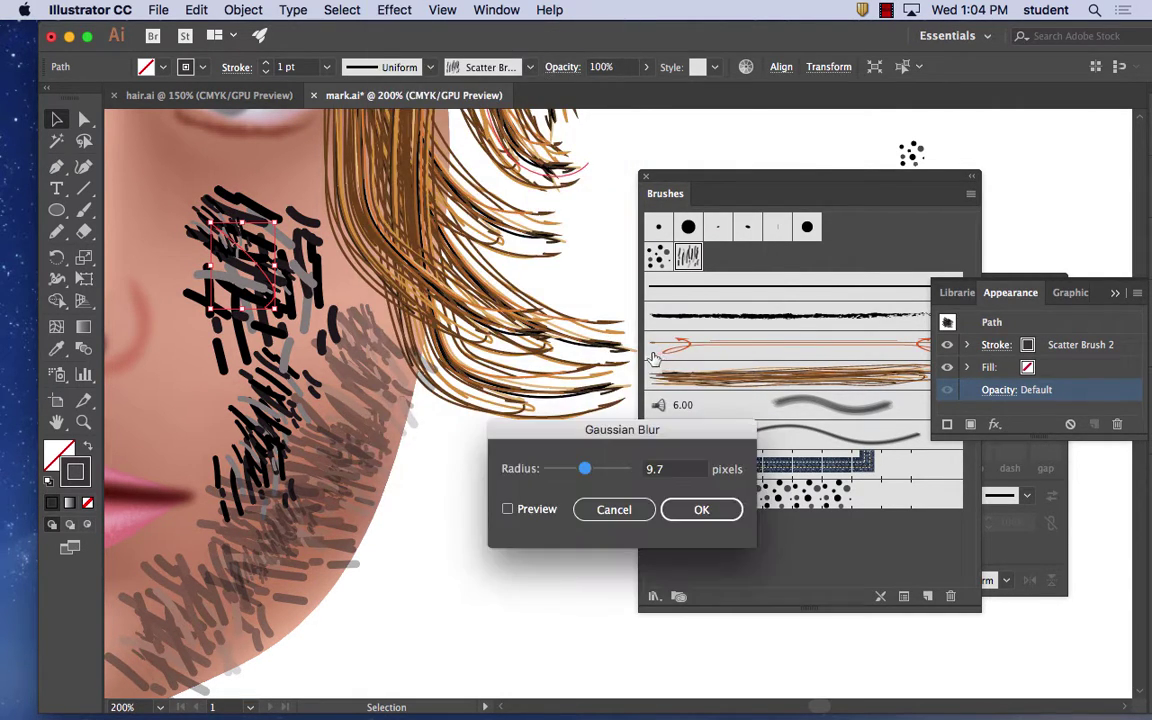
pyautogui.click(508, 510)
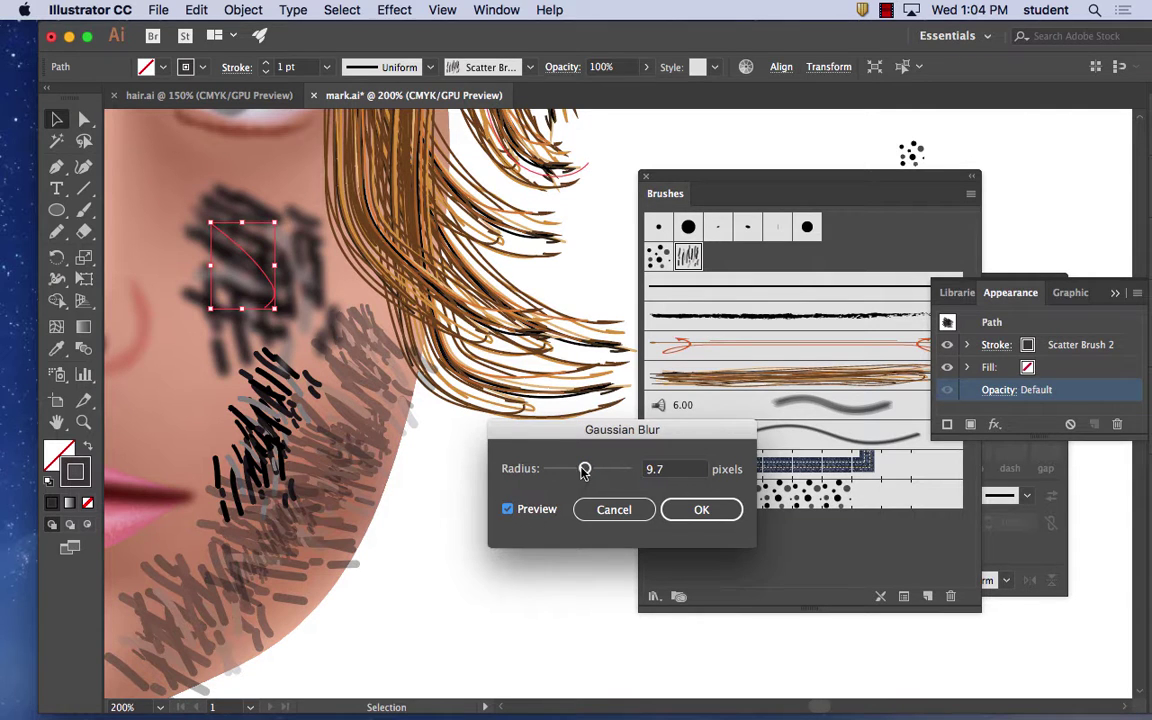
pyautogui.moveTo(585, 469); pyautogui.dragTo(558, 471)
pyautogui.press('Return')
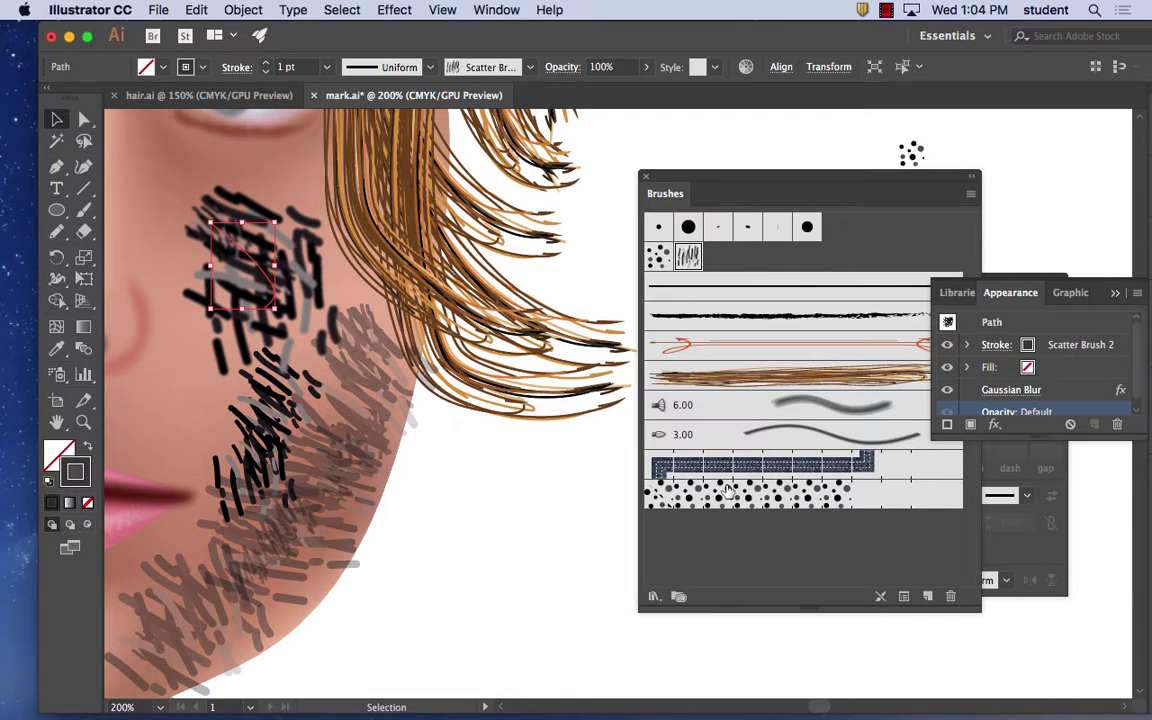
# - Review the moved stroke's Gaussian Blur settings without changing them, and set the stroke's opacity to 40%
pyautogui.click(1028, 391)
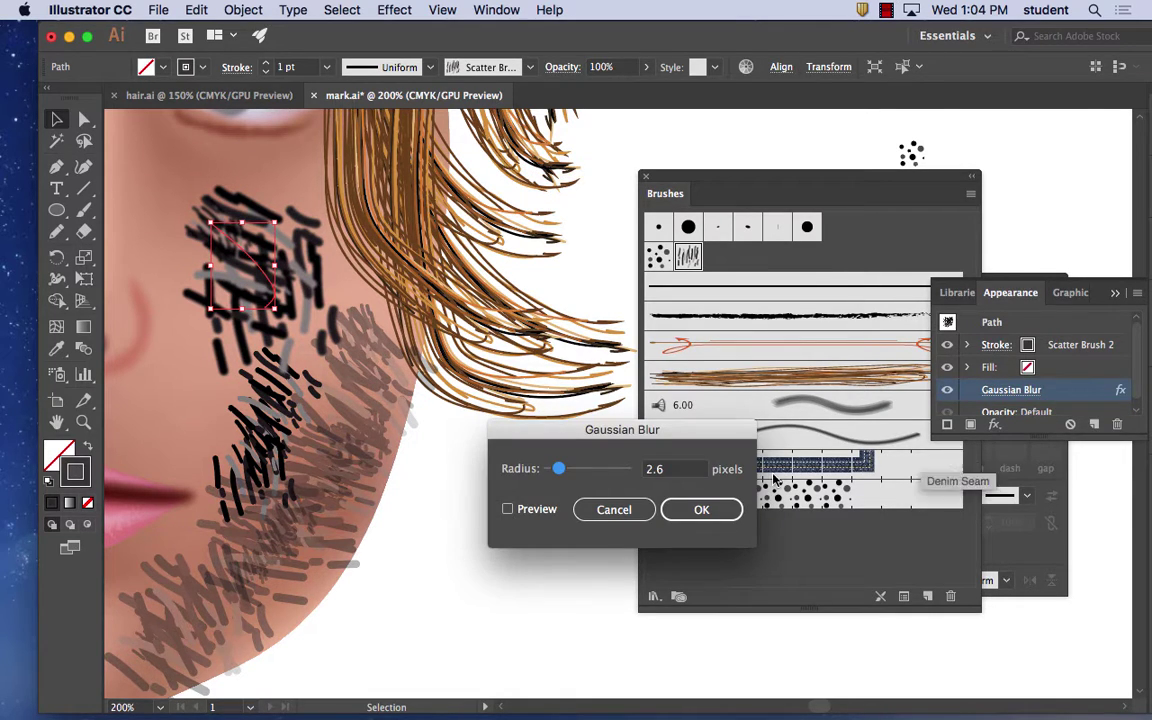
pyautogui.click(628, 509)
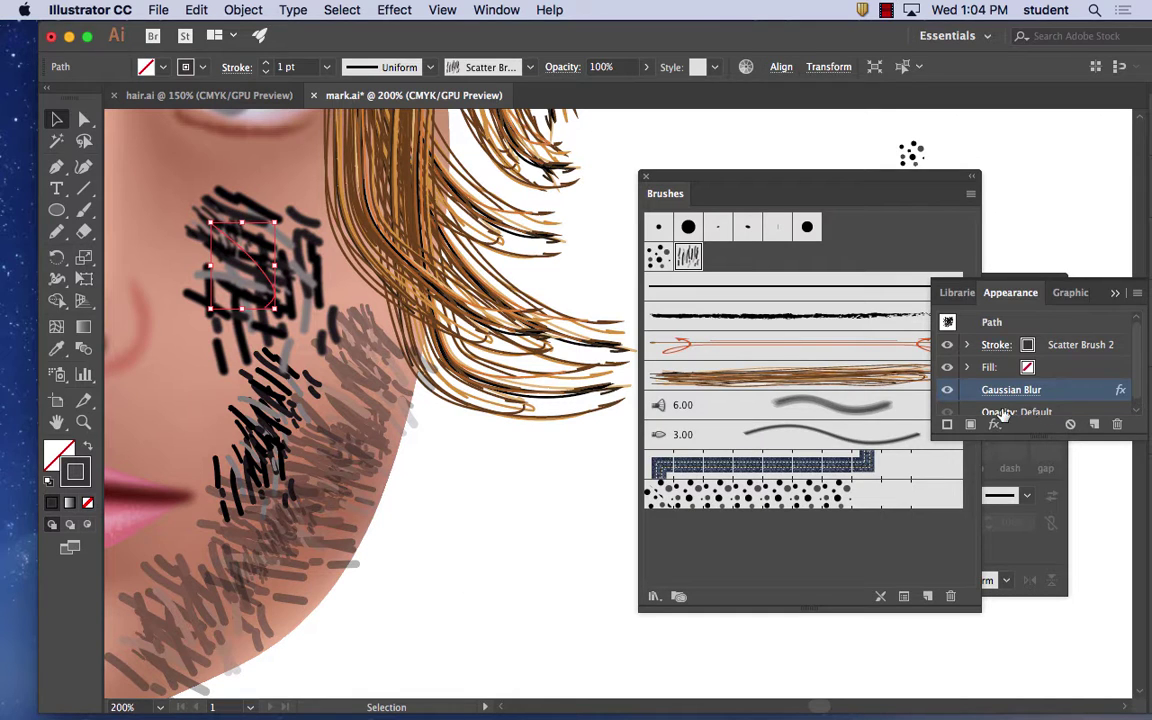
pyautogui.click(998, 411)
pyautogui.click(998, 447)
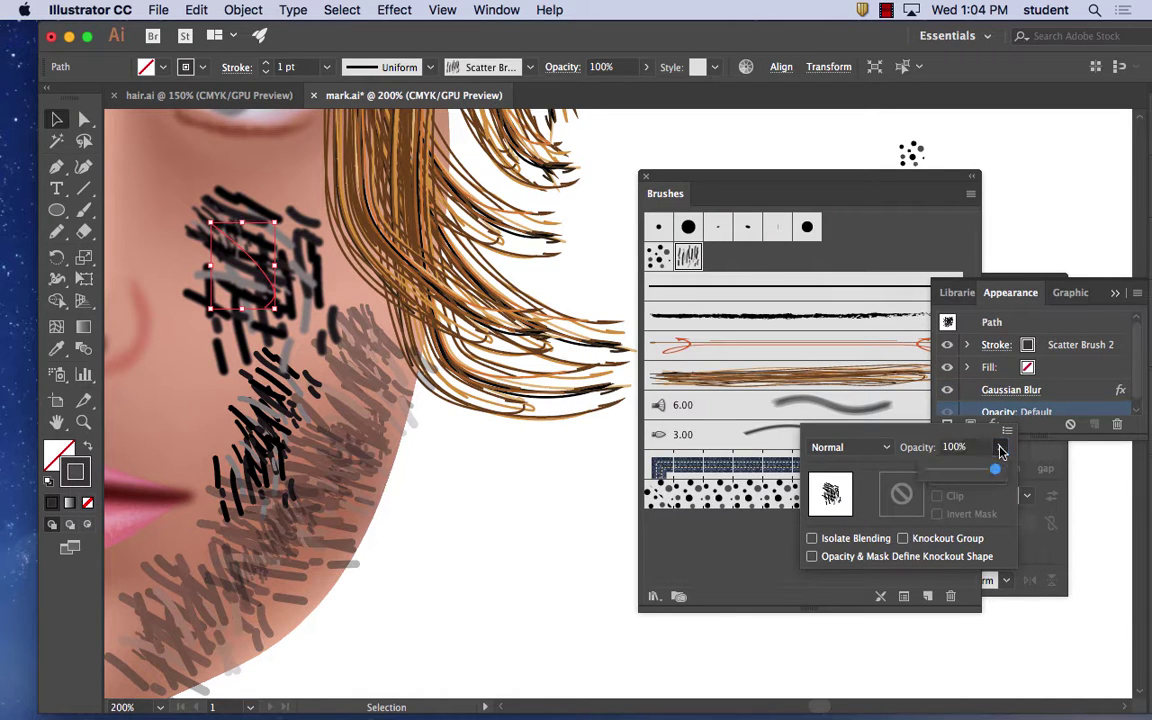
pyautogui.moveTo(998, 469); pyautogui.dragTo(956, 469)
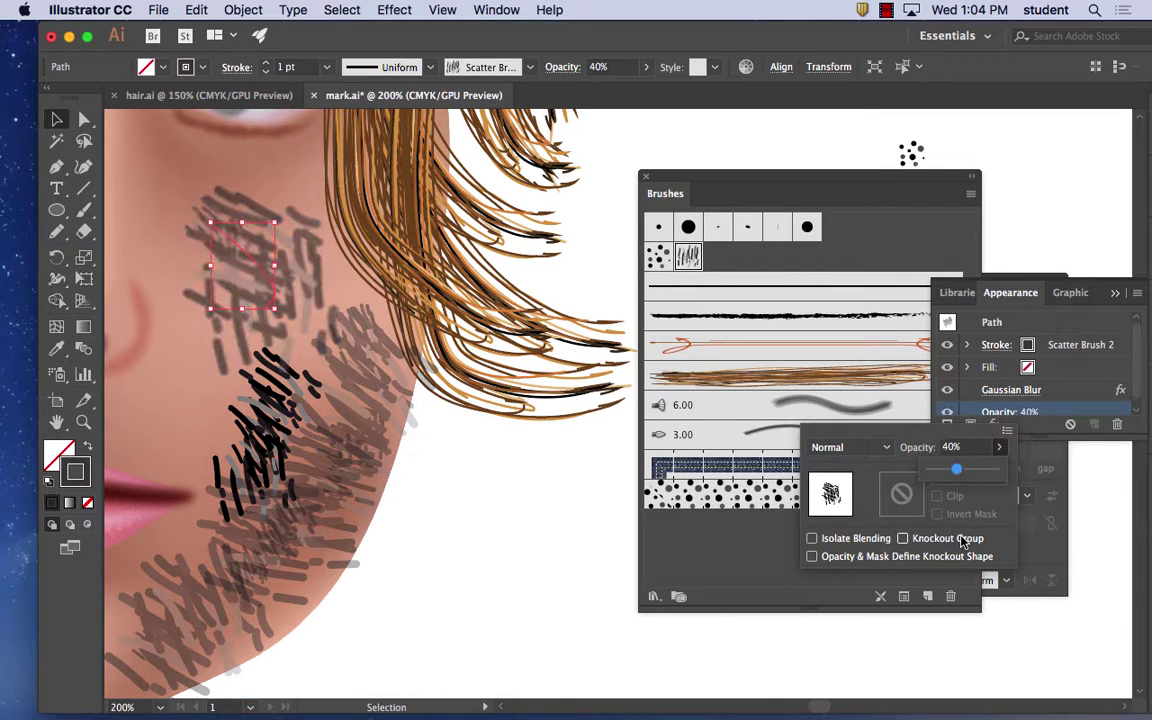
pyautogui.click(572, 294)
# - Draw a closed curved shape with a rounded end and a forked tip in the empty area beside the hair, using the Pen tool
pyautogui.press('super+minus')
pyautogui.press('super+minus')
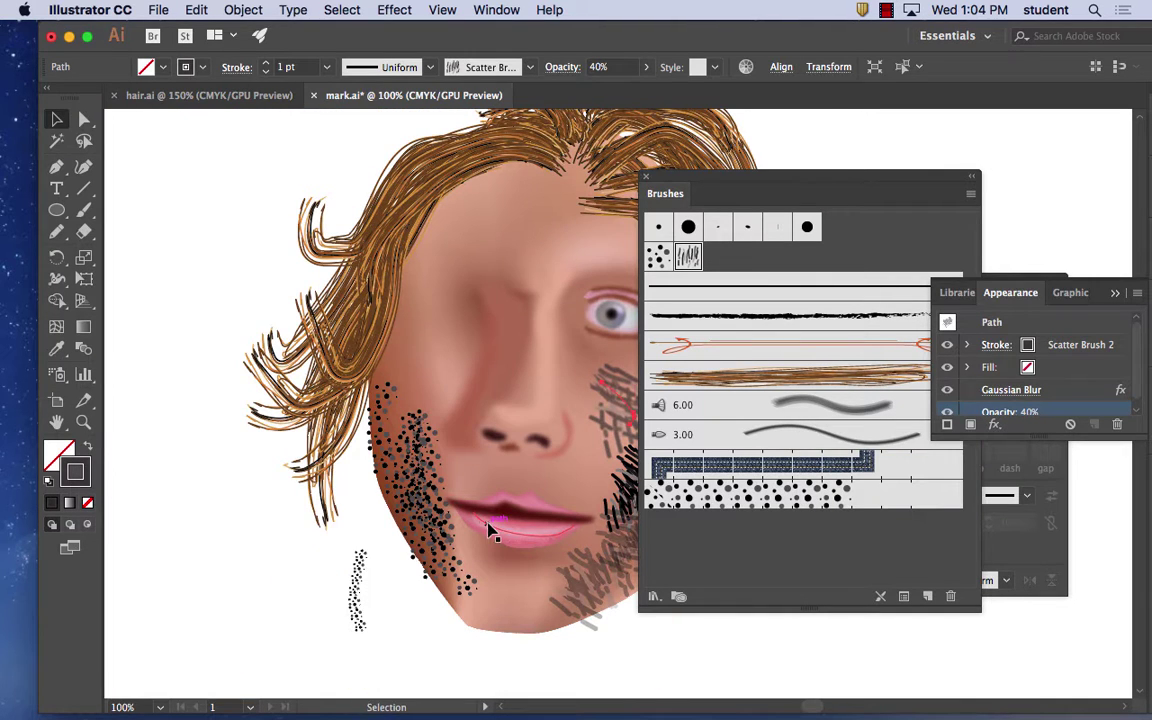
pyautogui.moveTo(502, 465); pyautogui.dragTo(295, 409)
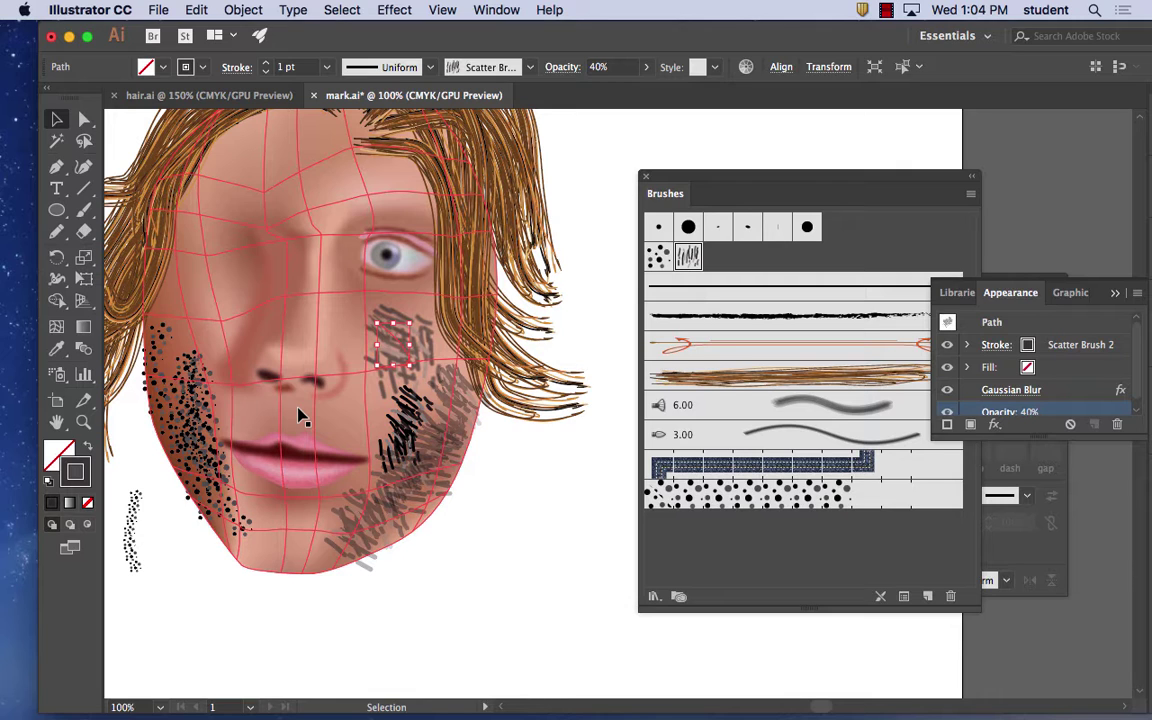
pyautogui.moveTo(437, 318); pyautogui.dragTo(290, 422)
pyautogui.moveTo(460, 258); pyautogui.dragTo(351, 262)
pyautogui.click(185, 249)
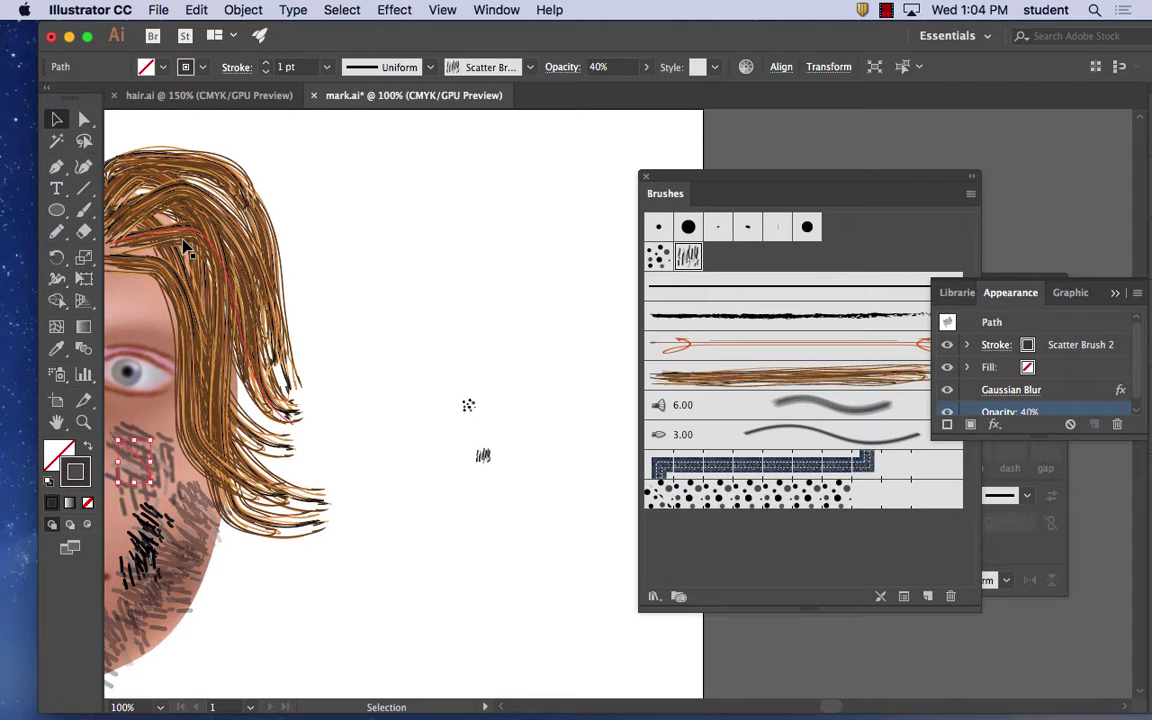
pyautogui.click(57, 167)
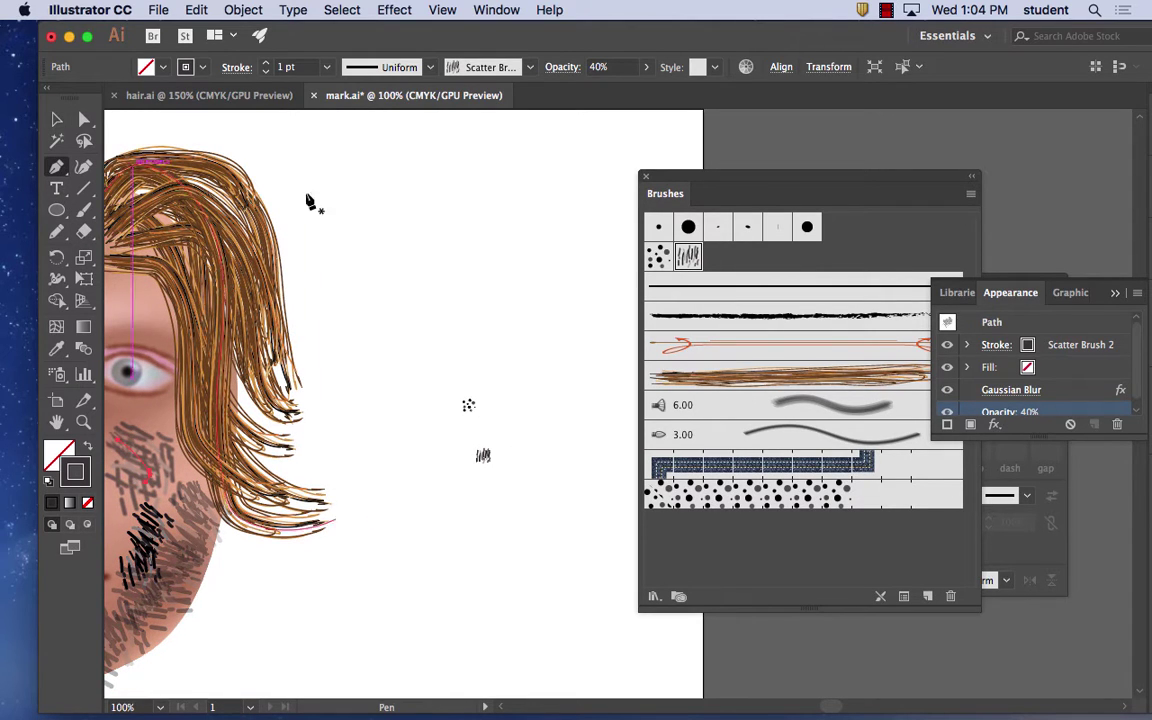
pyautogui.click(270, 365)
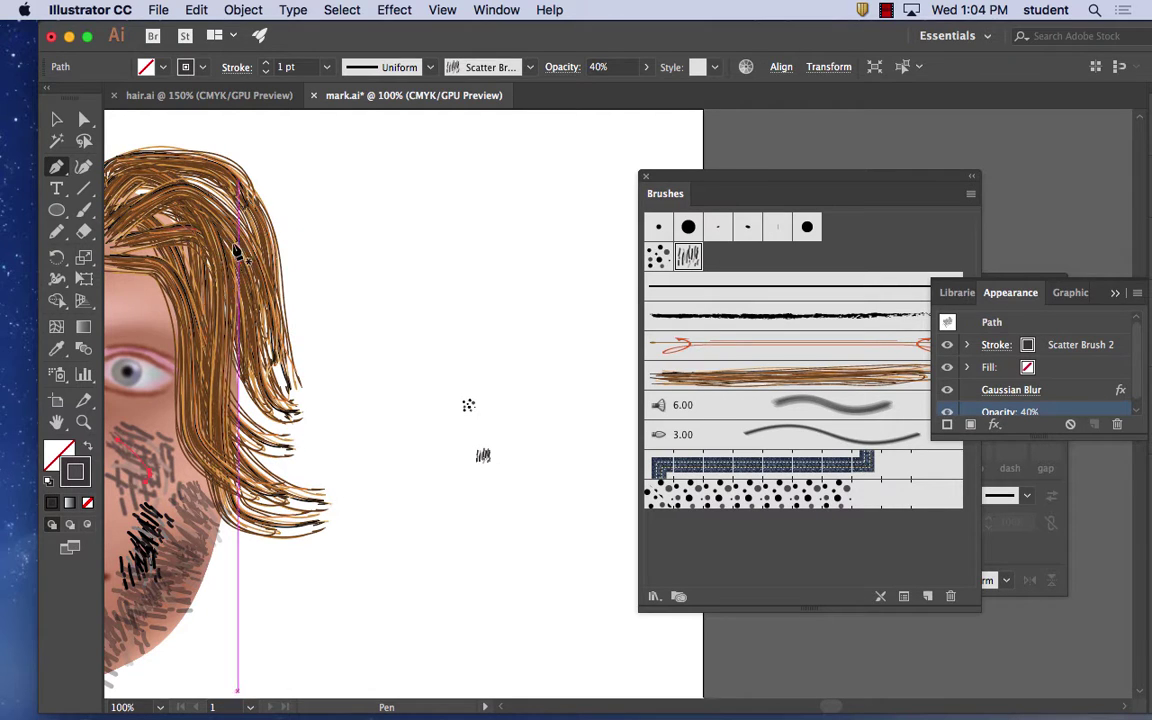
pyautogui.moveTo(393, 174)
pyautogui.mouseDown()
pyautogui.moveTo(441, 214)
pyautogui.moveTo(499, 237)
pyautogui.moveTo(452, 247)
pyautogui.moveTo(439, 229)
pyautogui.moveTo(491, 254)
pyautogui.mouseUp()
pyautogui.moveTo(426, 234); pyautogui.dragTo(392, 175)
pyautogui.click(391, 177)
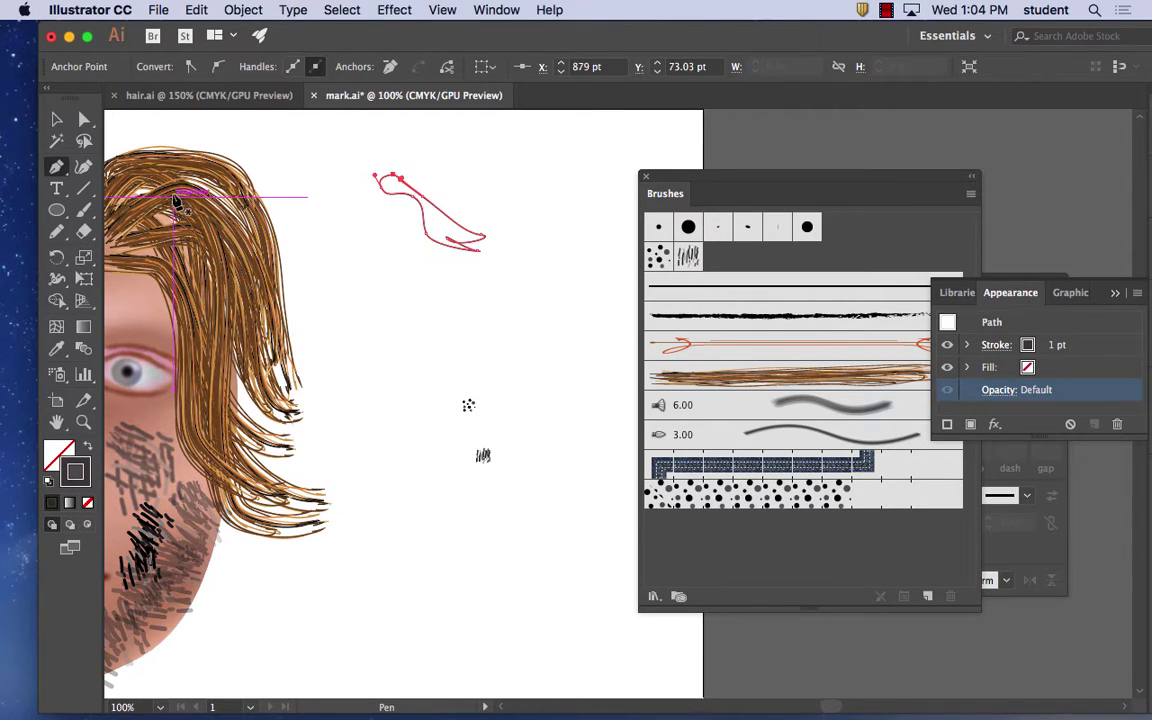
# - Reshape the forked end of the new outline into two sharp points by adjusting its anchor points and handles
pyautogui.press('v')
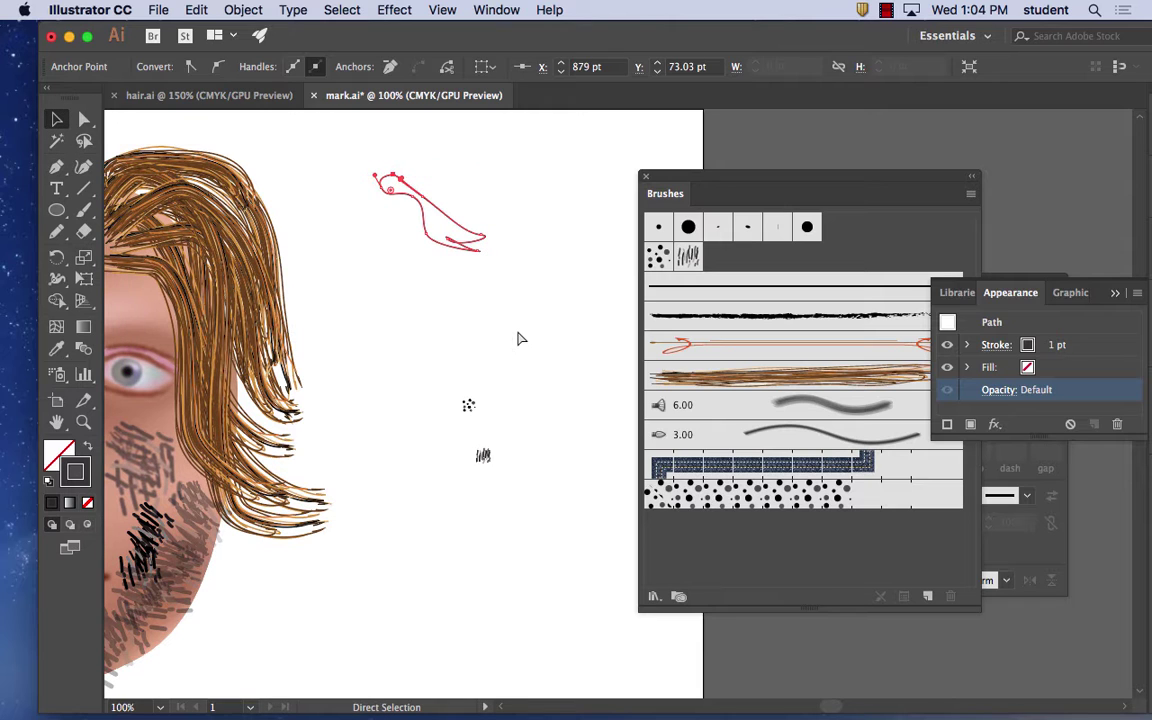
pyautogui.press('super+=')
pyautogui.press('super+=')
pyautogui.press('super+=')
pyautogui.press('super+=')
pyautogui.press('space')
pyautogui.moveTo(499, 400); pyautogui.dragTo(81, 206)
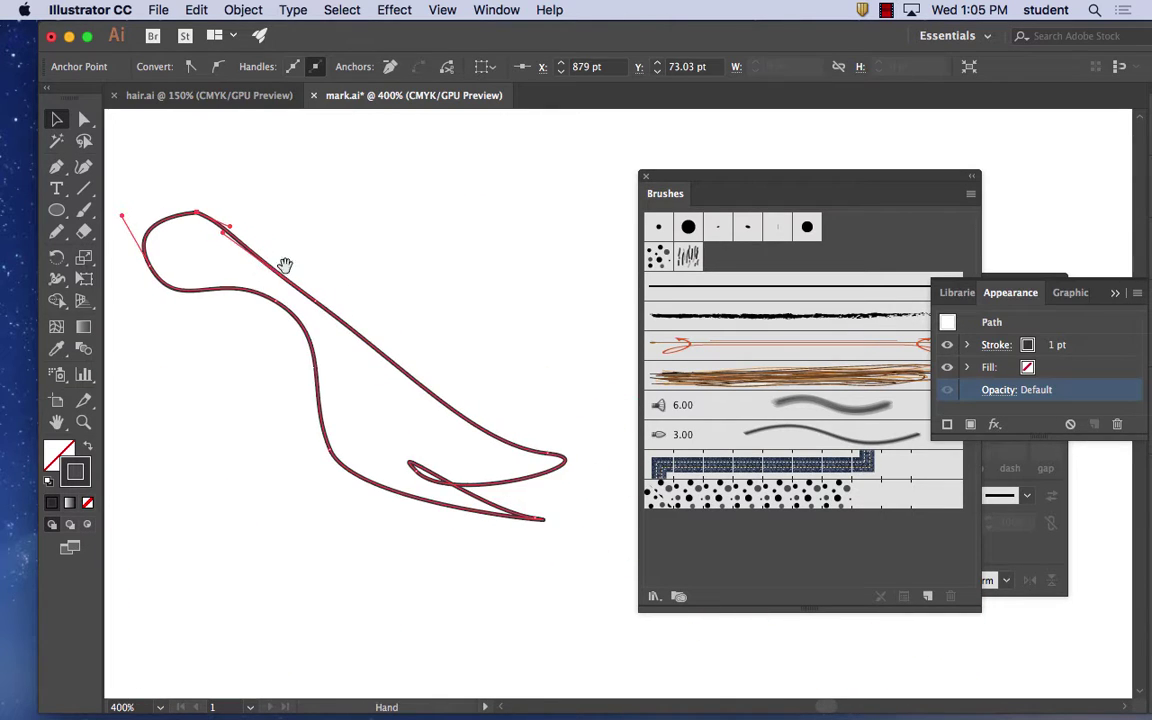
pyautogui.moveTo(285, 265); pyautogui.dragTo(303, 282)
pyautogui.click(84, 119)
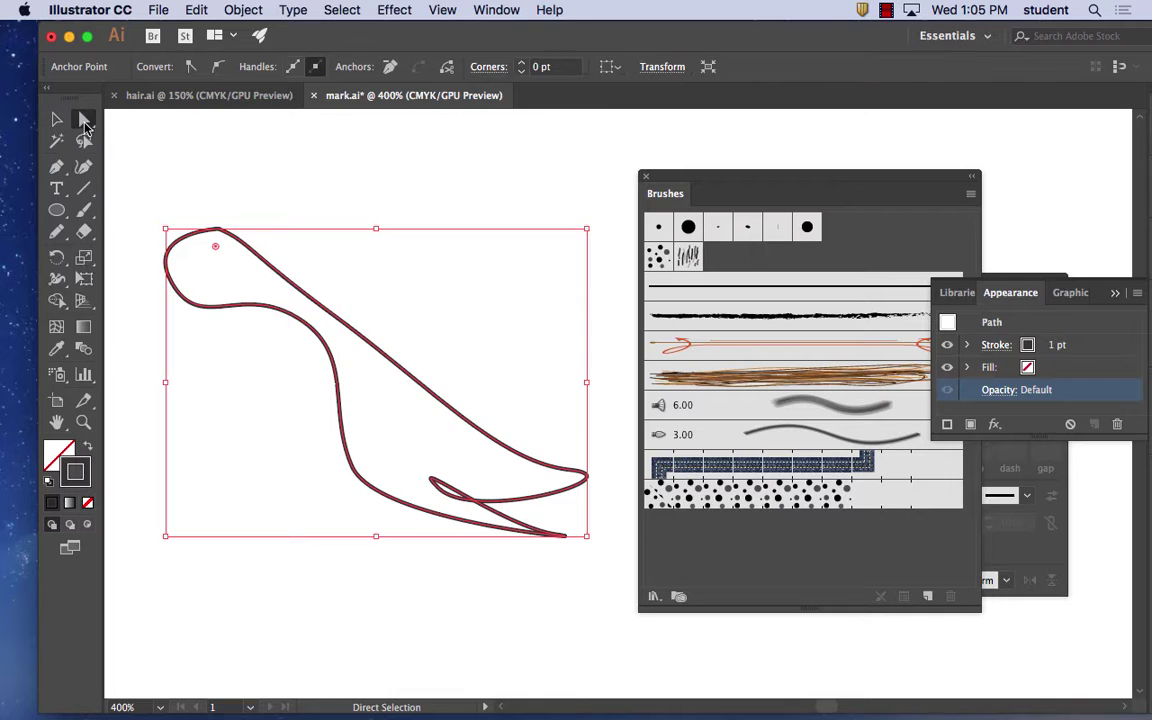
pyautogui.moveTo(564, 536); pyautogui.dragTo(535, 554)
pyautogui.moveTo(403, 451); pyautogui.dragTo(468, 494)
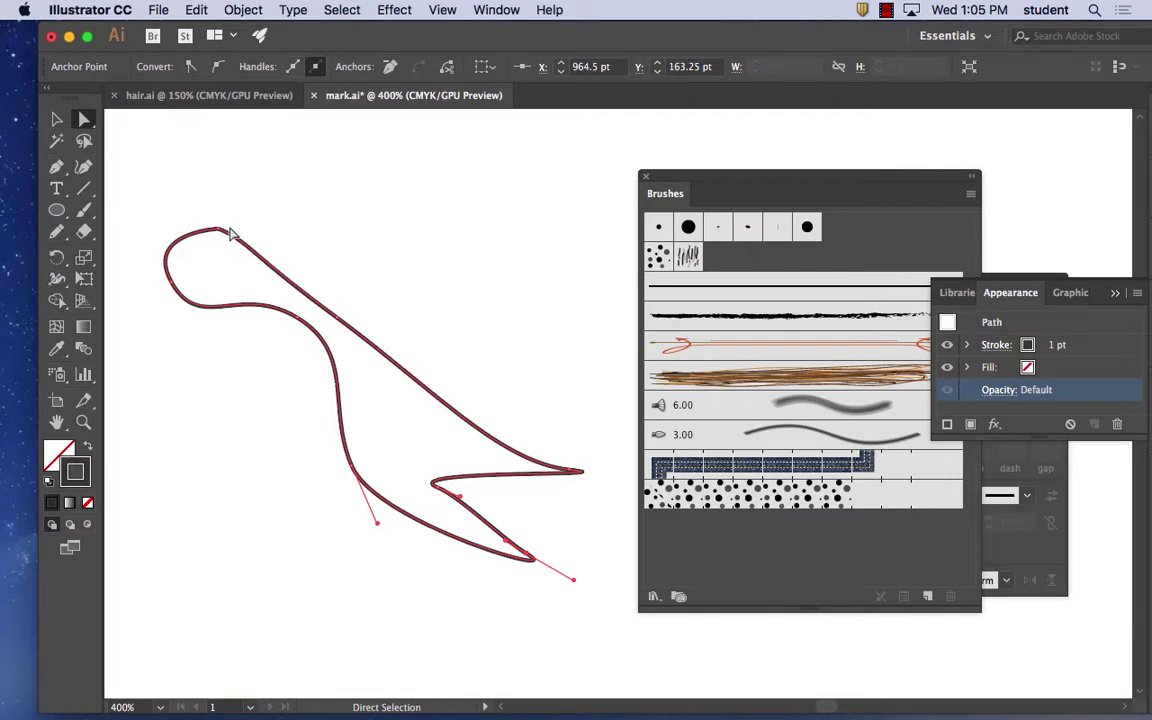
# - Fill the forked shape with a light orange and make its stroke the active color attribute
pyautogui.doubleClick(53, 449)
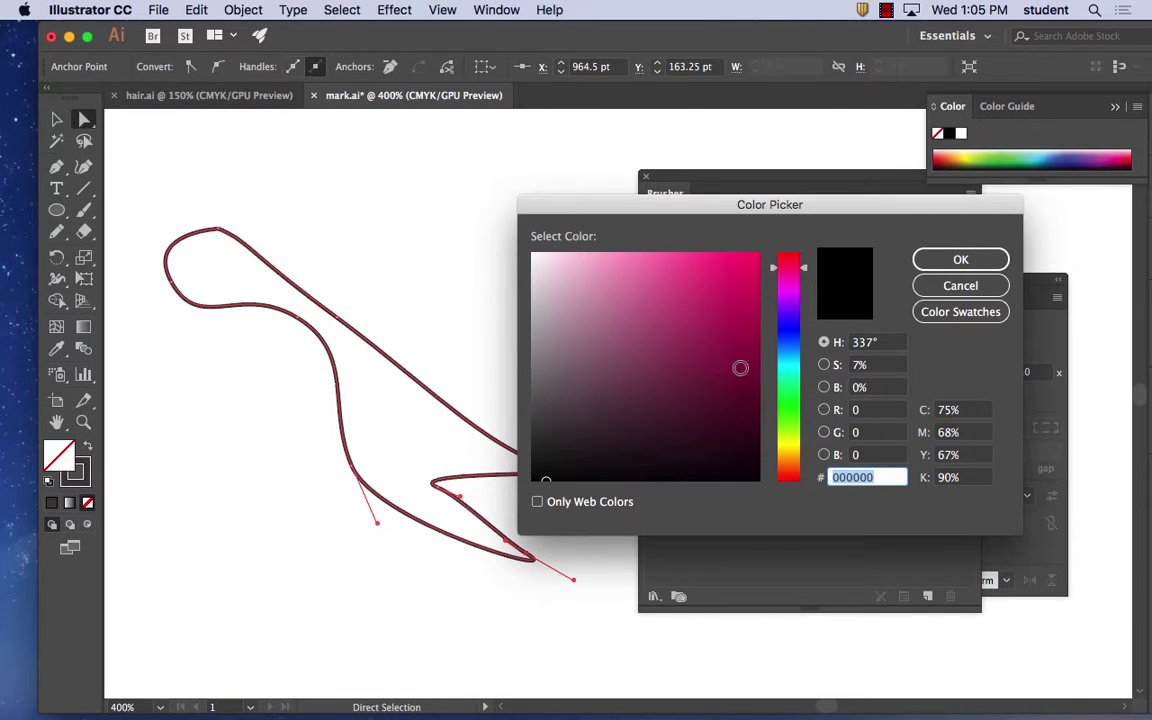
pyautogui.moveTo(714, 370); pyautogui.dragTo(731, 310)
pyautogui.click(731, 310)
pyautogui.click(789, 461)
pyautogui.click(673, 258)
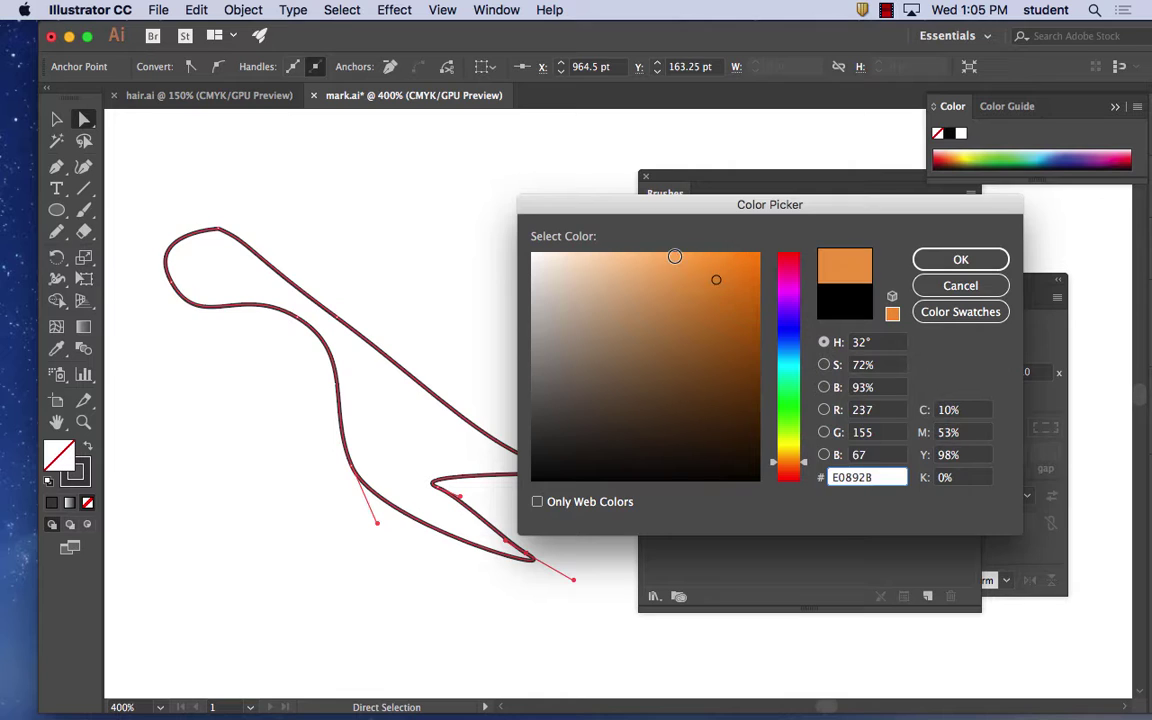
pyautogui.click(965, 263)
pyautogui.scroll(-1, 260, 250)
pyautogui.click(78, 476)
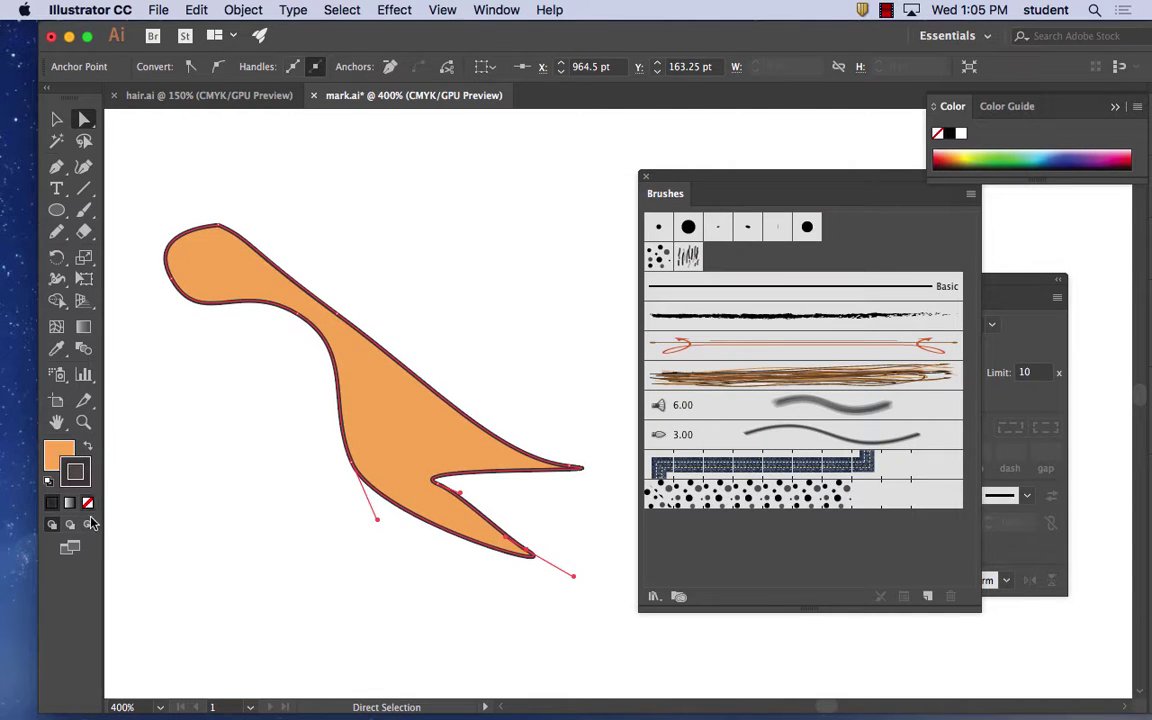
# - Remove the stroke from the light orange forked shape and deselect it
pyautogui.click(87, 503)
pyautogui.press('x')
pyautogui.click(127, 151)
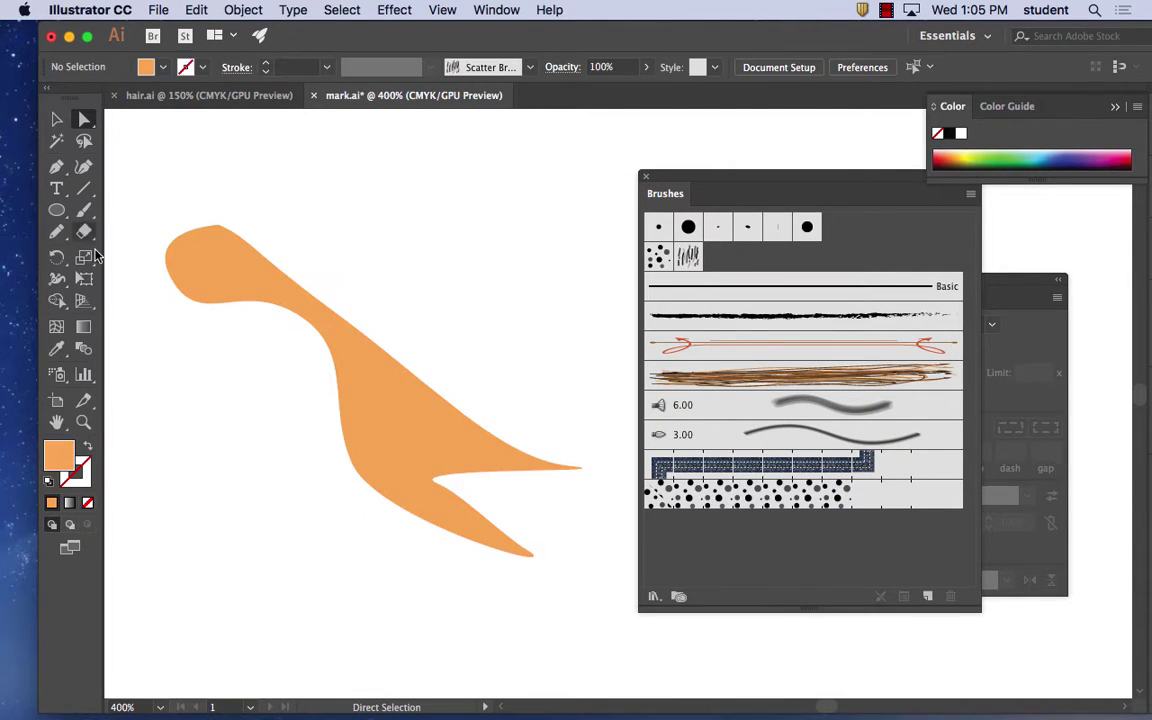
# - Draw a narrower closed curved shape with a forked end inside the orange shape, using the Pen tool
pyautogui.click(55, 172)
pyautogui.click(220, 231)
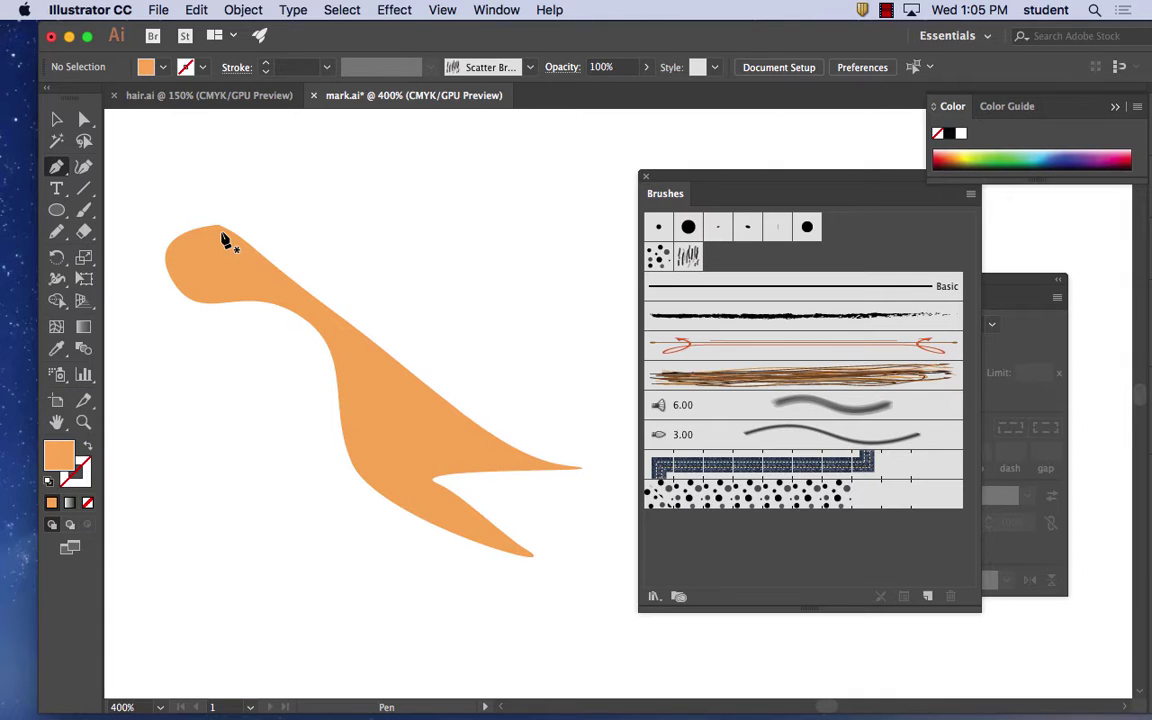
pyautogui.moveTo(462, 429); pyautogui.dragTo(366, 423)
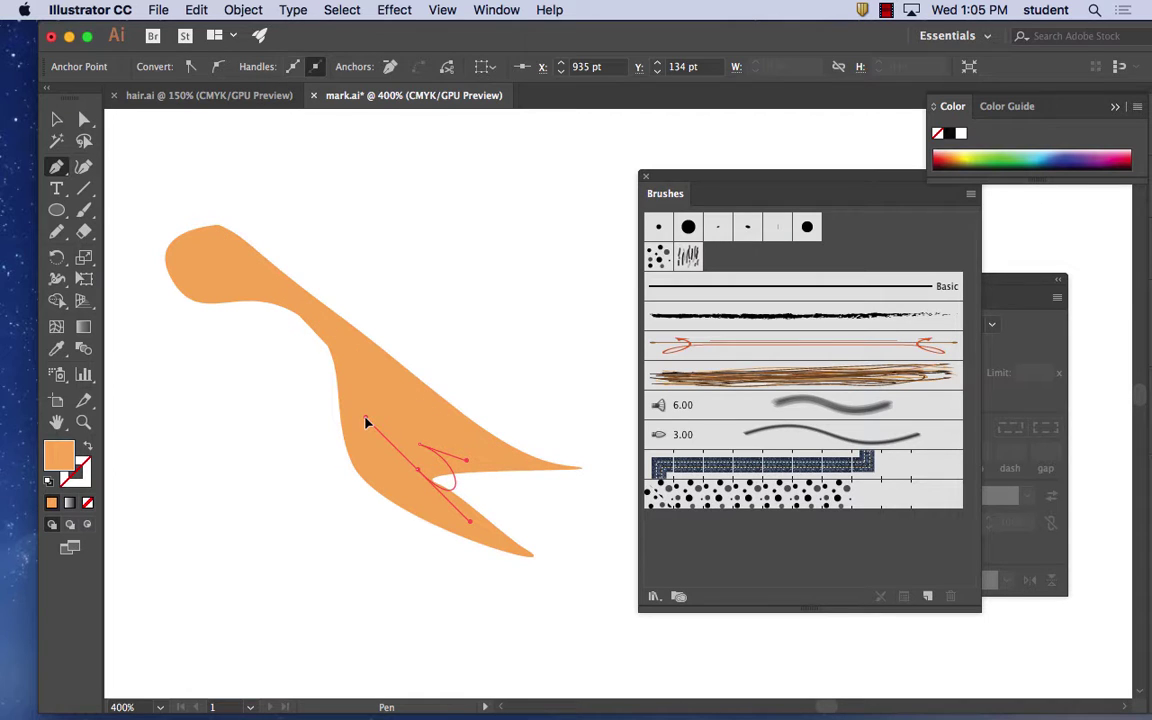
pyautogui.moveTo(356, 370); pyautogui.dragTo(323, 334)
pyautogui.moveTo(242, 277); pyautogui.dragTo(200, 242)
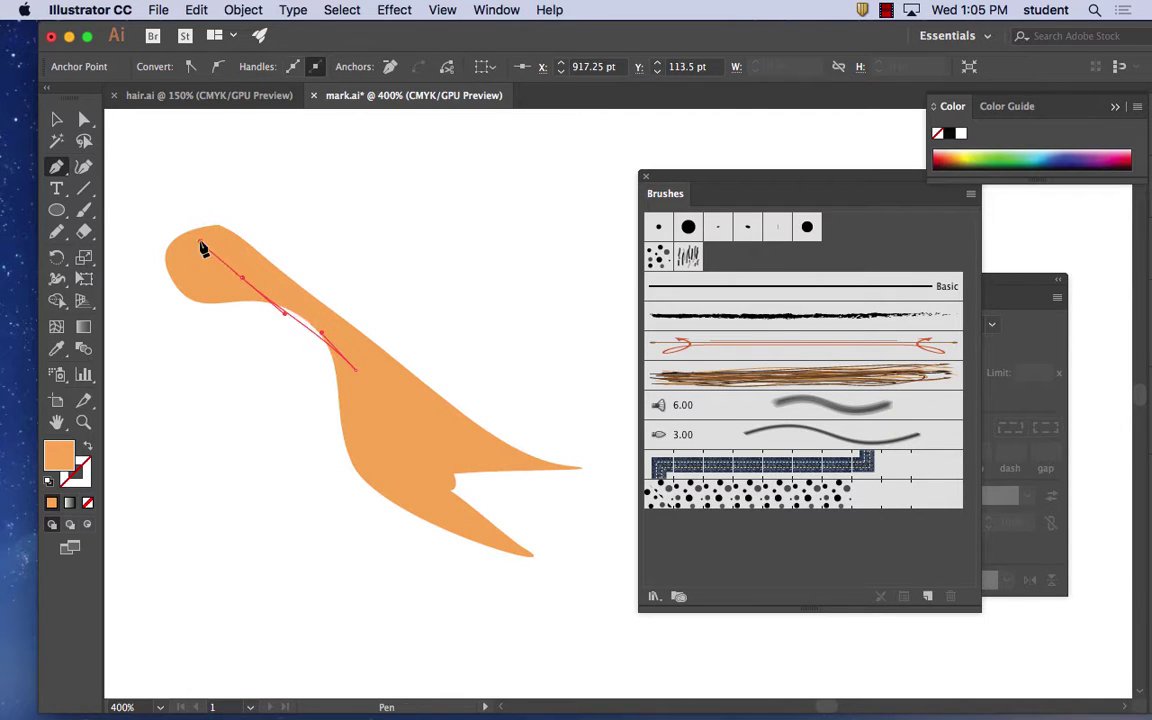
pyautogui.click(221, 231)
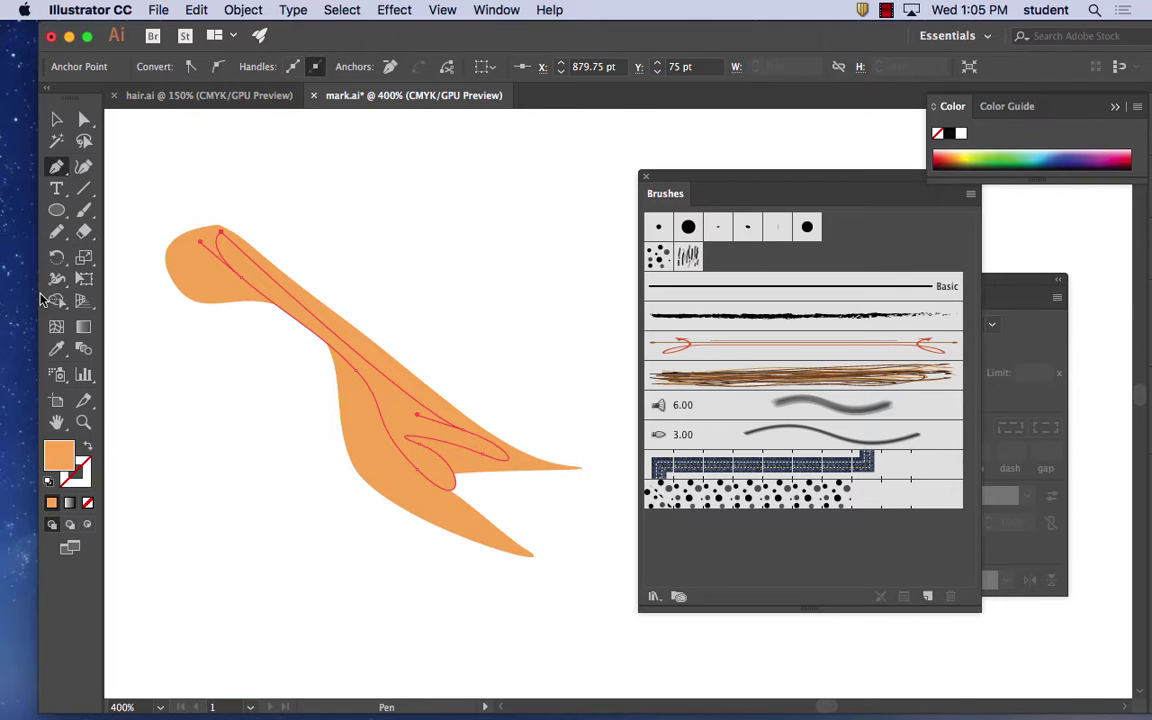
# - Fill the inner shape with dark brown 4C3722 and nudge it slightly within the orange shape
pyautogui.click(57, 119)
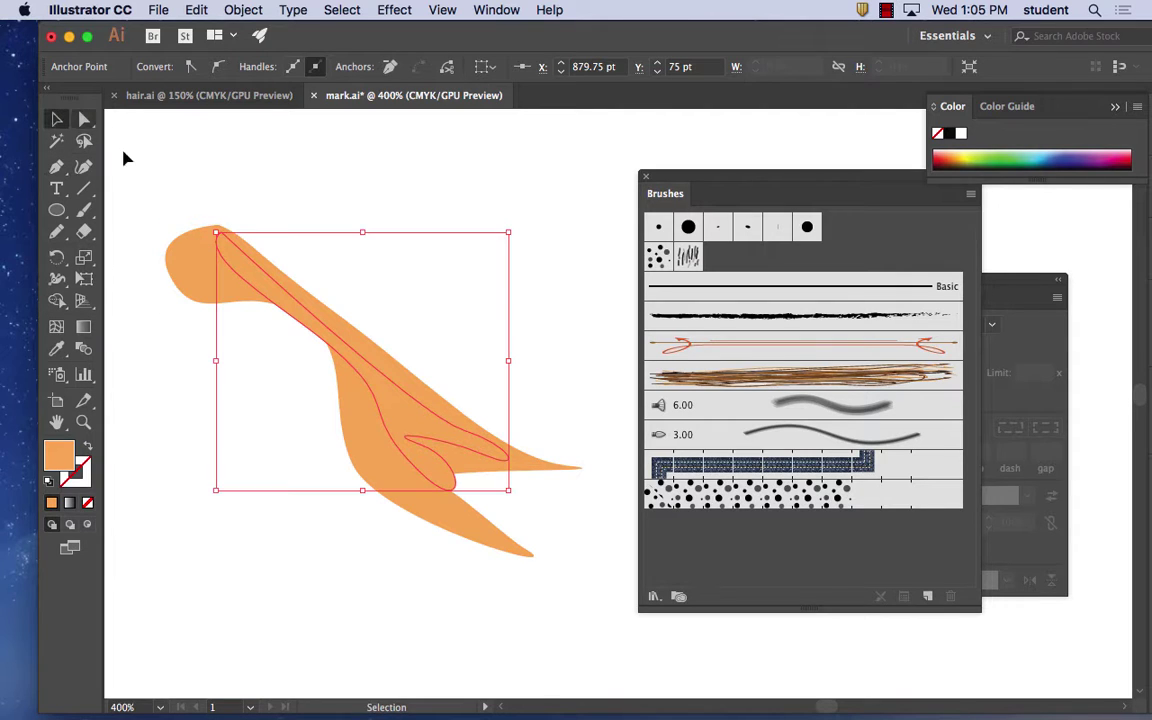
pyautogui.doubleClick(58, 455)
pyautogui.click(658, 412)
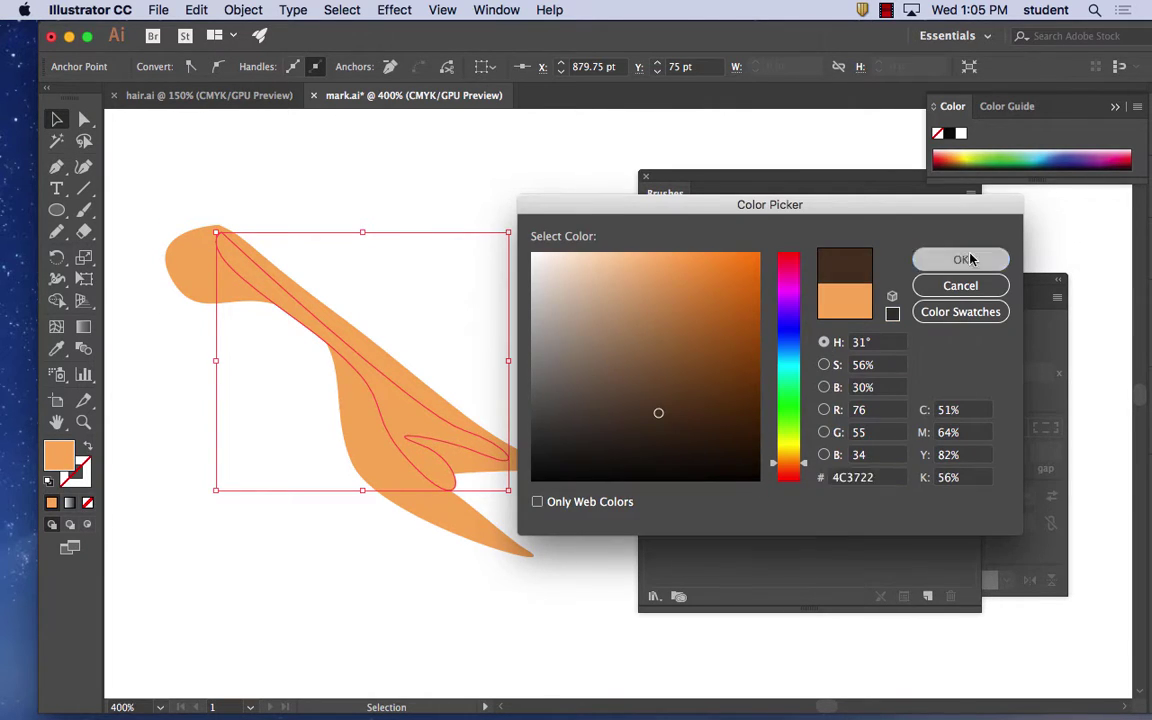
pyautogui.click(962, 259)
pyautogui.moveTo(368, 373); pyautogui.dragTo(380, 377)
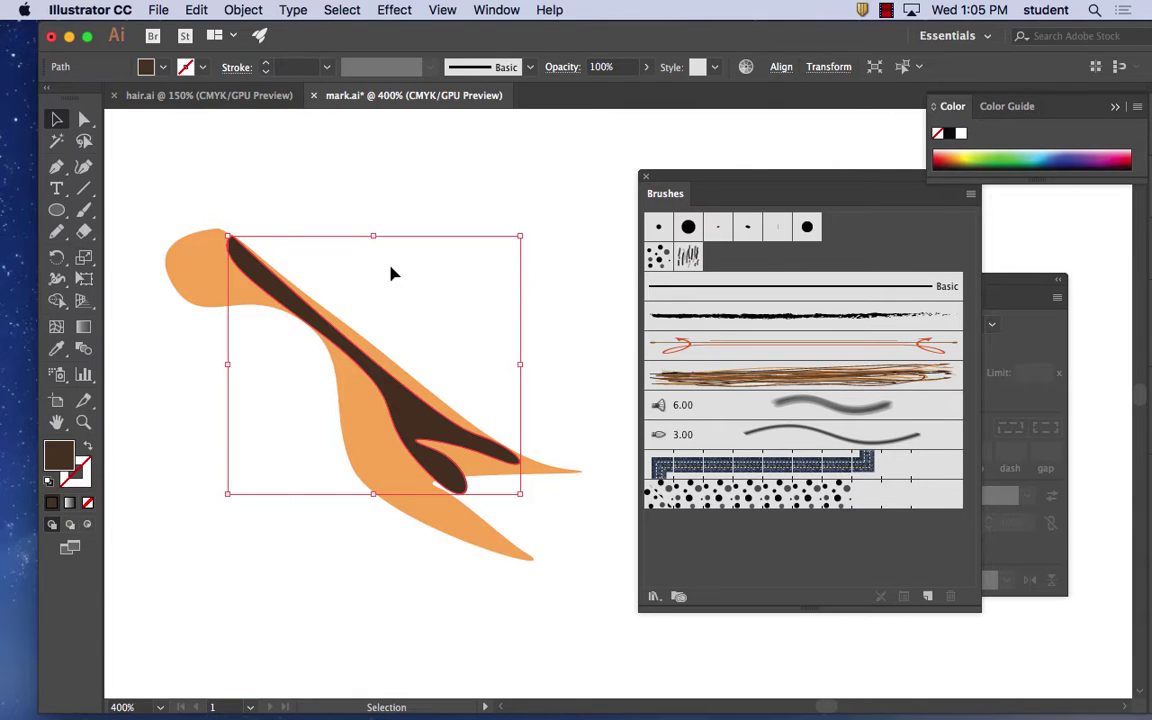
pyautogui.click(407, 208)
# - Select the orange and brown shapes together and rotate them clockwise until the forked end points straight down
pyautogui.press('super+minus')
pyautogui.press('super+minus')
pyautogui.press('super+minus')
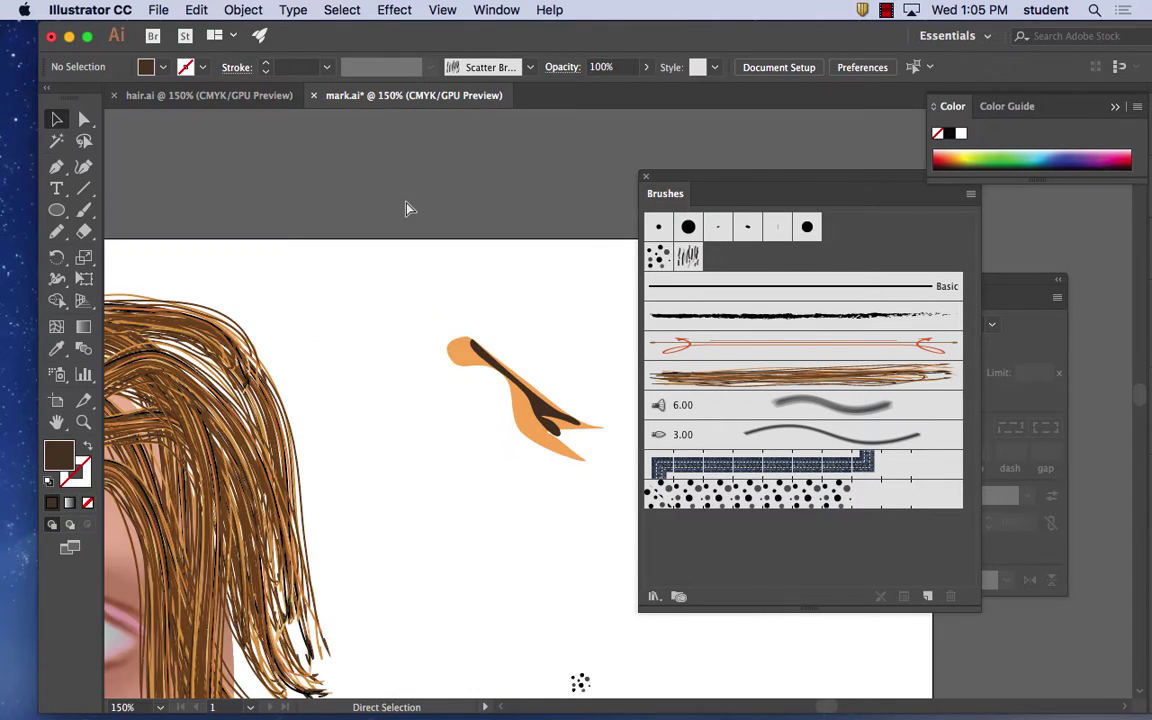
pyautogui.press('super+minus')
pyautogui.press('super+minus')
pyautogui.moveTo(549, 487); pyautogui.dragTo(472, 421)
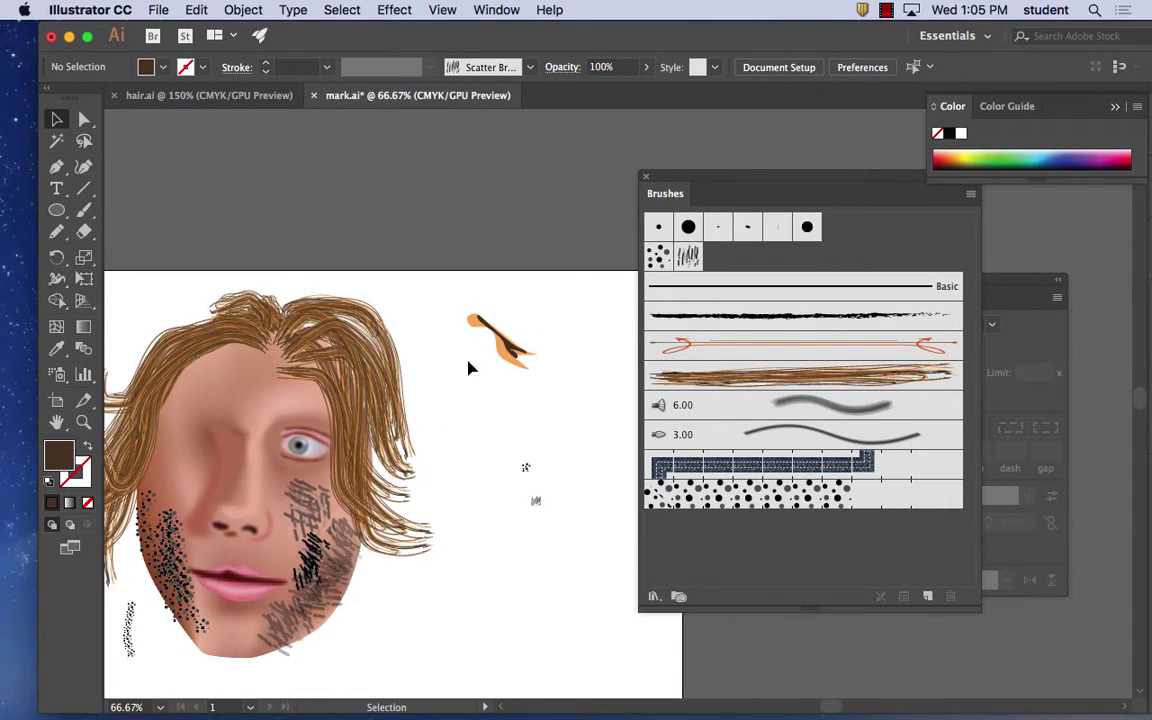
pyautogui.moveTo(493, 353); pyautogui.dragTo(557, 401)
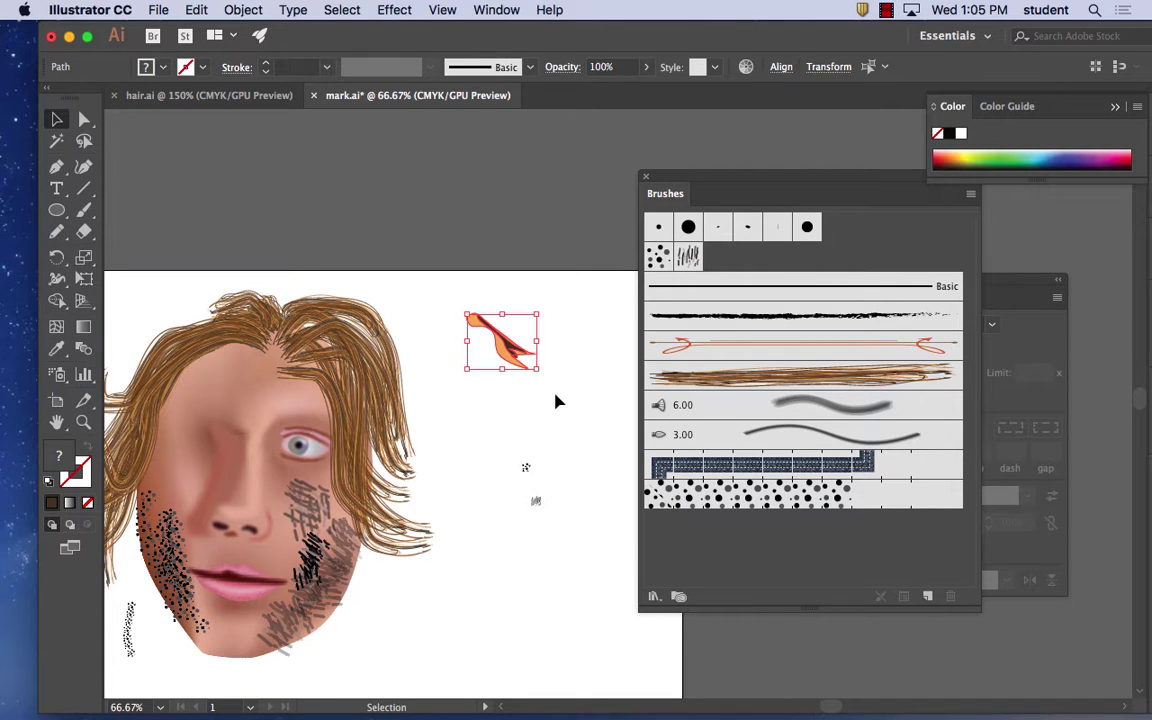
pyautogui.click(576, 372)
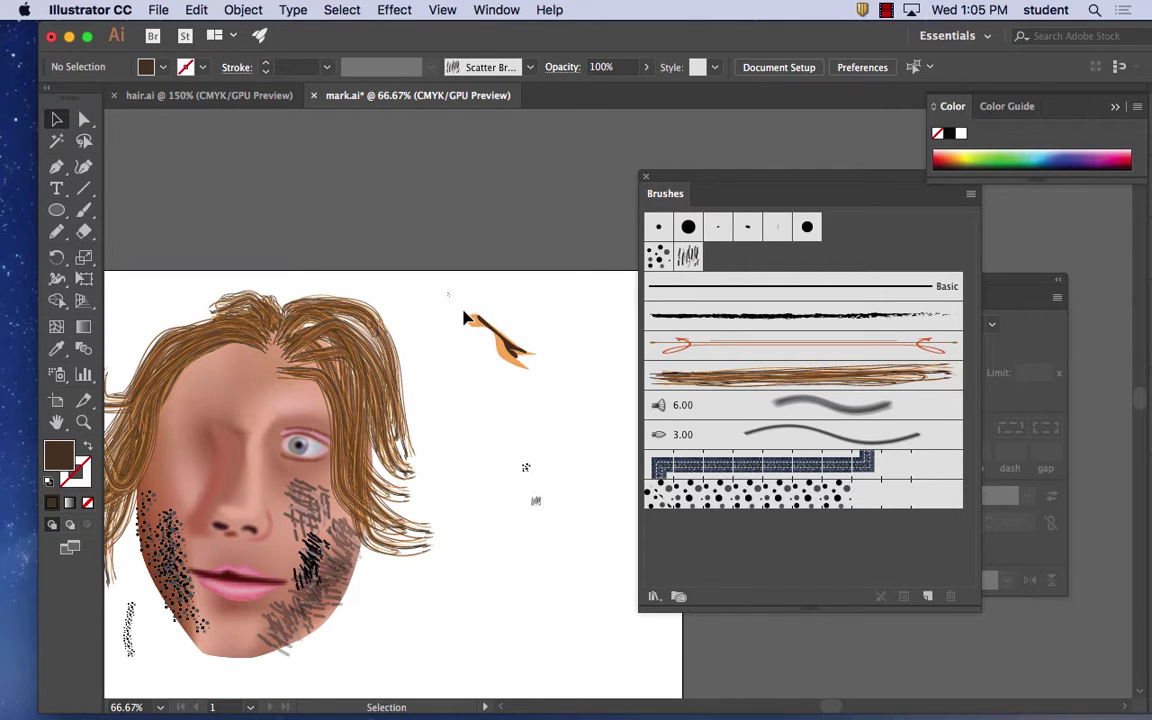
pyautogui.moveTo(451, 297); pyautogui.dragTo(553, 398)
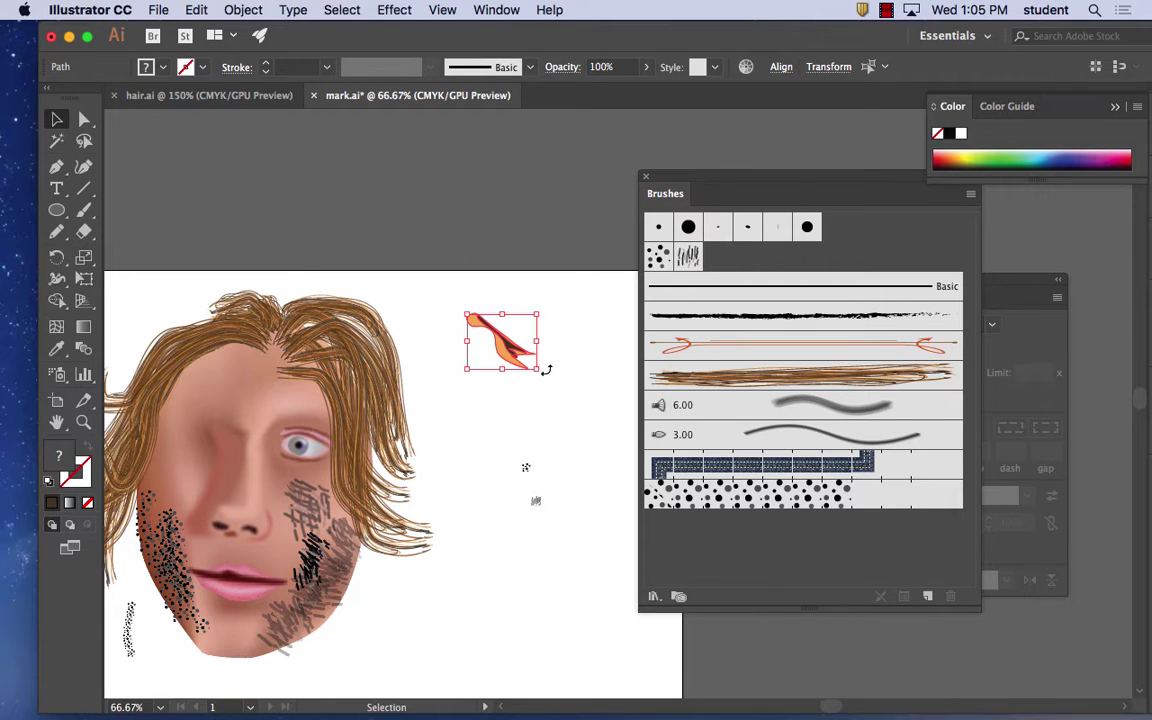
pyautogui.moveTo(546, 370)
pyautogui.mouseDown()
pyautogui.moveTo(508, 392)
pyautogui.moveTo(513, 401)
pyautogui.mouseUp()
pyautogui.click(404, 276)
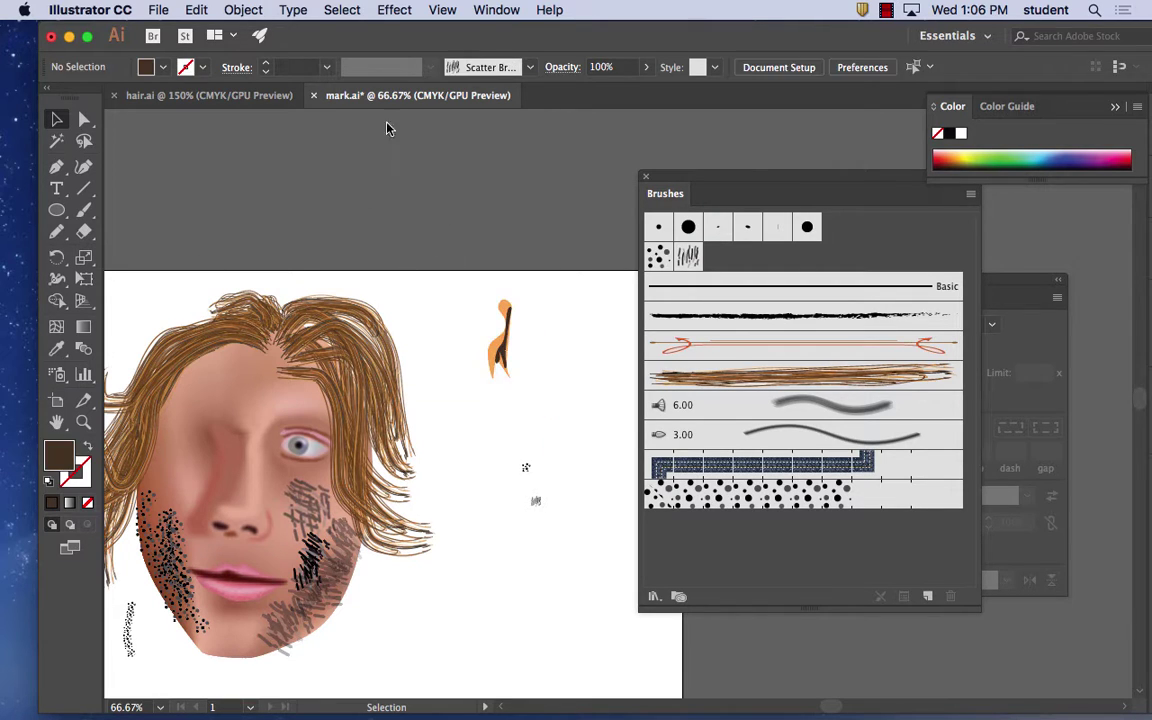
# - Create a new Art Brush from the orange and brown shapes, keeping the default brush options
pyautogui.click(502, 345)
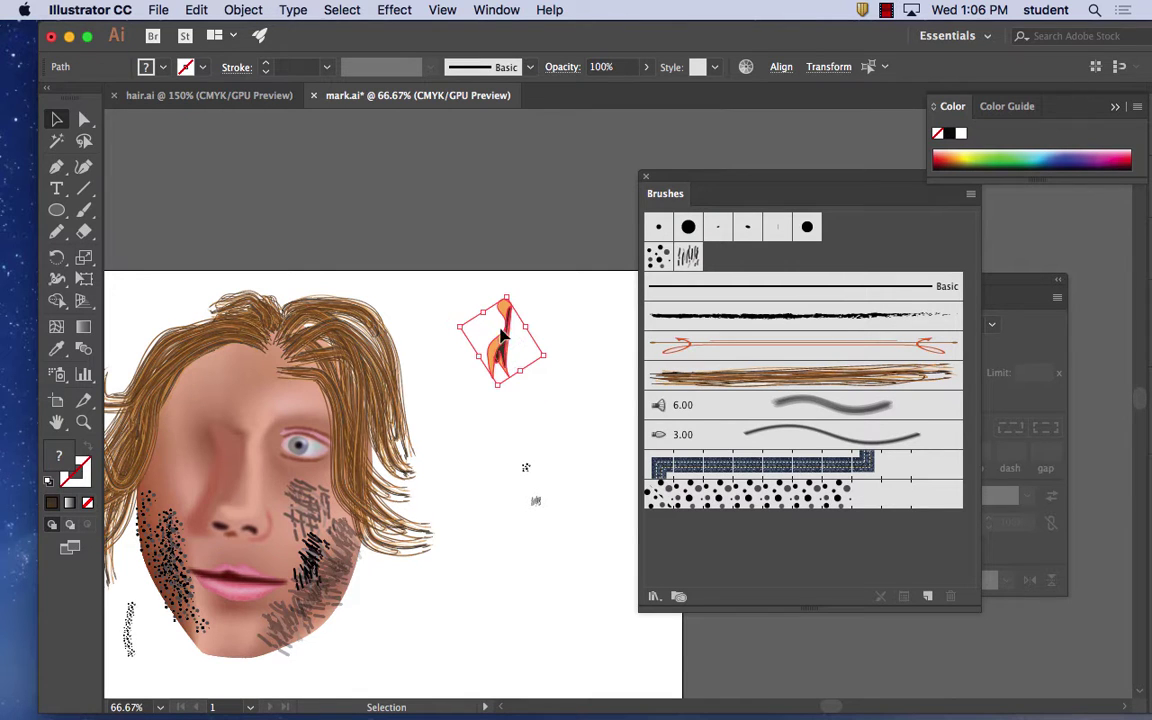
pyautogui.click(243, 10)
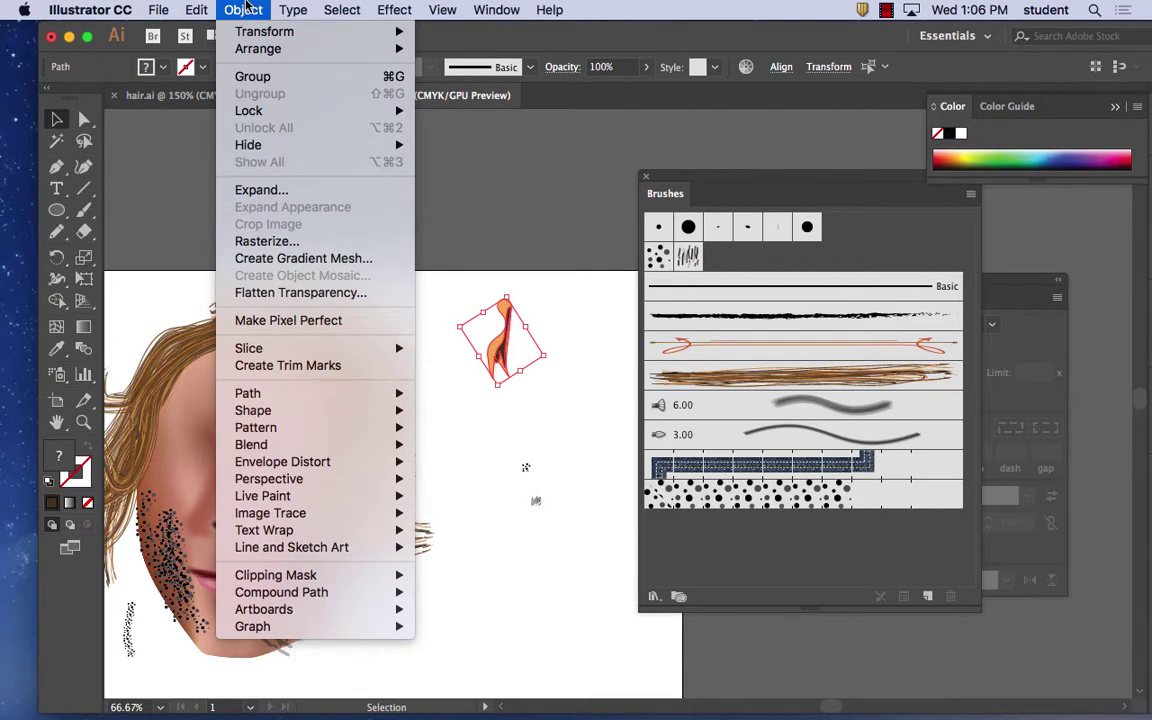
pyautogui.click(225, 8)
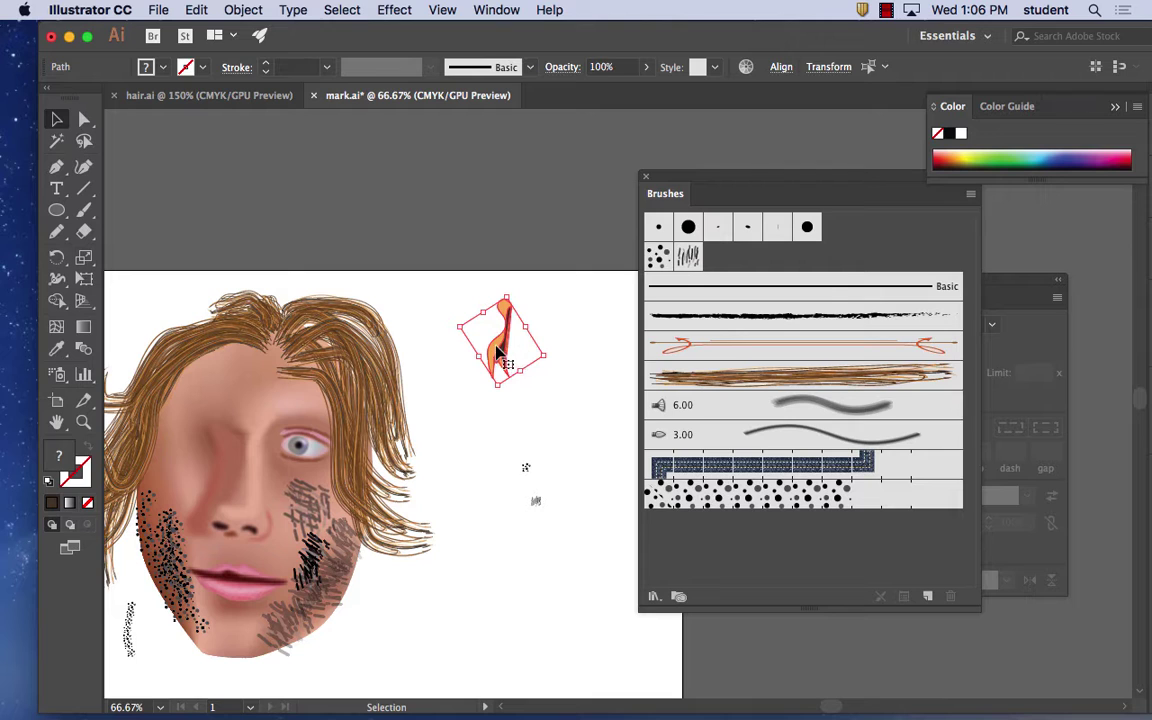
pyautogui.moveTo(505, 345)
pyautogui.mouseDown()
pyautogui.moveTo(848, 257)
pyautogui.moveTo(684, 313)
pyautogui.mouseUp()
pyautogui.click(500, 390)
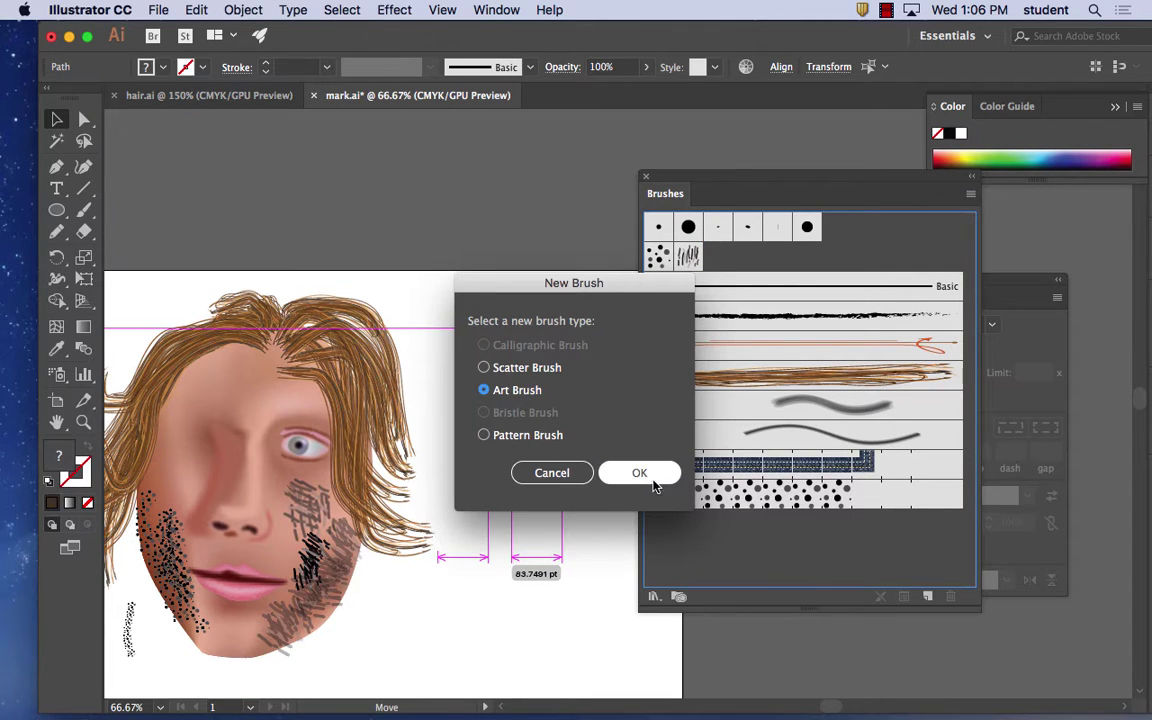
pyautogui.click(639, 472)
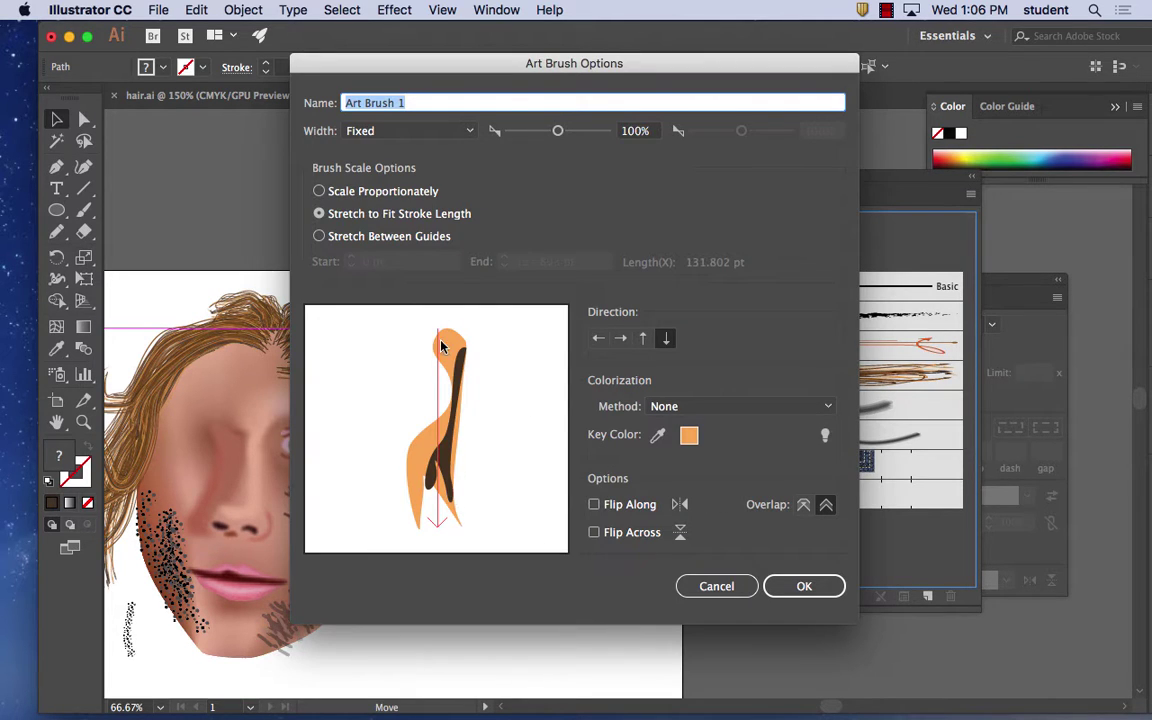
pyautogui.click(790, 586)
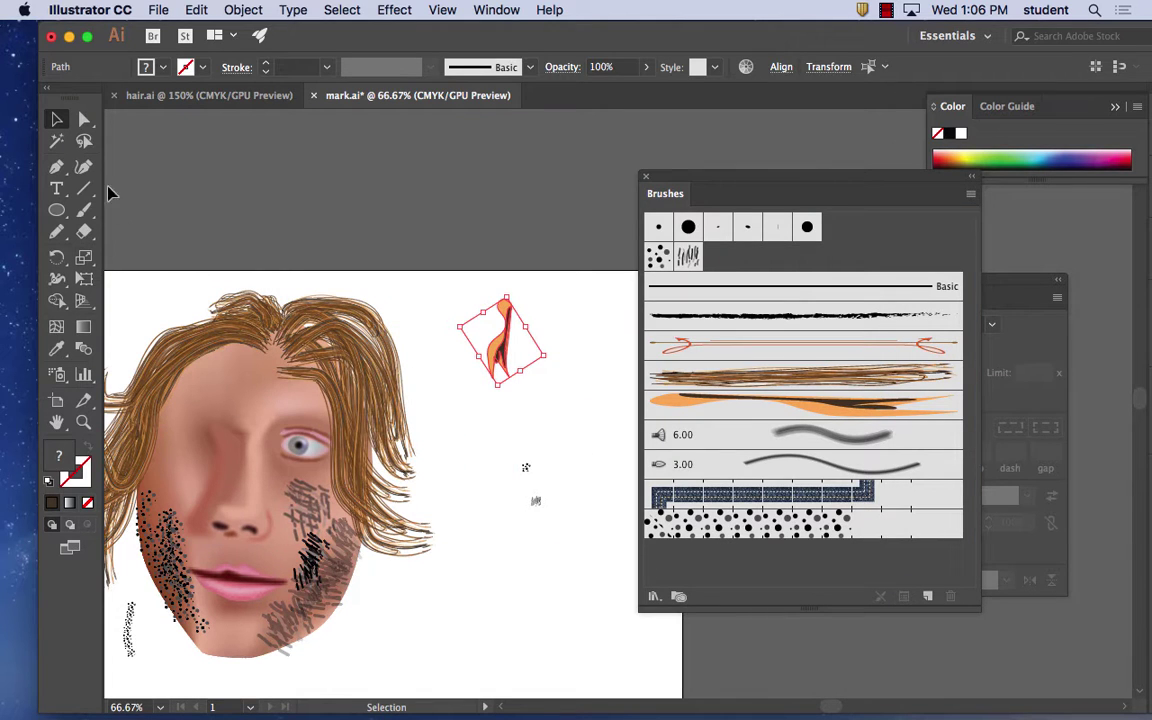
# - Paint overlapping strokes with the new art brush over the hair on the right side of the face, from the parting to the tips
pyautogui.click(208, 258)
pyautogui.press('b')
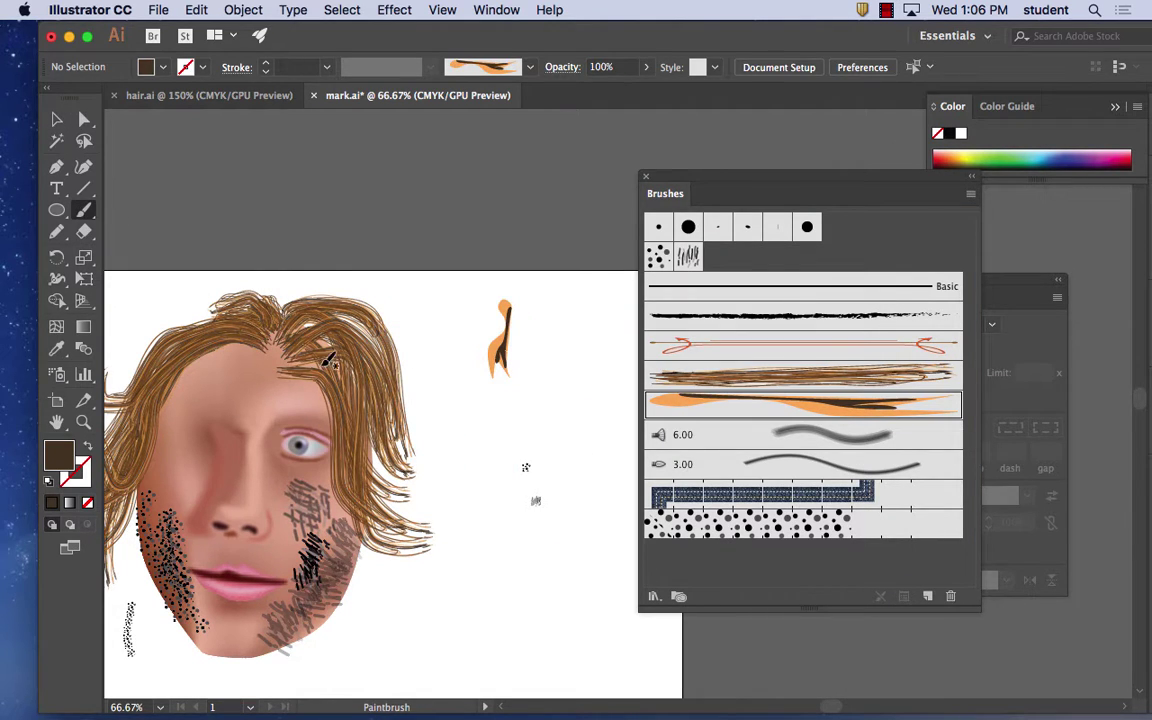
pyautogui.moveTo(413, 523); pyautogui.dragTo(414, 524)
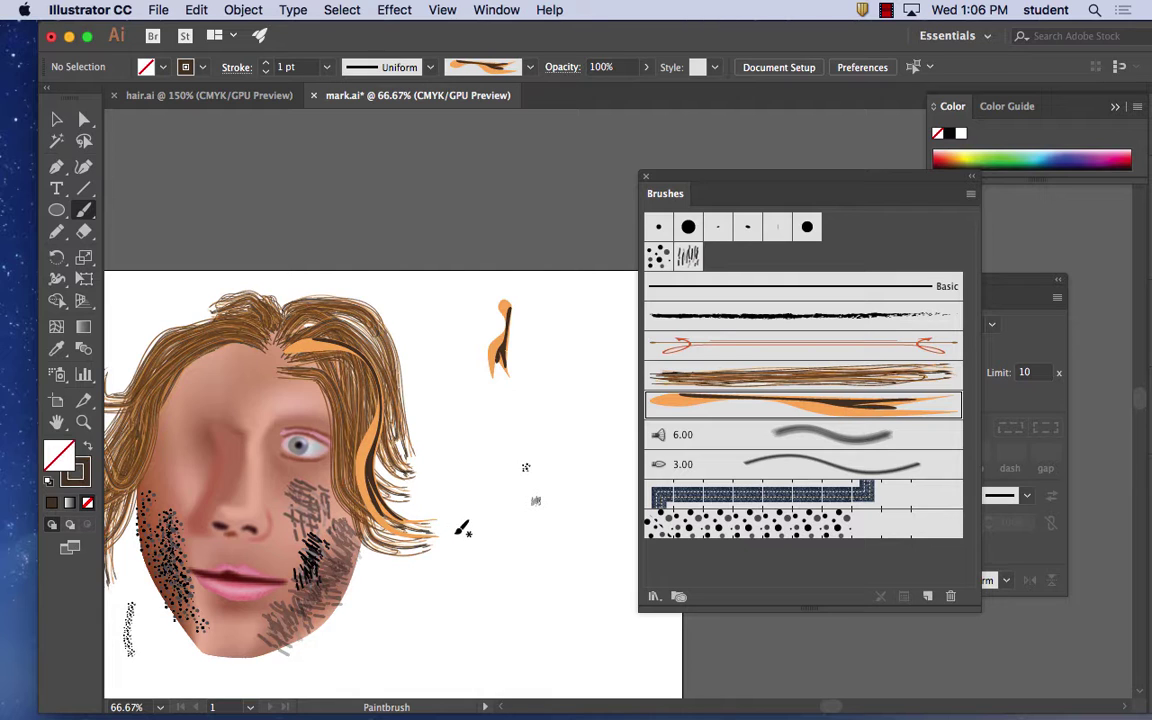
pyautogui.moveTo(370, 397)
pyautogui.mouseDown()
pyautogui.moveTo(370, 472)
pyautogui.moveTo(416, 548)
pyautogui.mouseUp()
pyautogui.moveTo(307, 380)
pyautogui.mouseDown()
pyautogui.moveTo(345, 474)
pyautogui.moveTo(388, 518)
pyautogui.mouseUp()
pyautogui.scroll(1, 307, 338)
pyautogui.moveTo(284, 360)
pyautogui.mouseDown()
pyautogui.moveTo(308, 324)
pyautogui.moveTo(361, 338)
pyautogui.moveTo(313, 343)
pyautogui.moveTo(307, 331)
pyautogui.moveTo(380, 401)
pyautogui.mouseUp()
pyautogui.moveTo(332, 336); pyautogui.dragTo(379, 471)
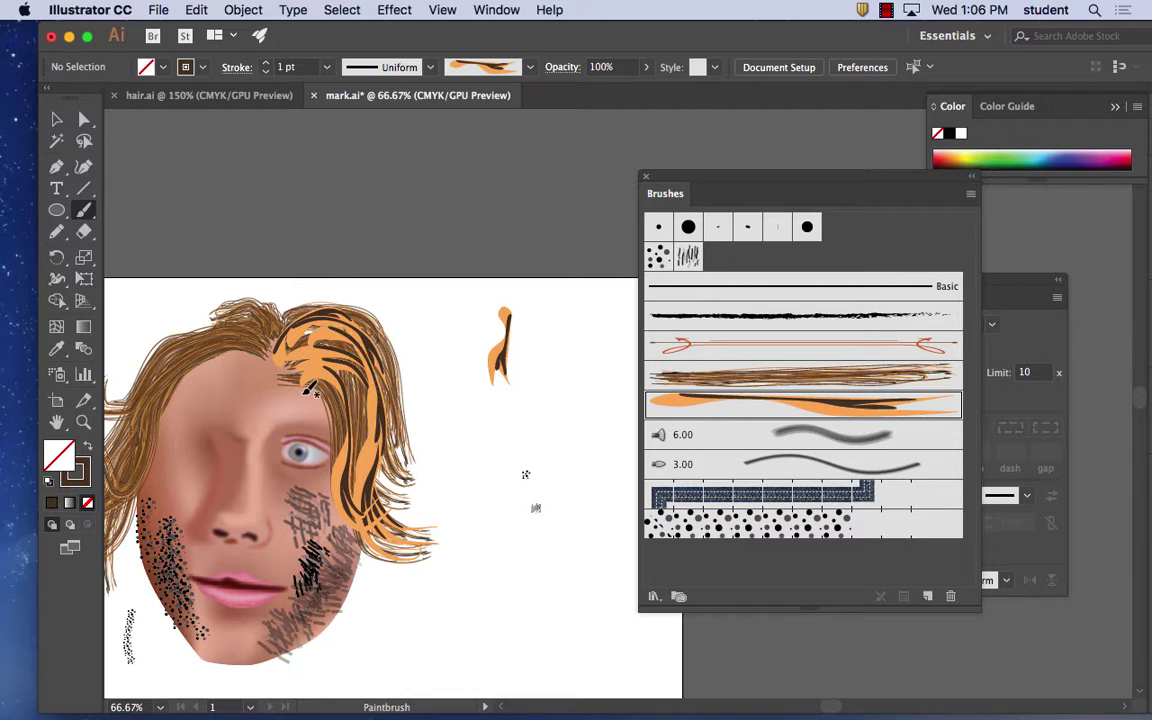
pyautogui.moveTo(308, 366); pyautogui.dragTo(382, 514)
pyautogui.moveTo(322, 365); pyautogui.dragTo(376, 543)
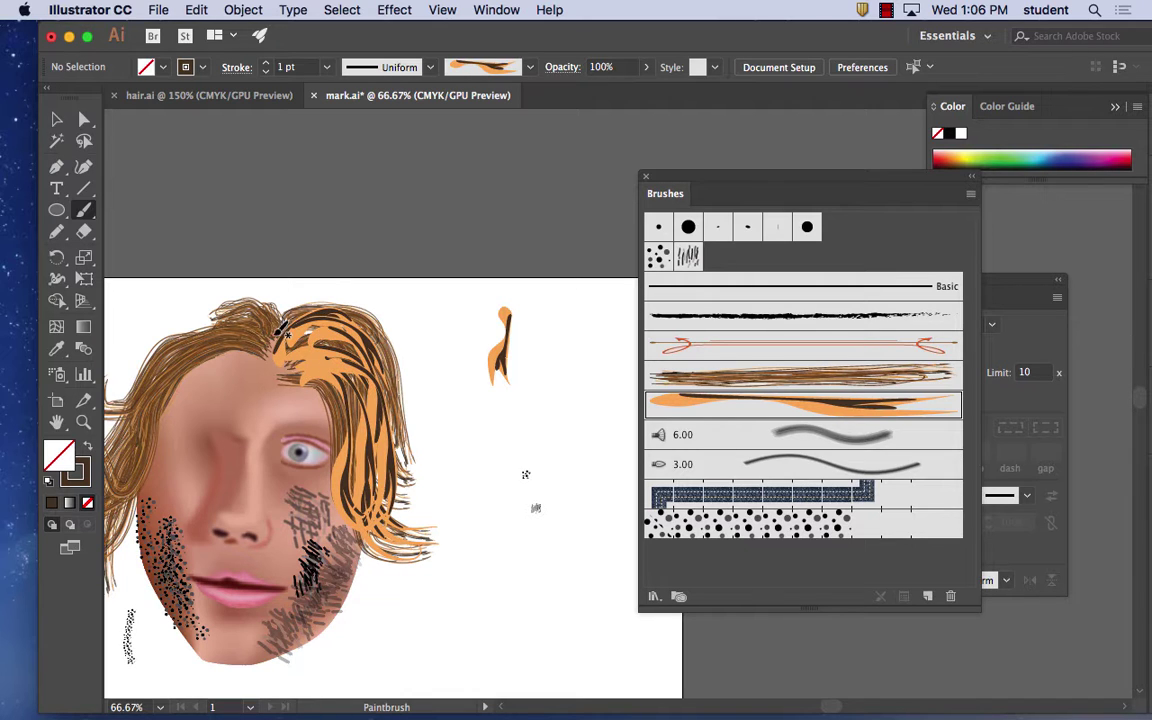
pyautogui.moveTo(271, 346)
pyautogui.mouseDown()
pyautogui.moveTo(329, 310)
pyautogui.moveTo(377, 383)
pyautogui.moveTo(368, 474)
pyautogui.mouseUp()
pyautogui.moveTo(288, 368)
pyautogui.mouseDown()
pyautogui.moveTo(401, 384)
pyautogui.moveTo(394, 450)
pyautogui.mouseUp()
pyautogui.moveTo(326, 385)
pyautogui.mouseDown()
pyautogui.moveTo(377, 524)
pyautogui.moveTo(420, 550)
pyautogui.moveTo(462, 494)
pyautogui.mouseUp()
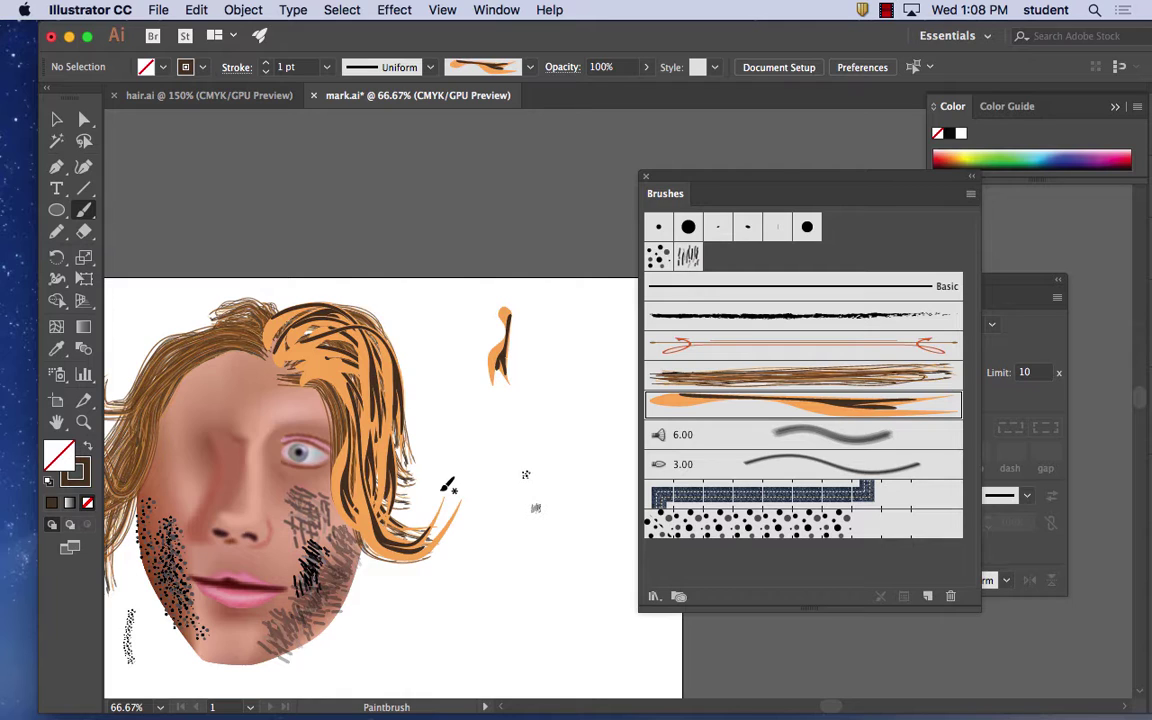
pyautogui.click(57, 119)
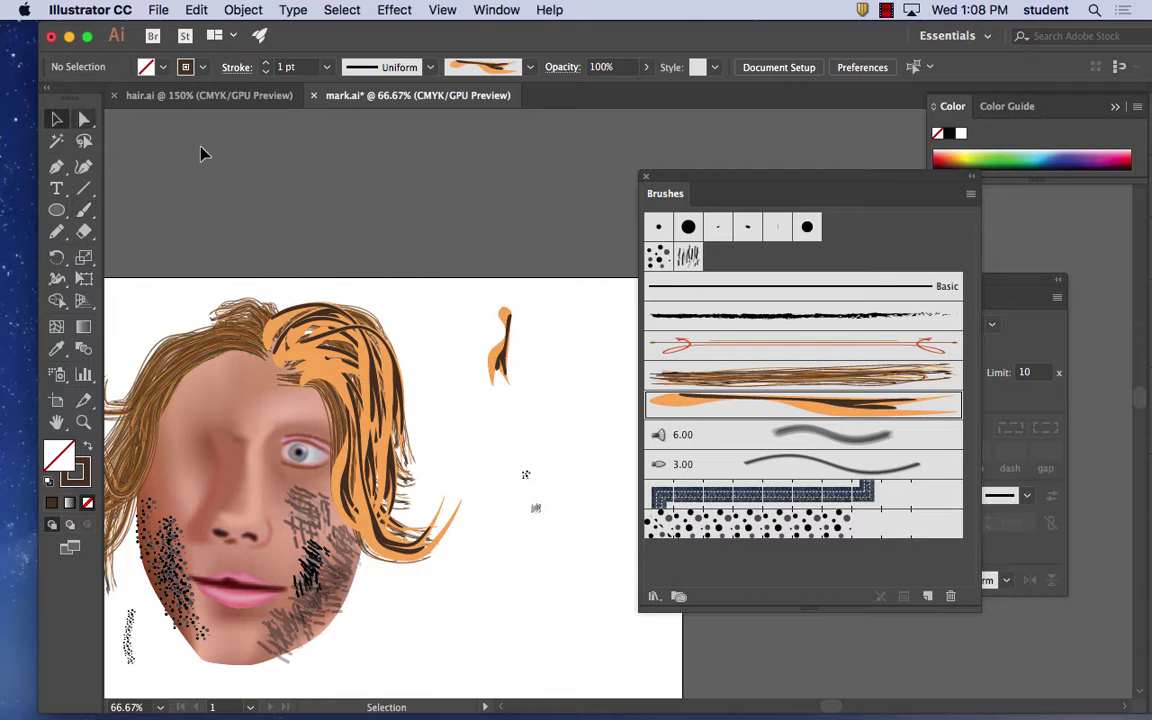
pyautogui.press('super+minus')
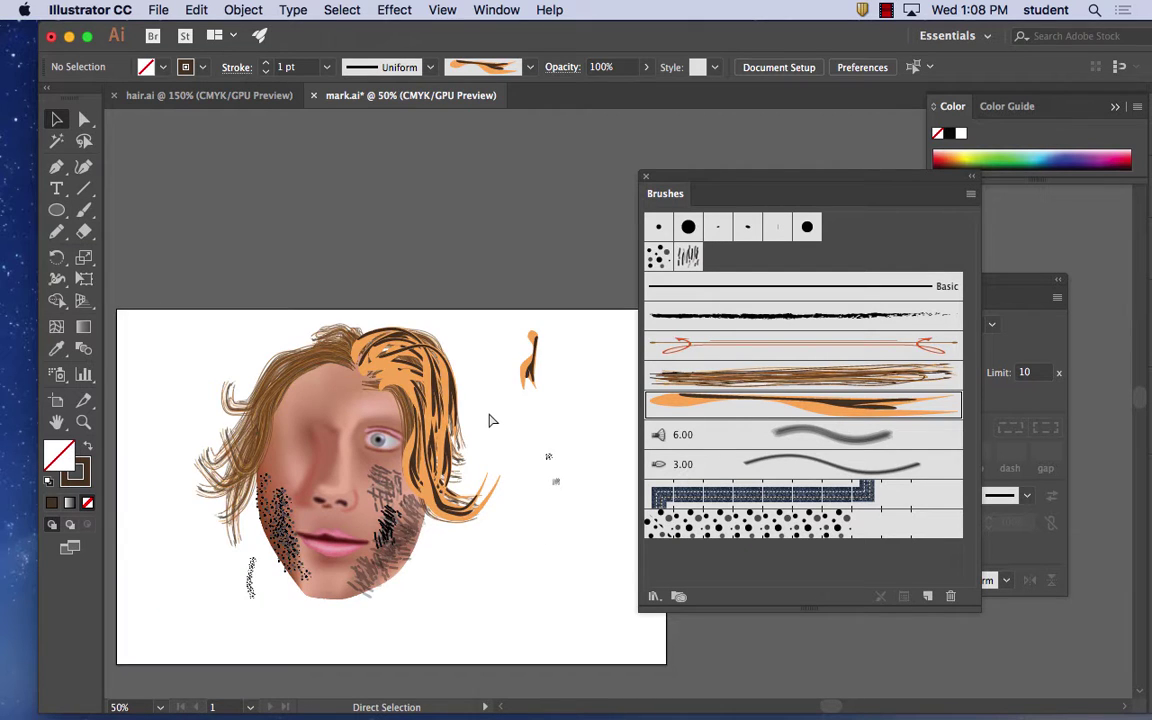
pyautogui.press('super+minus')
pyautogui.press('super+minus')
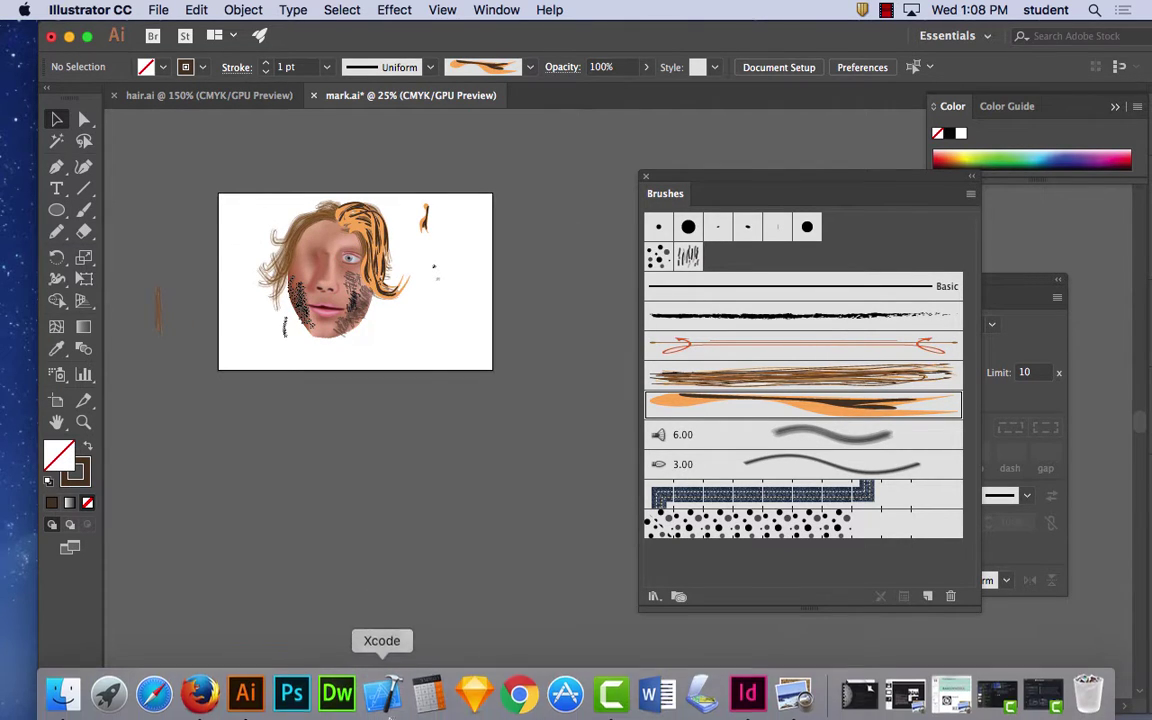
# - Switch to Firefox and look through the free Illustrator brush sets page, examining the hair strand brushes
pyautogui.click(199, 694)
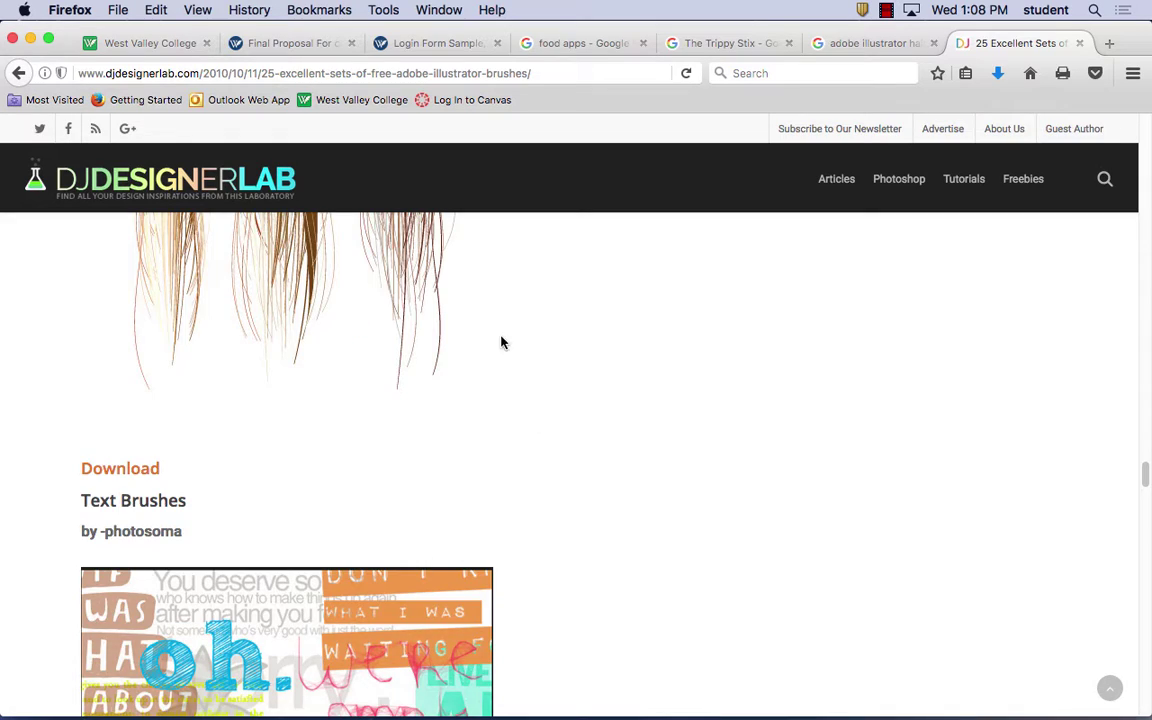
pyautogui.scroll(10, 388, 316)
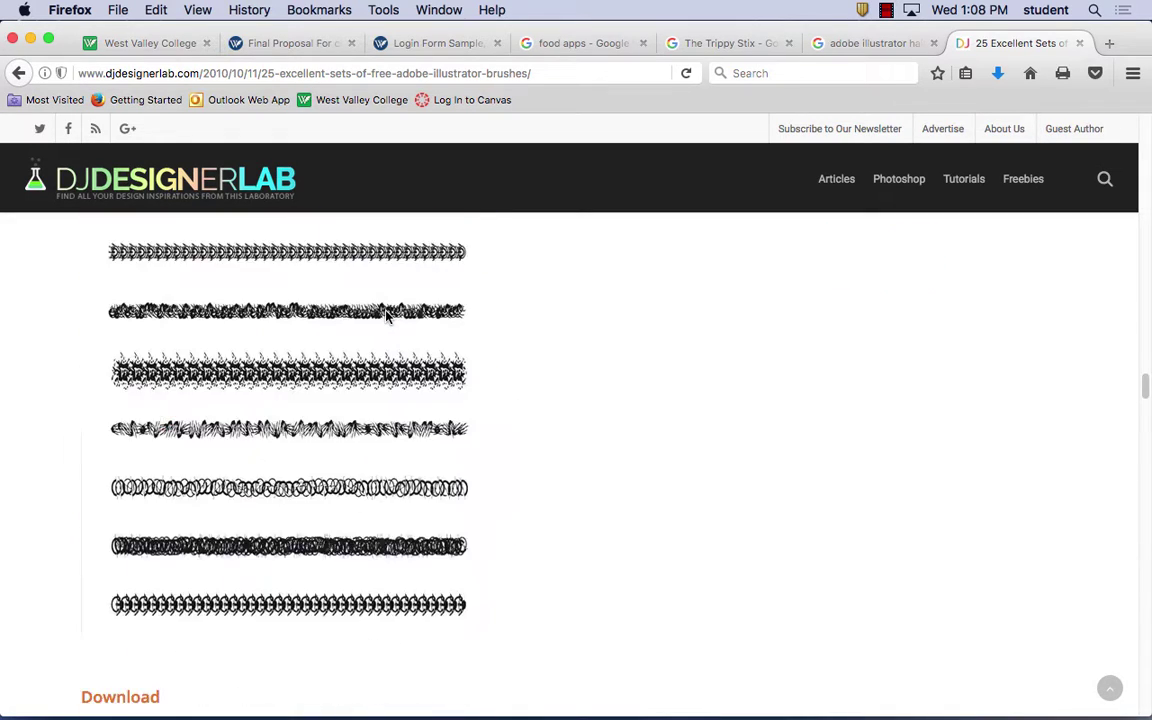
pyautogui.scroll(-10, 388, 316)
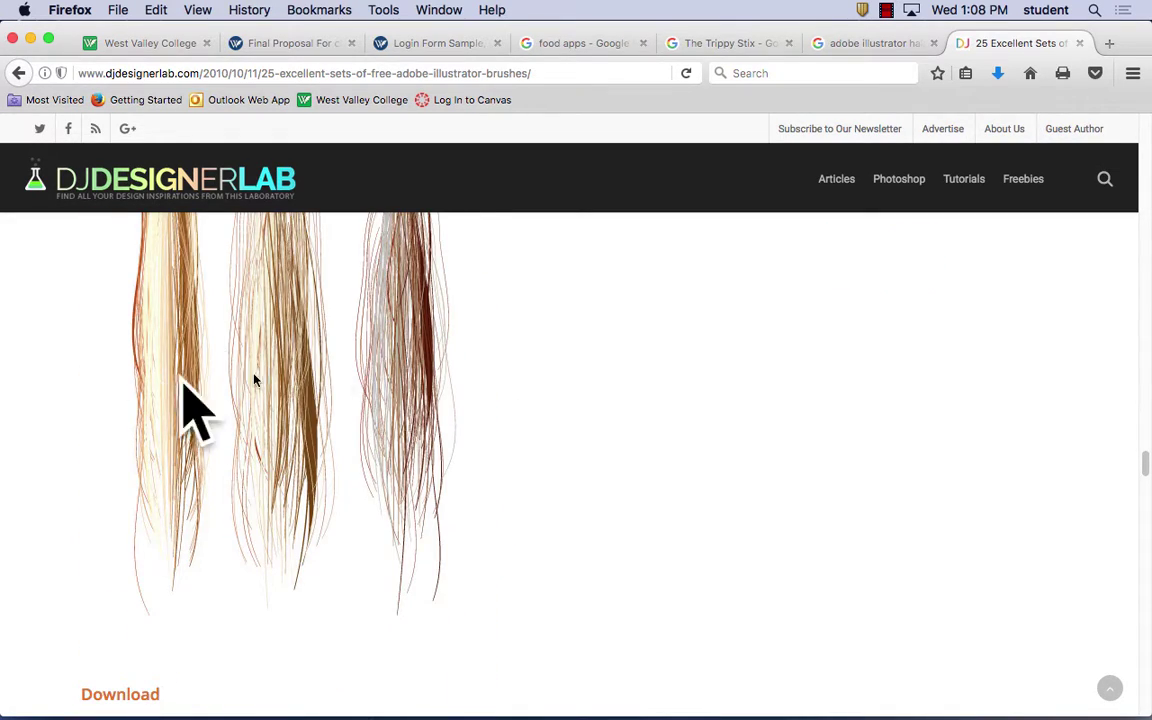
pyautogui.scroll(2, 290, 382)
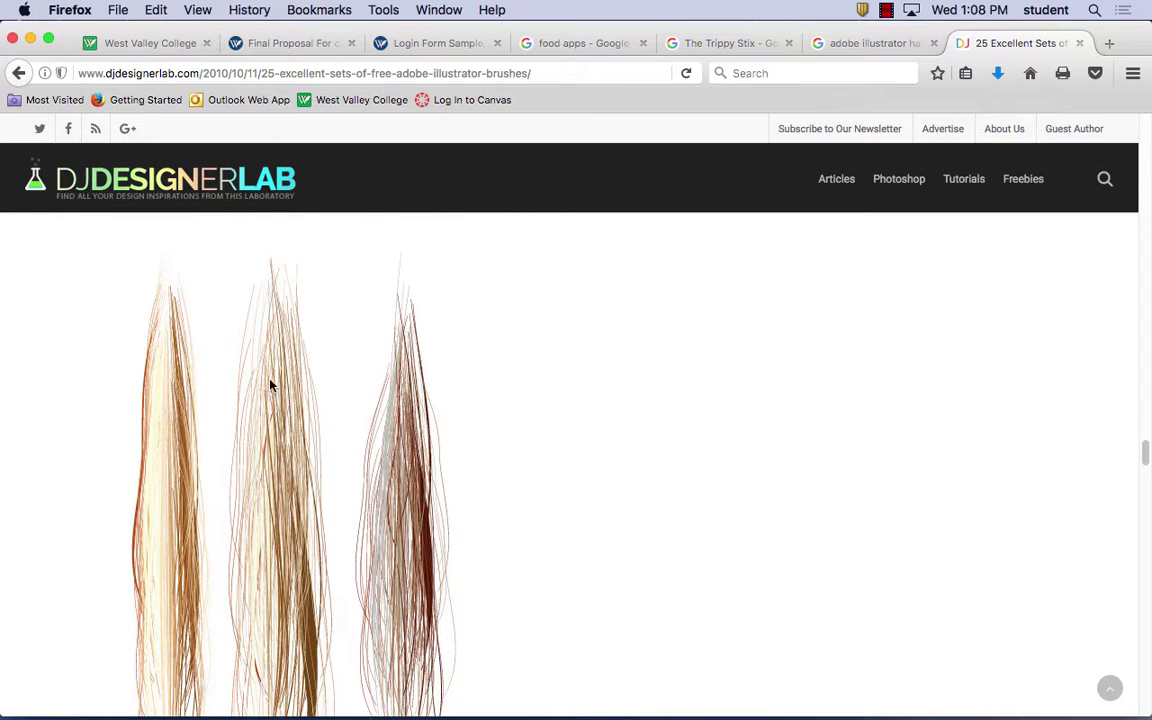
pyautogui.scroll(3, 272, 381)
pyautogui.scroll(-4, 249, 442)
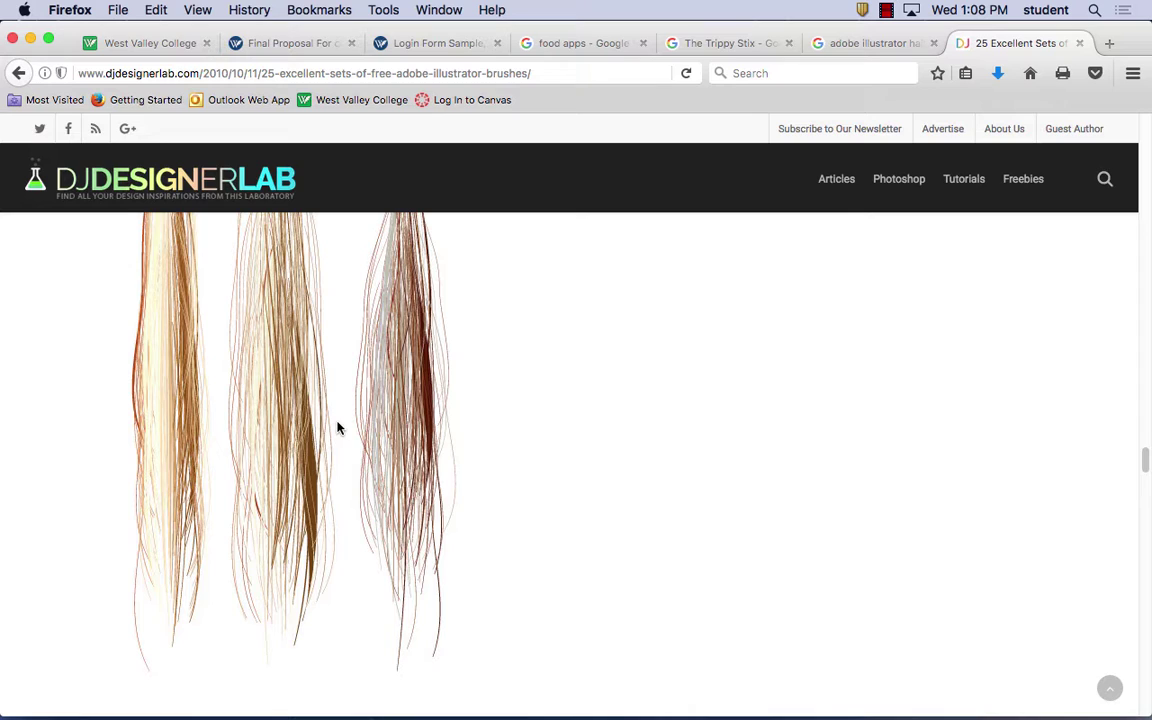
pyautogui.scroll(-15, 419, 424)
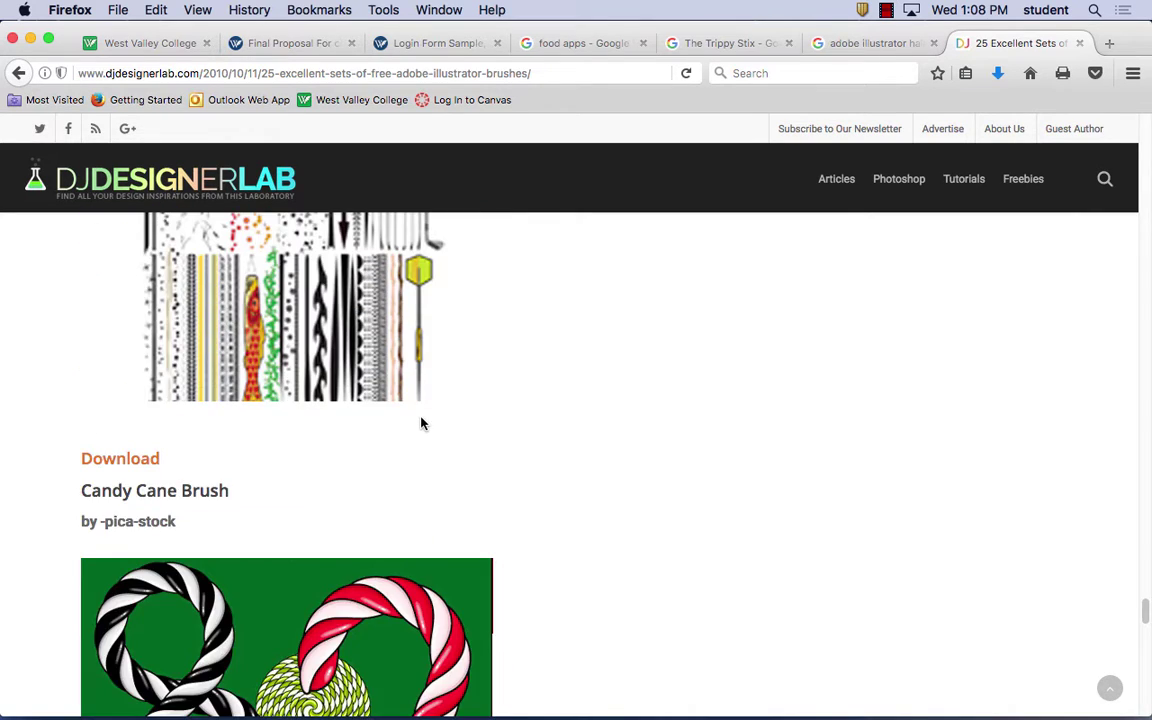
pyautogui.scroll(-10, 421, 424)
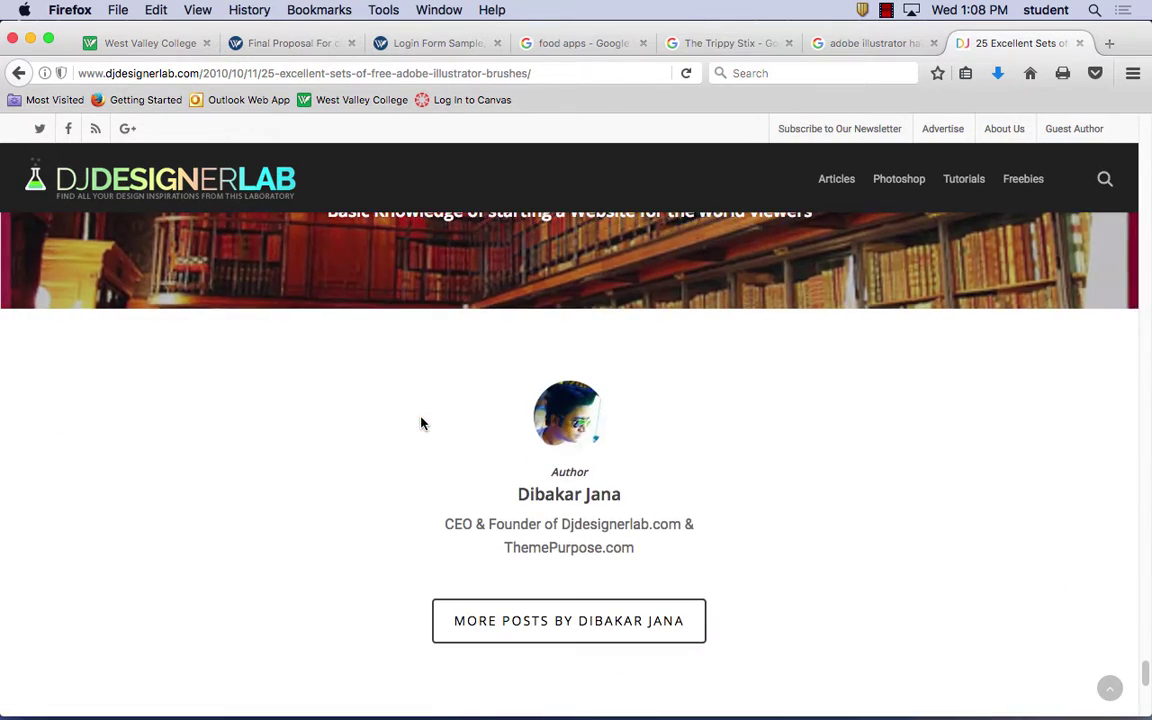
# - Go back to the 40 Amazing Adobe Illustrator Brushes page, look over its fine hair brushes and close the page
pyautogui.scroll(20, 421, 424)
pyautogui.click(18, 73)
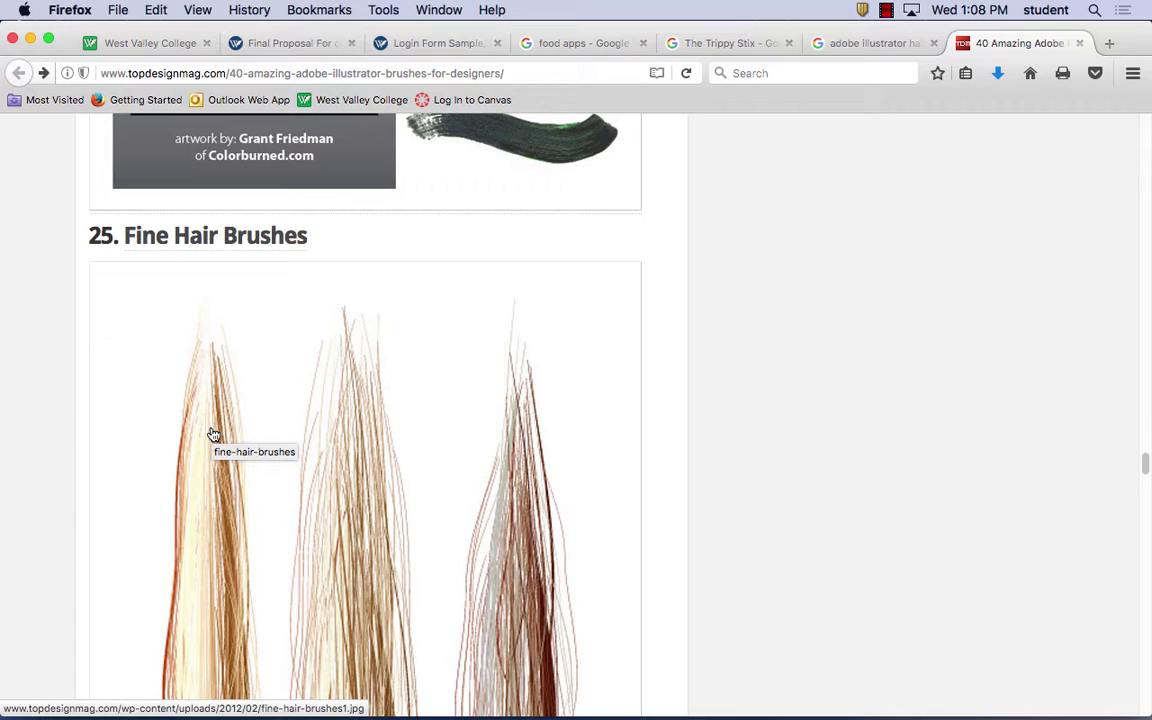
pyautogui.scroll(20, 440, 285)
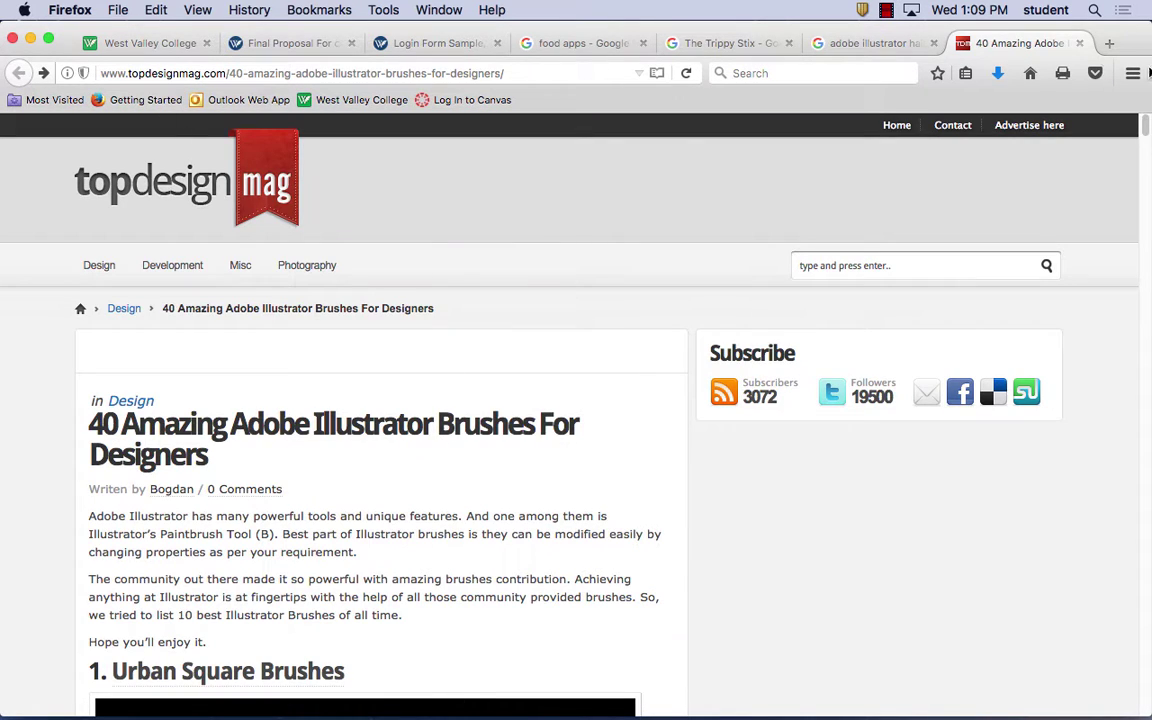
pyautogui.click(1080, 43)
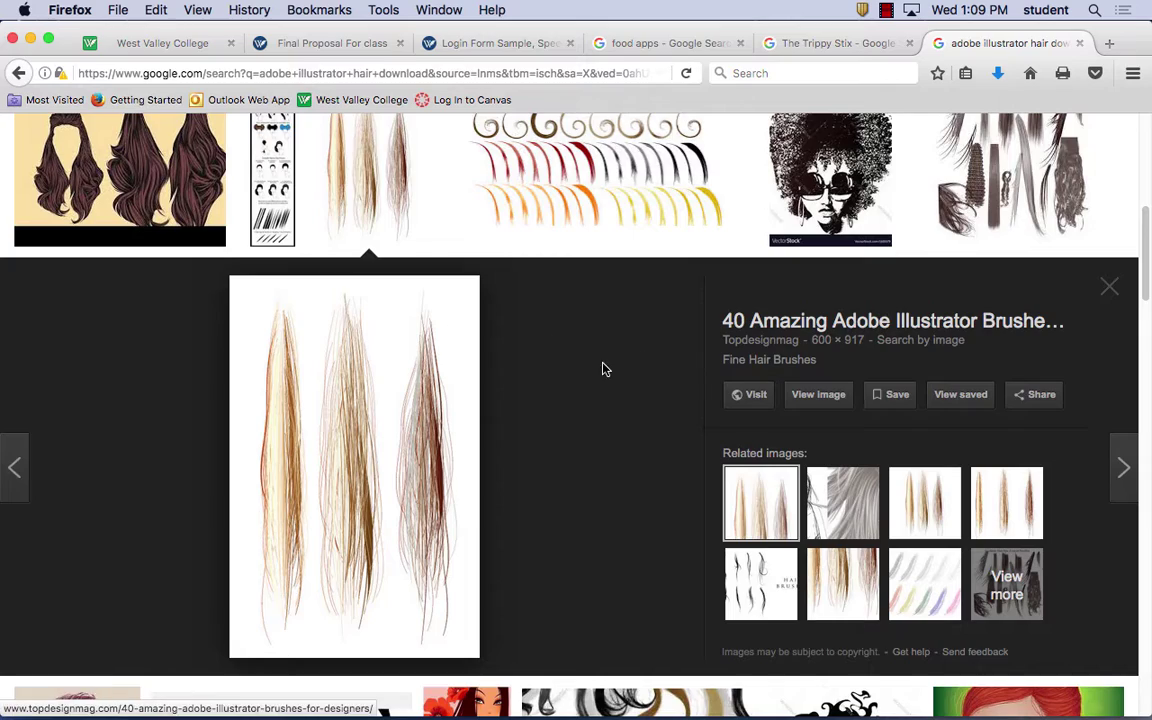
# - Look through the image results for Illustrator hair downloads, examining the hair brush samples and illustrated hairstyles
pyautogui.scroll(3, 603, 371)
pyautogui.scroll(-5, 622, 398)
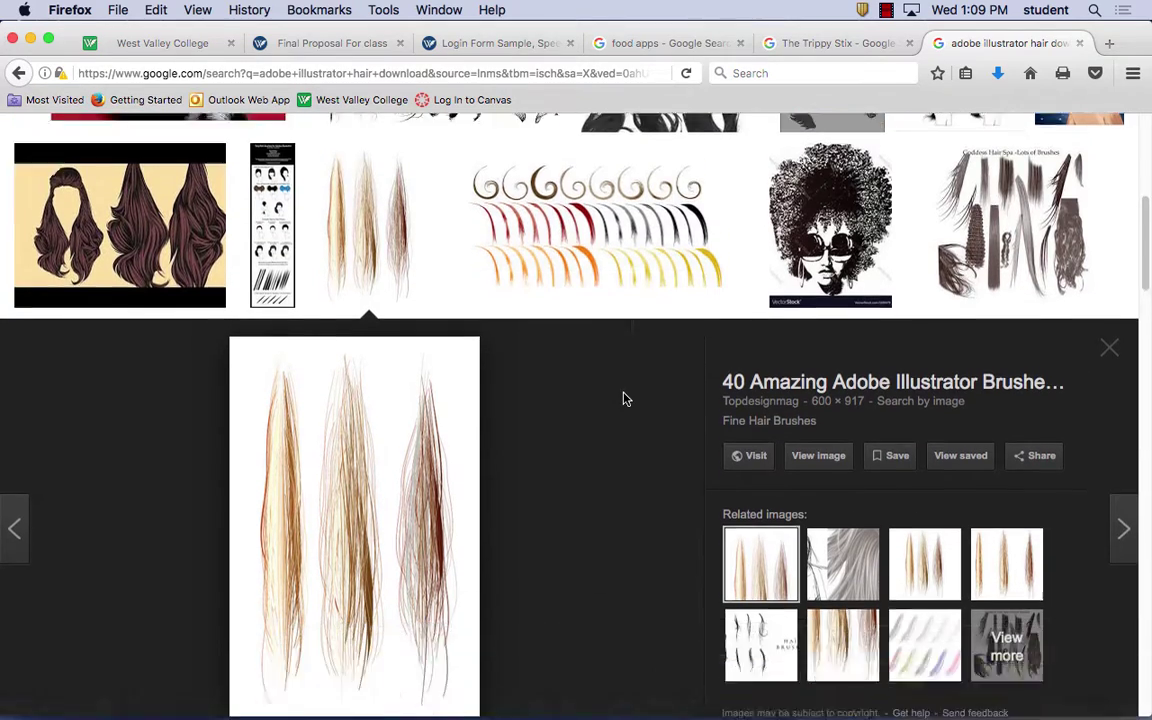
pyautogui.scroll(-7, 622, 398)
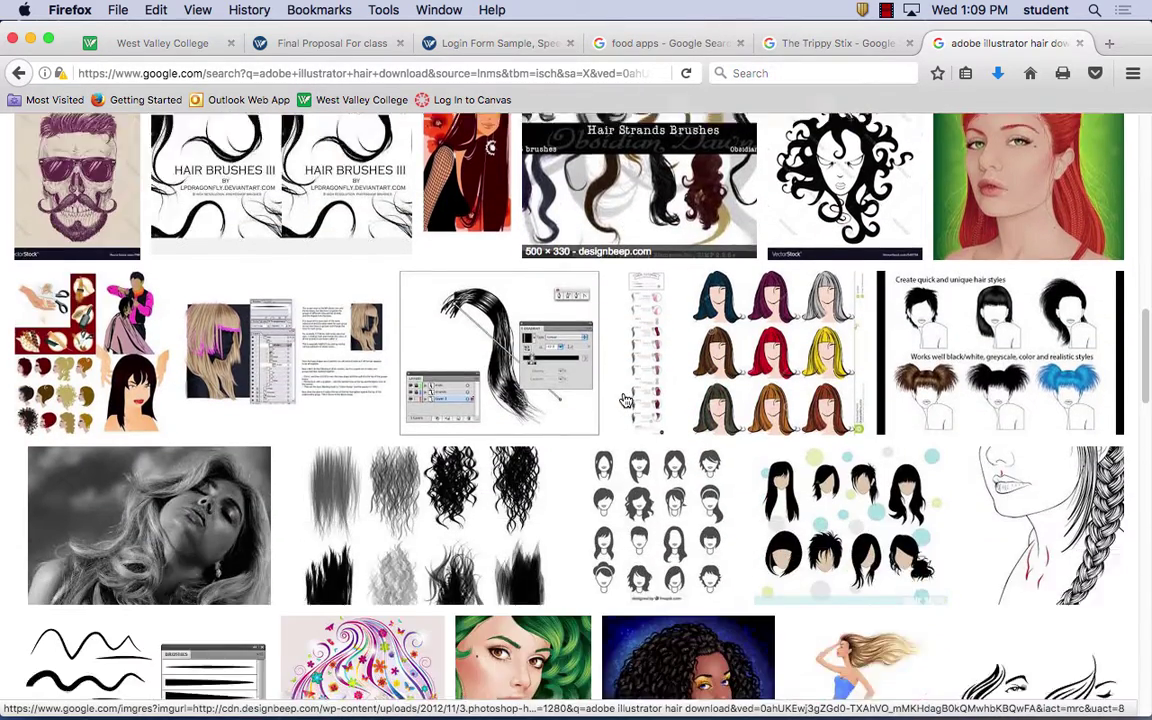
pyautogui.scroll(-3, 625, 399)
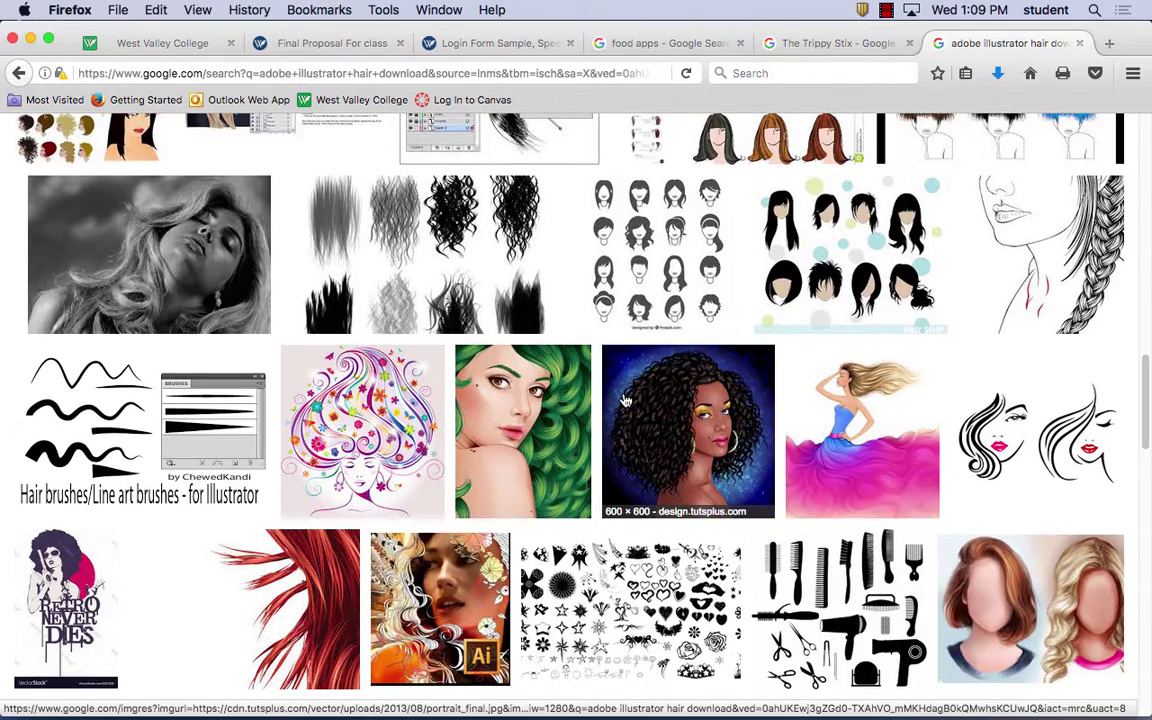
pyautogui.scroll(-1, 625, 400)
pyautogui.scroll(-8, 625, 400)
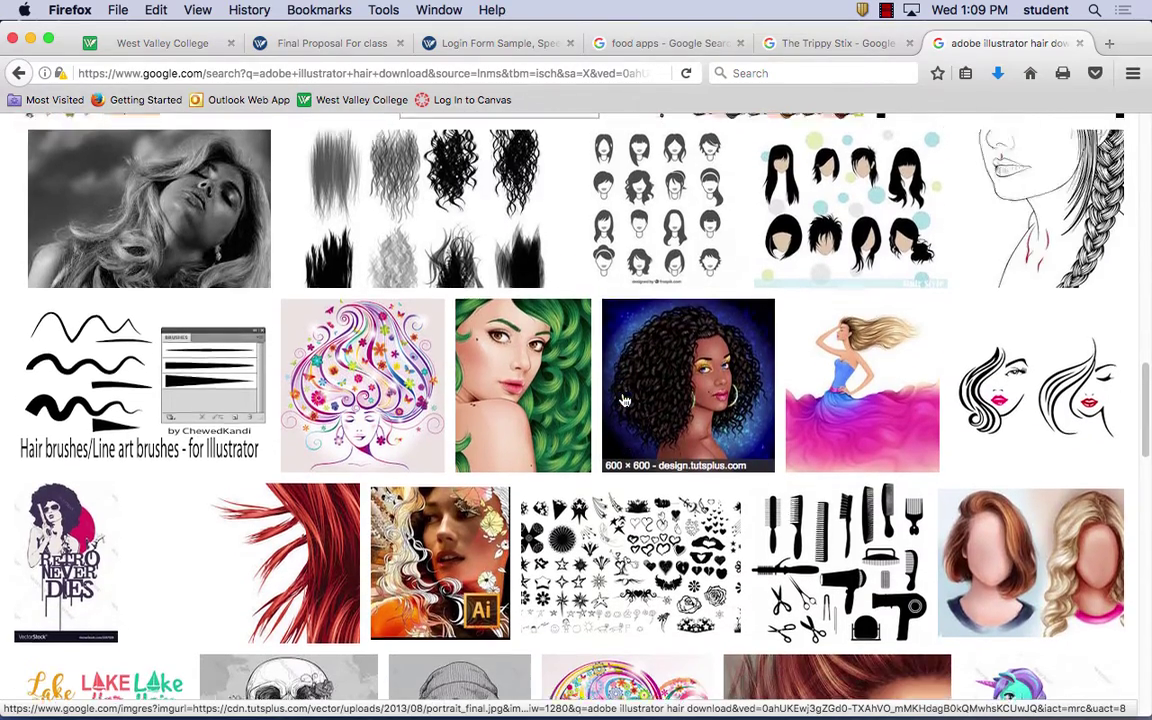
pyautogui.scroll(-12, 623, 400)
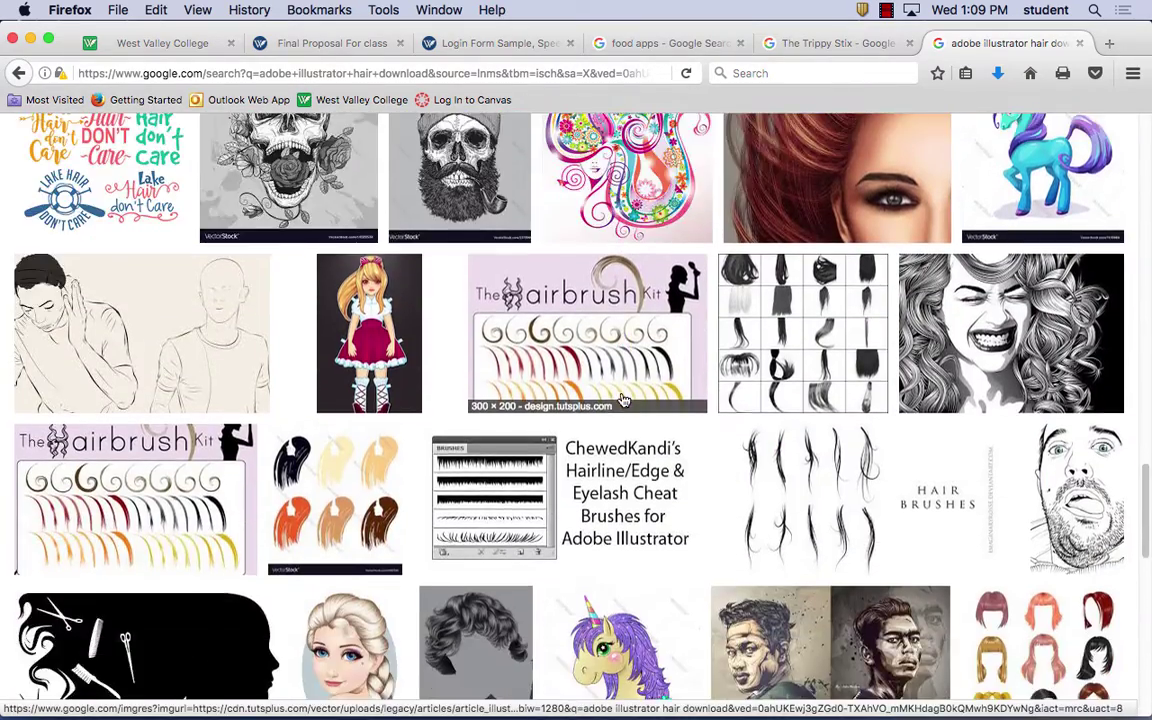
pyautogui.scroll(-7, 623, 400)
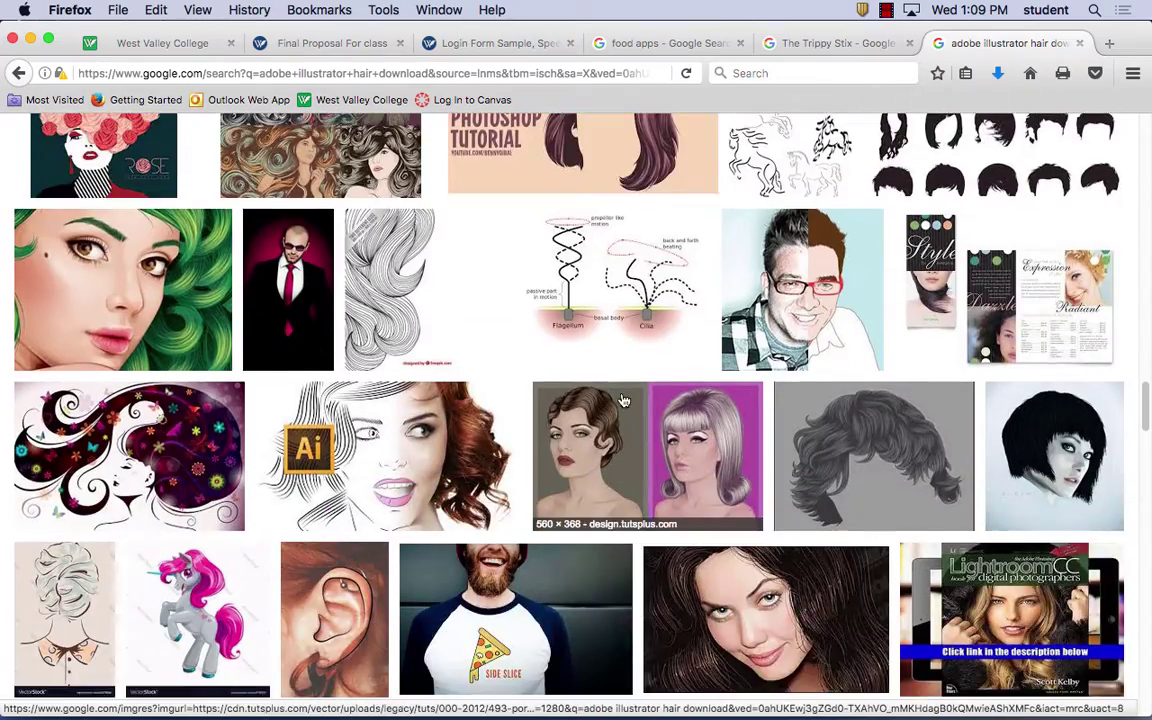
pyautogui.scroll(-6, 623, 400)
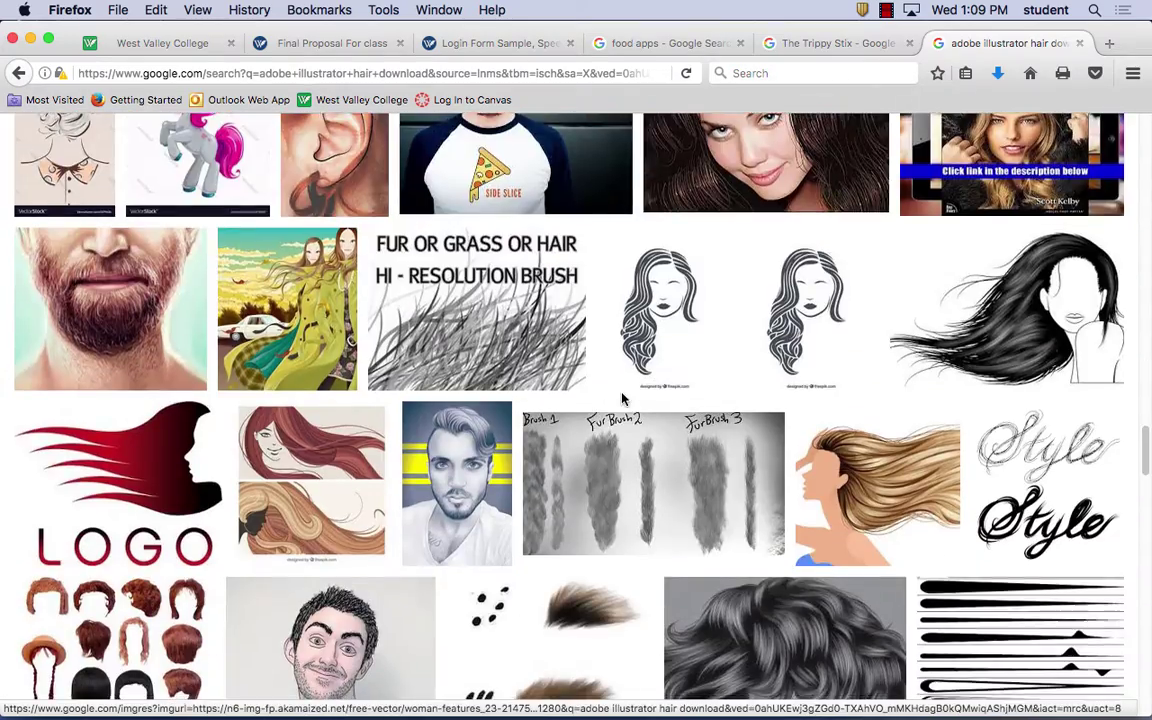
pyautogui.scroll(-9, 623, 400)
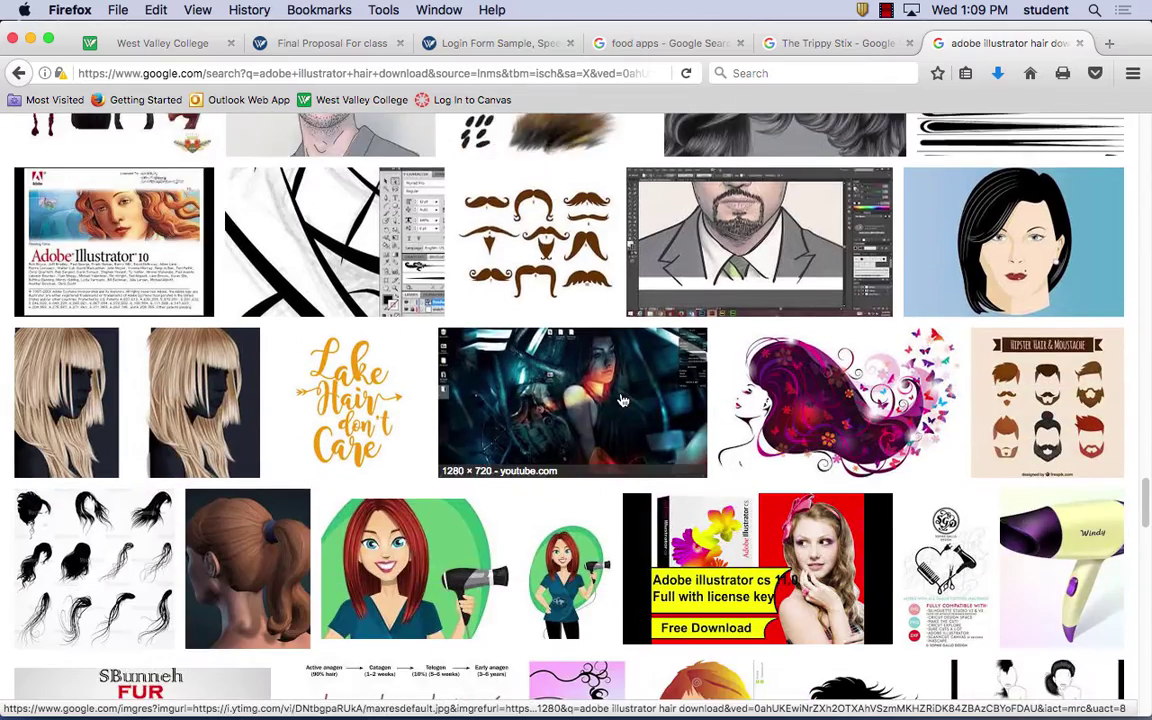
pyautogui.scroll(-3, 621, 400)
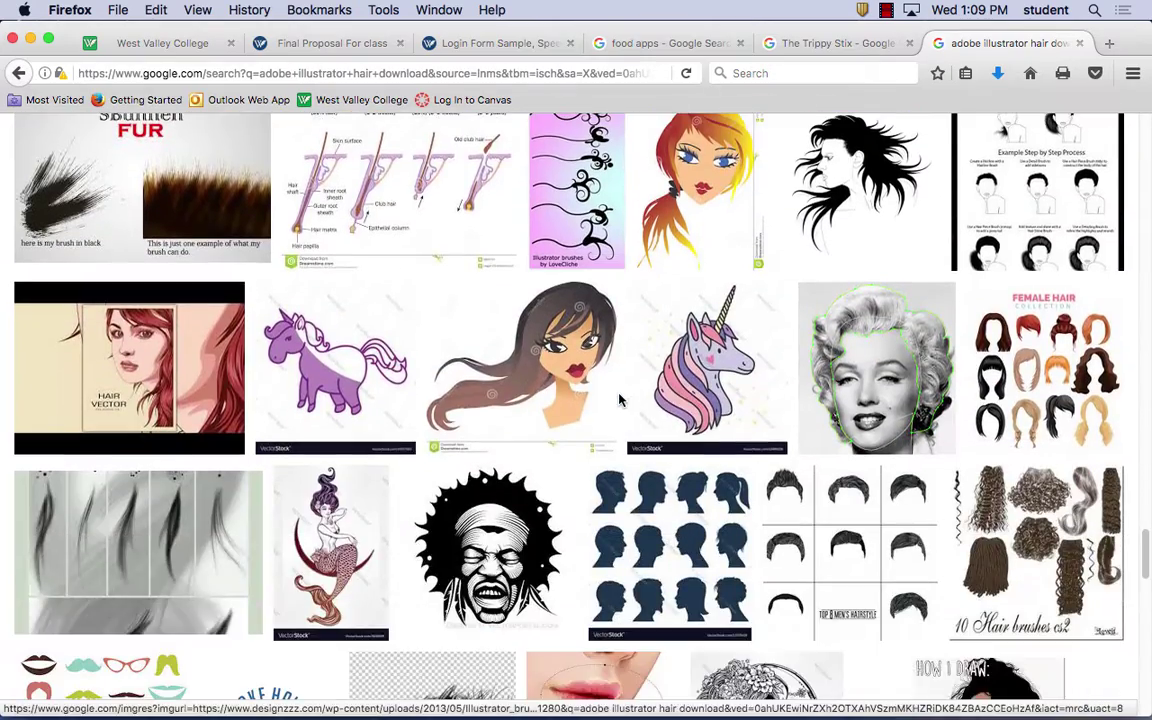
pyautogui.scroll(20, 620, 402)
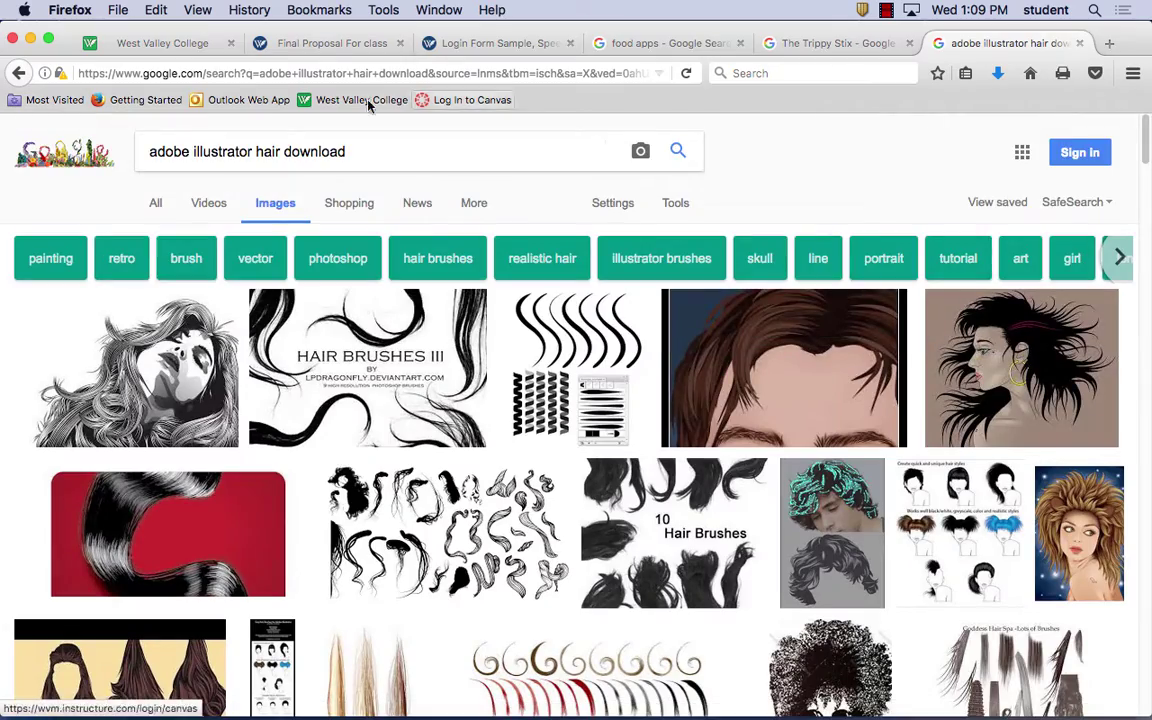
# - Replace the image search query with "bill gates" and run the search
pyautogui.moveTo(350, 151); pyautogui.dragTo(113, 148)
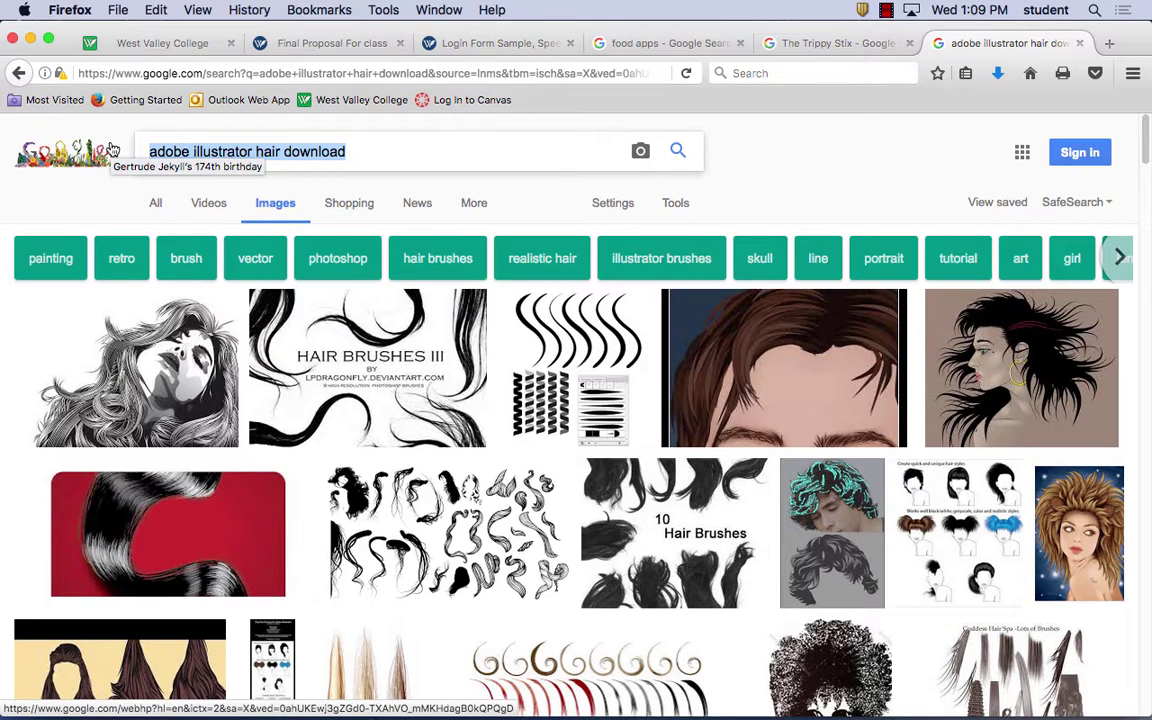
pyautogui.write('bil')
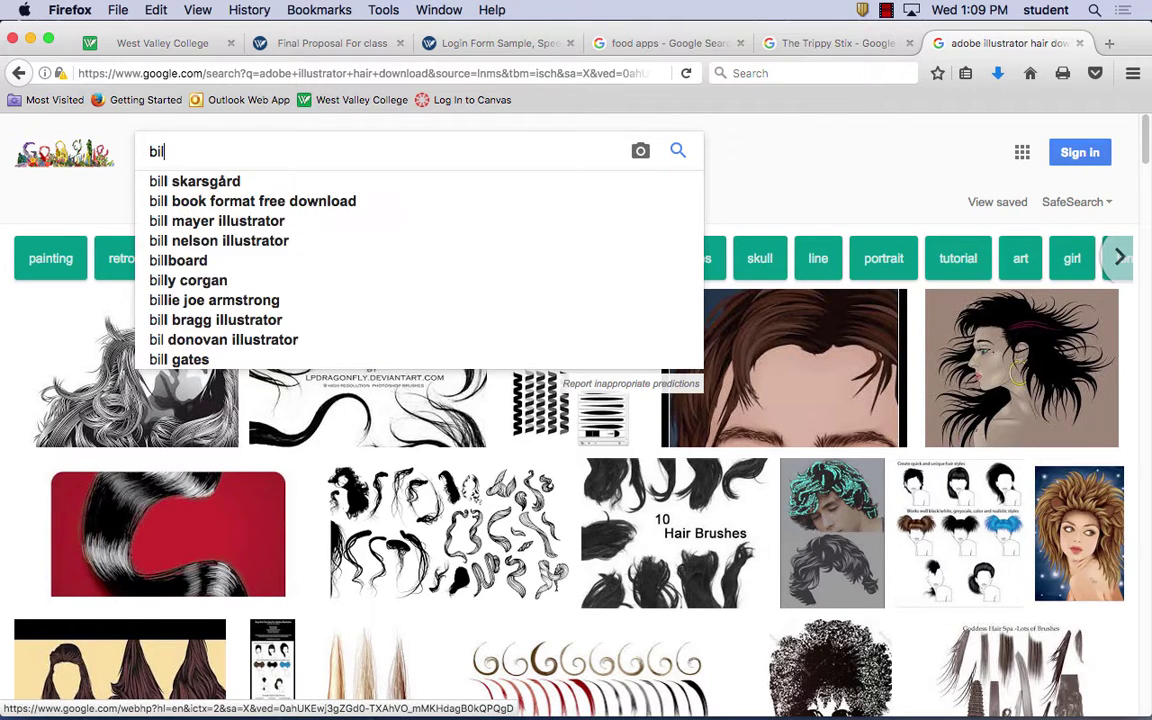
pyautogui.write('l gates')
pyautogui.press('Return')
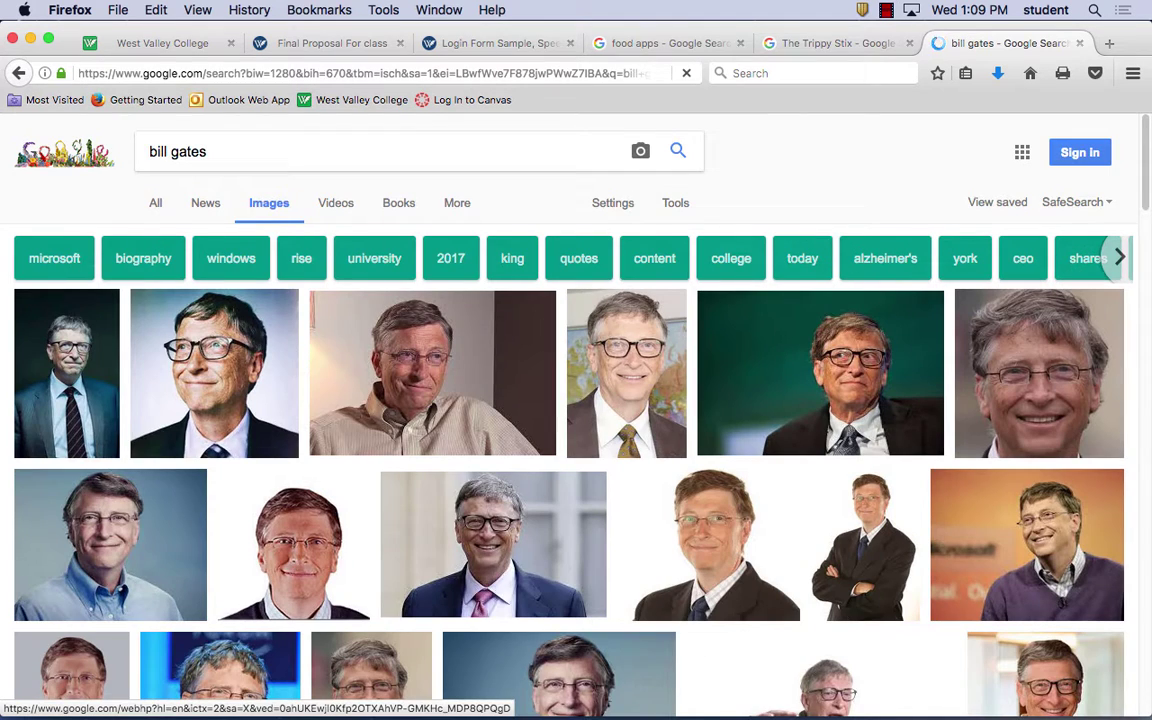
# - Open the large preview of the Bill Gates photo in the striped shirt and copy the image
pyautogui.click(406, 380)
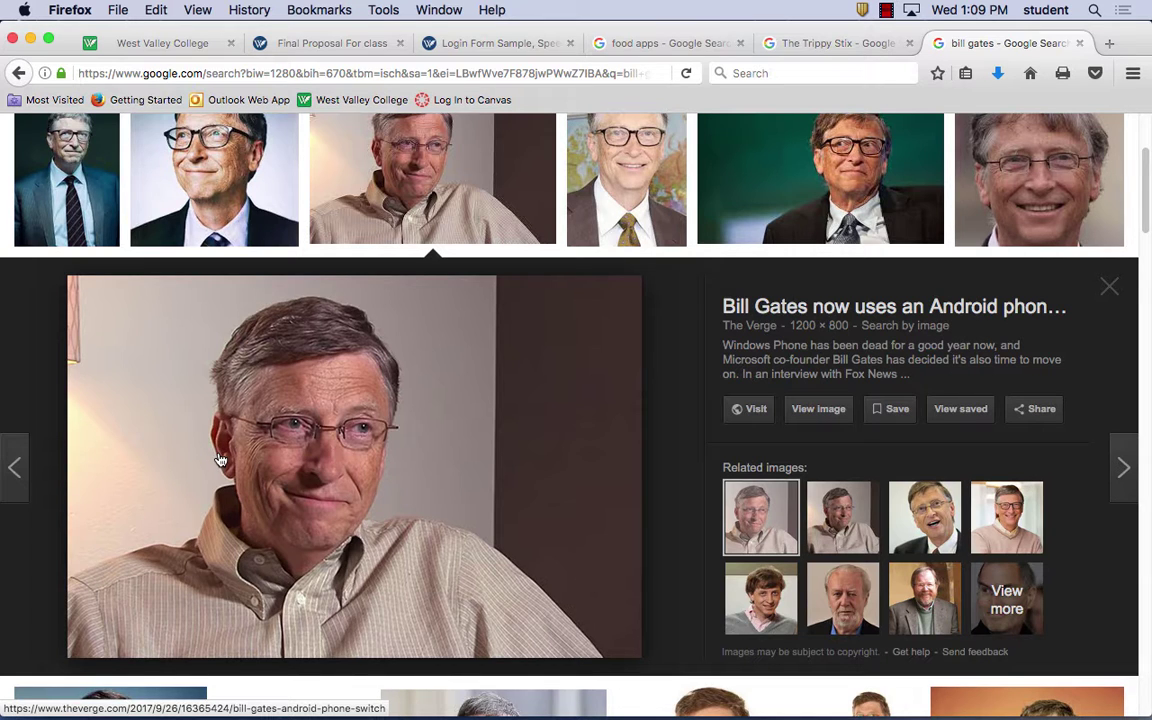
pyautogui.rightClick(252, 458)
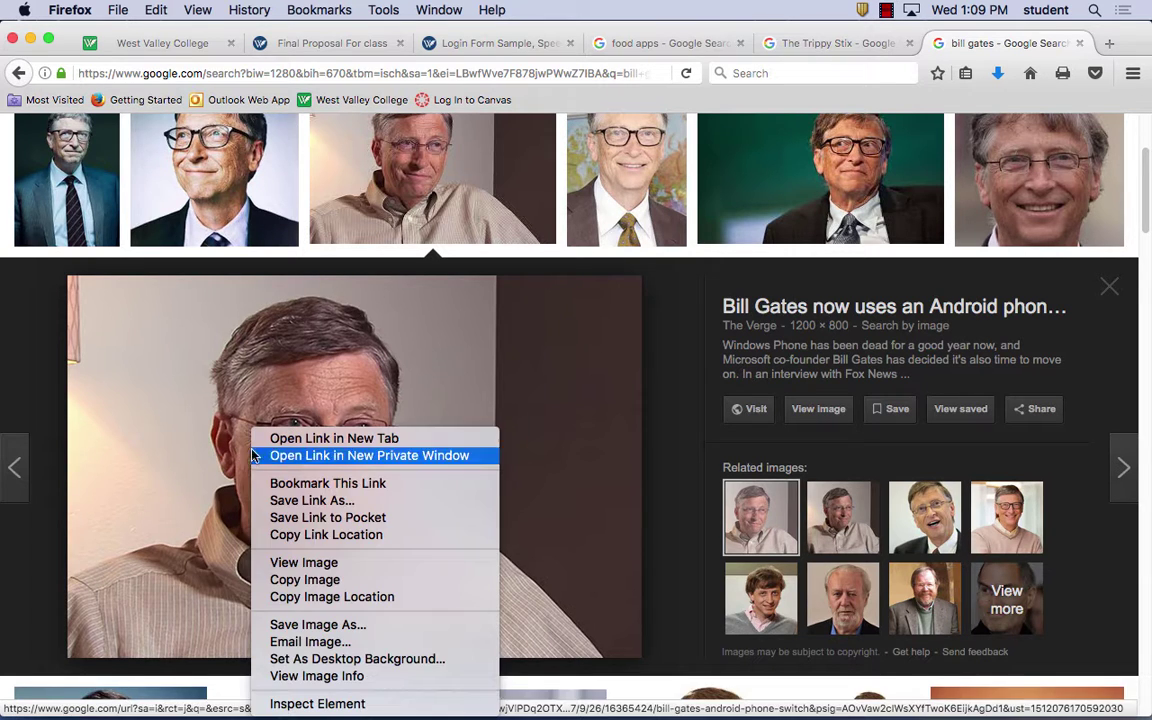
pyautogui.click(340, 580)
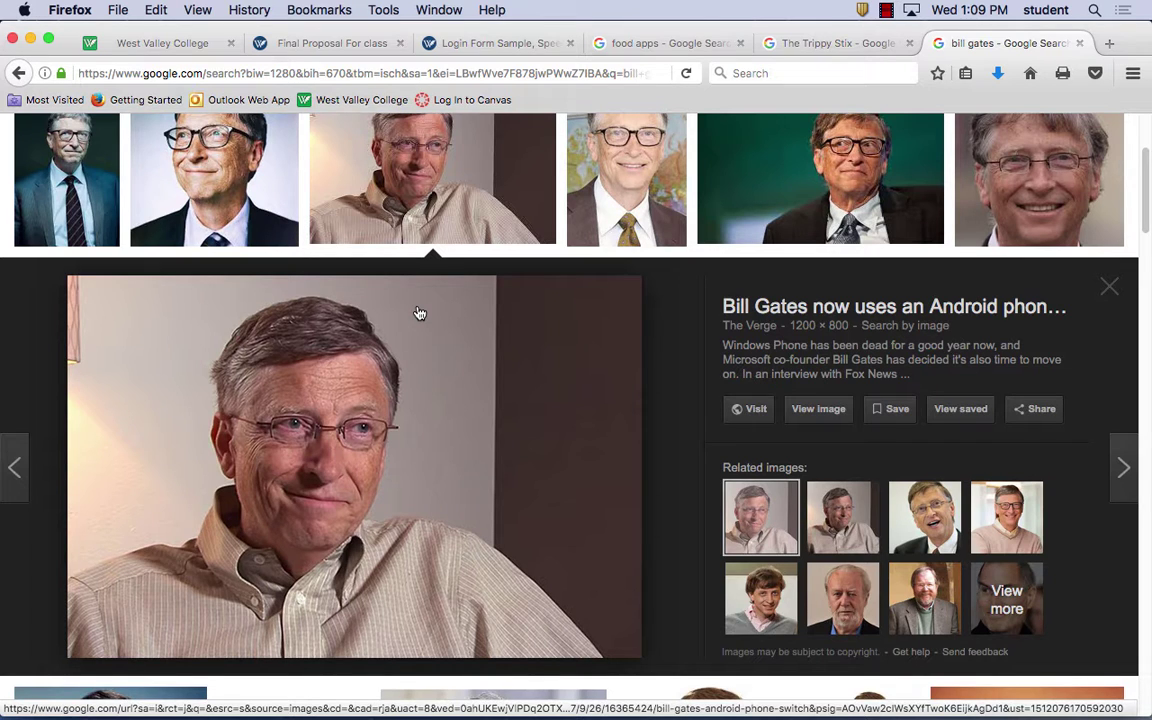
# - Switch to Illustrator and create a new landscape Tabloid document, 1224 x 792 pt, in CMYK color
pyautogui.moveTo(520, 712)
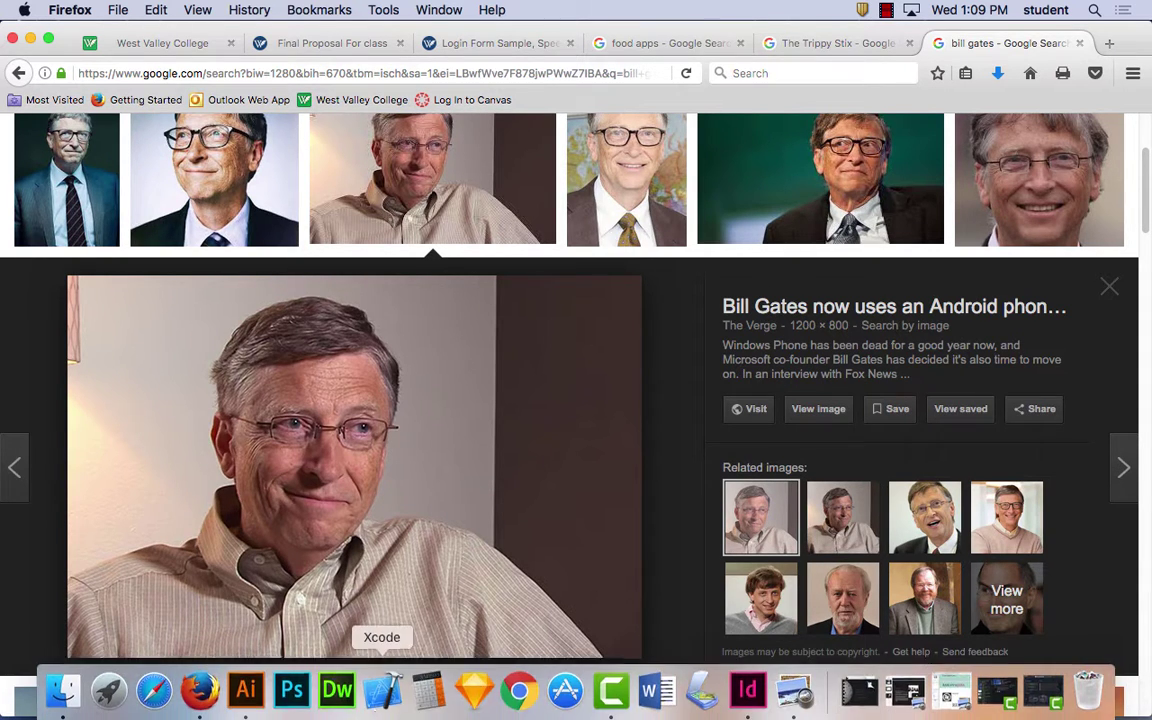
pyautogui.click(245, 690)
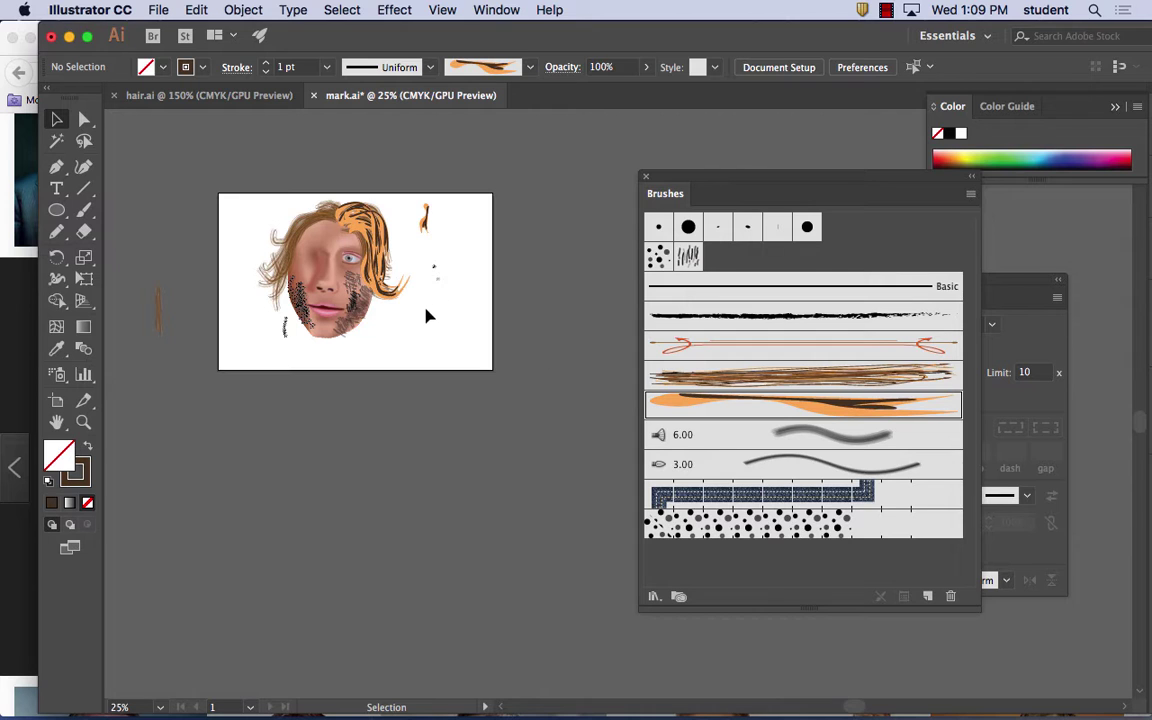
pyautogui.hscroll(2, 427, 316)
pyautogui.click(158, 9)
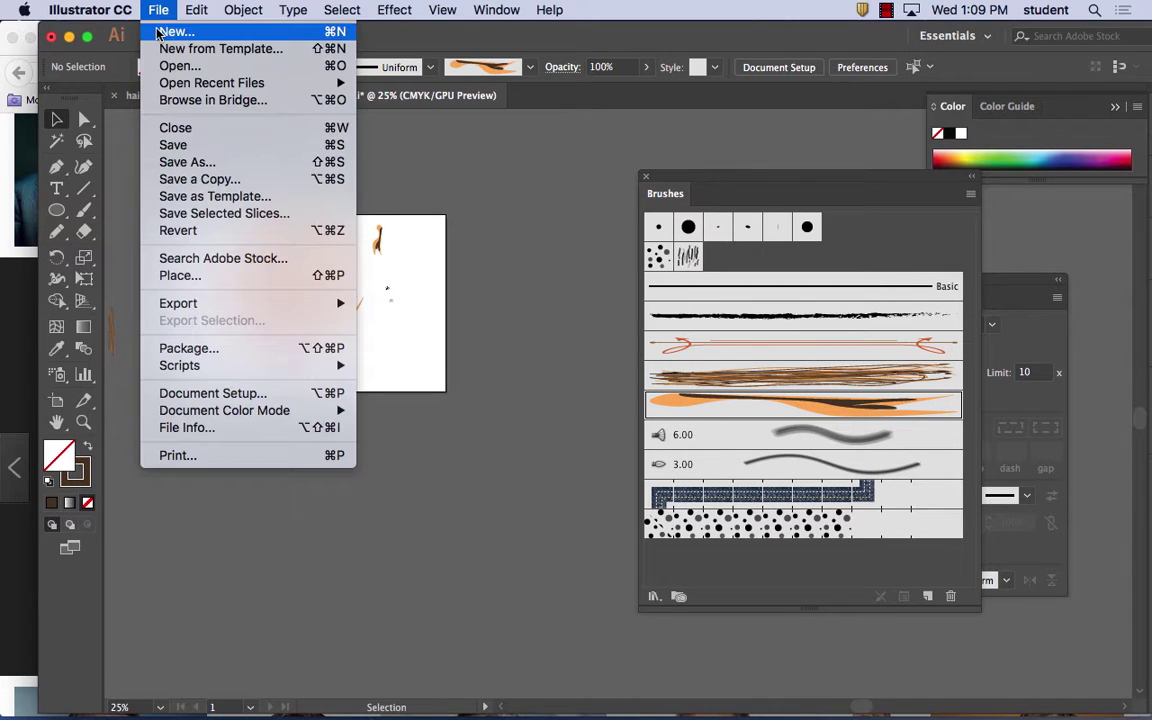
pyautogui.click(160, 32)
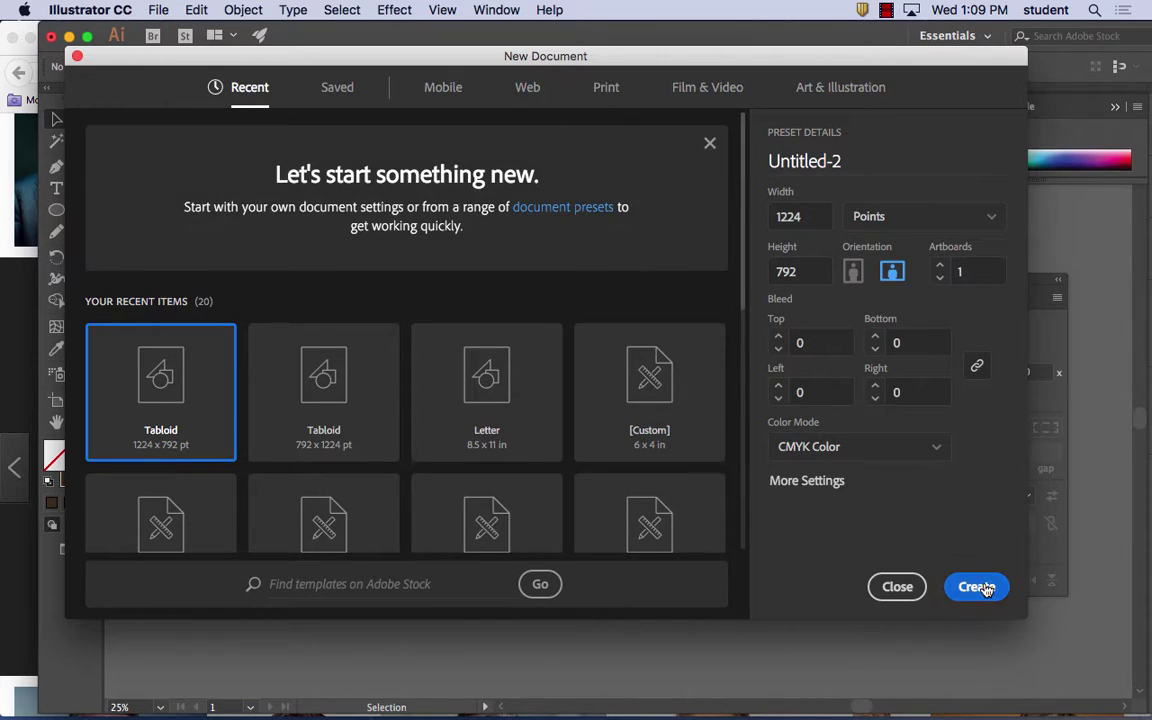
pyautogui.click(977, 587)
# - Paste the copied Bill Gates photo into the new document
pyautogui.moveTo(414, 373); pyautogui.dragTo(369, 357)
pyautogui.click(204, 10)
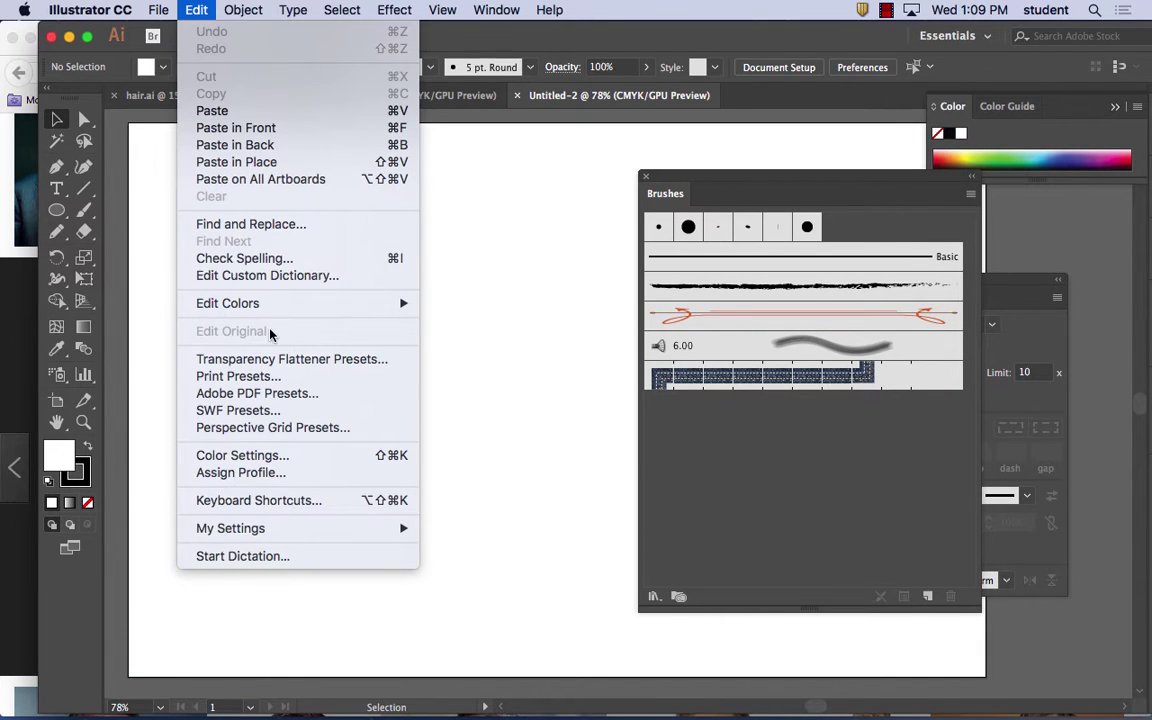
pyautogui.click(212, 110)
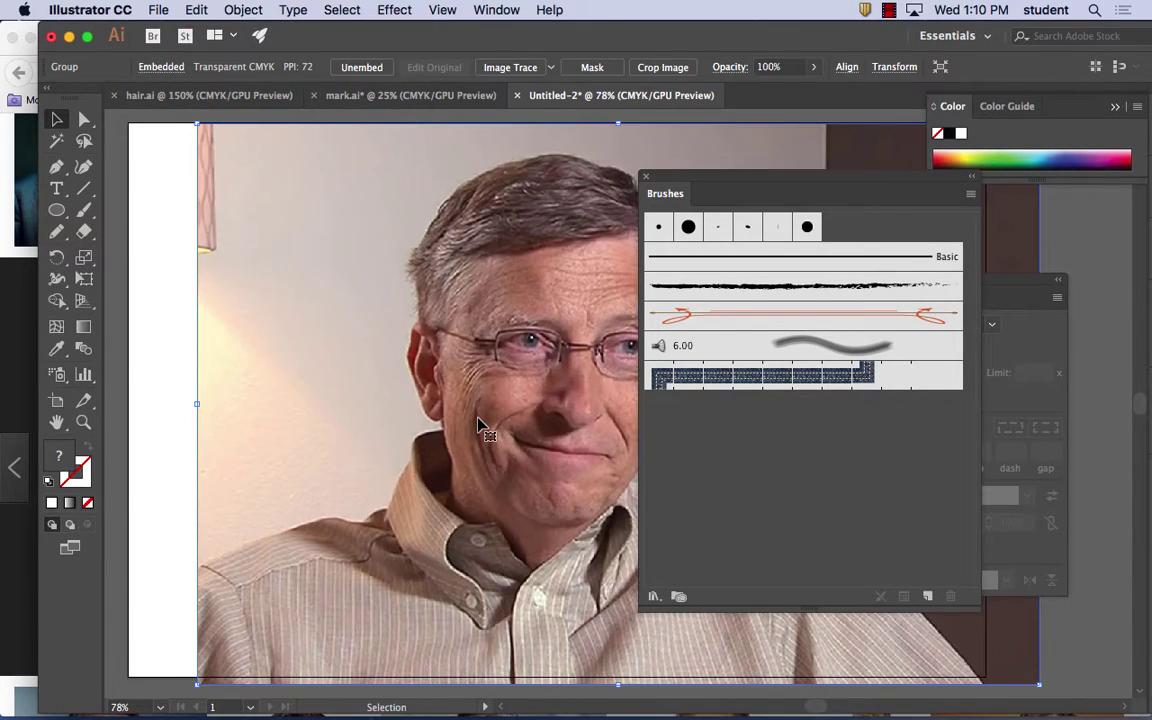
# - Trace the ear beside the glasses' temple on the photo as a closed shape with the Pencil tool
pyautogui.moveTo(486, 362); pyautogui.dragTo(358, 357)
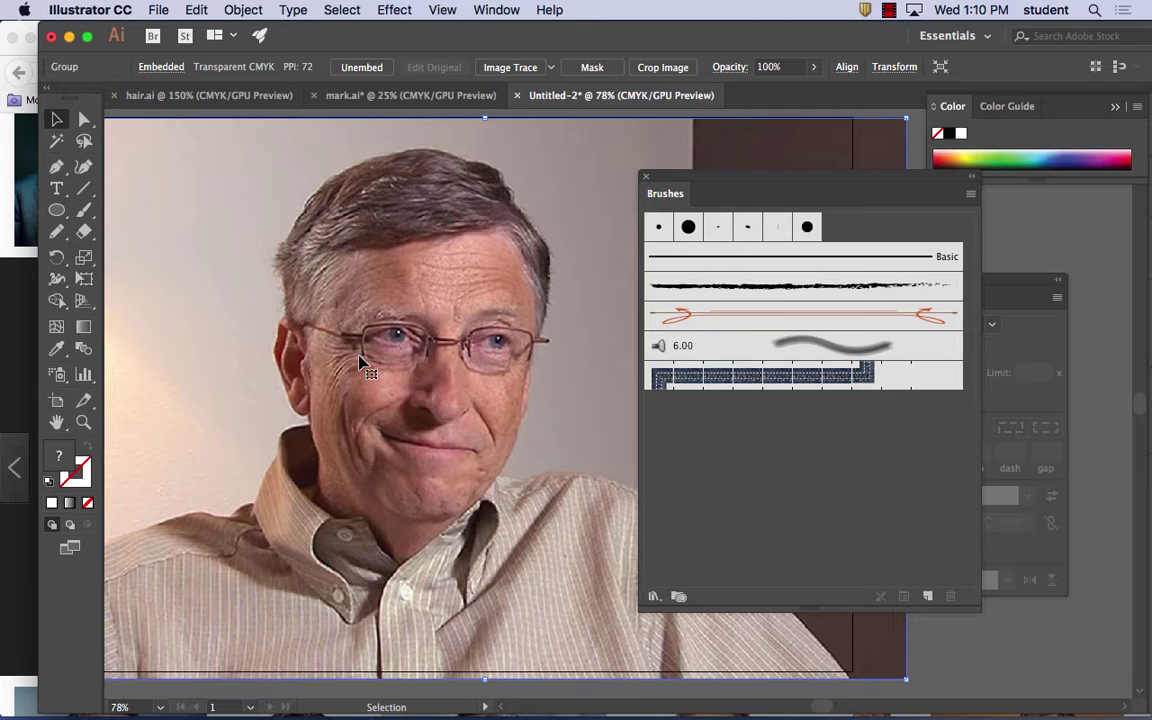
pyautogui.press('super+=')
pyautogui.press('super+=')
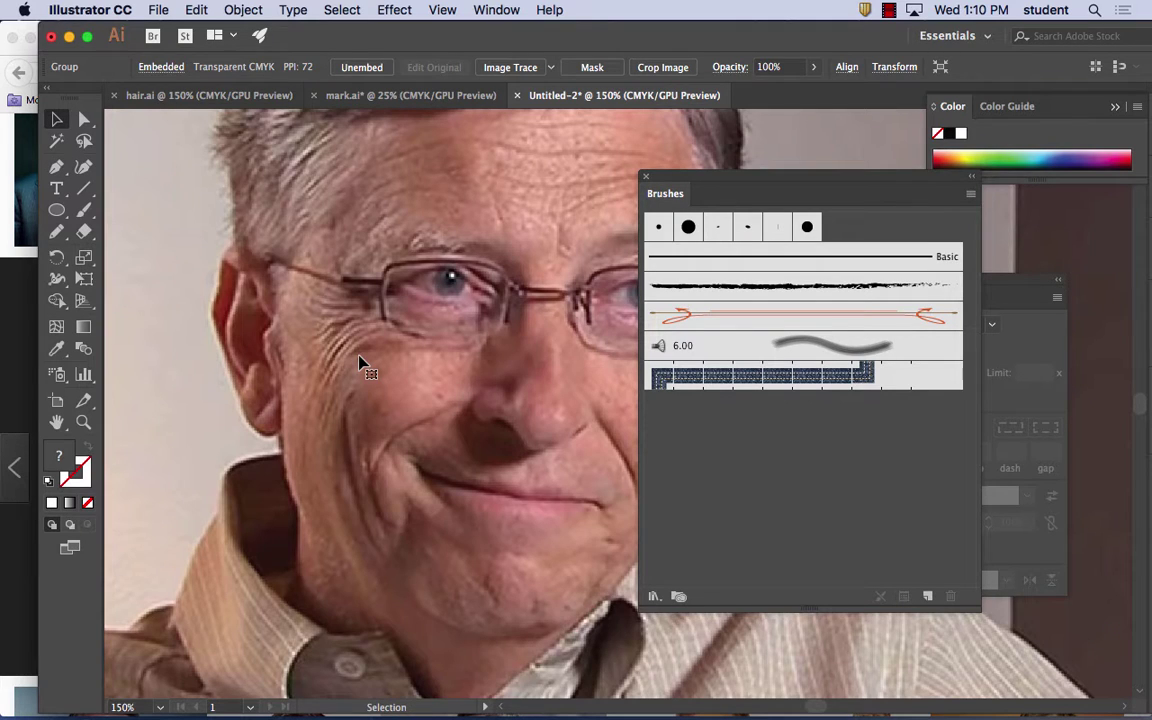
pyautogui.click(56, 229)
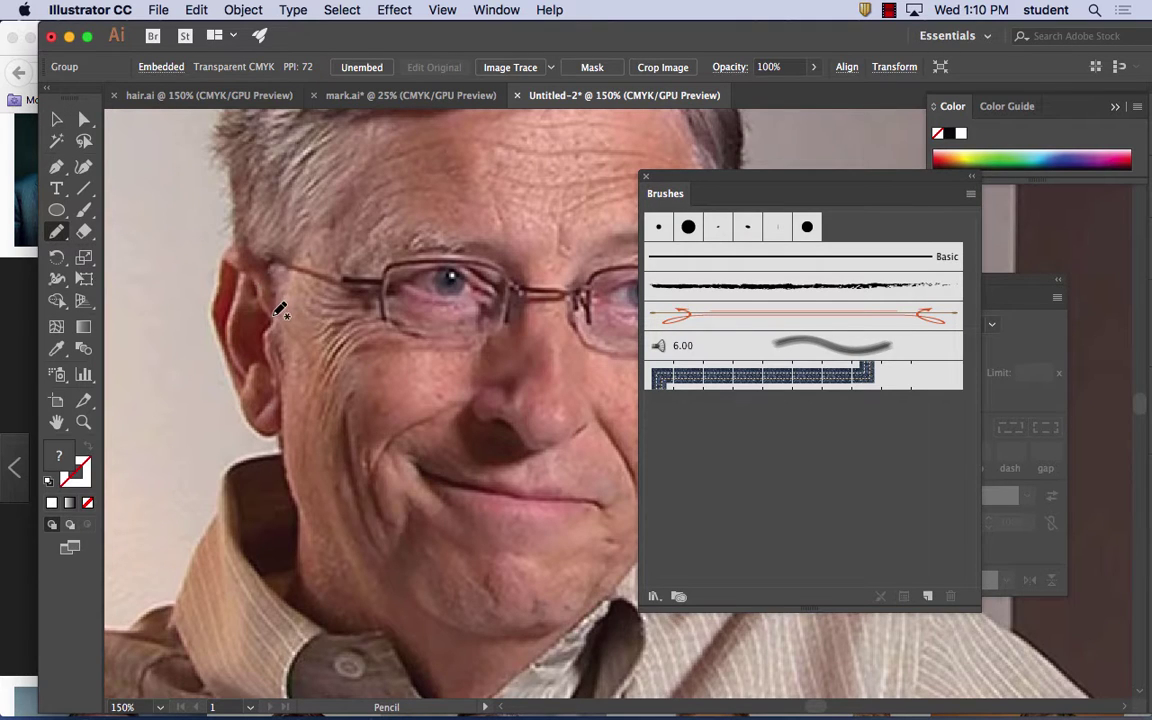
pyautogui.moveTo(273, 315)
pyautogui.mouseDown()
pyautogui.moveTo(270, 269)
pyautogui.moveTo(234, 241)
pyautogui.moveTo(215, 318)
pyautogui.moveTo(265, 432)
pyautogui.moveTo(288, 408)
pyautogui.moveTo(280, 310)
pyautogui.moveTo(258, 280)
pyautogui.mouseUp()
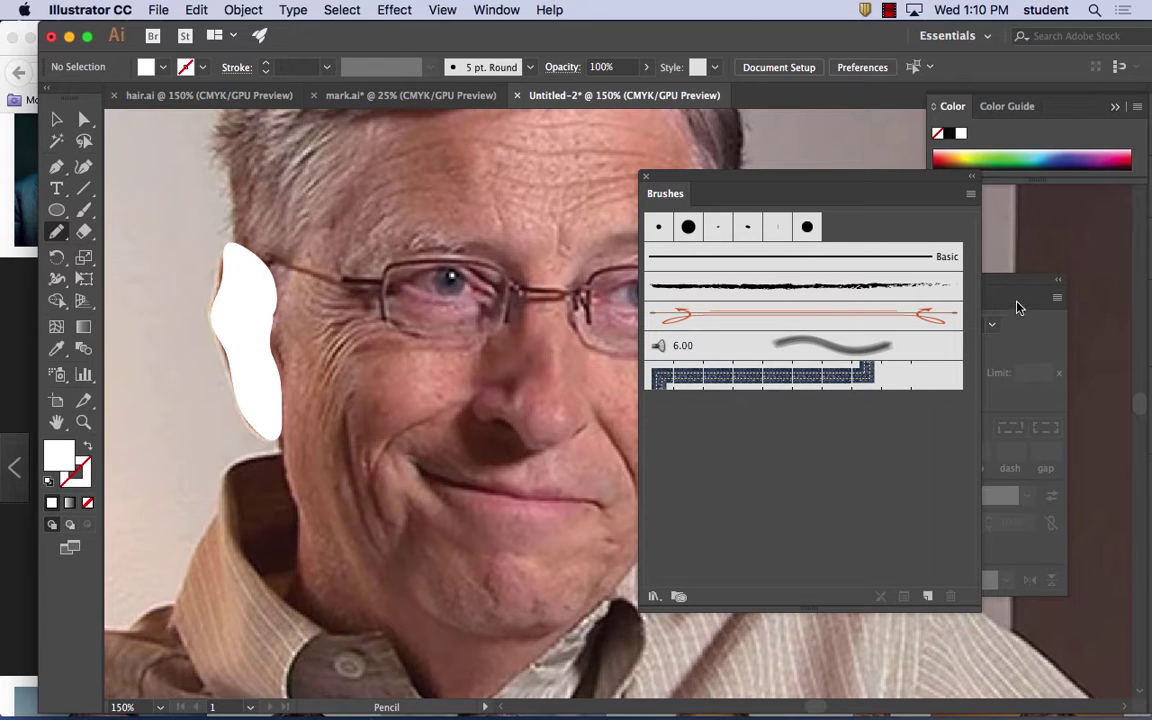
# - Move the stroke settings aside, show the document's layers next to them and expand Layer 1 to list its objects
pyautogui.click(995, 282)
pyautogui.moveTo(995, 282)
pyautogui.mouseDown()
pyautogui.moveTo(825, 221)
pyautogui.moveTo(723, 141)
pyautogui.mouseUp()
pyautogui.click(496, 9)
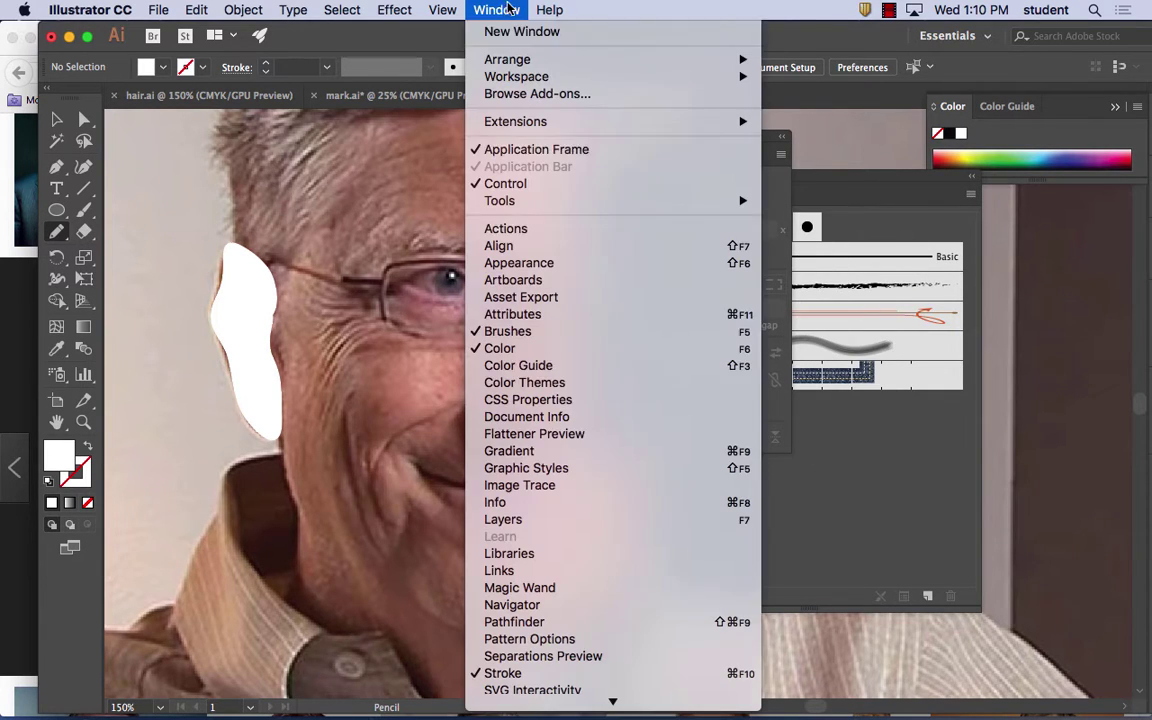
pyautogui.click(566, 519)
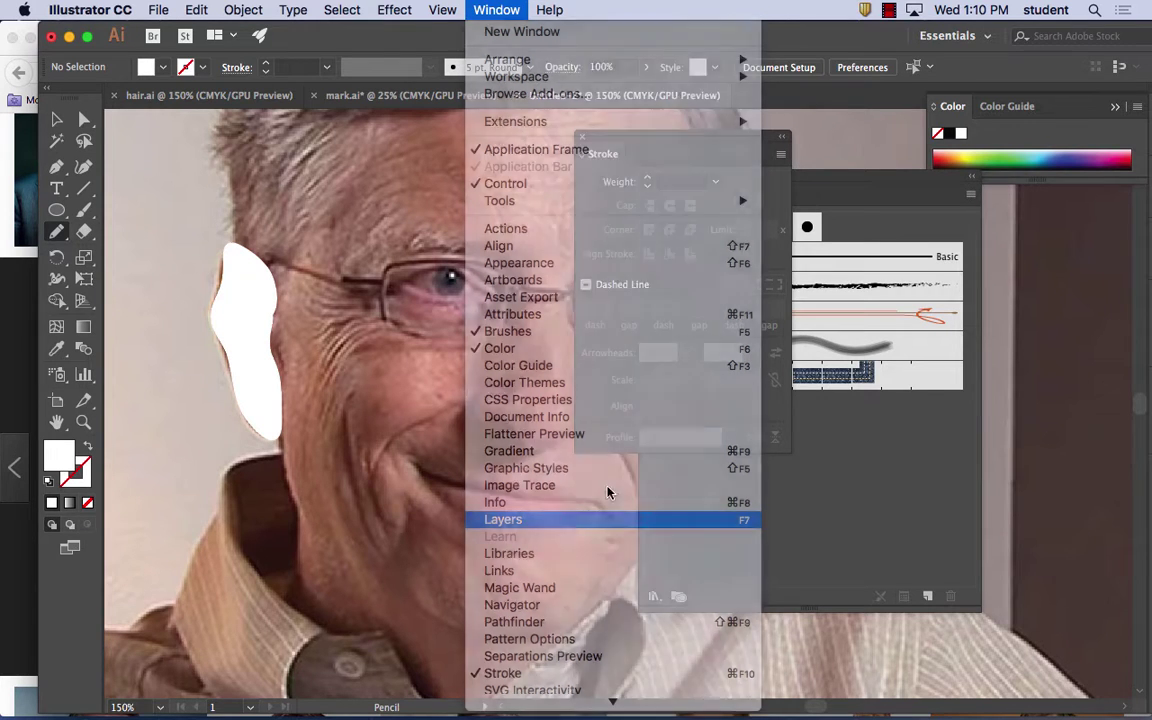
pyautogui.moveTo(1010, 380); pyautogui.dragTo(385, 141)
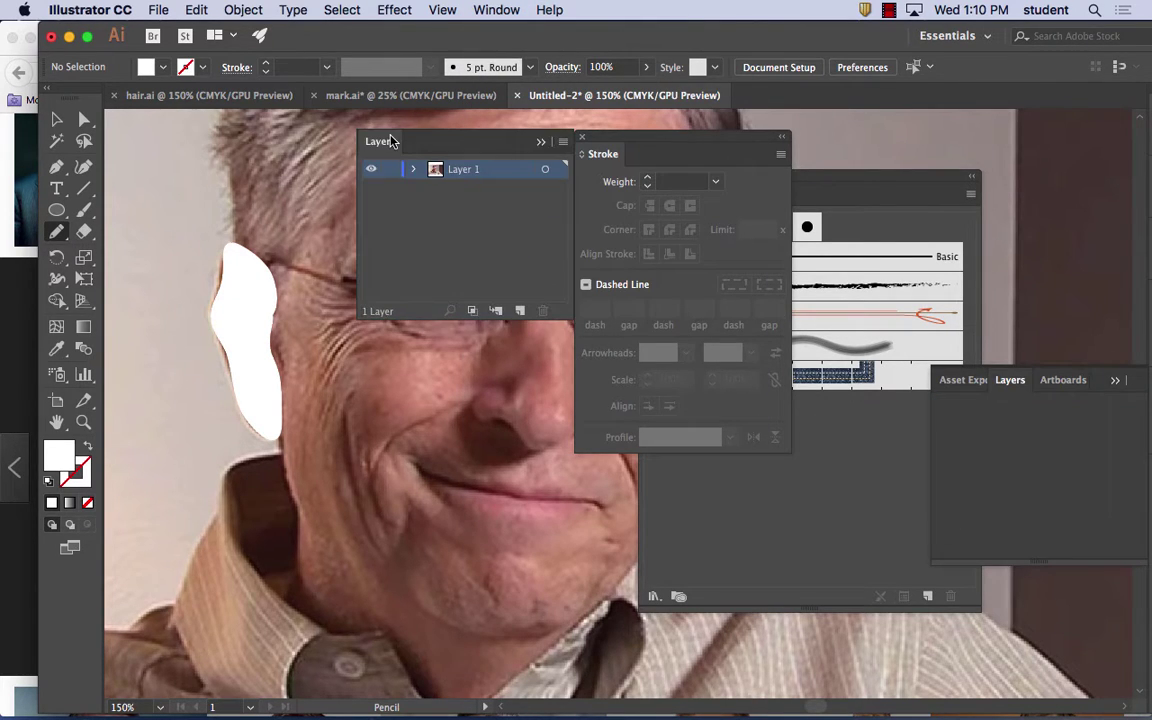
pyautogui.click(413, 169)
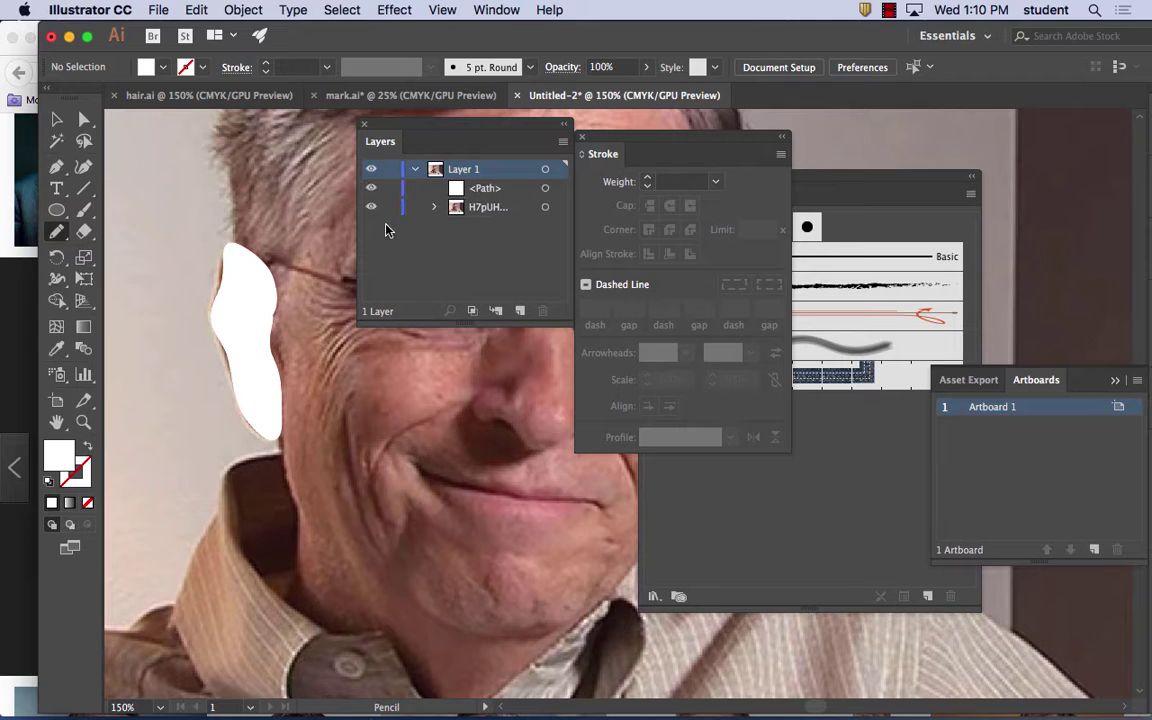
# - Toggle the traced ear path's visibility off and on repeatedly to compare it with the photo, leaving it shown
pyautogui.click(370, 189)
pyautogui.click(370, 189)
pyautogui.click(371, 188)
pyautogui.click(371, 188)
pyautogui.click(371, 188)
pyautogui.click(371, 188)
pyautogui.click(371, 189)
pyautogui.click(371, 190)
pyautogui.click(371, 189)
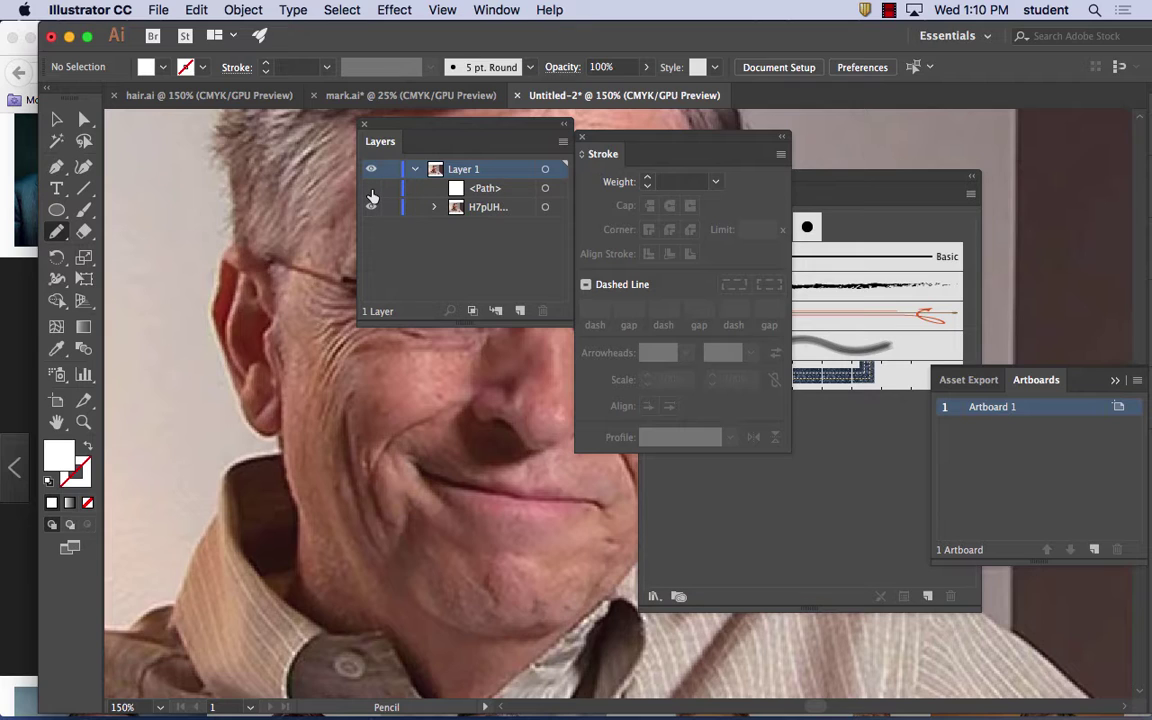
pyautogui.click(371, 190)
pyautogui.click(371, 190)
pyautogui.click(371, 190)
pyautogui.click(371, 190)
pyautogui.click(371, 190)
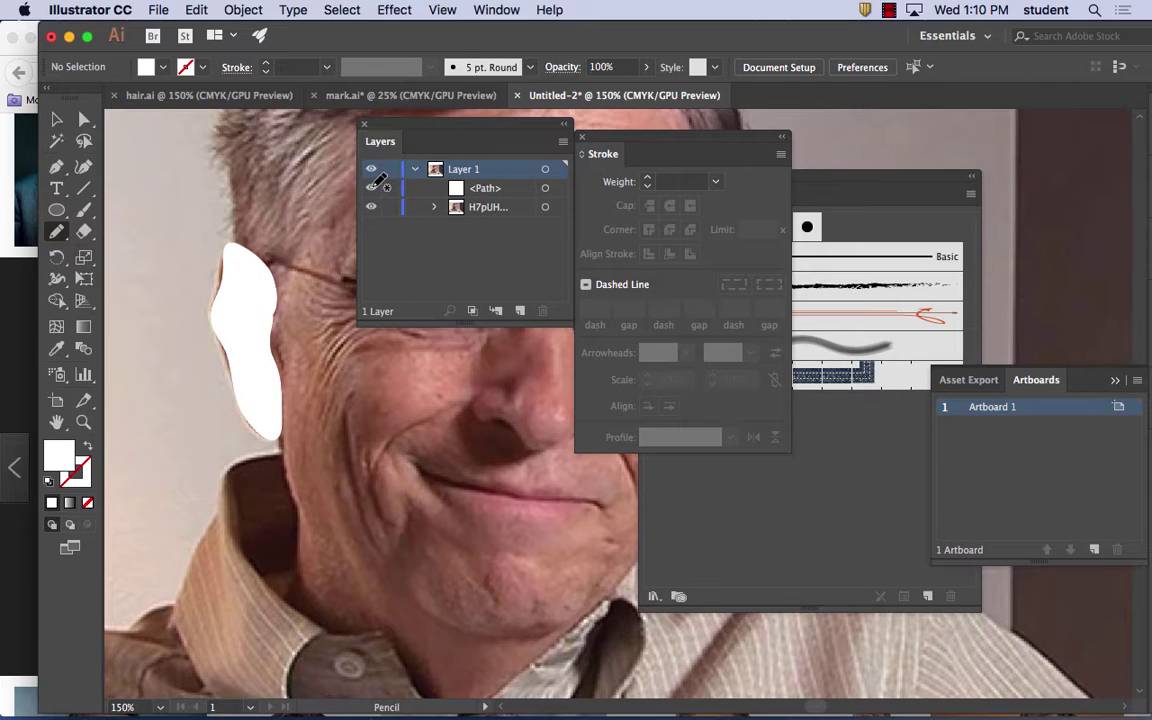
# - Hide and reshow the traced ear path, and sample a skin tone from the photo with the Eyedropper
pyautogui.click(371, 188)
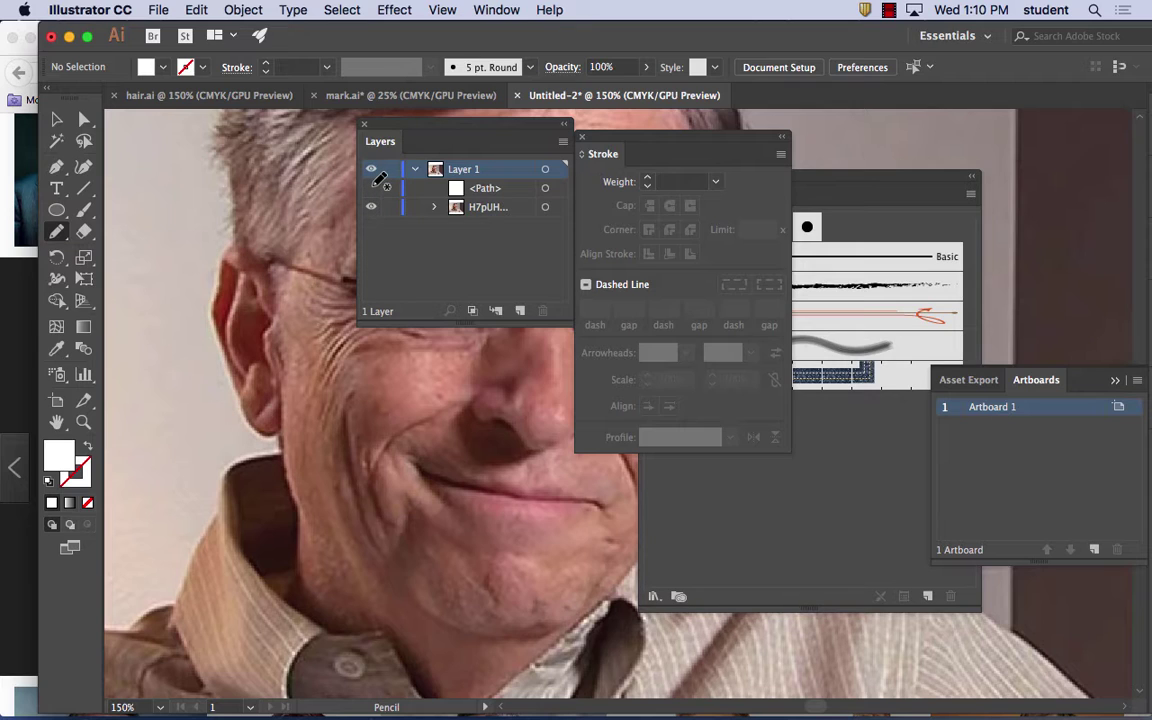
pyautogui.click(371, 188)
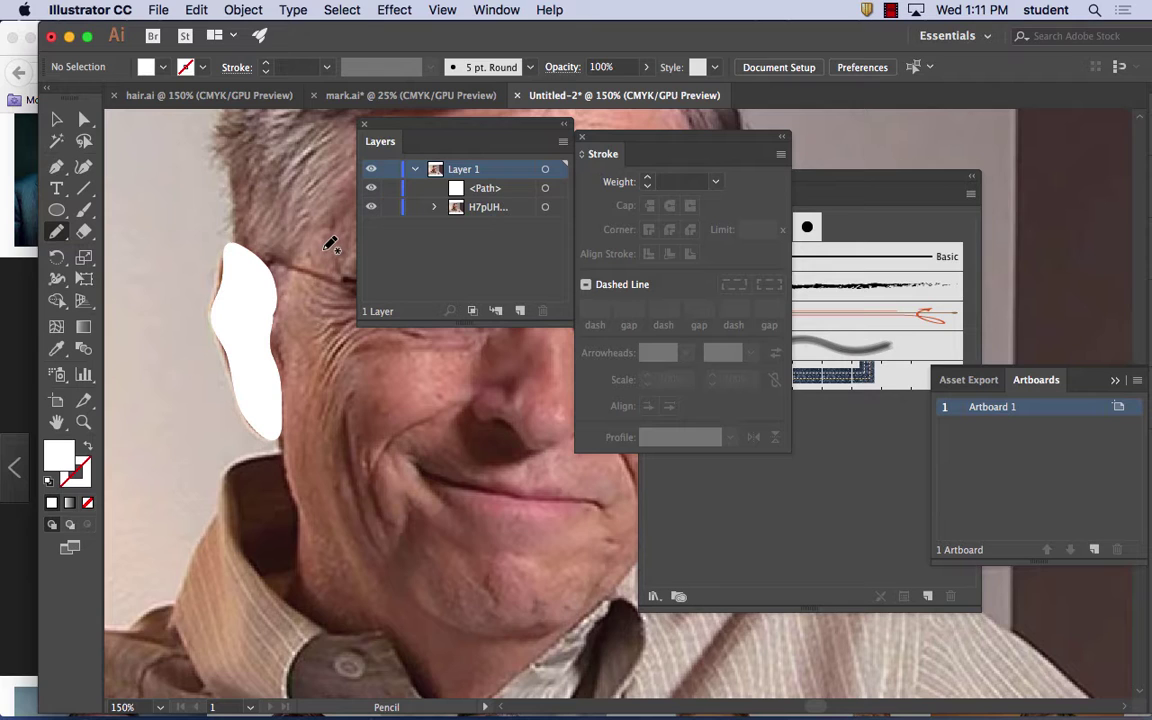
pyautogui.click(56, 348)
pyautogui.click(311, 314)
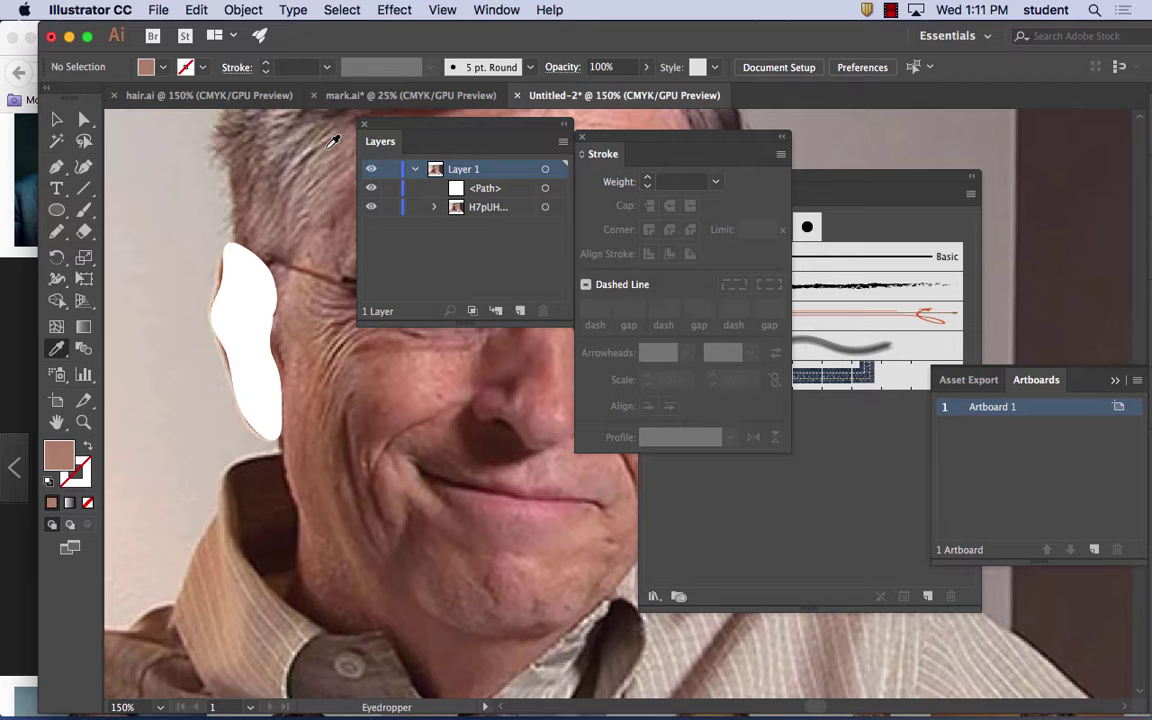
# - Compare the ear tracing in Outline view and GPU Preview, and toggle its path's visibility off and on
pyautogui.click(396, 9)
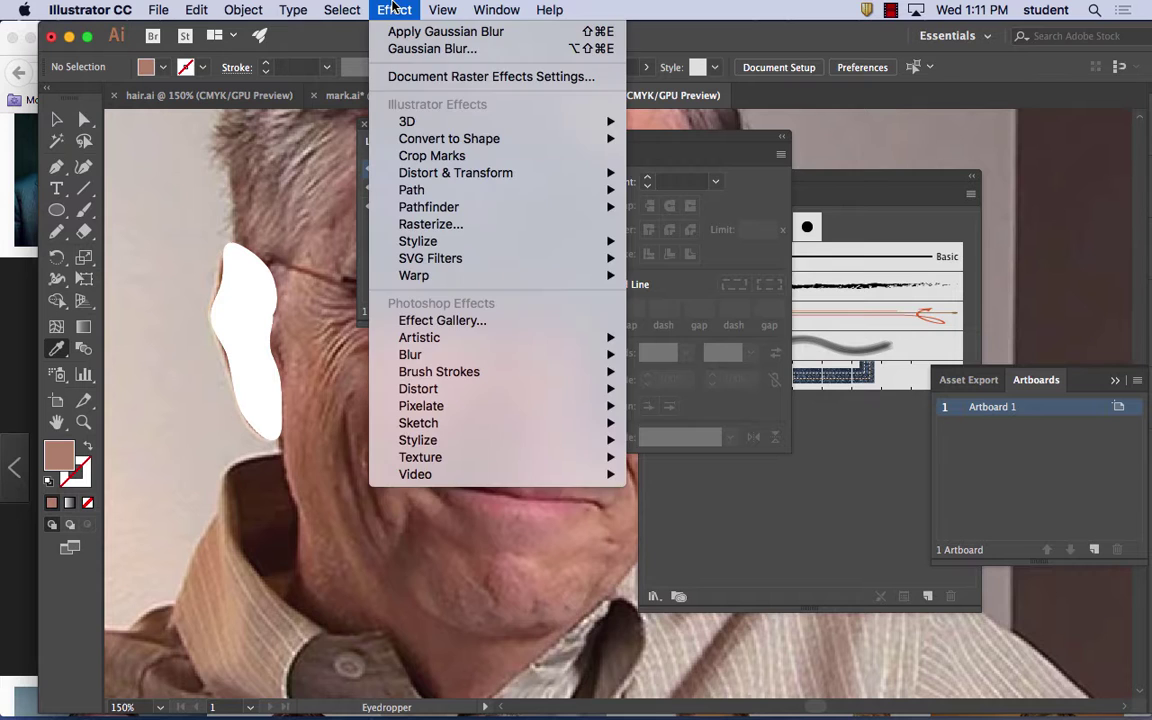
pyautogui.click(441, 9)
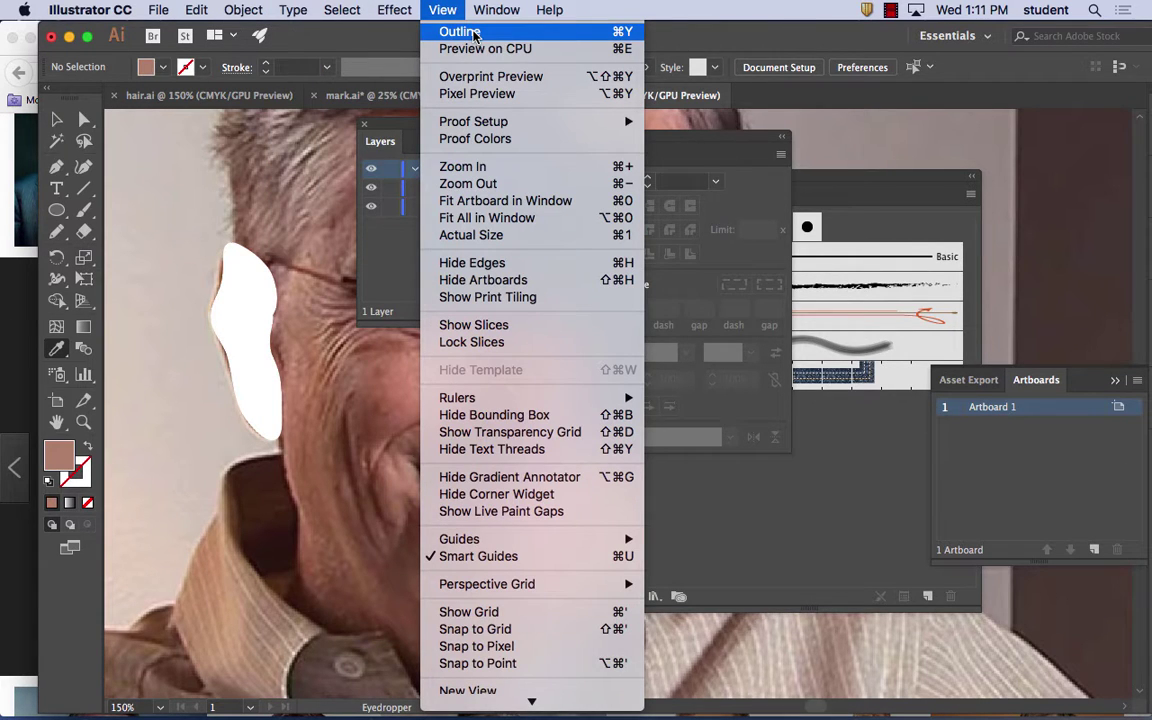
pyautogui.click(474, 33)
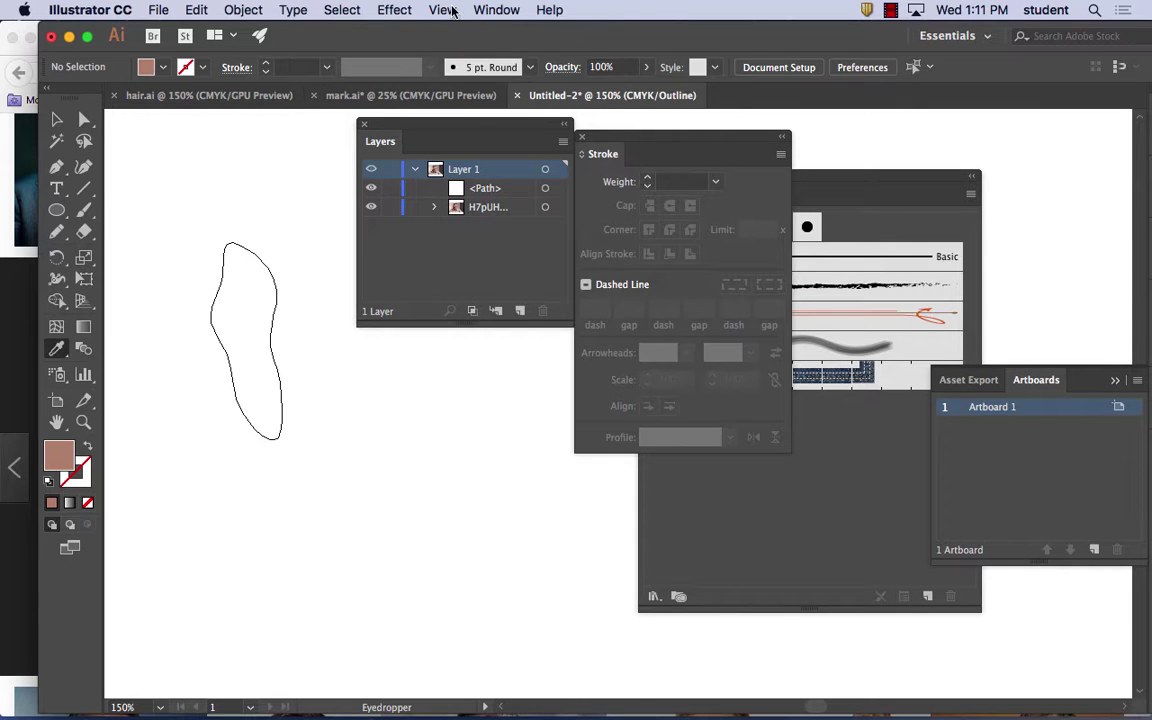
pyautogui.click(443, 9)
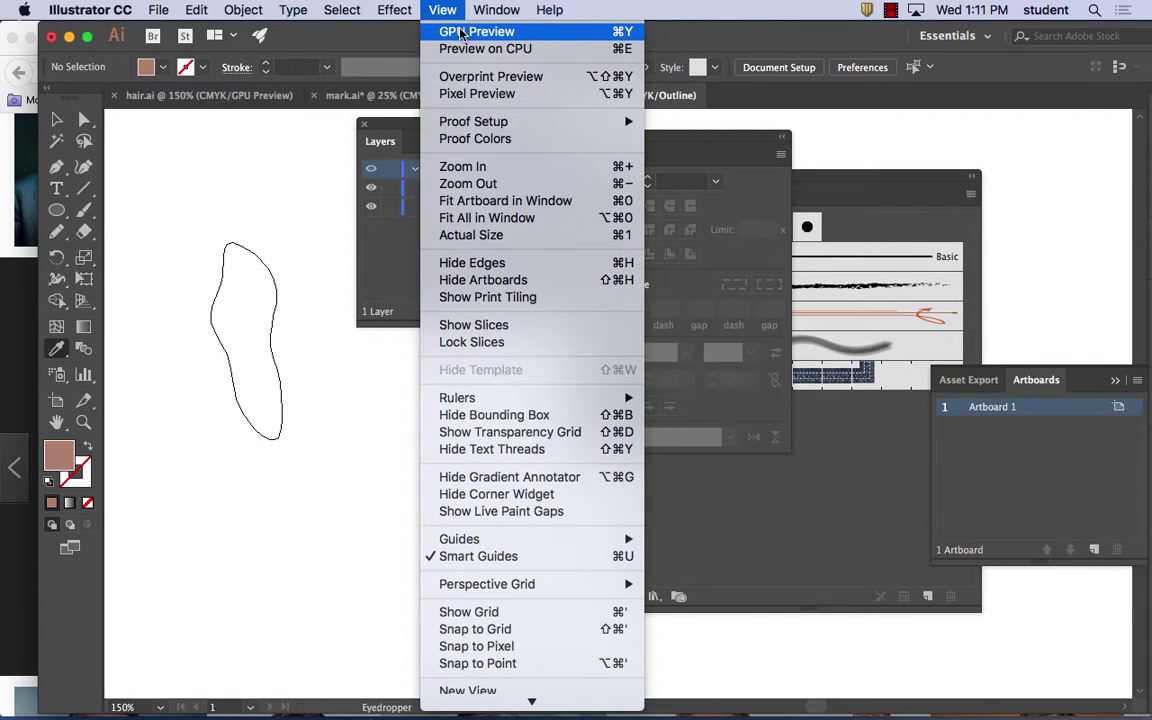
pyautogui.click(462, 33)
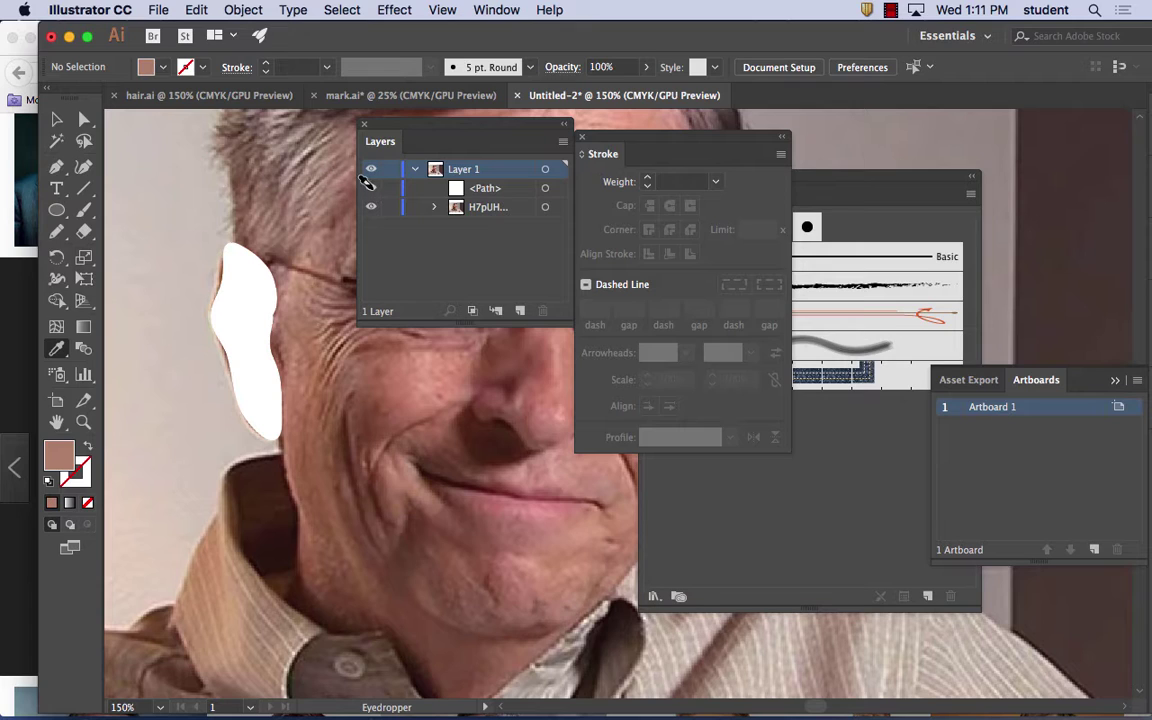
pyautogui.click(370, 187)
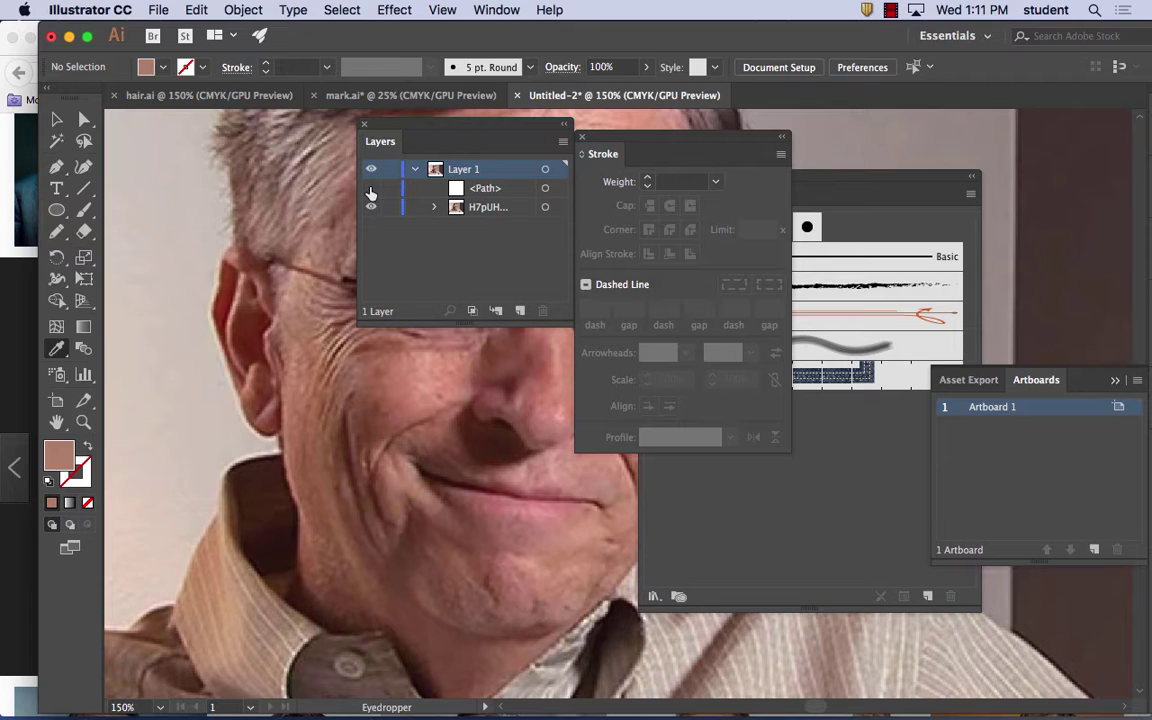
pyautogui.click(370, 187)
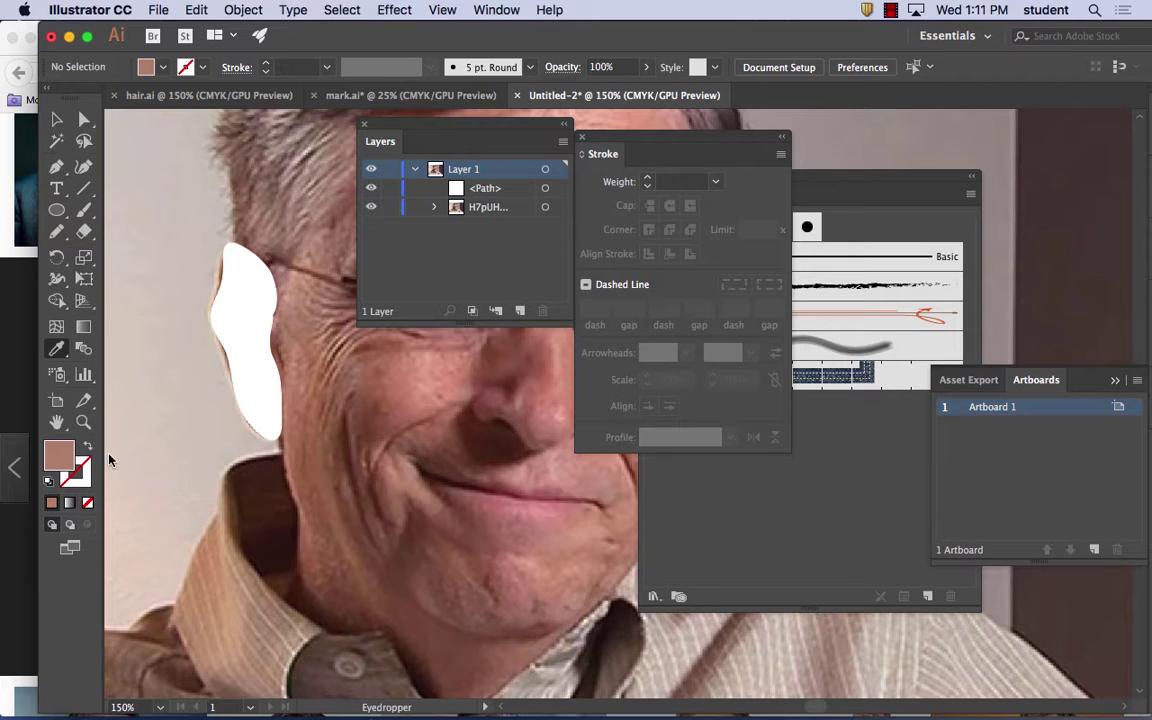
# - Select the white traced ear path over the photo
pyautogui.click(56, 119)
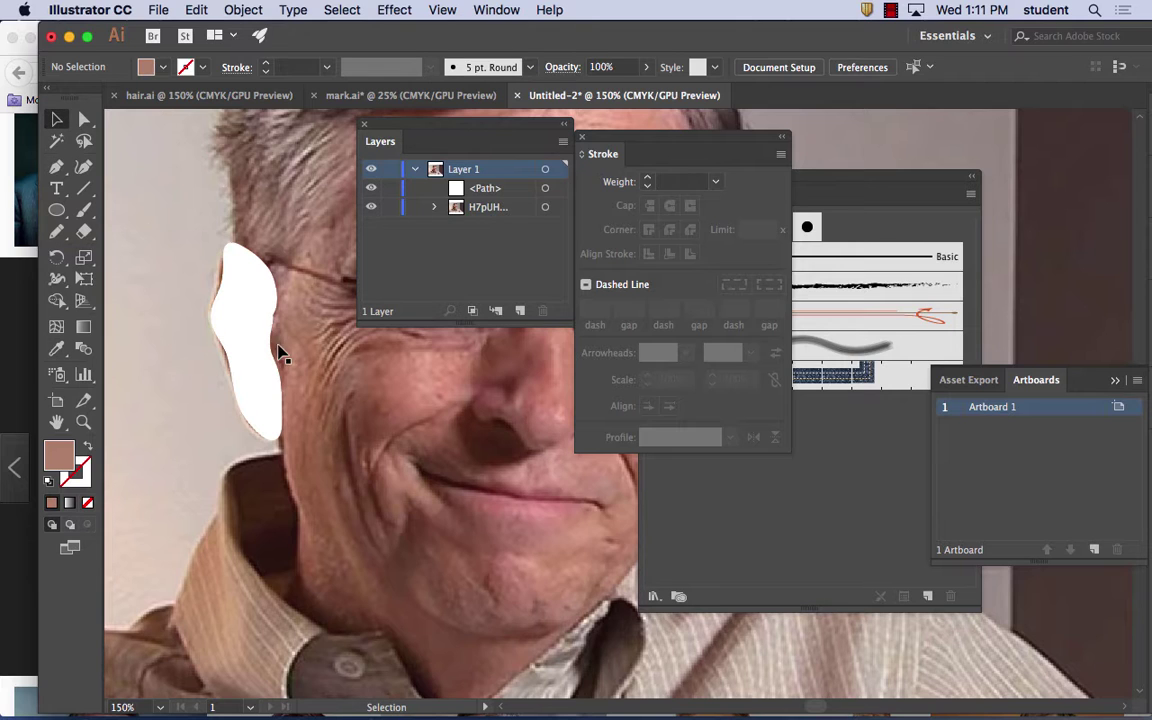
pyautogui.click(263, 335)
pyautogui.click(196, 9)
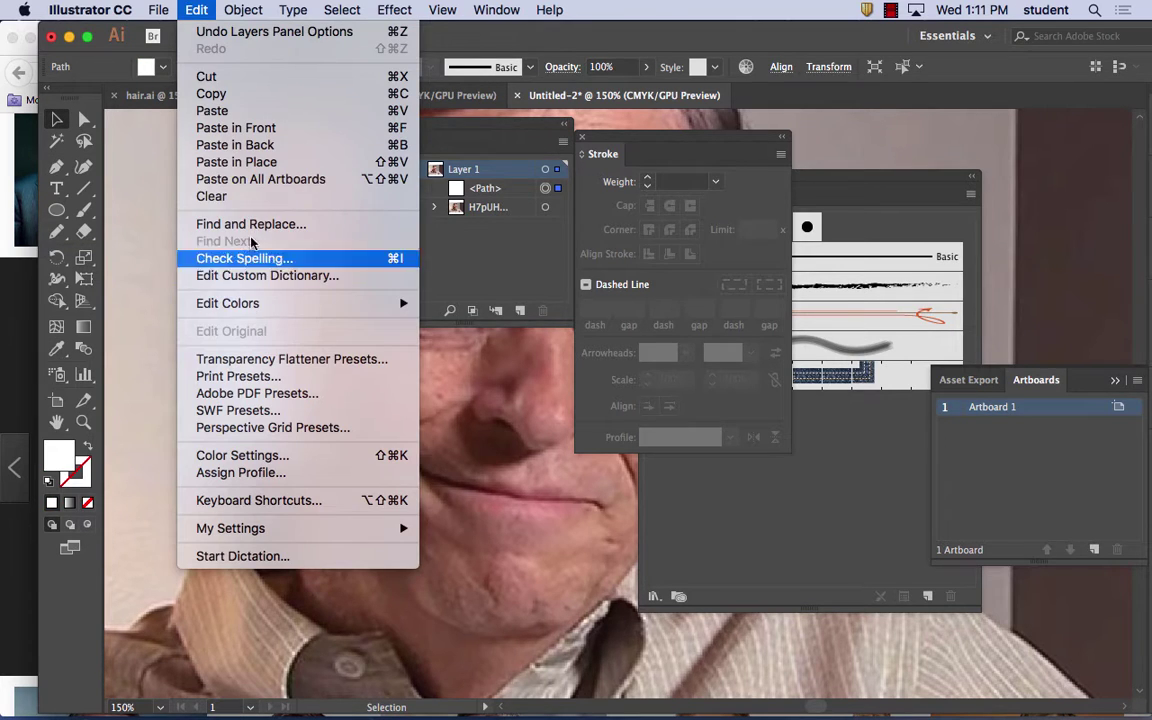
pyautogui.click(57, 462)
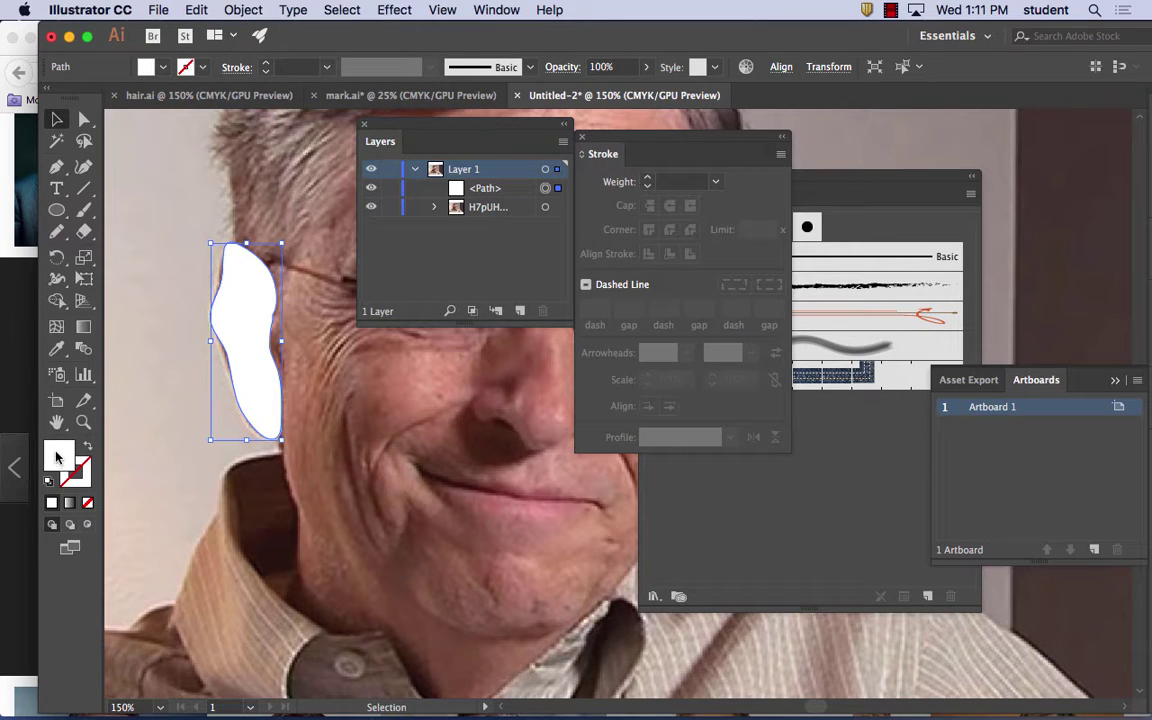
pyautogui.doubleClick(57, 458)
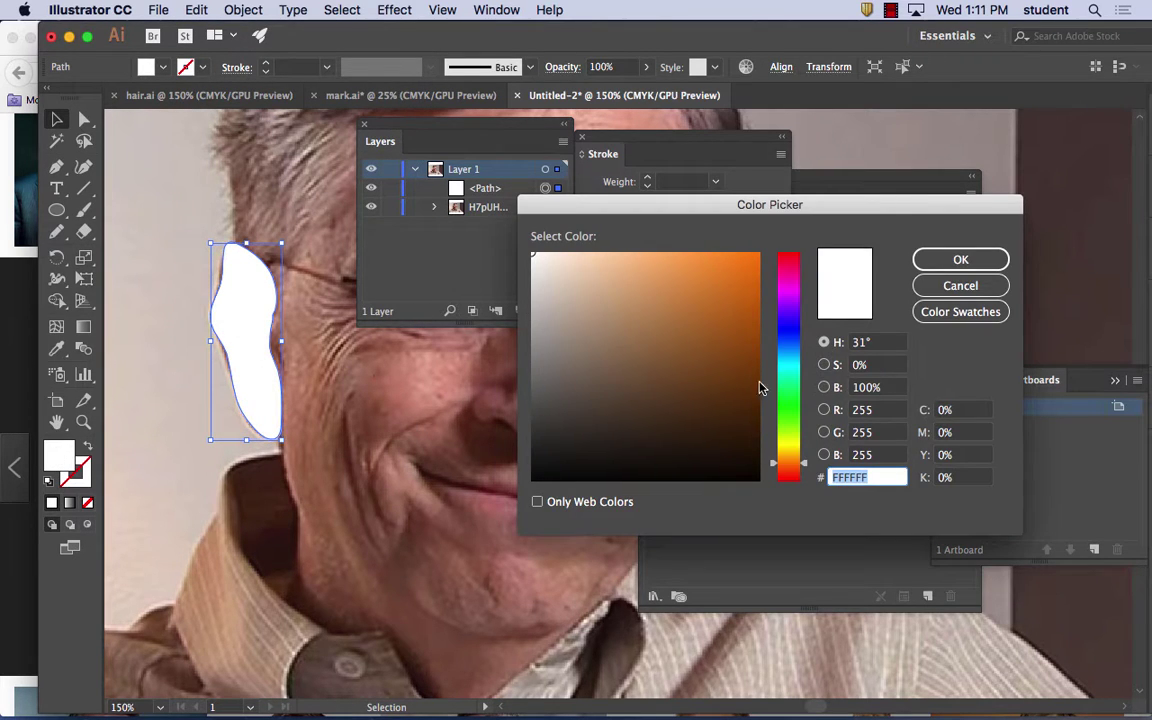
pyautogui.click(959, 285)
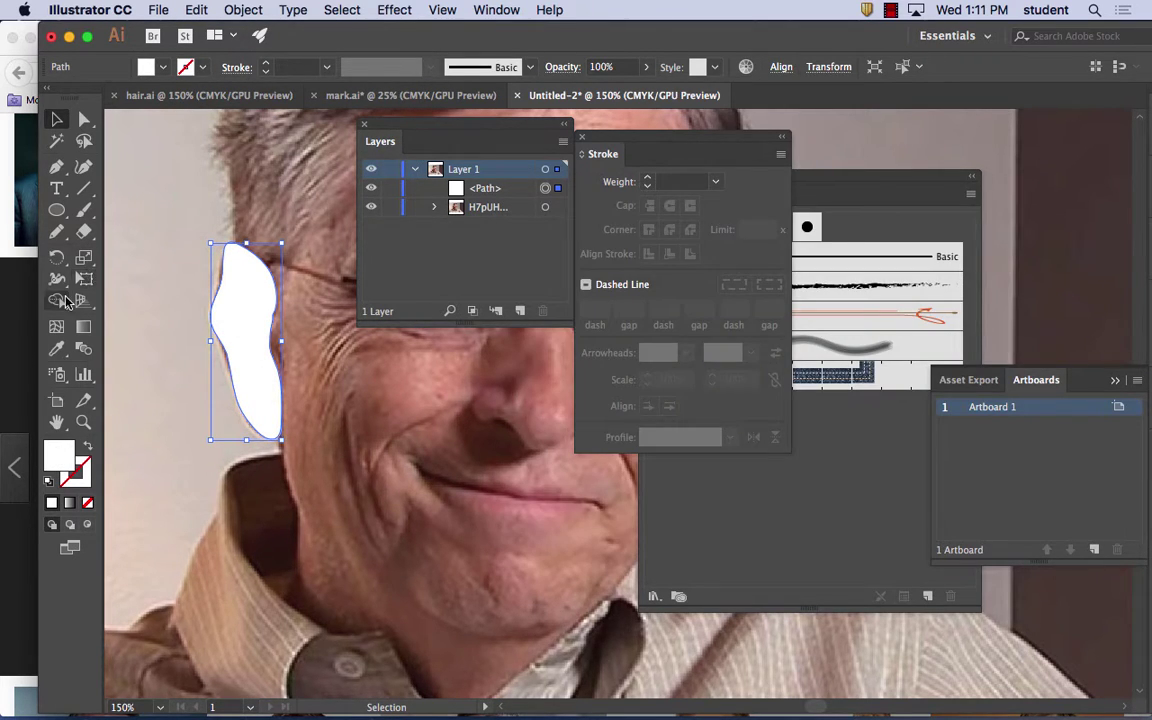
# - Fill the selected ear path with a skin tone sampled from the photo just beside the ear
pyautogui.click(56, 348)
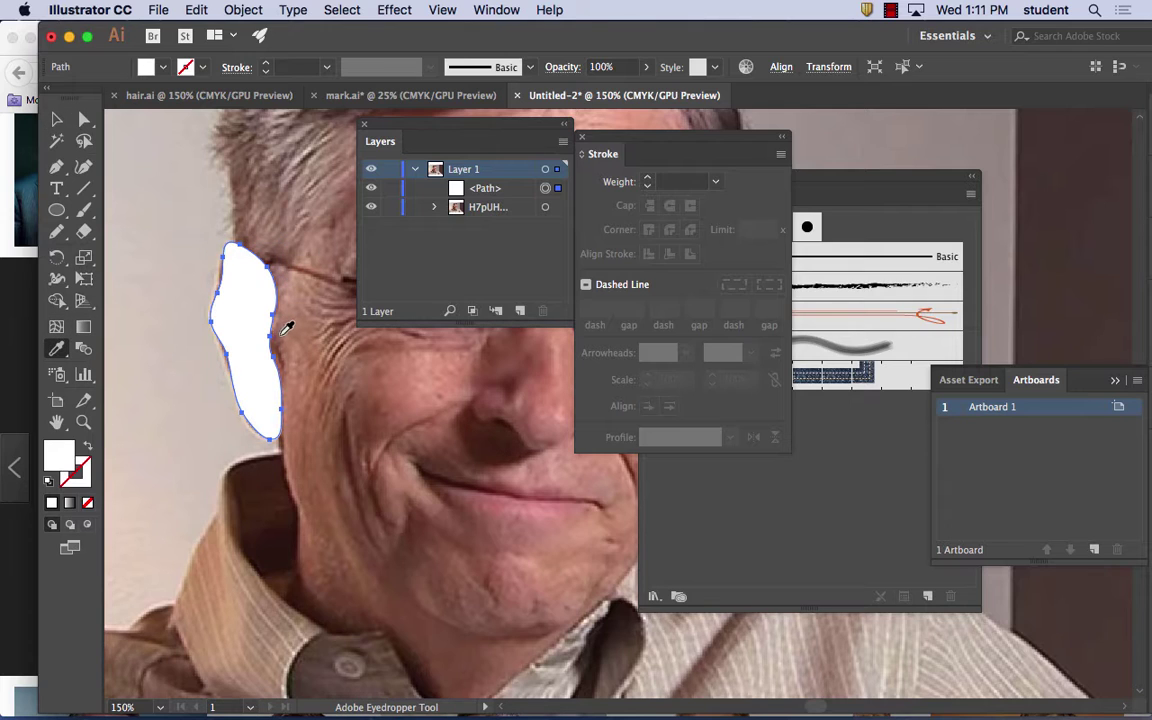
pyautogui.click(282, 333)
pyautogui.click(57, 119)
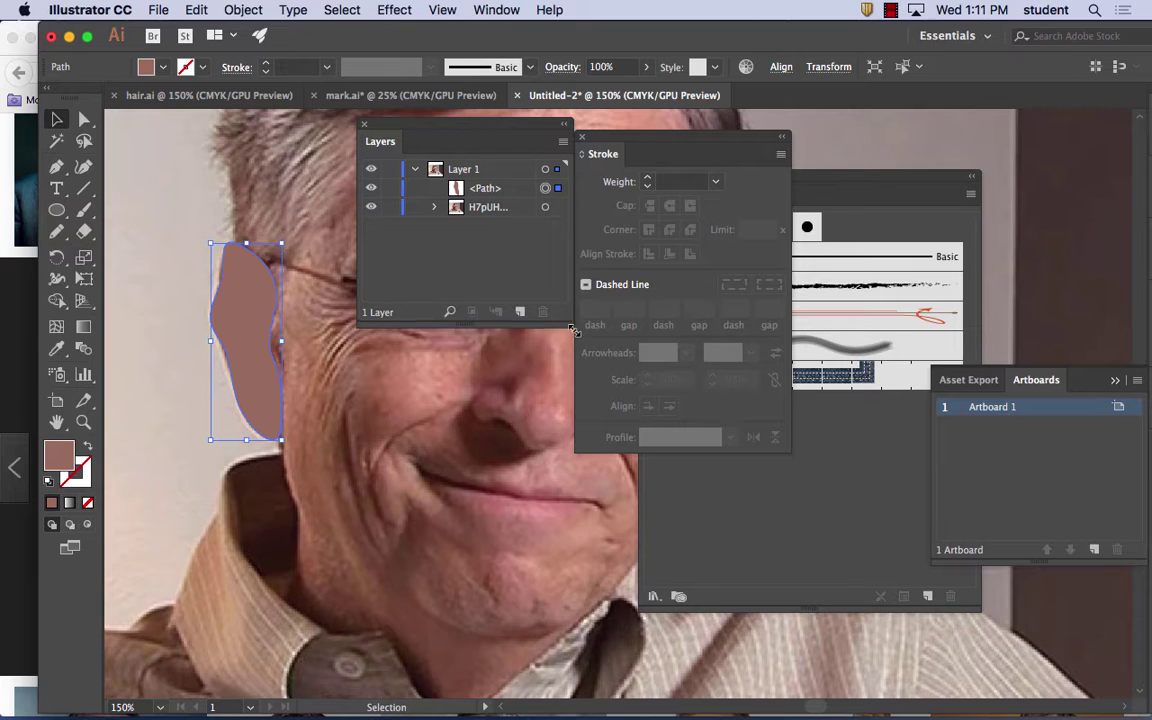
# - Hide the filled ear path and trace the ear's ridges and inner areas as separate shapes with the Pencil tool
pyautogui.moveTo(575, 328); pyautogui.dragTo(656, 425)
pyautogui.click(371, 188)
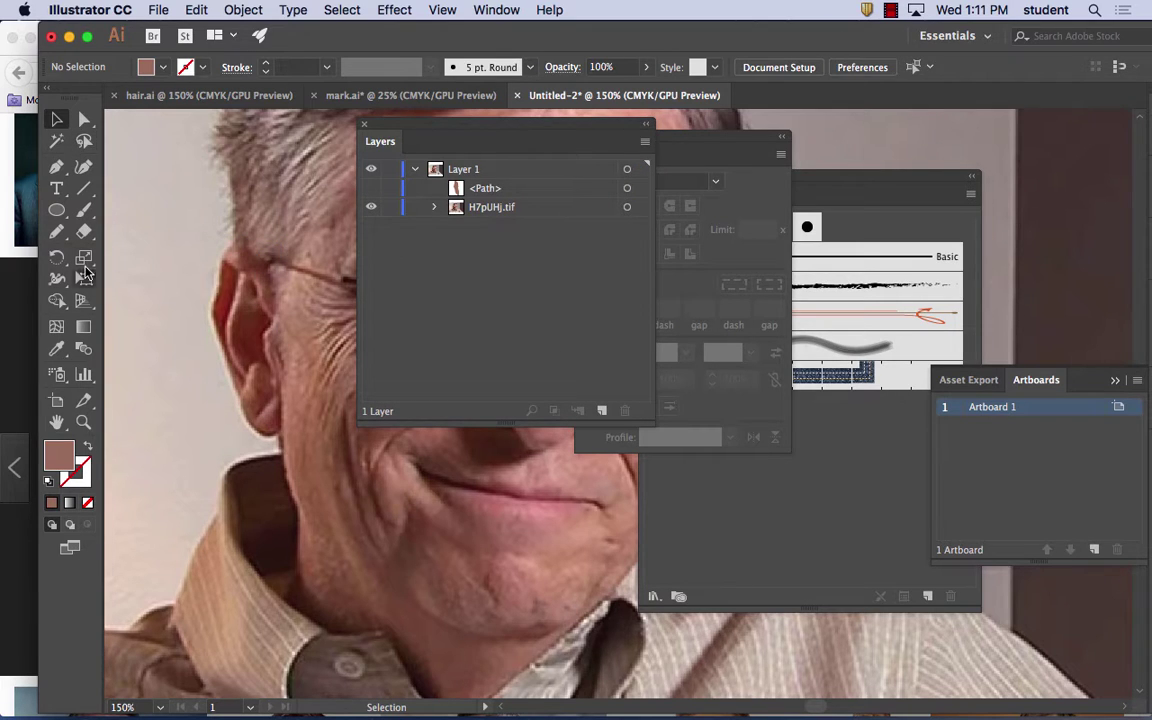
pyautogui.click(56, 231)
pyautogui.moveTo(266, 296)
pyautogui.mouseDown()
pyautogui.moveTo(274, 312)
pyautogui.moveTo(260, 272)
pyautogui.moveTo(238, 274)
pyautogui.moveTo(232, 330)
pyautogui.moveTo(246, 362)
pyautogui.moveTo(233, 334)
pyautogui.moveTo(252, 270)
pyautogui.moveTo(276, 314)
pyautogui.mouseUp()
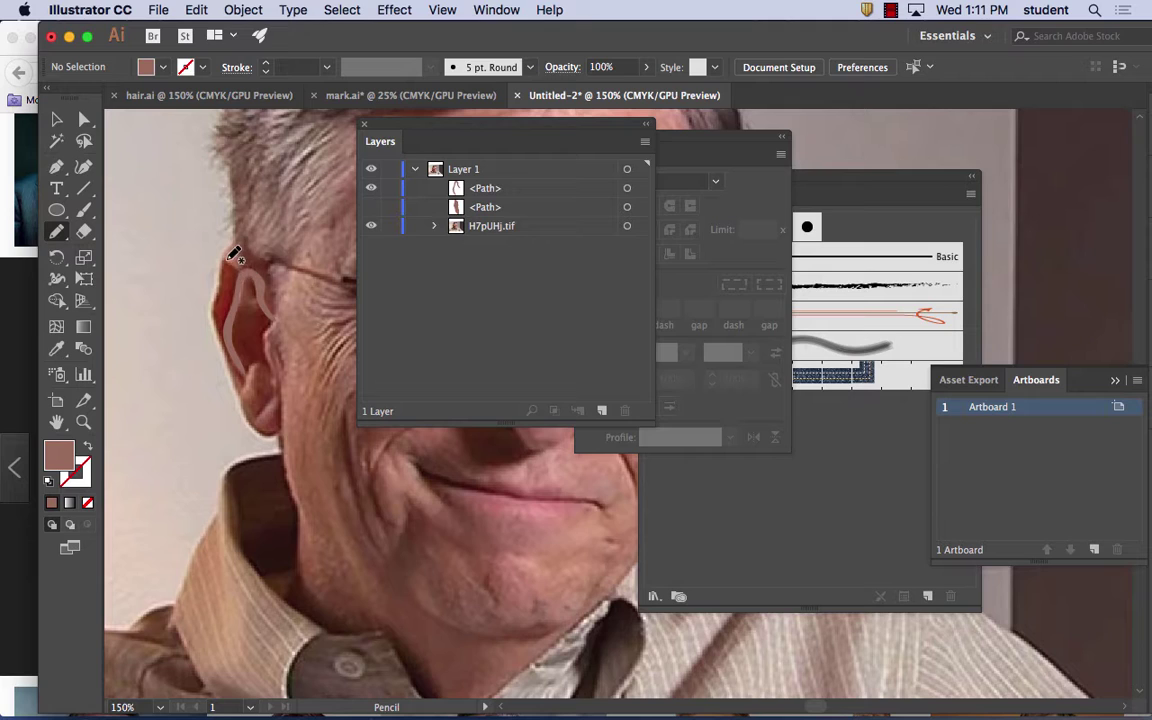
pyautogui.moveTo(226, 262)
pyautogui.mouseDown()
pyautogui.moveTo(238, 271)
pyautogui.moveTo(229, 326)
pyautogui.moveTo(247, 378)
pyautogui.moveTo(210, 300)
pyautogui.moveTo(212, 278)
pyautogui.moveTo(229, 272)
pyautogui.moveTo(214, 222)
pyautogui.moveTo(226, 238)
pyautogui.mouseUp()
pyautogui.moveTo(257, 288)
pyautogui.mouseDown()
pyautogui.moveTo(245, 292)
pyautogui.moveTo(256, 299)
pyautogui.moveTo(254, 280)
pyautogui.moveTo(250, 316)
pyautogui.moveTo(263, 306)
pyautogui.moveTo(250, 297)
pyautogui.moveTo(240, 338)
pyautogui.moveTo(258, 362)
pyautogui.moveTo(268, 327)
pyautogui.moveTo(245, 290)
pyautogui.moveTo(215, 275)
pyautogui.moveTo(218, 290)
pyautogui.mouseUp()
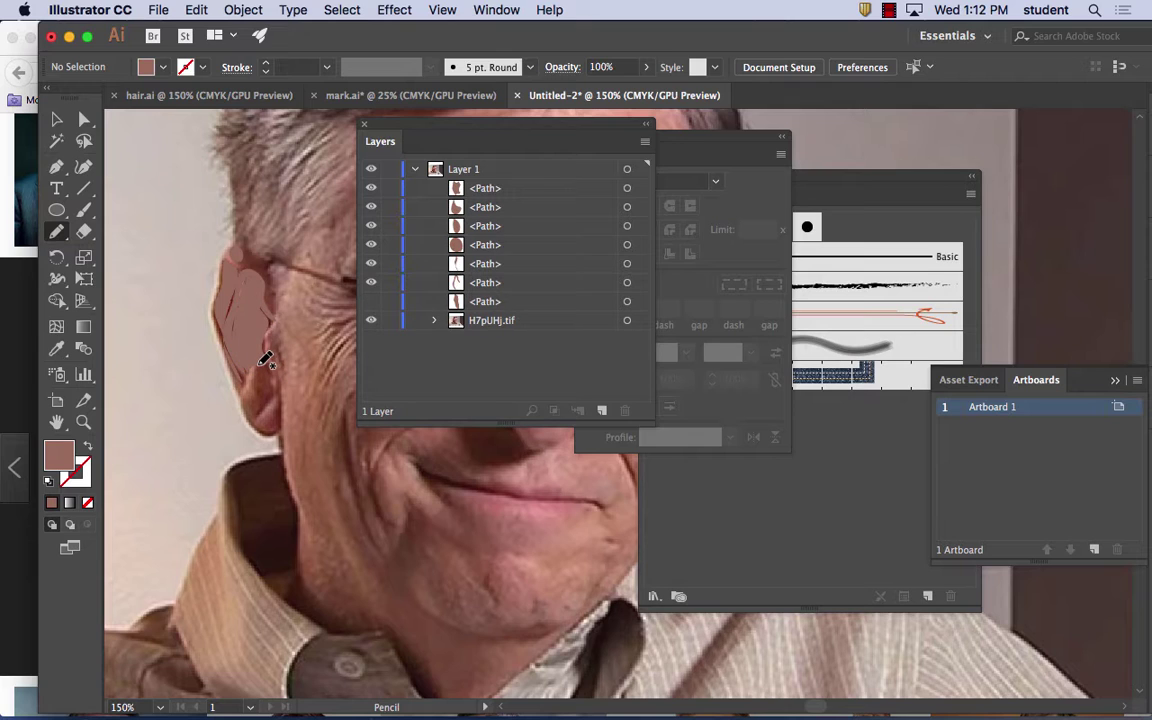
pyautogui.moveTo(259, 369)
pyautogui.mouseDown()
pyautogui.moveTo(242, 391)
pyautogui.moveTo(258, 364)
pyautogui.moveTo(273, 400)
pyautogui.moveTo(248, 365)
pyautogui.moveTo(240, 318)
pyautogui.moveTo(278, 403)
pyautogui.moveTo(258, 420)
pyautogui.moveTo(285, 403)
pyautogui.moveTo(254, 348)
pyautogui.mouseUp()
# - Recolour the small round shape at the top of the ear with a tone sampled near the glasses' temple
pyautogui.press('super+equal')
pyautogui.press('super+equal')
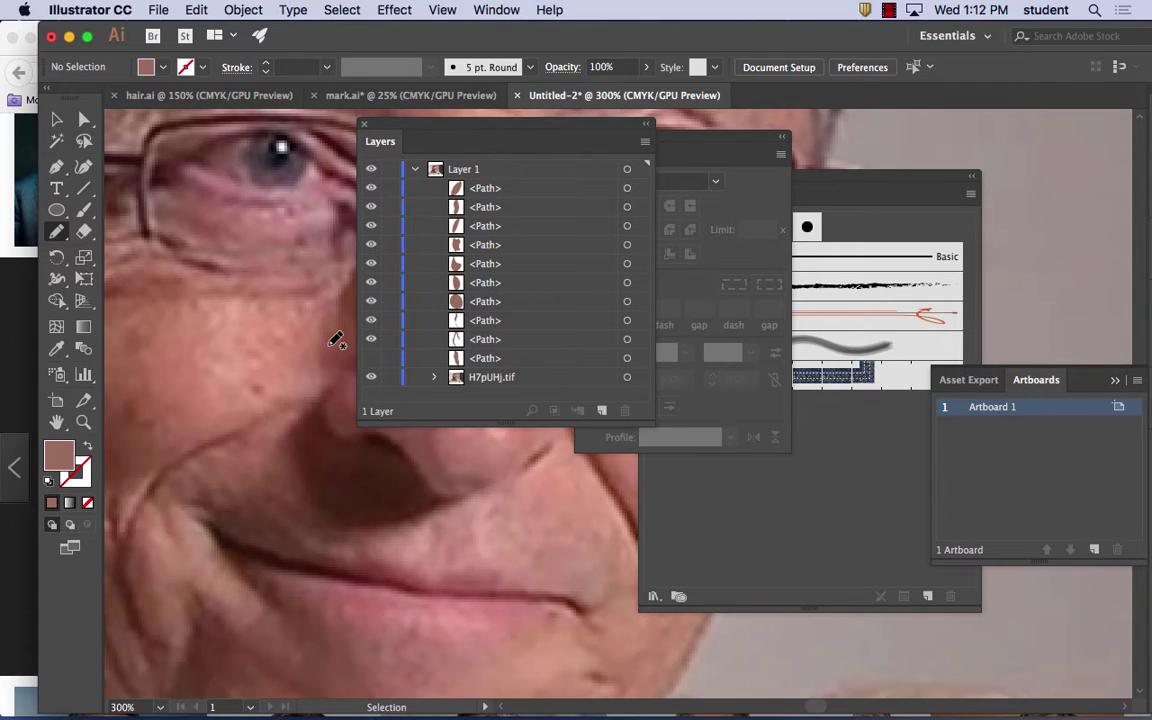
pyautogui.moveTo(229, 304); pyautogui.dragTo(379, 412)
pyautogui.moveTo(130, 400)
pyautogui.mouseDown()
pyautogui.moveTo(321, 332)
pyautogui.moveTo(303, 355)
pyautogui.mouseUp()
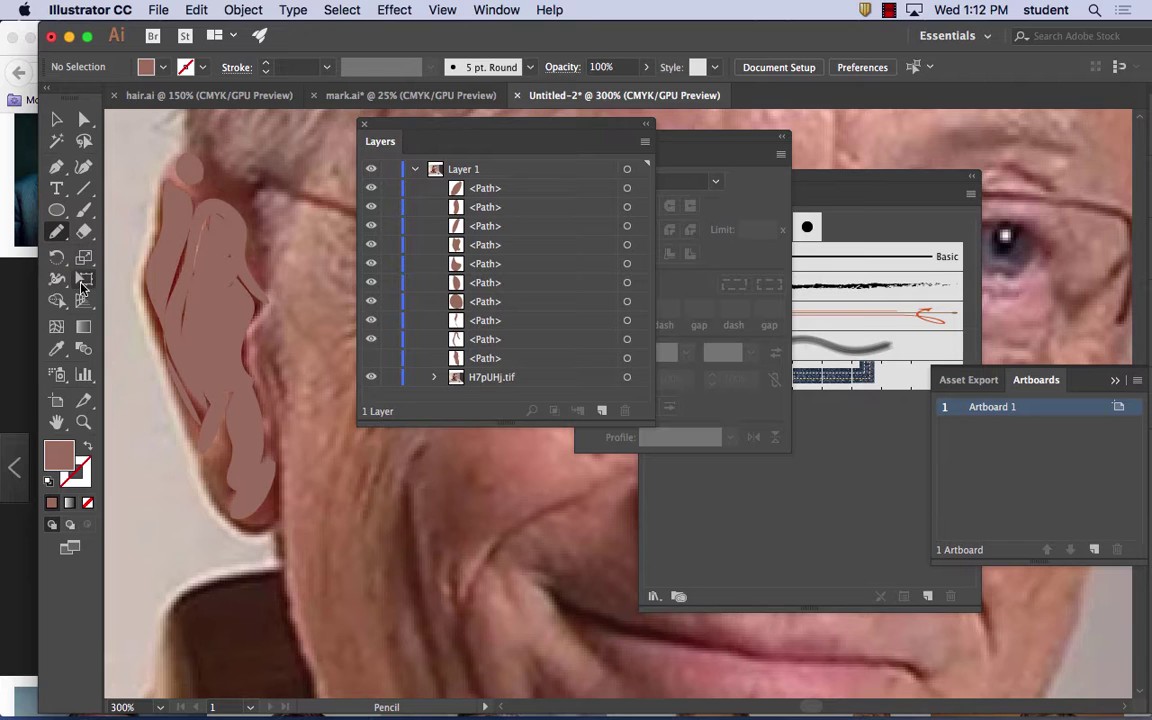
pyautogui.click(56, 119)
pyautogui.click(197, 175)
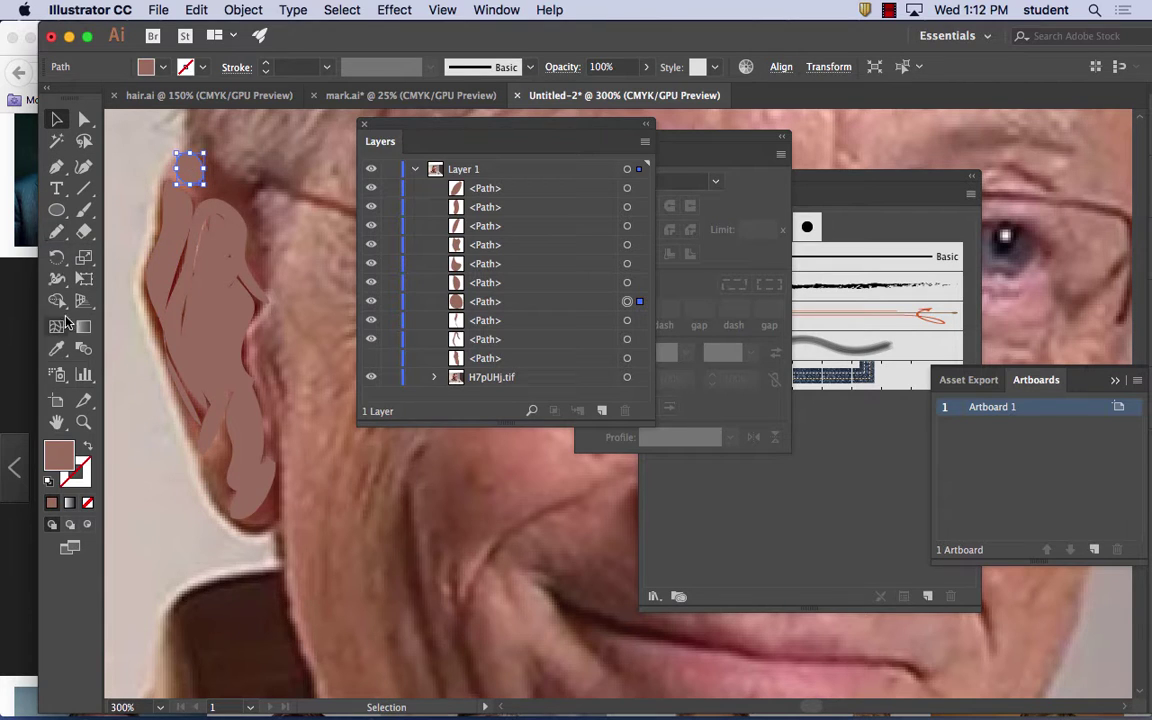
pyautogui.click(56, 348)
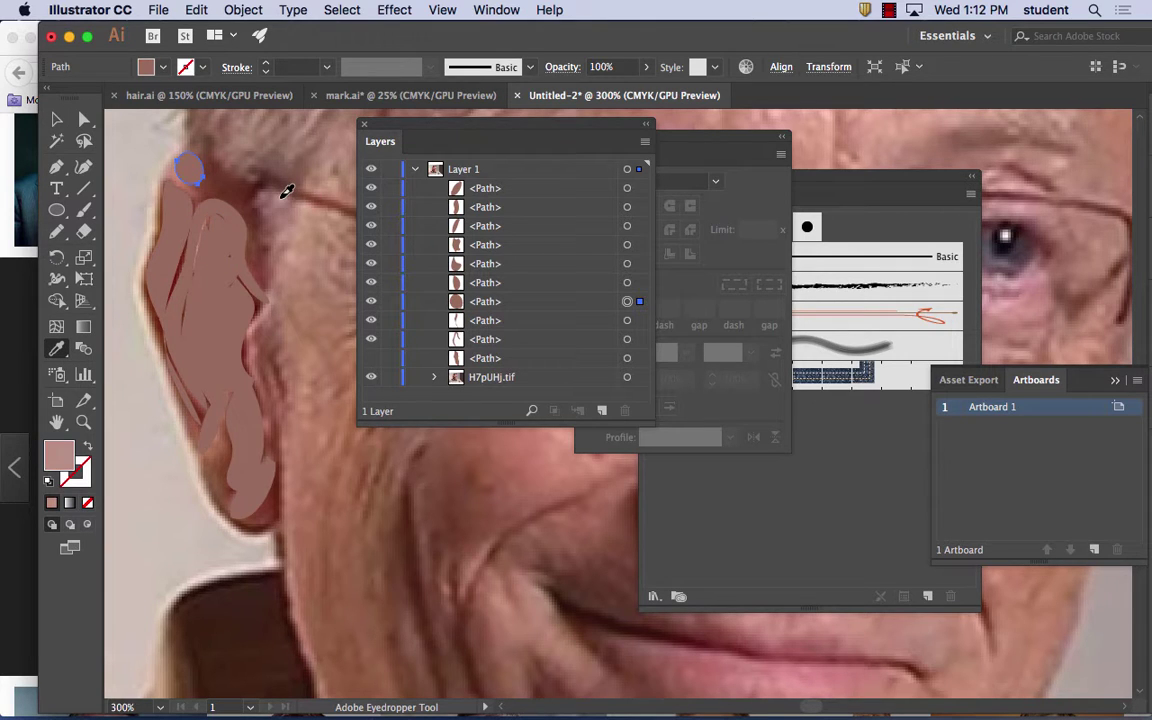
pyautogui.click(262, 176)
pyautogui.click(57, 119)
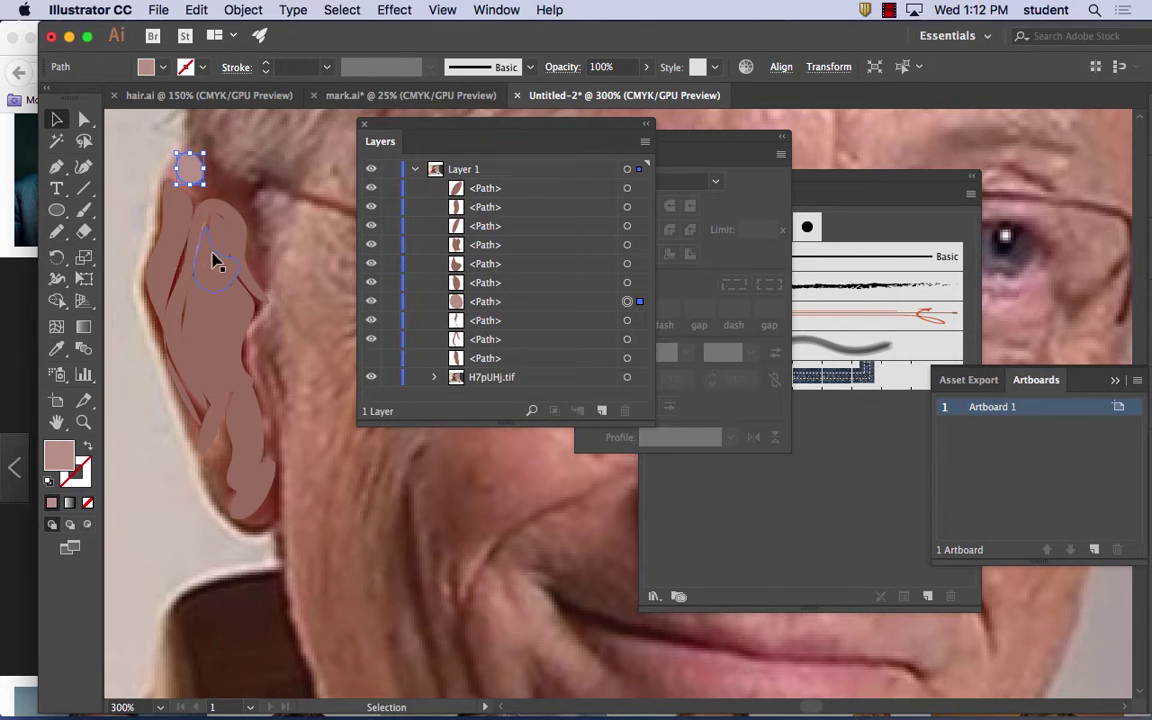
# - Hide all the traced ear shapes, toggle the lowest two paths to compare them, and leave only the inner ridge shape shown
pyautogui.click(220, 242)
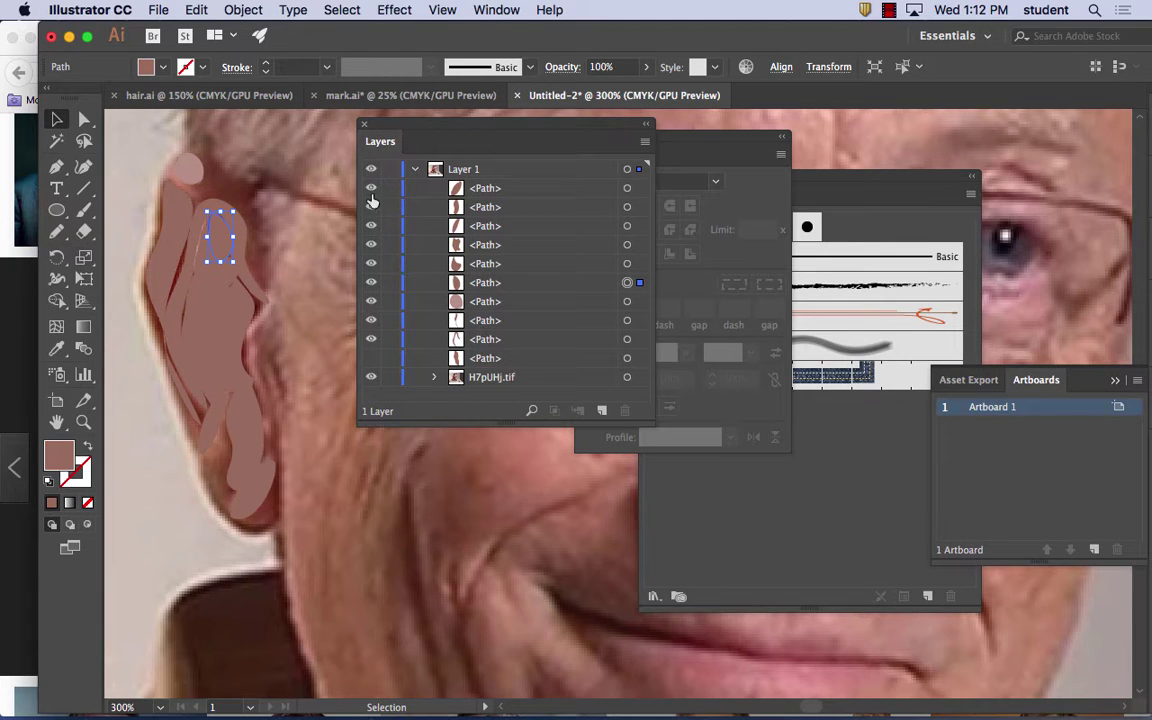
pyautogui.moveTo(371, 188); pyautogui.dragTo(371, 358)
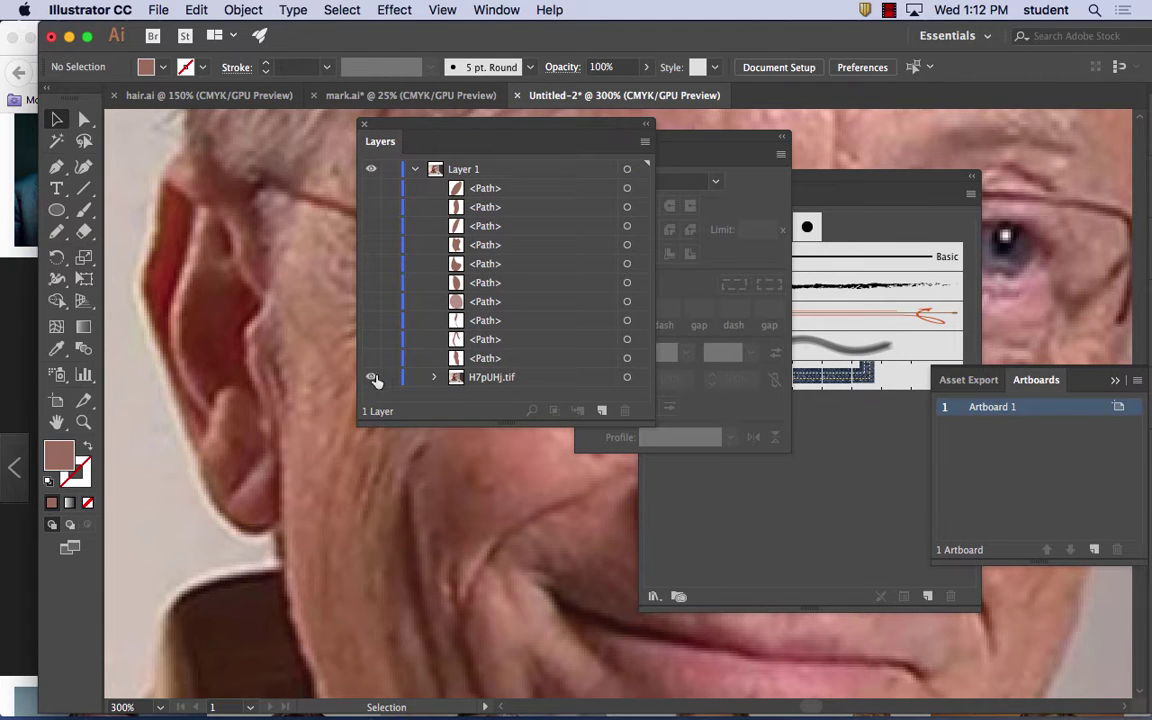
pyautogui.click(371, 358)
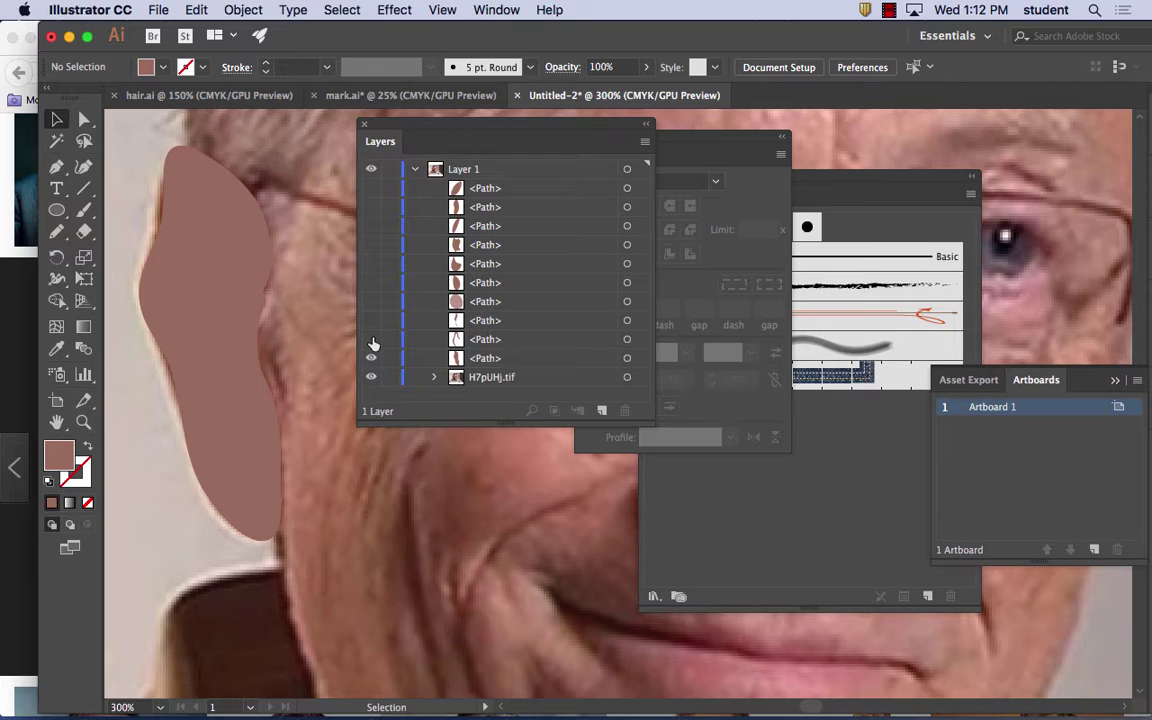
pyautogui.click(371, 357)
pyautogui.click(371, 341)
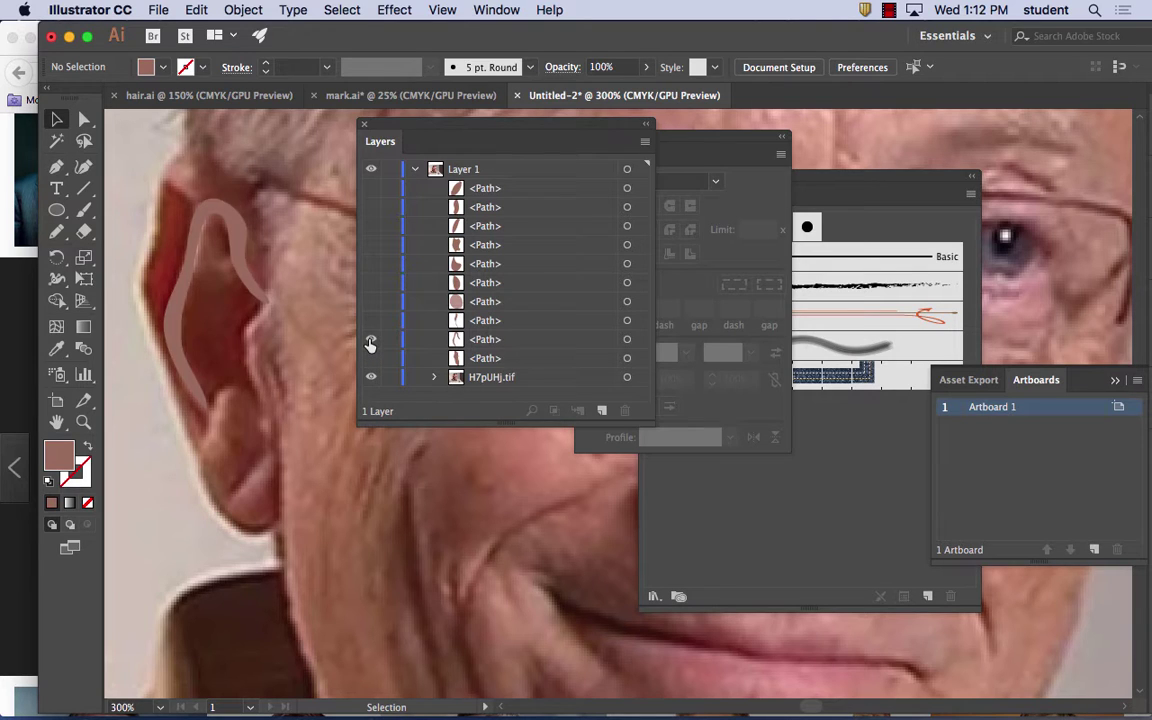
pyautogui.click(371, 341)
pyautogui.click(371, 340)
# - Recolour the inner ear ridge shape with a lighter skin tone sampled from the cheek beside the ear
pyautogui.click(240, 260)
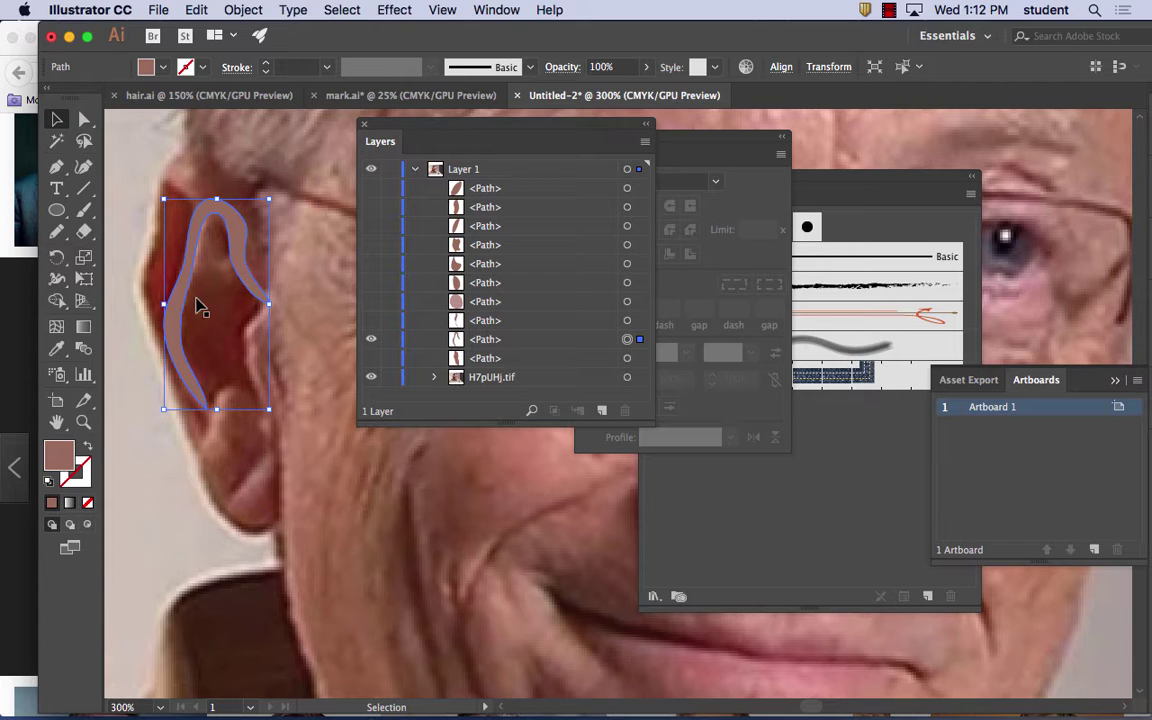
pyautogui.click(56, 348)
pyautogui.click(297, 251)
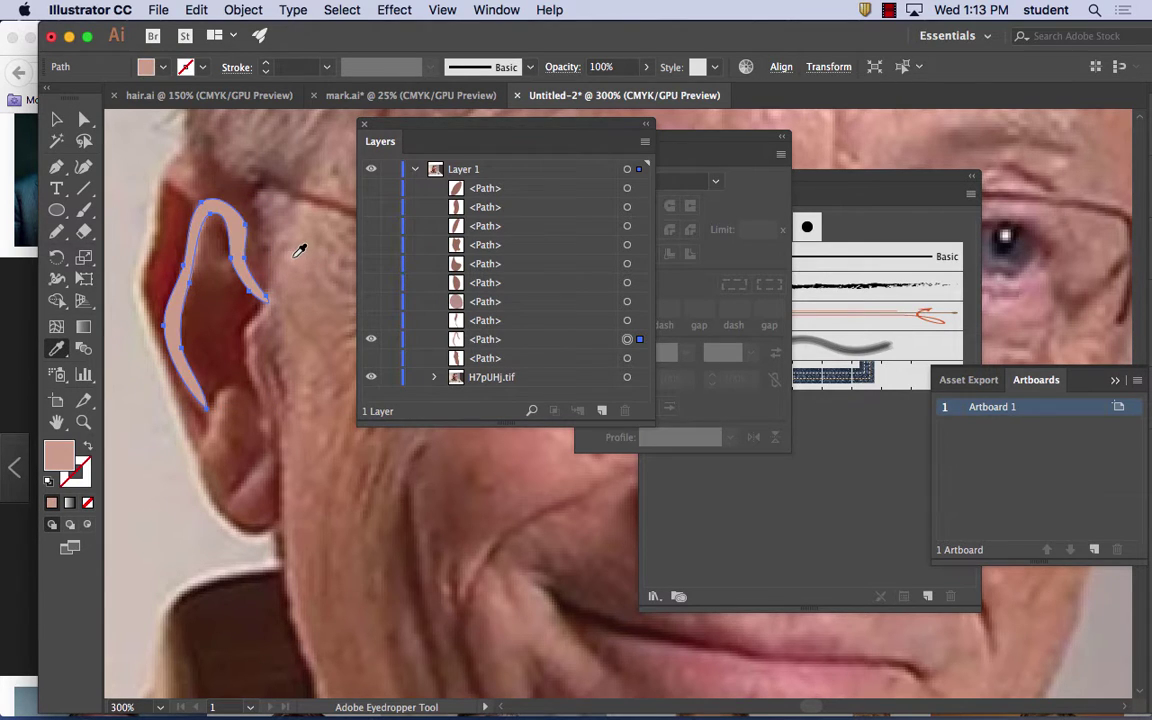
pyautogui.press('v')
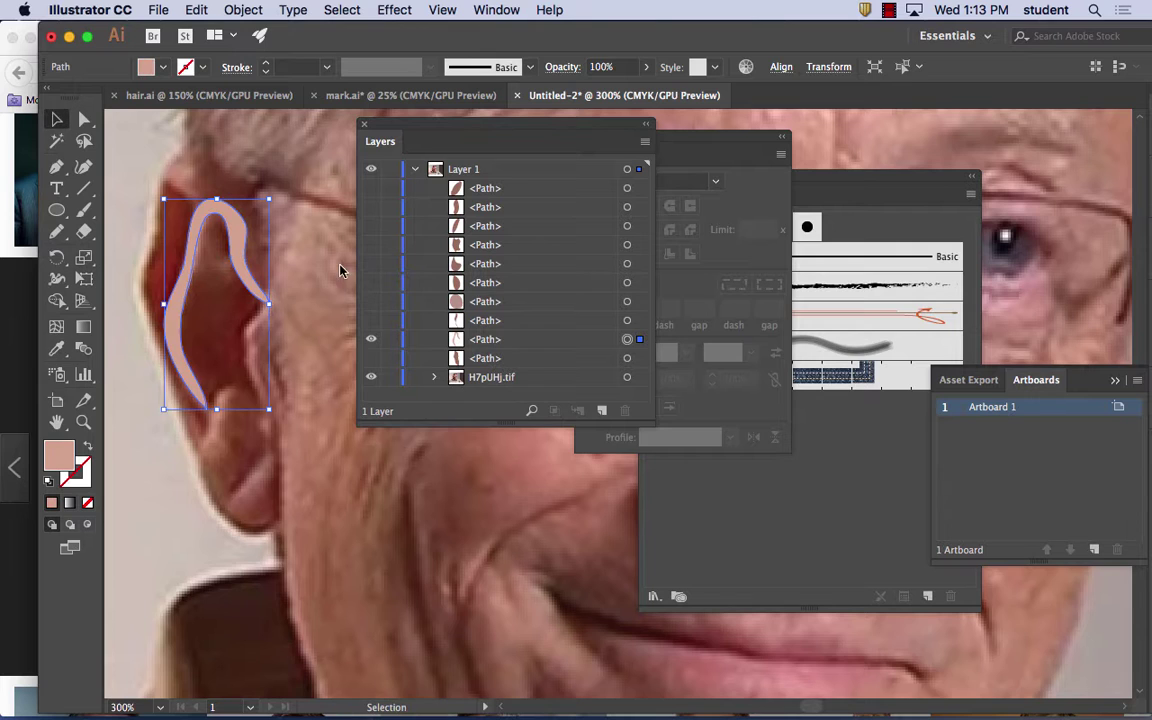
# - Show the ear's outer rim shape and recolour it with a dark red sampled from the inner ear
pyautogui.click(370, 324)
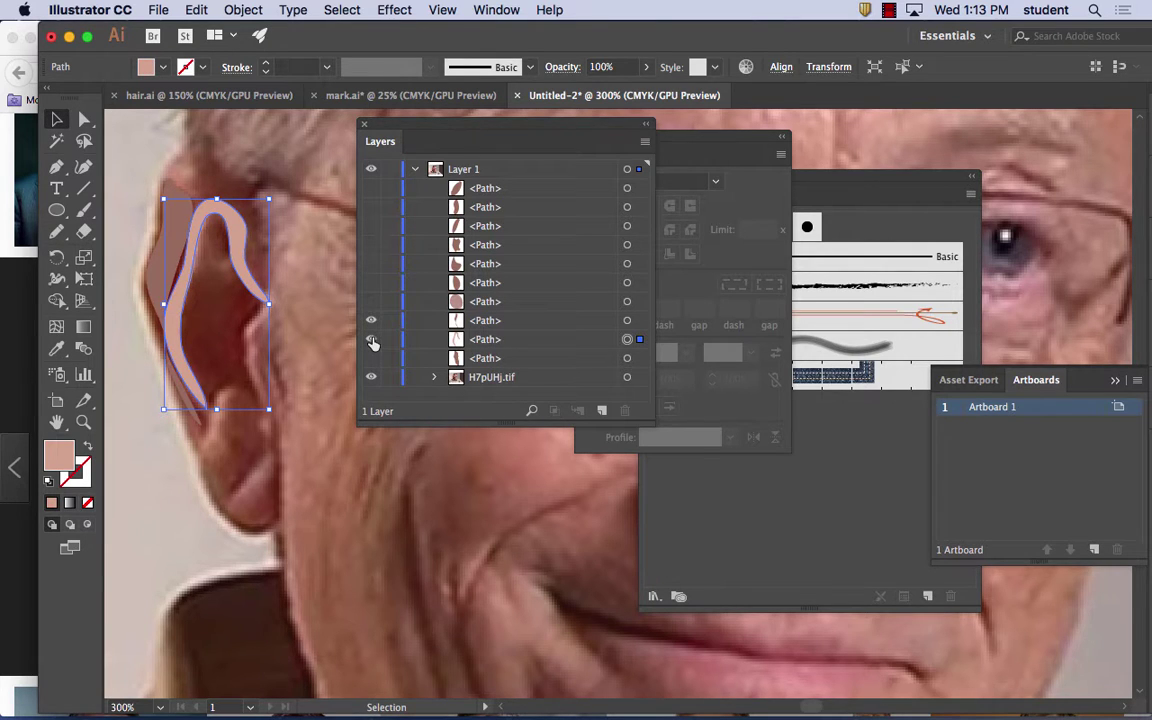
pyautogui.click(371, 324)
pyautogui.click(371, 324)
pyautogui.click(371, 324)
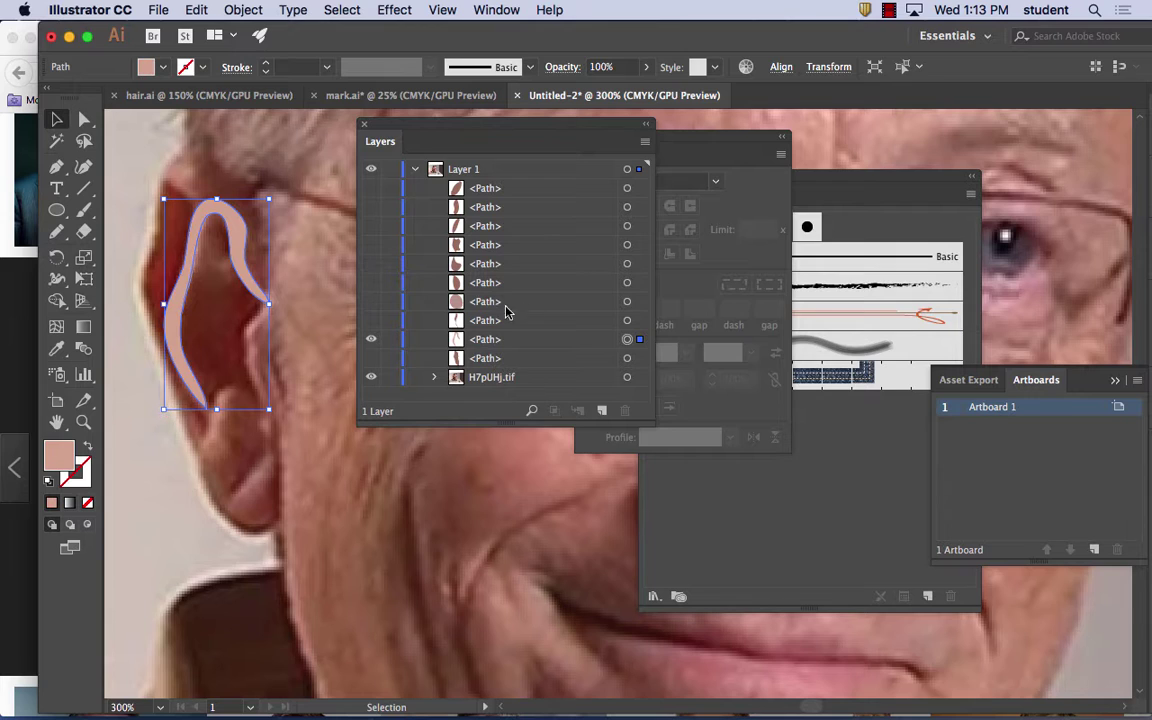
pyautogui.click(371, 324)
pyautogui.click(158, 215)
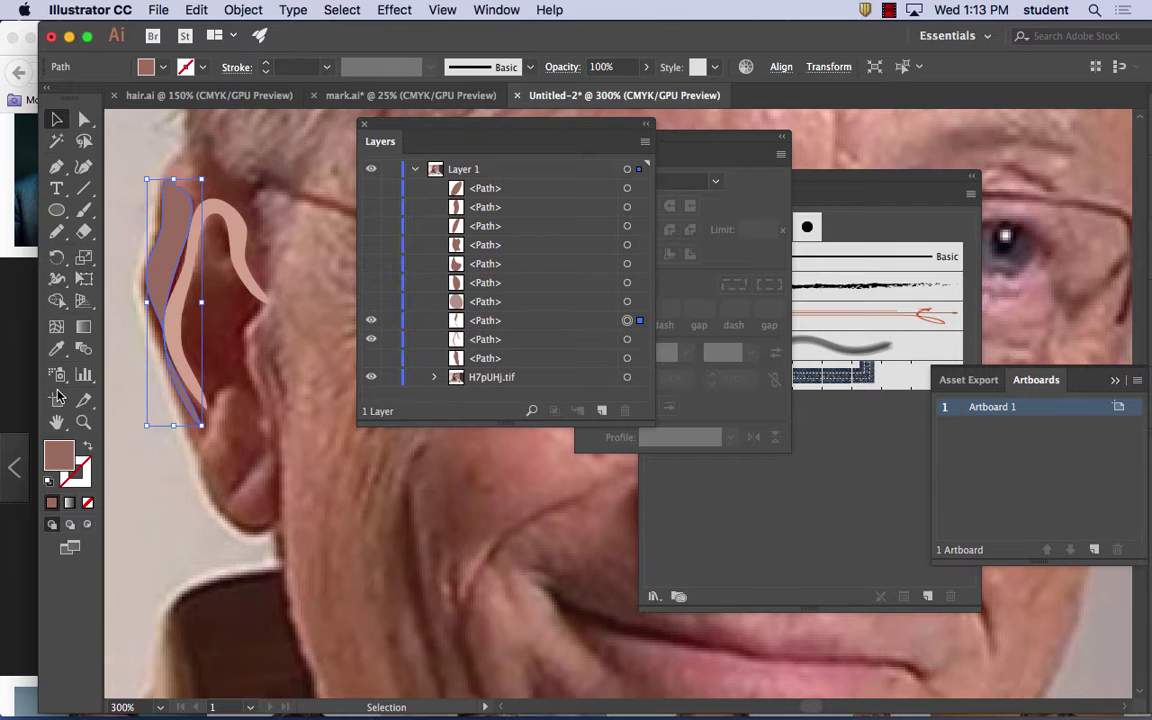
pyautogui.click(56, 349)
pyautogui.click(248, 317)
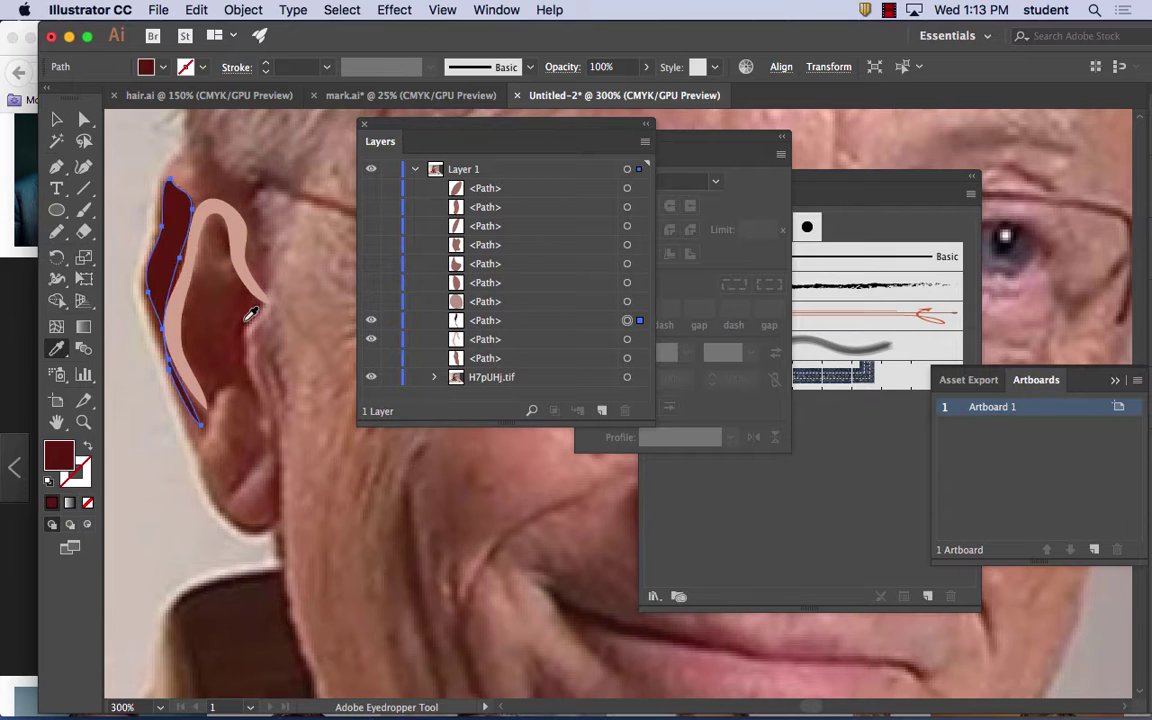
pyautogui.click(56, 119)
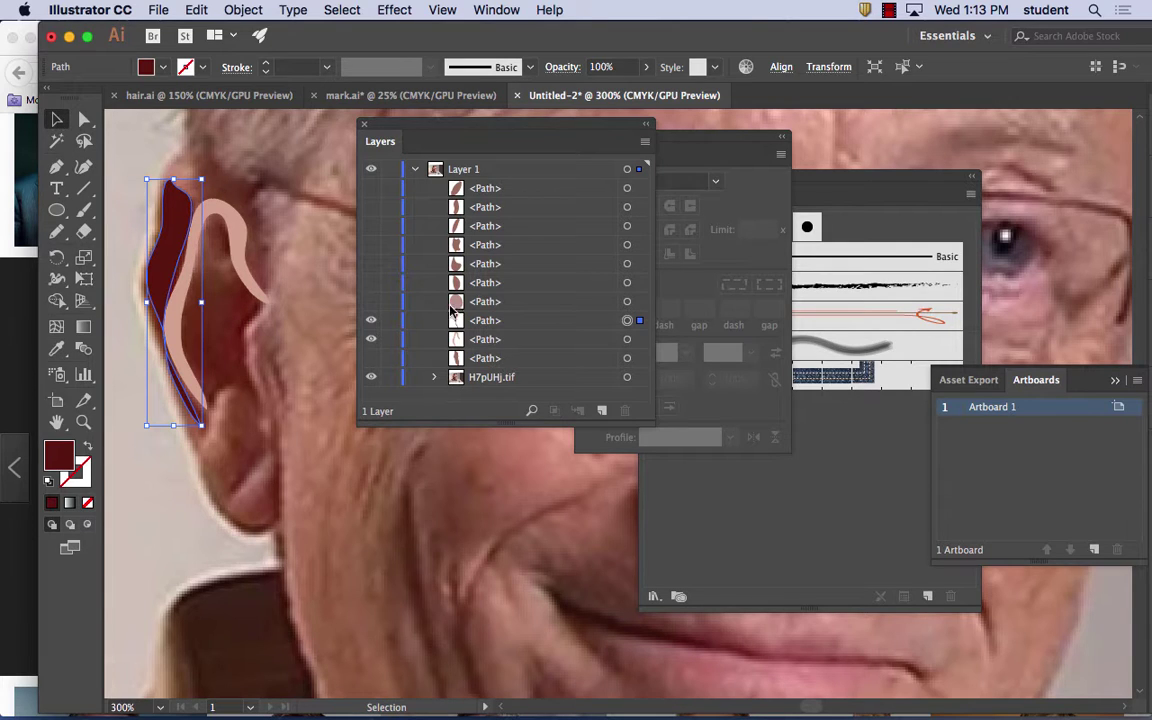
# - Show the small round shape at the top of the ear, hide the inner ridge shape, and resample the round shape's skin tone
pyautogui.click(371, 301)
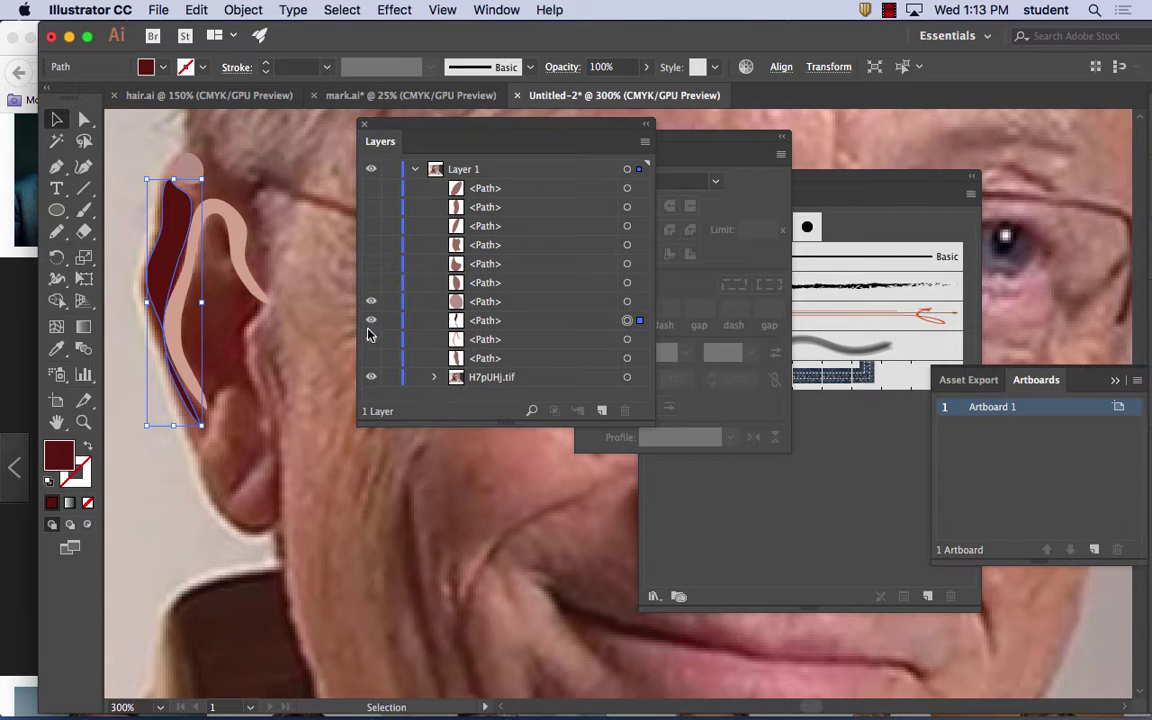
pyautogui.click(371, 340)
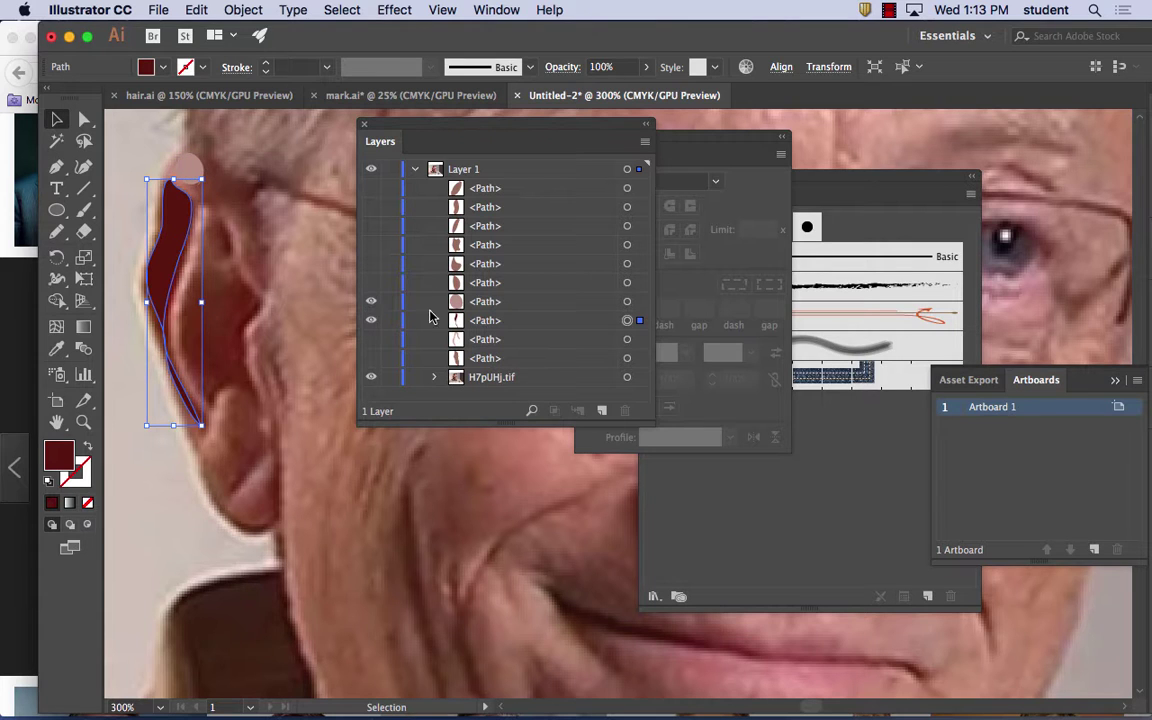
pyautogui.click(494, 308)
pyautogui.click(627, 301)
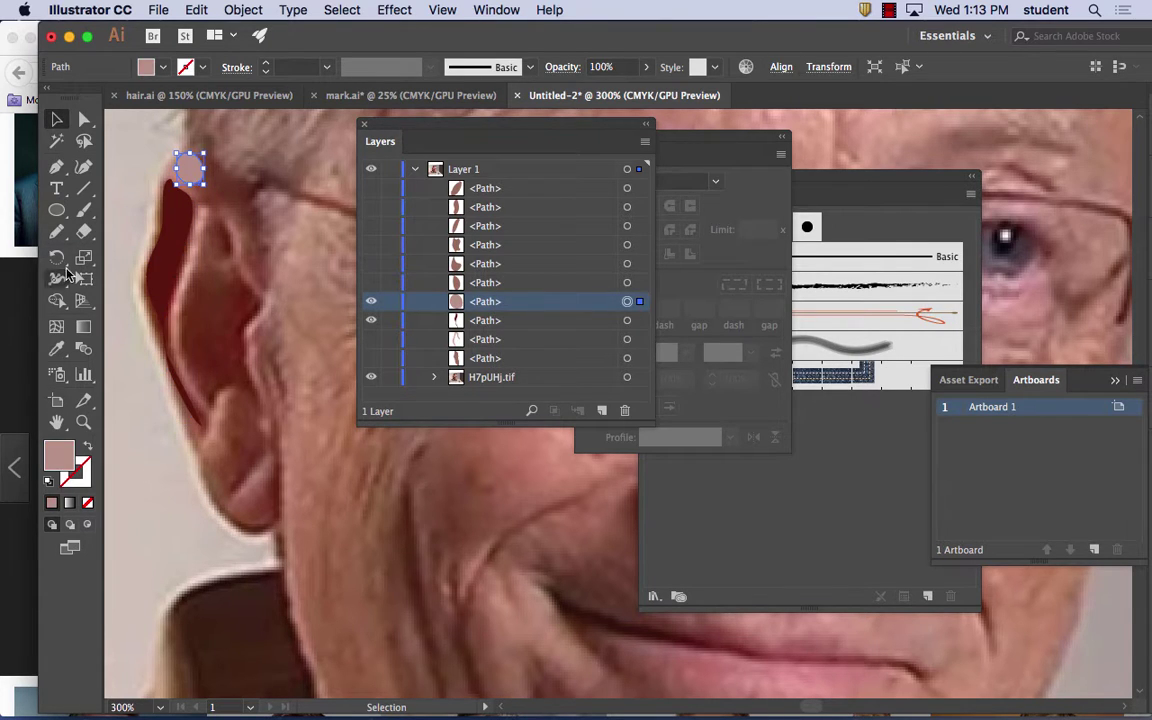
pyautogui.click(58, 347)
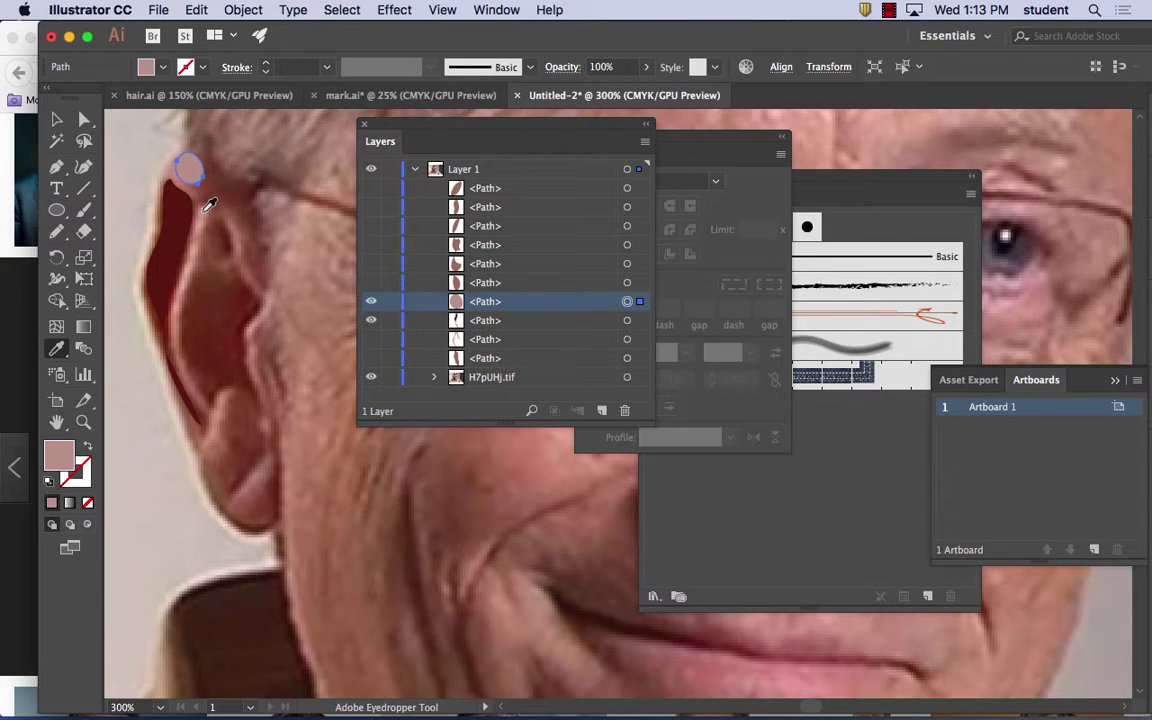
# - Show the small oval shape in the upper inner ear and recolour it with a dark red sampled from the ear hollow
pyautogui.click(371, 283)
pyautogui.click(369, 312)
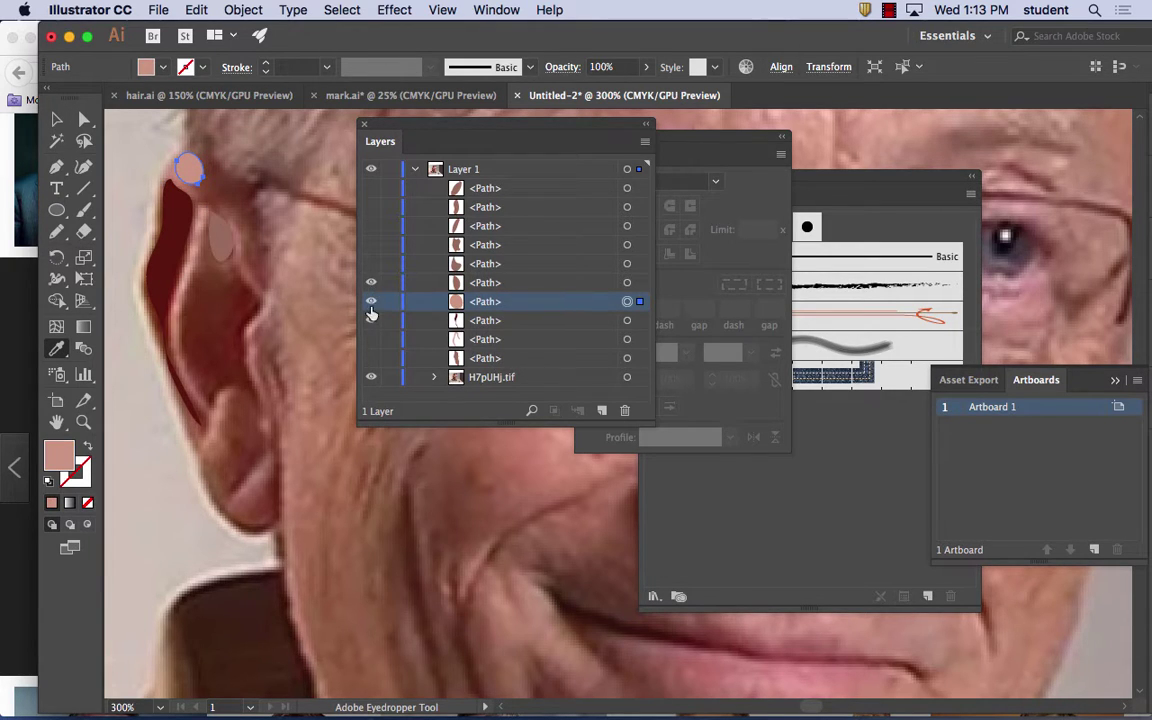
pyautogui.click(627, 283)
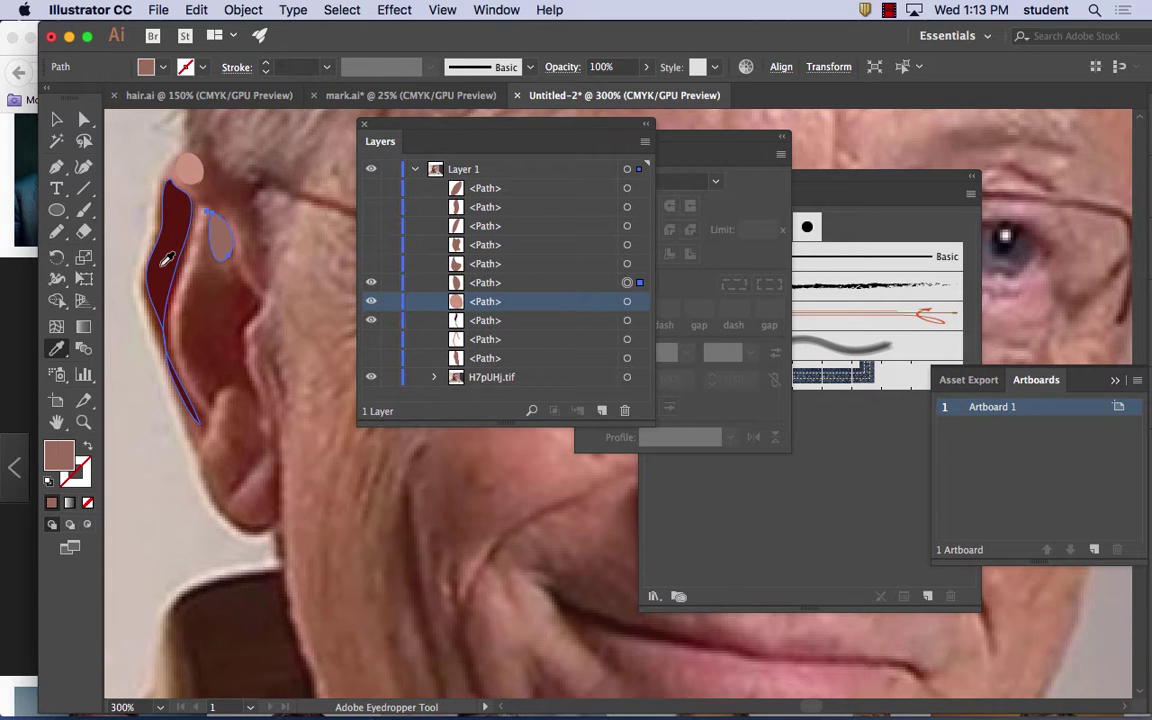
pyautogui.click(238, 305)
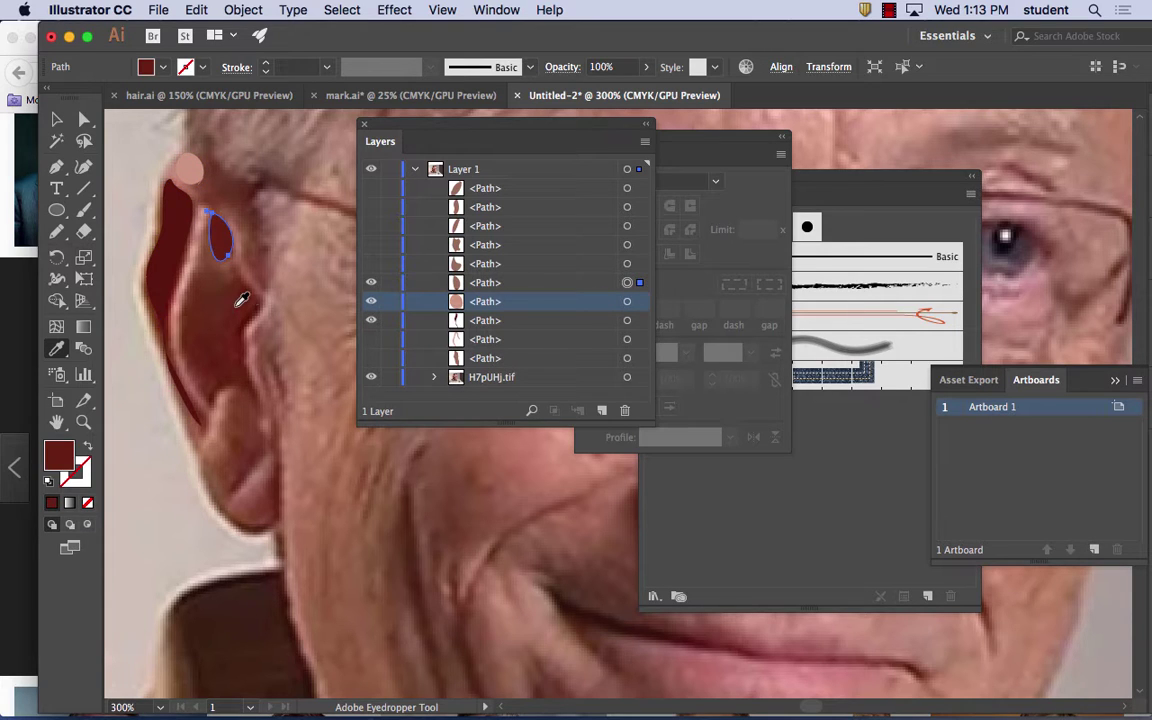
# - Show the curved shape just below the dark oval and recolour it with a reddish brown sampled from the inner ear
pyautogui.click(370, 264)
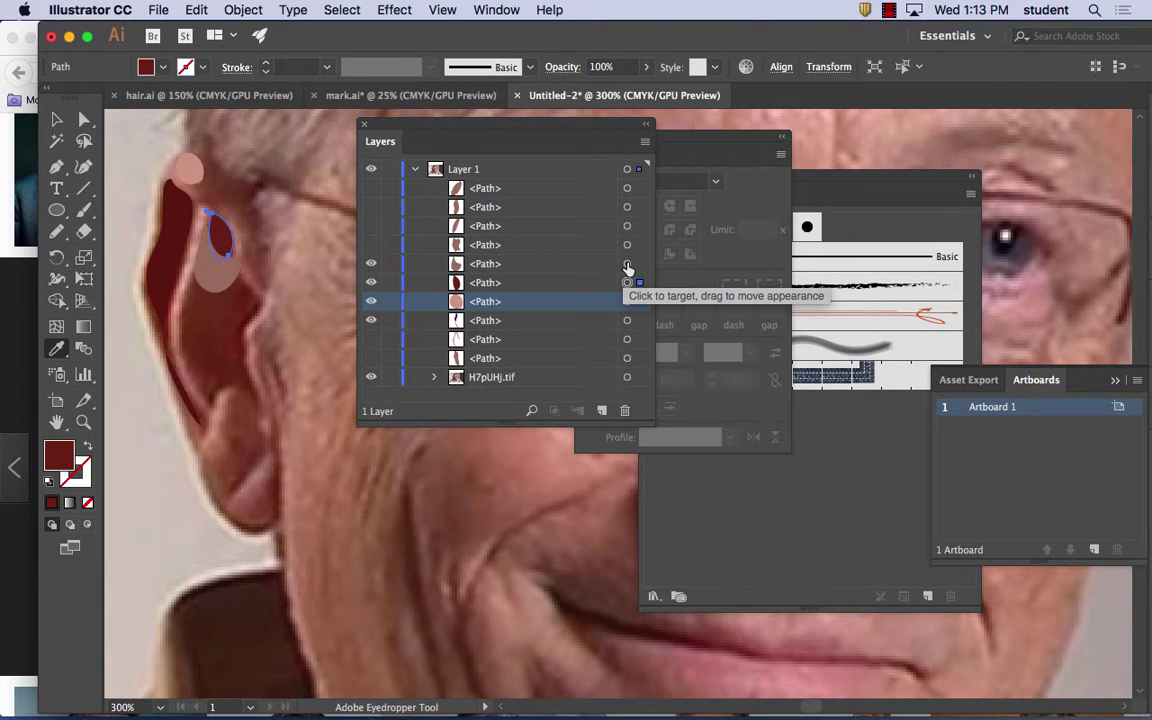
pyautogui.click(370, 264)
pyautogui.click(370, 264)
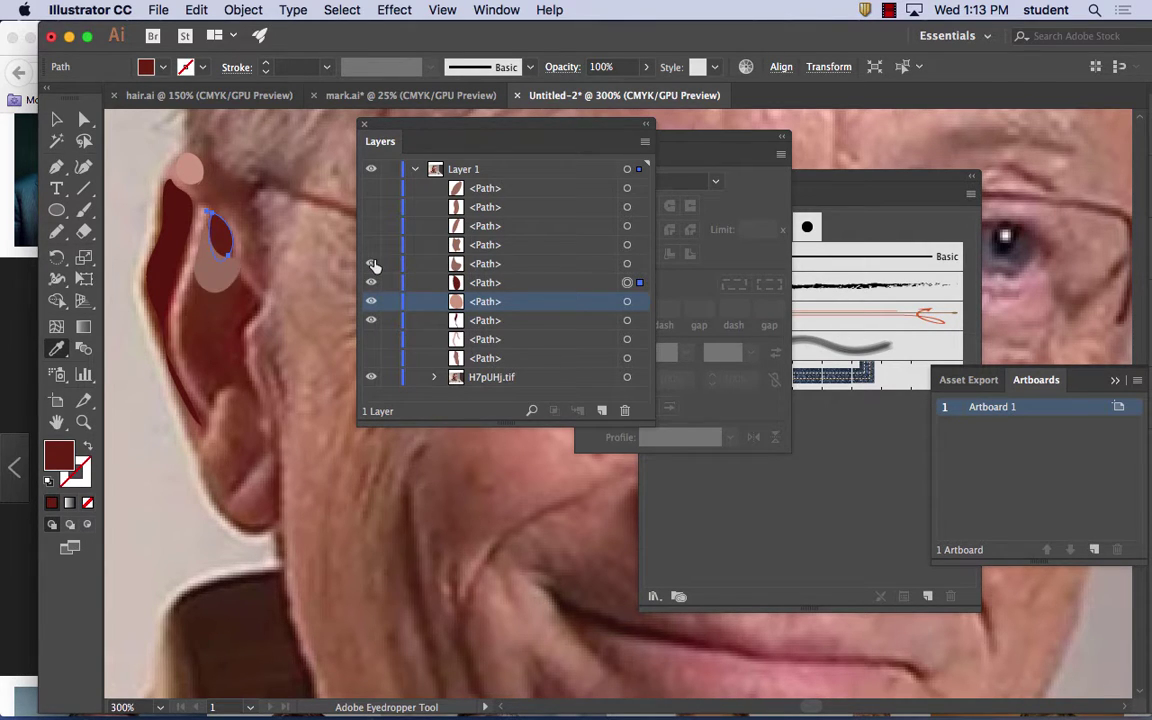
pyautogui.click(370, 264)
pyautogui.click(371, 264)
pyautogui.click(628, 265)
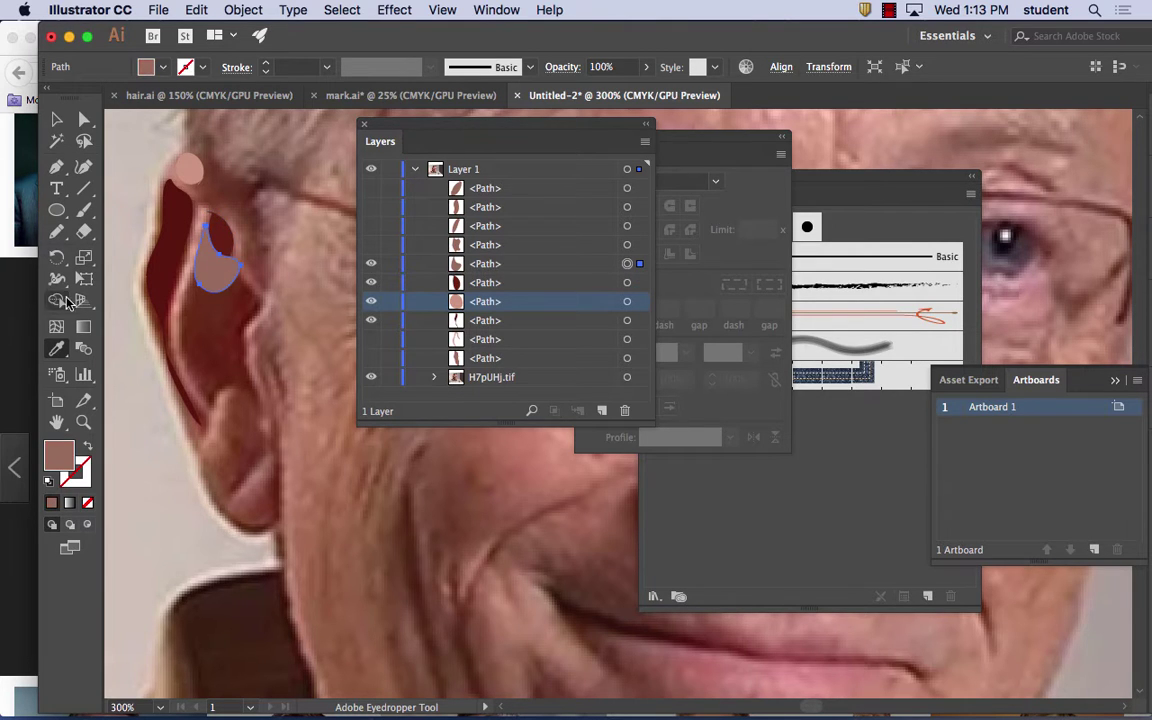
pyautogui.click(190, 340)
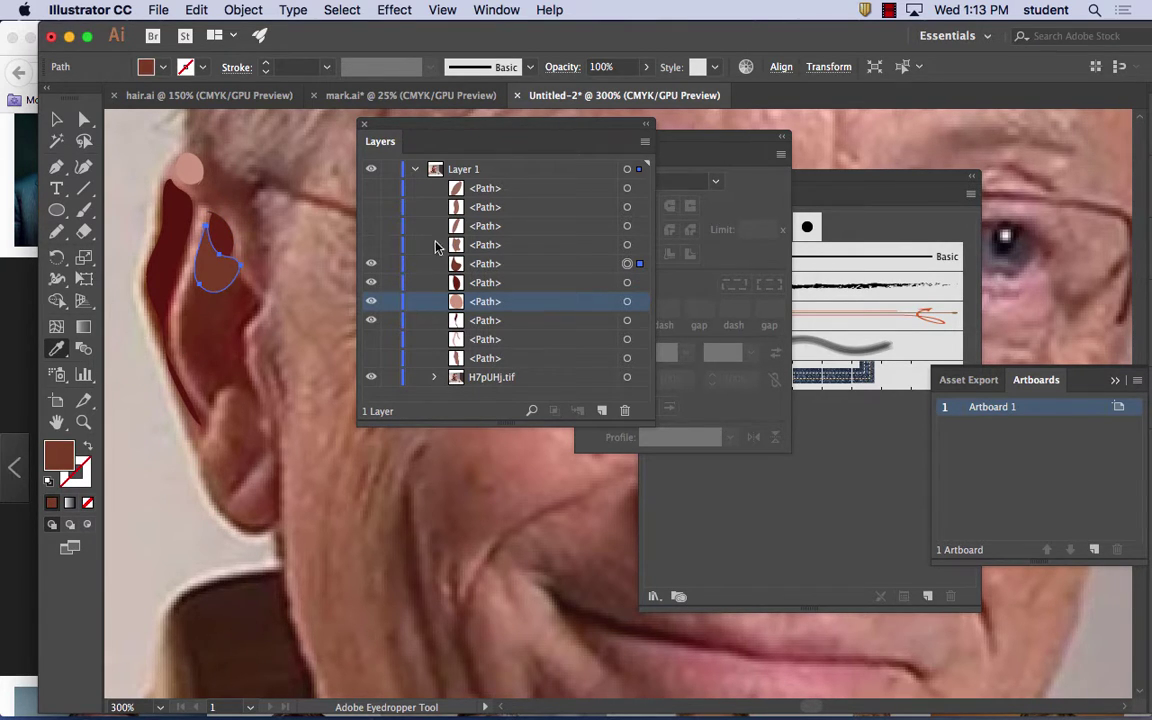
# - Show the large ear hollow shape and recolour it with a dark red-brown sampled where the earlobe meets the cheek
pyautogui.click(371, 245)
pyautogui.click(628, 245)
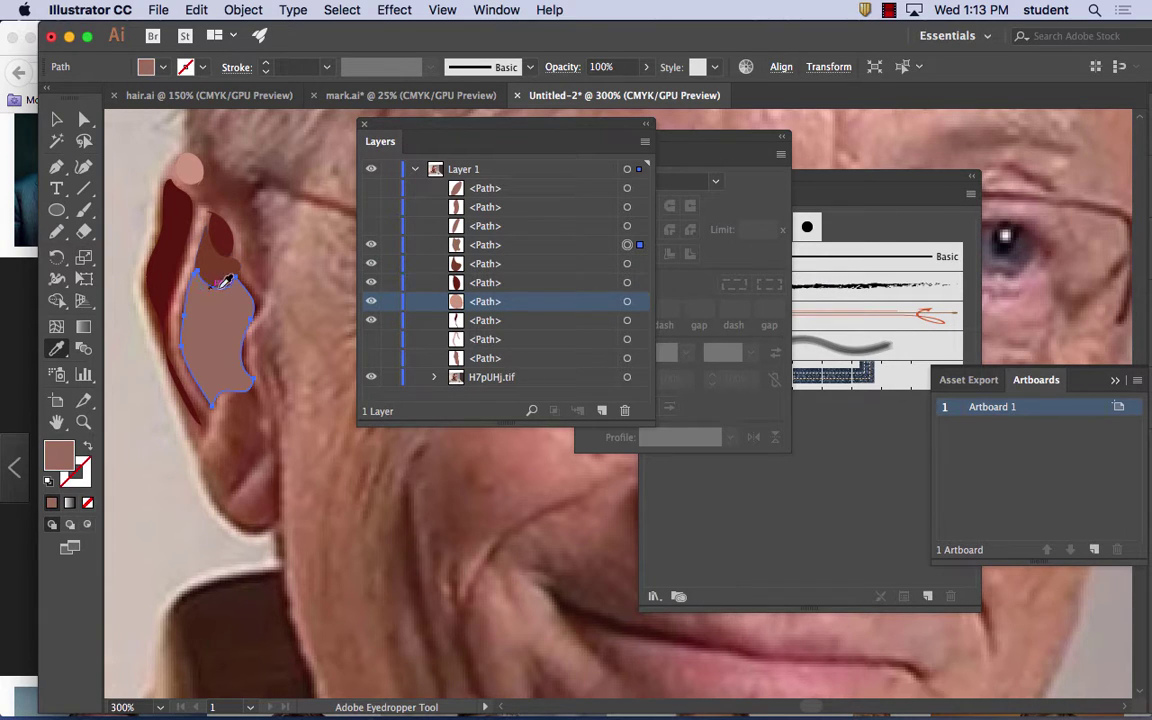
pyautogui.click(283, 478)
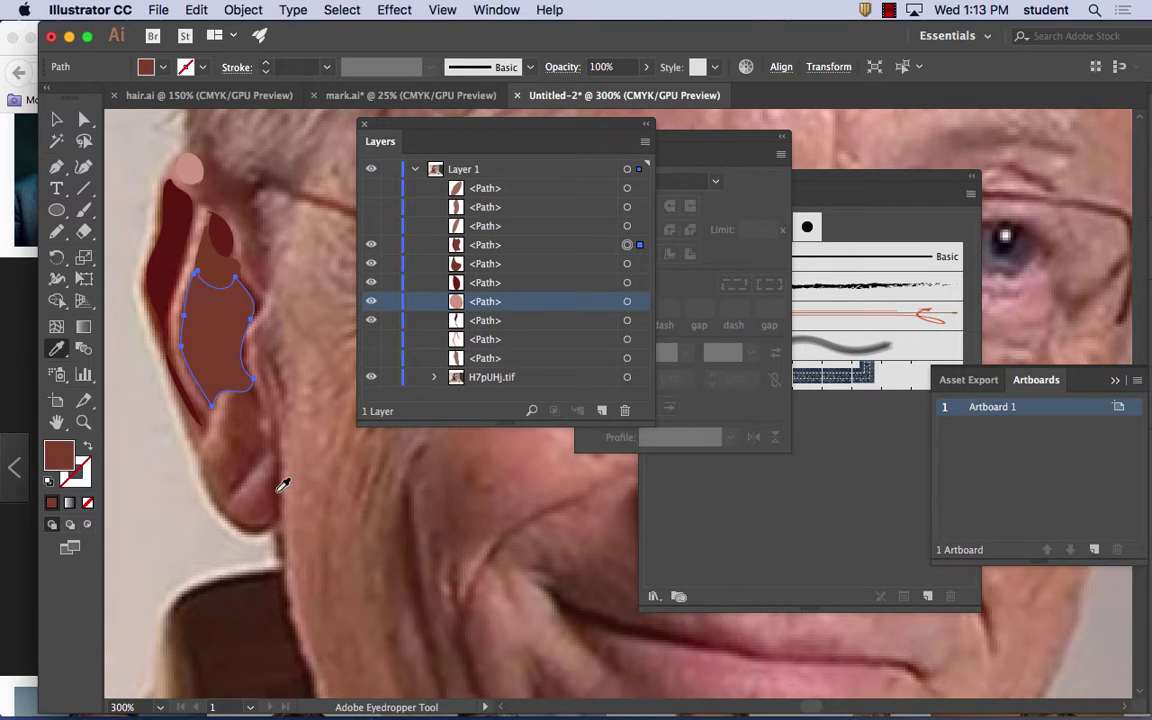
pyautogui.click(285, 484)
pyautogui.click(287, 483)
pyautogui.click(284, 485)
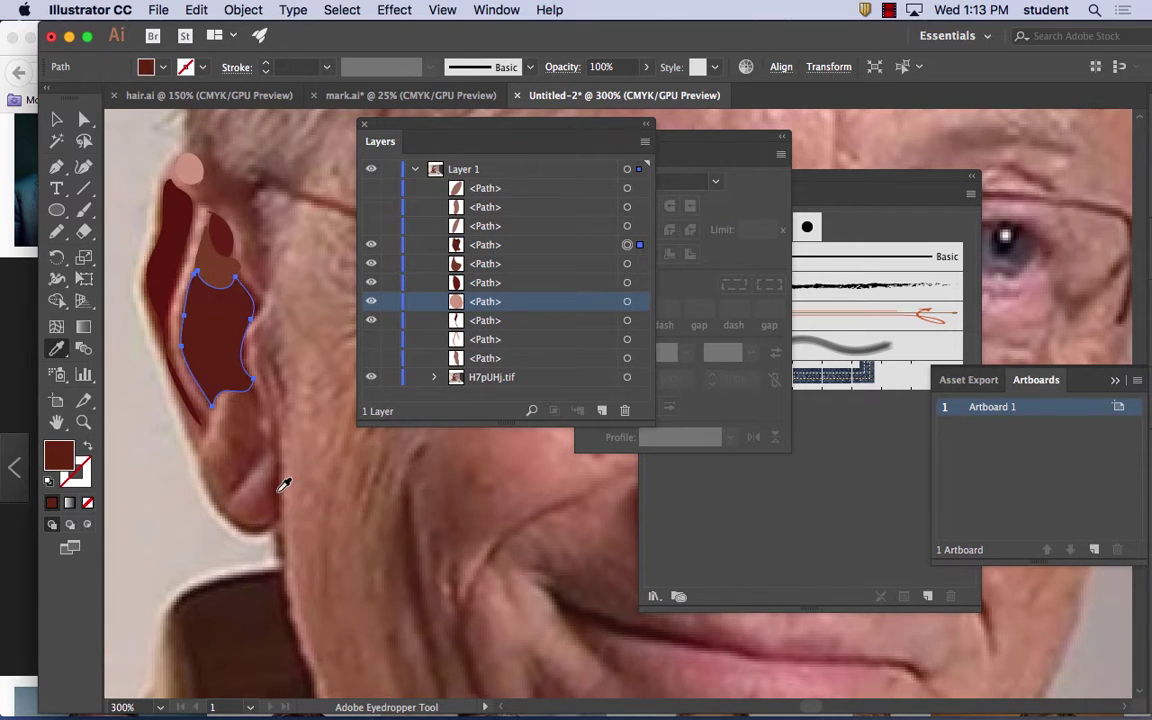
pyautogui.click(284, 484)
pyautogui.click(284, 484)
# - Show the narrow shape below the ear hollow and recolour it with a light pink sampled from the earlobe's lower edge
pyautogui.click(371, 232)
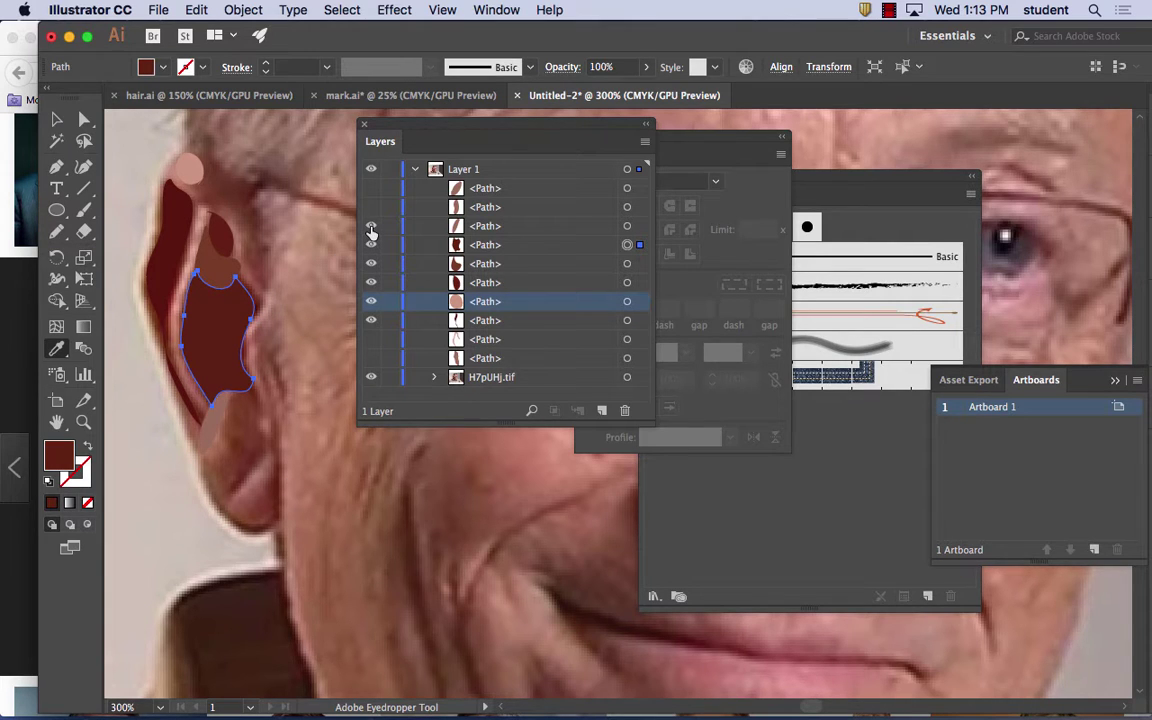
pyautogui.click(627, 226)
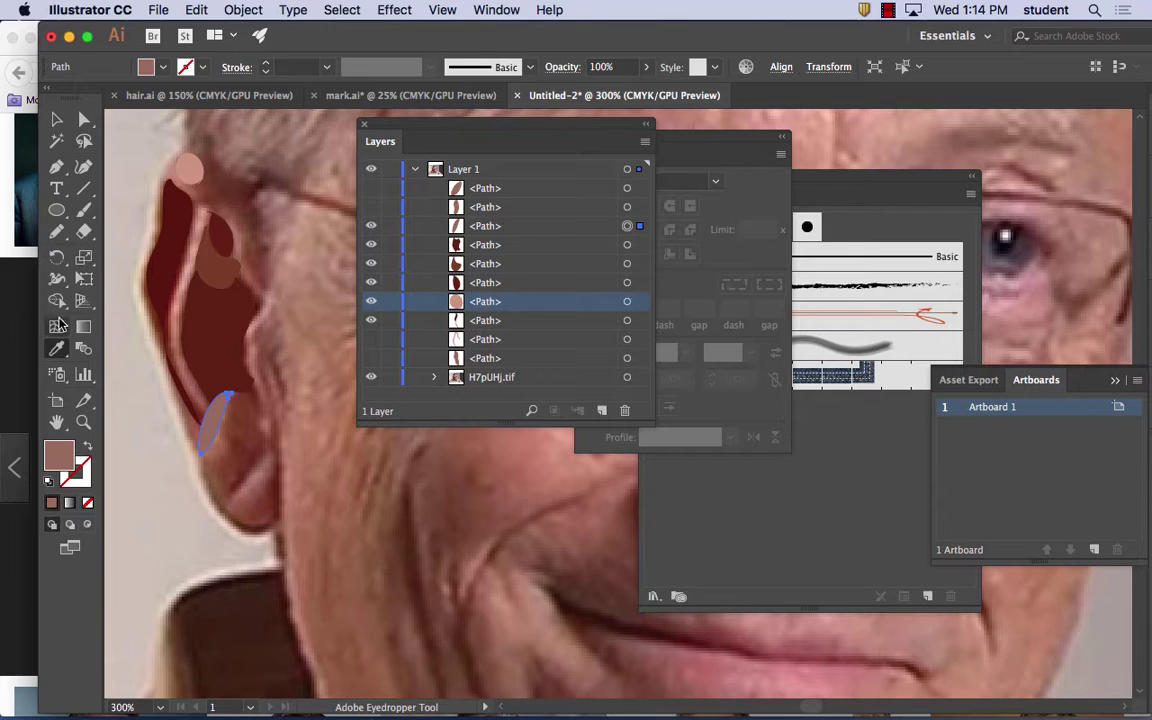
pyautogui.click(270, 534)
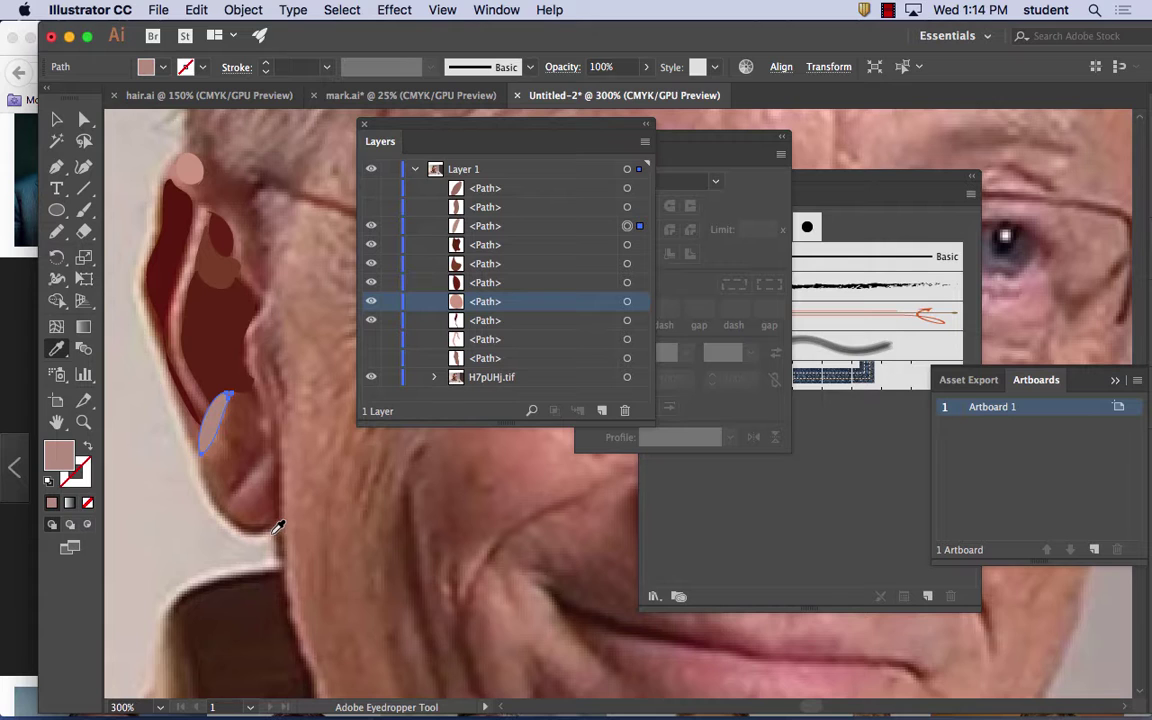
pyautogui.click(272, 532)
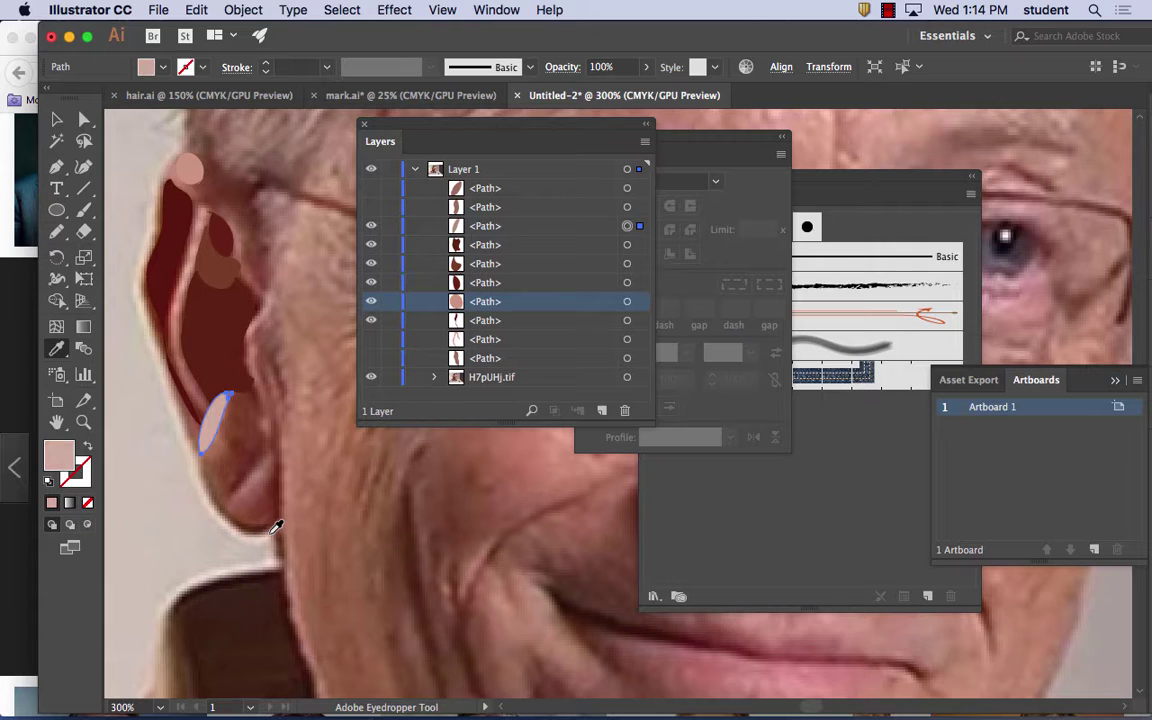
# - Show the long curved shape above the earlobe and recolour it with a dark brown-red sampled between the upper ear and the temple
pyautogui.click(371, 207)
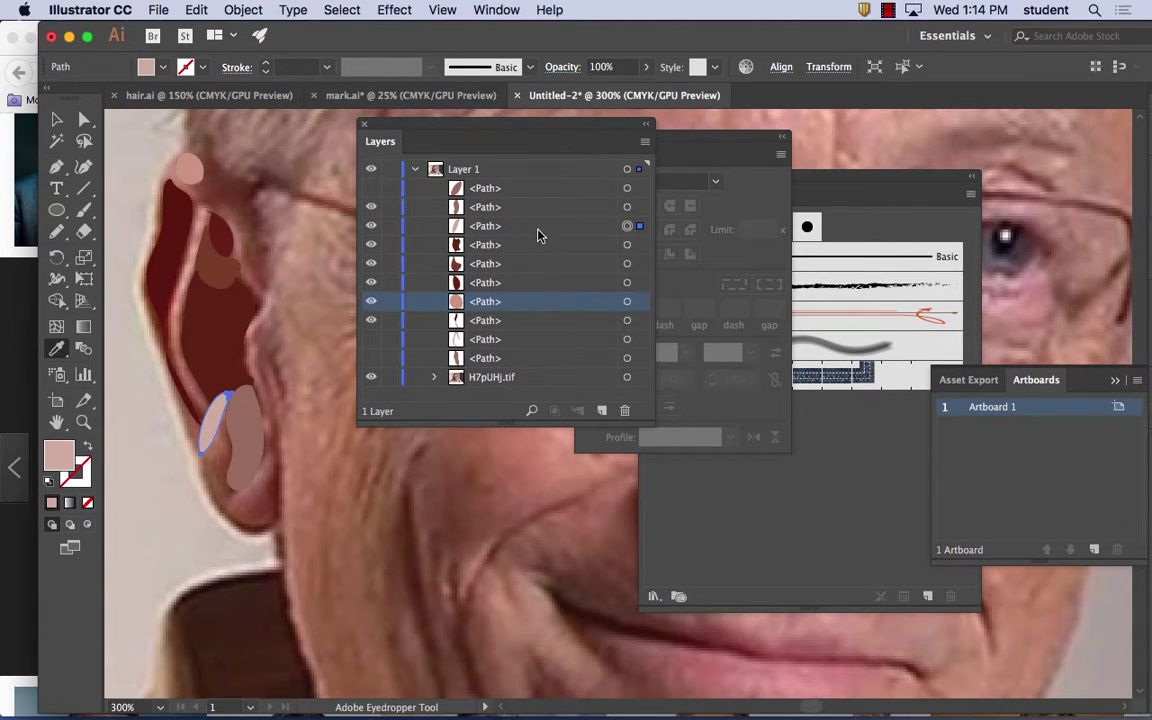
pyautogui.click(627, 207)
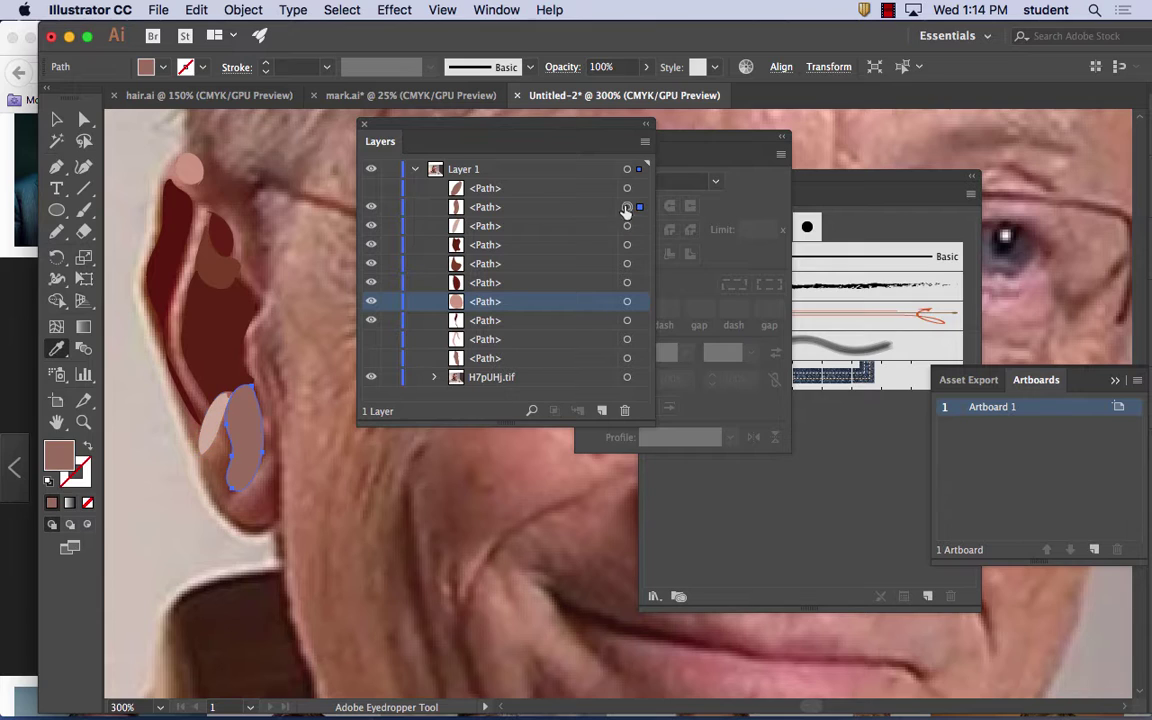
pyautogui.click(255, 232)
pyautogui.click(248, 190)
pyautogui.click(262, 220)
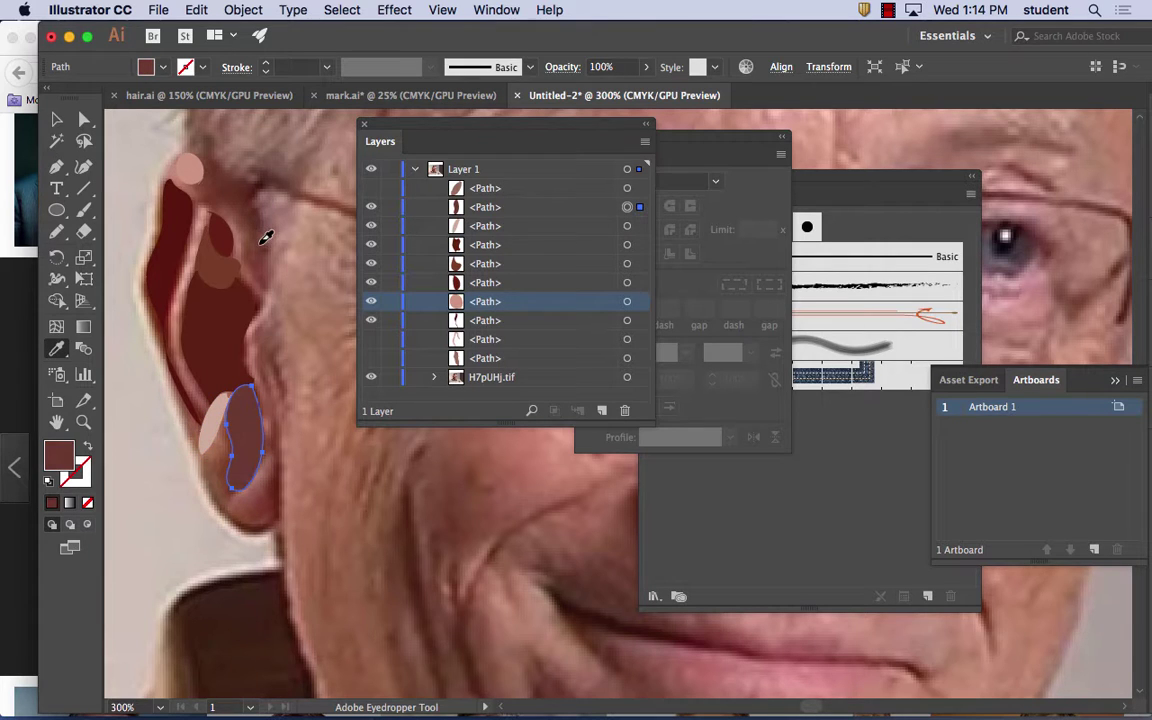
pyautogui.click(262, 235)
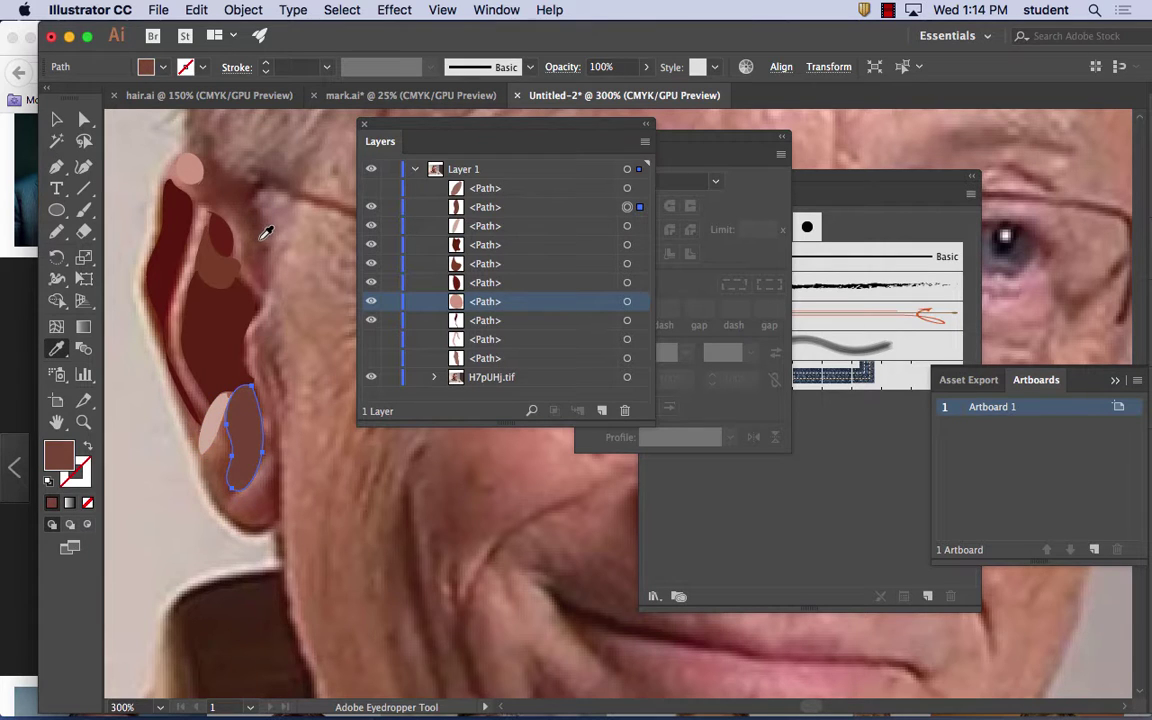
pyautogui.click(243, 188)
pyautogui.click(255, 190)
pyautogui.click(256, 191)
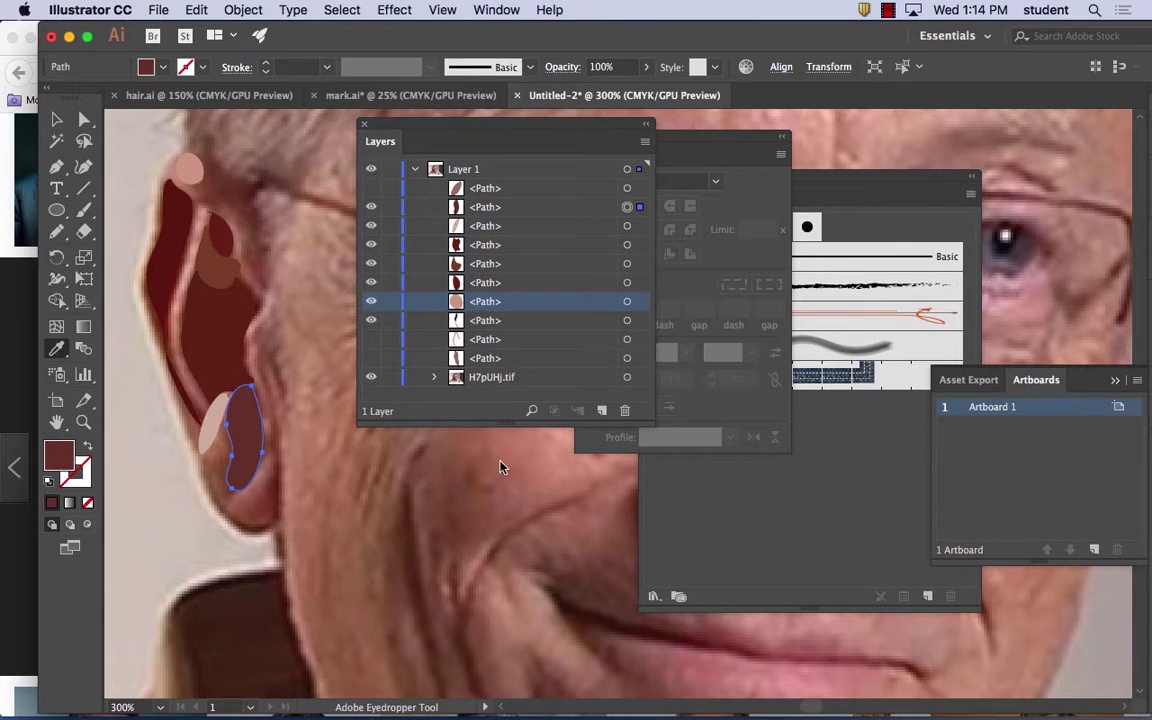
# - Show the earlobe shape, recolour it with a tan sampled from the cheek, and turn the two hidden ear paths back on
pyautogui.click(372, 189)
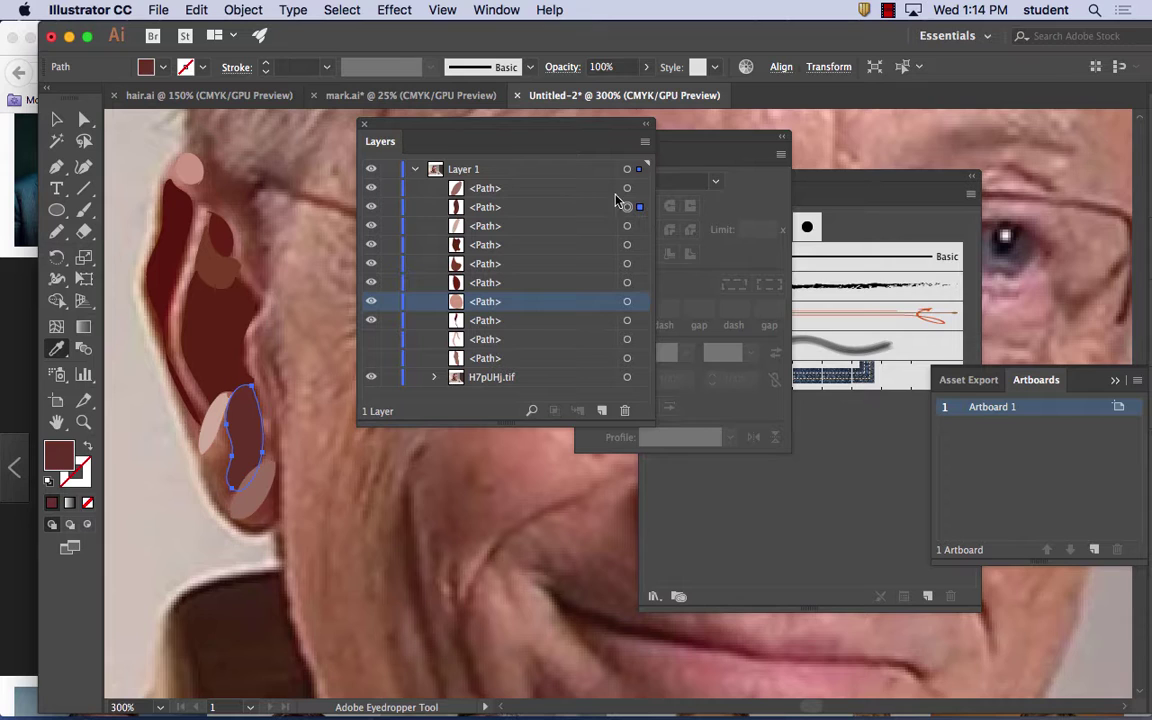
pyautogui.click(627, 190)
pyautogui.click(257, 450)
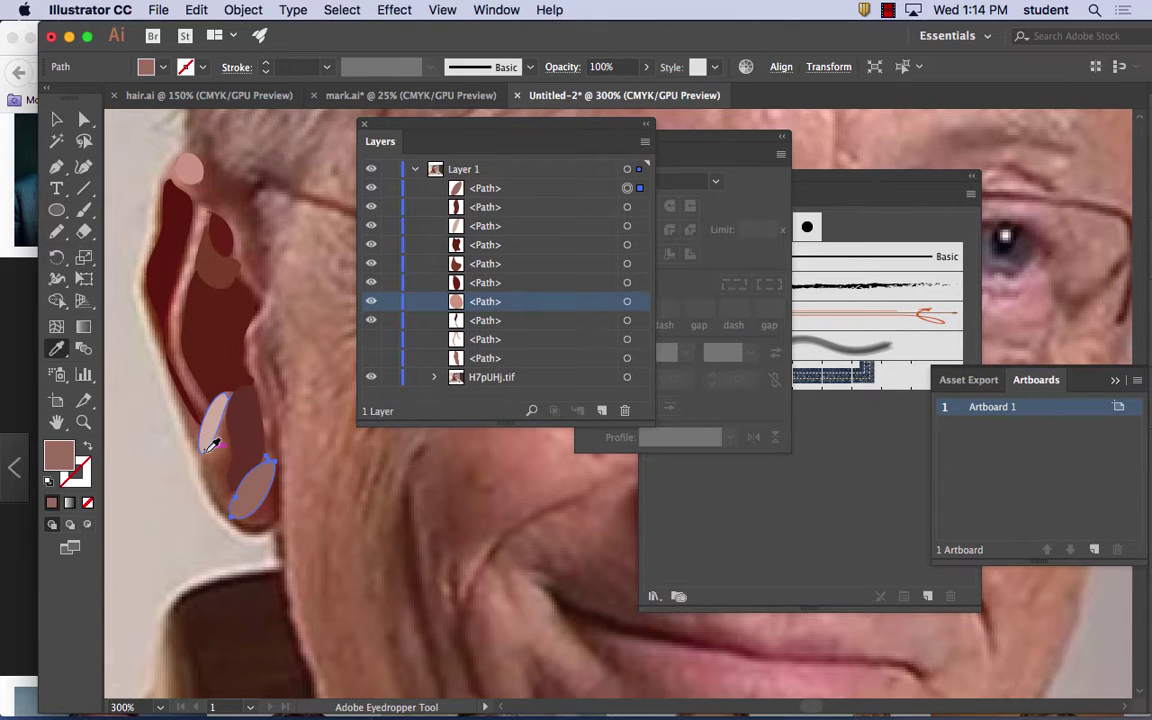
pyautogui.click(392, 501)
pyautogui.click(370, 517)
pyautogui.click(347, 471)
pyautogui.moveTo(371, 341); pyautogui.dragTo(371, 366)
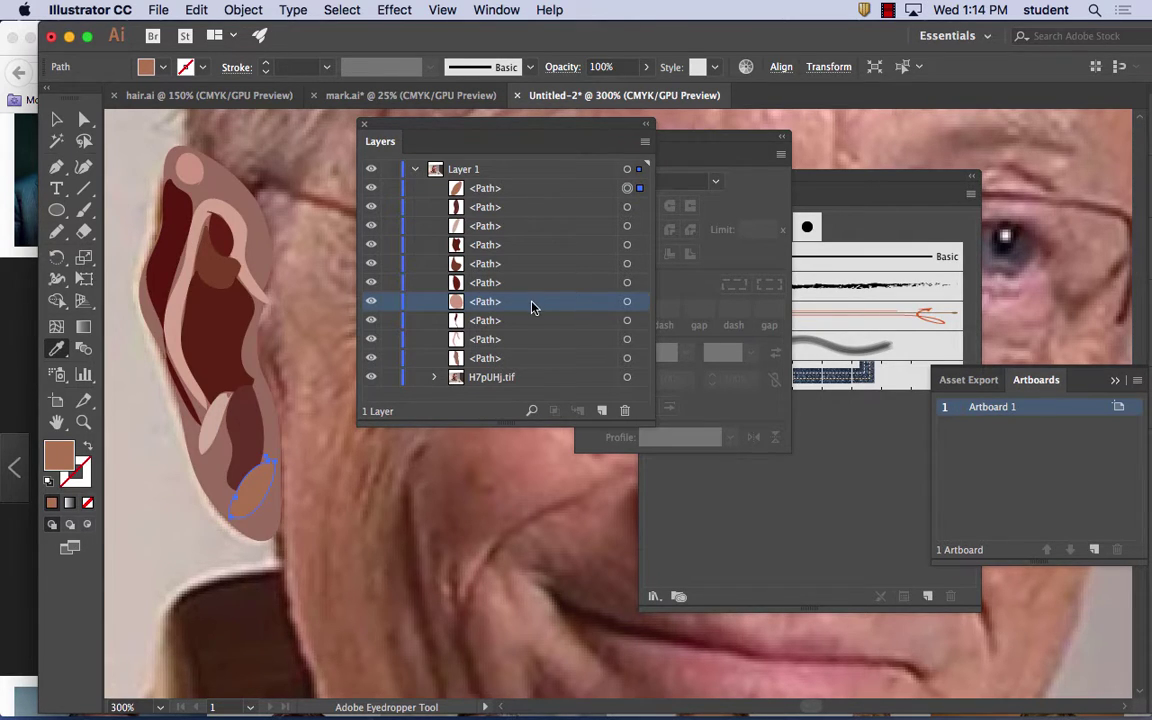
# - Move the embedded photo down and to the right, away from the traced ear shapes
pyautogui.click(57, 119)
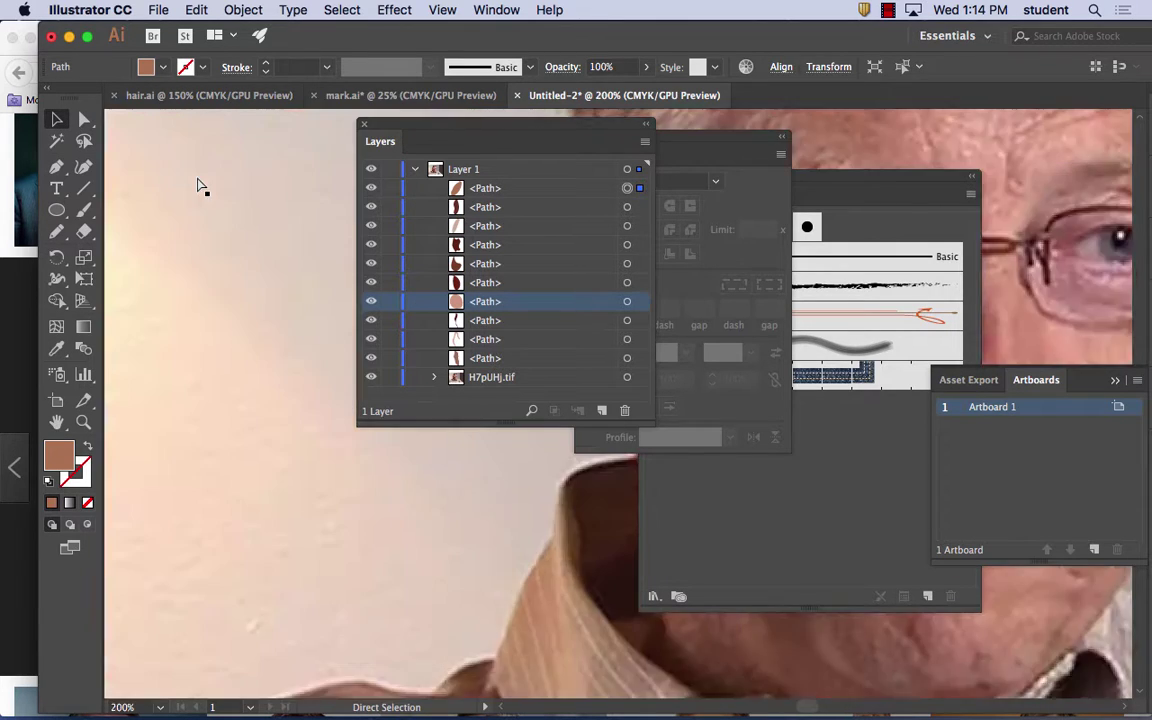
pyautogui.press('super+minus')
pyautogui.press('super+minus')
pyautogui.press('super+minus')
pyautogui.press('super+minus')
pyautogui.press('space')
pyautogui.moveTo(508, 523); pyautogui.dragTo(141, 473)
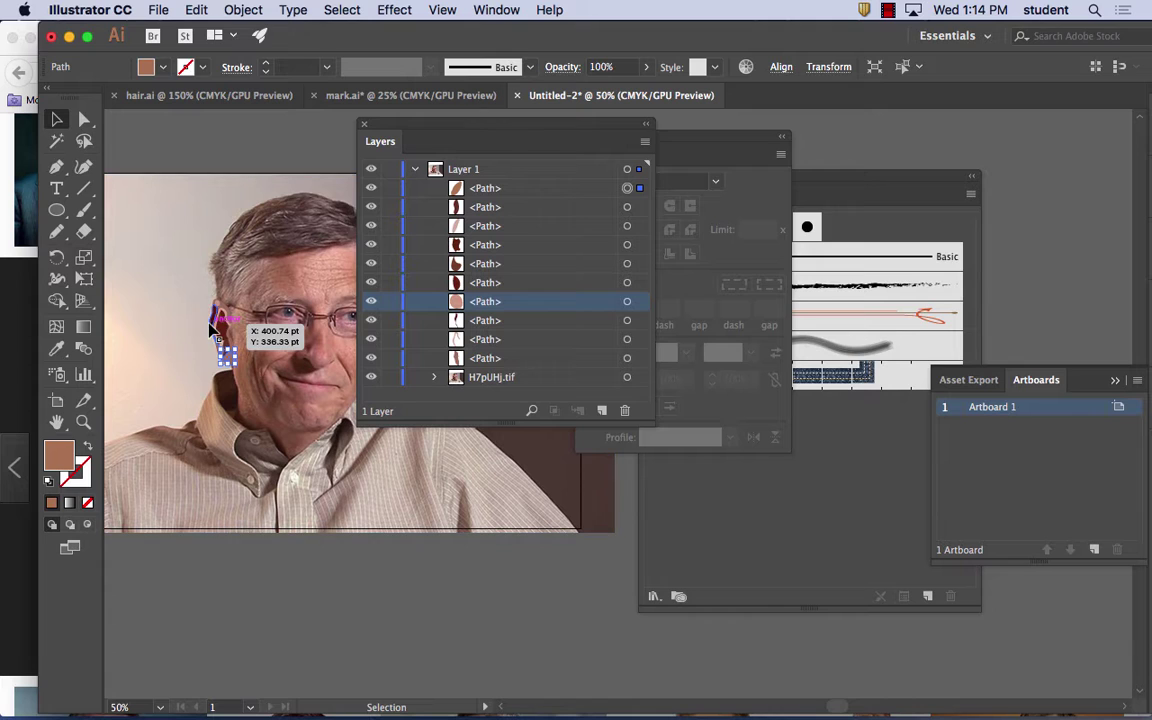
pyautogui.click(238, 324)
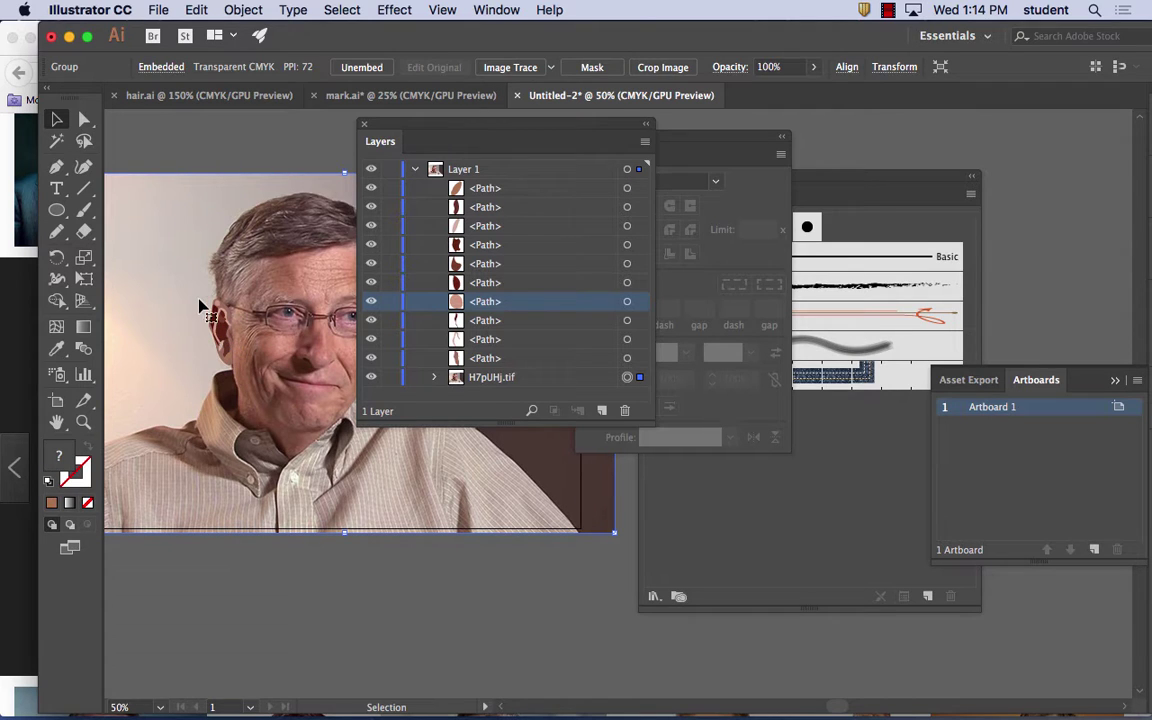
pyautogui.moveTo(200, 306); pyautogui.dragTo(225, 383)
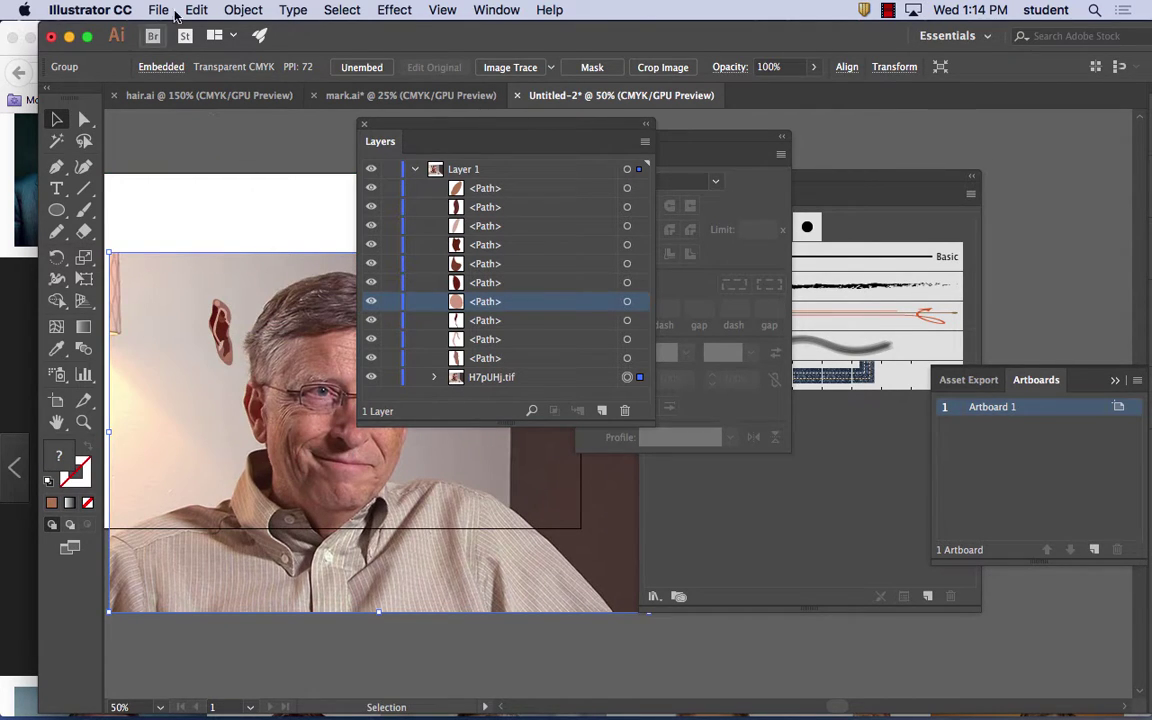
# - Undo the last move of the embedded photo and select all the traced ear paths without the photo
pyautogui.click(194, 10)
pyautogui.click(205, 30)
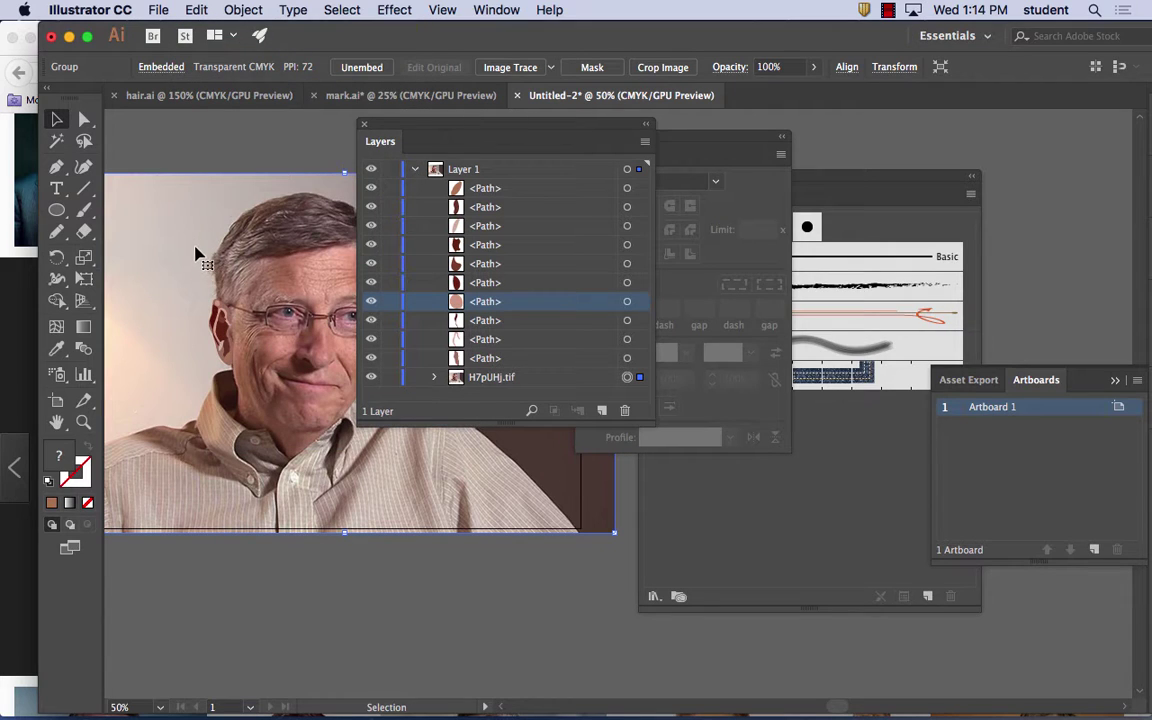
pyautogui.press('super+a')
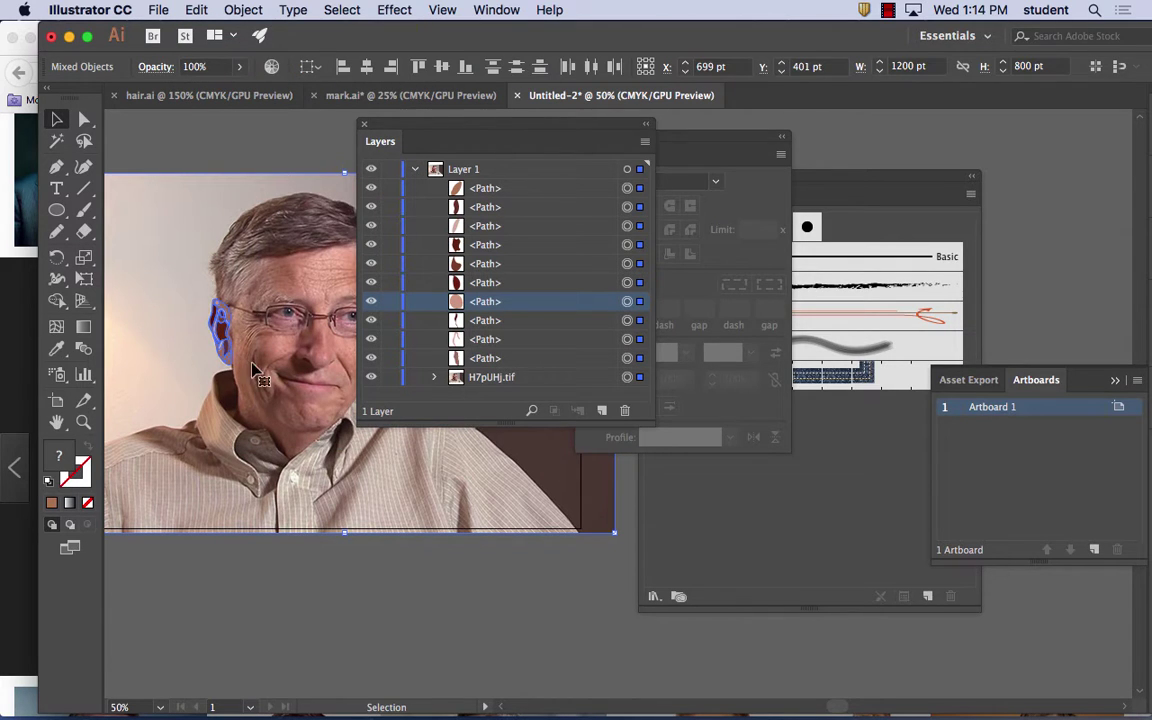
pyautogui.keyDown('shift'); pyautogui.click(299, 188); pyautogui.keyUp('shift')
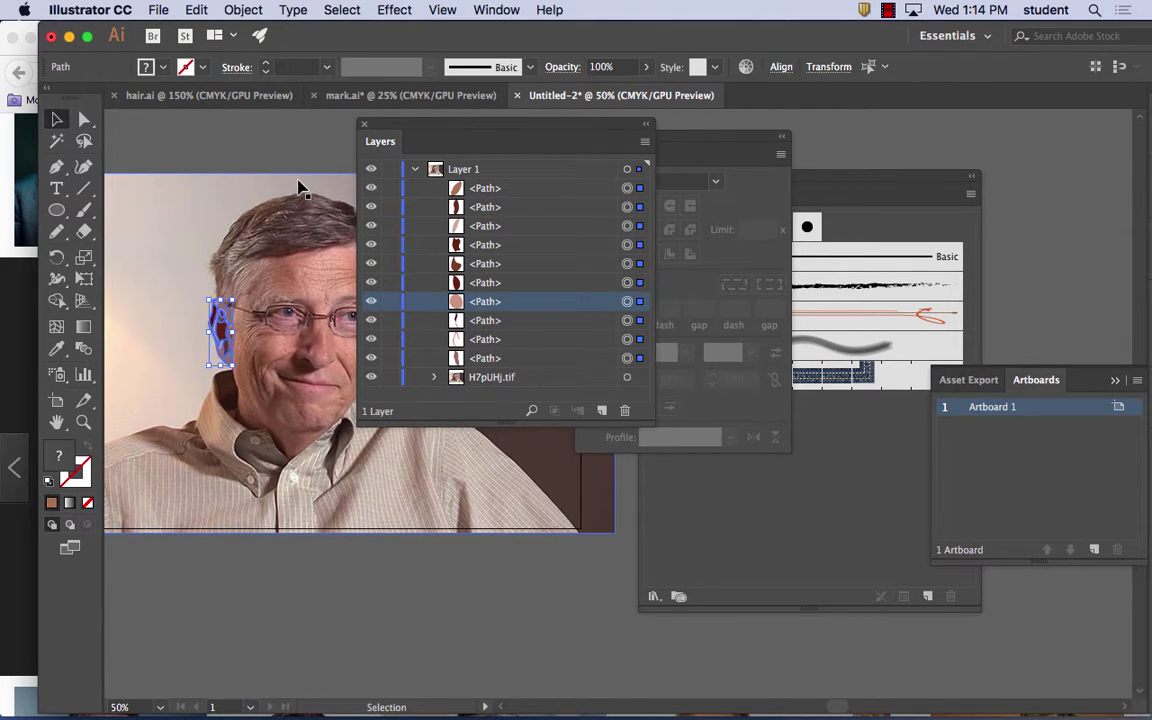
# - Apply a Gaussian Blur with a 5.6-pixel radius to all the selected ear paths, using the preview, and deselect them
pyautogui.press('super+equal')
pyautogui.press('super+equal')
pyautogui.press('super+equal')
pyautogui.press('super+equal')
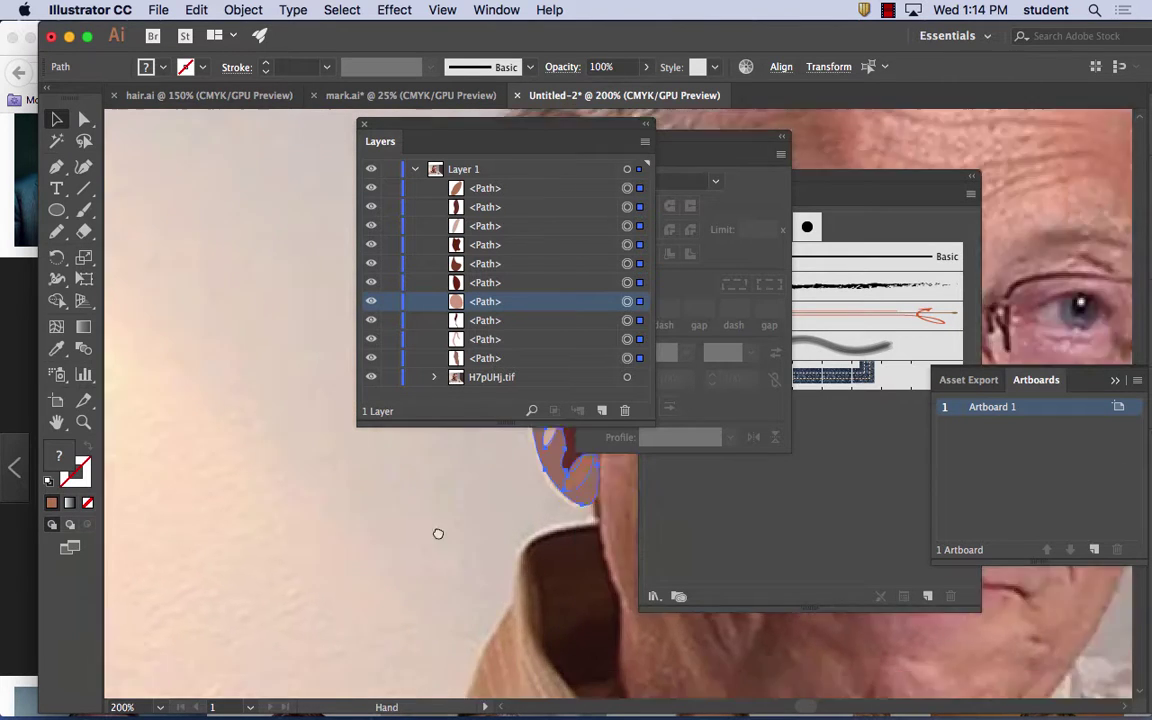
pyautogui.moveTo(438, 534); pyautogui.dragTo(190, 507)
pyautogui.moveTo(208, 278); pyautogui.dragTo(206, 344)
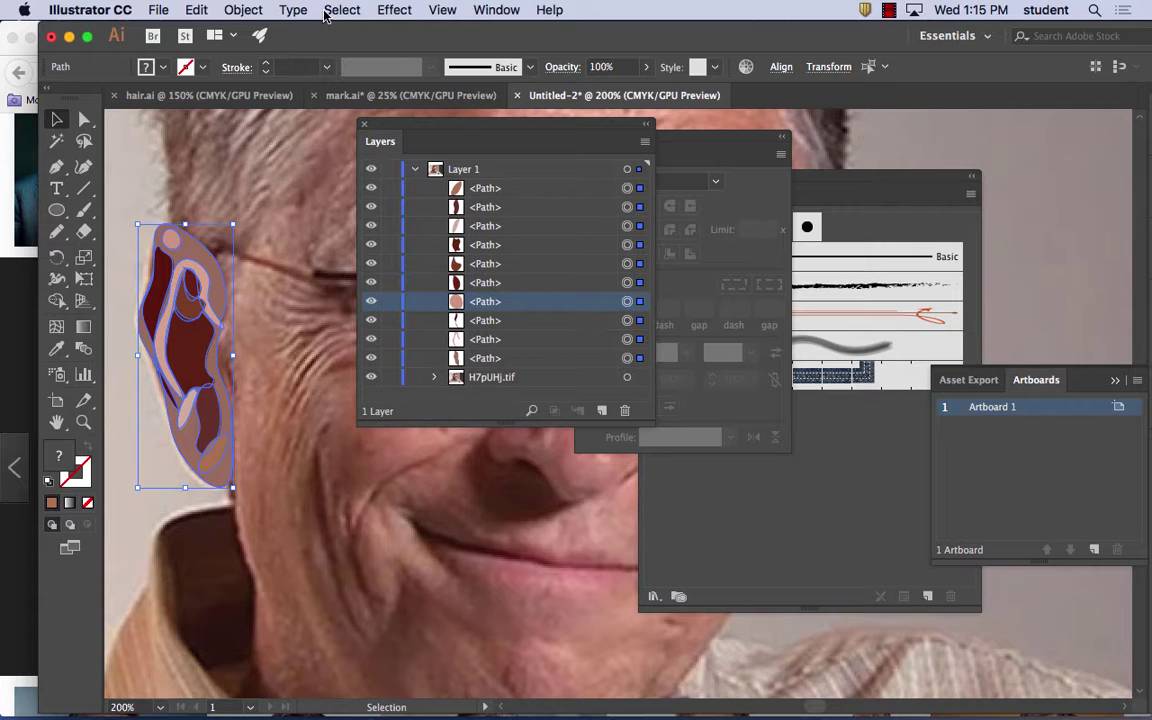
pyautogui.click(394, 10)
pyautogui.moveTo(405, 354)
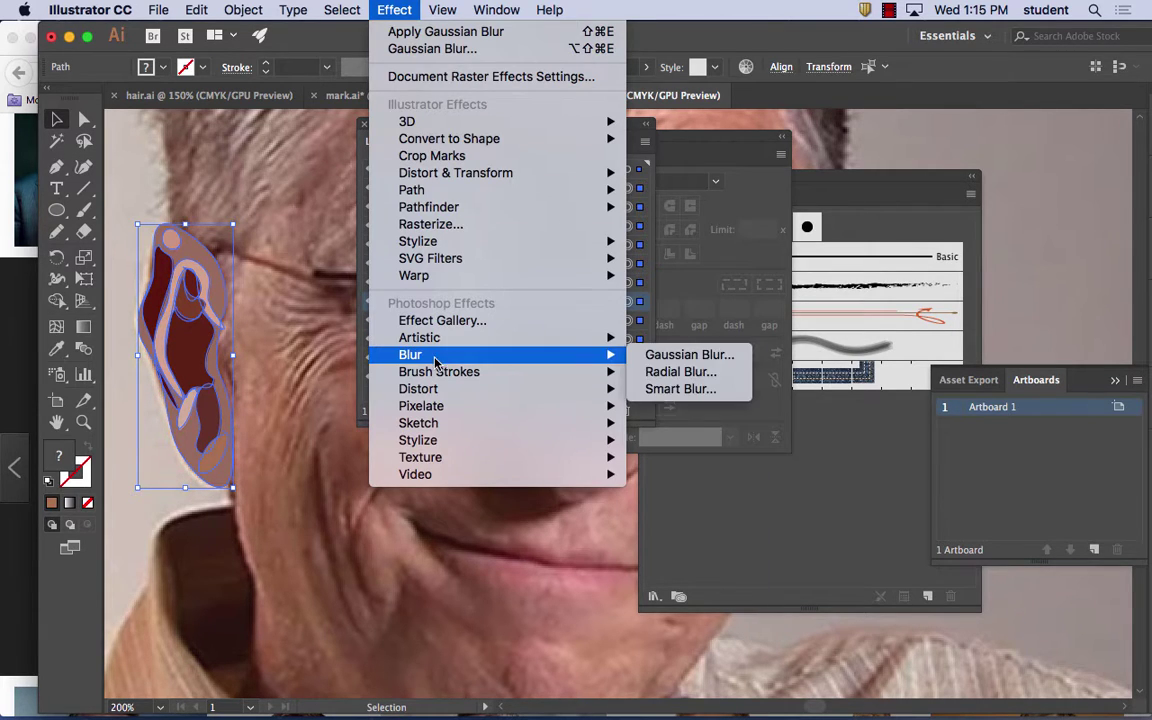
pyautogui.click(665, 354)
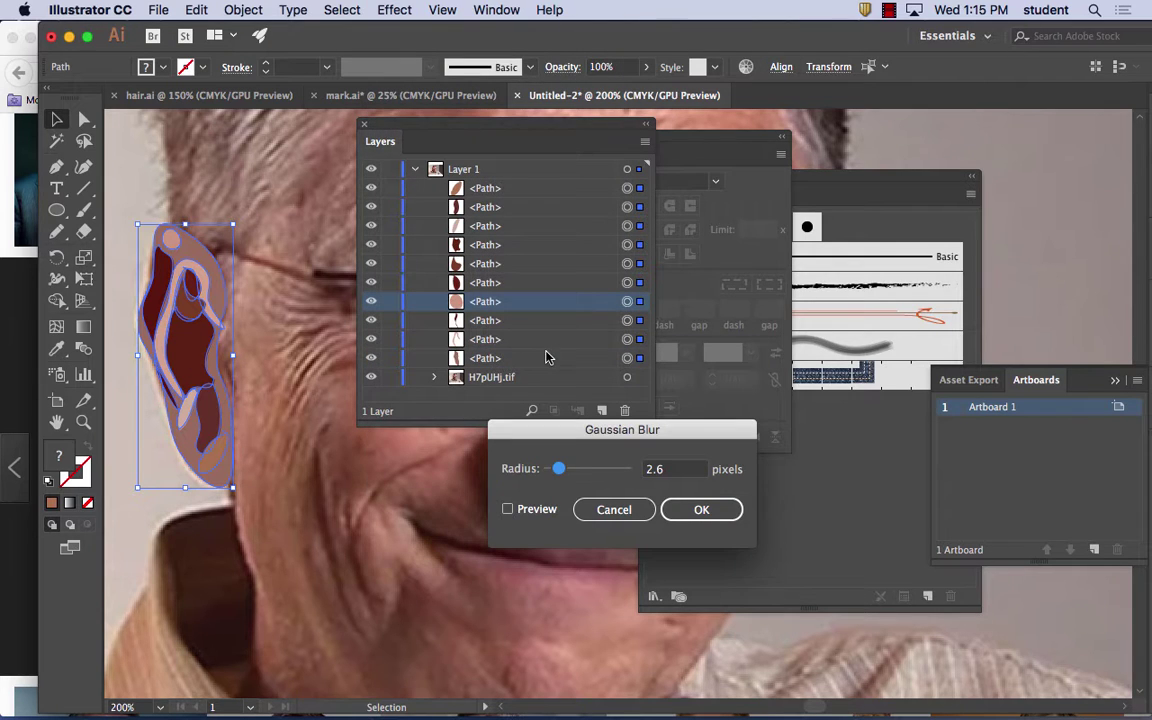
pyautogui.click(508, 510)
pyautogui.moveTo(558, 468); pyautogui.dragTo(571, 471)
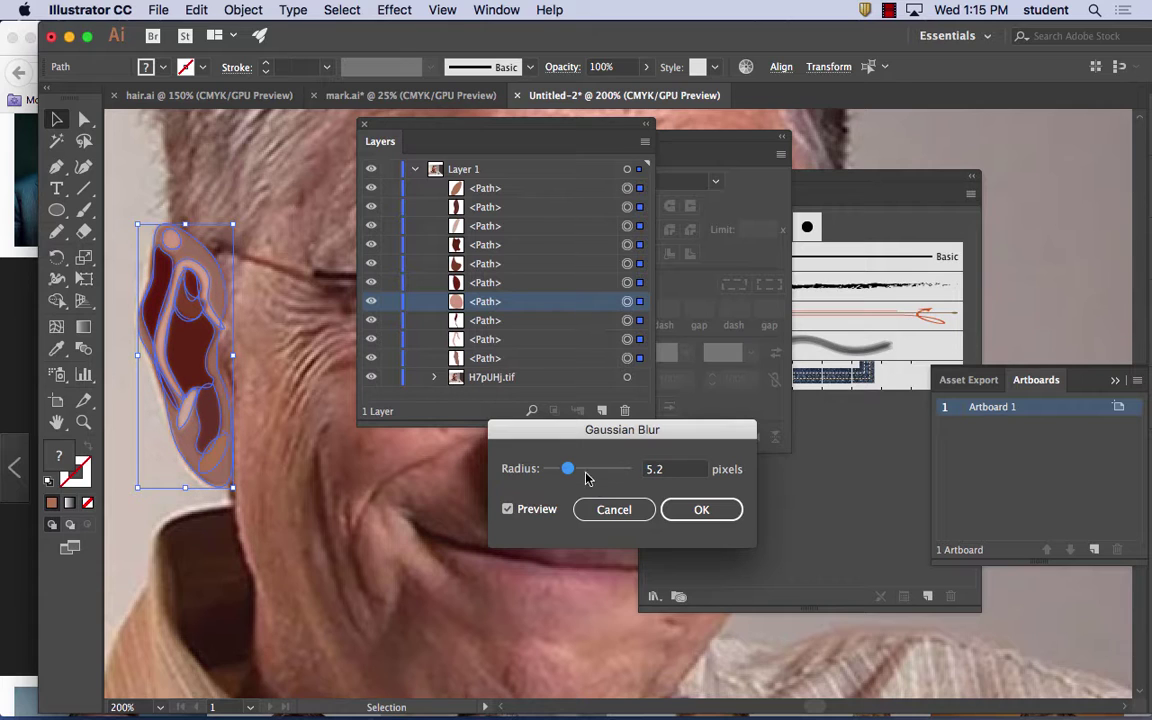
pyautogui.click(668, 508)
pyautogui.click(312, 430)
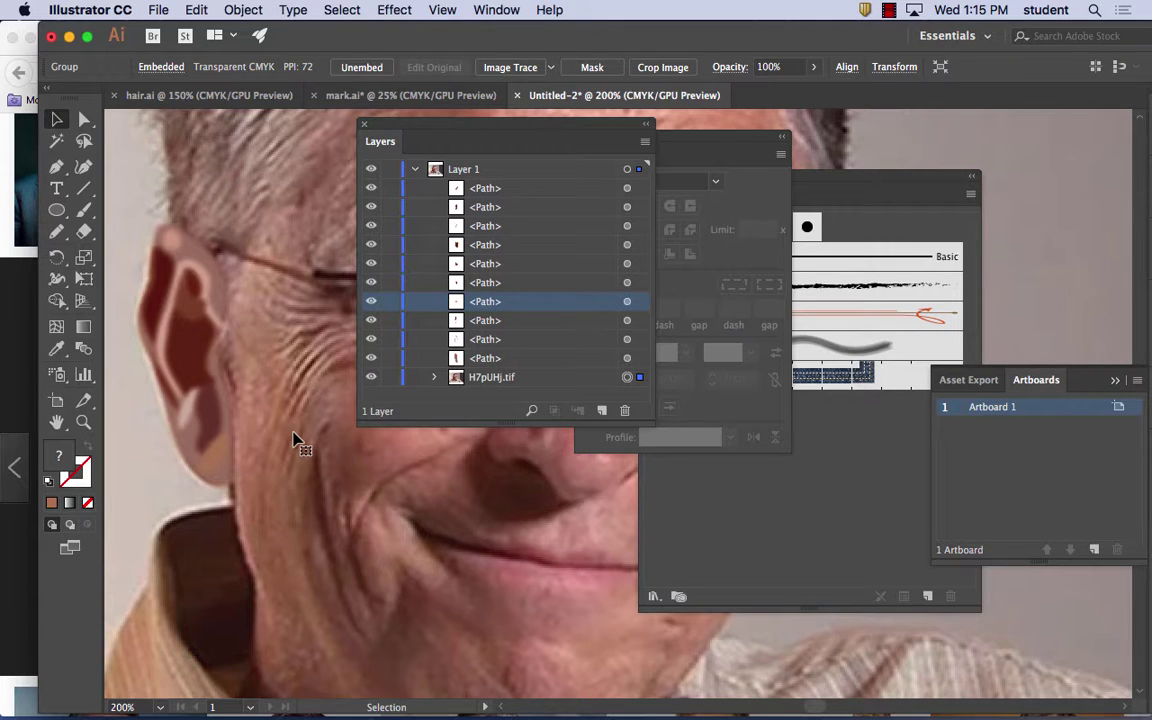
# - Toggle the embedded photo's visibility off and on to examine the blurred ear with and without it
pyautogui.press('super+minus')
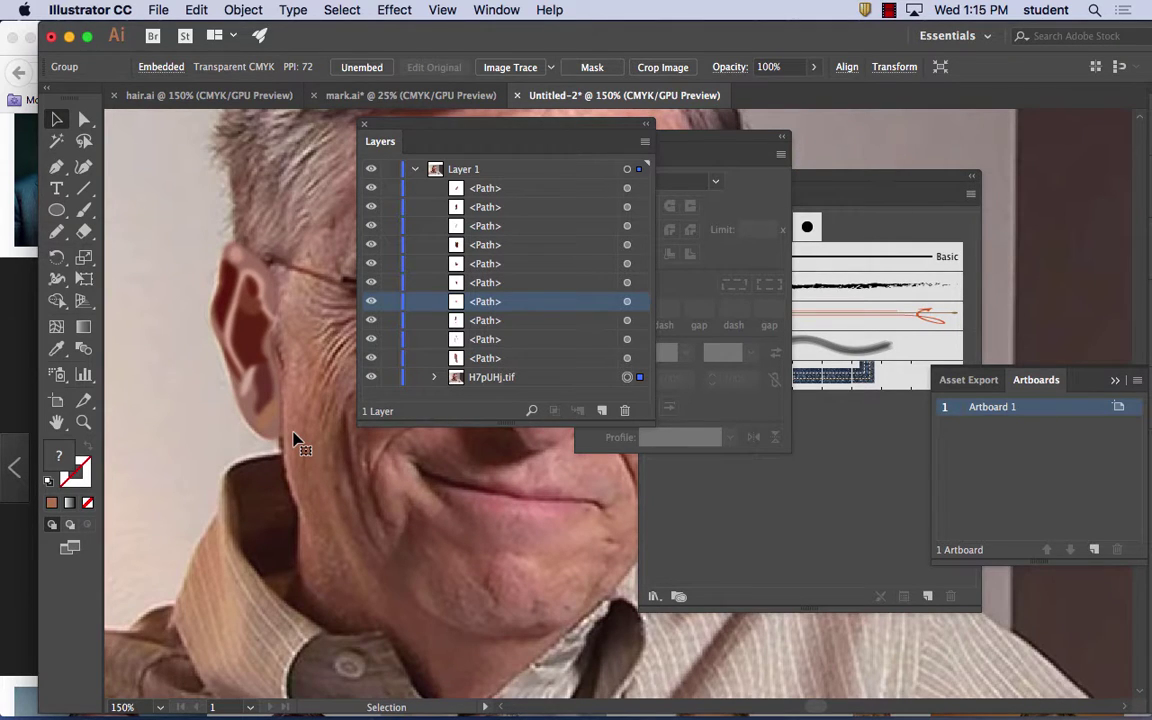
pyautogui.click(371, 377)
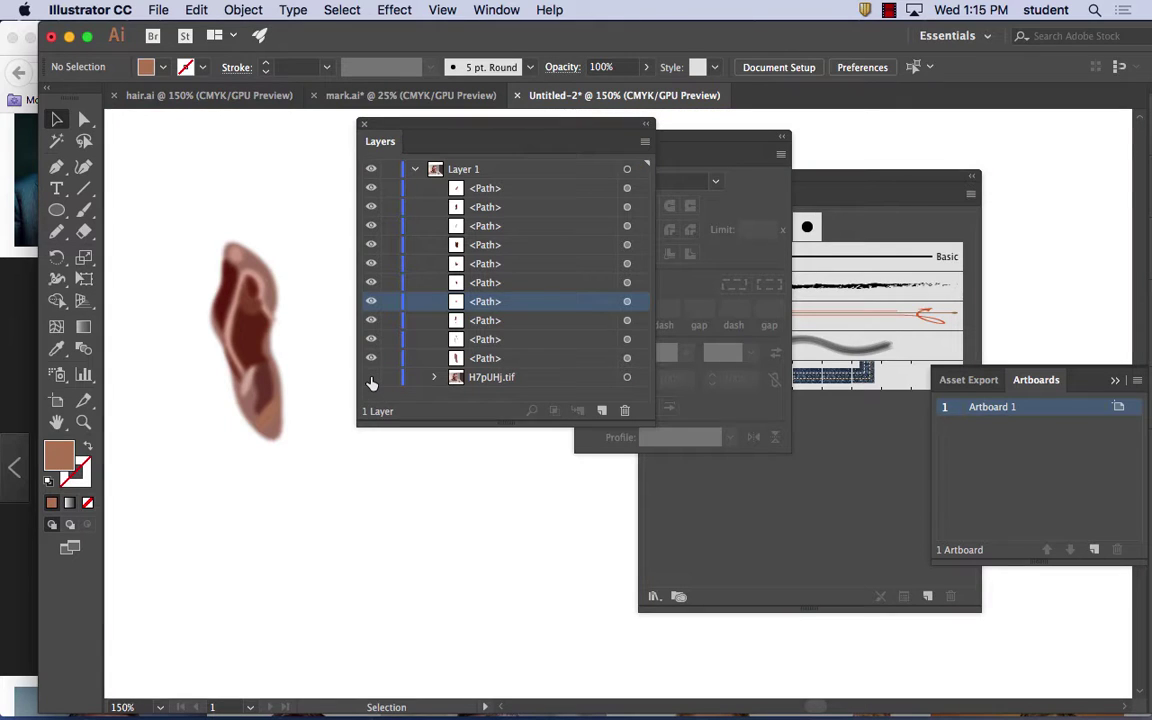
pyautogui.click(371, 377)
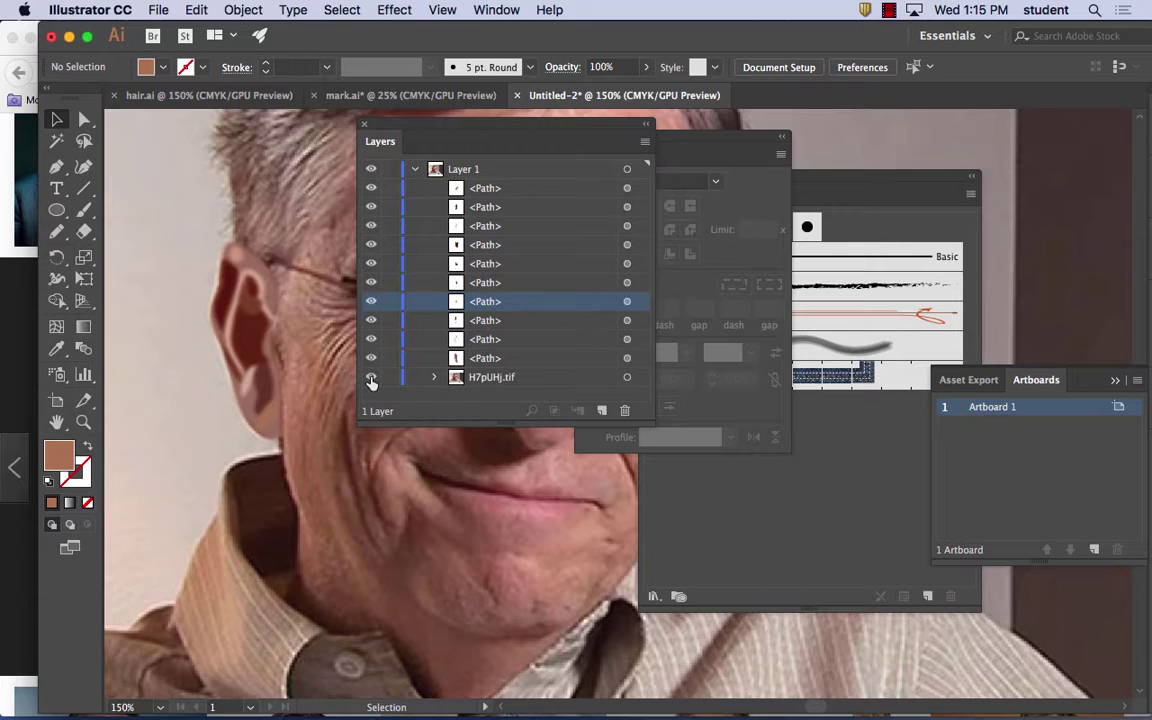
pyautogui.click(371, 377)
pyautogui.click(371, 377)
# - Target the bottom ear outline path and delete its Gaussian Blur effect from its appearance
pyautogui.click(497, 362)
pyautogui.click(627, 358)
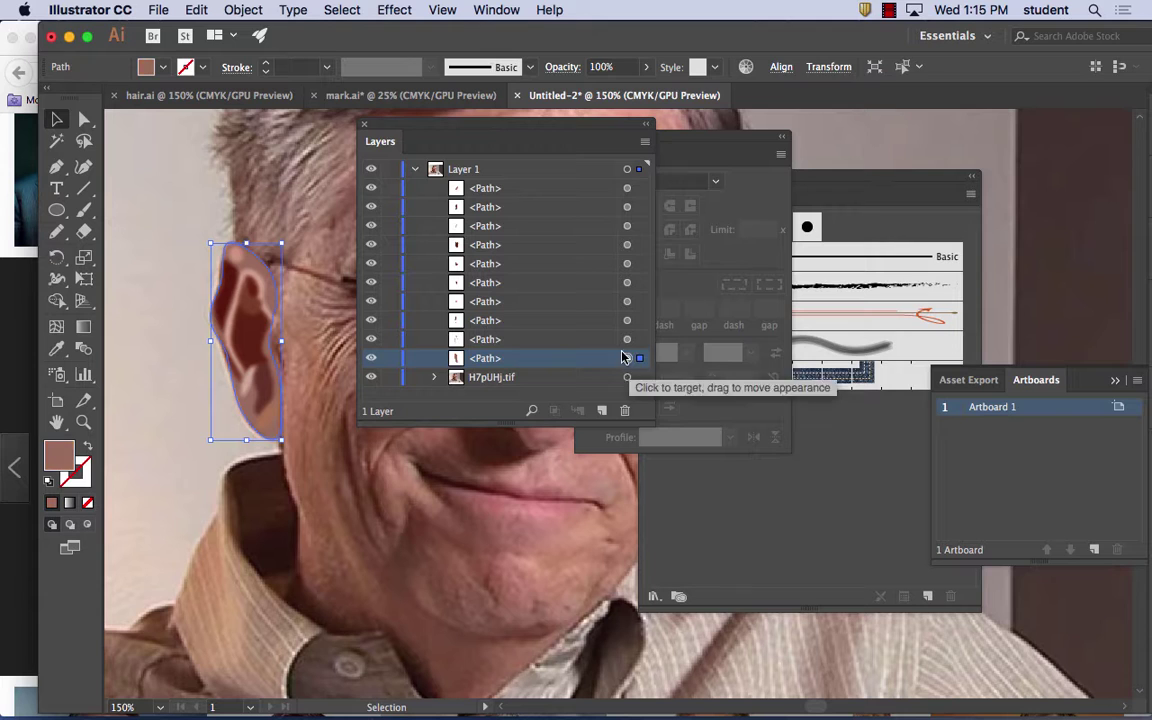
pyautogui.click(496, 10)
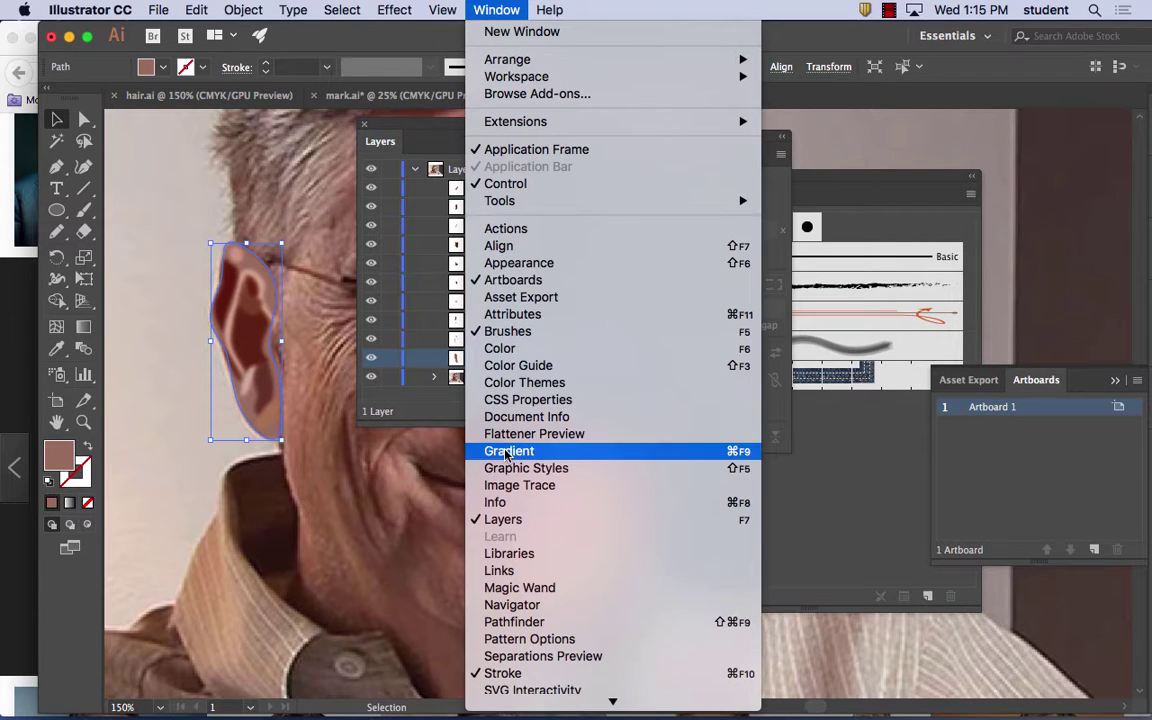
pyautogui.click(470, 262)
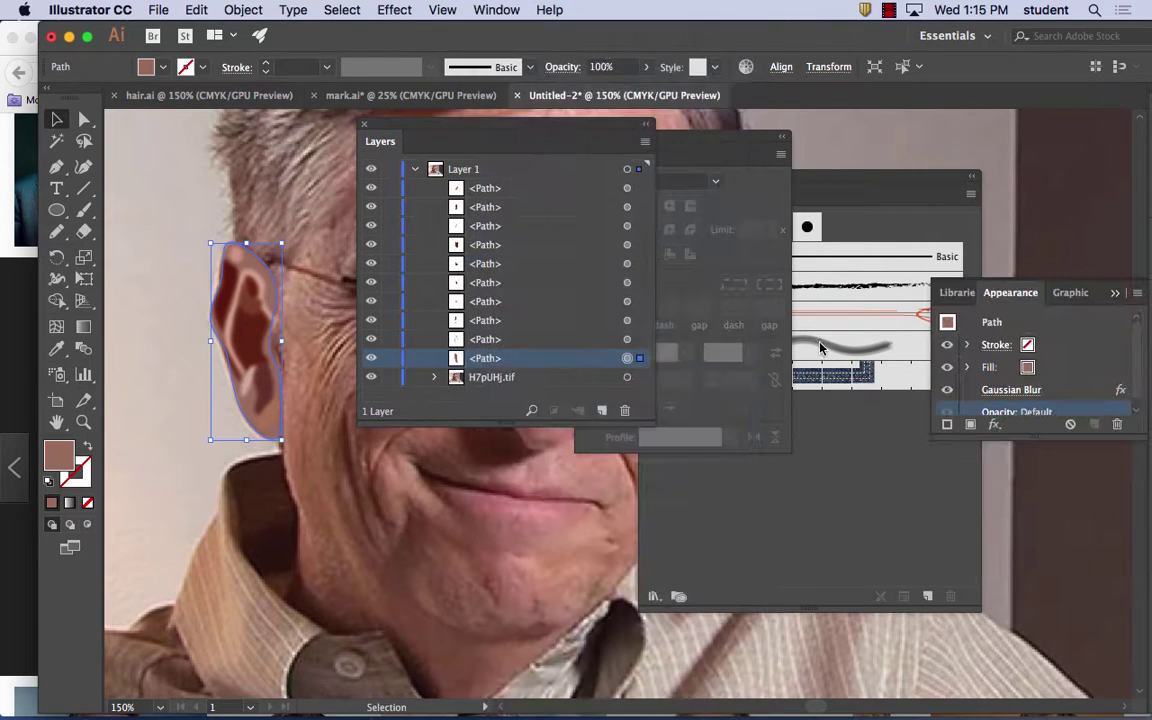
pyautogui.click(1005, 389)
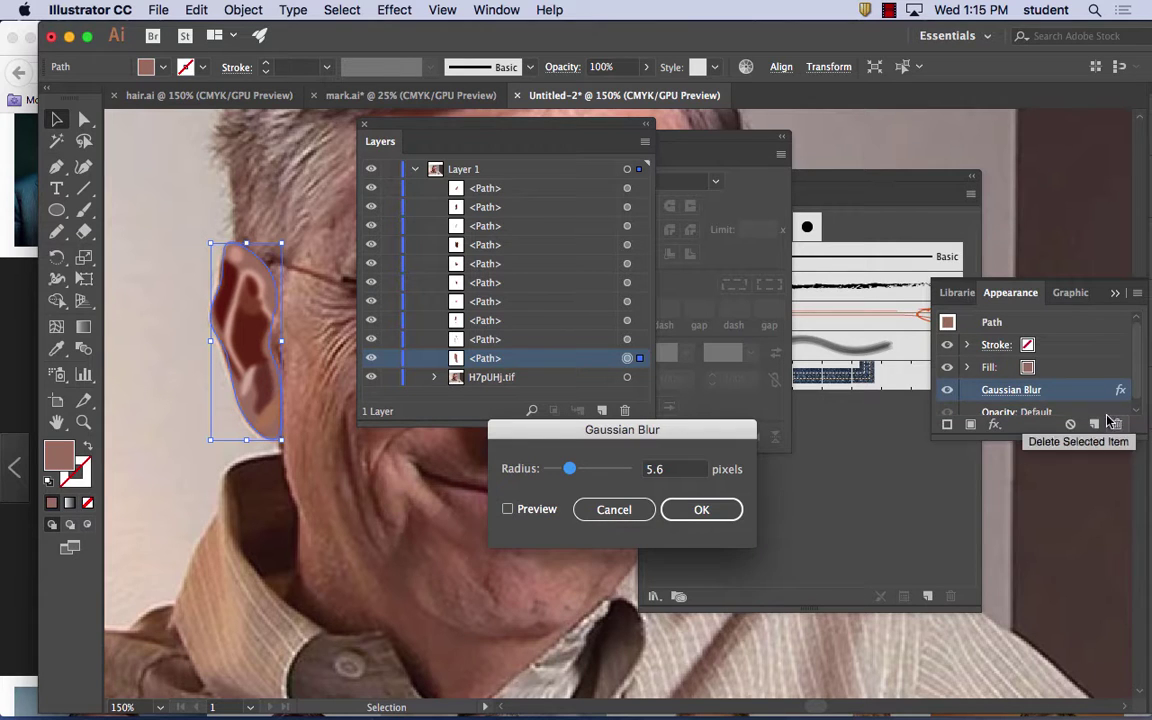
pyautogui.click(614, 511)
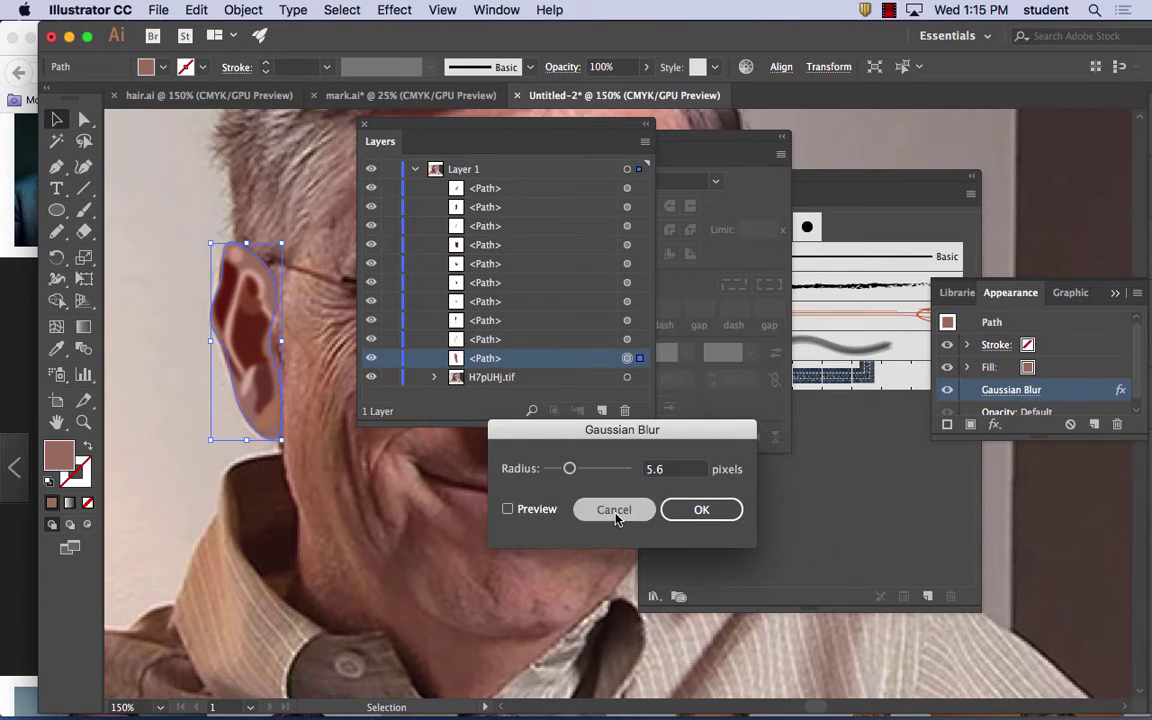
pyautogui.click(1116, 424)
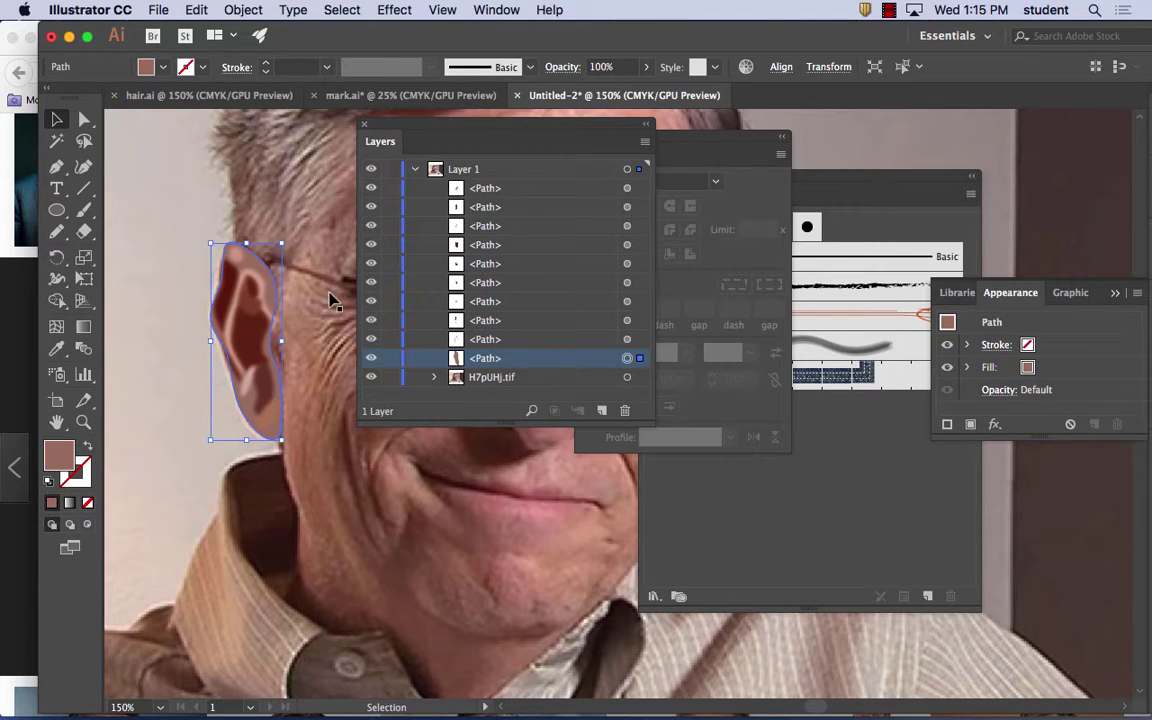
pyautogui.click(347, 440)
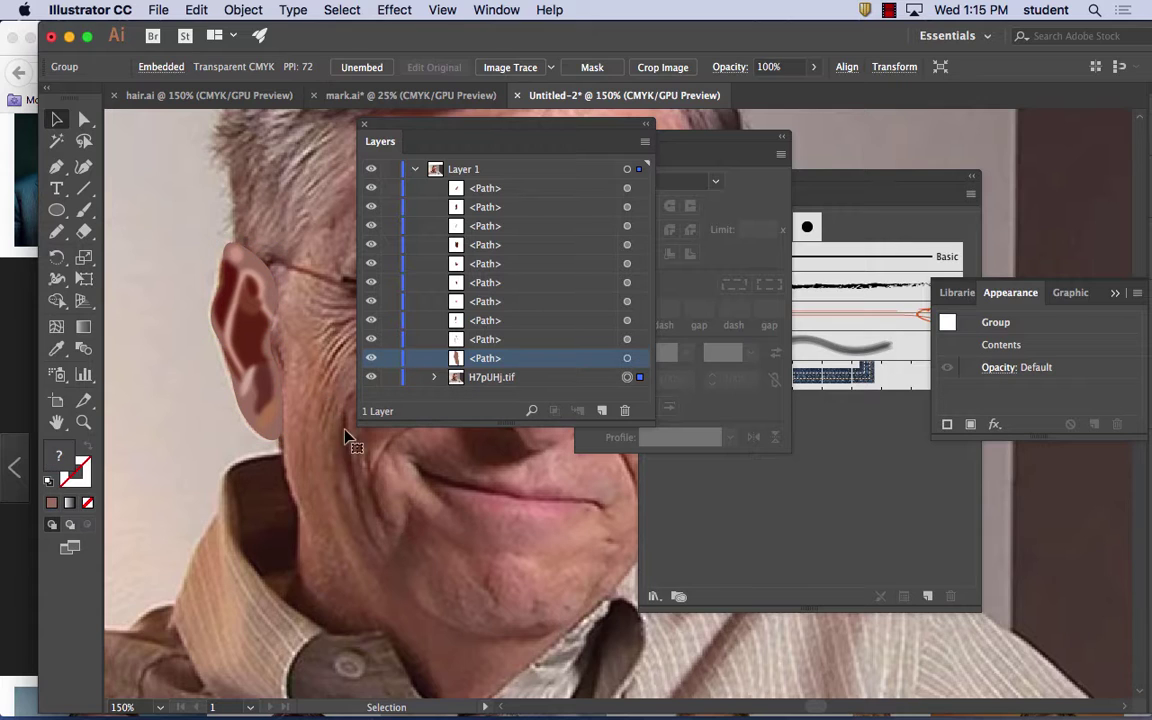
# - Hide the embedded photo beneath the traced ear shapes
pyautogui.click(371, 377)
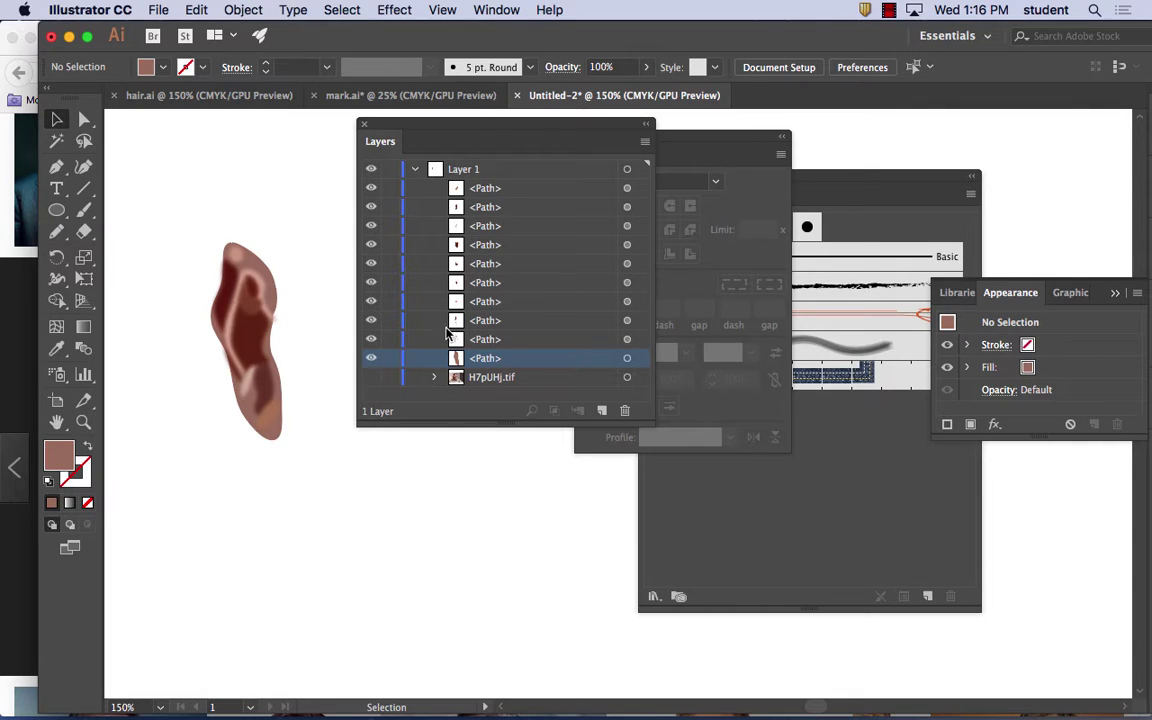
pyautogui.click(889, 12)
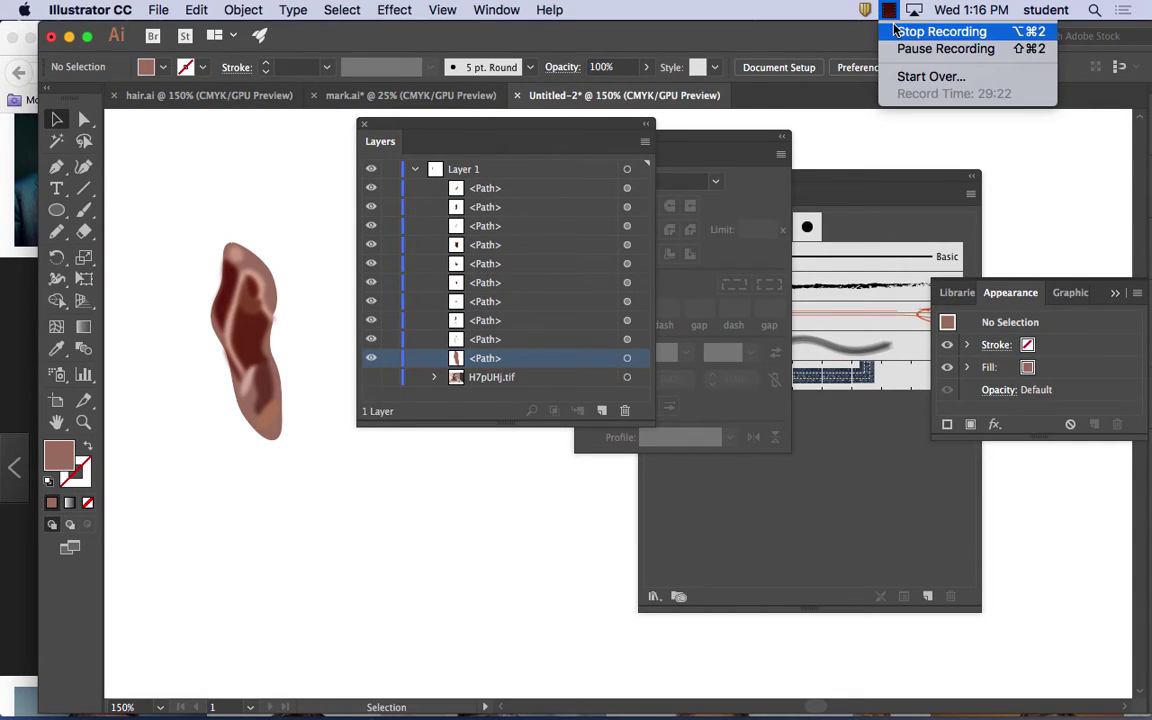